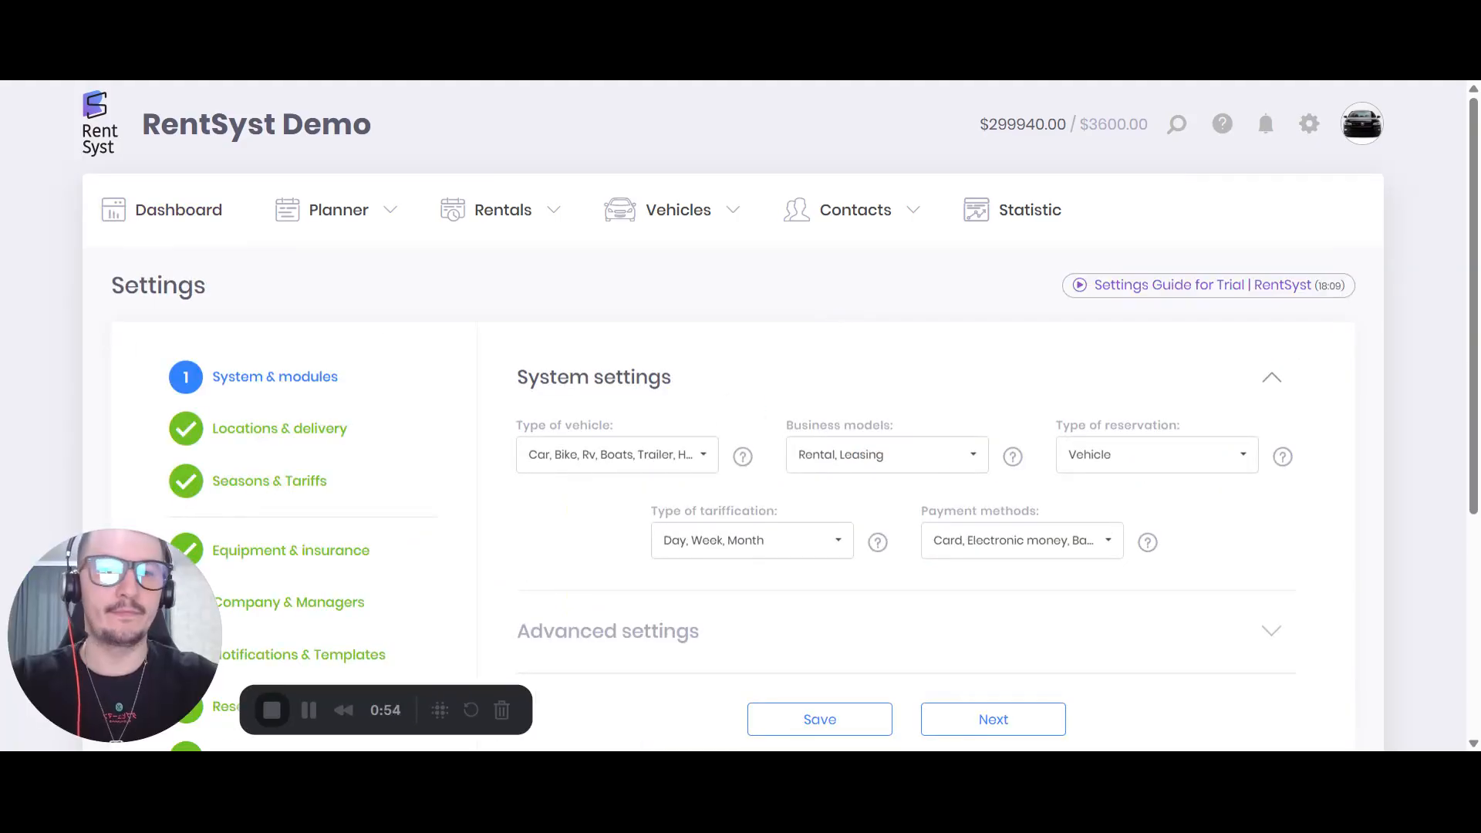
Examine the advanced settings and the enabled modules down to the Template Editor 2.0 (beta) module
drag(99, 287, 528, 311)
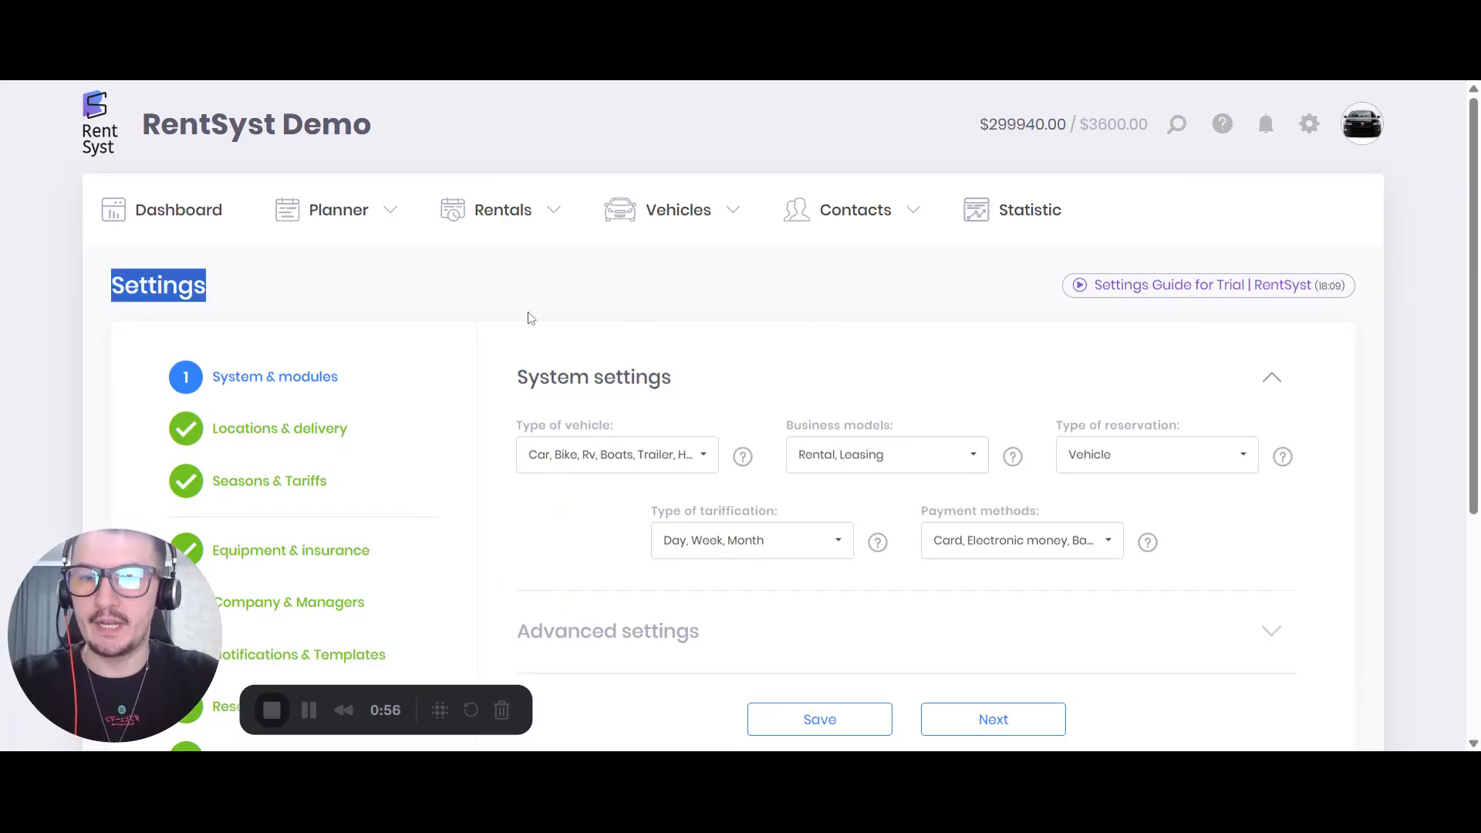
scroll(691, 457, down, 2)
click(691, 451)
scroll(690, 463, down, 5)
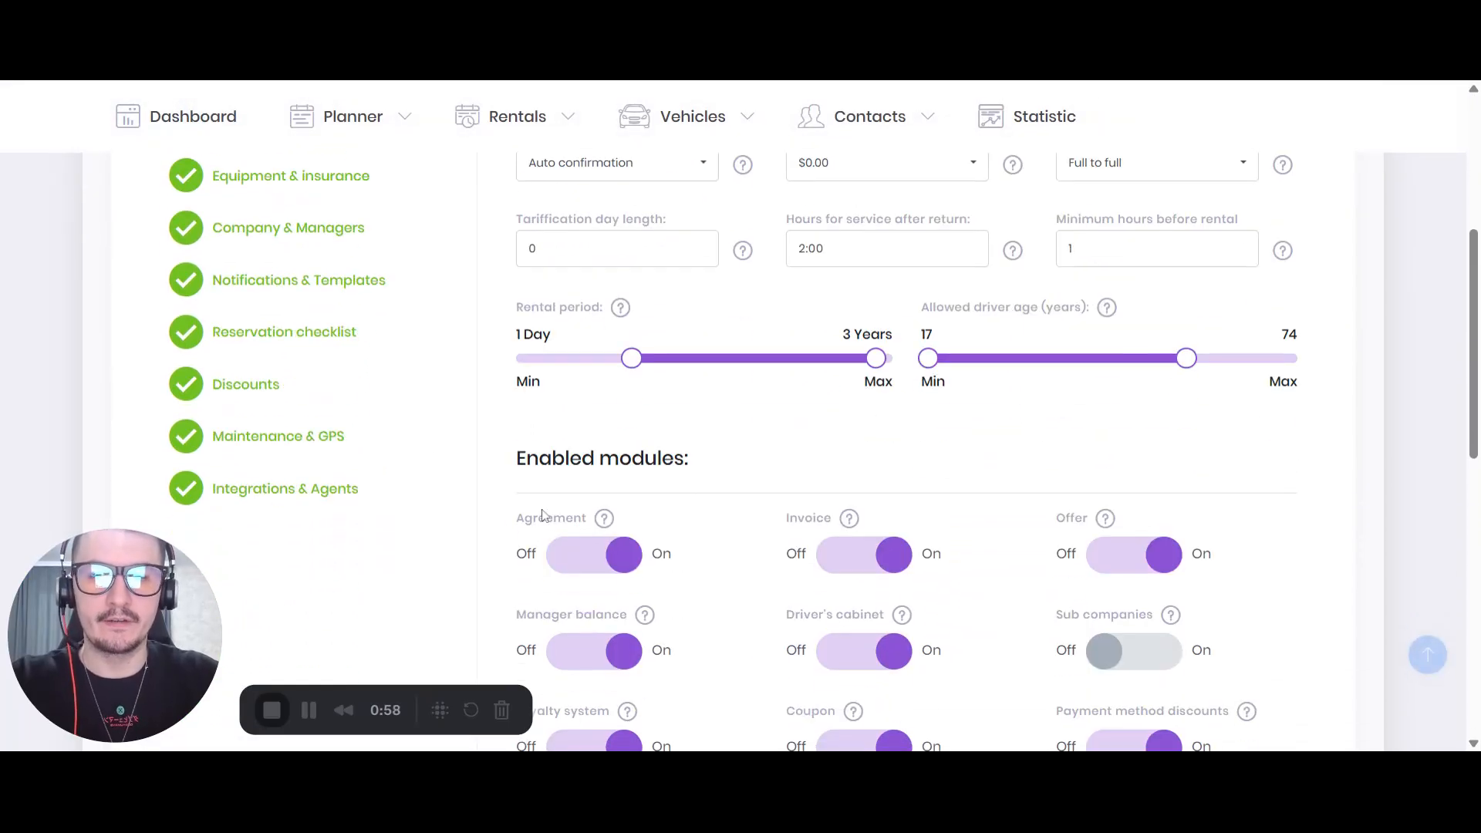
scroll(609, 479, down, 5)
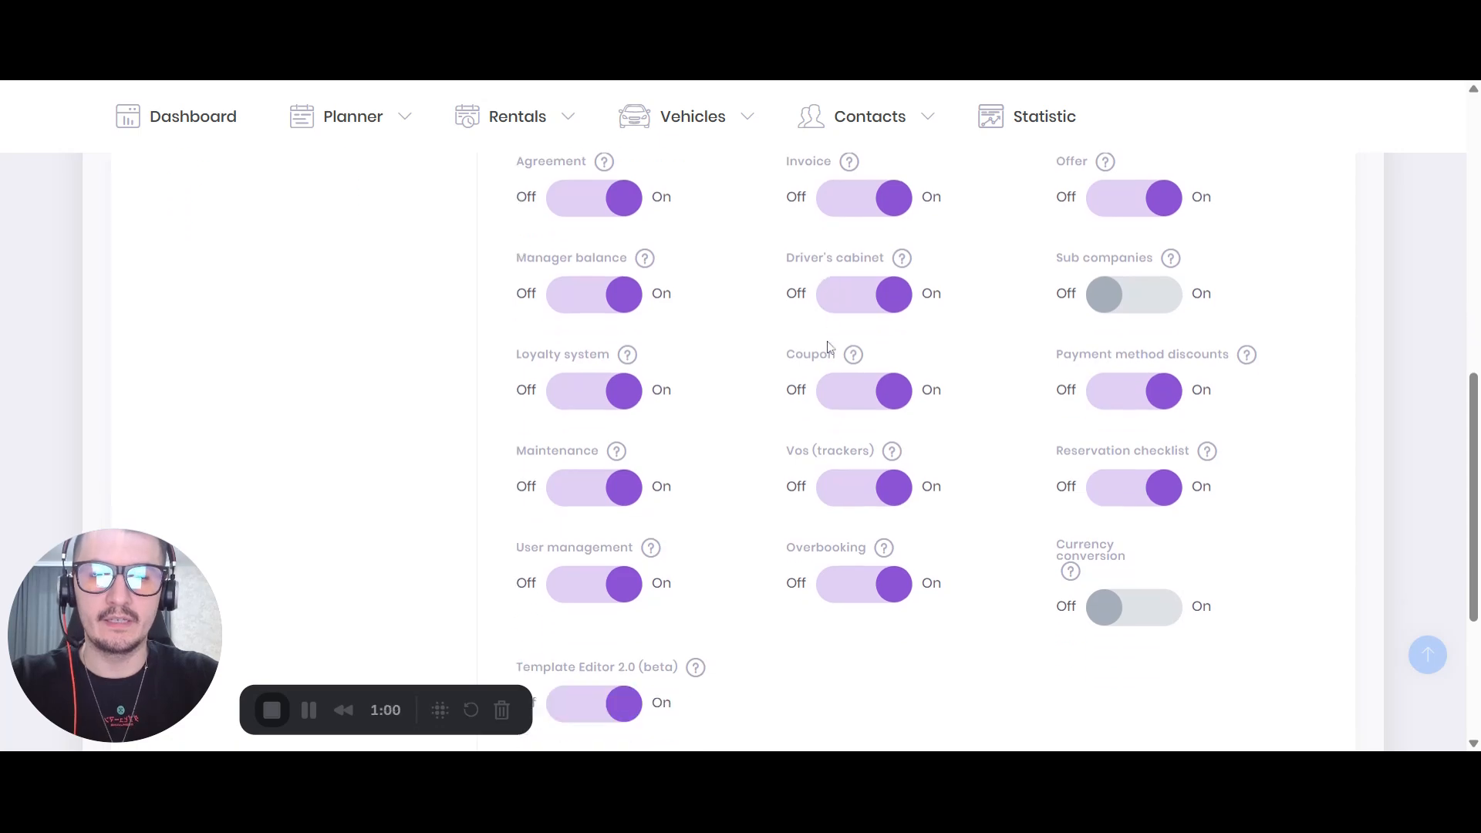
scroll(725, 562, down, 1)
drag(506, 548, 685, 549)
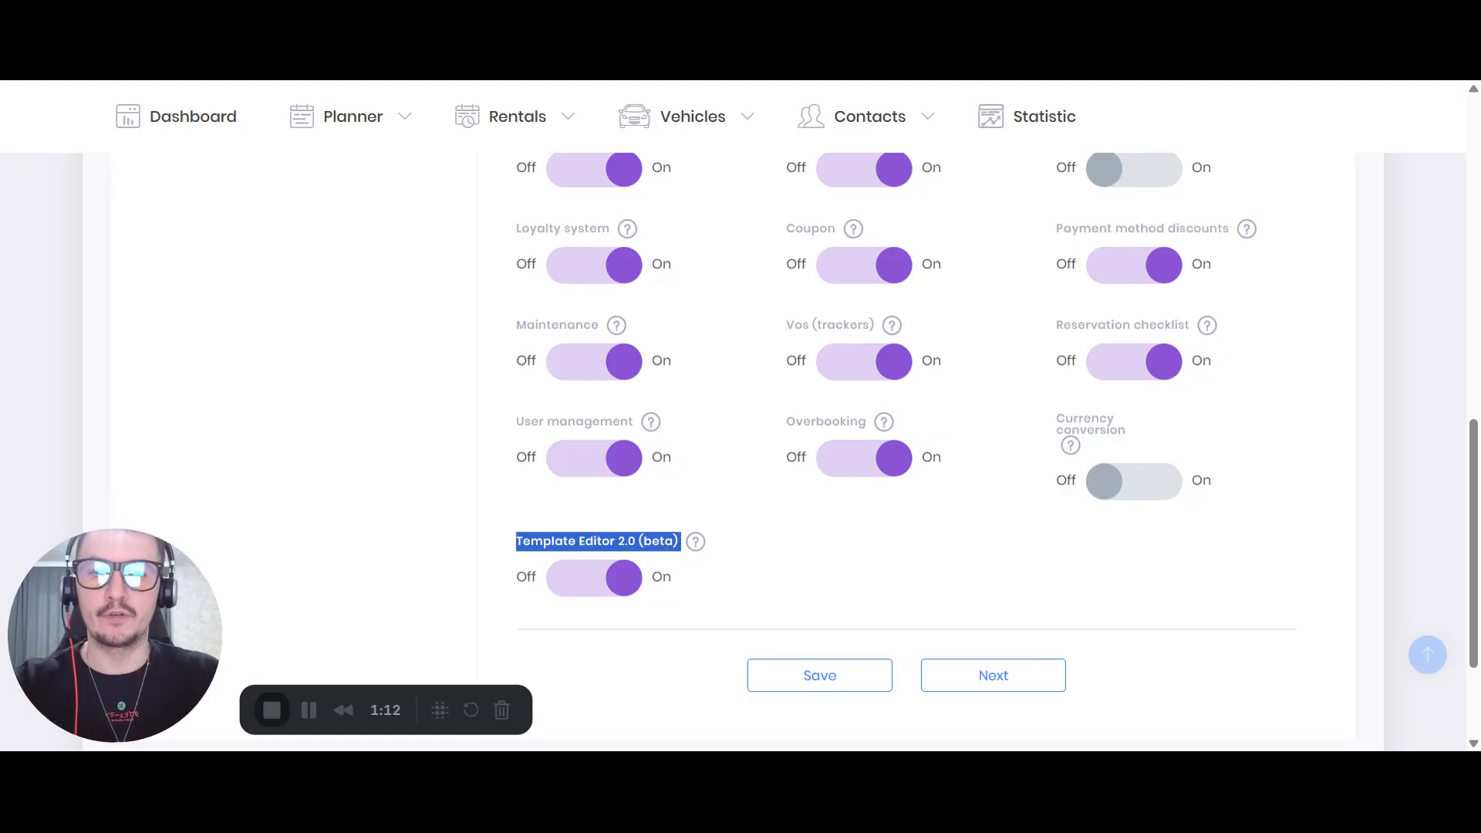
click(858, 564)
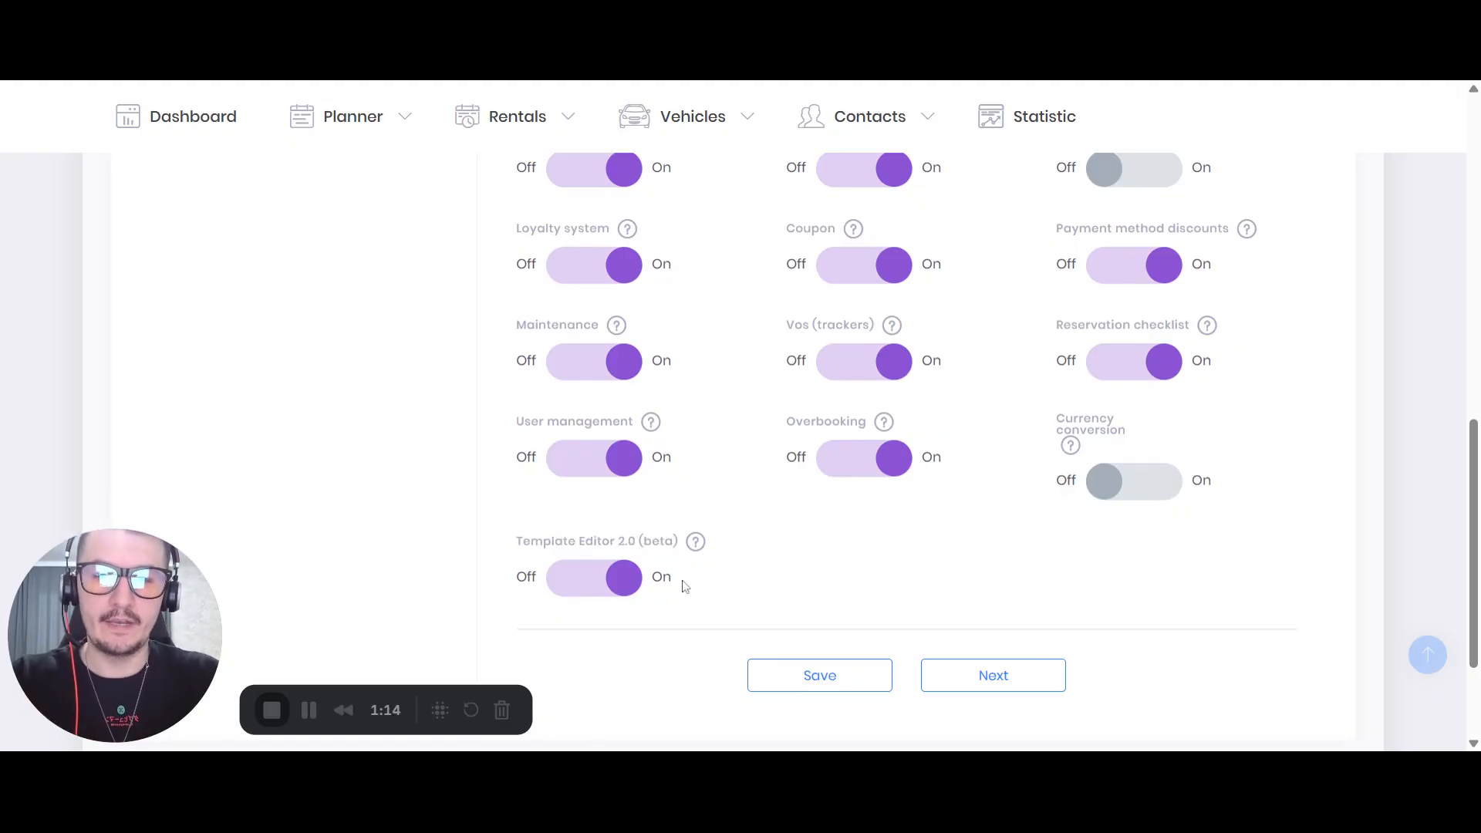
Open the Company & Managers settings and look over the company details and document templates available for editing
scroll(683, 586, up, 10)
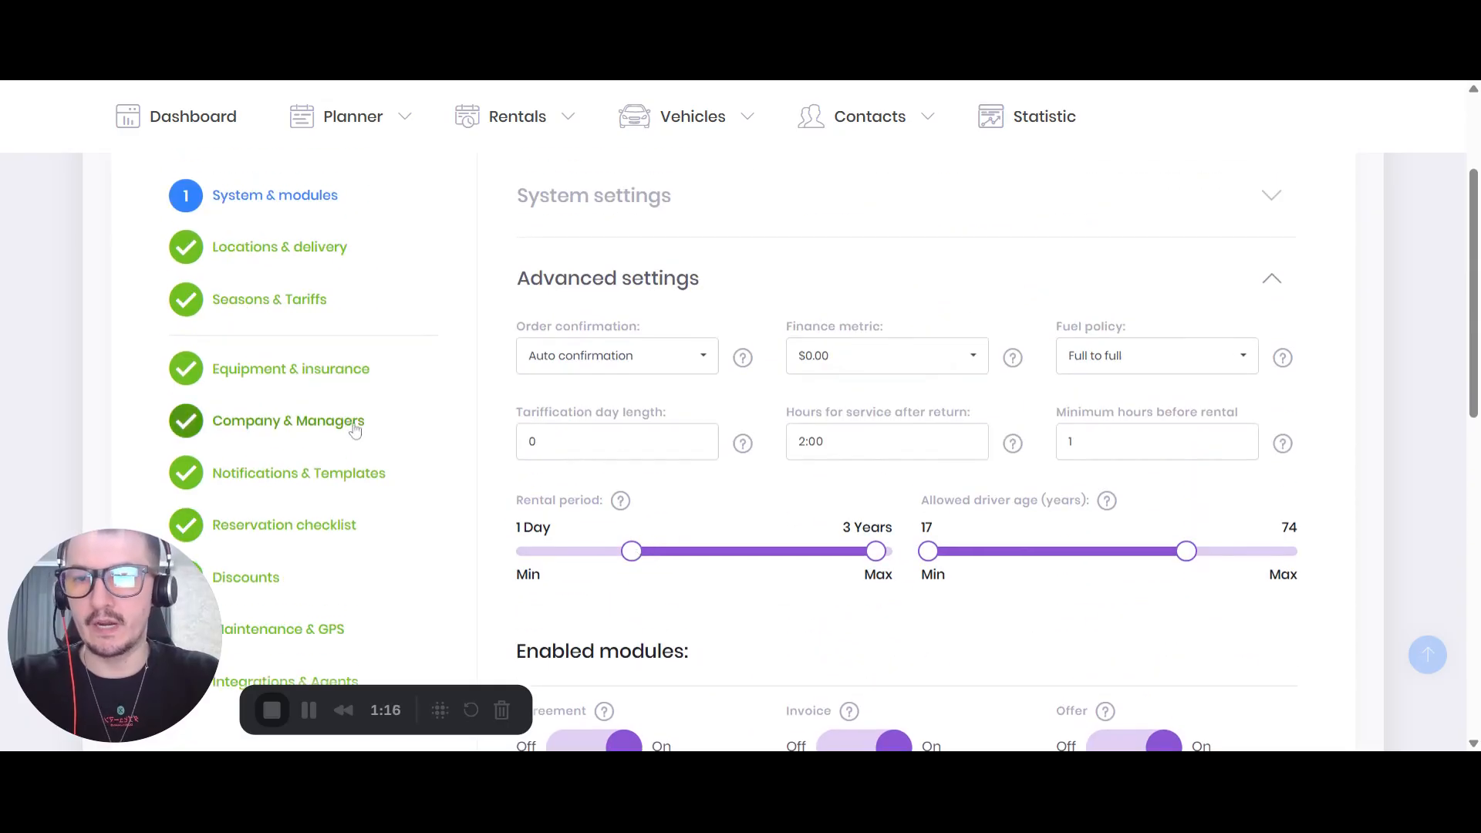
click(355, 431)
scroll(550, 351, down, 5)
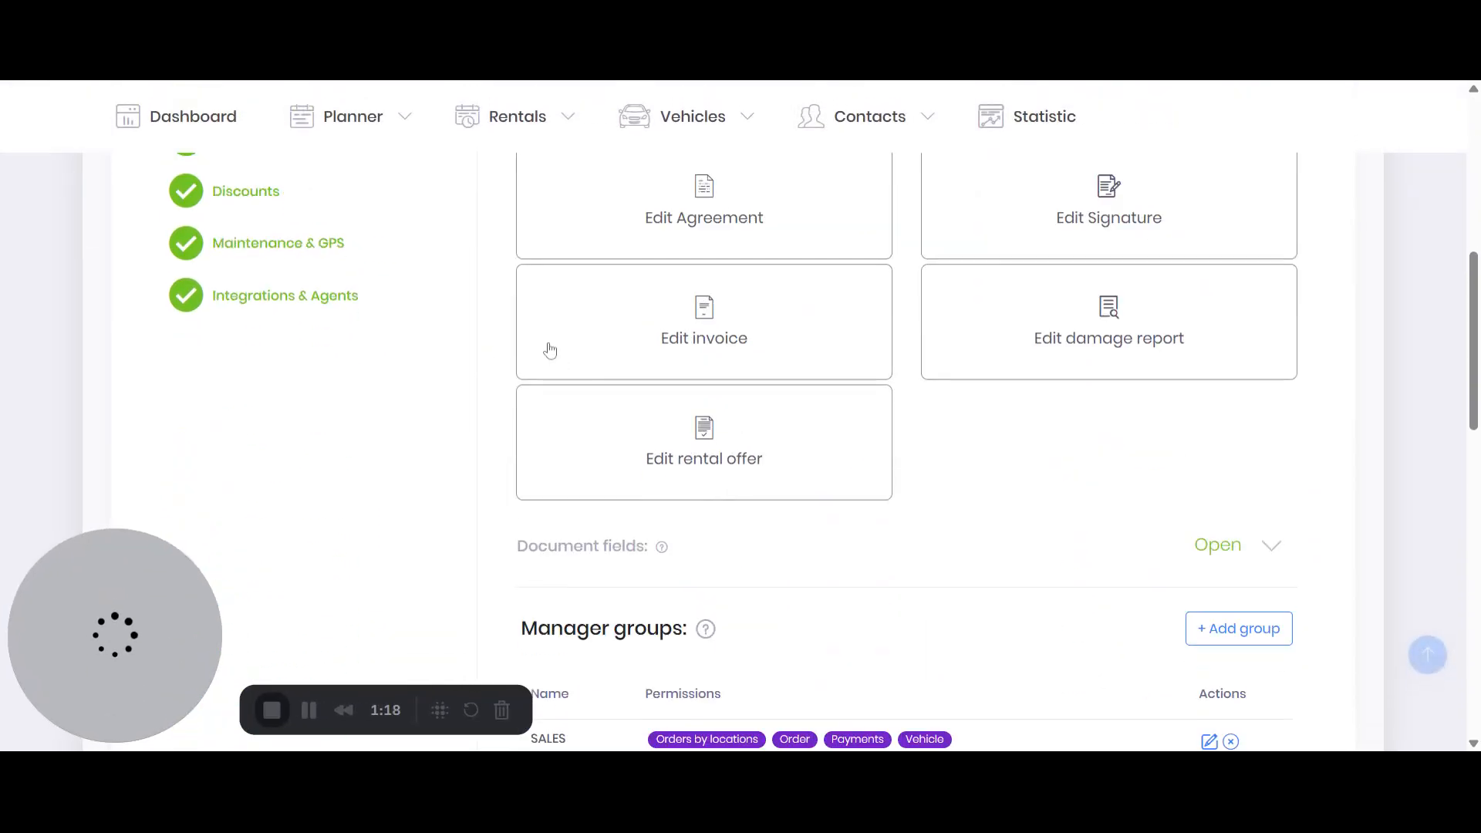
scroll(551, 351, up, 4)
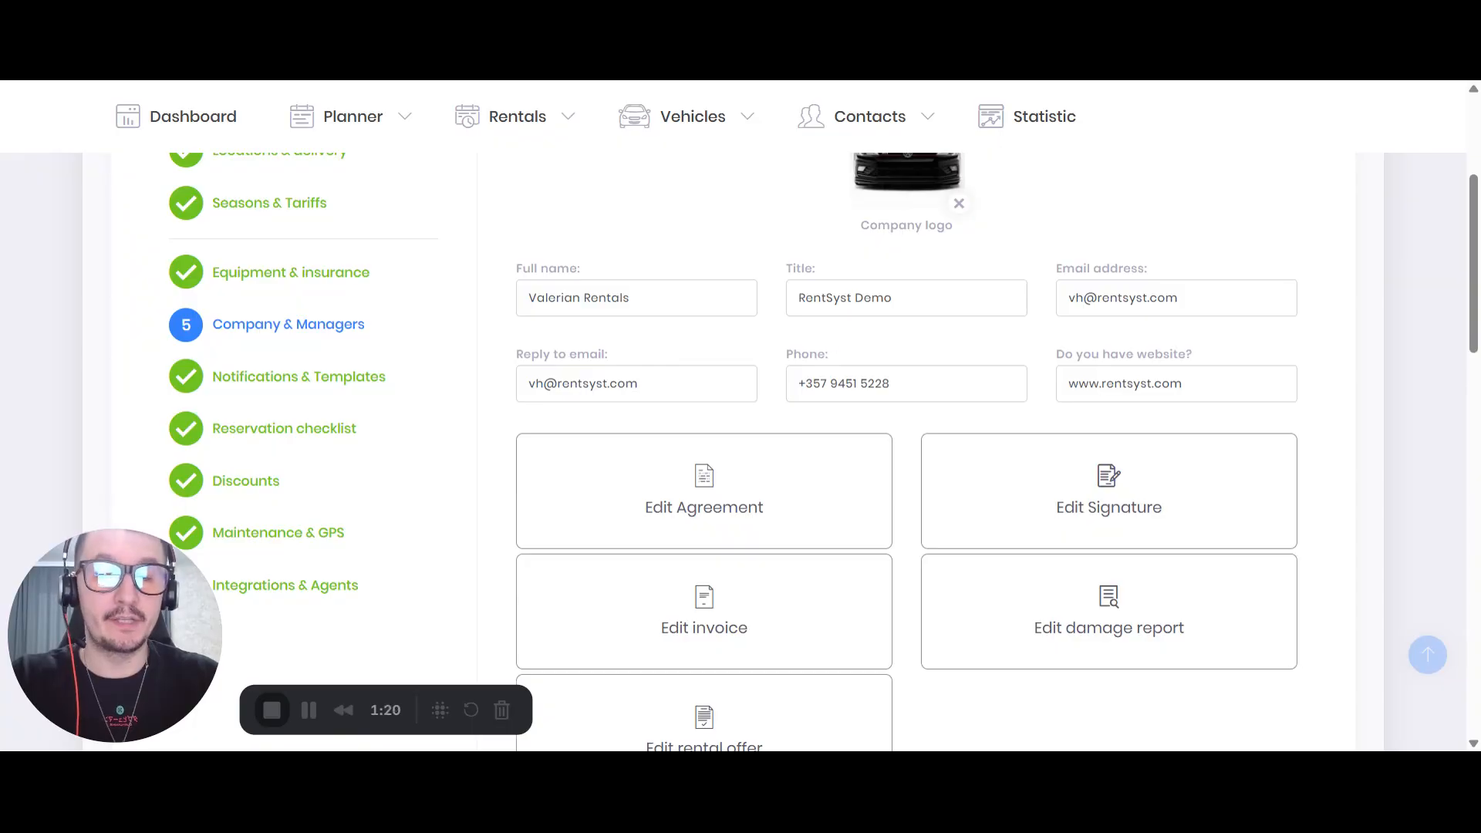
scroll(669, 340, down, 3)
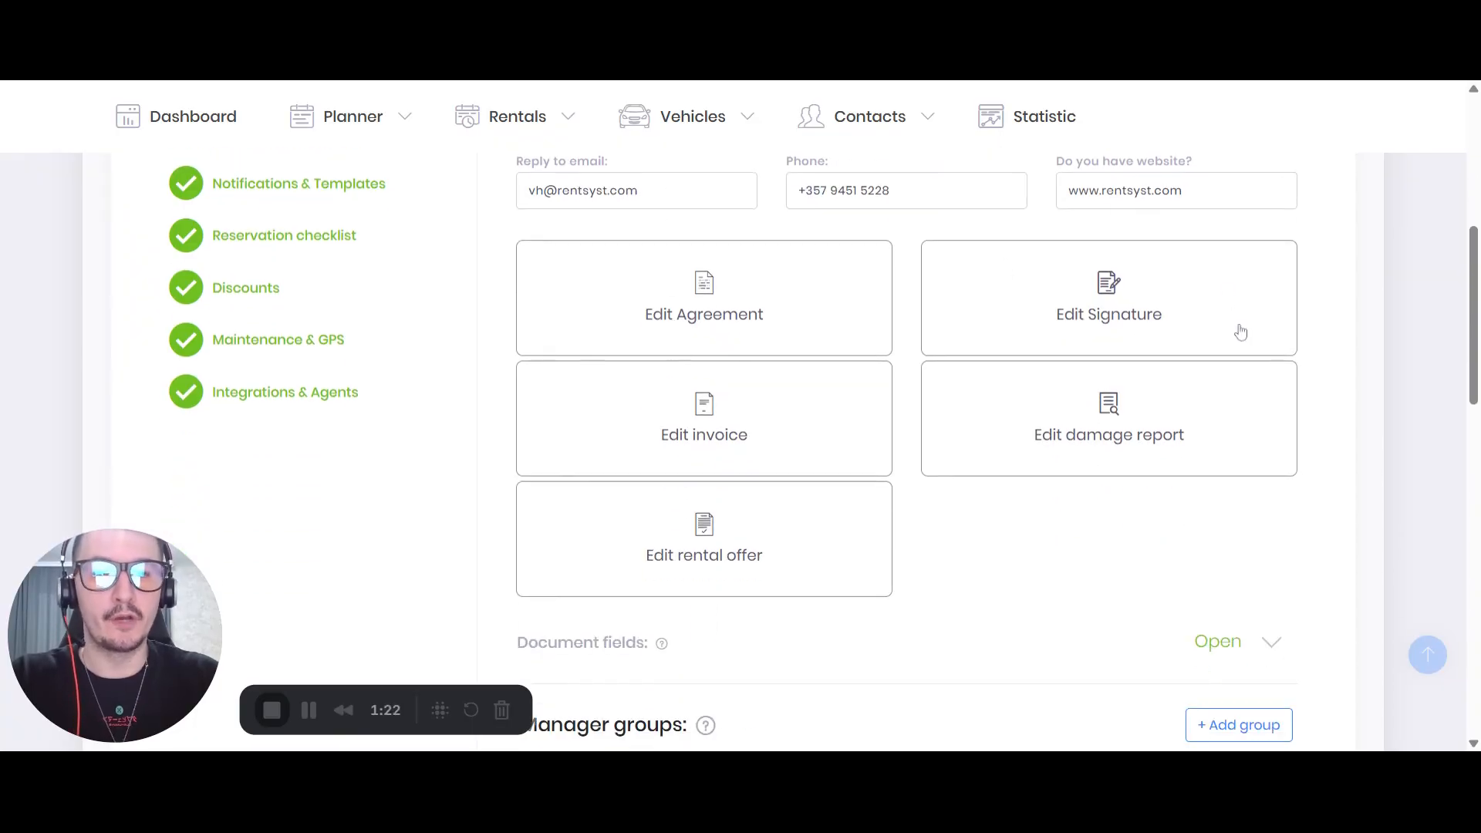
scroll(569, 385, up, 4)
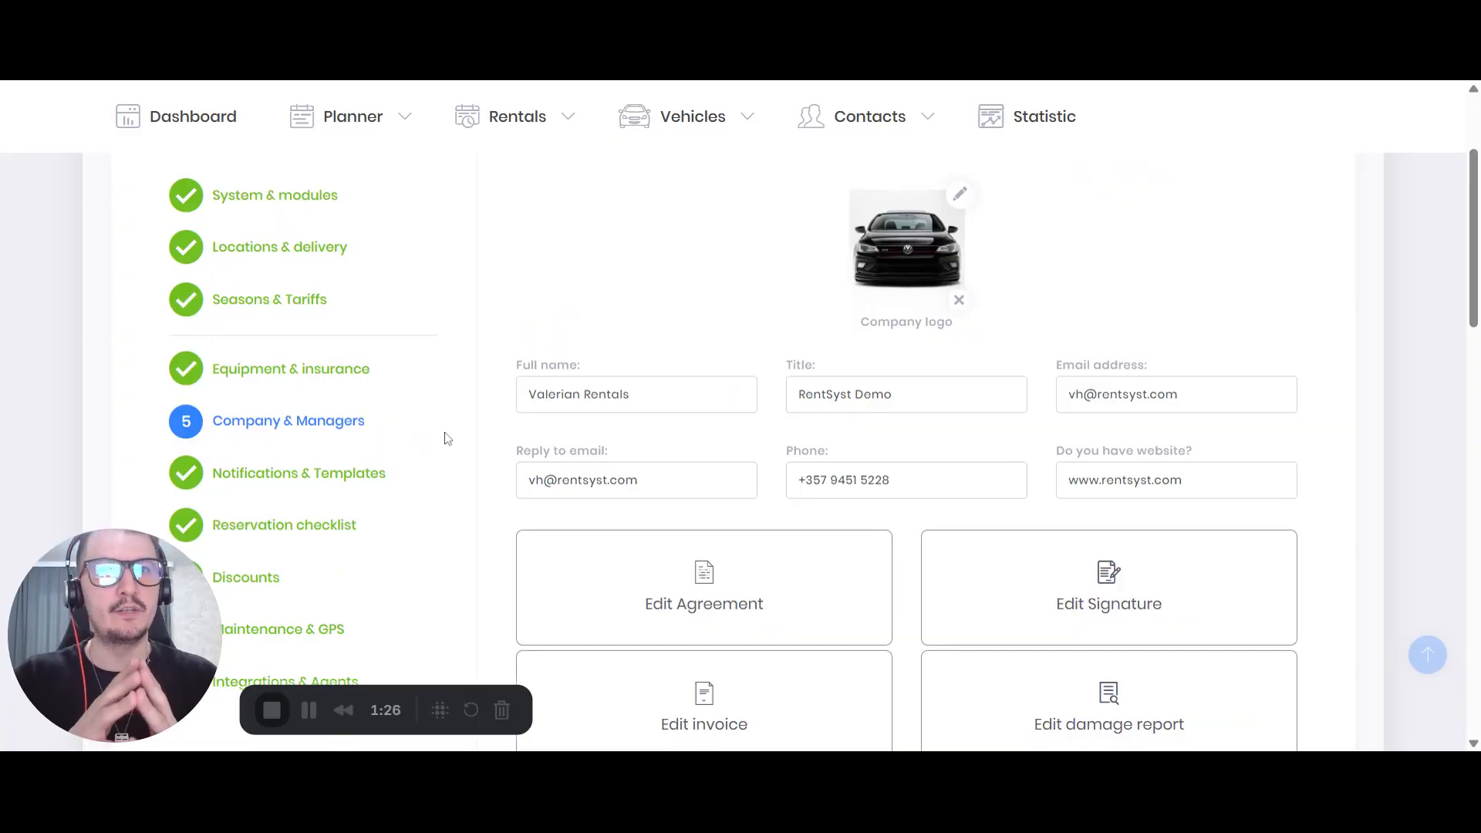
scroll(414, 315, up, 3)
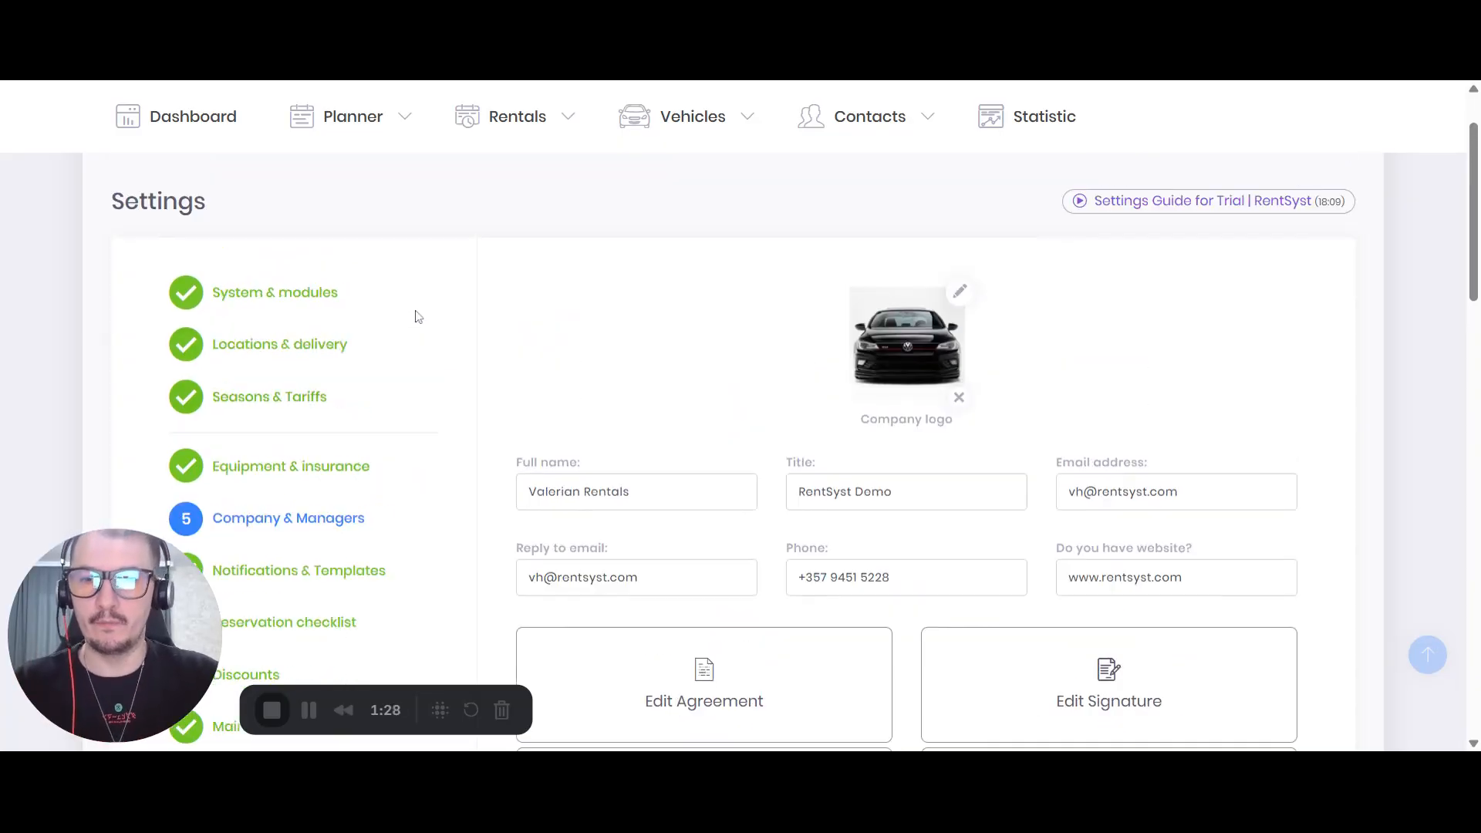
Turn off the Template Editor 2.0 (beta) module in the advanced system settings and save
click(316, 375)
scroll(611, 380, down, 4)
click(689, 309)
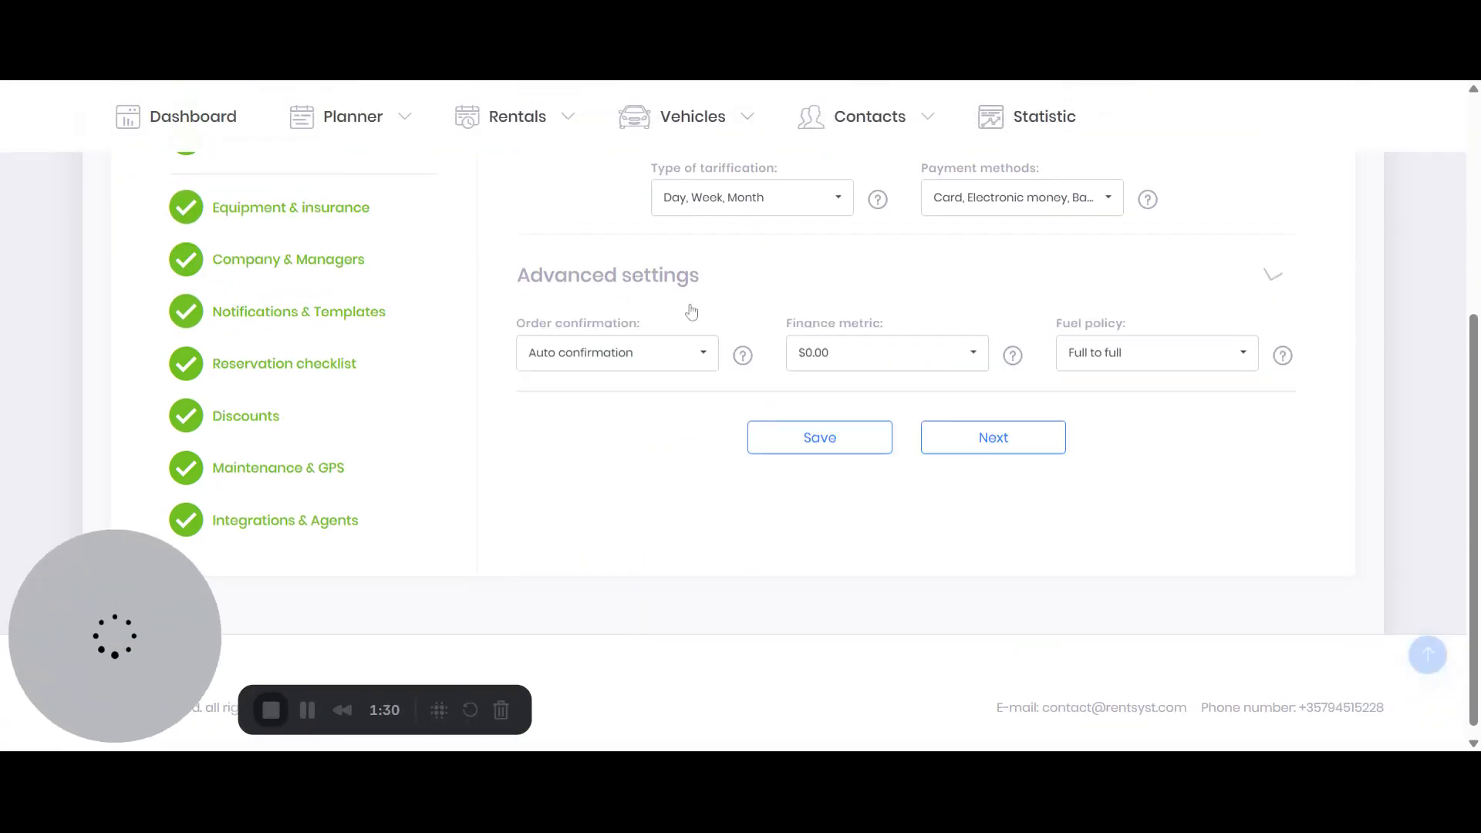
scroll(816, 370, down, 9)
click(560, 426)
click(819, 513)
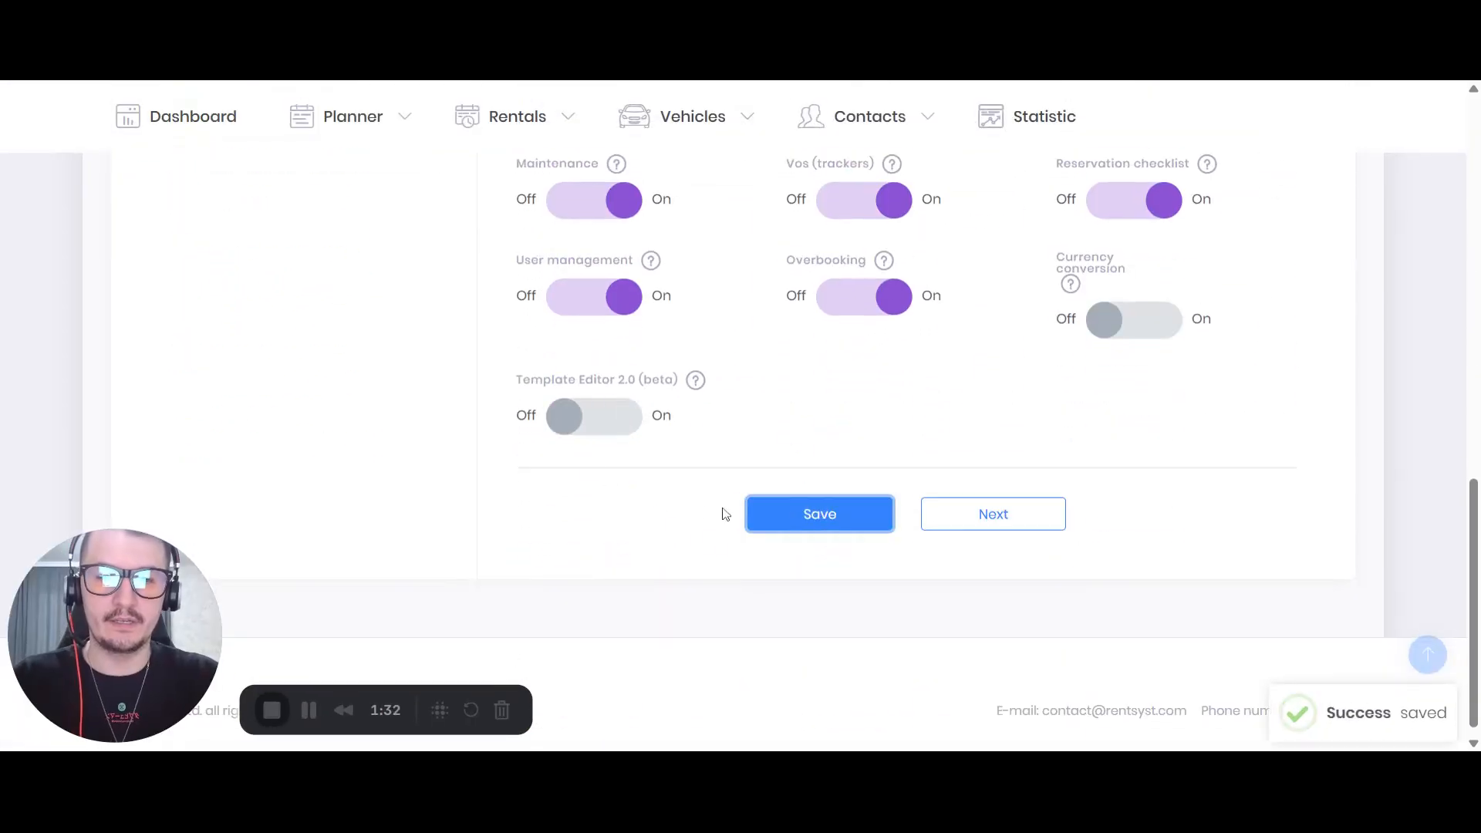
Turn the Template Editor 2.0 (beta) module on in the advanced settings and save the settings
scroll(695, 506, down, 2)
click(772, 482)
scroll(672, 615, down, 8)
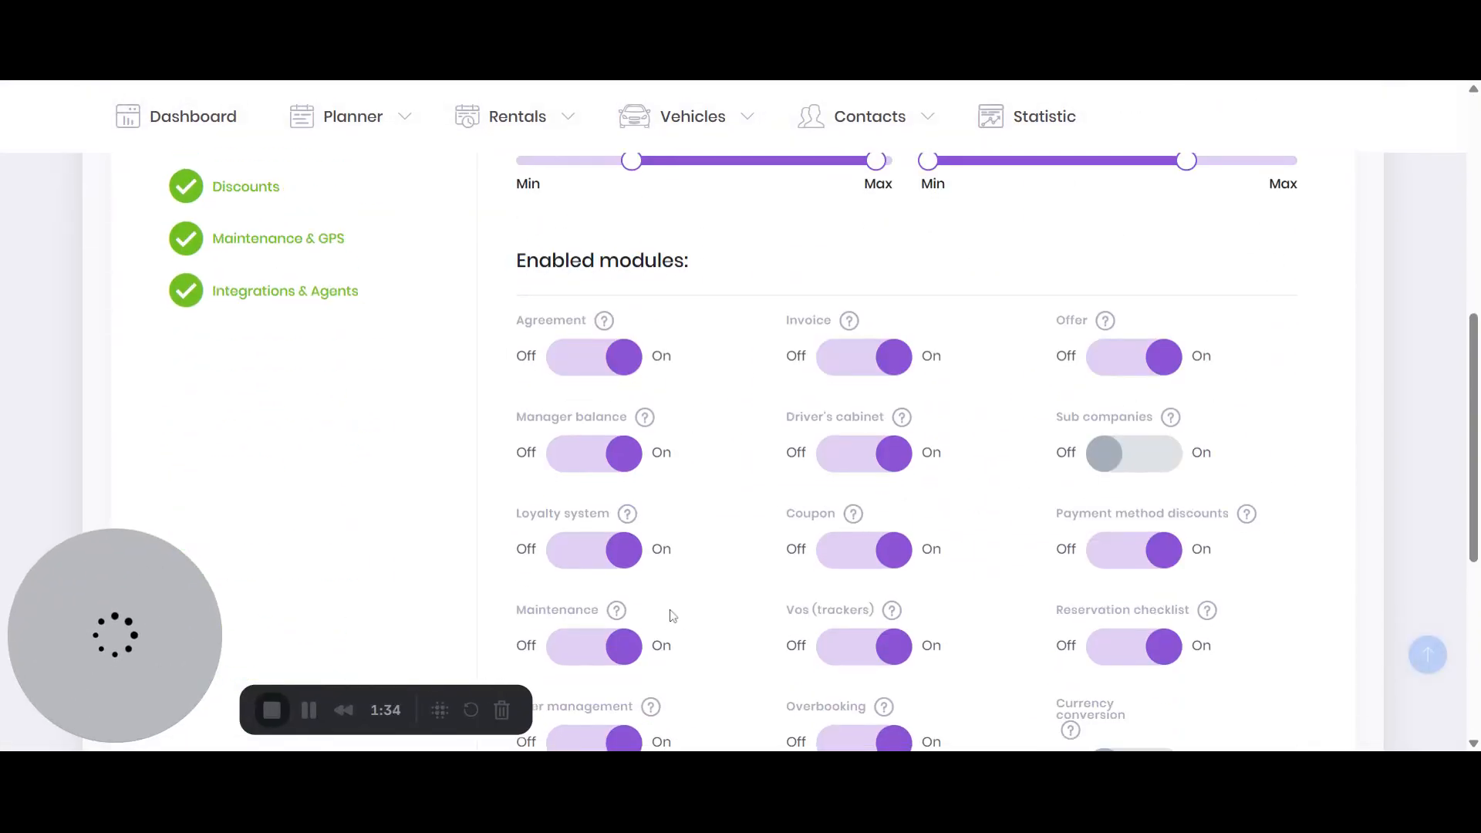
scroll(966, 576, up, 4)
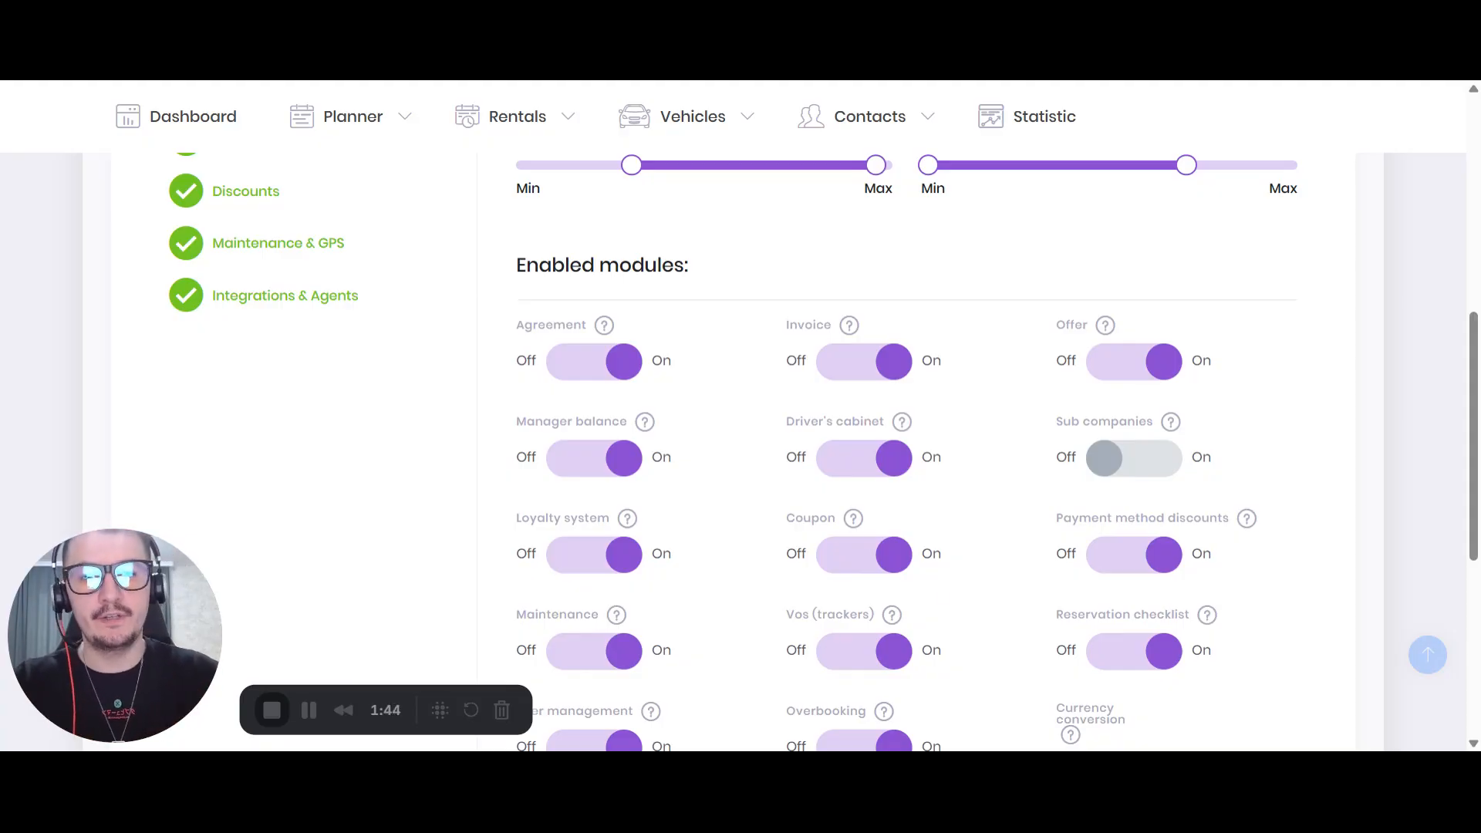
scroll(679, 561, down, 2)
click(606, 694)
scroll(926, 601, down, 4)
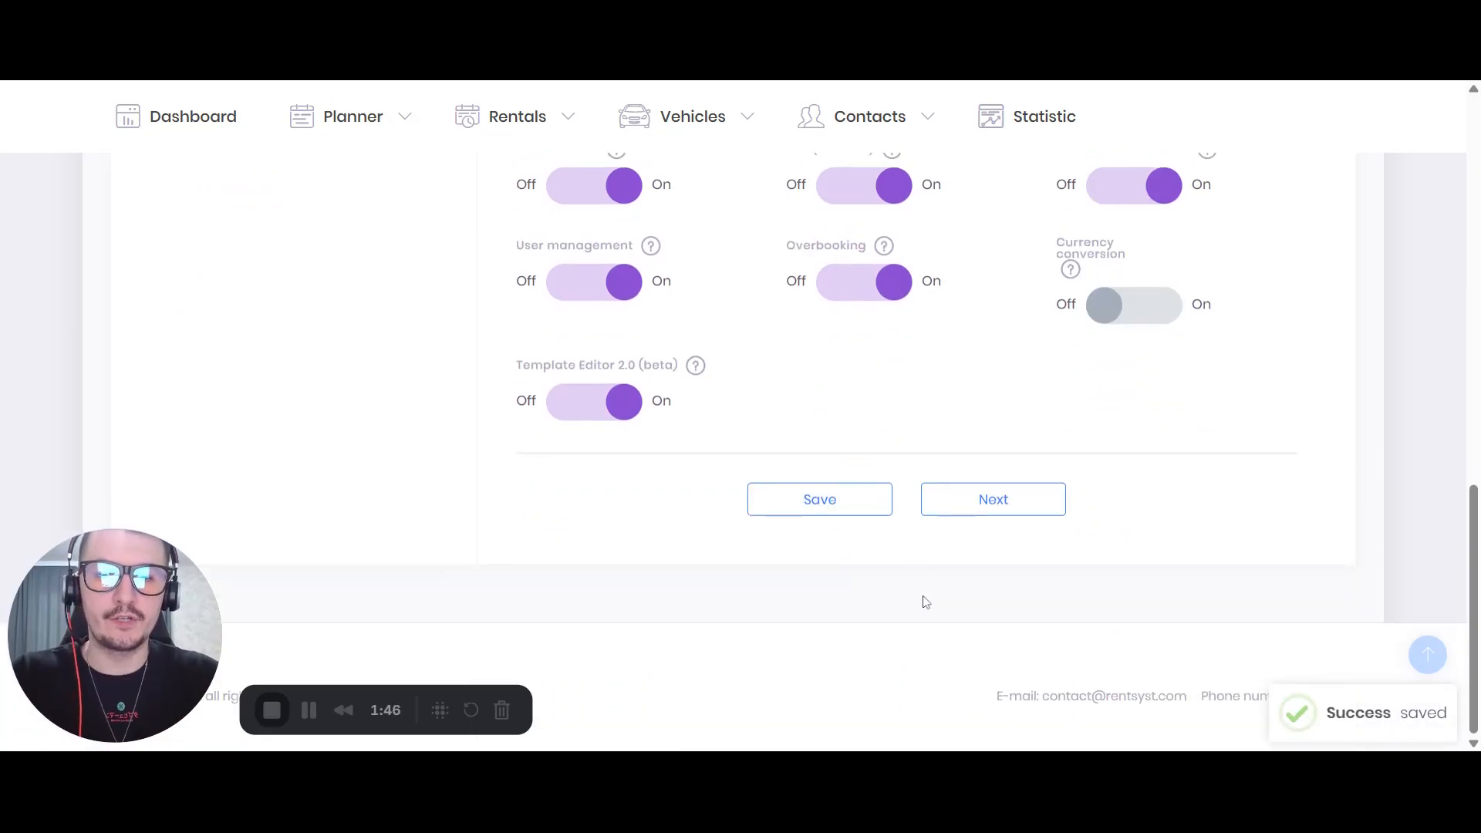
click(854, 509)
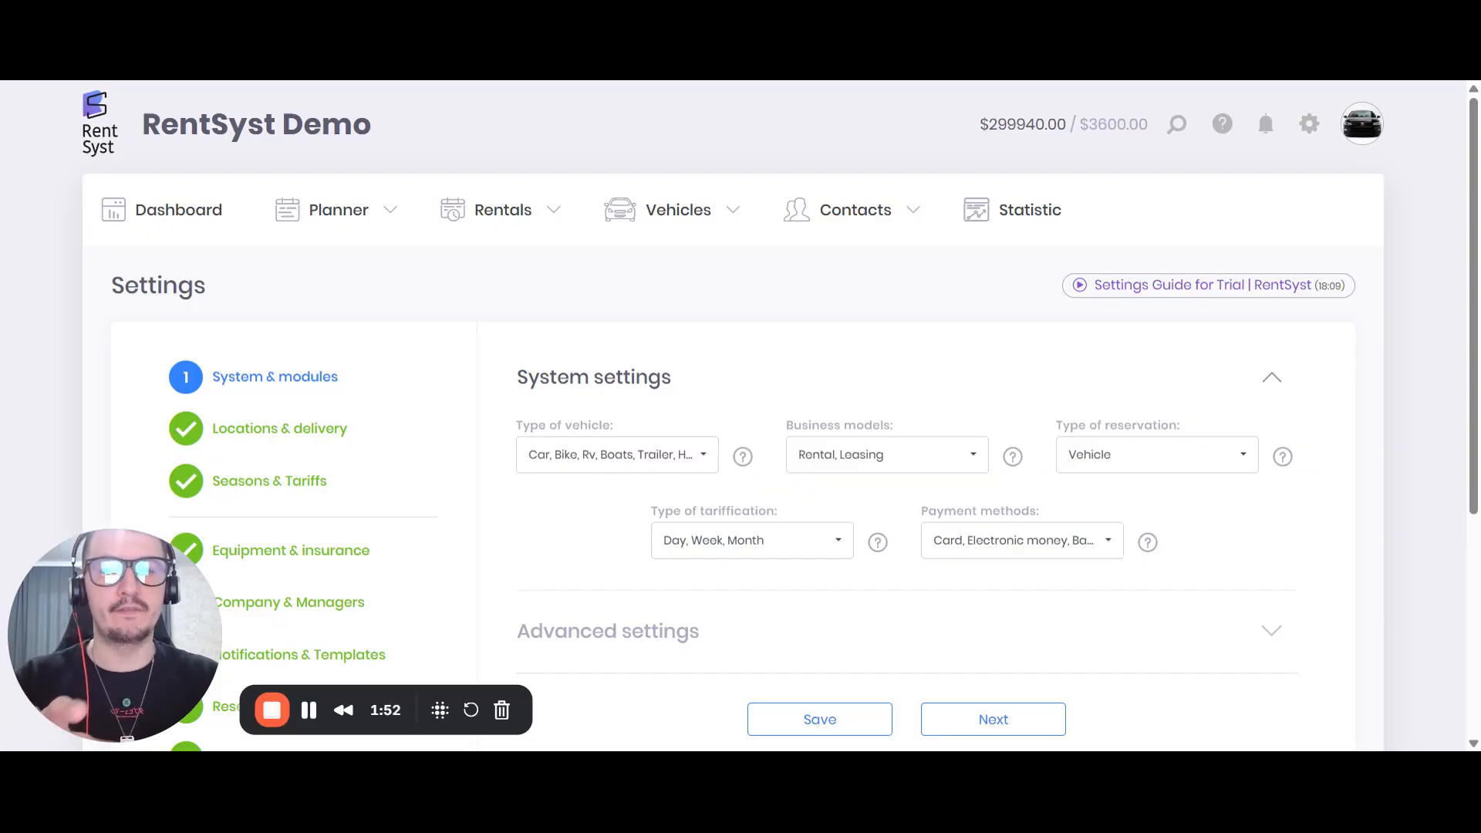
Check the Template Editor 2.0 (beta) switch among the enabled modules of the advanced settings
scroll(624, 623, down, 10)
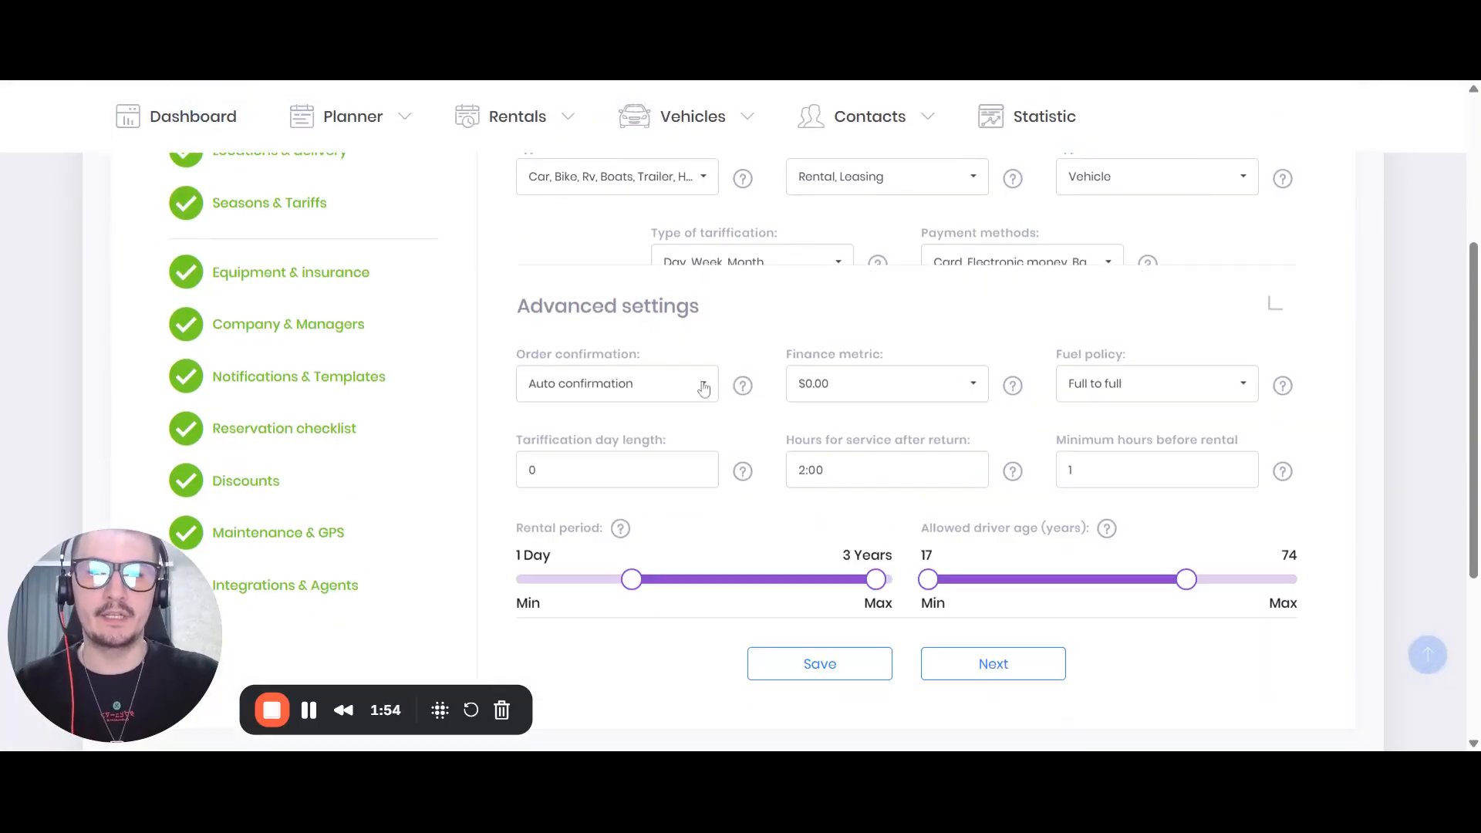
scroll(623, 623, down, 2)
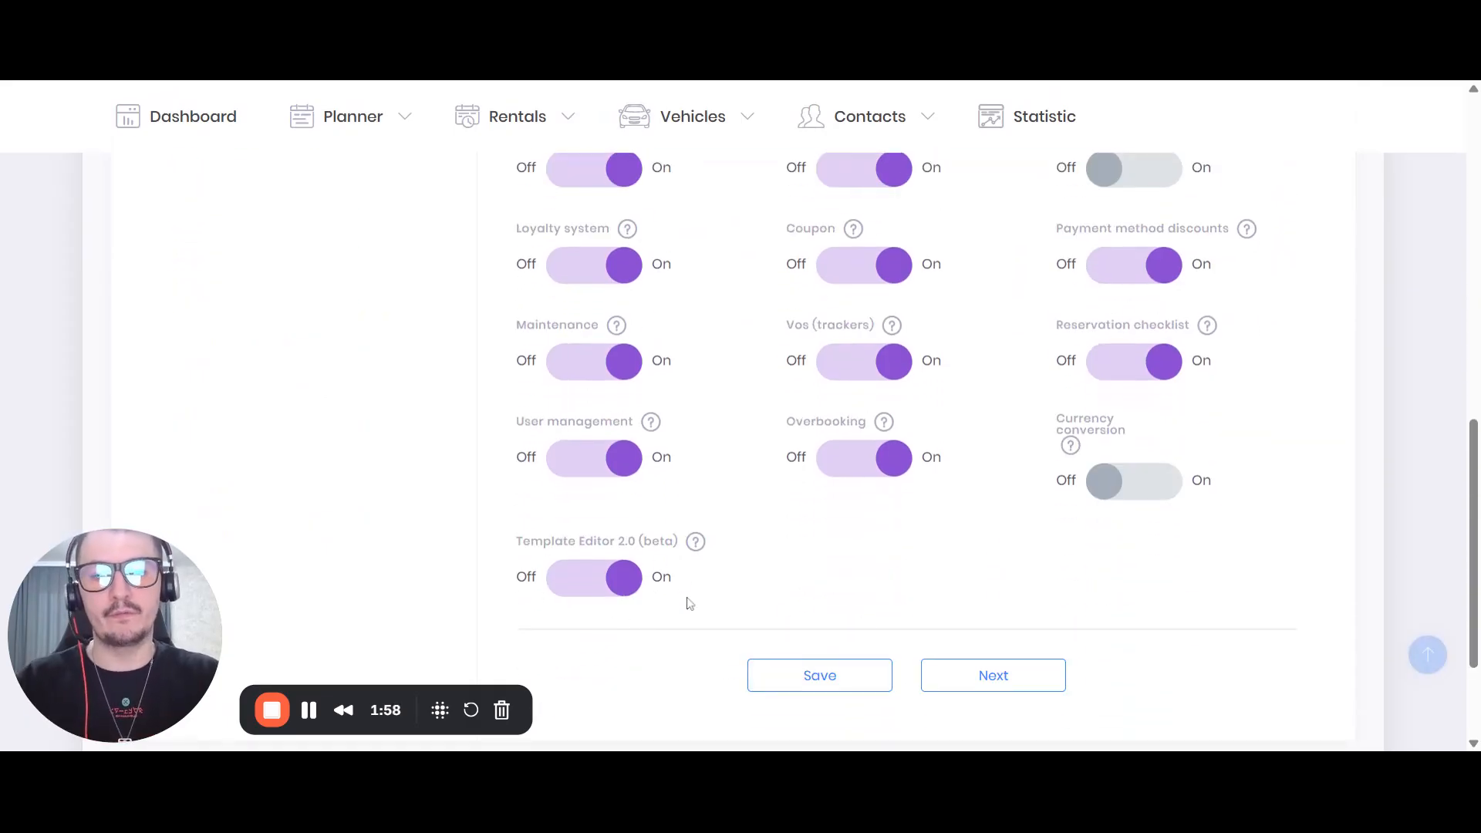
scroll(558, 463, up, 2)
scroll(556, 460, up, 8)
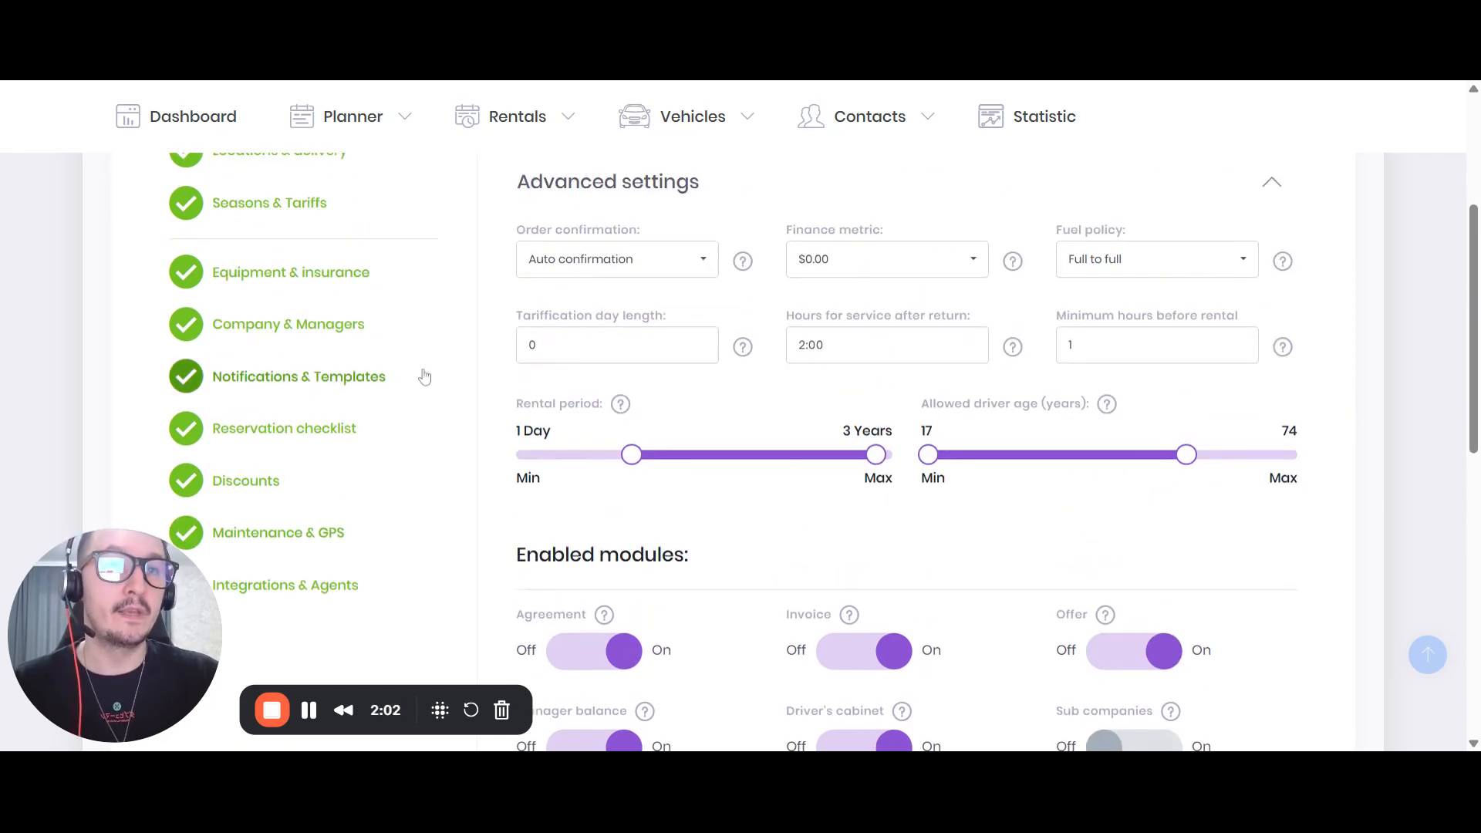
Open the rental agreement template for editing from the Company & Managers settings
click(267, 328)
scroll(285, 324, down, 4)
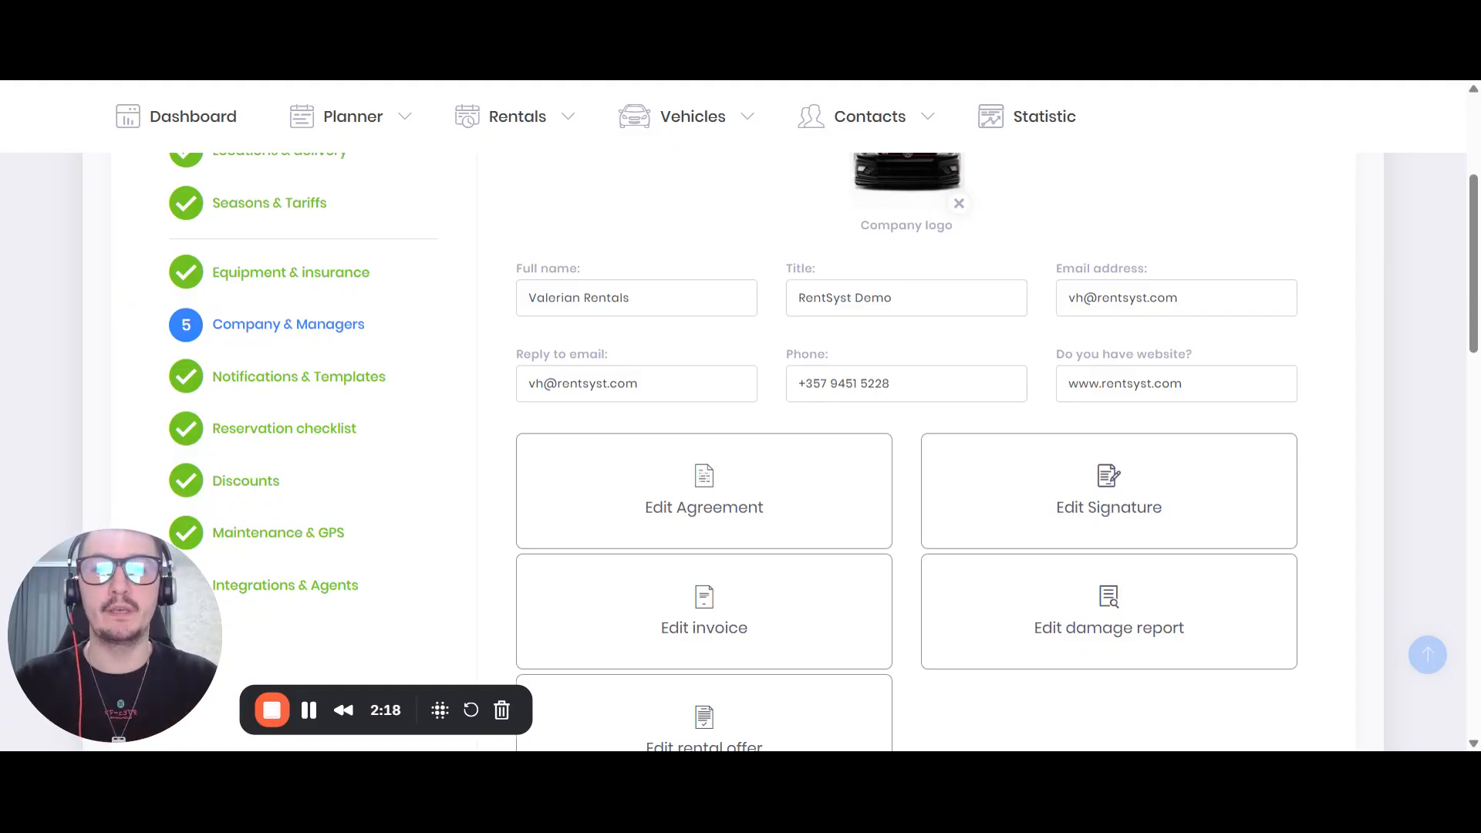
click(733, 509)
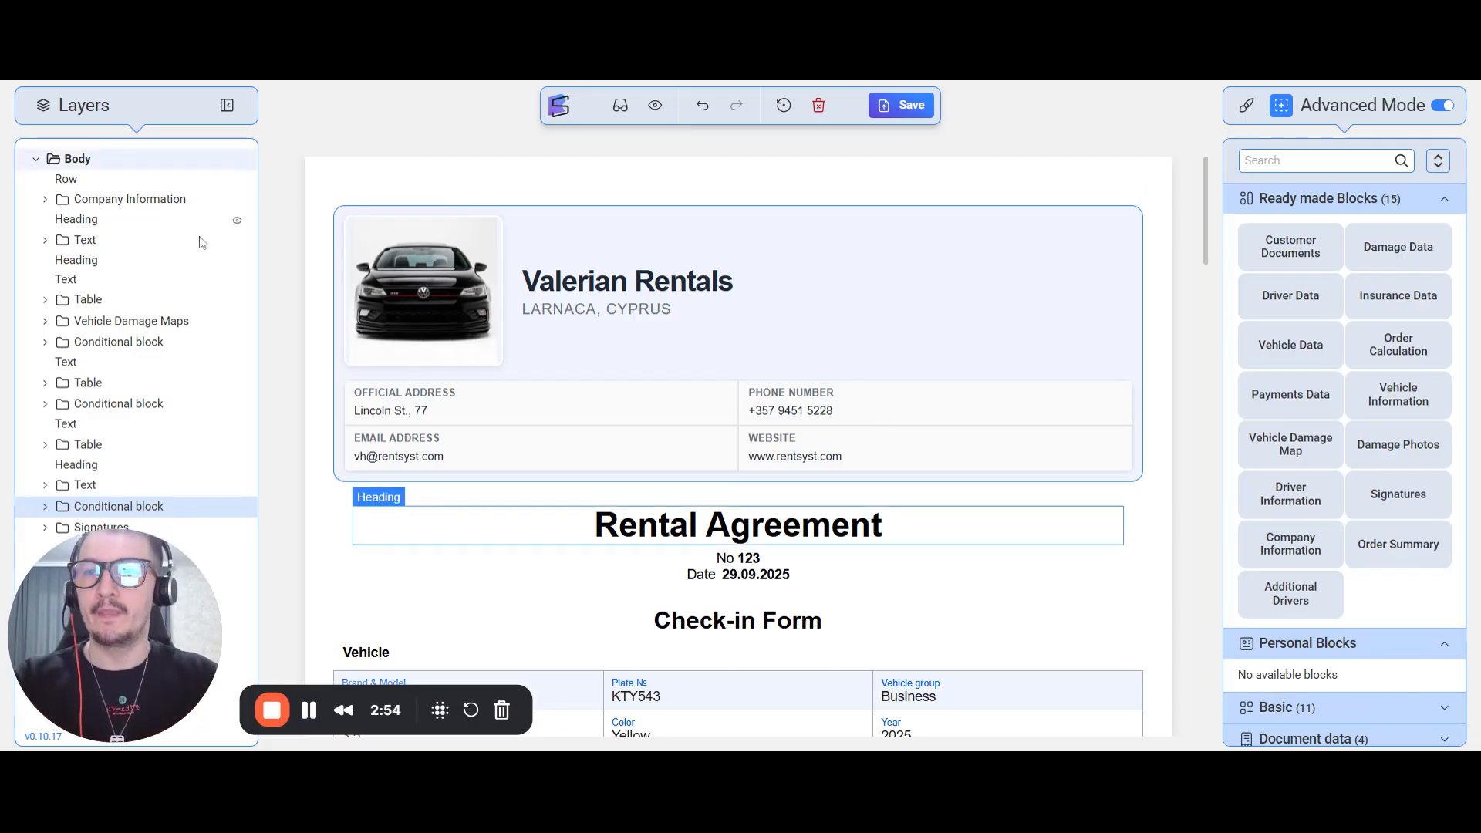
Expand the Company Information, first Text and first Table layers to inspect their contents, and collapse the Table layer again
drag(109, 602, 386, 618)
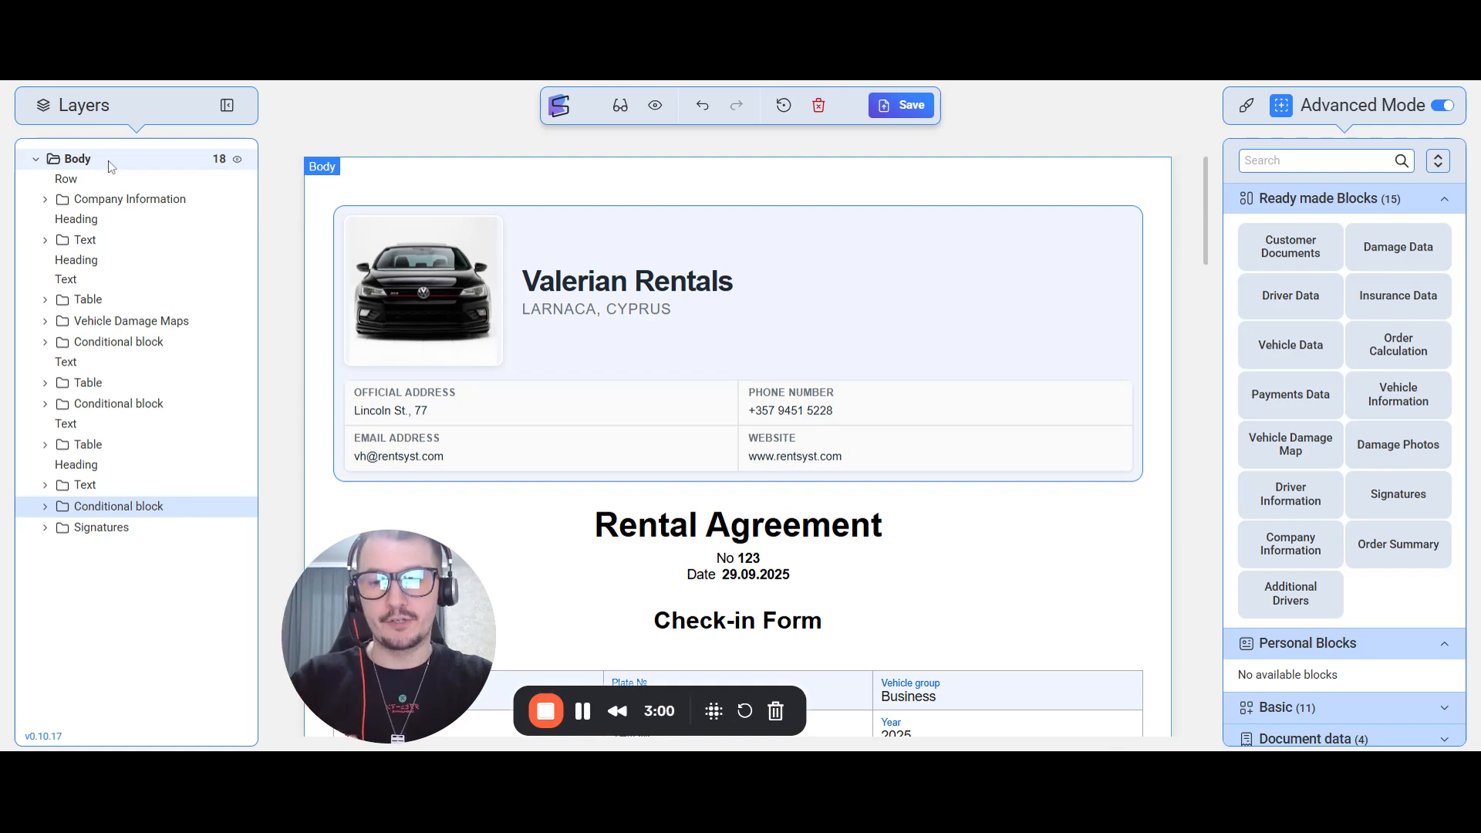
click(45, 199)
click(45, 261)
click(45, 359)
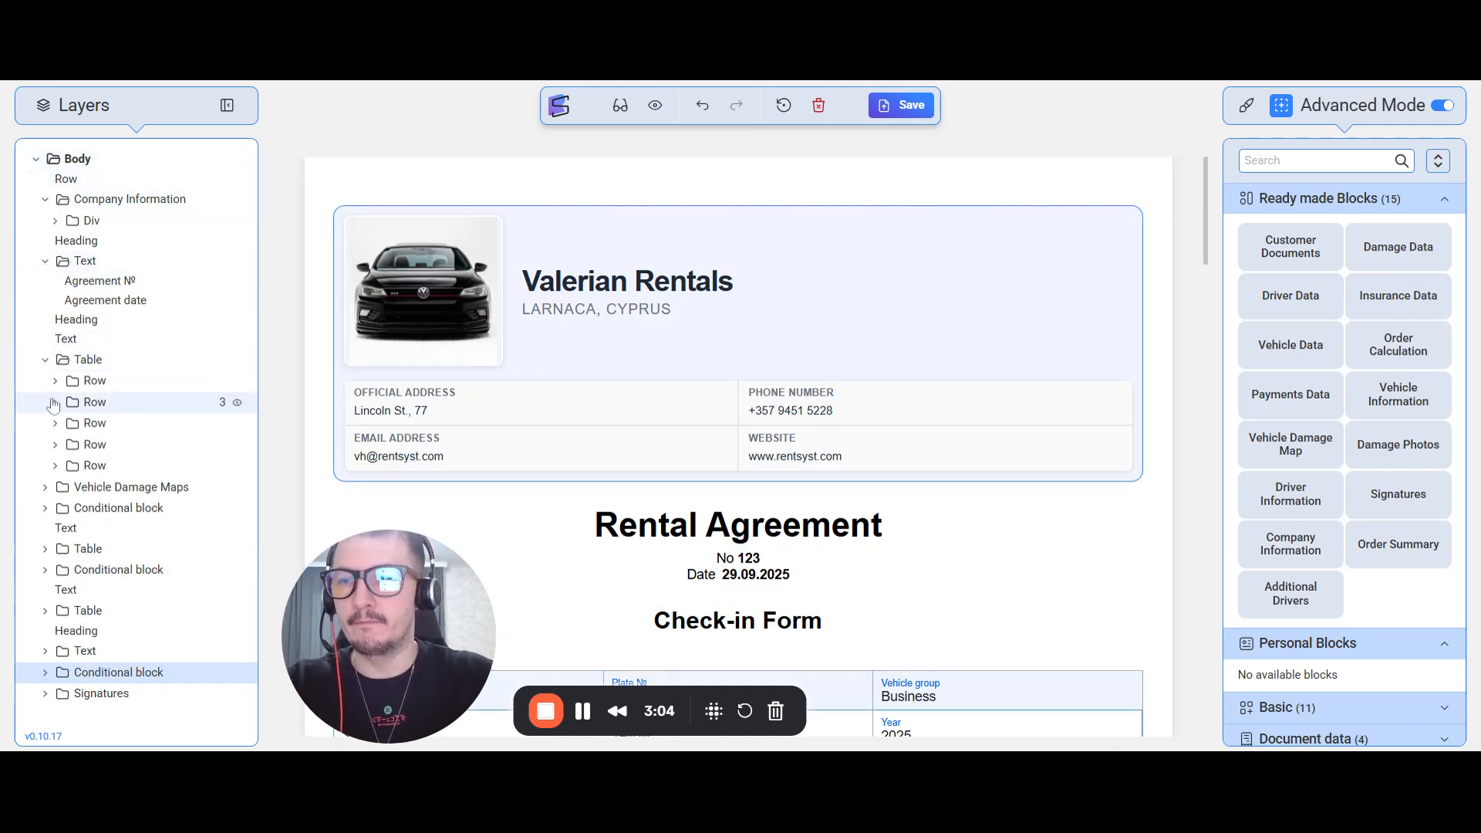
click(44, 359)
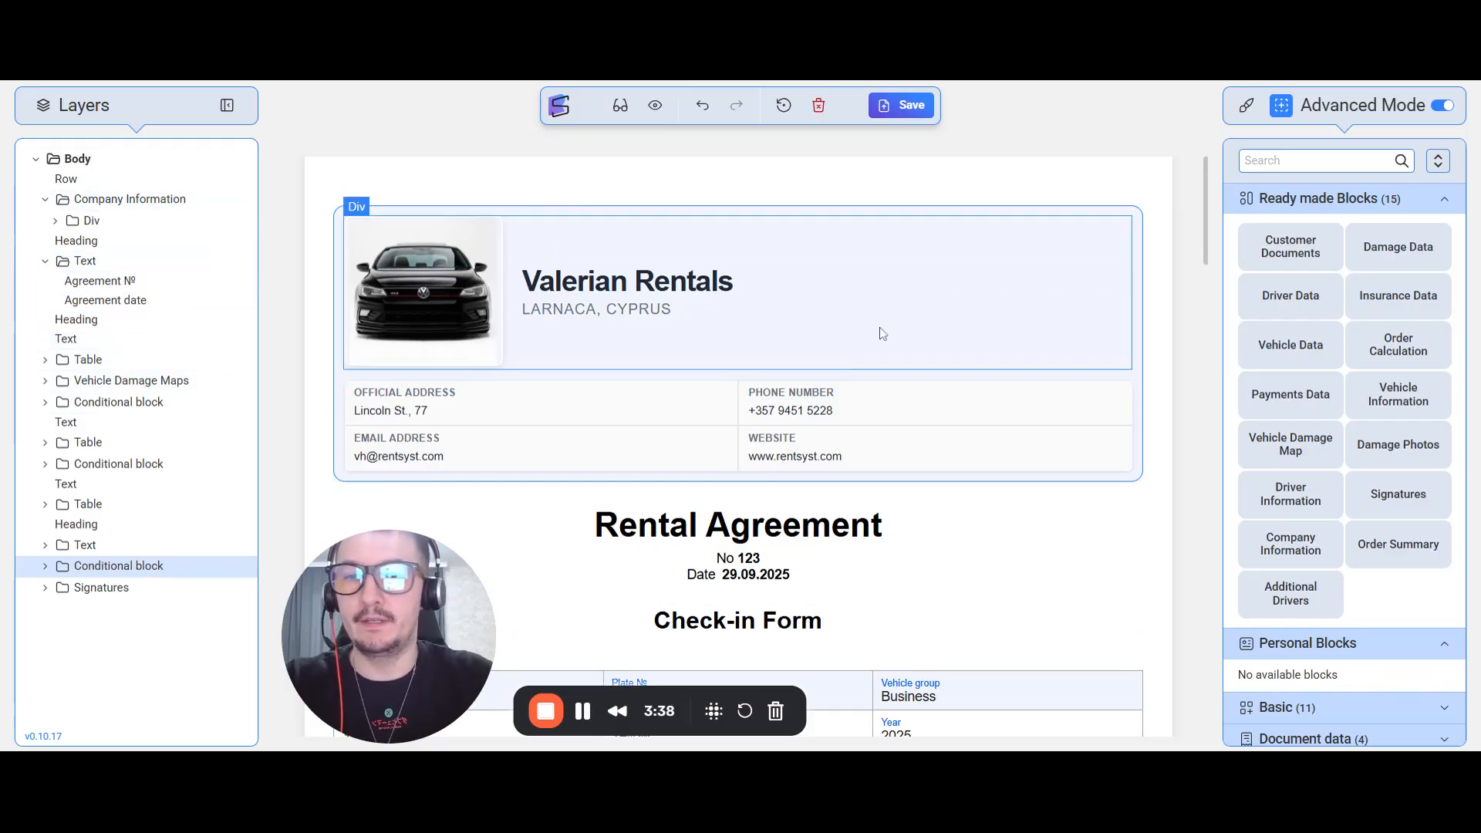
Select the Signatures block in the layer tree to jump to it at the end of the agreement
click(1132, 482)
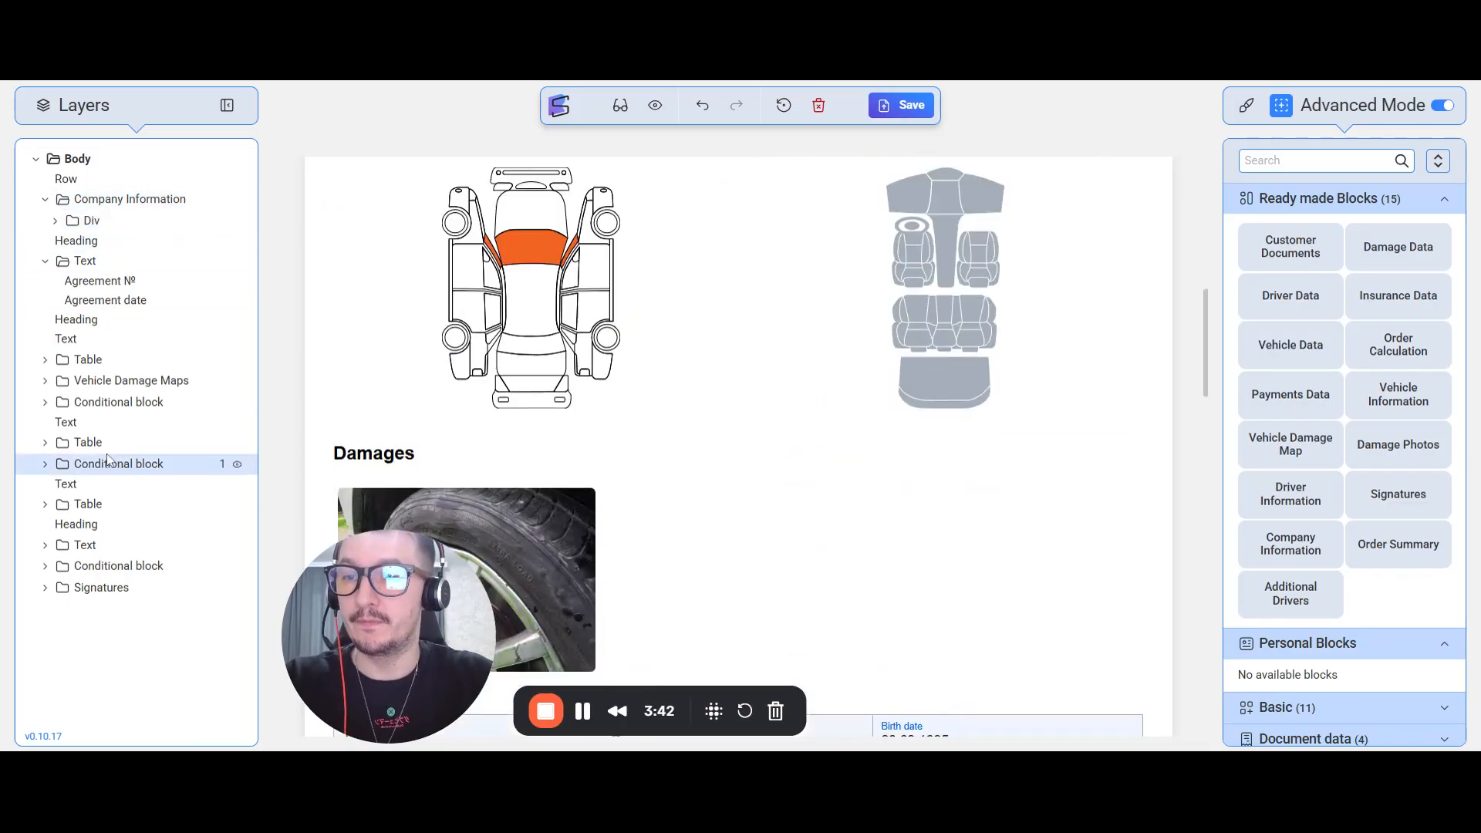
click(101, 587)
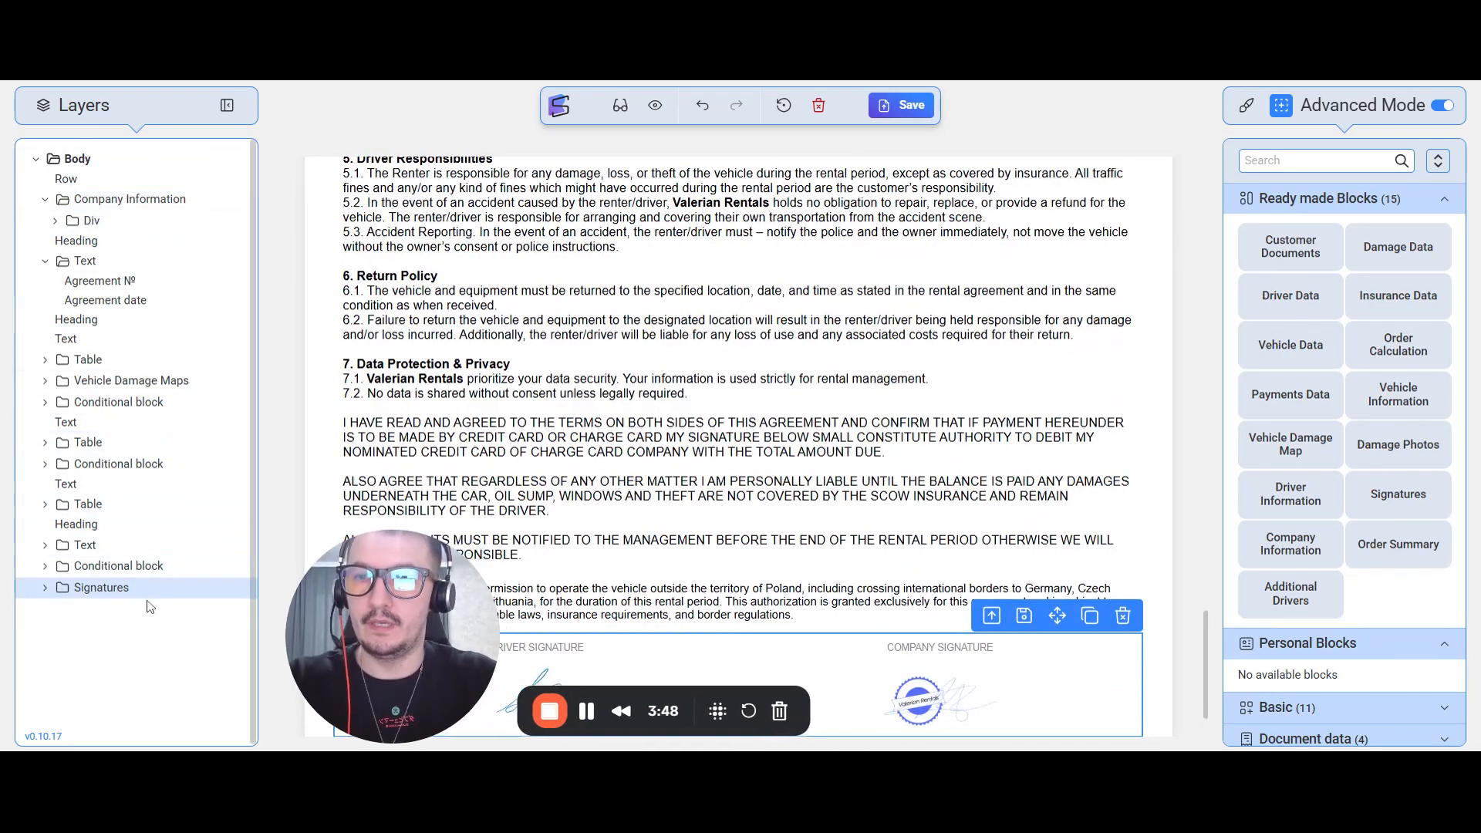
drag(376, 639, 406, 653)
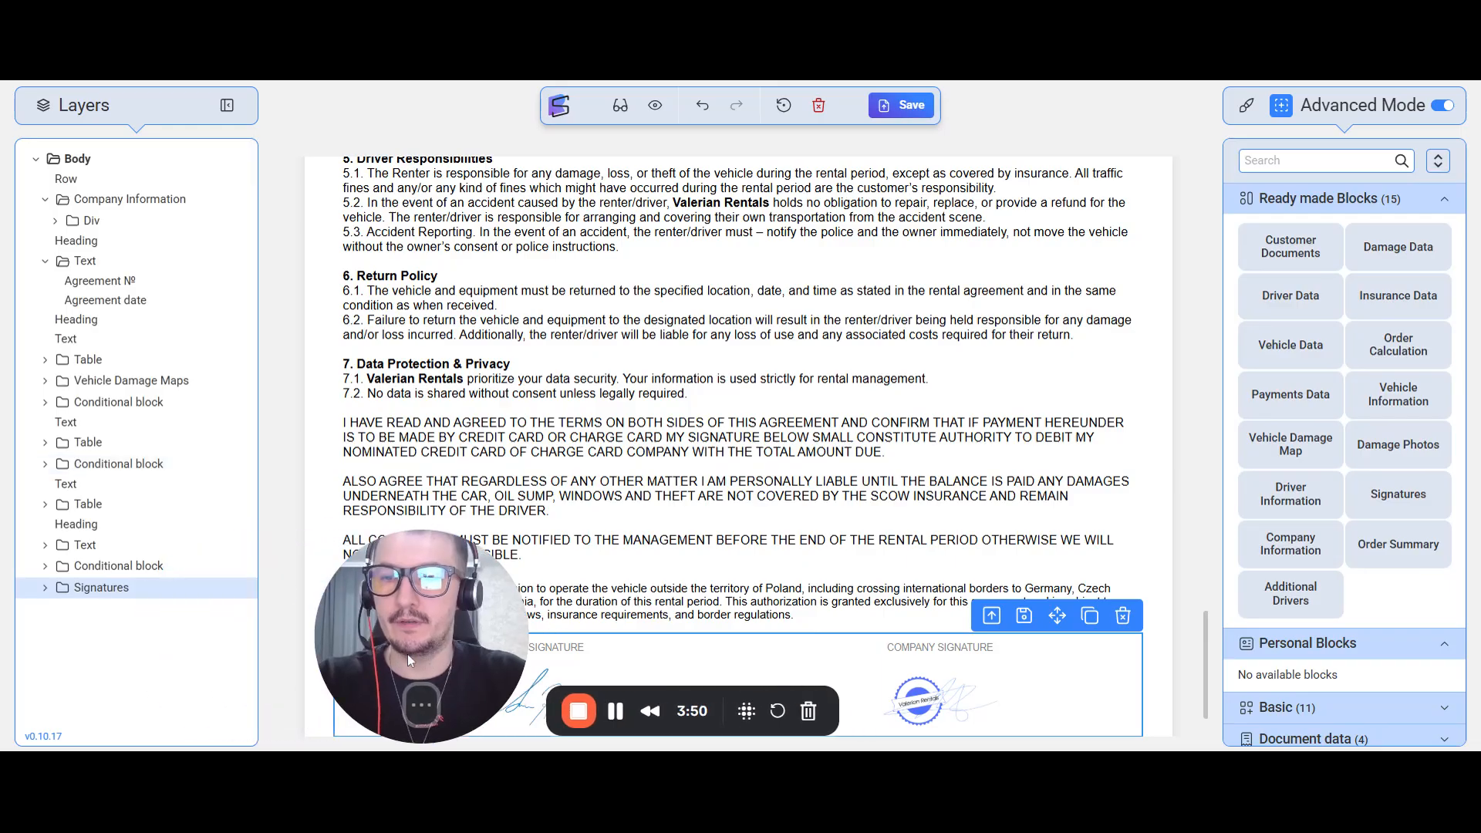
Hide the layer tree to widen the document area, and show it again at the start of the agreement
click(227, 105)
scroll(492, 392, up, 15)
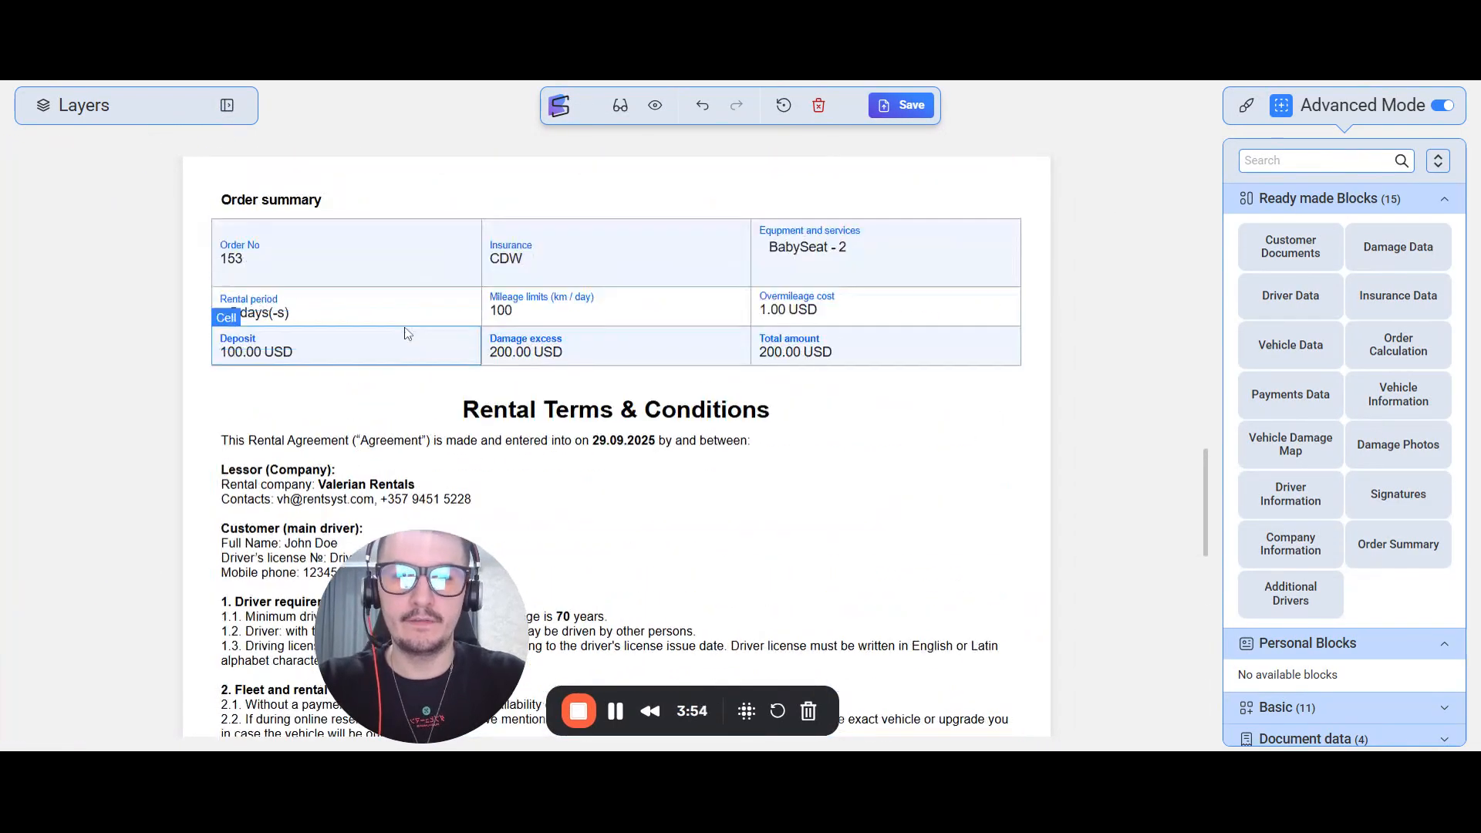
click(227, 105)
drag(428, 636, 123, 639)
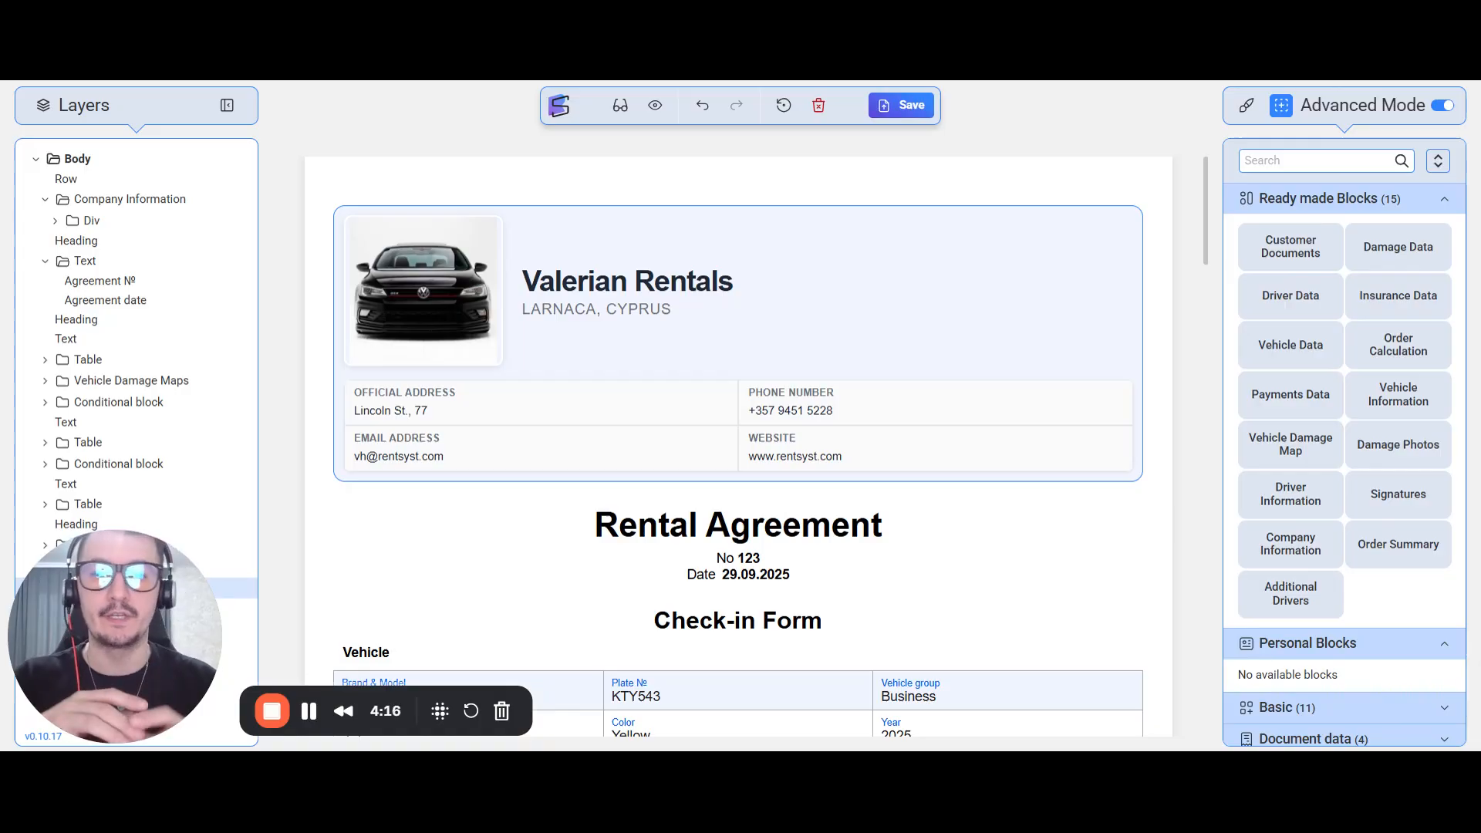
Turn on the display of element outlines and variables, and examine the agreement from the company header to the driver tables
scroll(898, 286, down, 4)
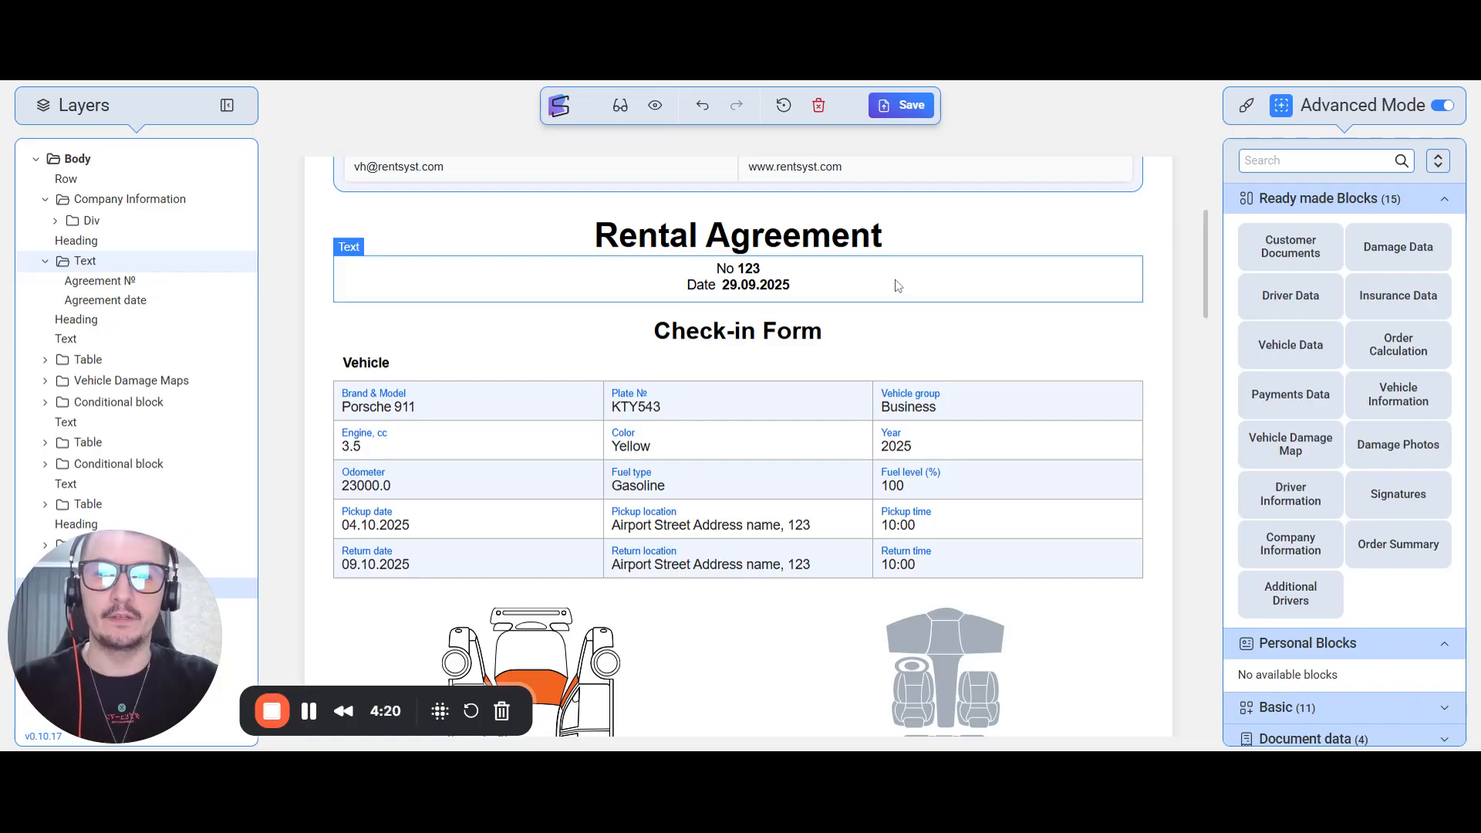
scroll(898, 285, up, 4)
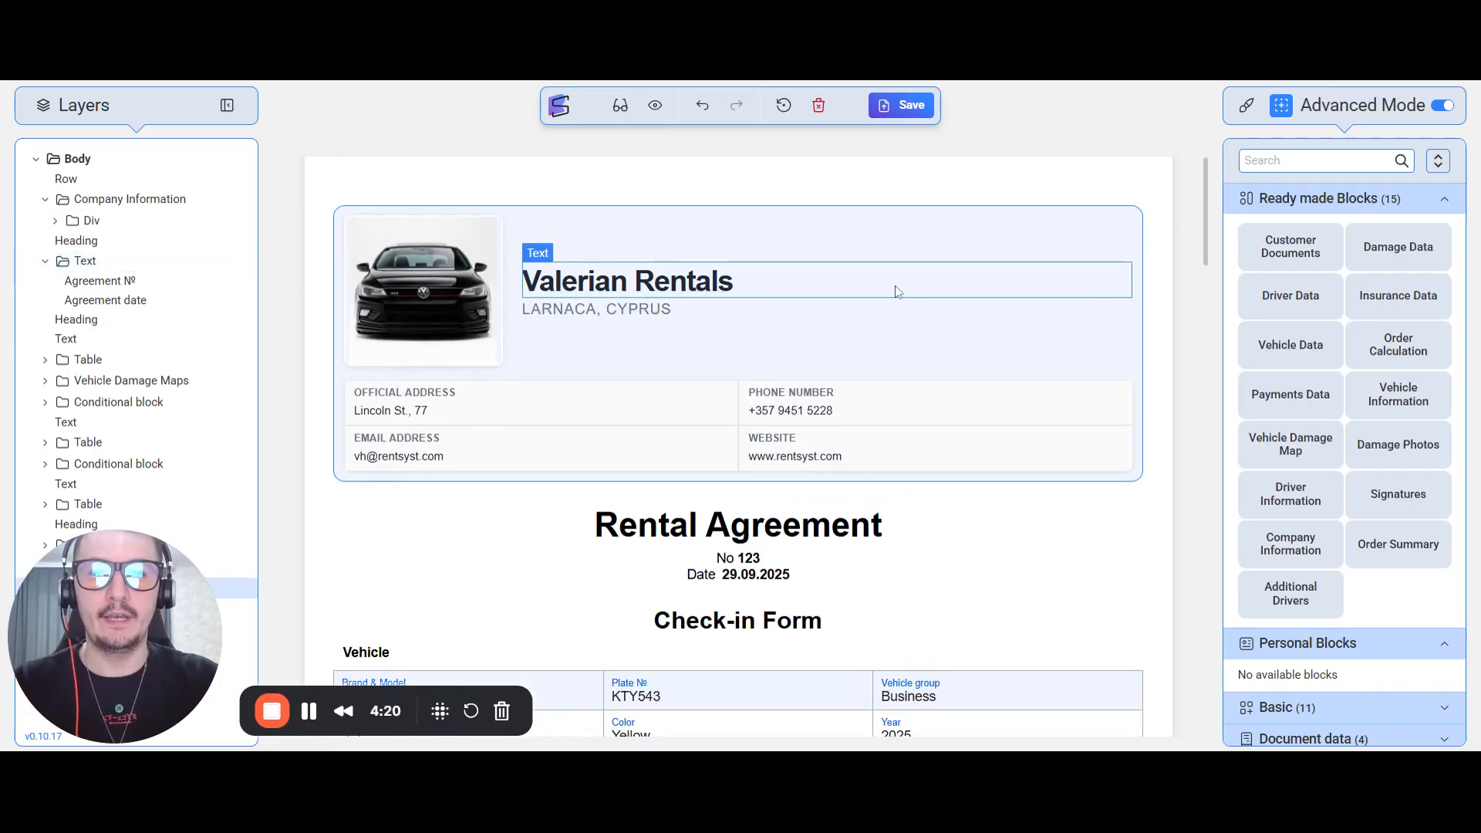
click(622, 108)
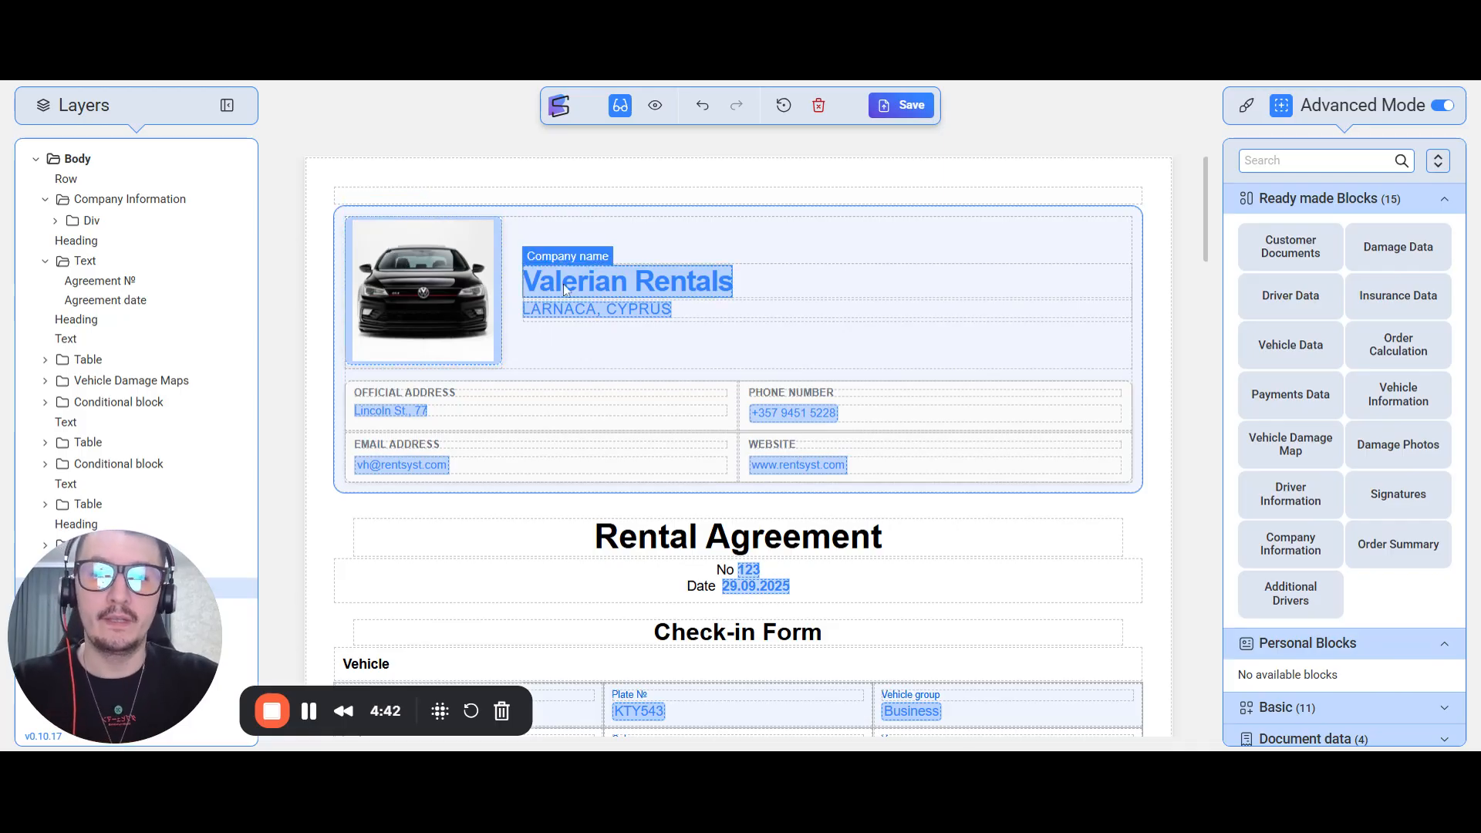
scroll(656, 286, down, 4)
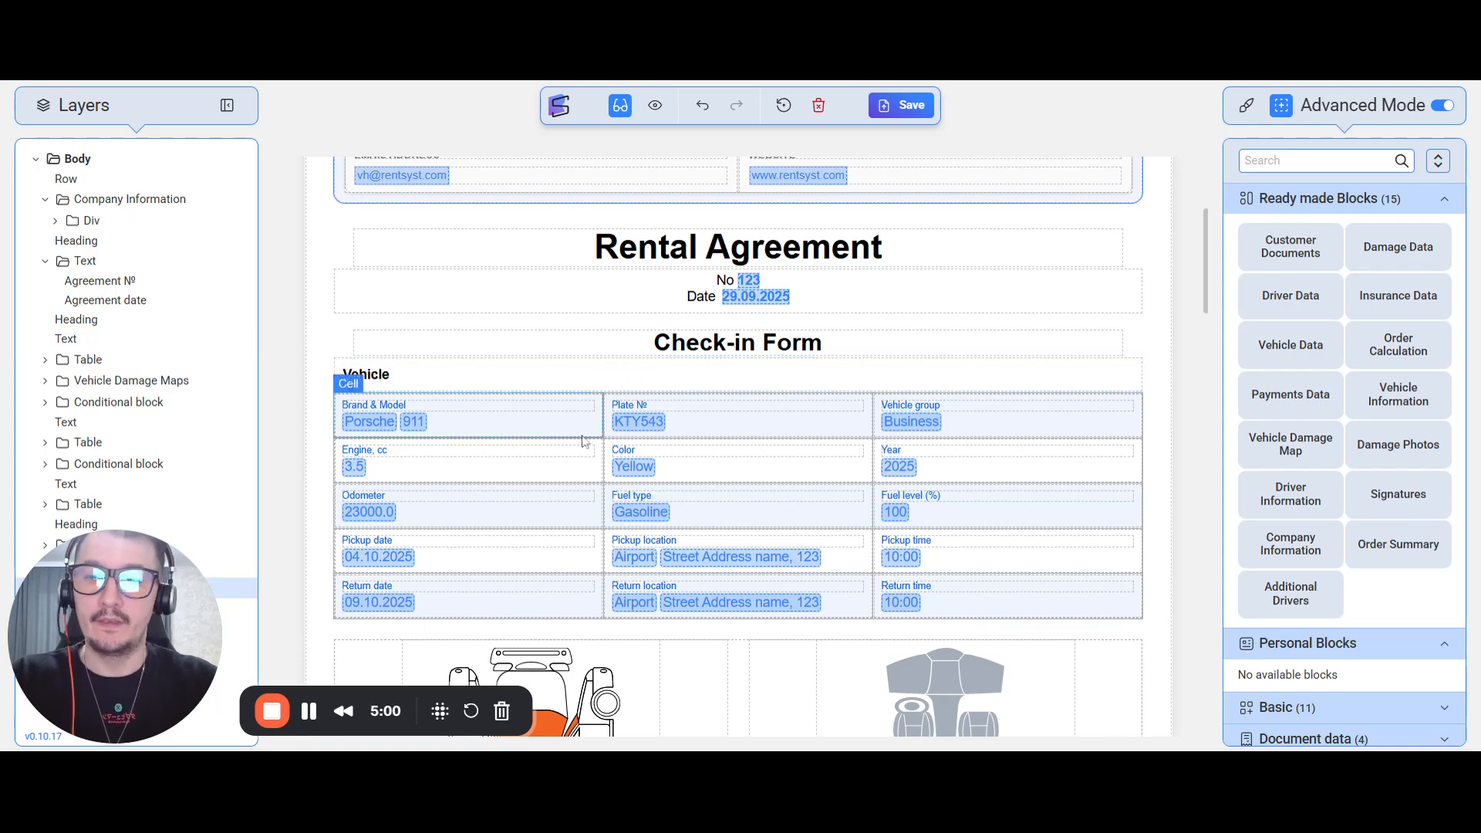
scroll(814, 427, down, 9)
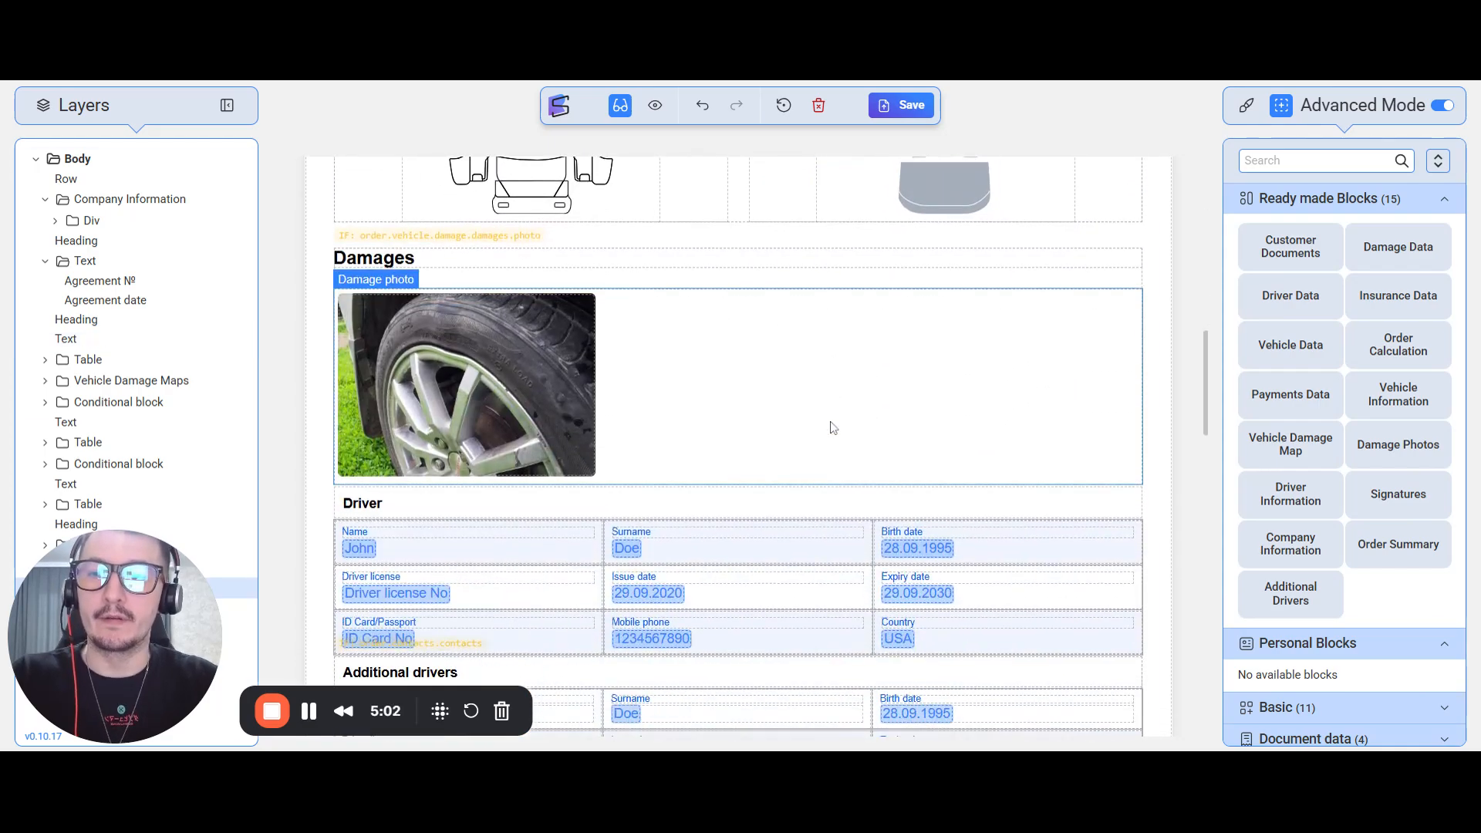
Return to the company header of the agreement and turn off the display of element outlines and variables
scroll(830, 423, up, 8)
scroll(832, 427, up, 5)
scroll(433, 424, down, 4)
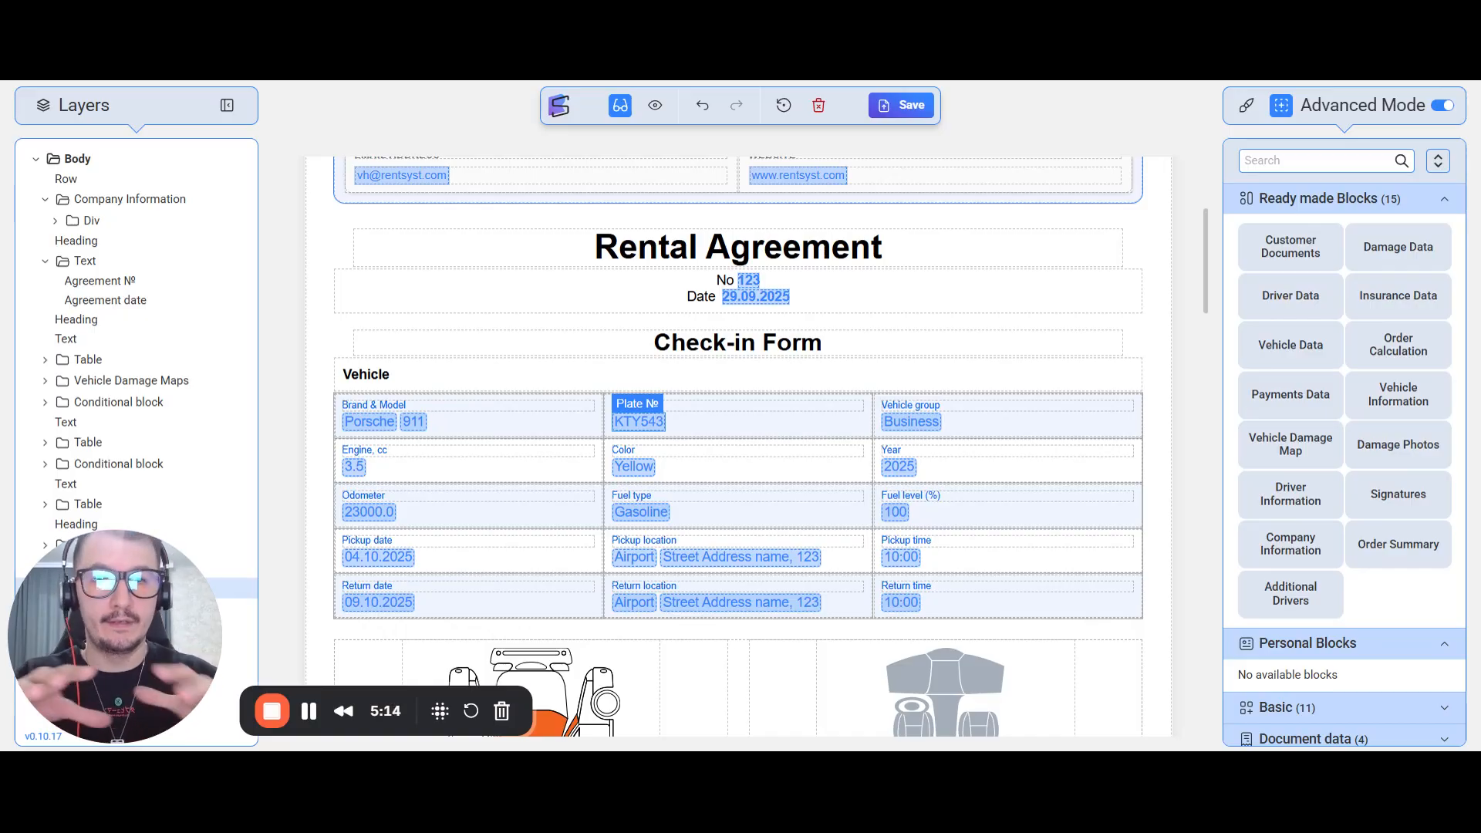
scroll(610, 463, up, 4)
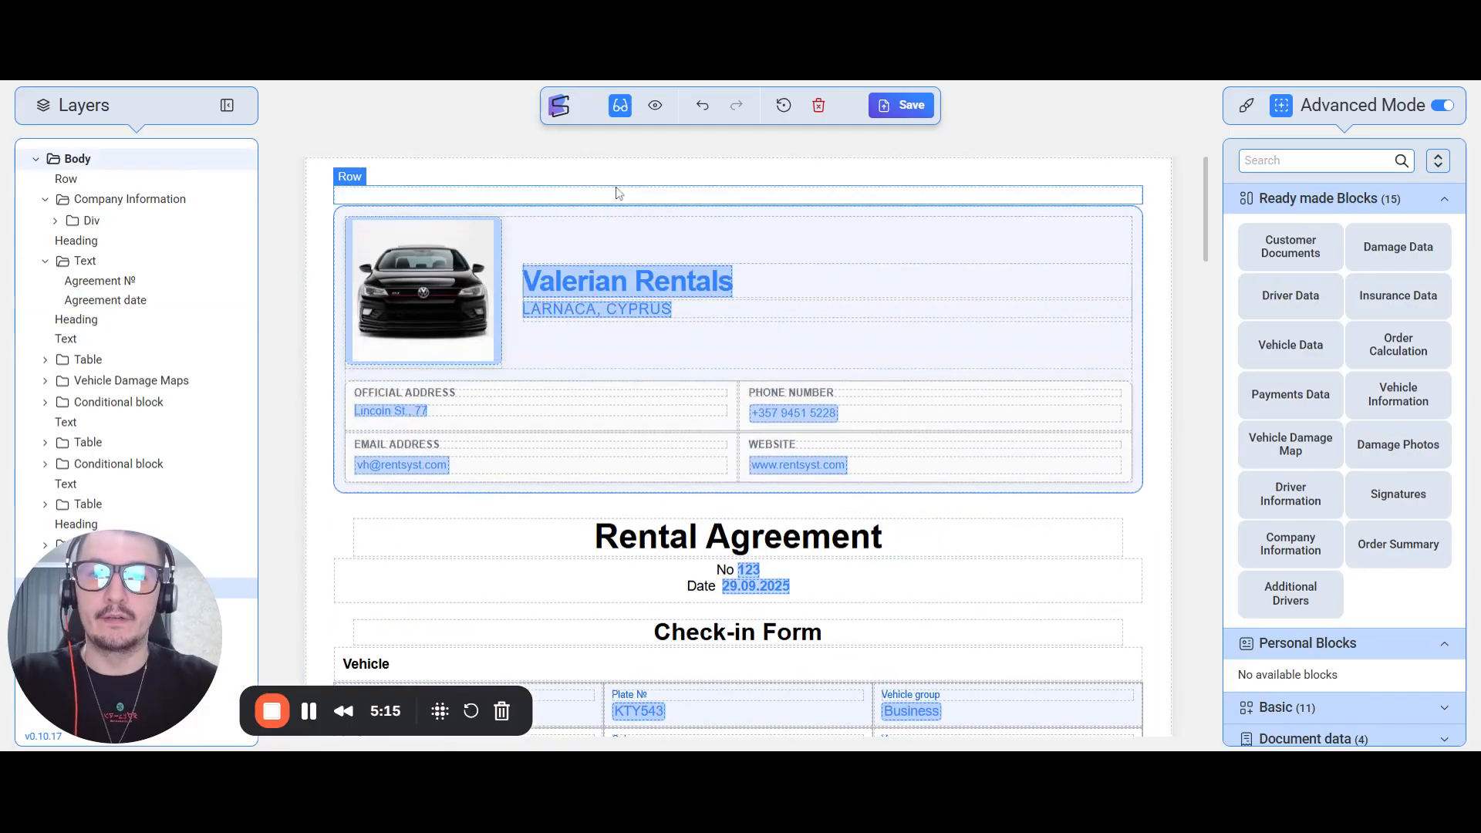
click(620, 107)
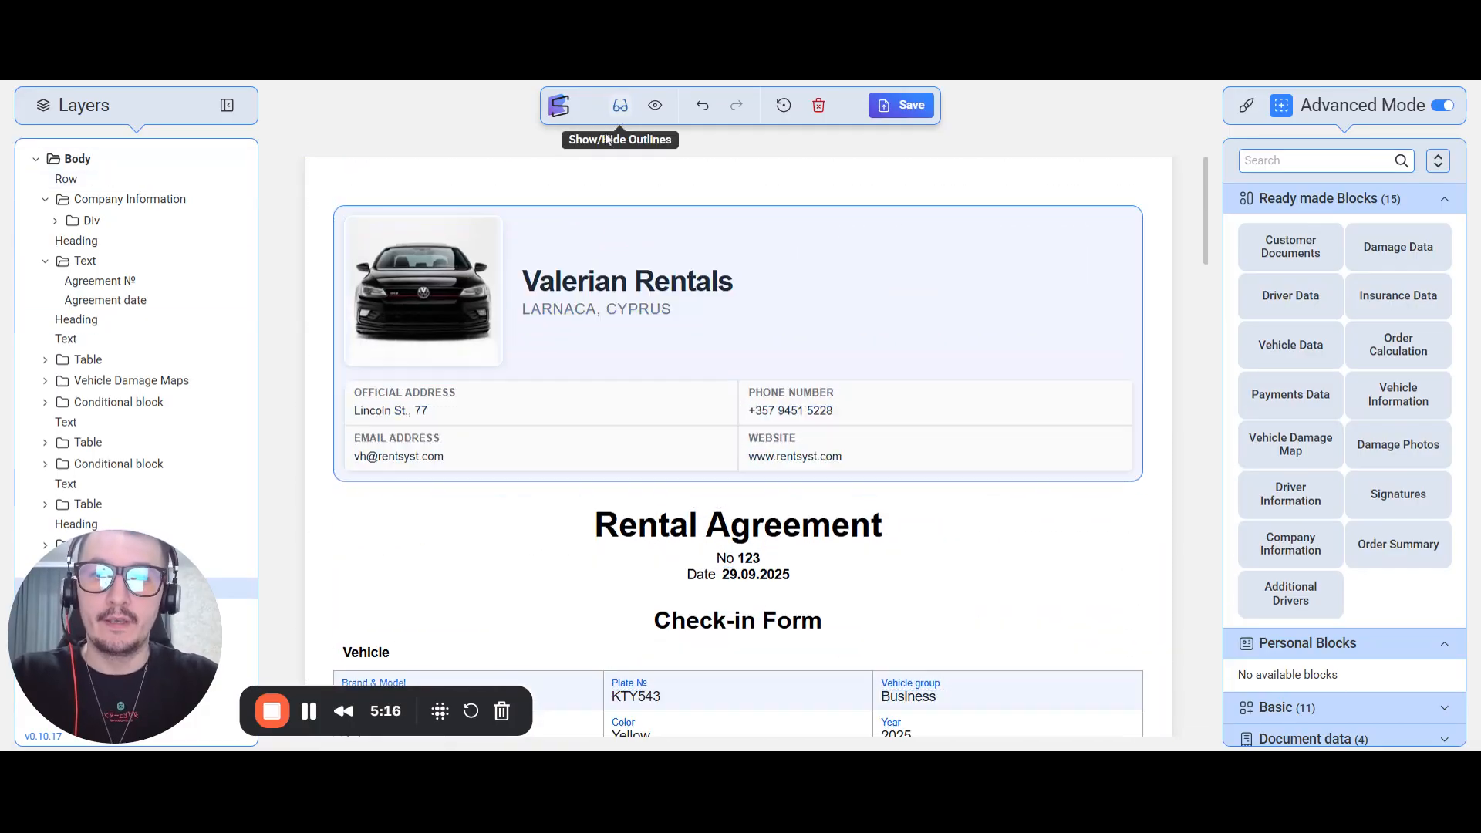
Preview the agreement without the editing panels, look it over from the header to the Damages section, and leave the preview
click(656, 116)
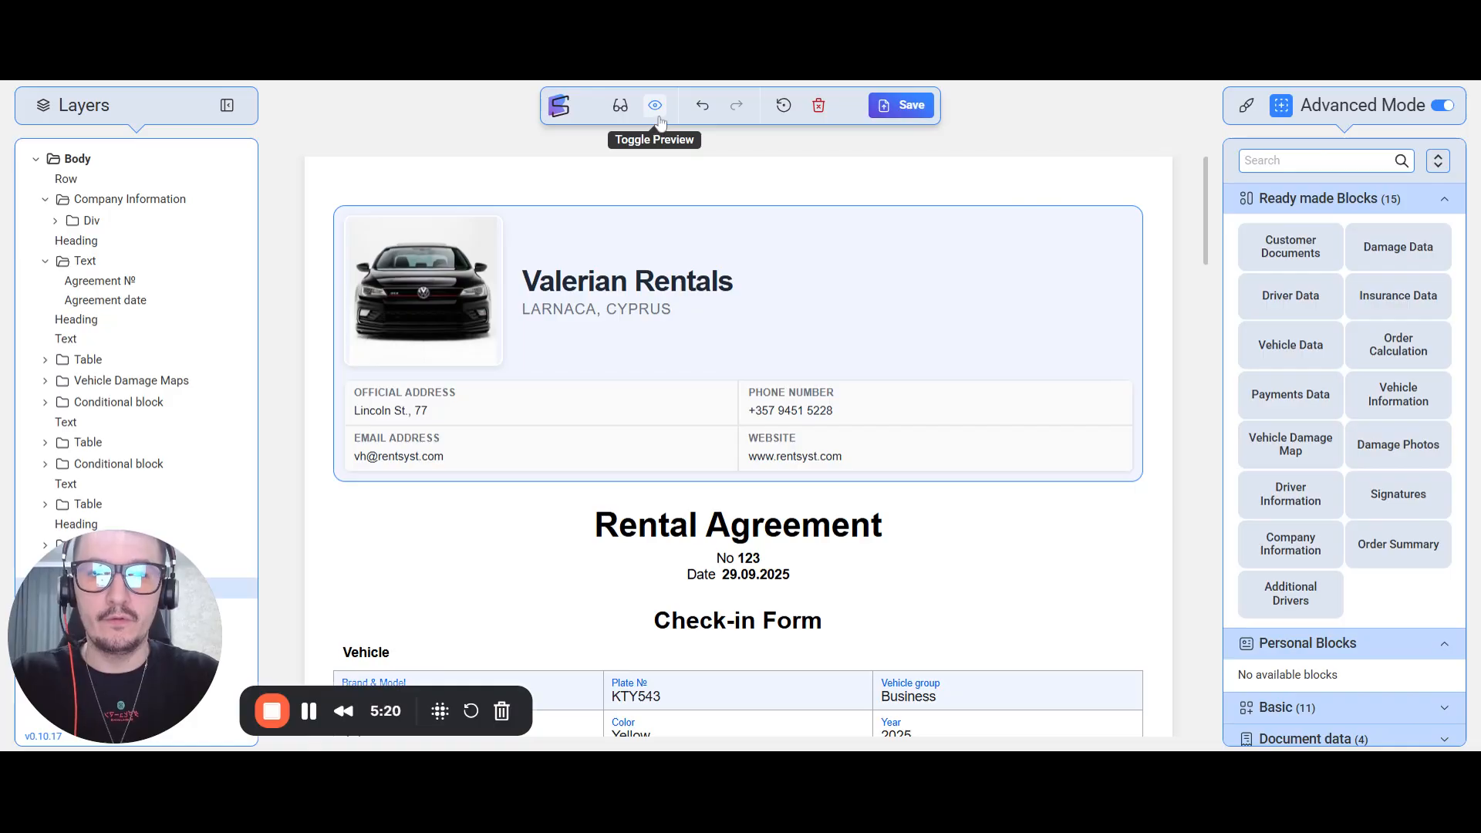
click(656, 108)
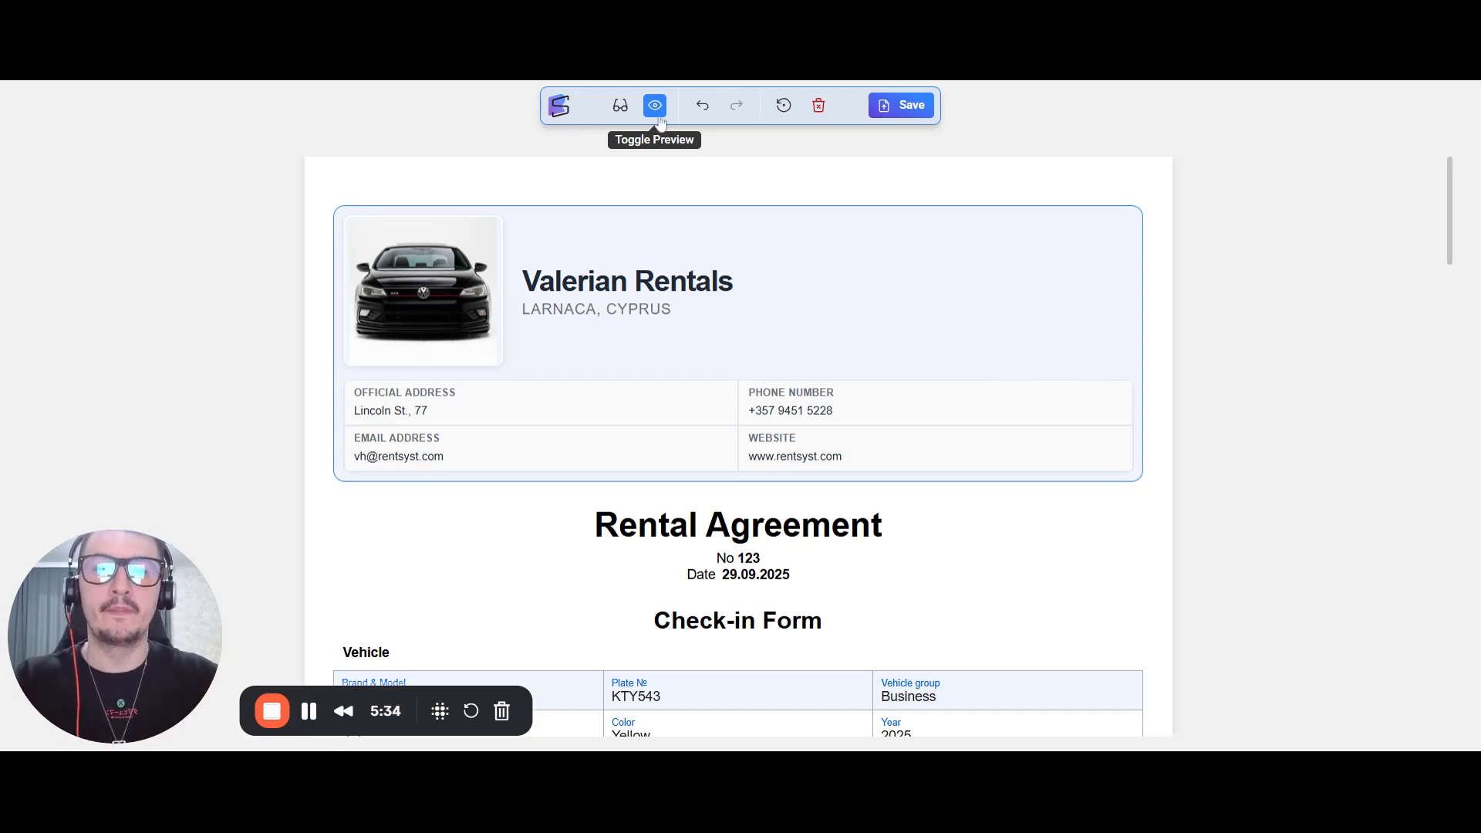
click(657, 112)
click(658, 112)
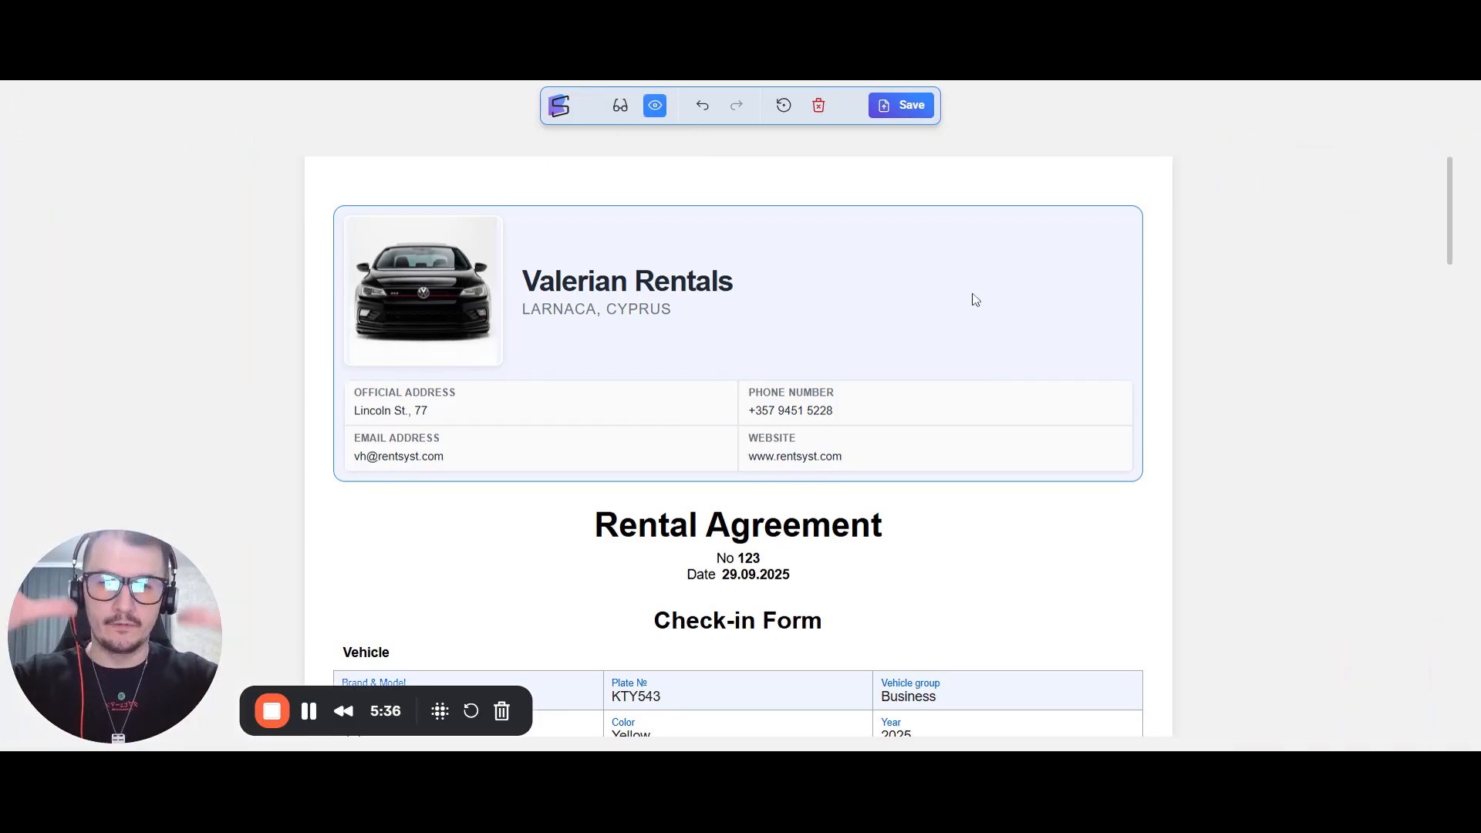
scroll(993, 321, down, 15)
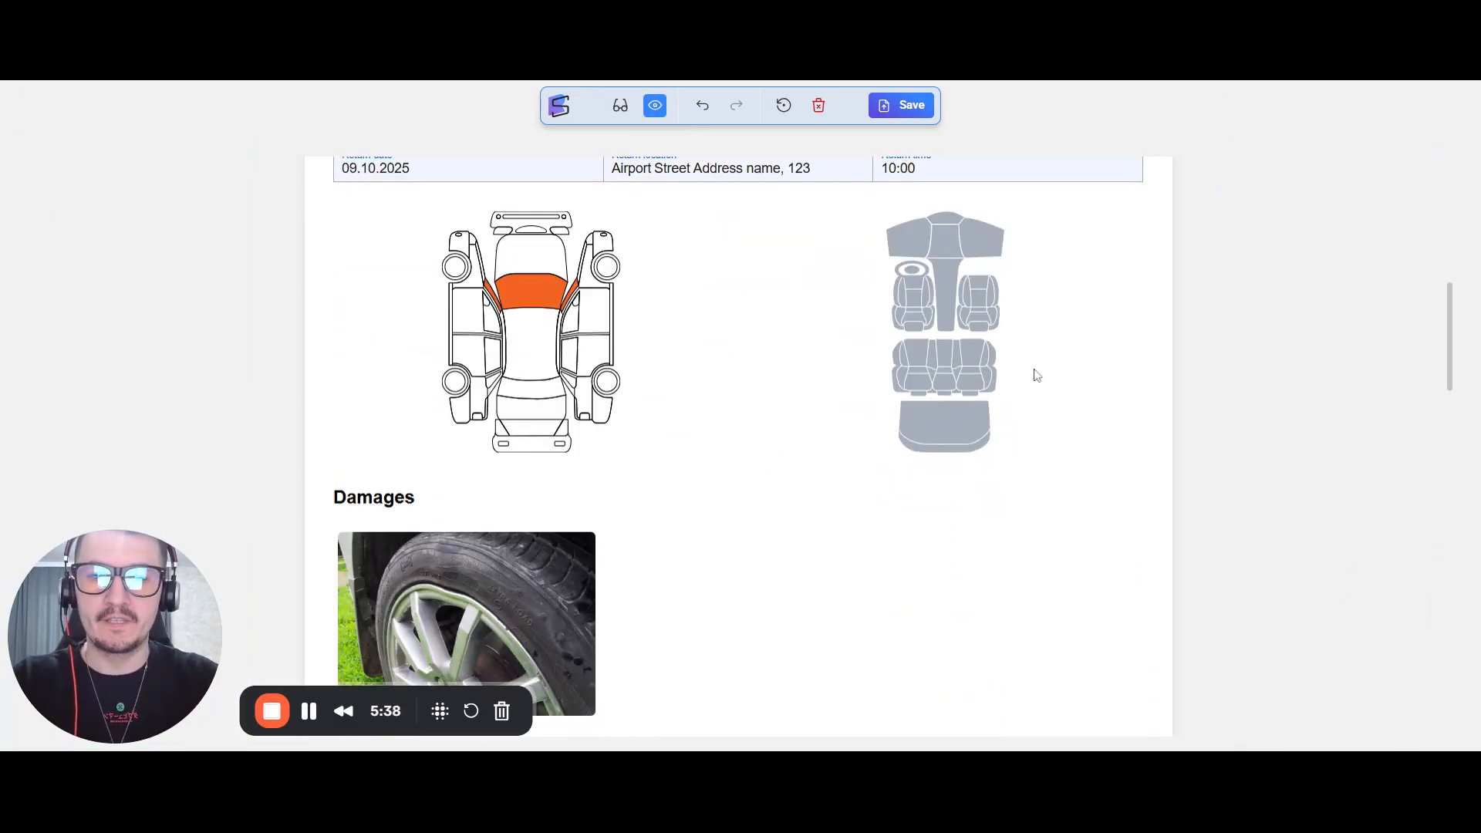
scroll(1035, 383, up, 4)
scroll(1037, 394, up, 10)
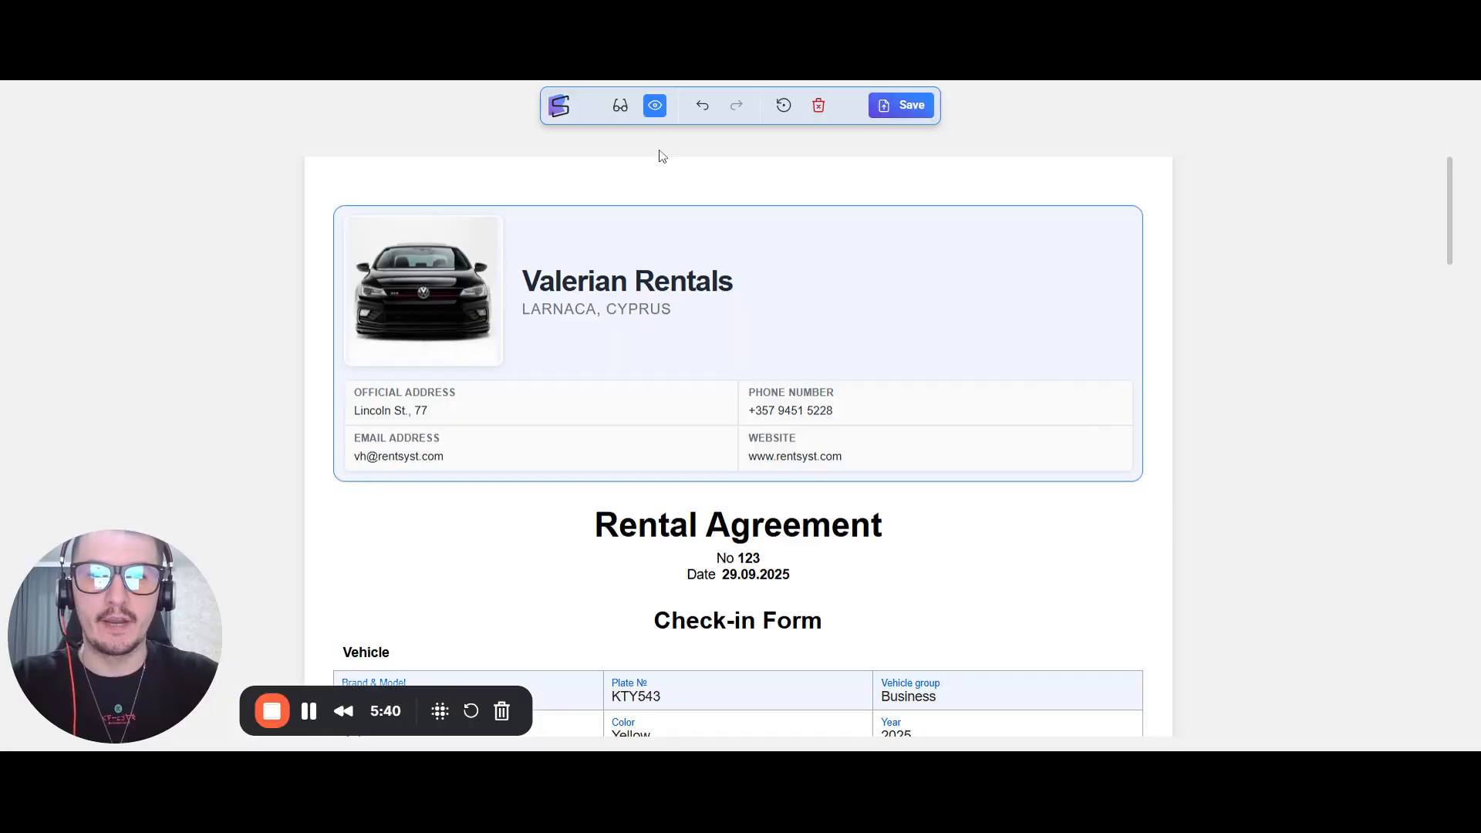
click(655, 108)
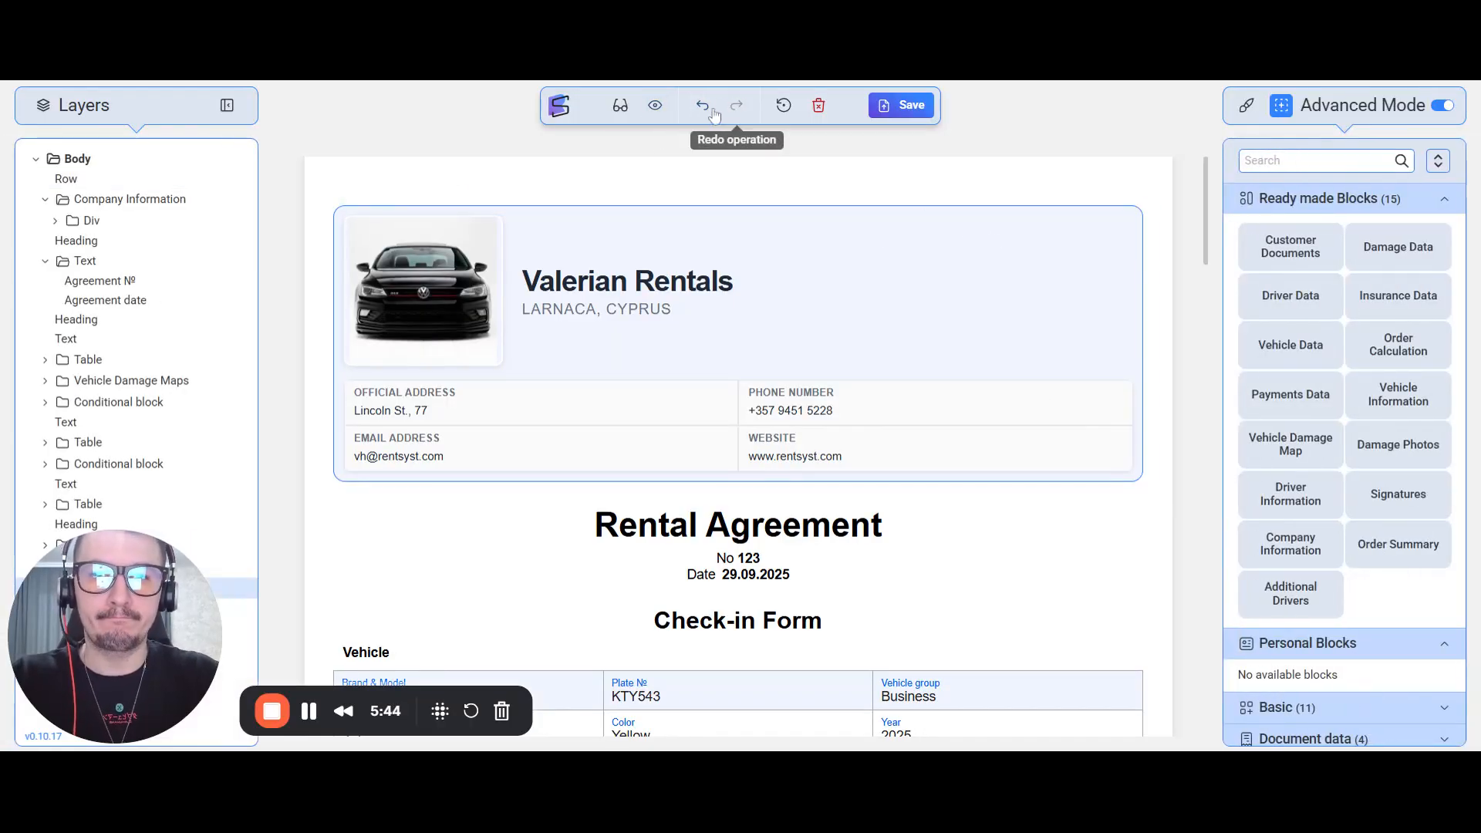
Append "123" to the Rental Agreement heading so it reads "Rental Agreement 123", and finish the text editing
click(820, 532)
click(855, 533)
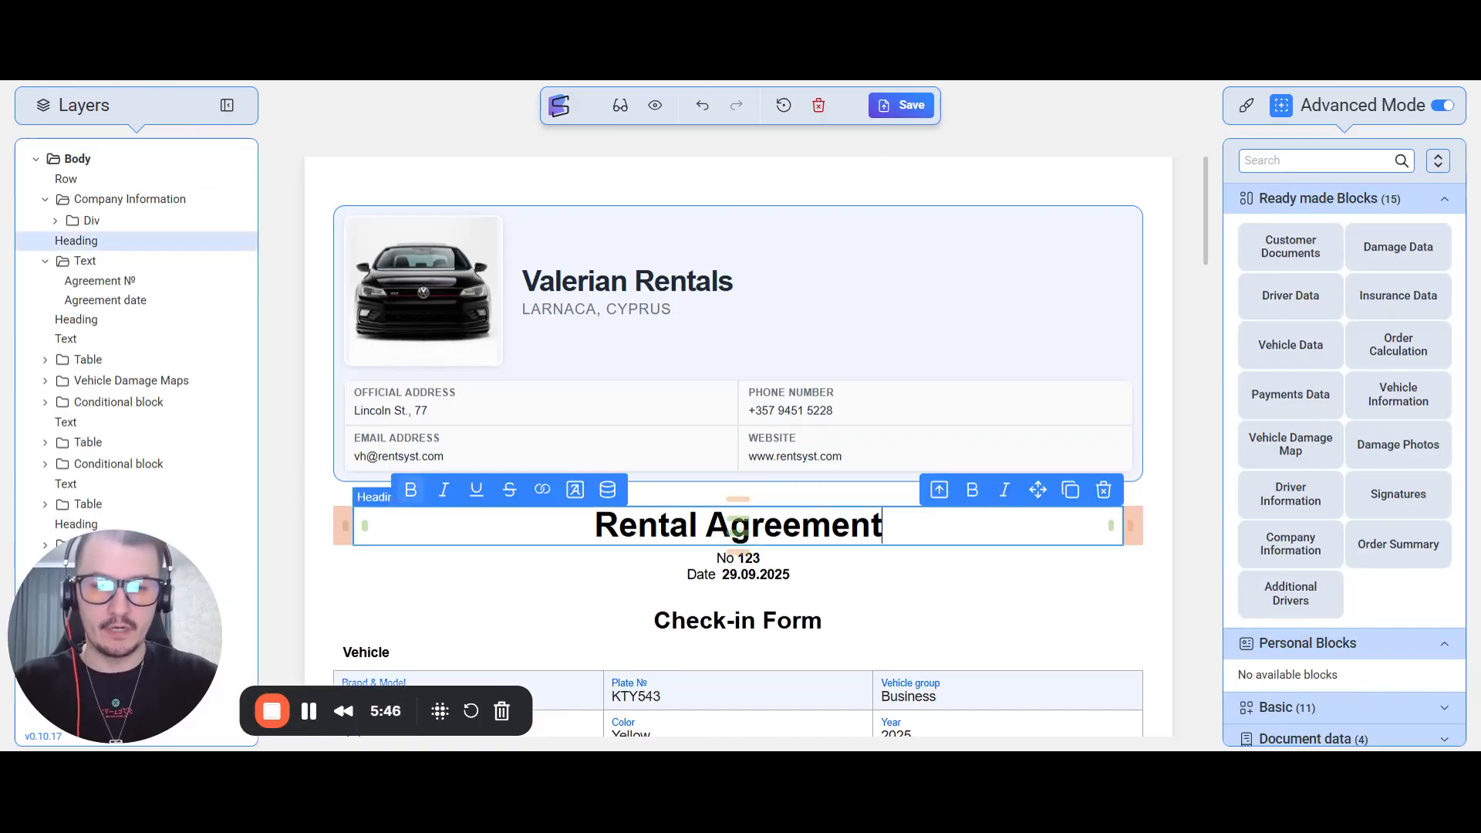
text(123)
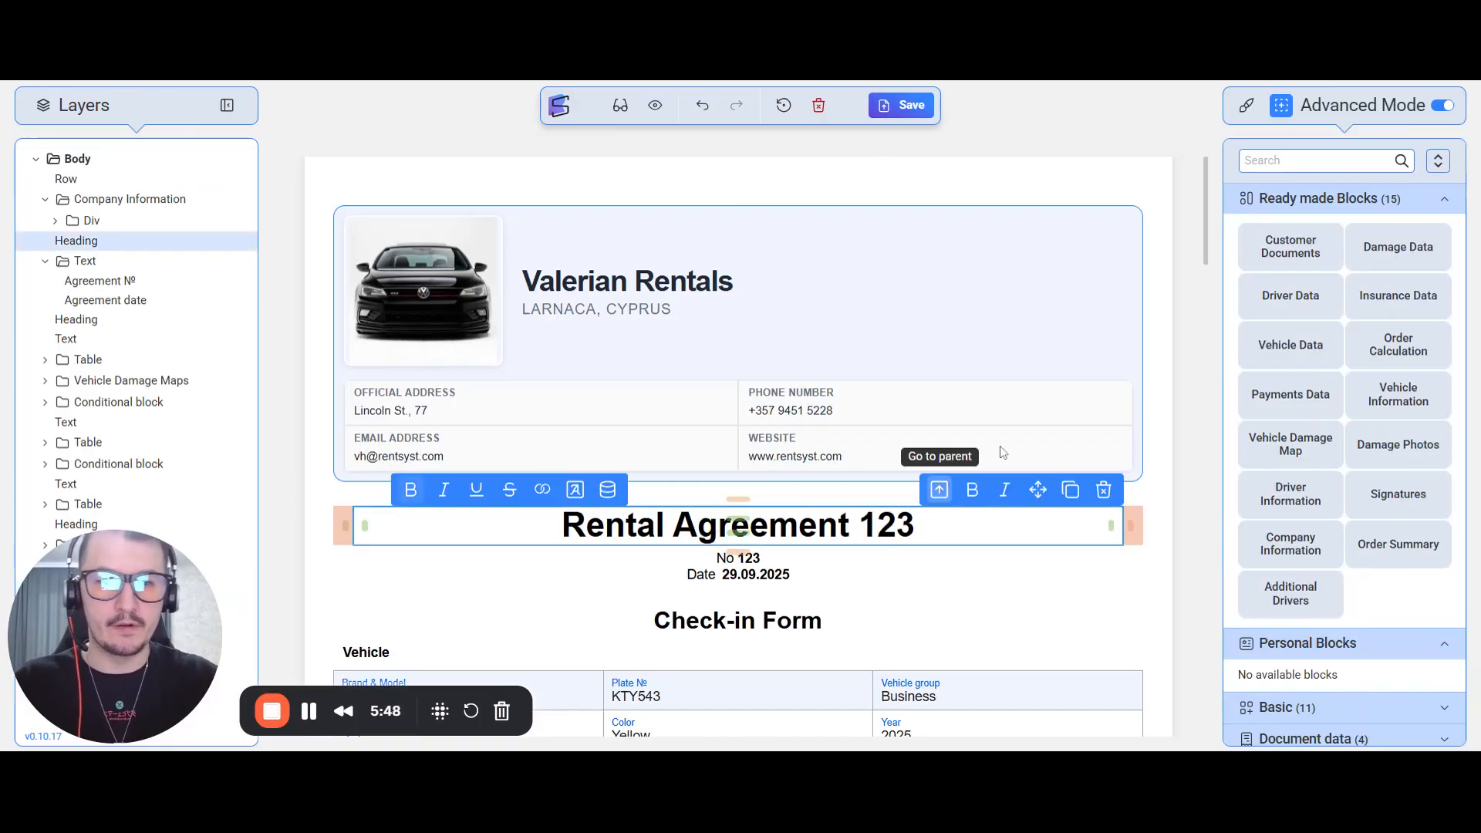
click(989, 106)
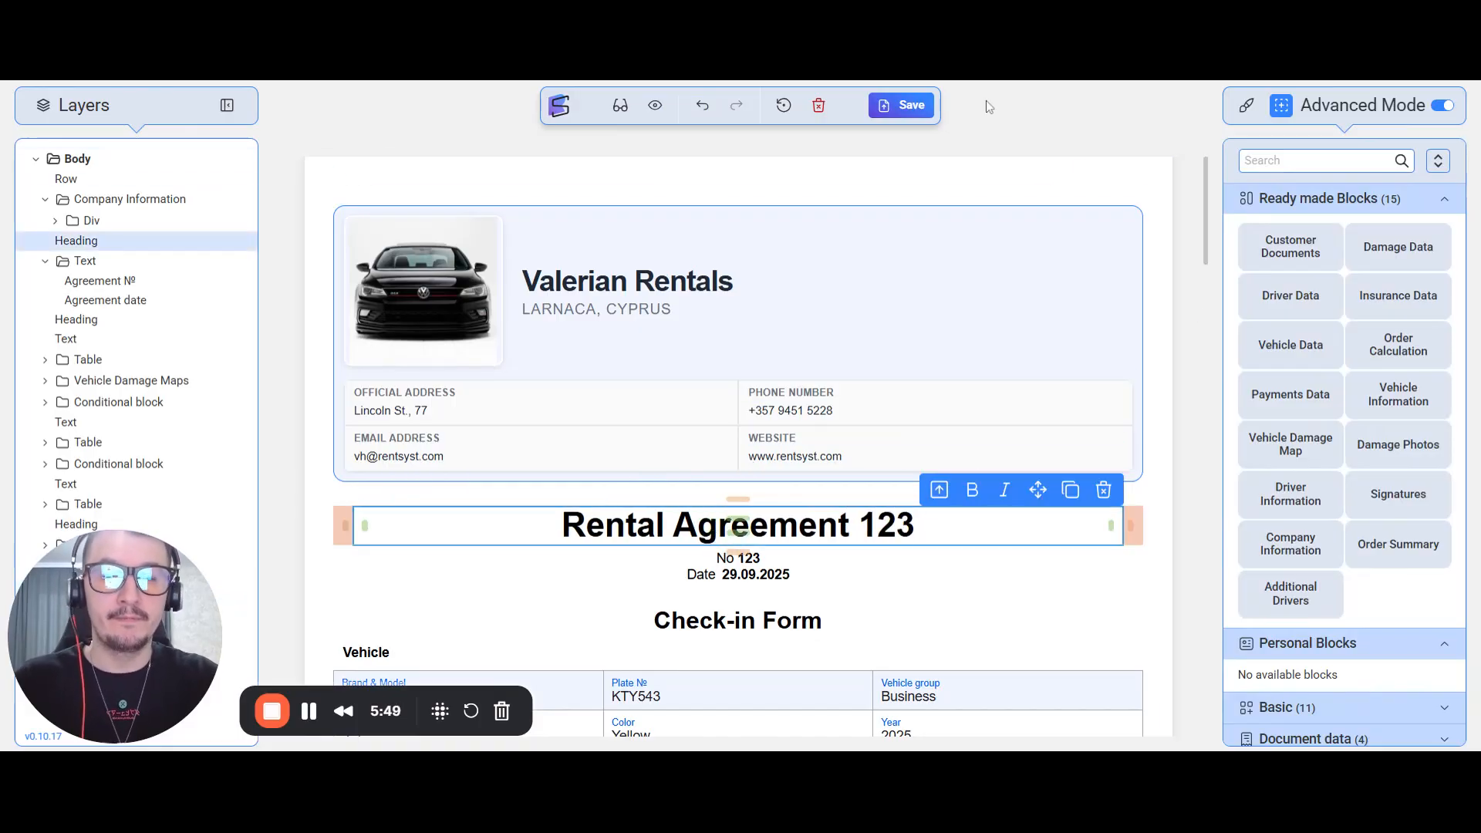
click(1161, 343)
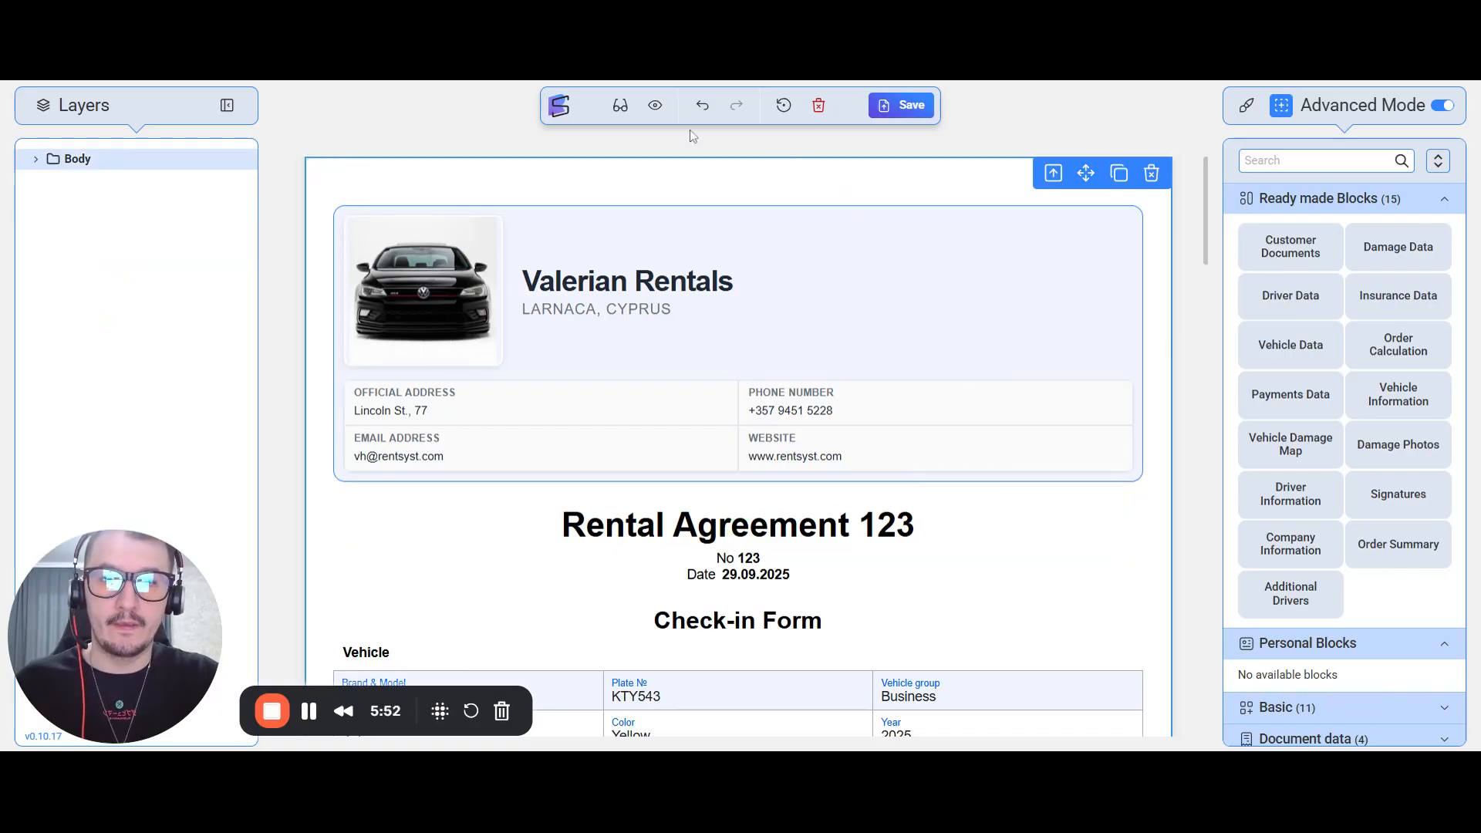
Undo the addition of "123" to the heading and redo it, twice in a row
click(703, 108)
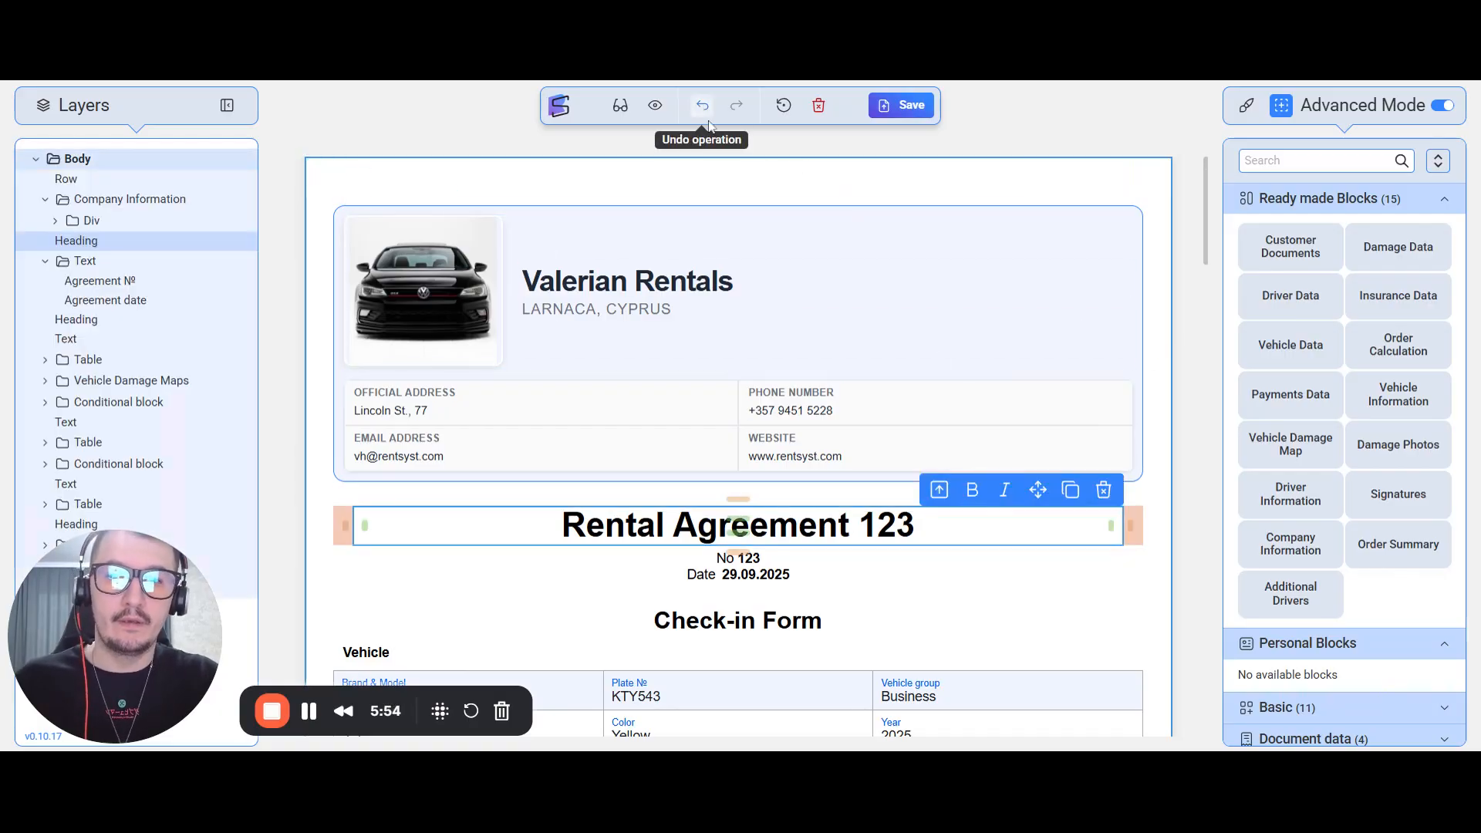
click(703, 108)
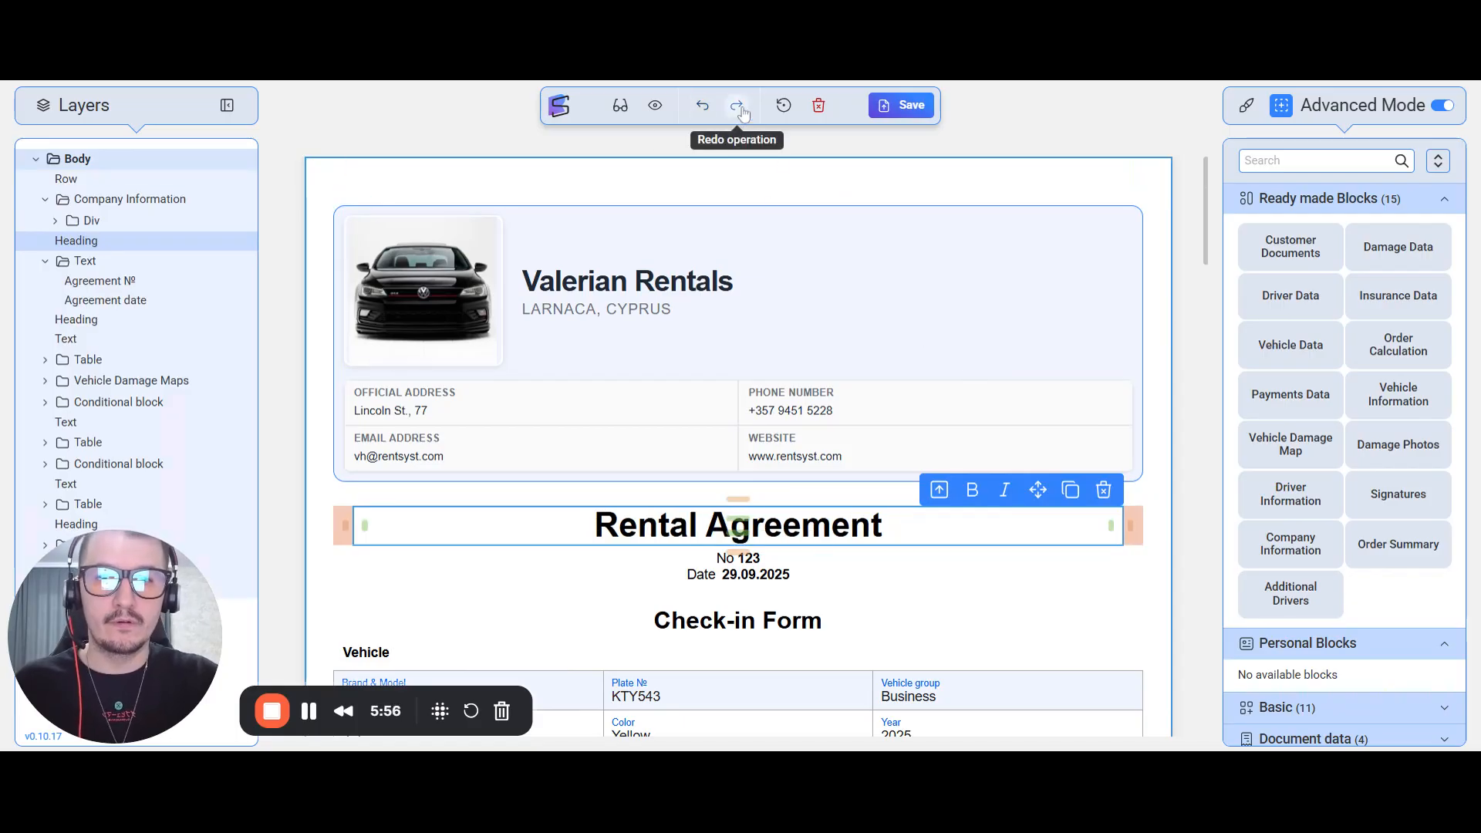
click(740, 112)
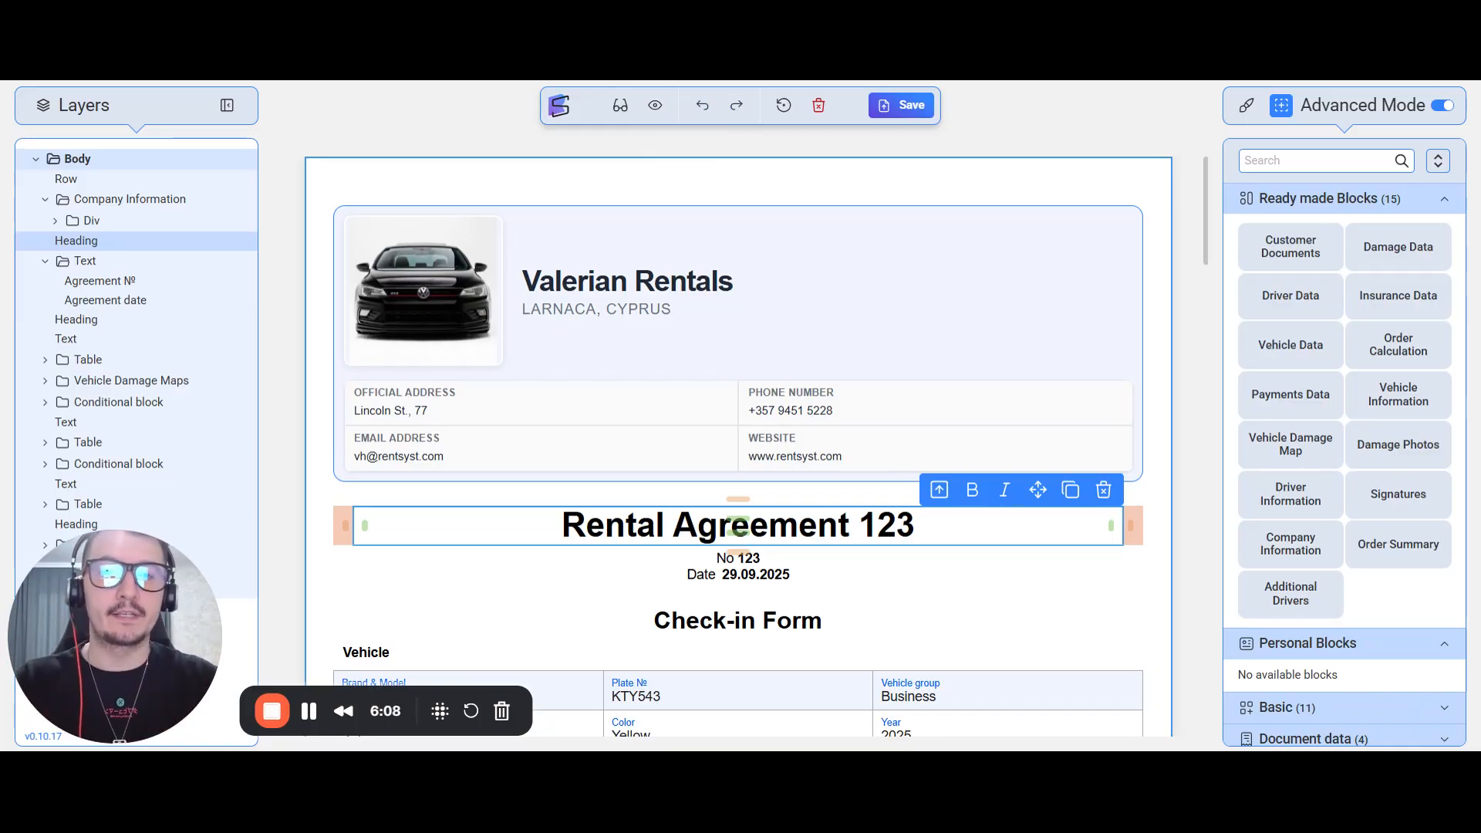
click(702, 108)
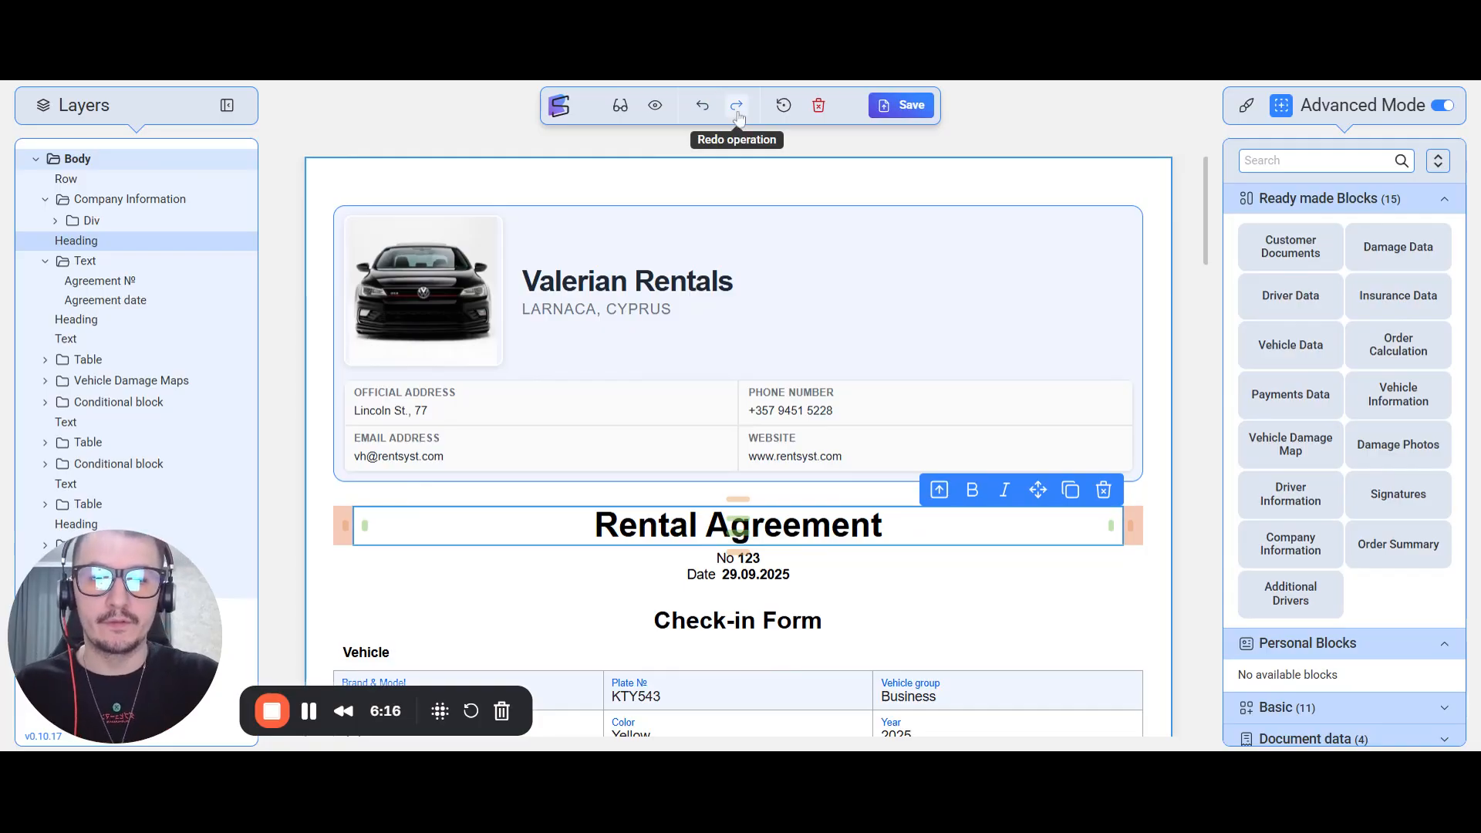
click(737, 108)
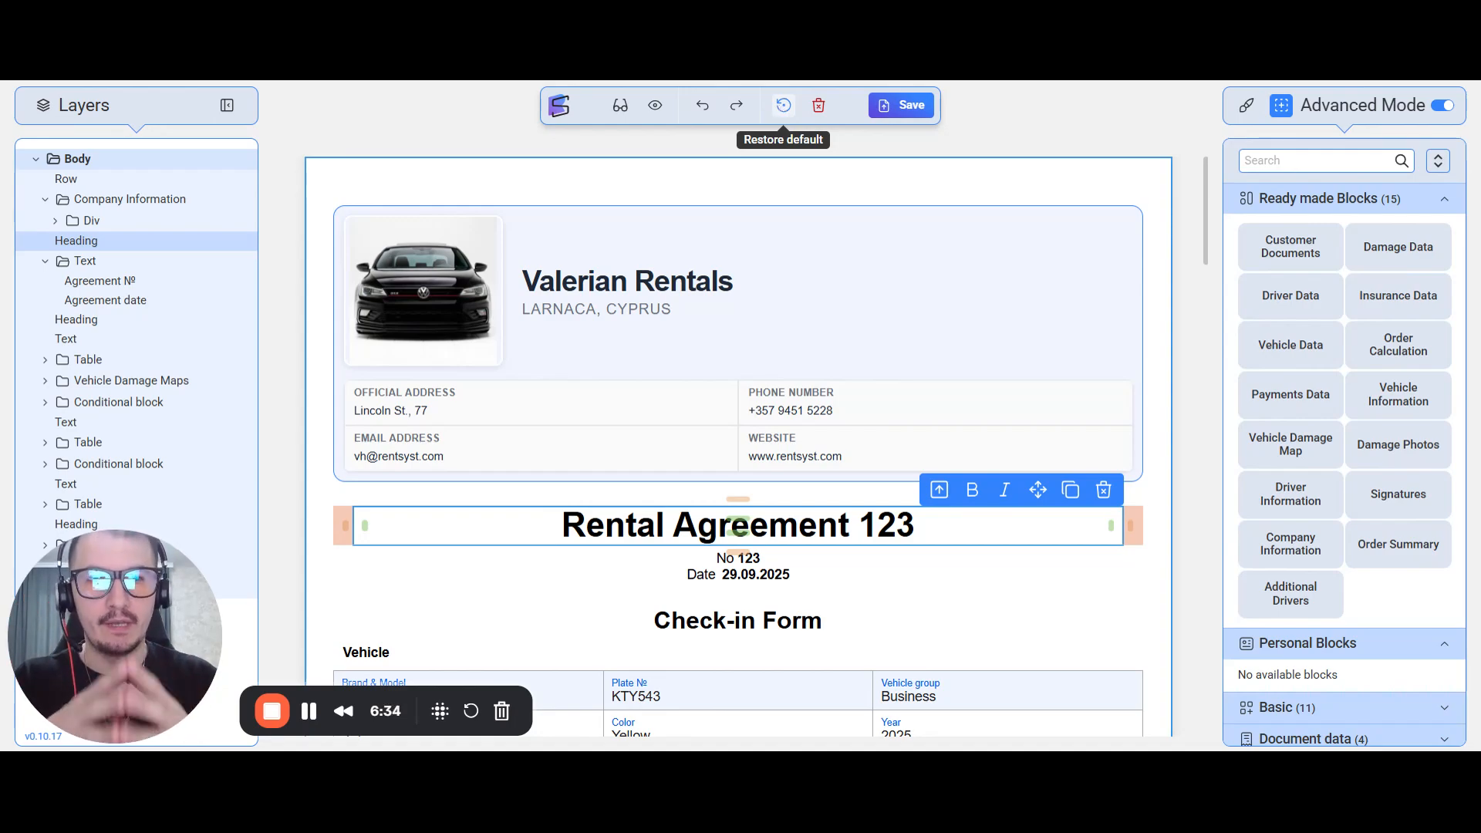
Delete the damage photo and the conditional block containing the Damages heading from the agreement
scroll(803, 398, down, 10)
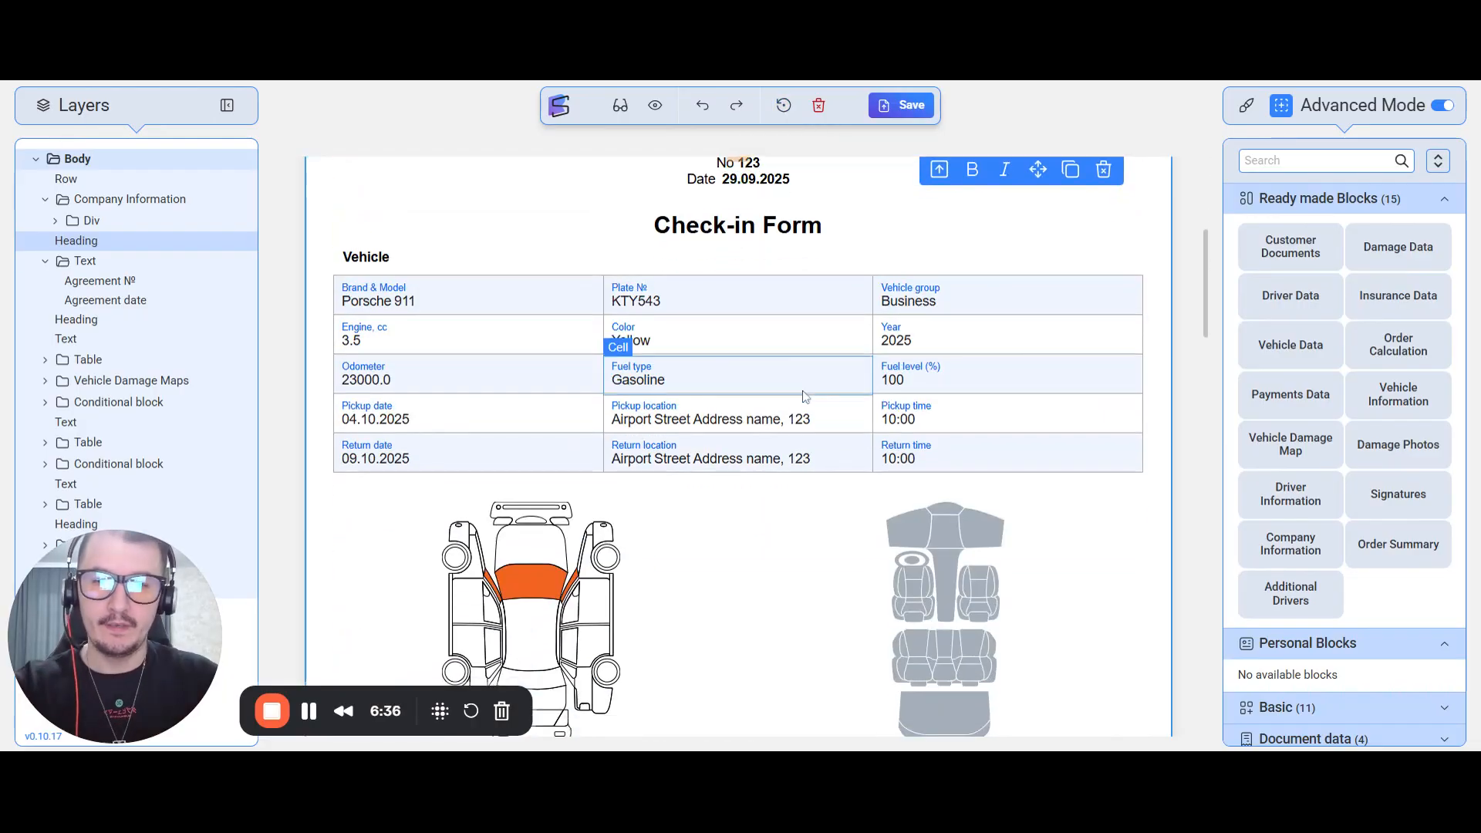
scroll(820, 393, down, 15)
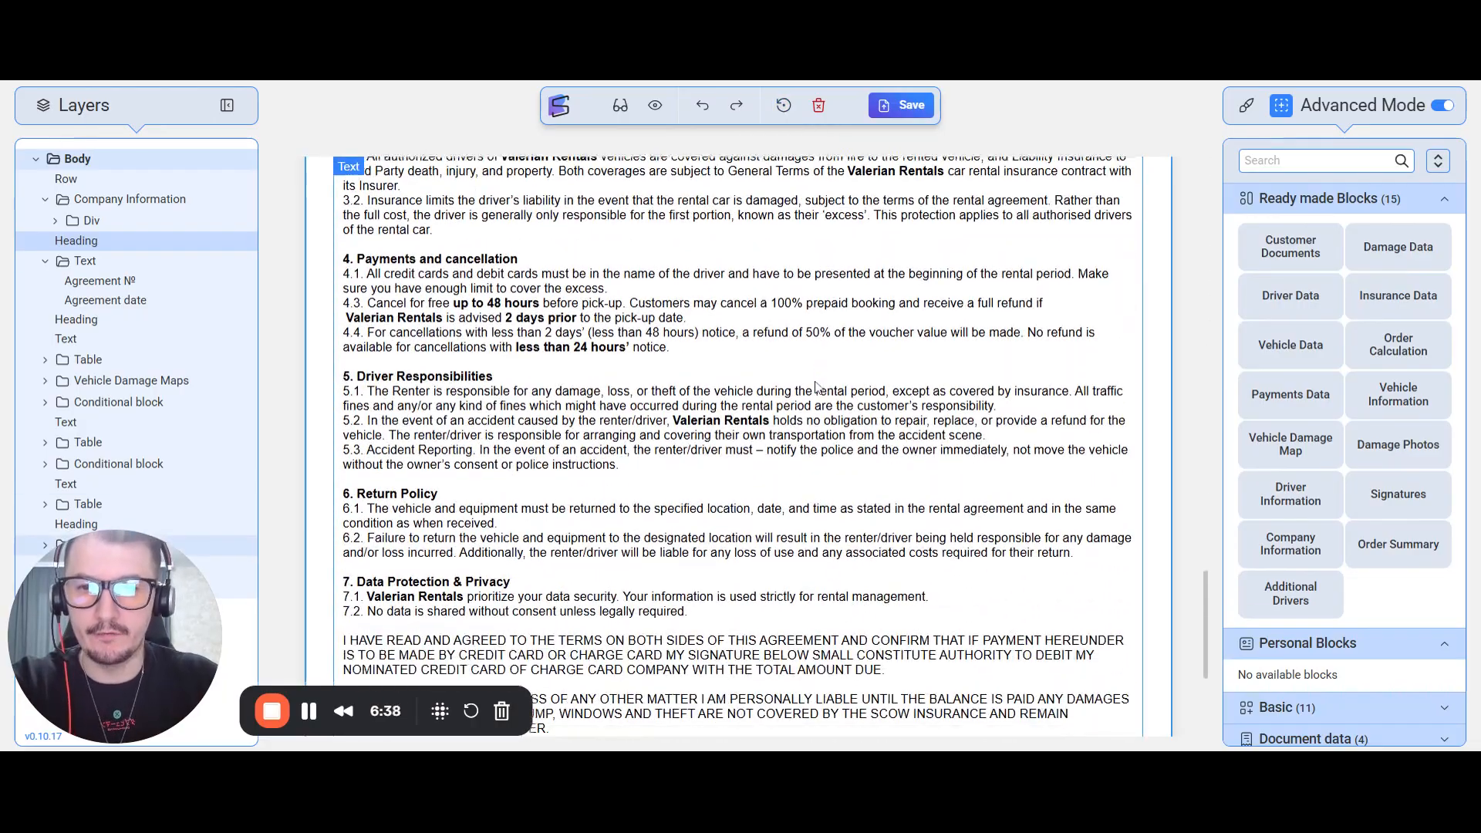
scroll(823, 394, up, 12)
scroll(1001, 400, up, 2)
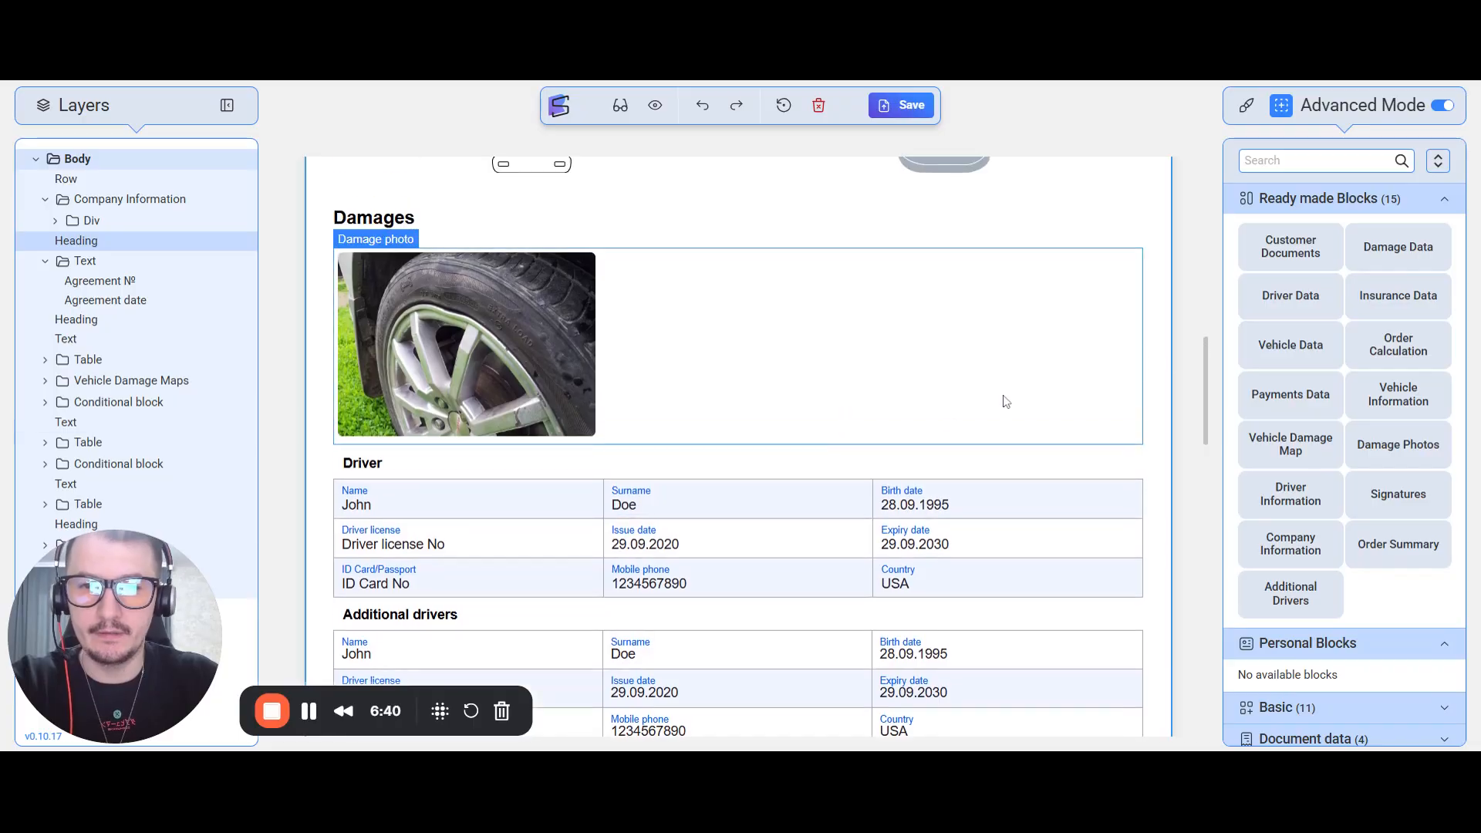
click(1100, 332)
click(1124, 231)
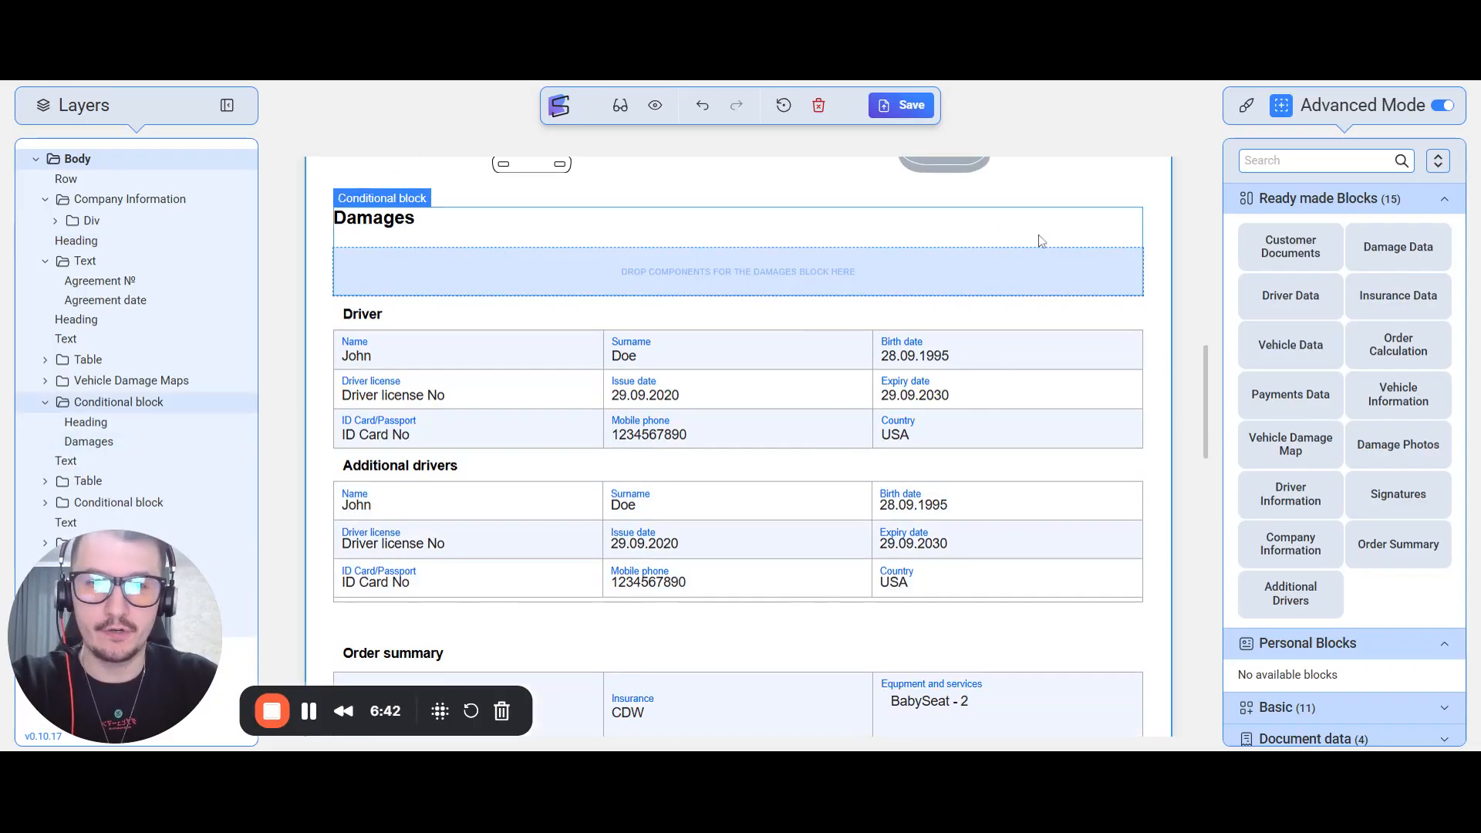
click(1124, 191)
Delete the whole Vehicle Damage Maps block located between the vehicle table and the Driver section
scroll(946, 365, up, 4)
click(1098, 364)
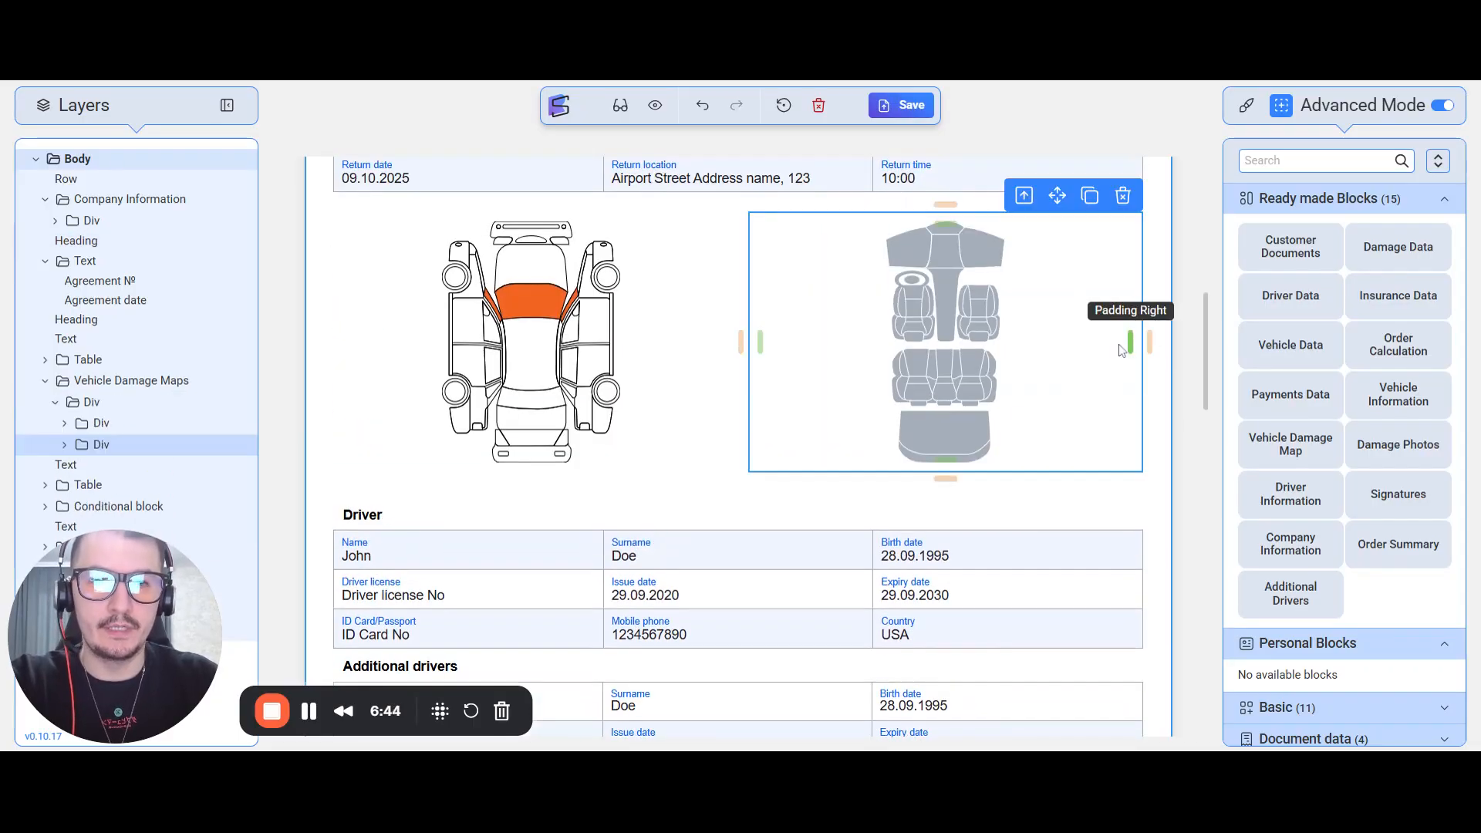
scroll(1125, 343, up, 4)
click(155, 381)
click(1123, 485)
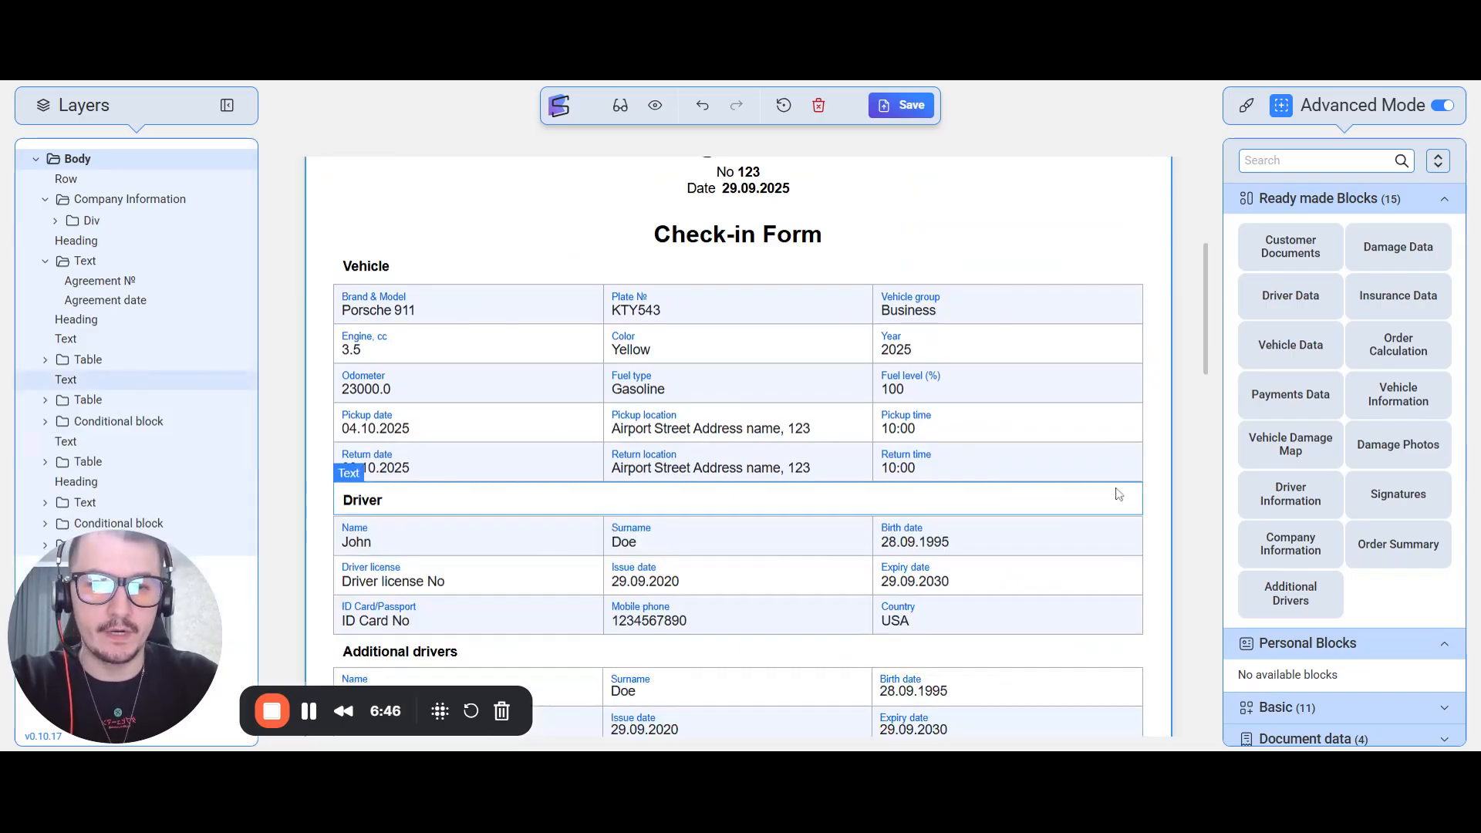
Restore the default template, discarding the custom changes, and check the damage maps and the Damages section
scroll(1088, 438, down, 4)
scroll(1144, 470, up, 5)
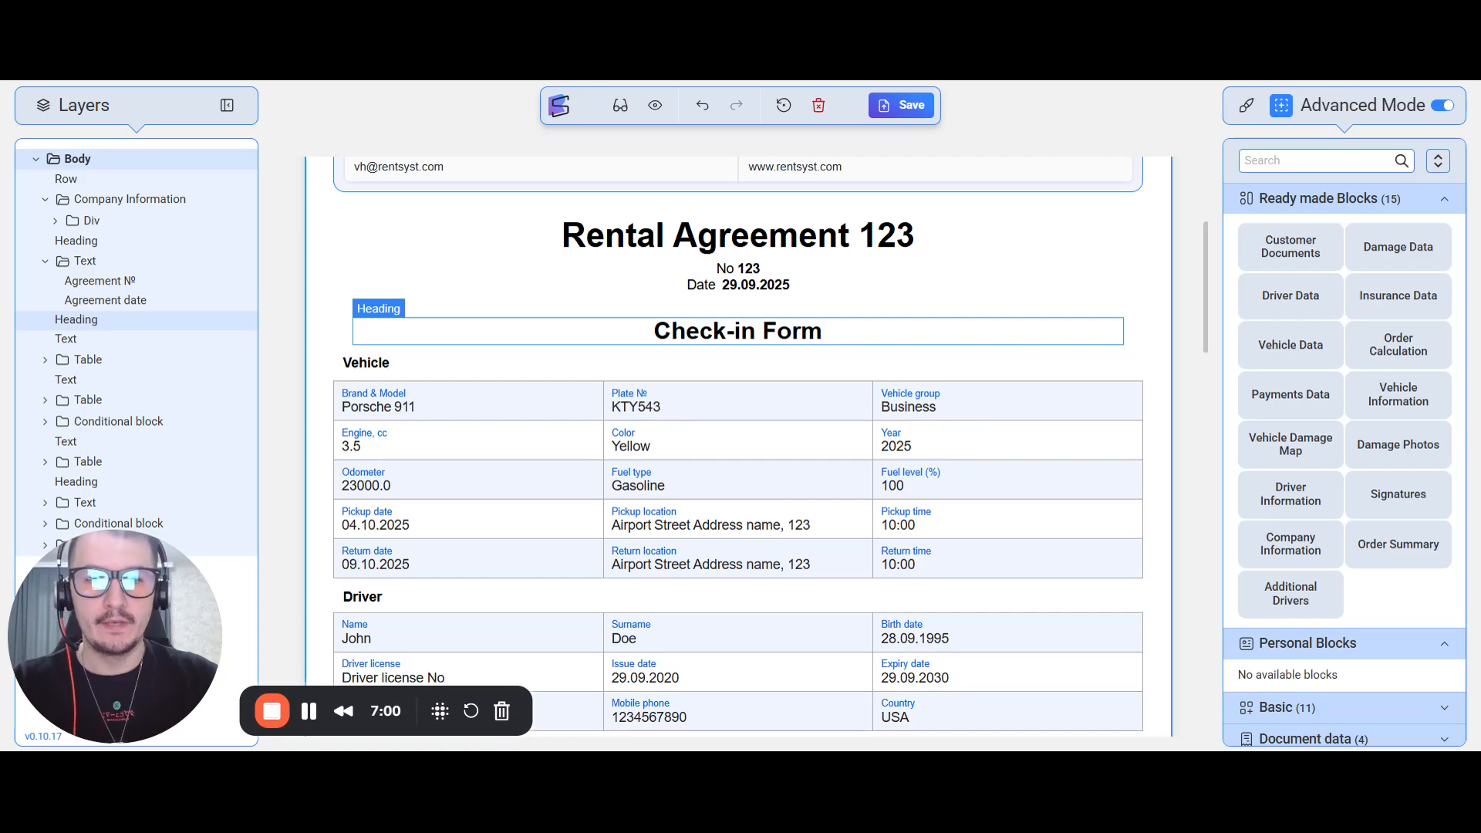
scroll(816, 291, up, 4)
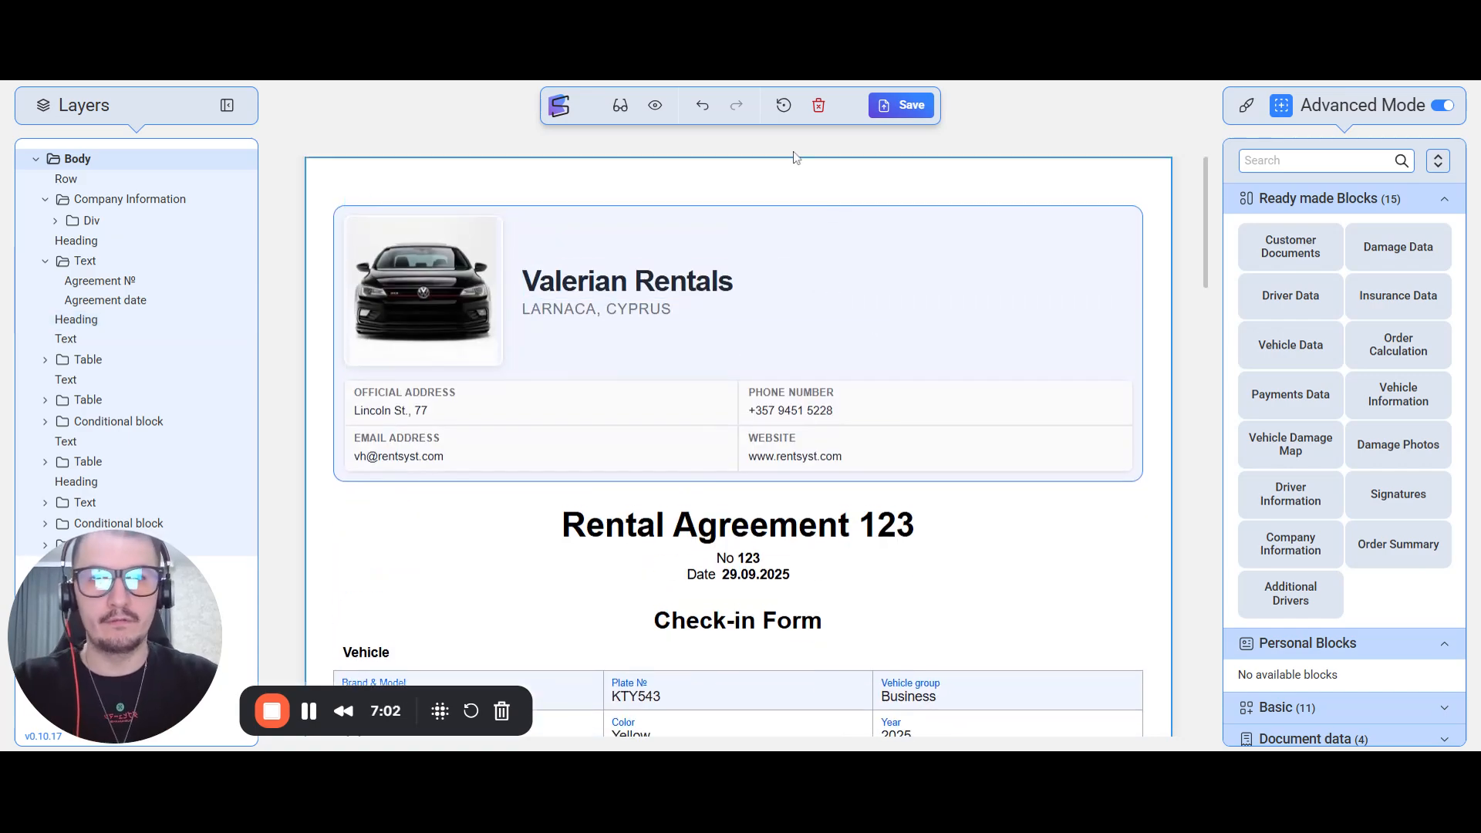
click(784, 106)
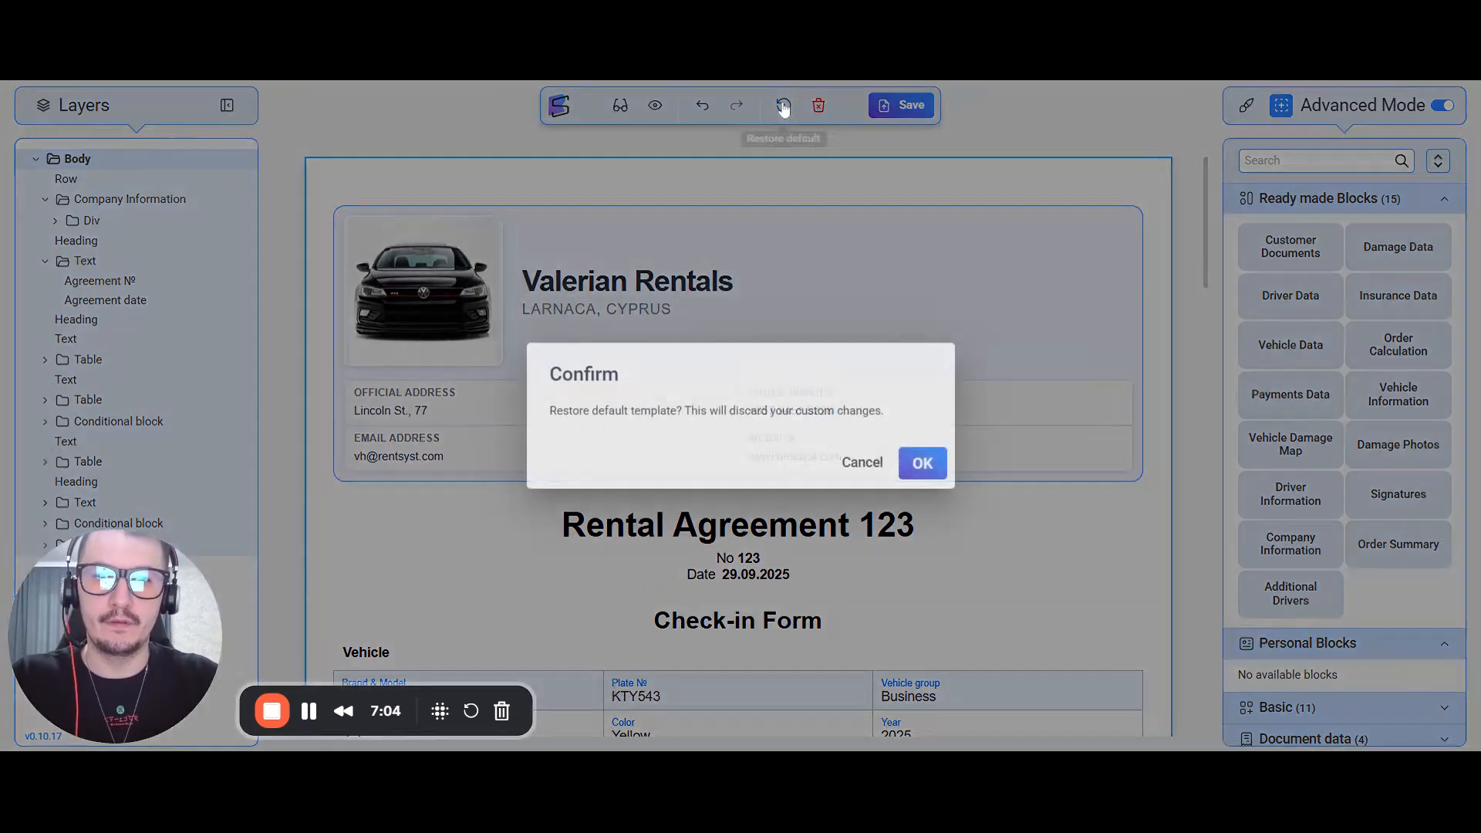
click(941, 466)
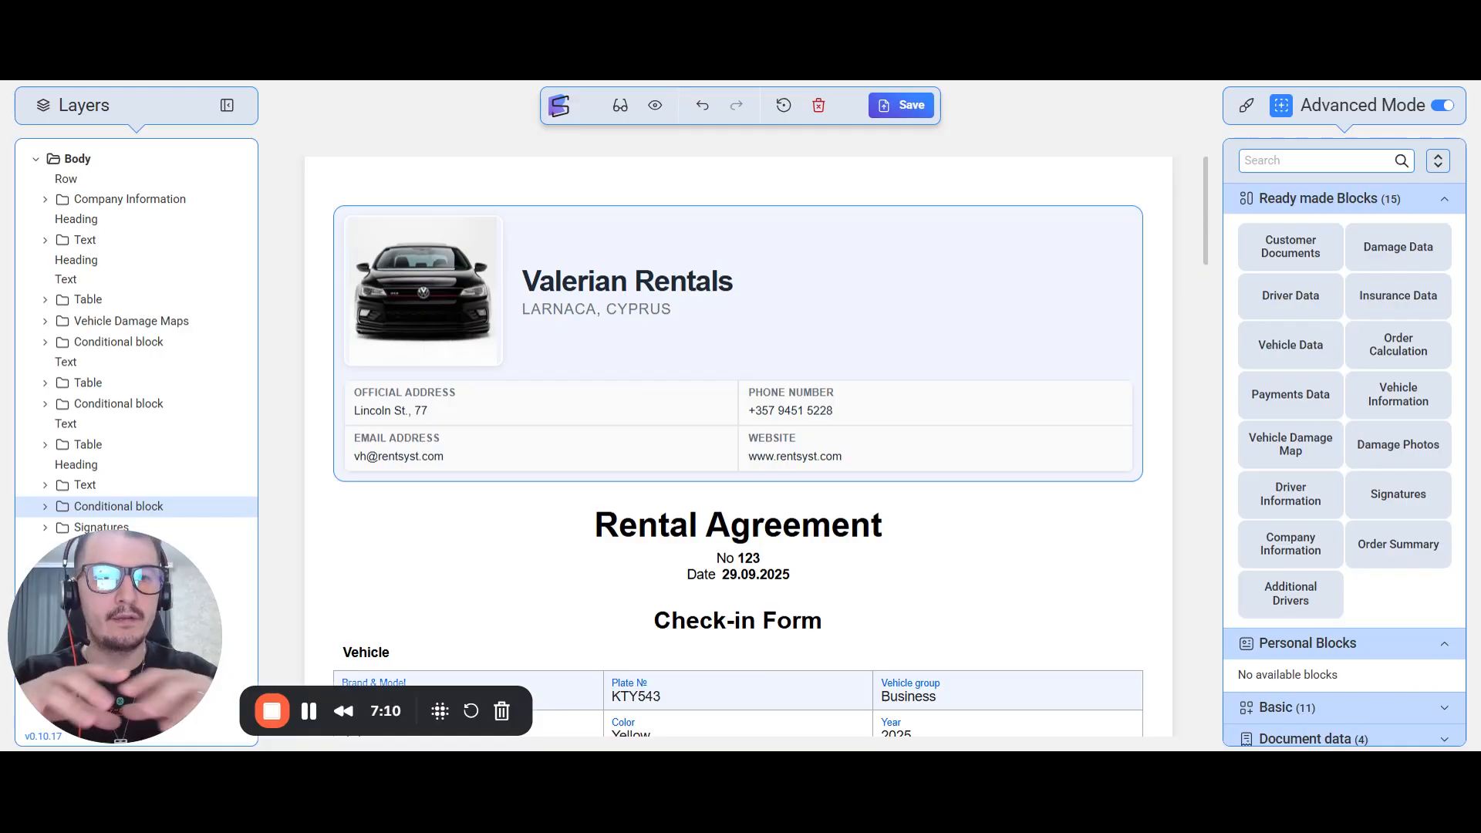
scroll(1178, 280, down, 20)
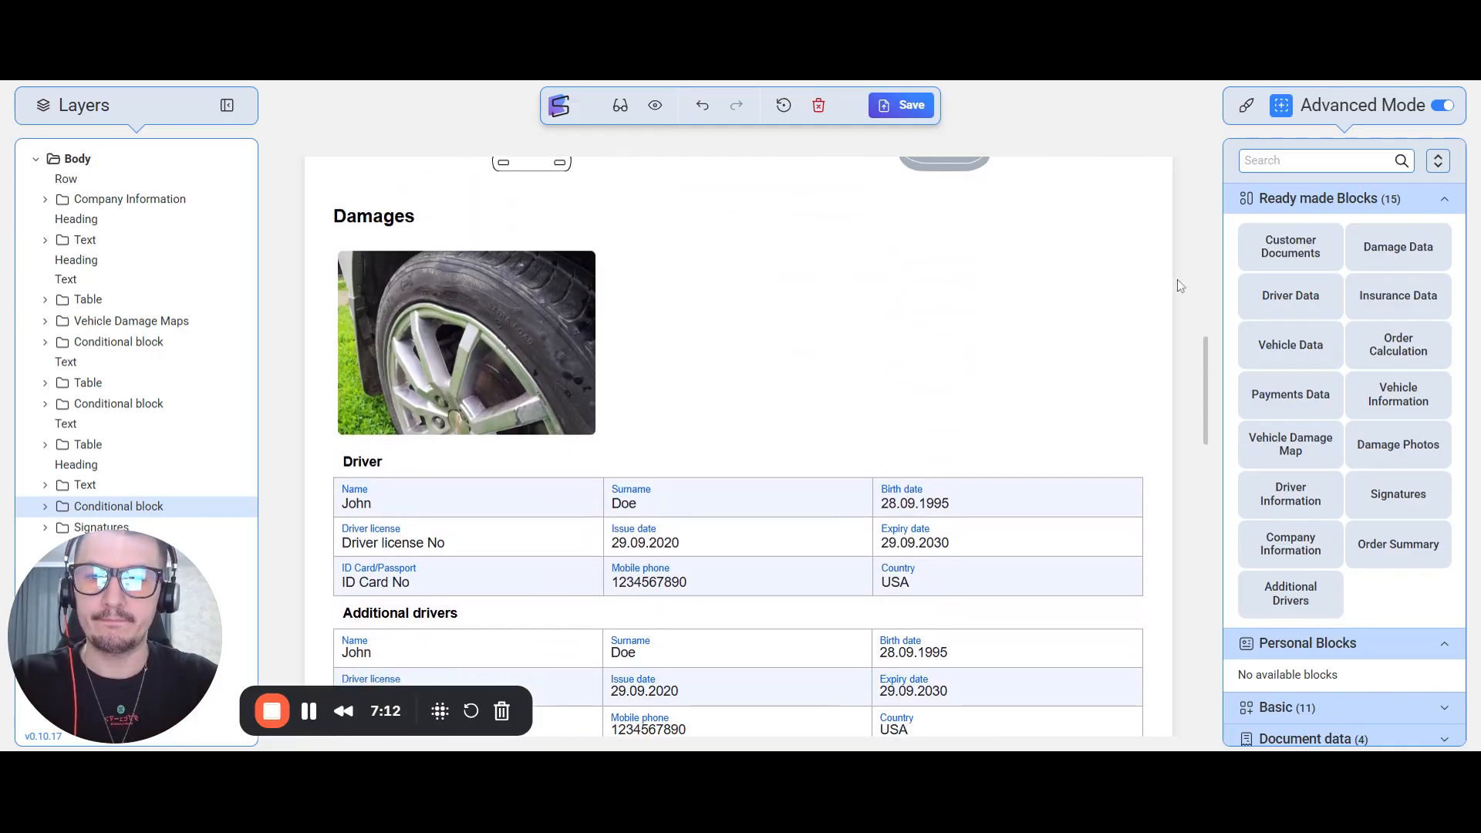
scroll(1149, 324, up, 10)
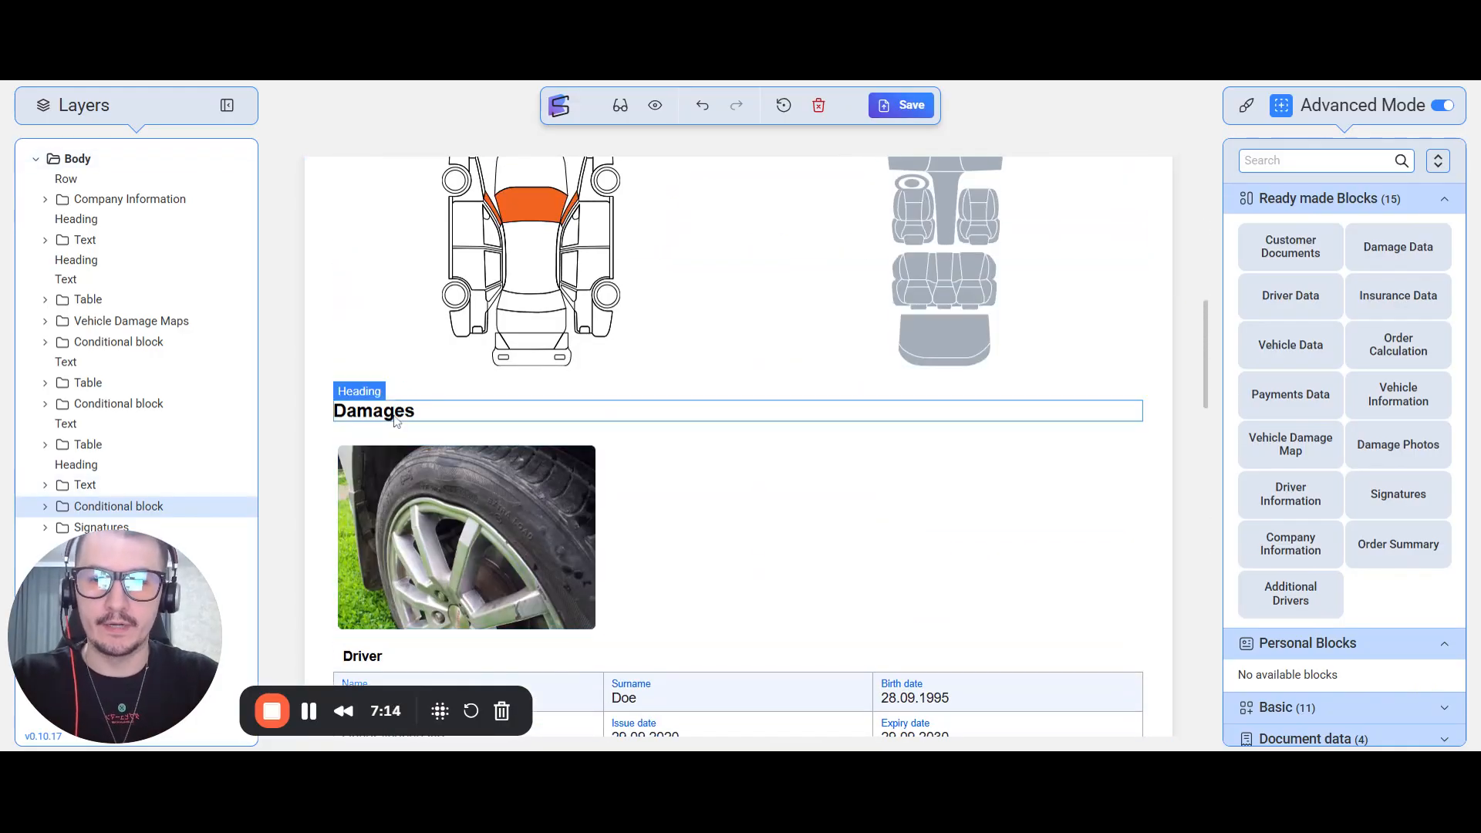
scroll(582, 587, up, 4)
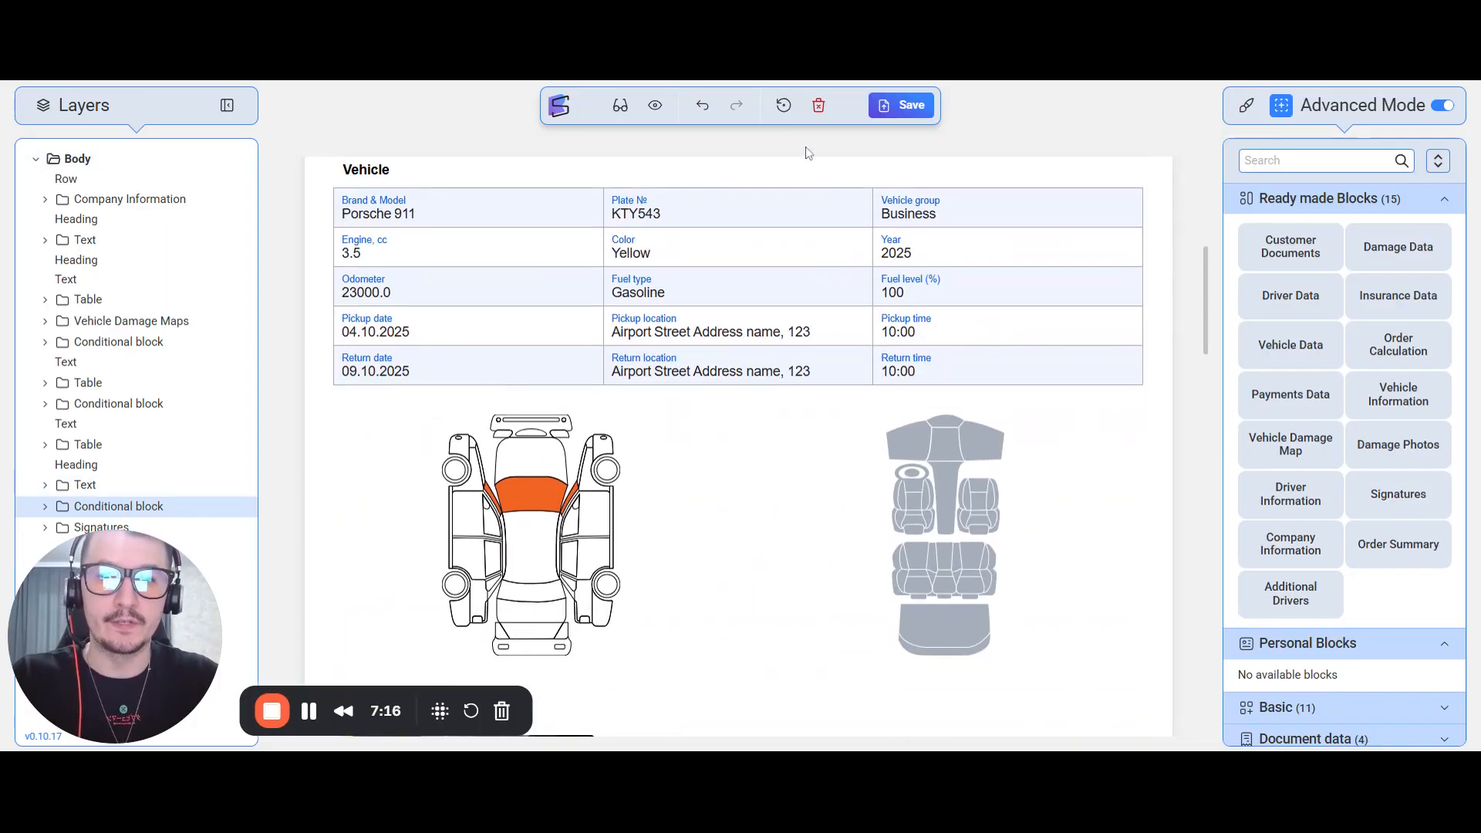
Restore the default template once more, and clear the entire document
click(785, 106)
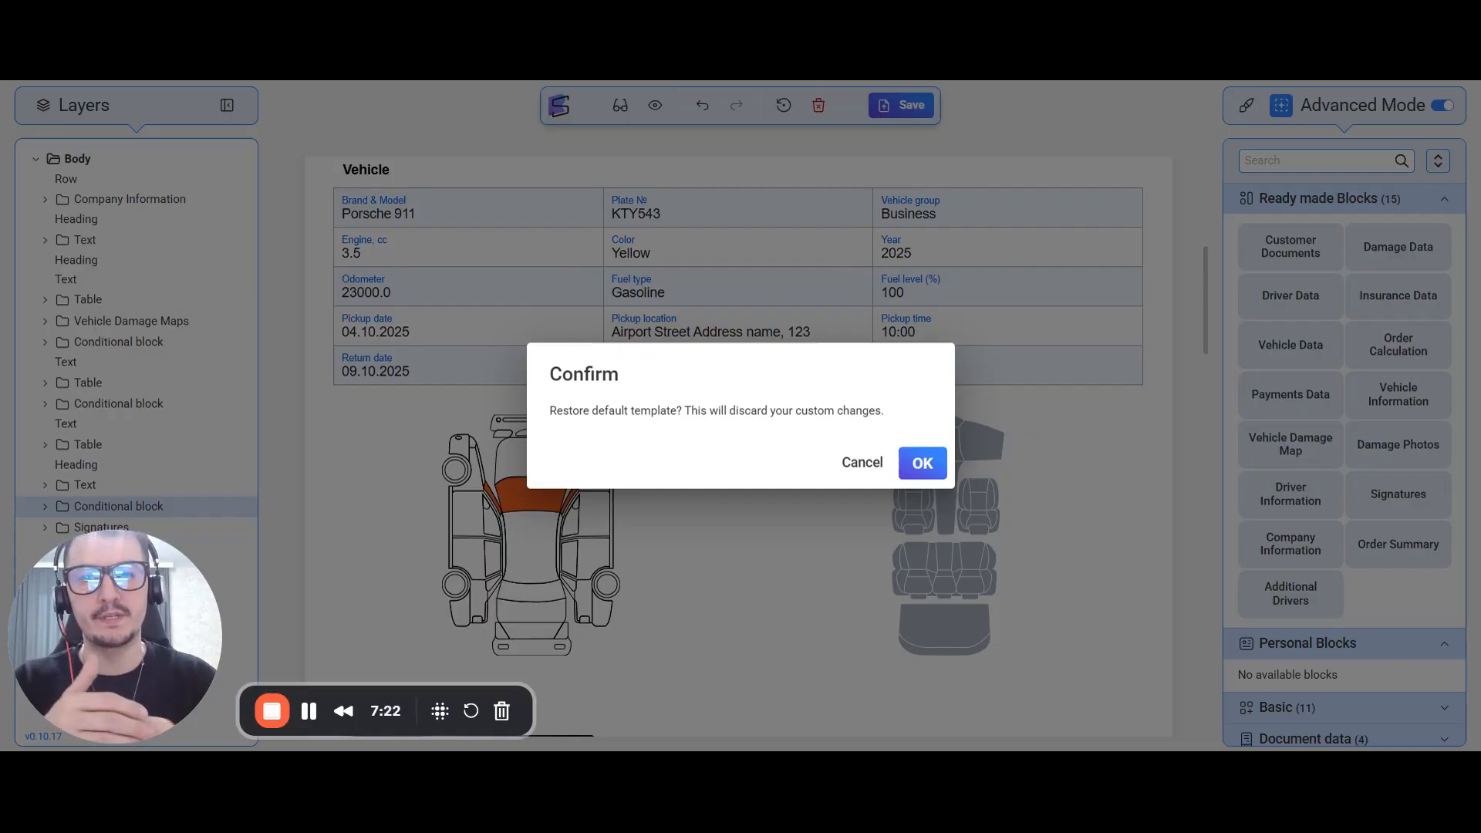
click(903, 463)
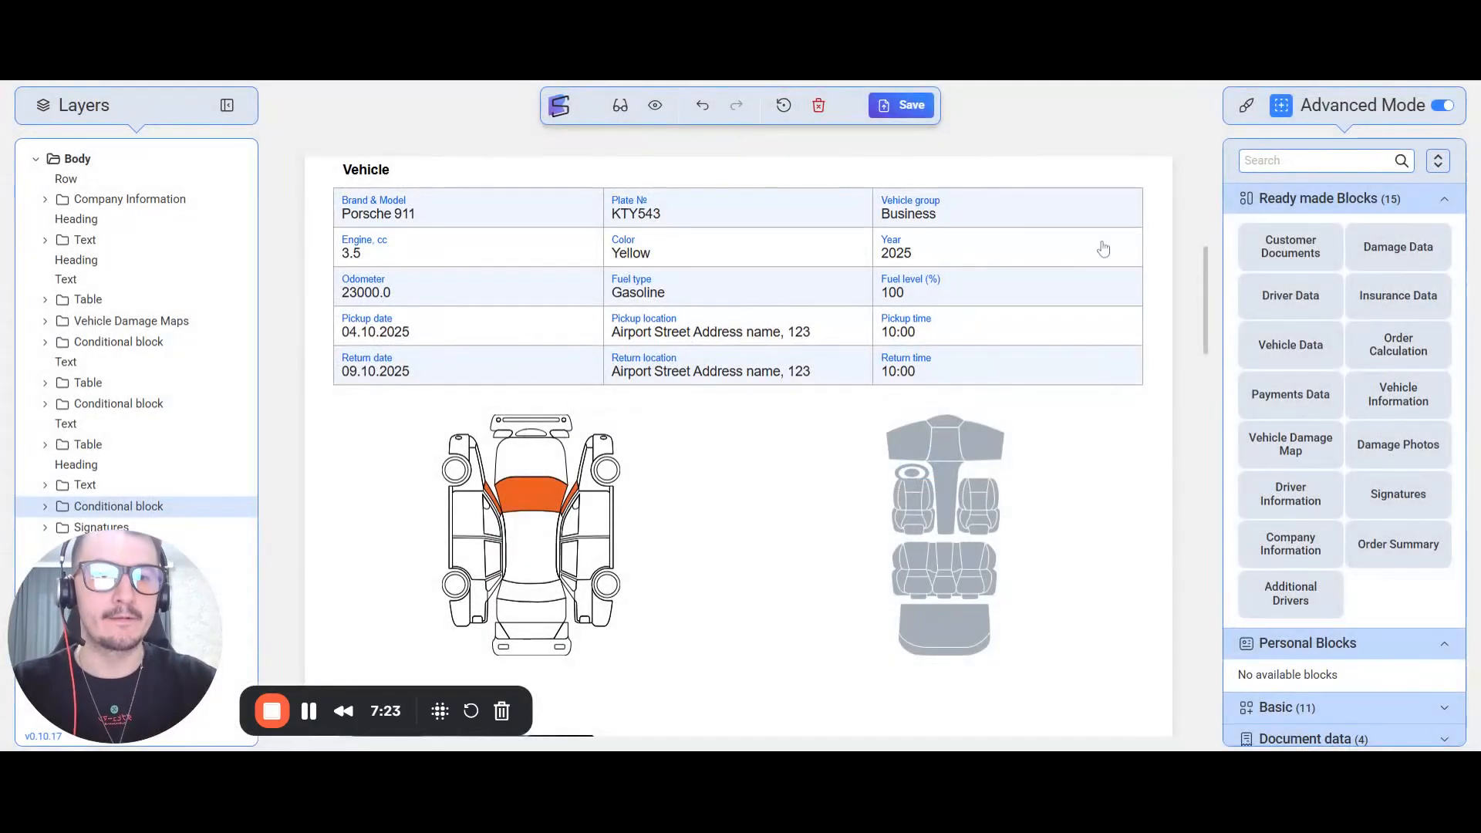
scroll(1003, 277, up, 5)
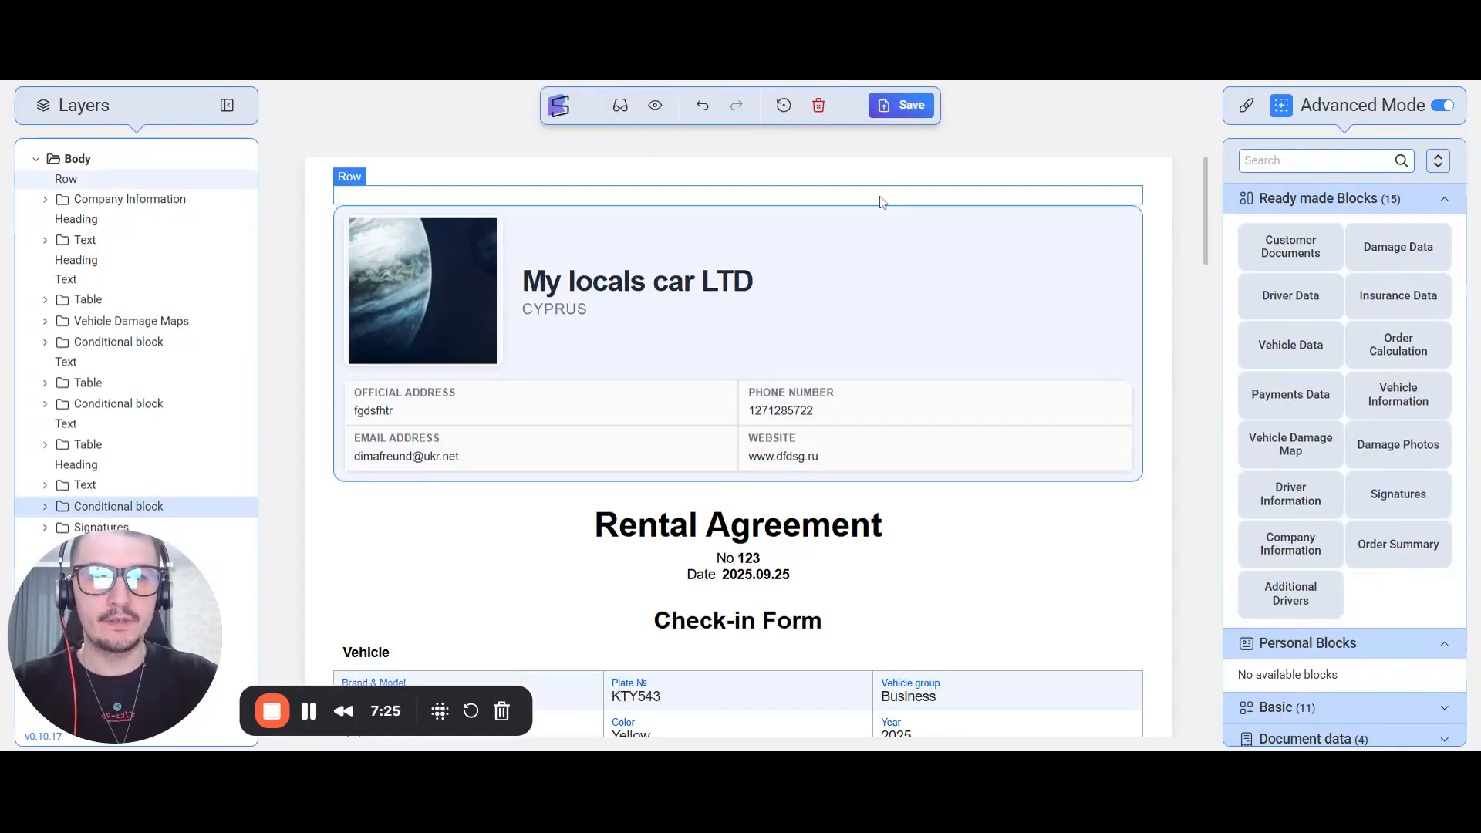
click(819, 109)
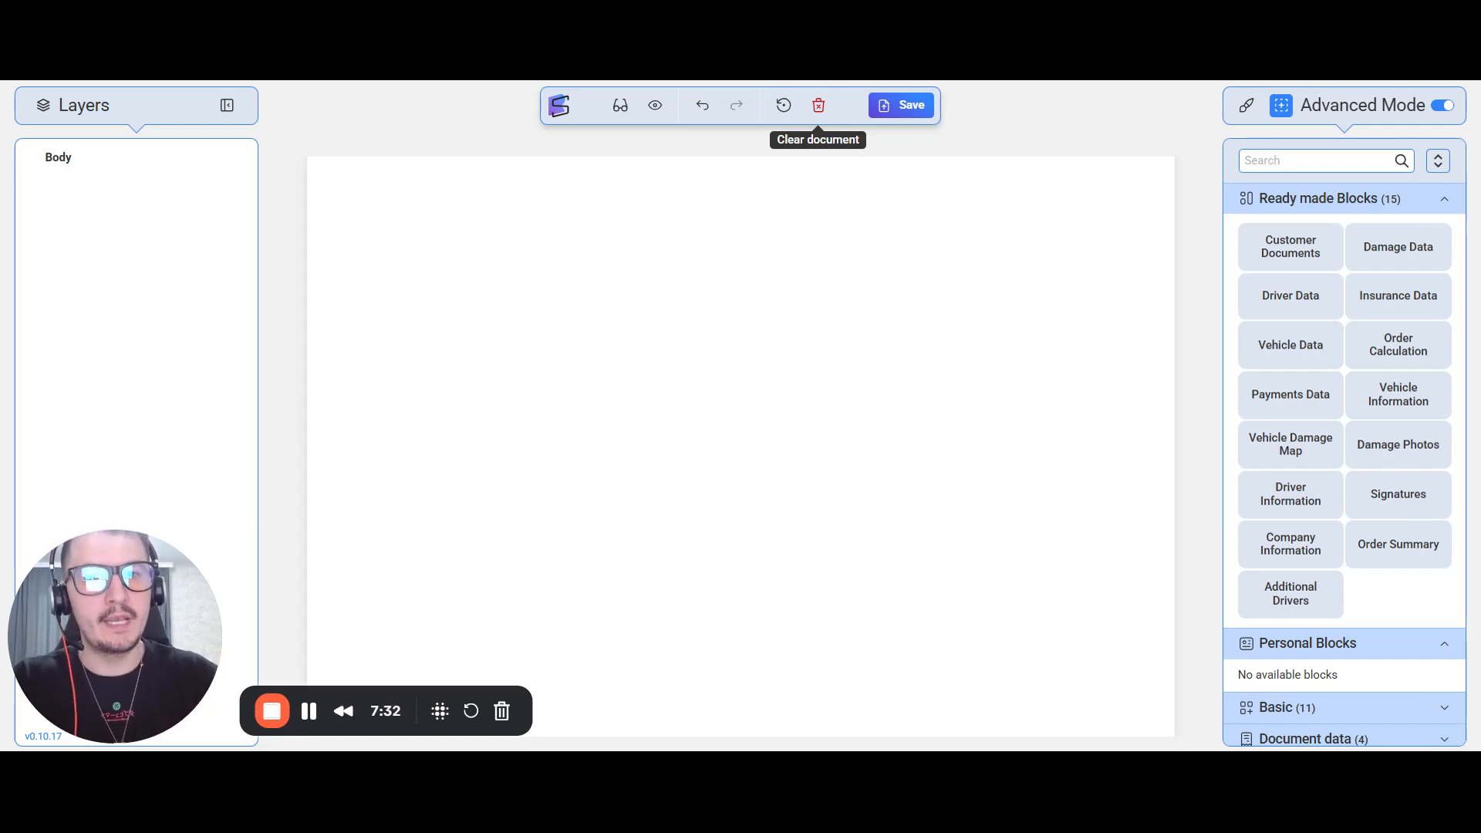
Undo the clearing of the document, and clear the whole document again
click(703, 108)
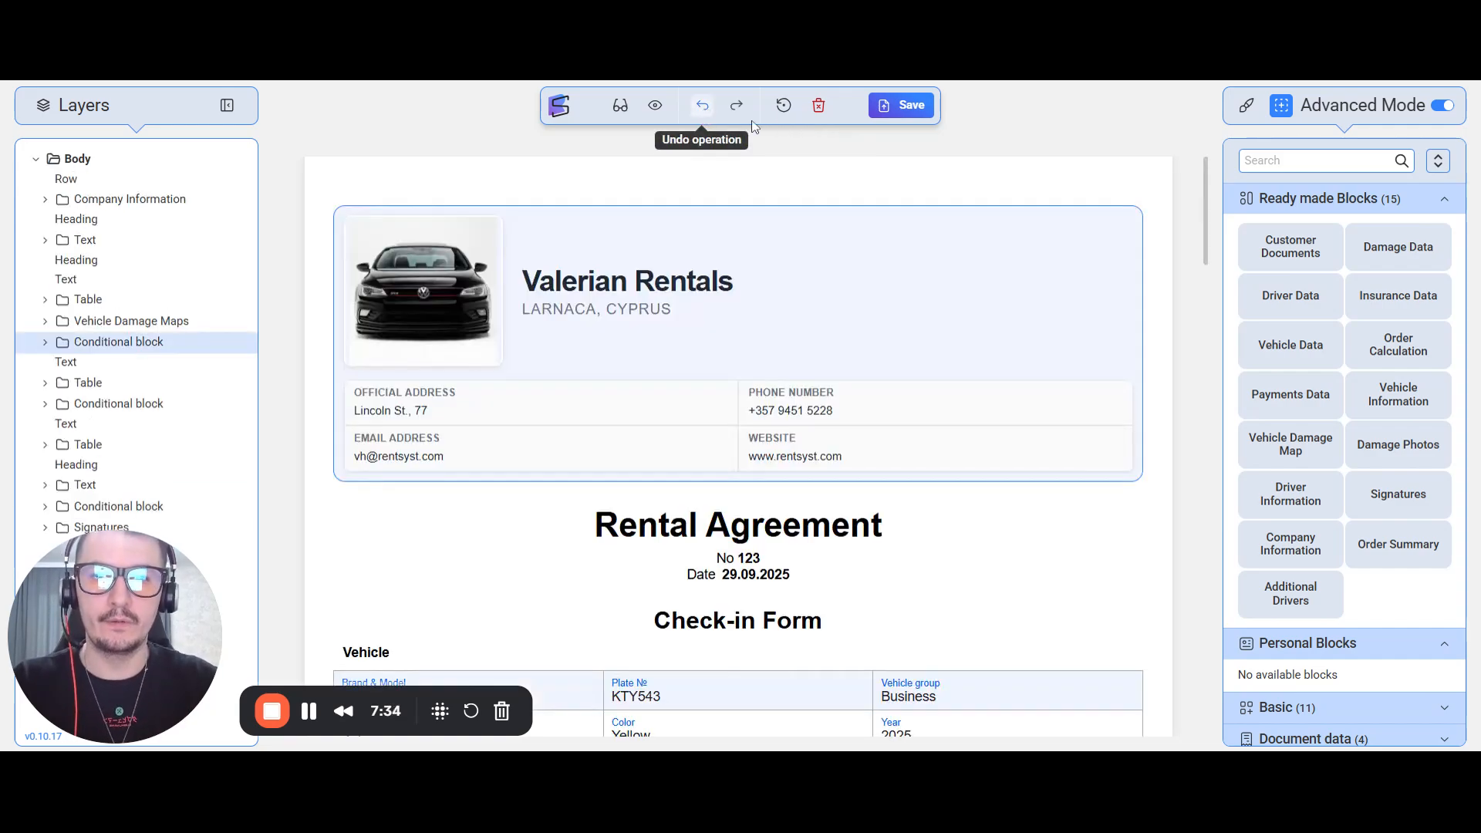
click(819, 105)
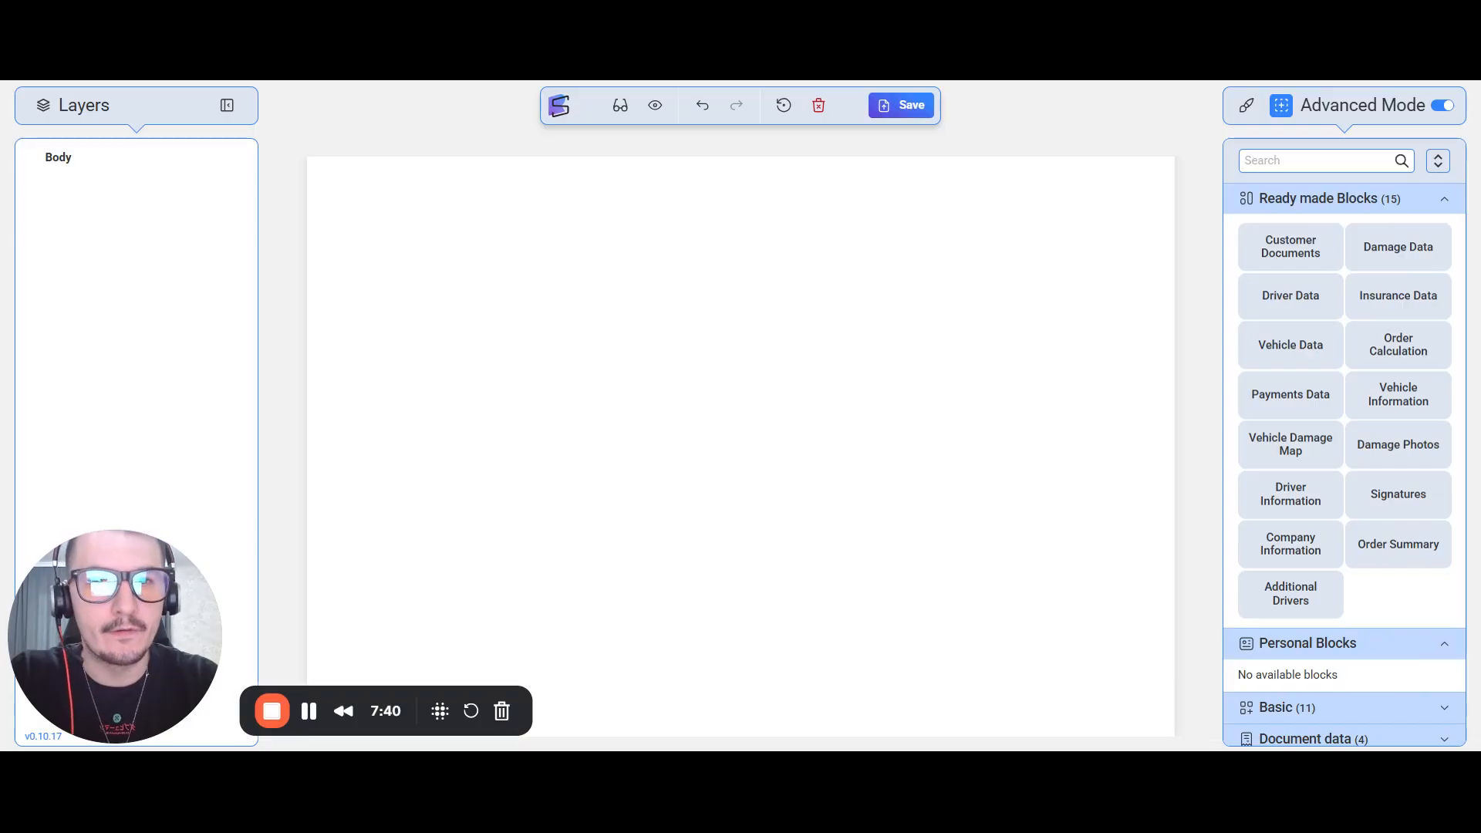
Save the emptied document, and bring the rental agreement content back
click(916, 107)
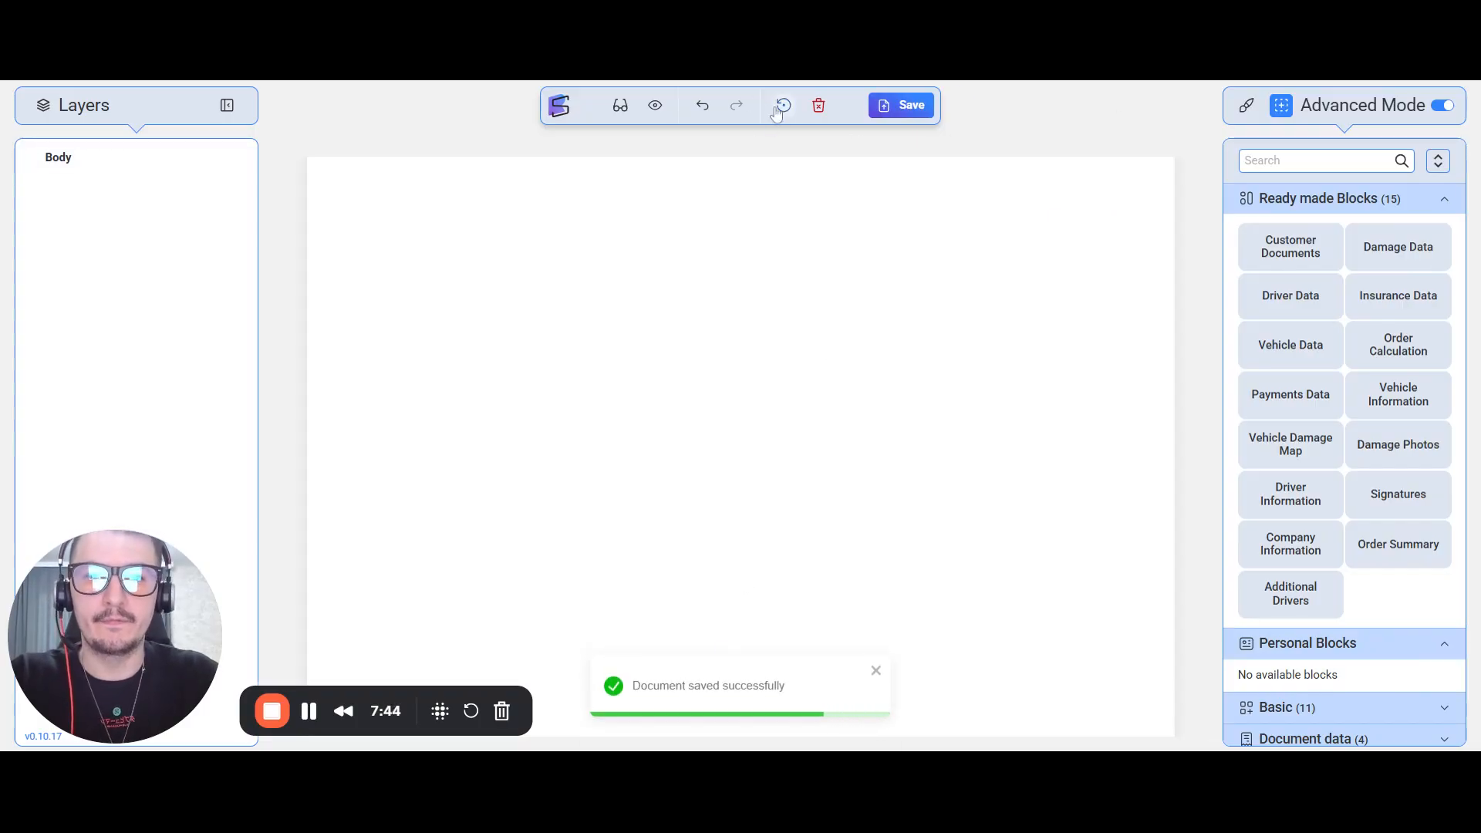
click(702, 105)
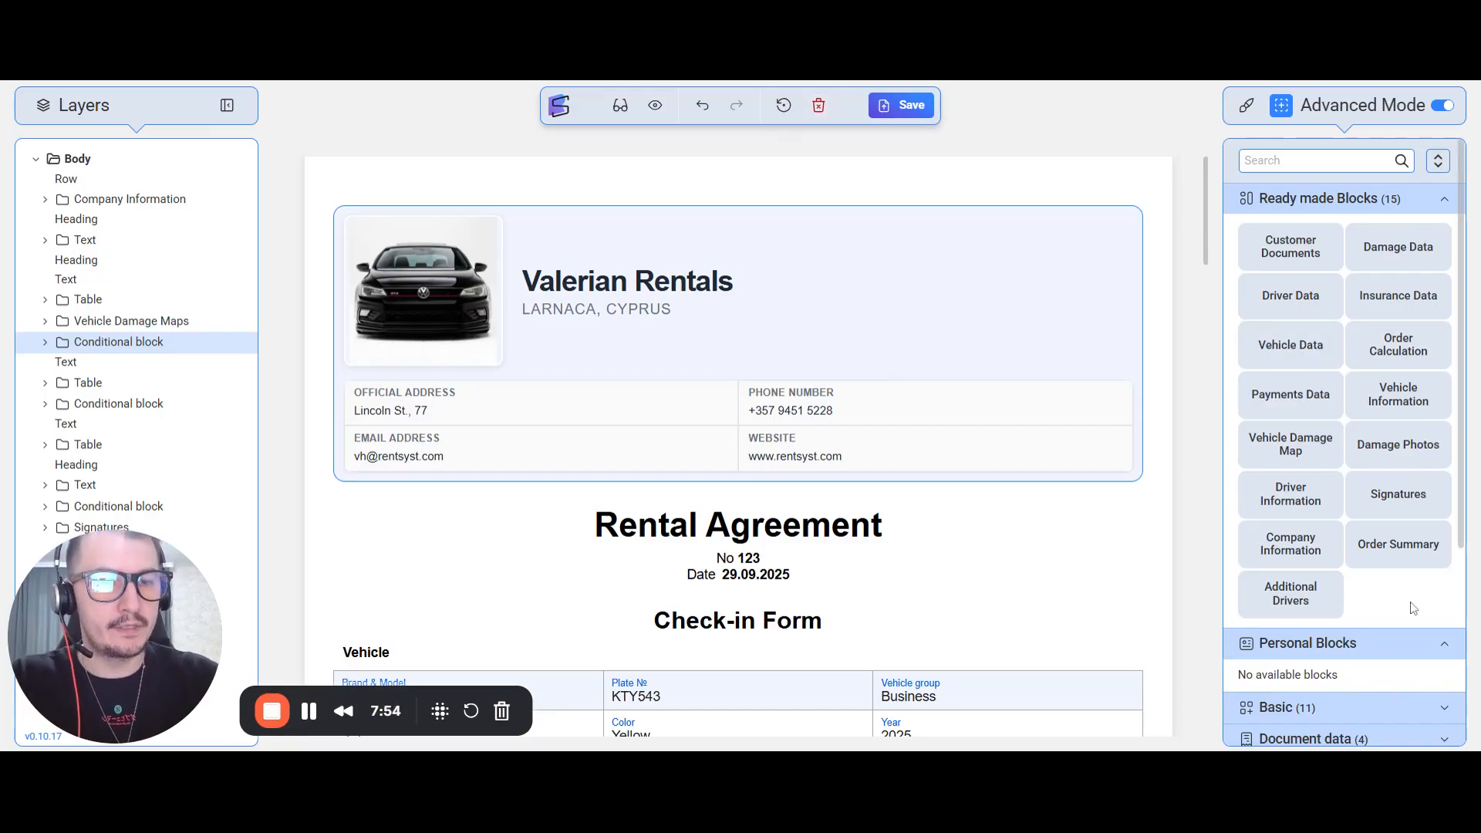
Look through the block categories, collapse Ready made Blocks, and switch off Advanced Mode
scroll(1464, 262, down, 5)
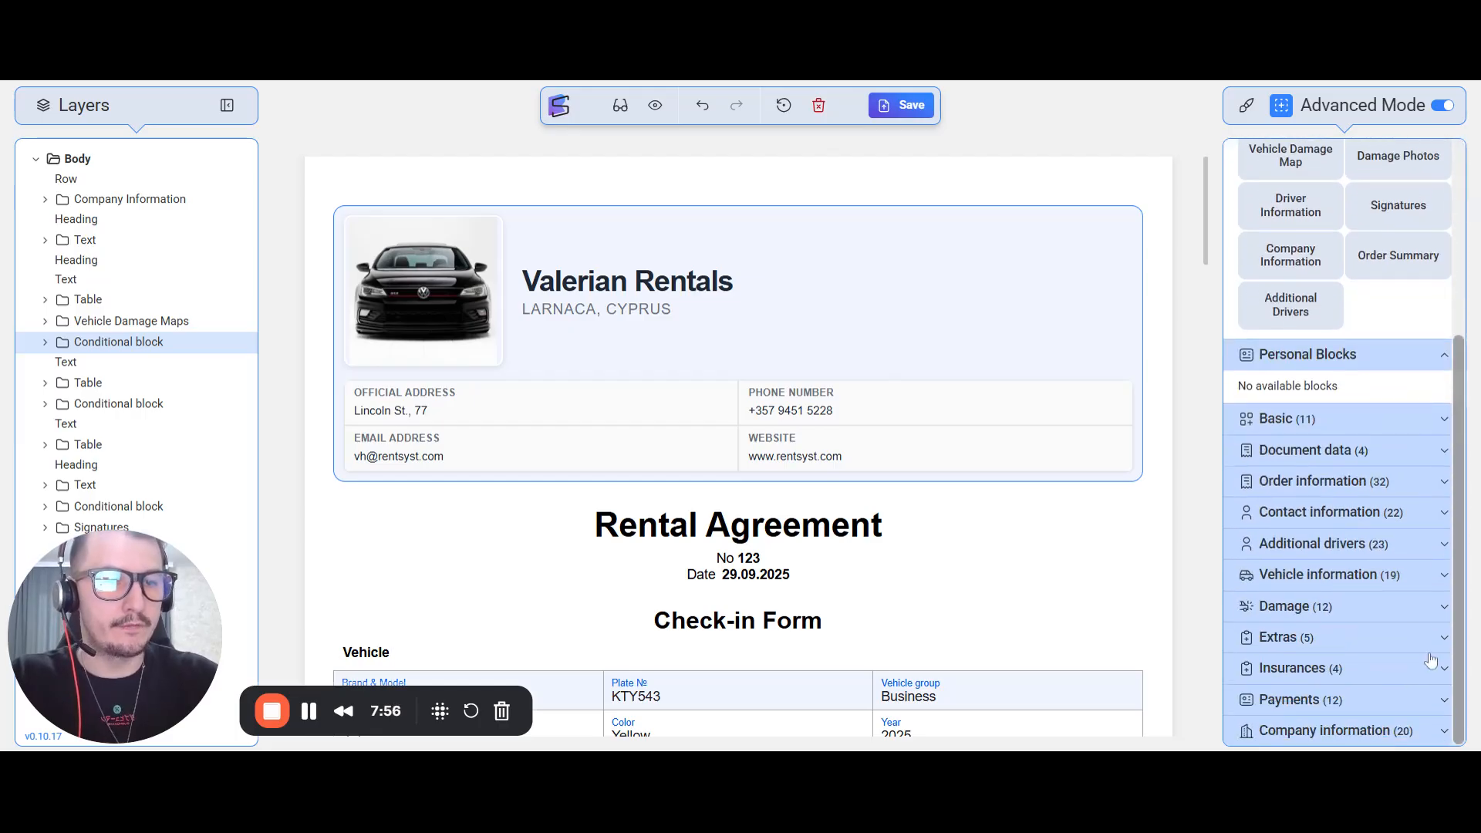
scroll(1464, 262, up, 5)
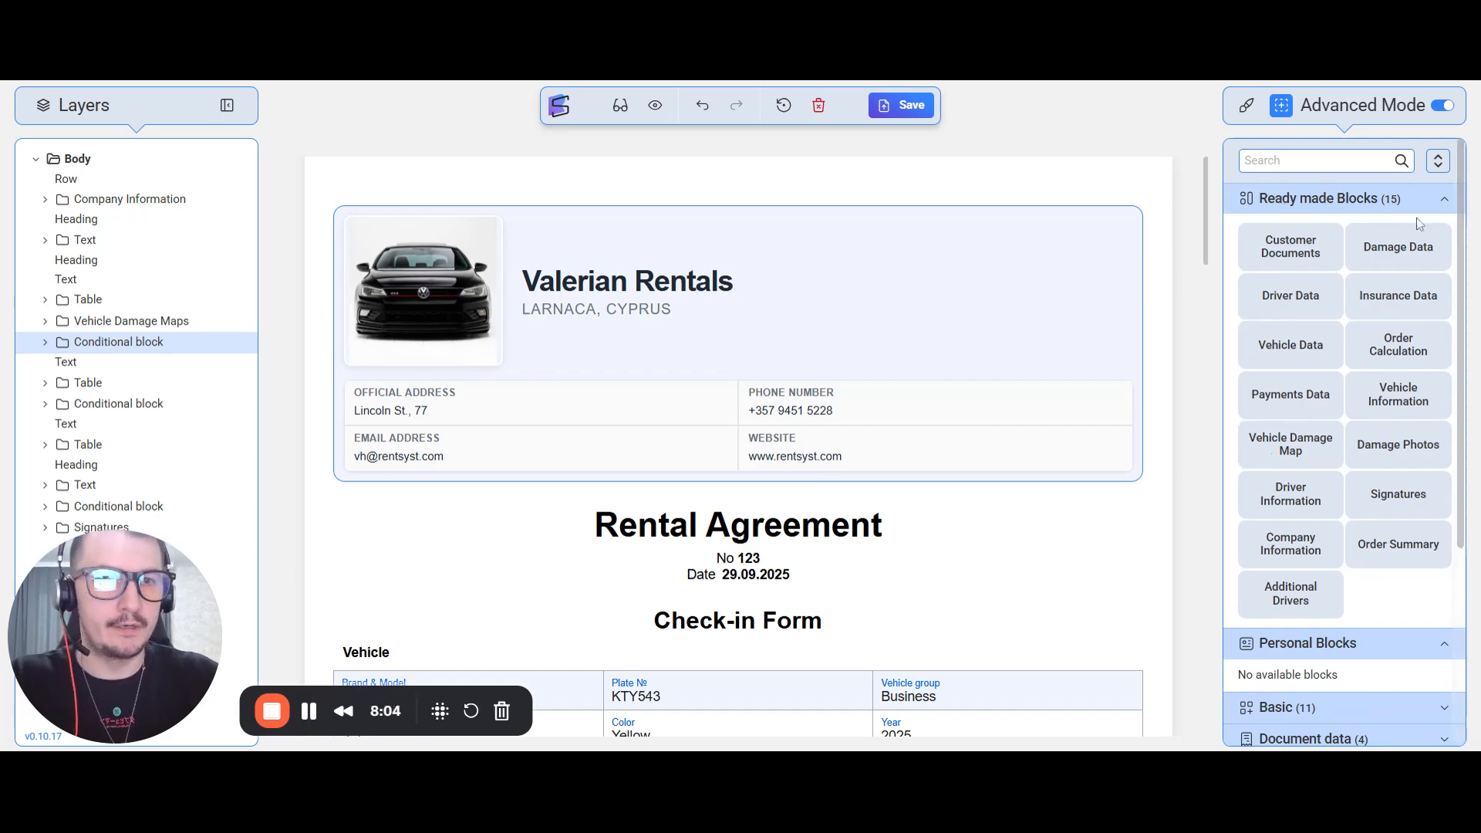
click(1378, 201)
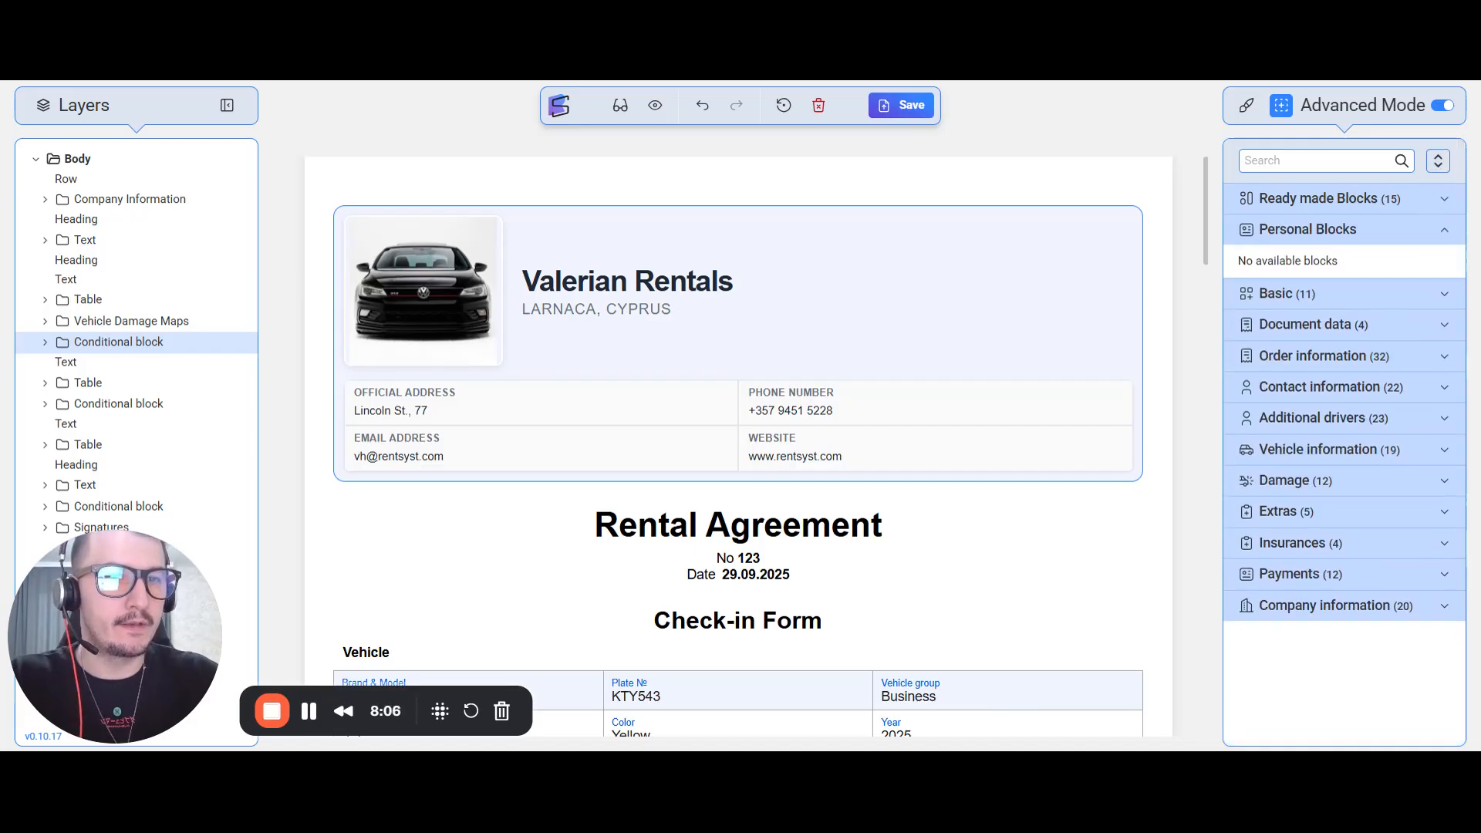
click(1448, 110)
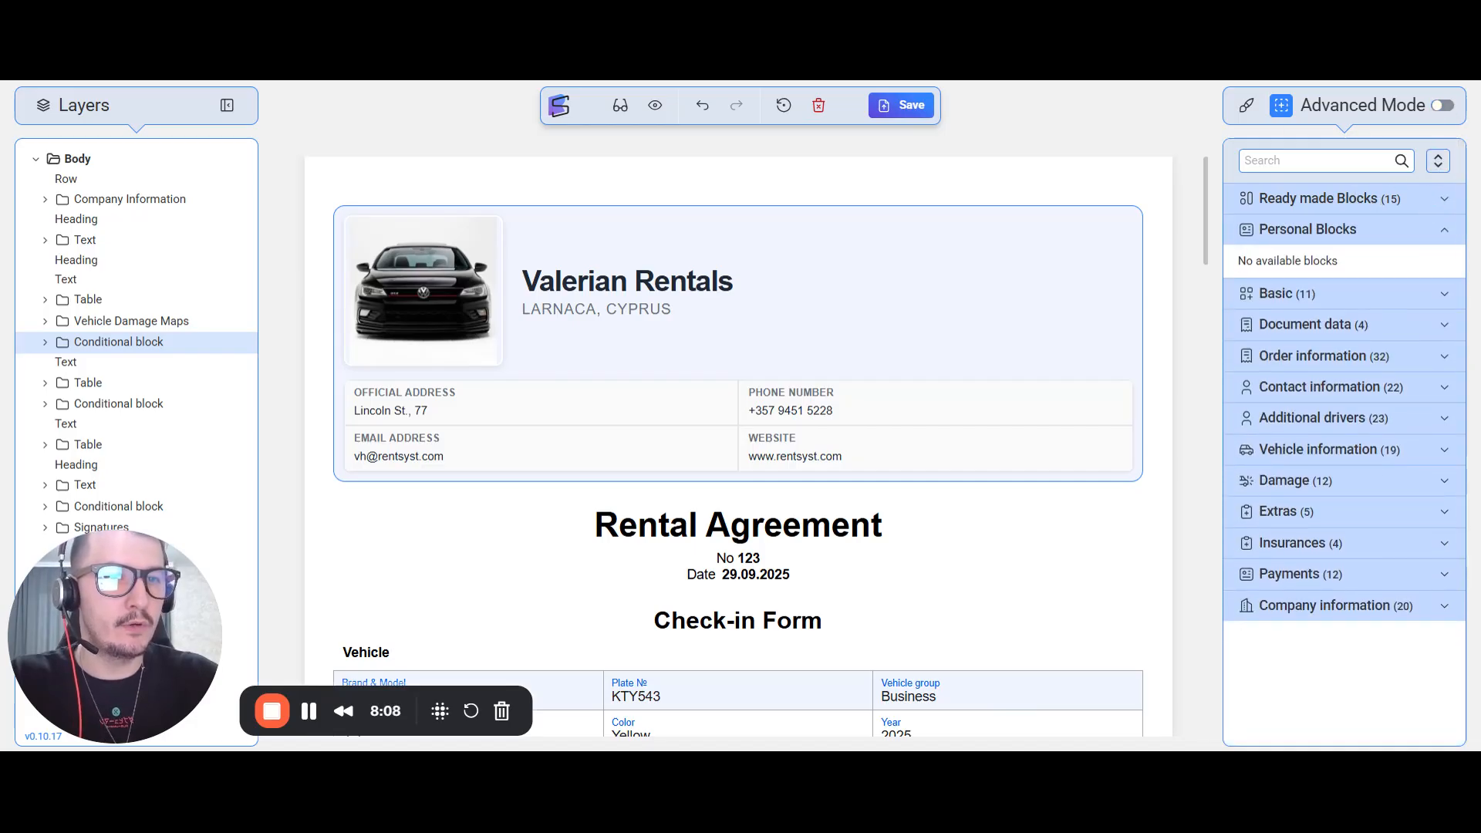
Review the style settings, including font, size, margin and padding, and return to the block library
click(1247, 107)
scroll(1277, 592, down, 3)
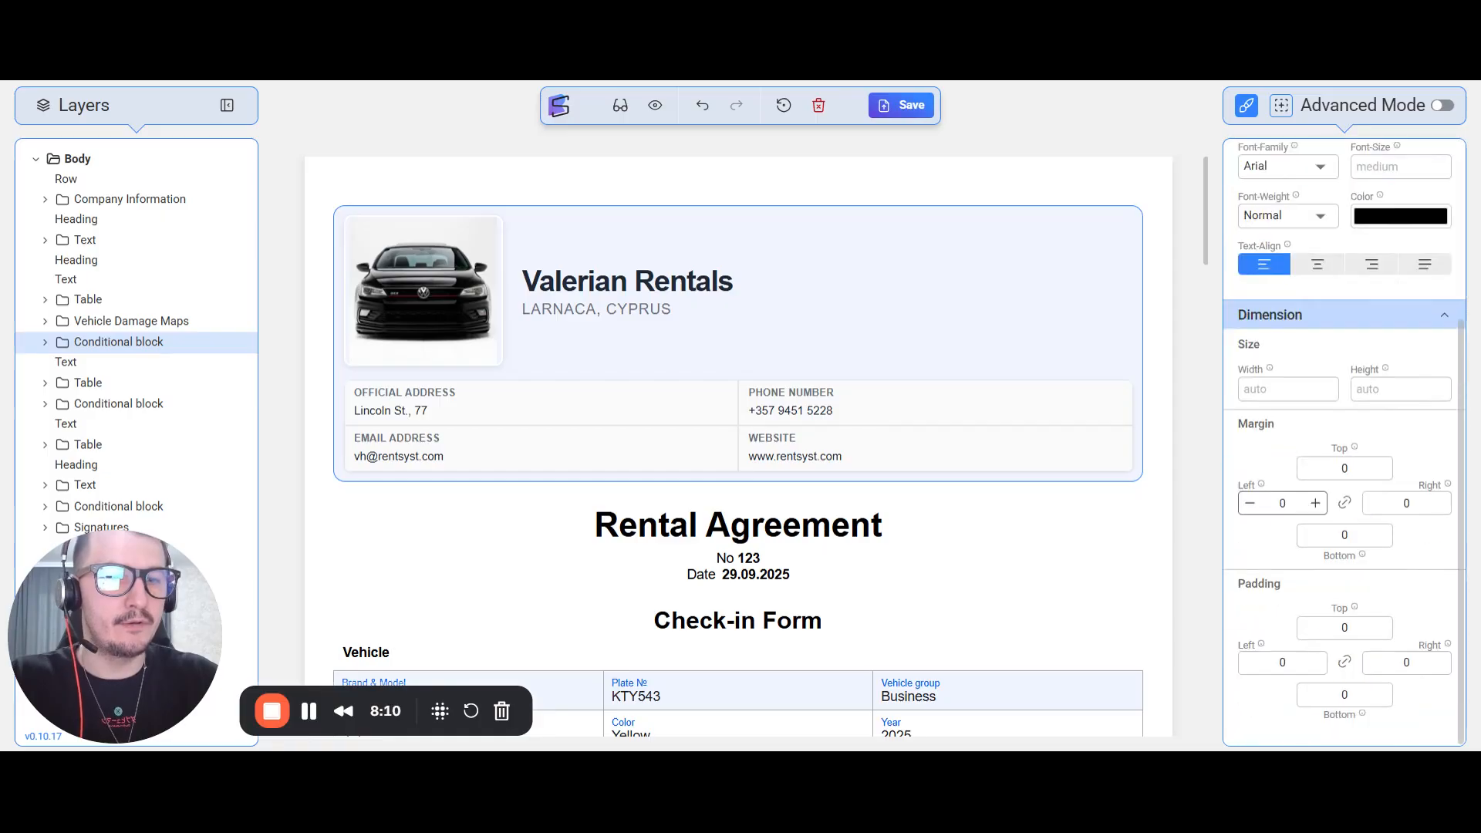
scroll(1342, 386, up, 3)
click(1280, 110)
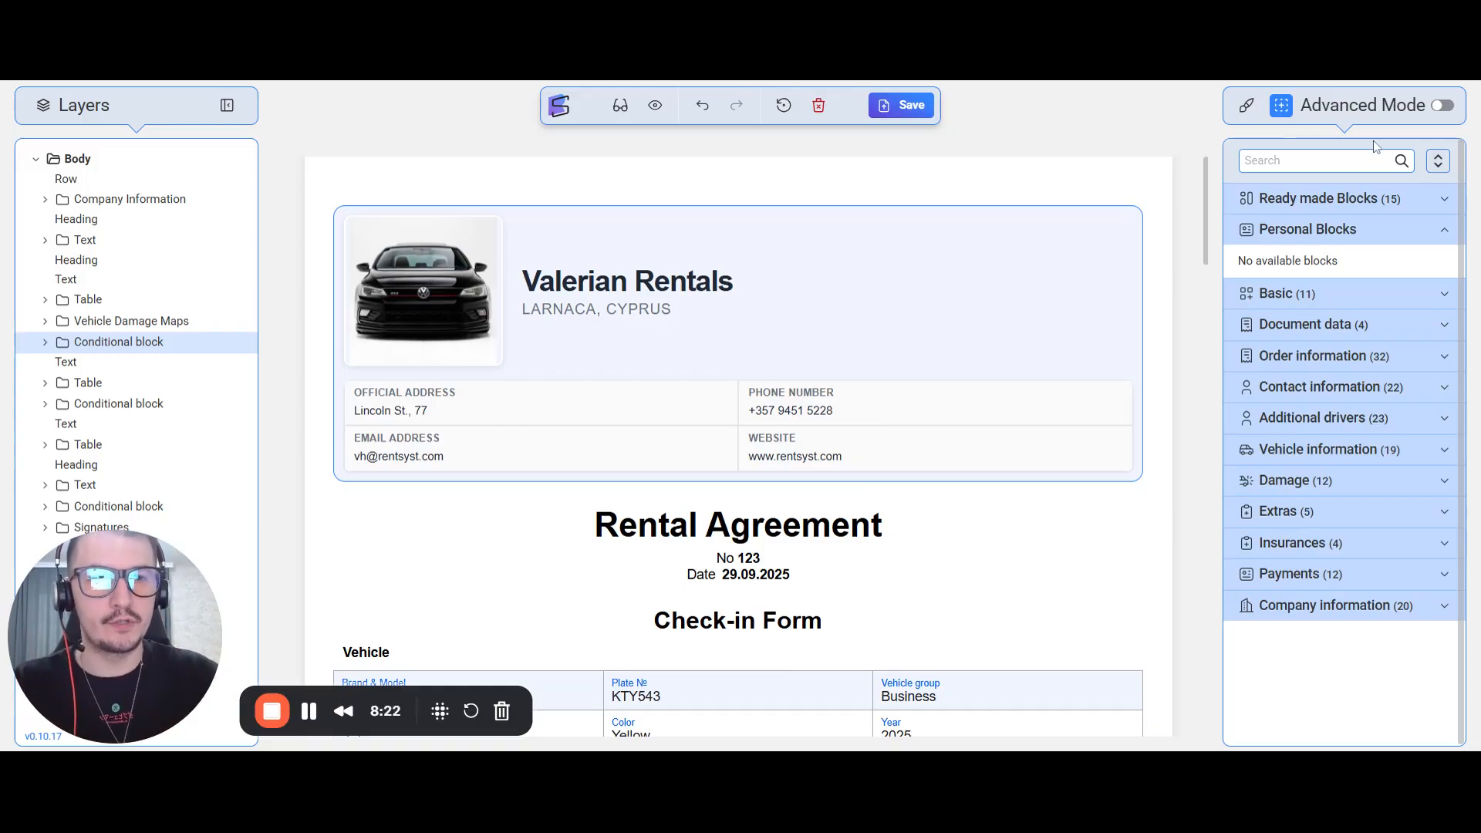
Show the block outlines in the rental agreement, and hide them again
click(619, 107)
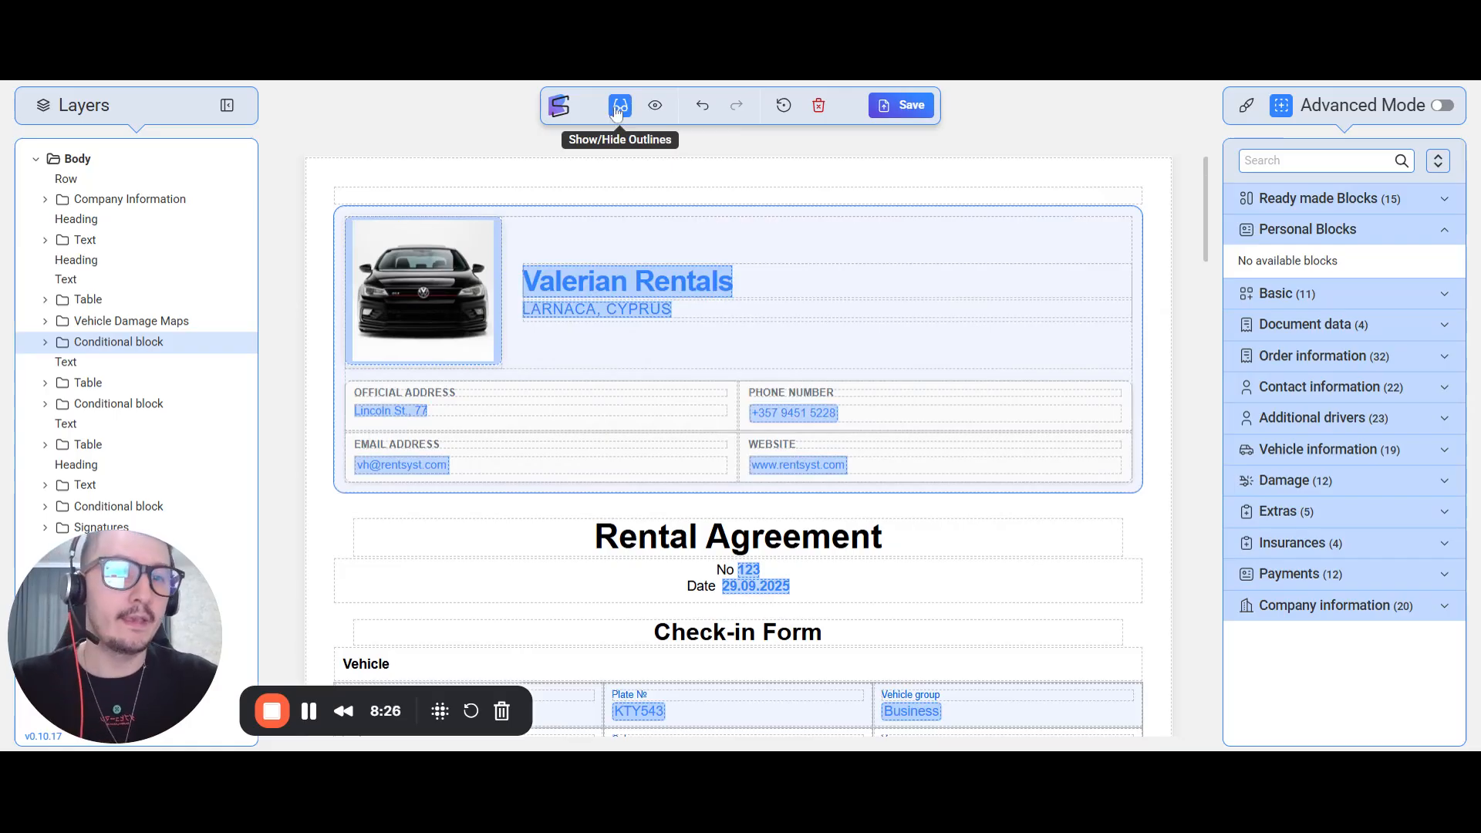
click(619, 109)
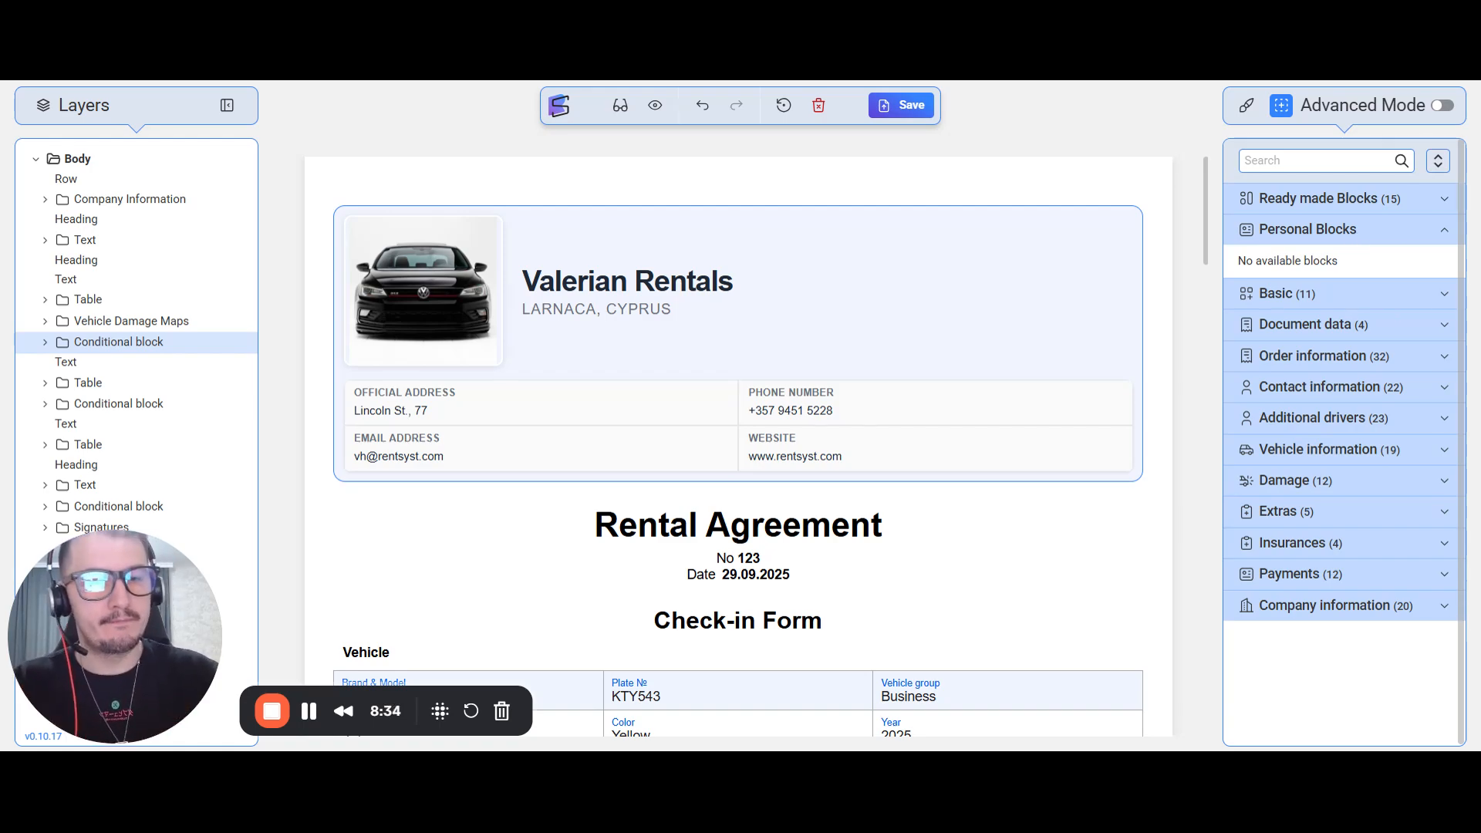
Expand the Company information category, review its data blocks, and collapse it again
click(1301, 610)
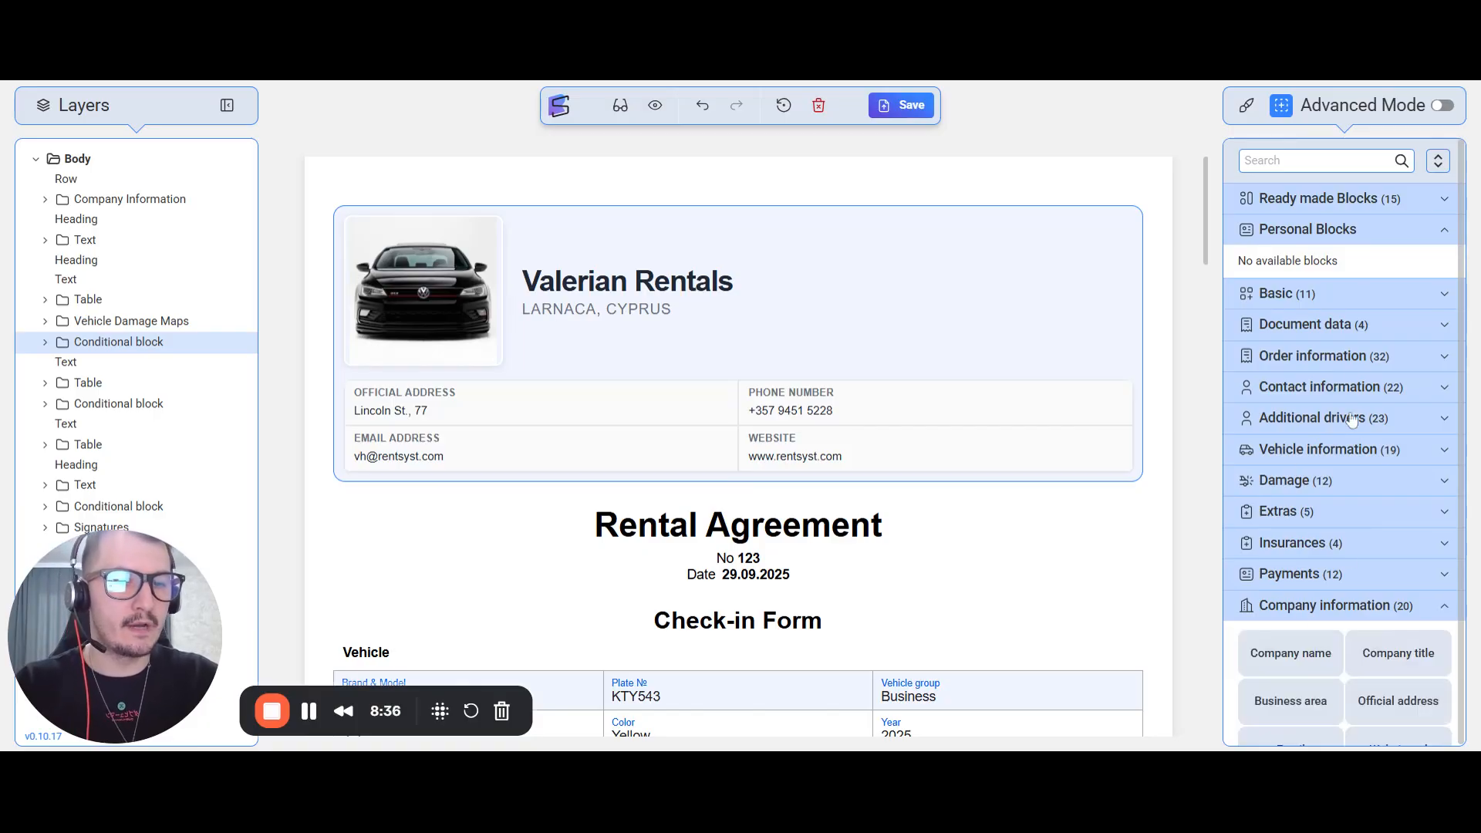
scroll(1348, 371, down, 5)
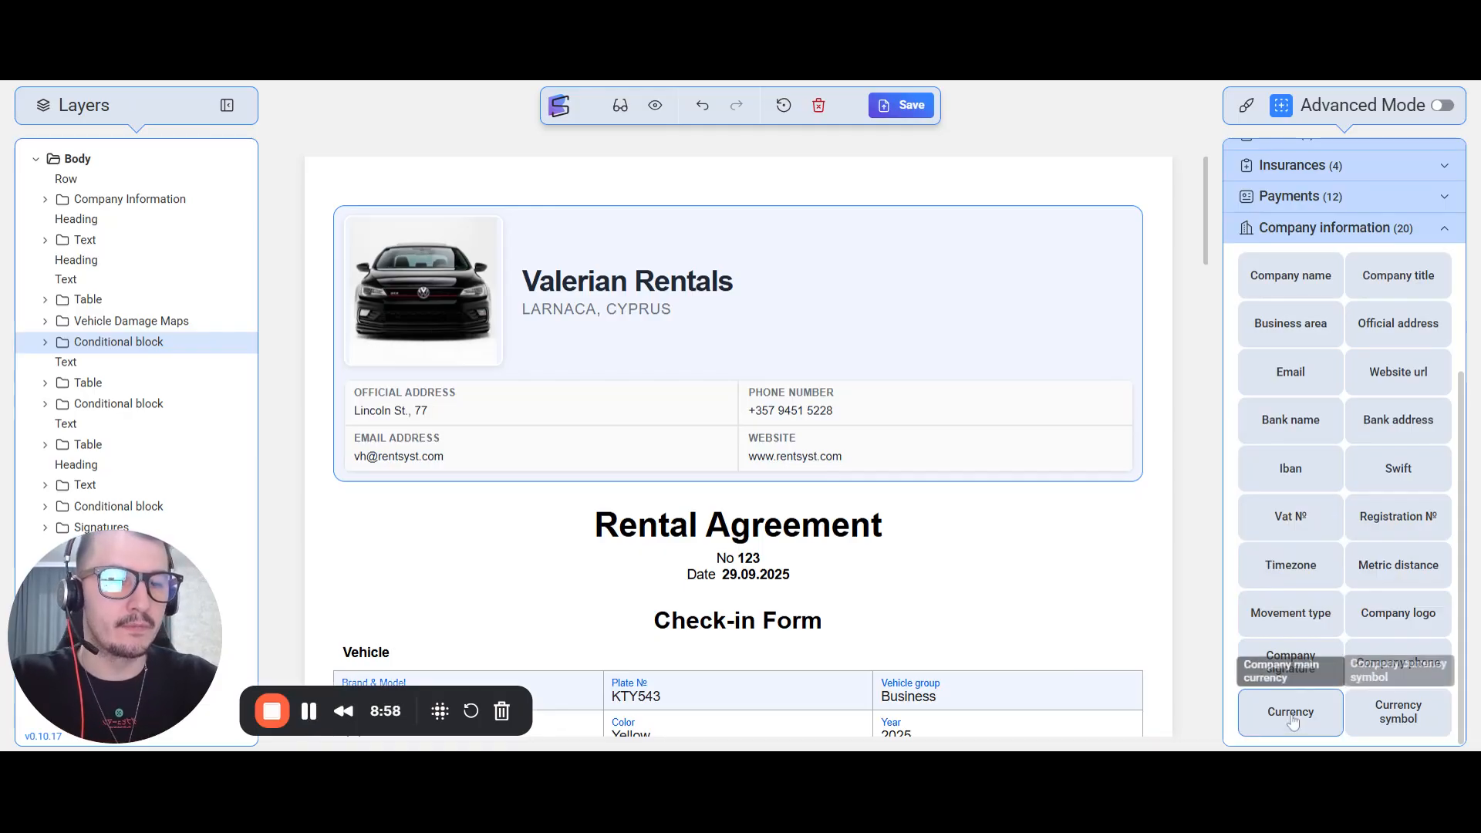
click(1374, 228)
scroll(1379, 371, up, 5)
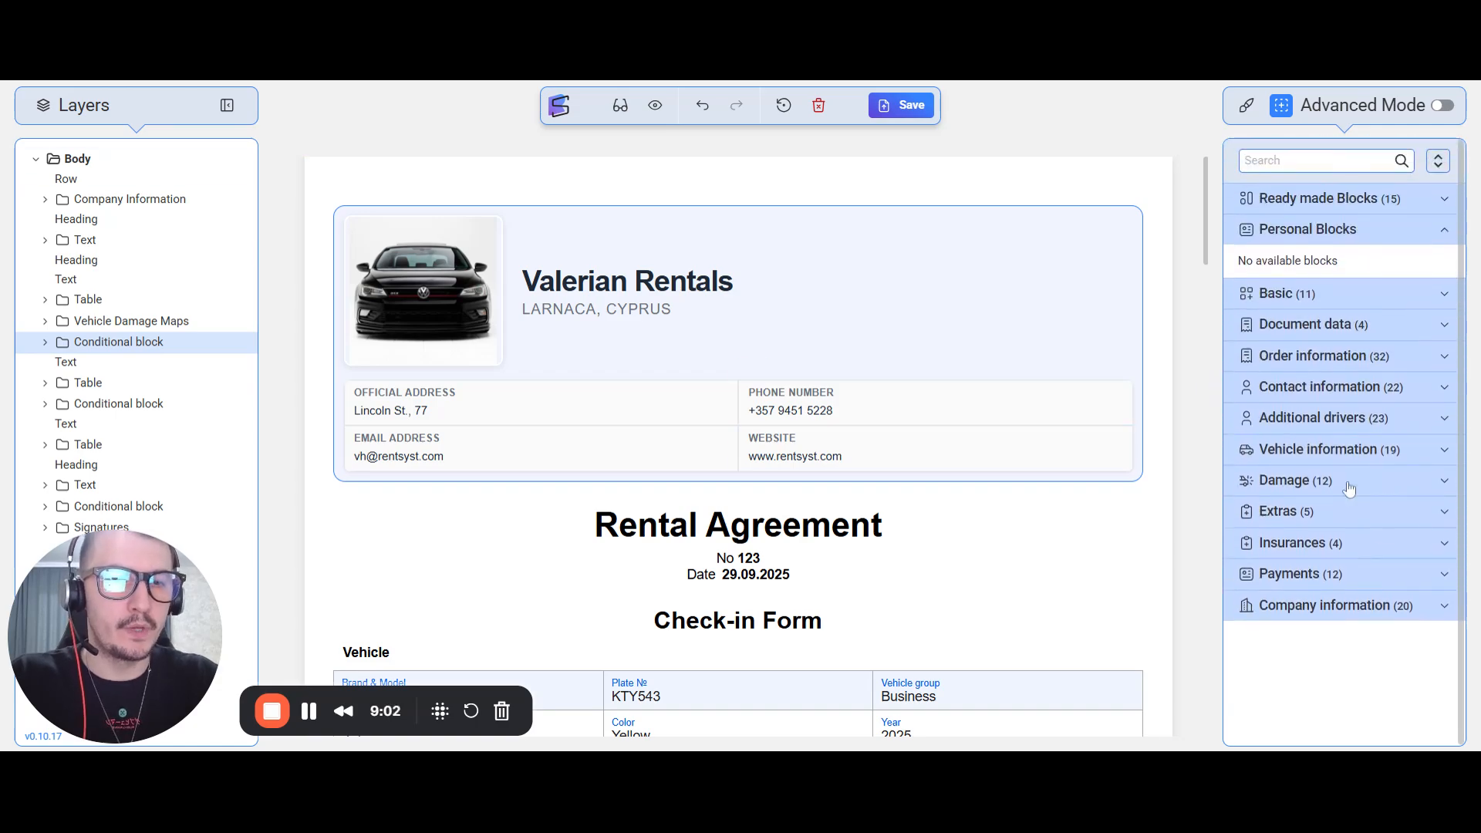
Expand the Vehicle information category, review its data blocks, and collapse it again
click(1382, 453)
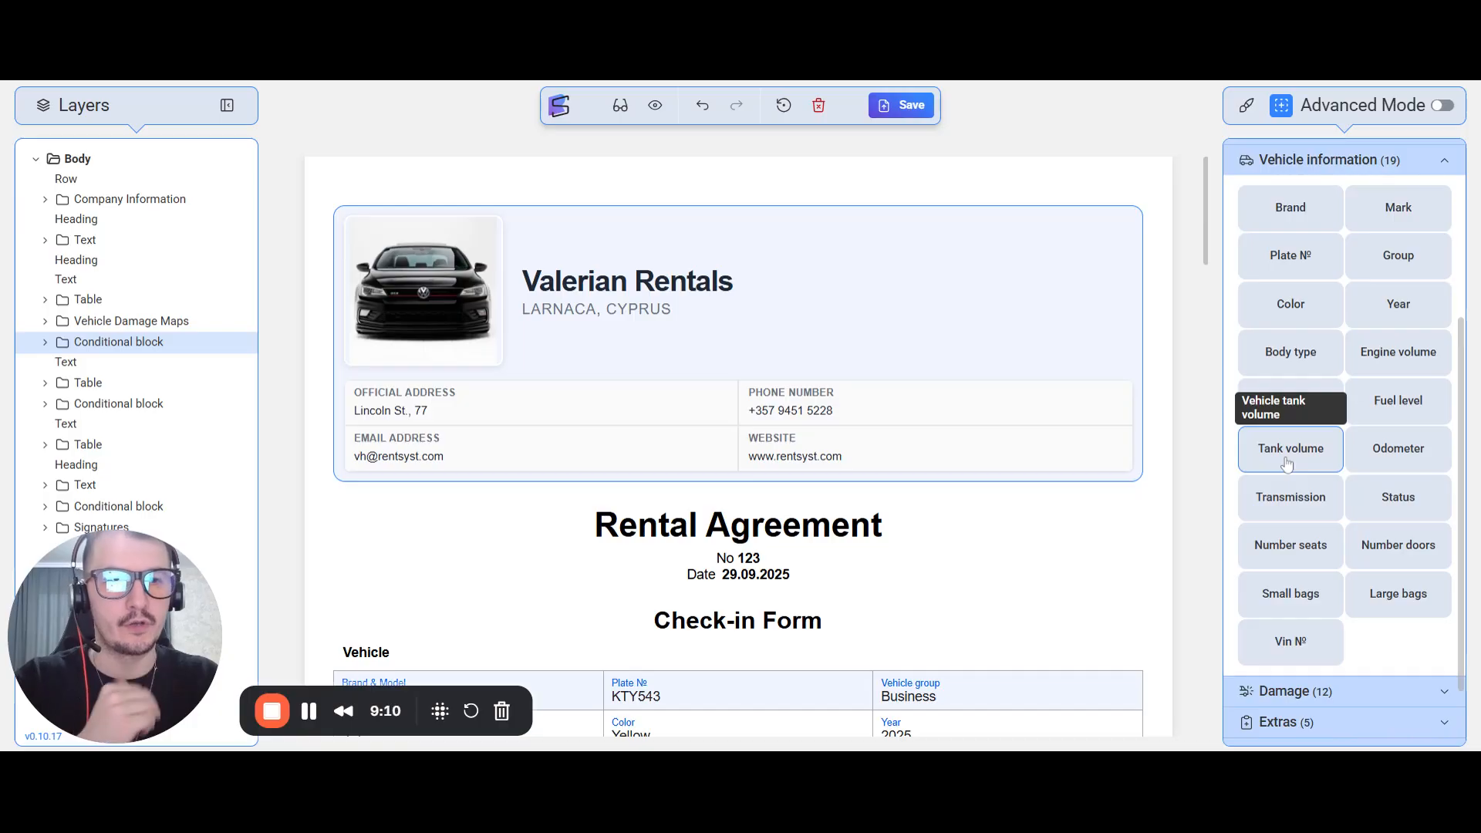
scroll(1377, 456, up, 5)
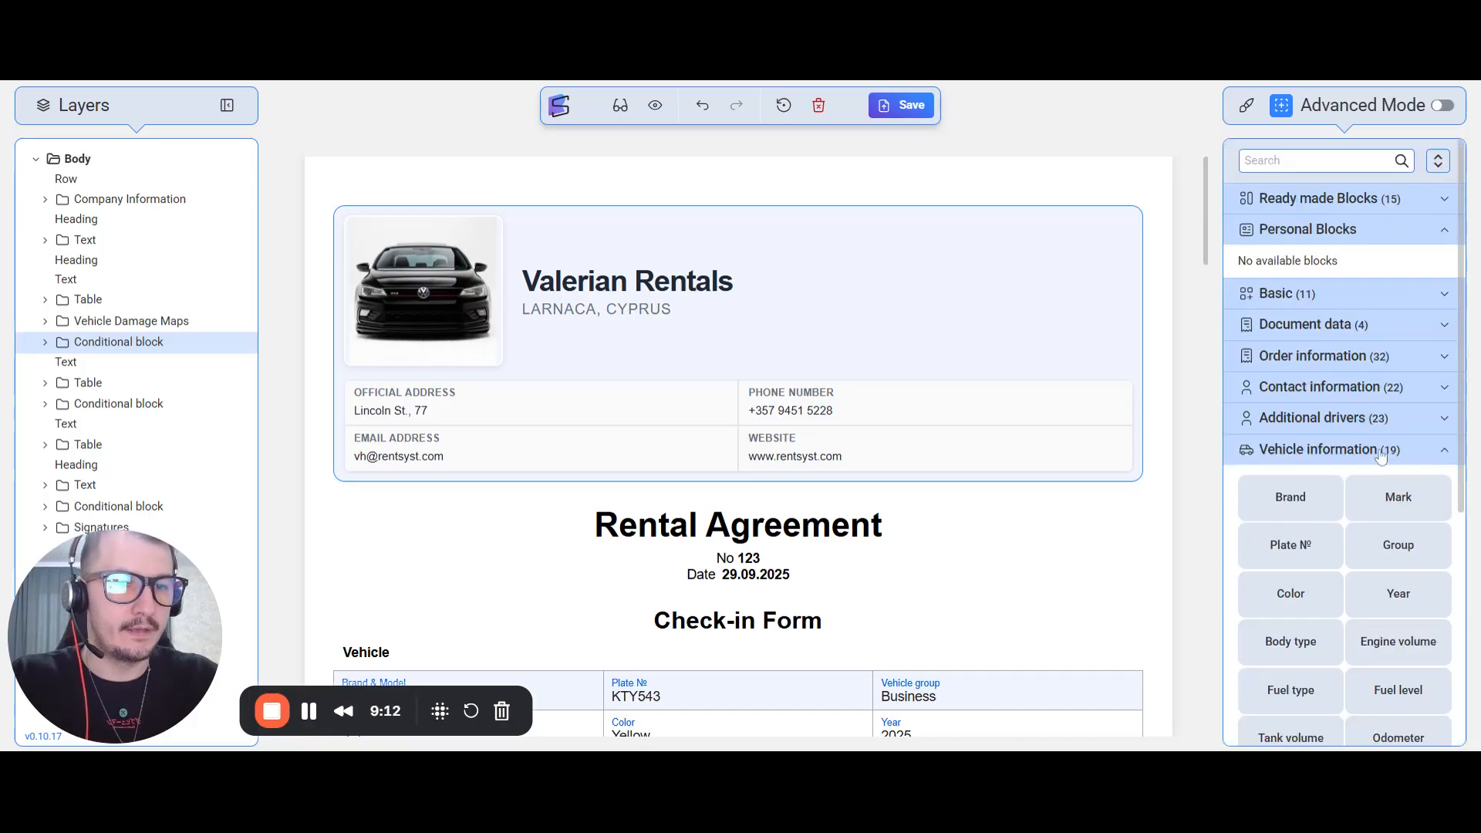
click(1382, 451)
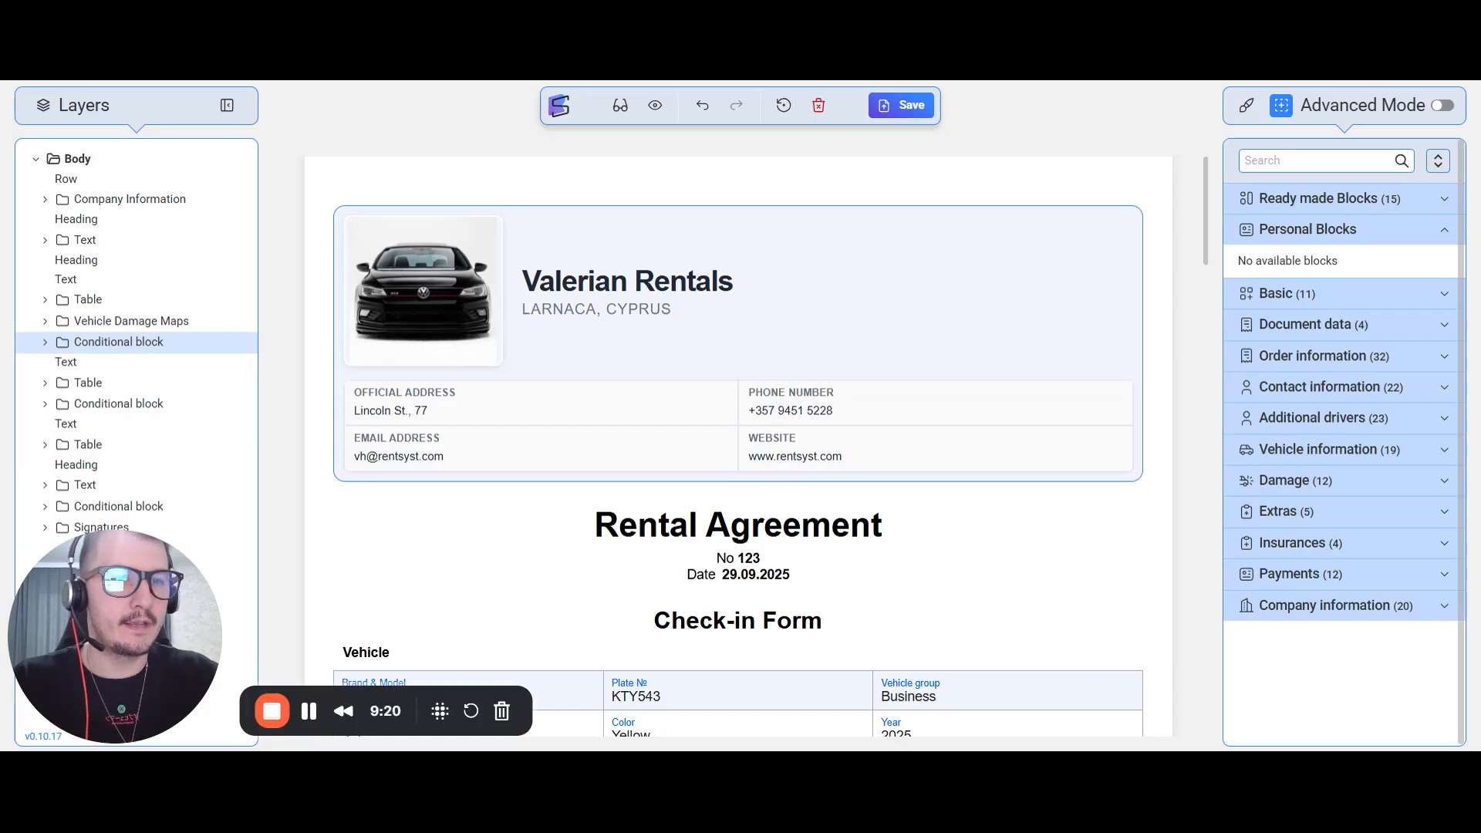
Expand all block categories at once, browse their blocks, and reset the expansion of the category list
click(1438, 160)
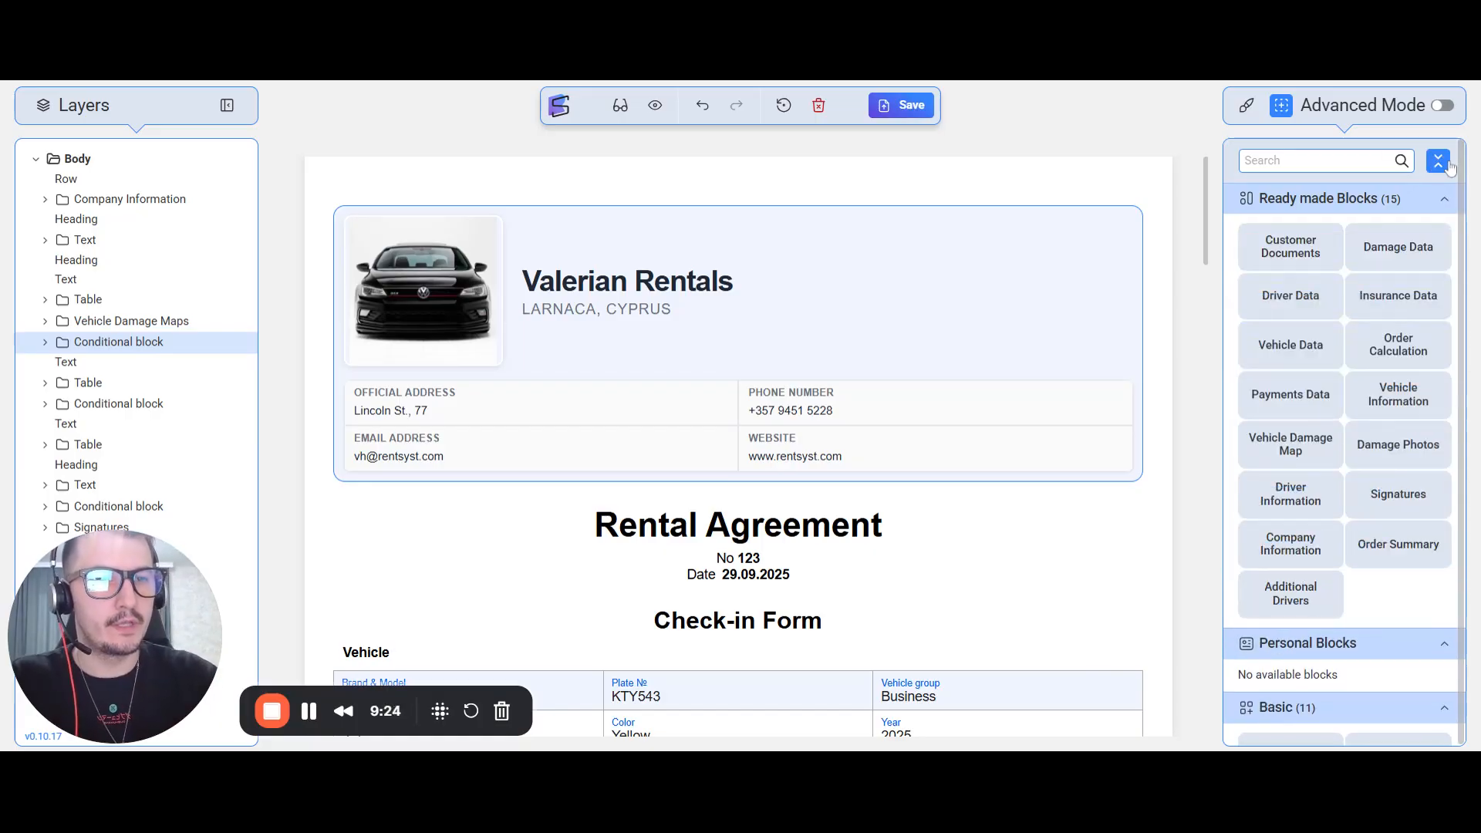
scroll(1381, 193, down, 8)
scroll(1359, 206, down, 15)
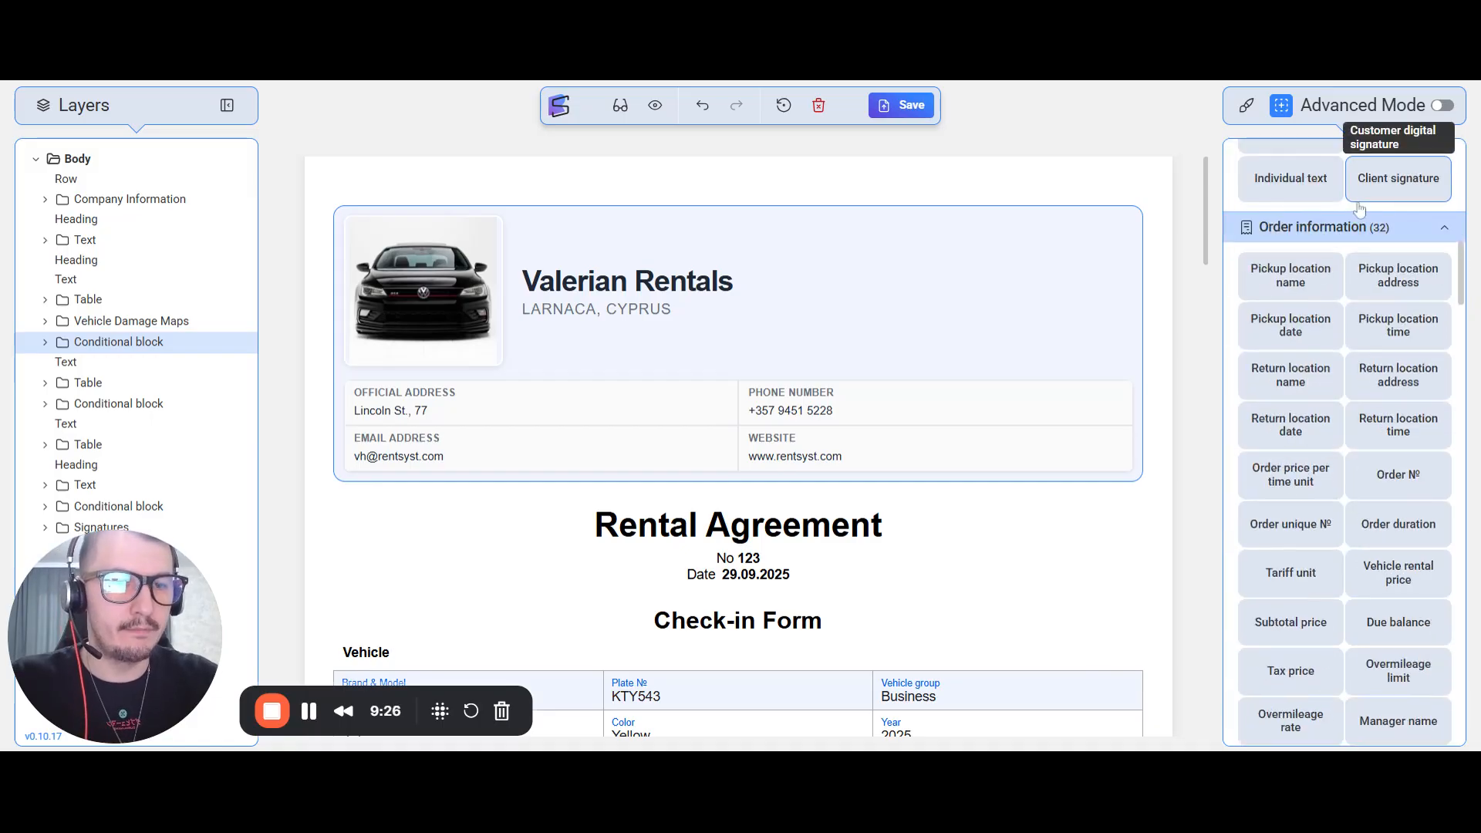
scroll(1381, 320, down, 5)
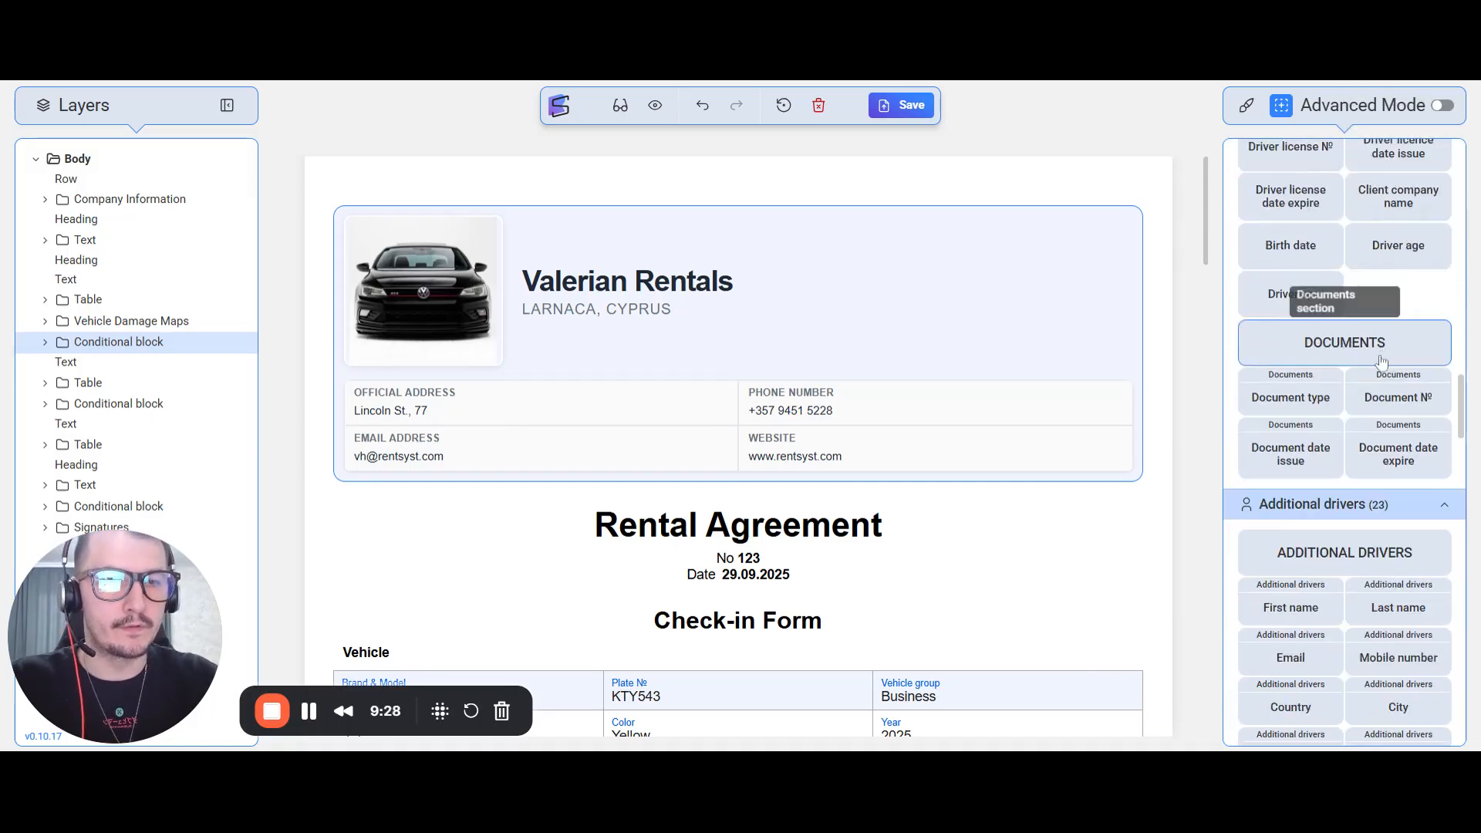
scroll(1419, 247, up, 20)
click(1438, 161)
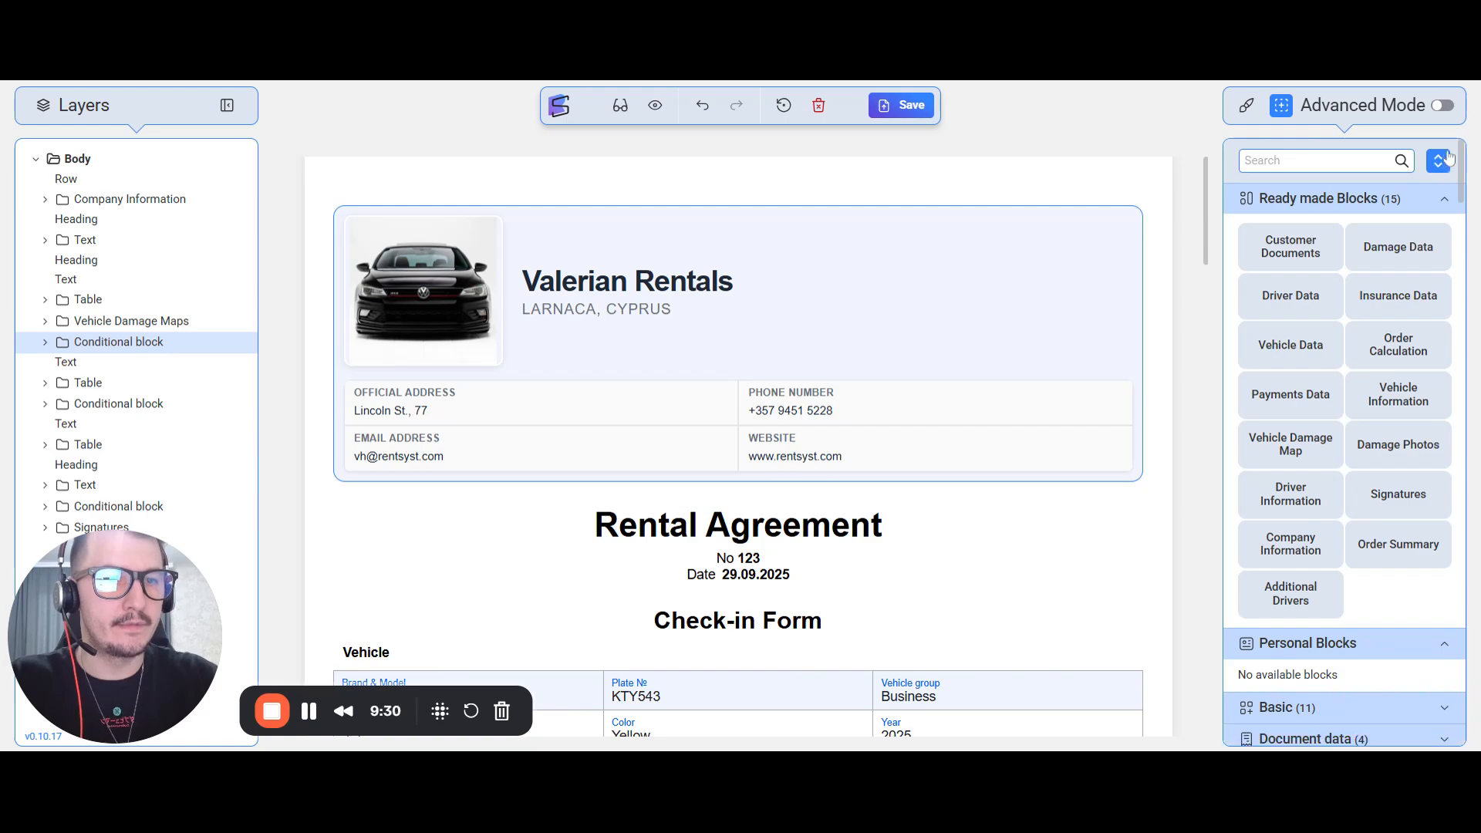
scroll(1370, 262, down, 3)
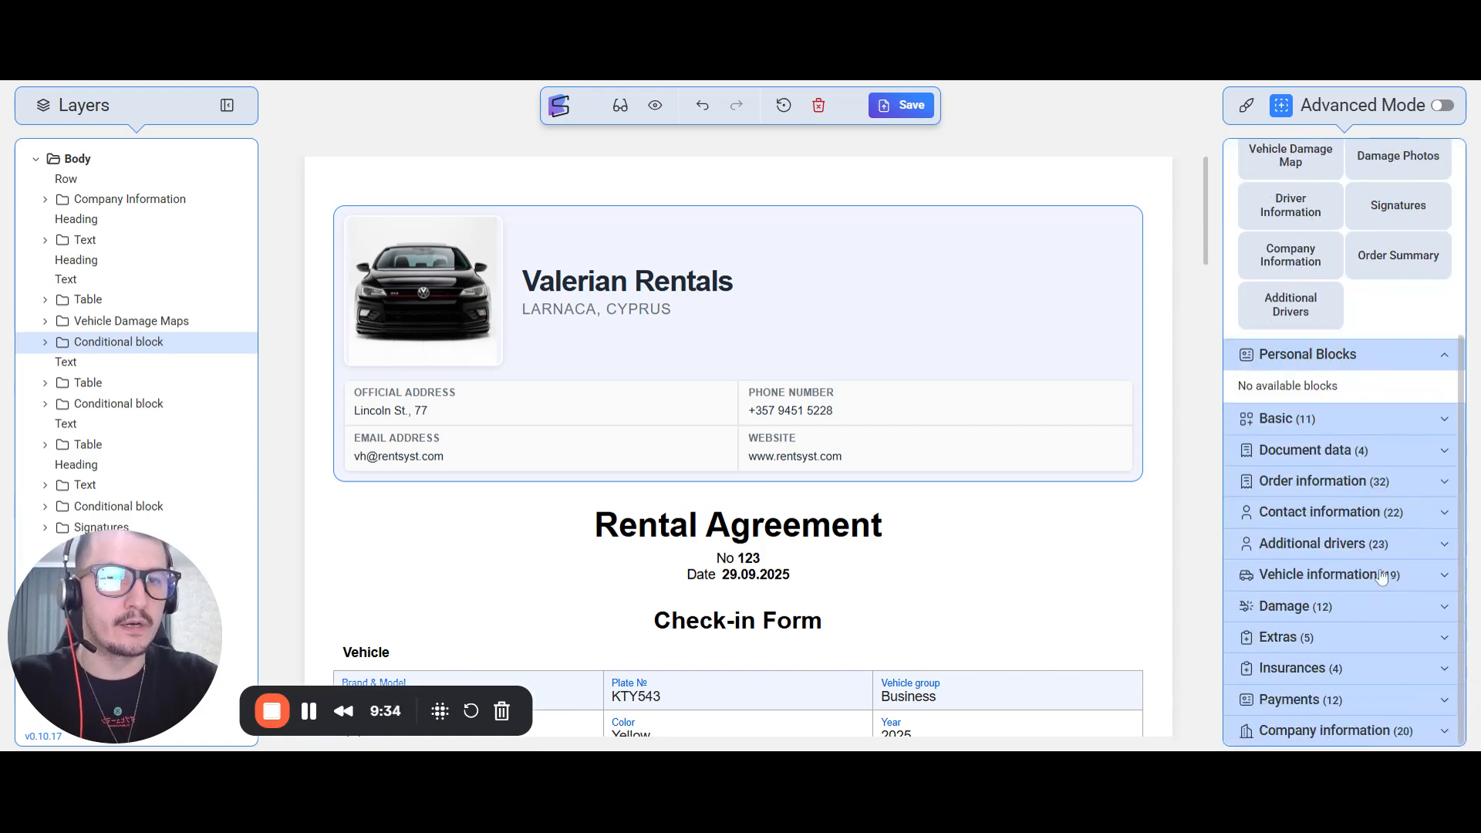
scroll(1381, 594, up, 4)
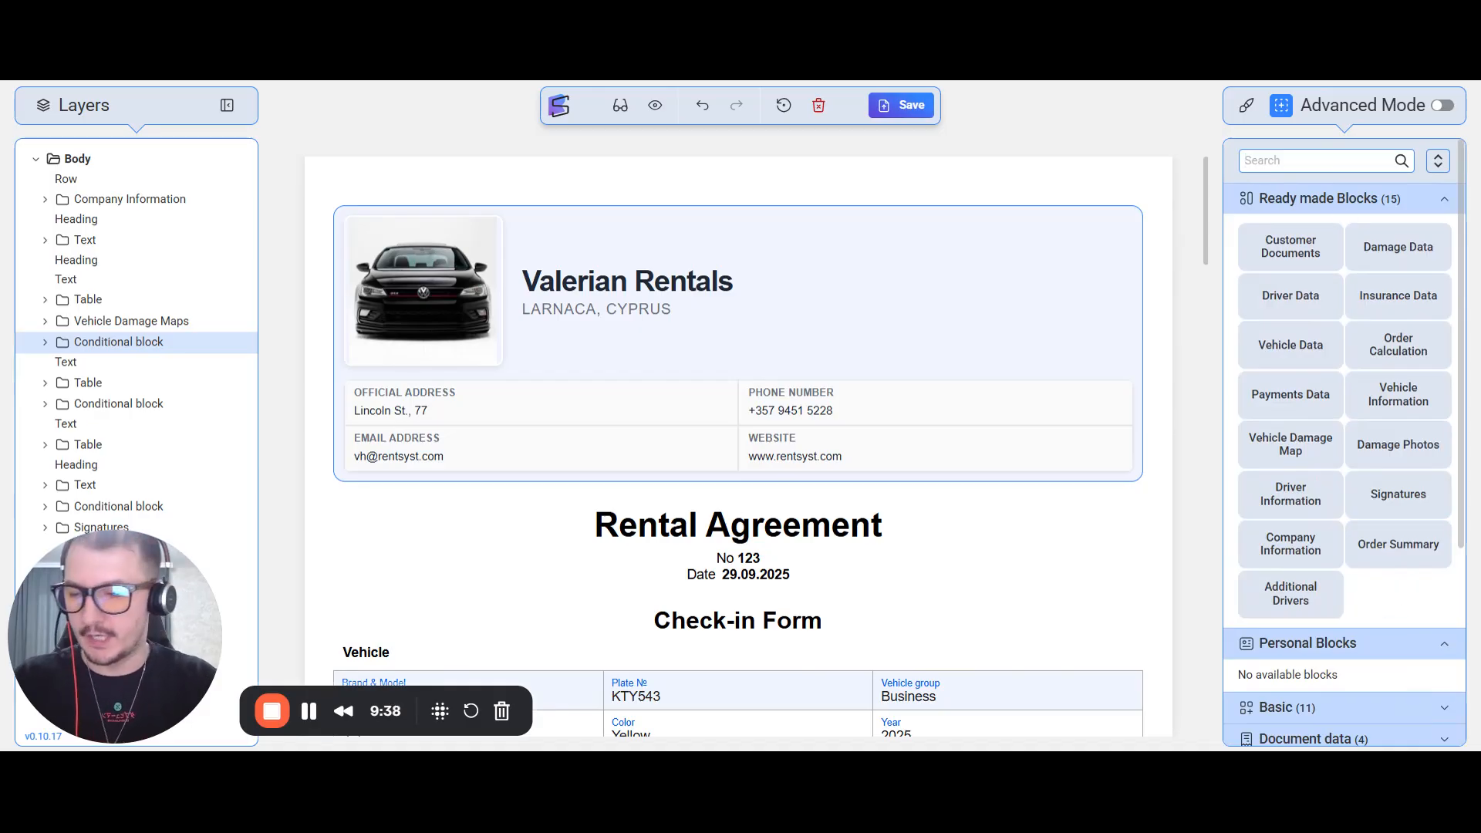
Search the block library for "signature", and examine the matches under Document data and Company information
click(1262, 160)
text(signature)
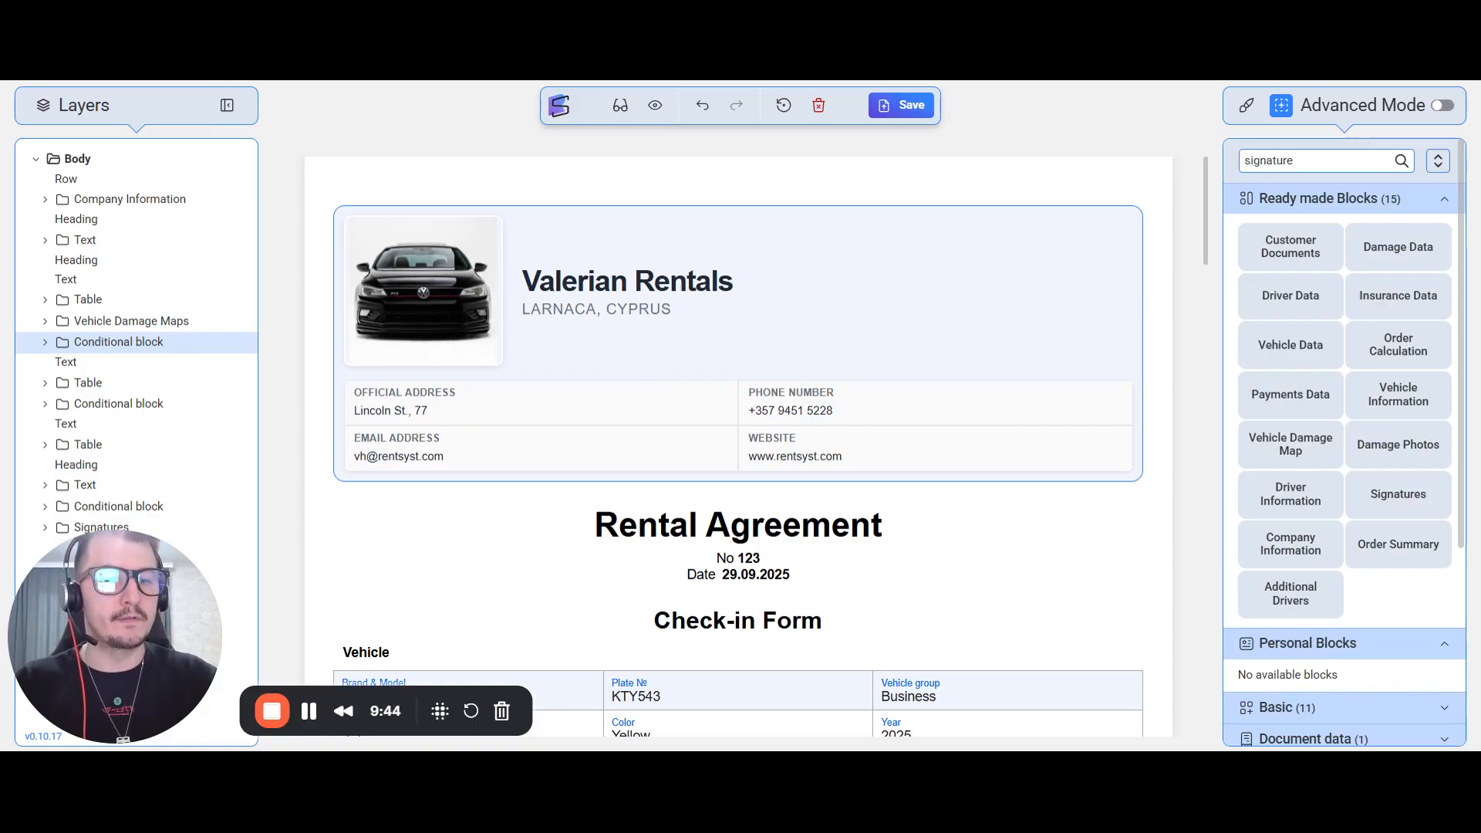
scroll(1306, 426, down, 4)
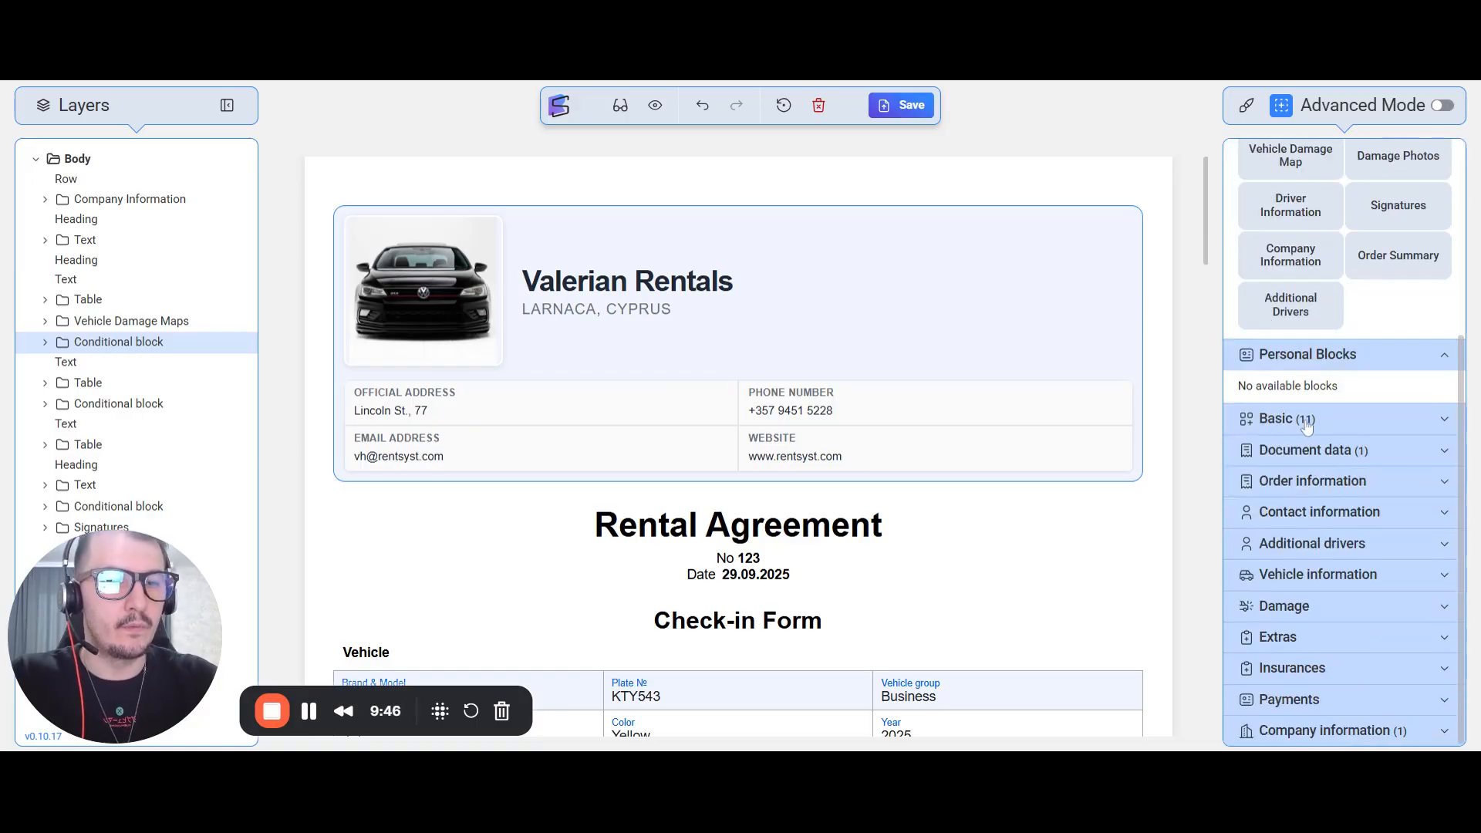
click(1341, 457)
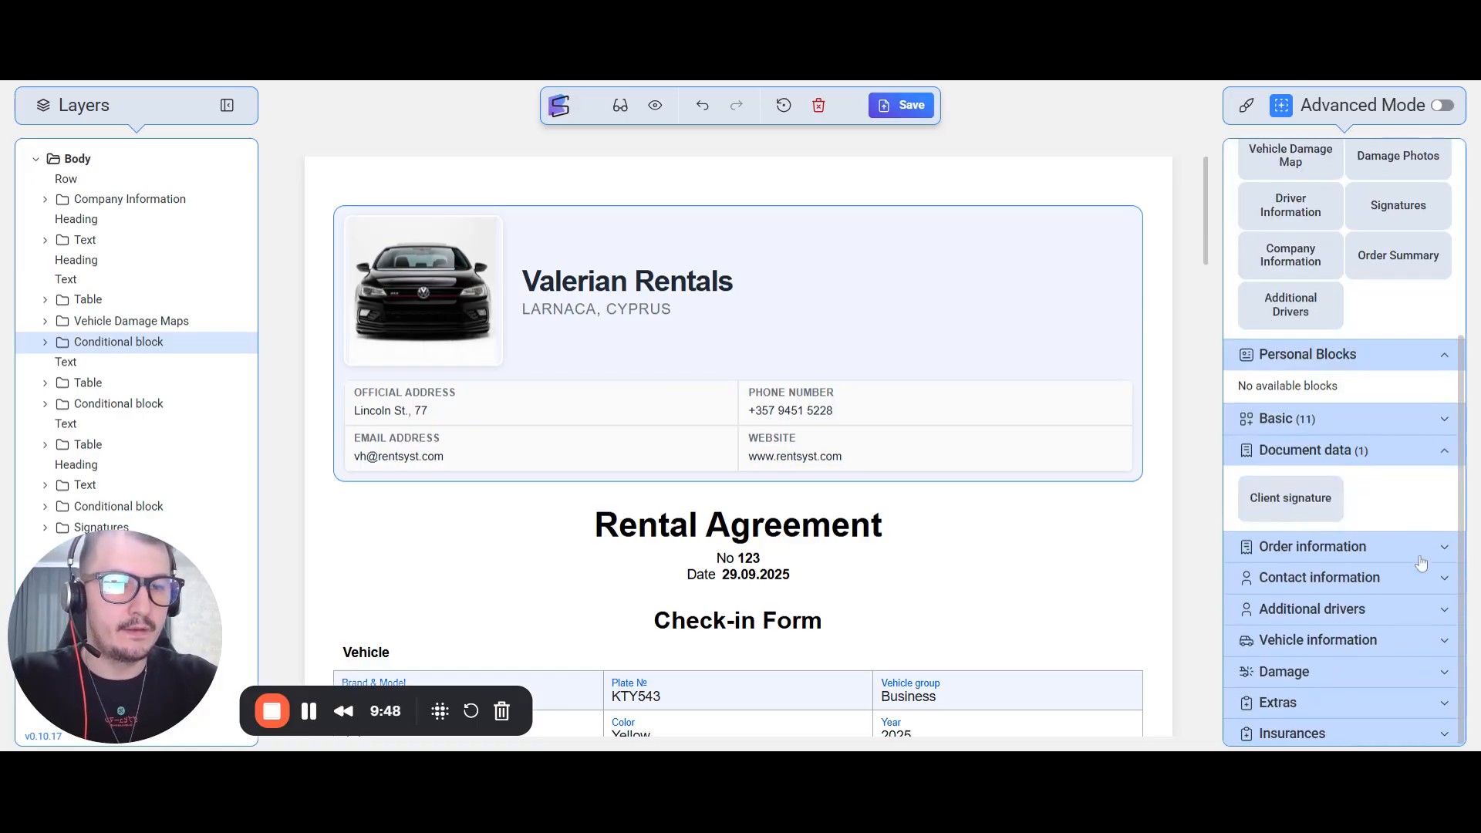
scroll(1358, 517, down, 1)
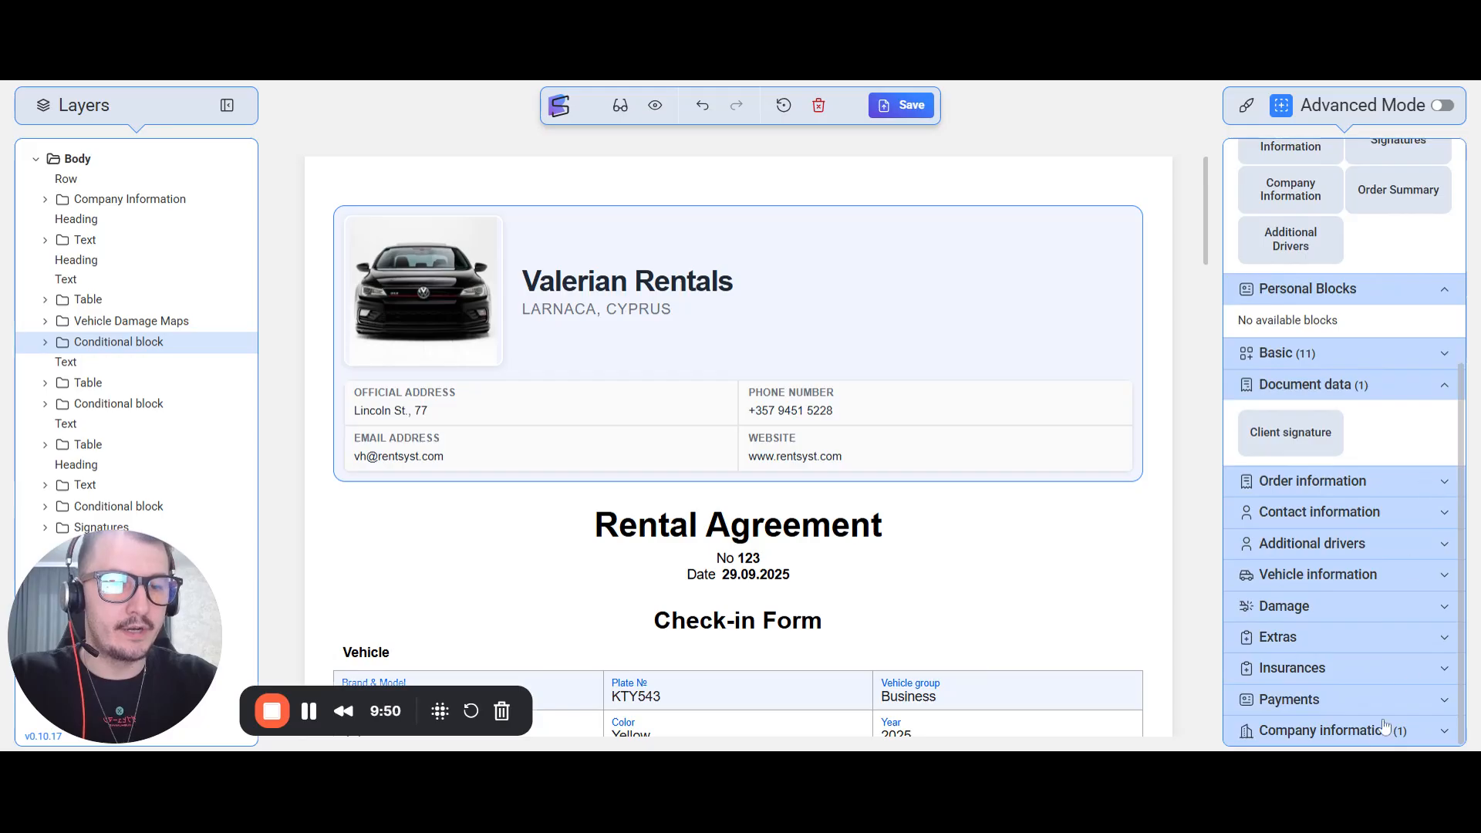
click(1364, 730)
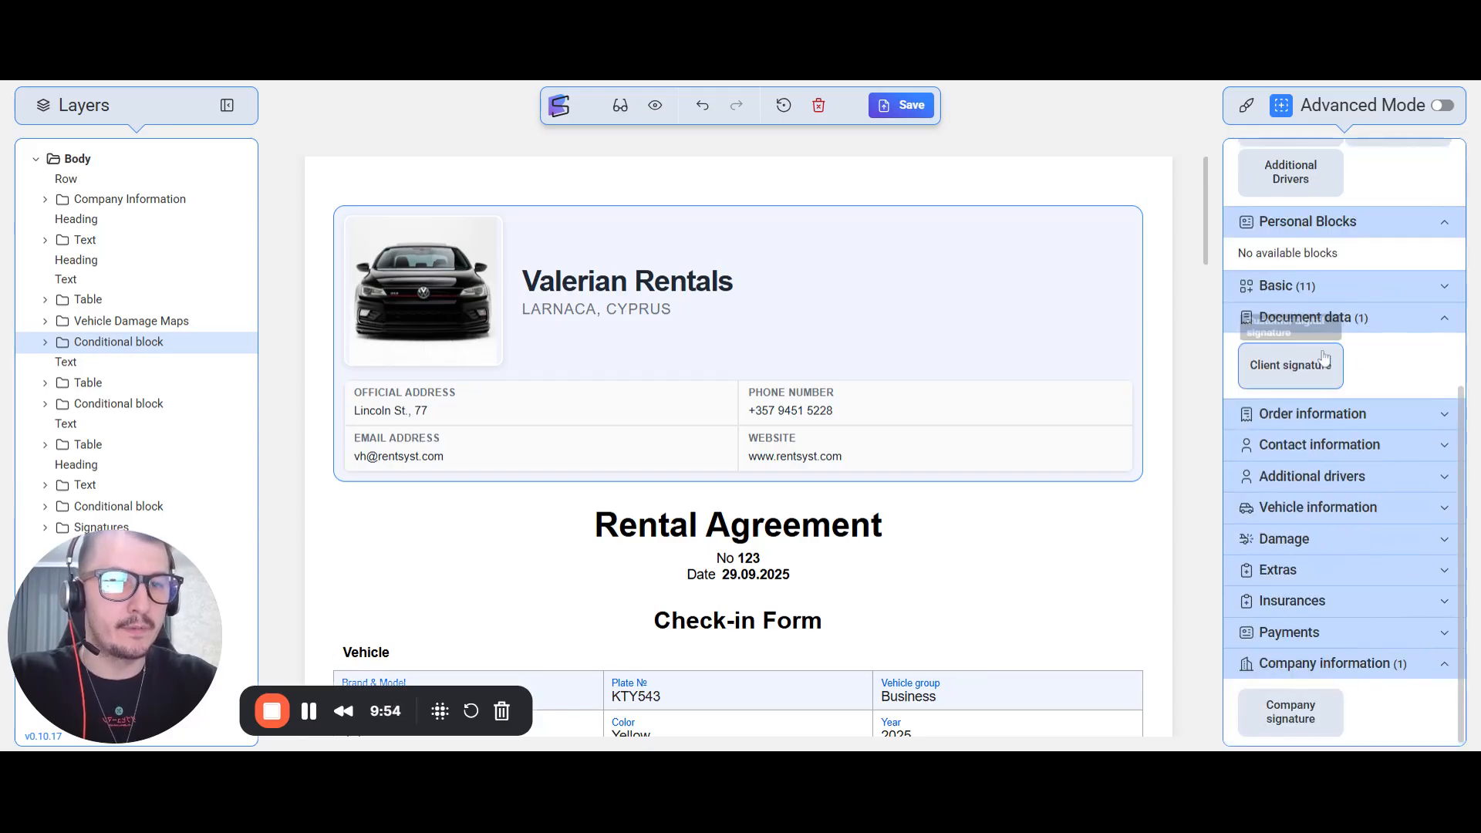
scroll(1422, 377, up, 6)
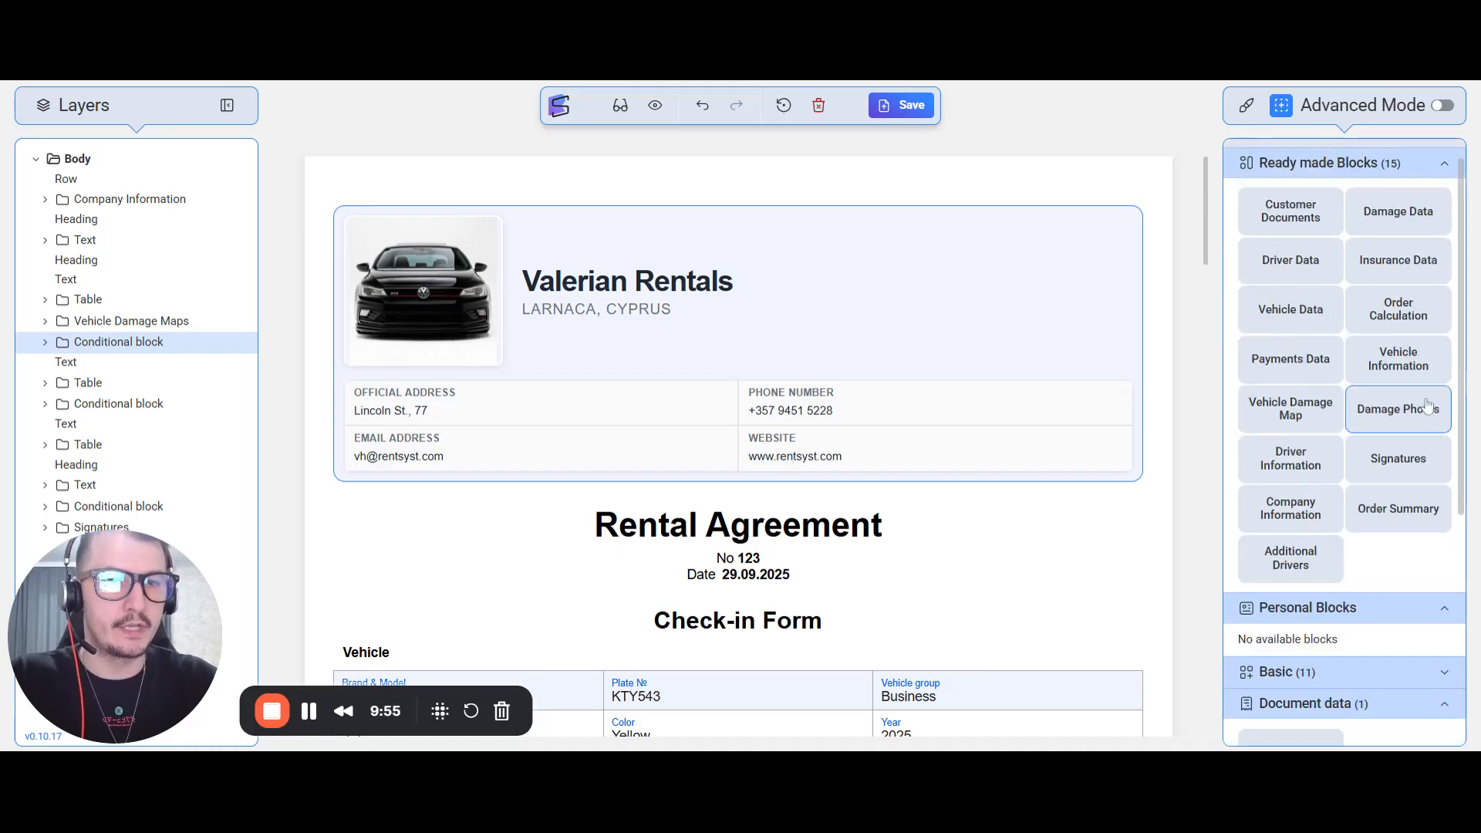
click(1362, 171)
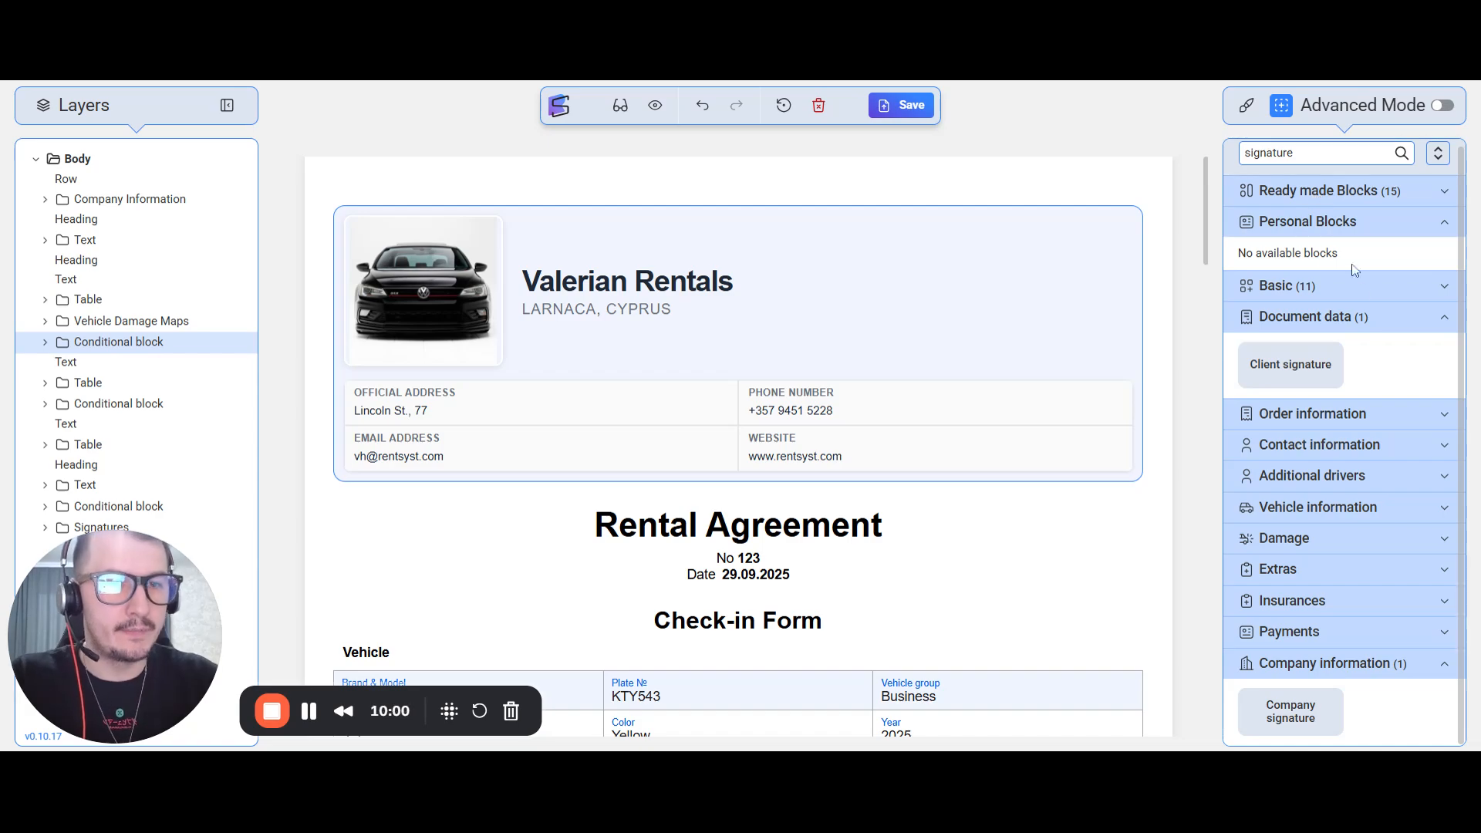
Search the block library for "brand", view the match under Vehicle information, and clear the search
double_click(1333, 146)
key(BackSpace)
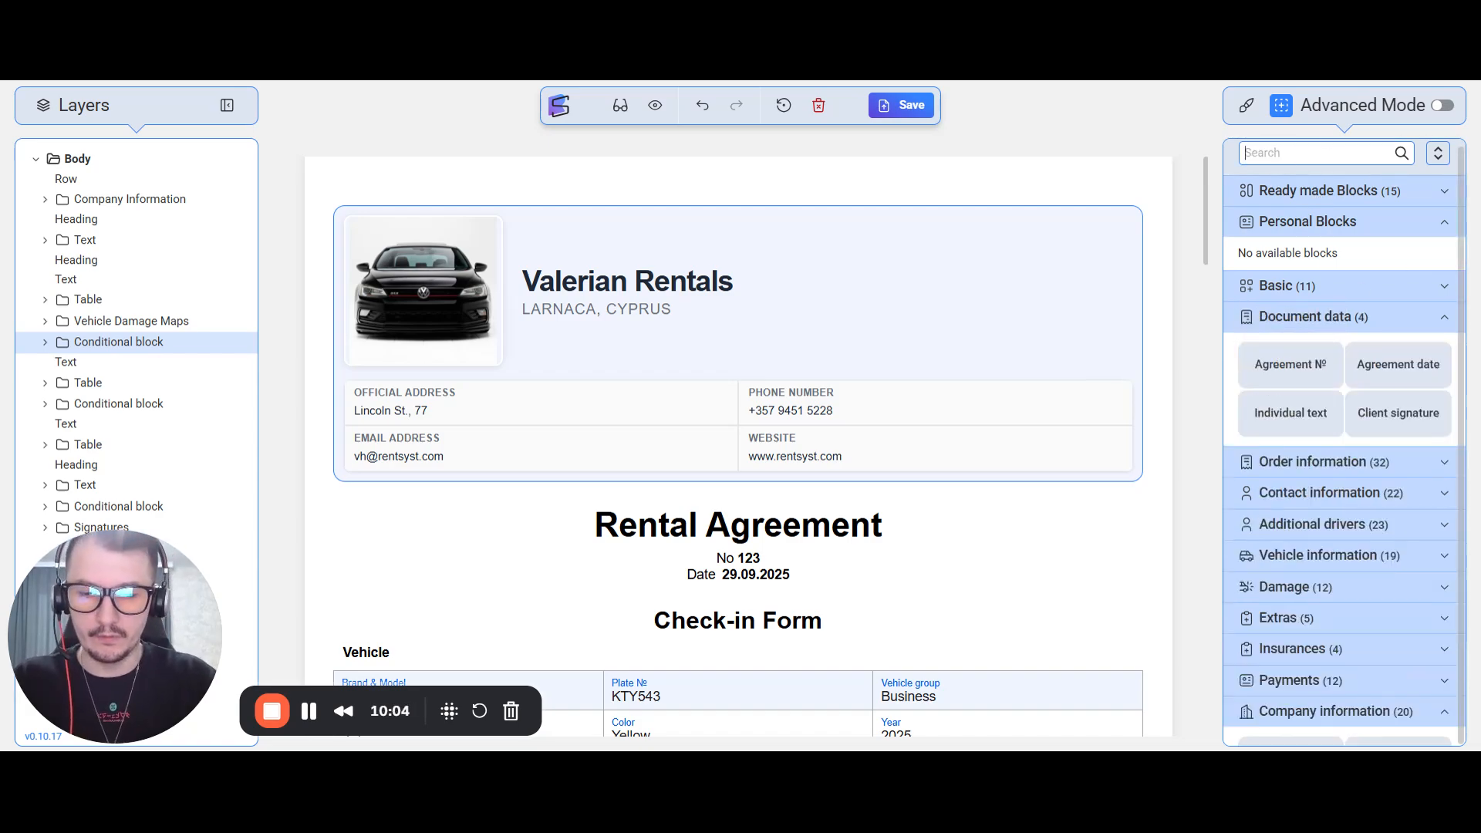
text(brand)
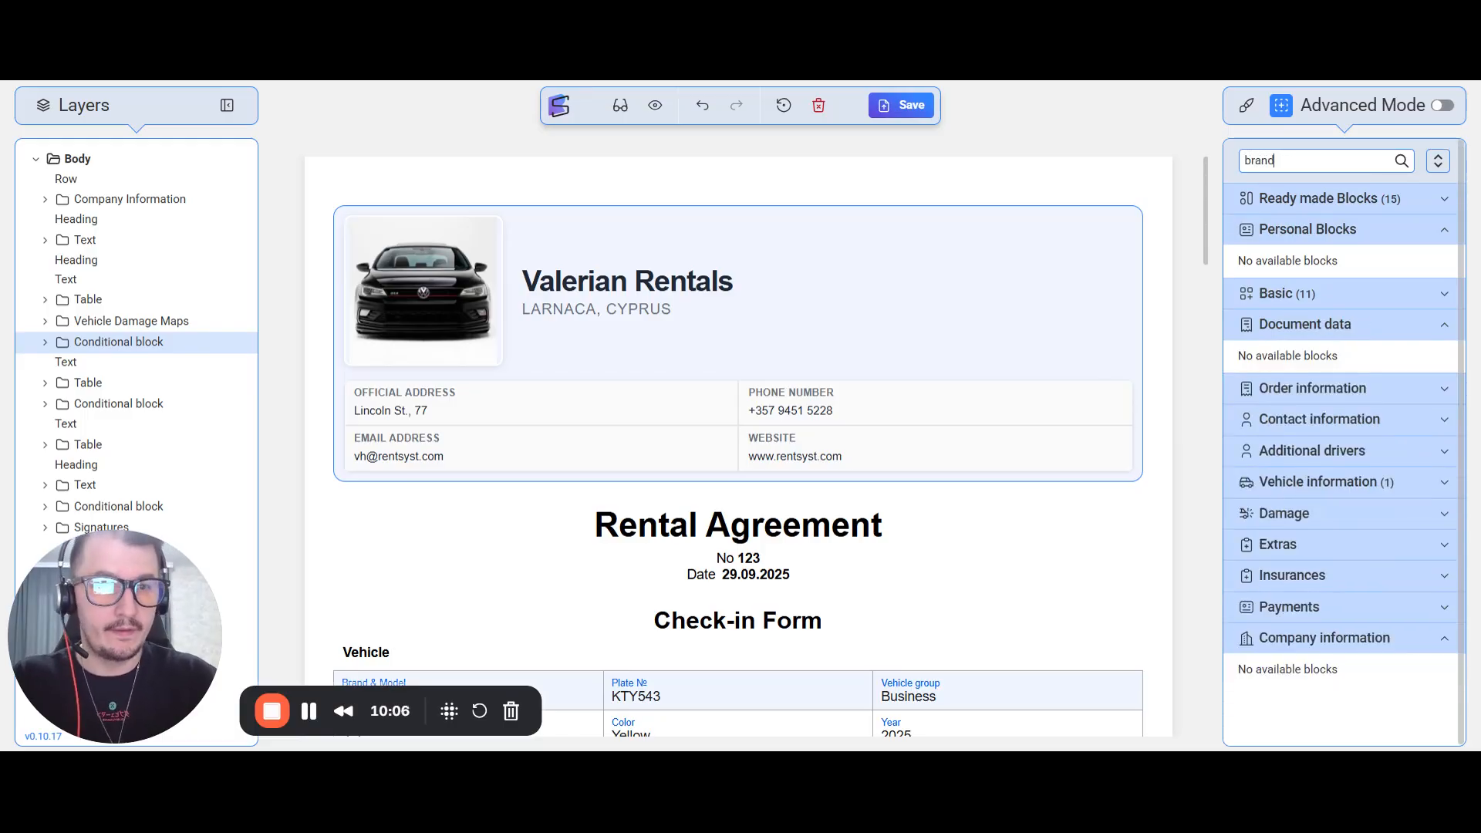
click(1364, 480)
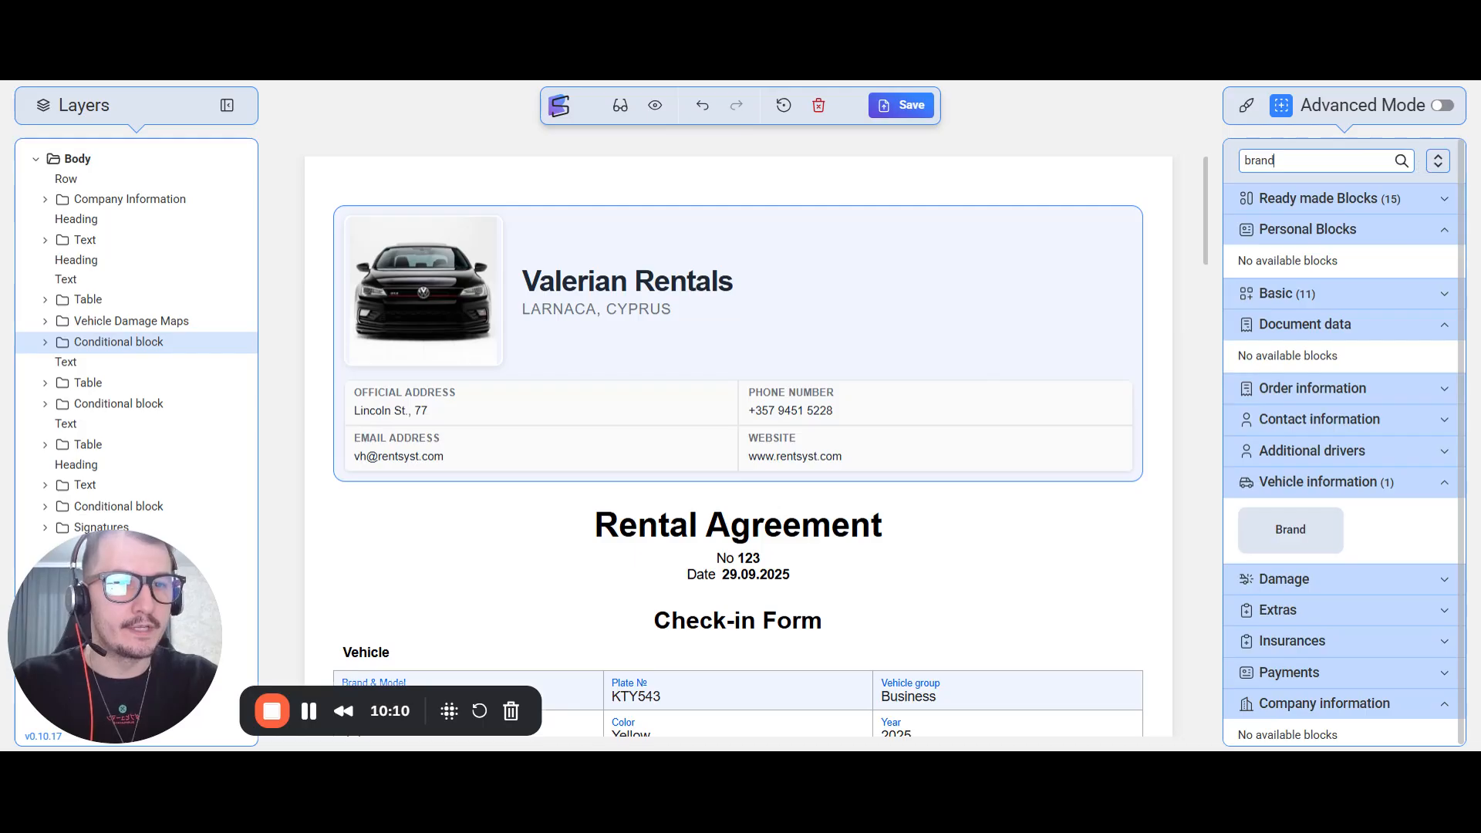
key(ctrl+a)
key(BackSpace)
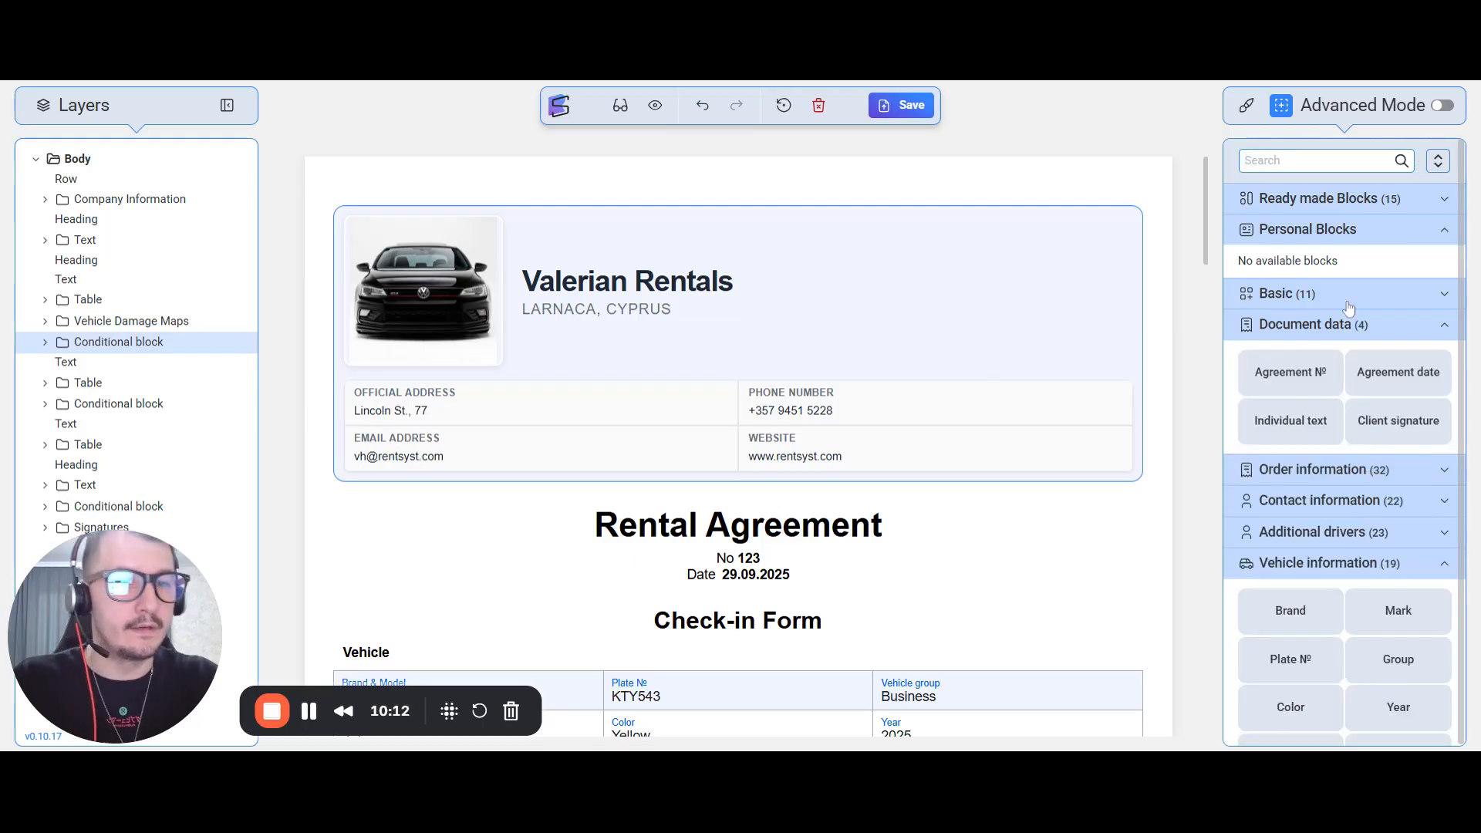
Collapse the Document data, Vehicle information and Company information categories, and expand Ready made Blocks in the block library
click(1351, 324)
click(1346, 450)
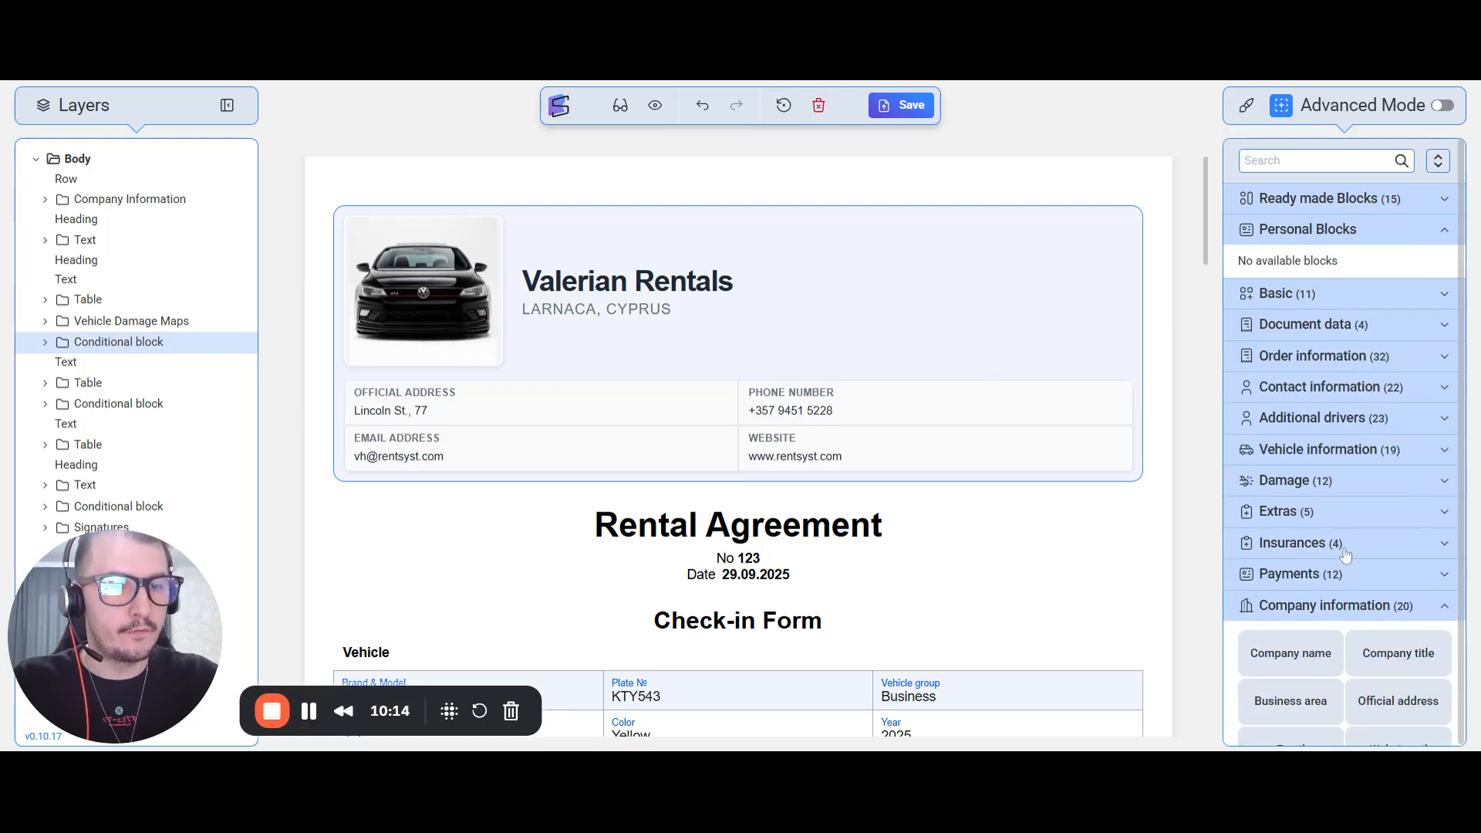
click(1339, 605)
click(1341, 200)
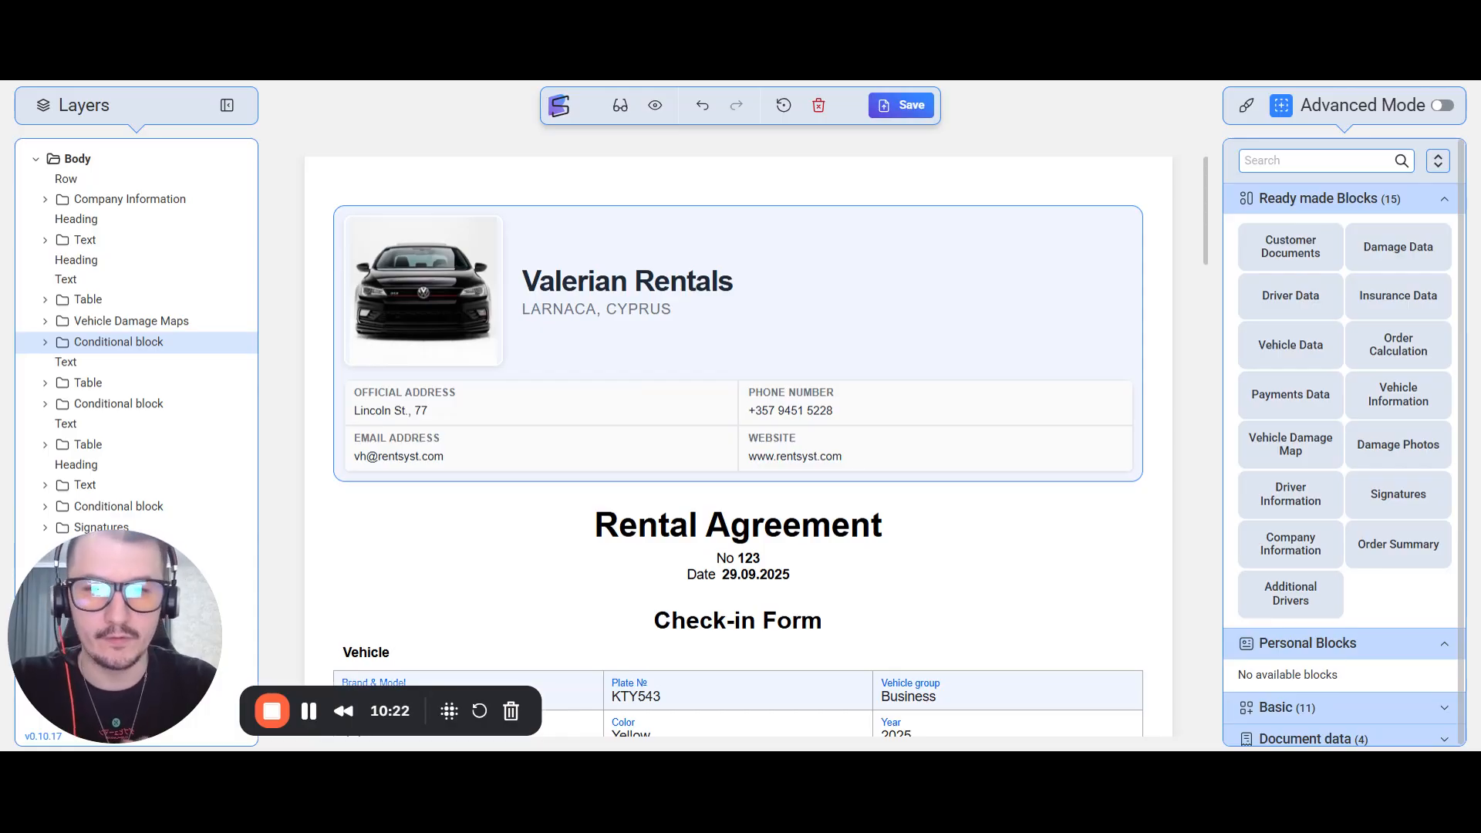
Clear the template and place the ready-made Company Information block on the empty page
click(819, 105)
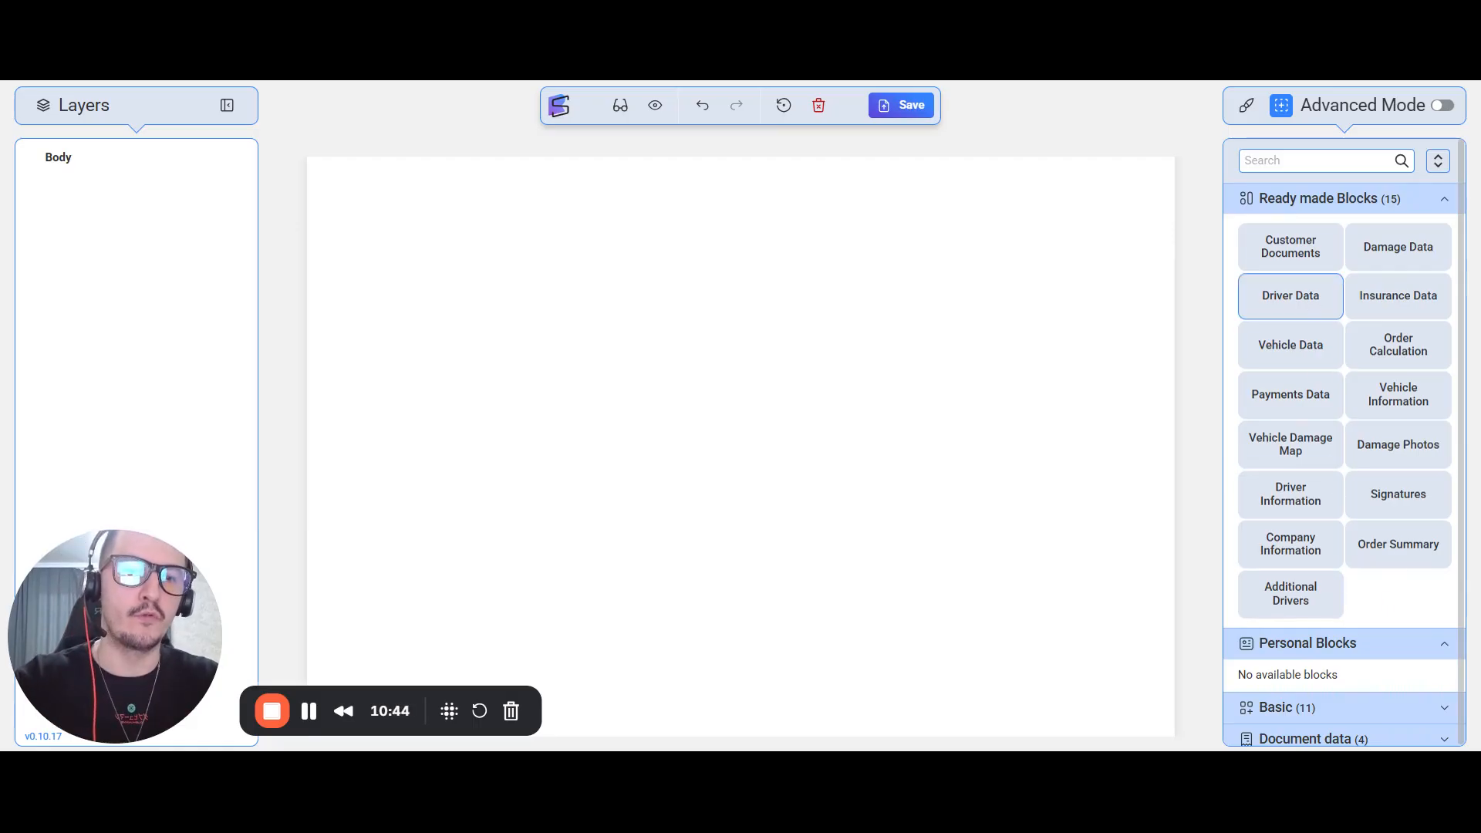
click(1289, 561)
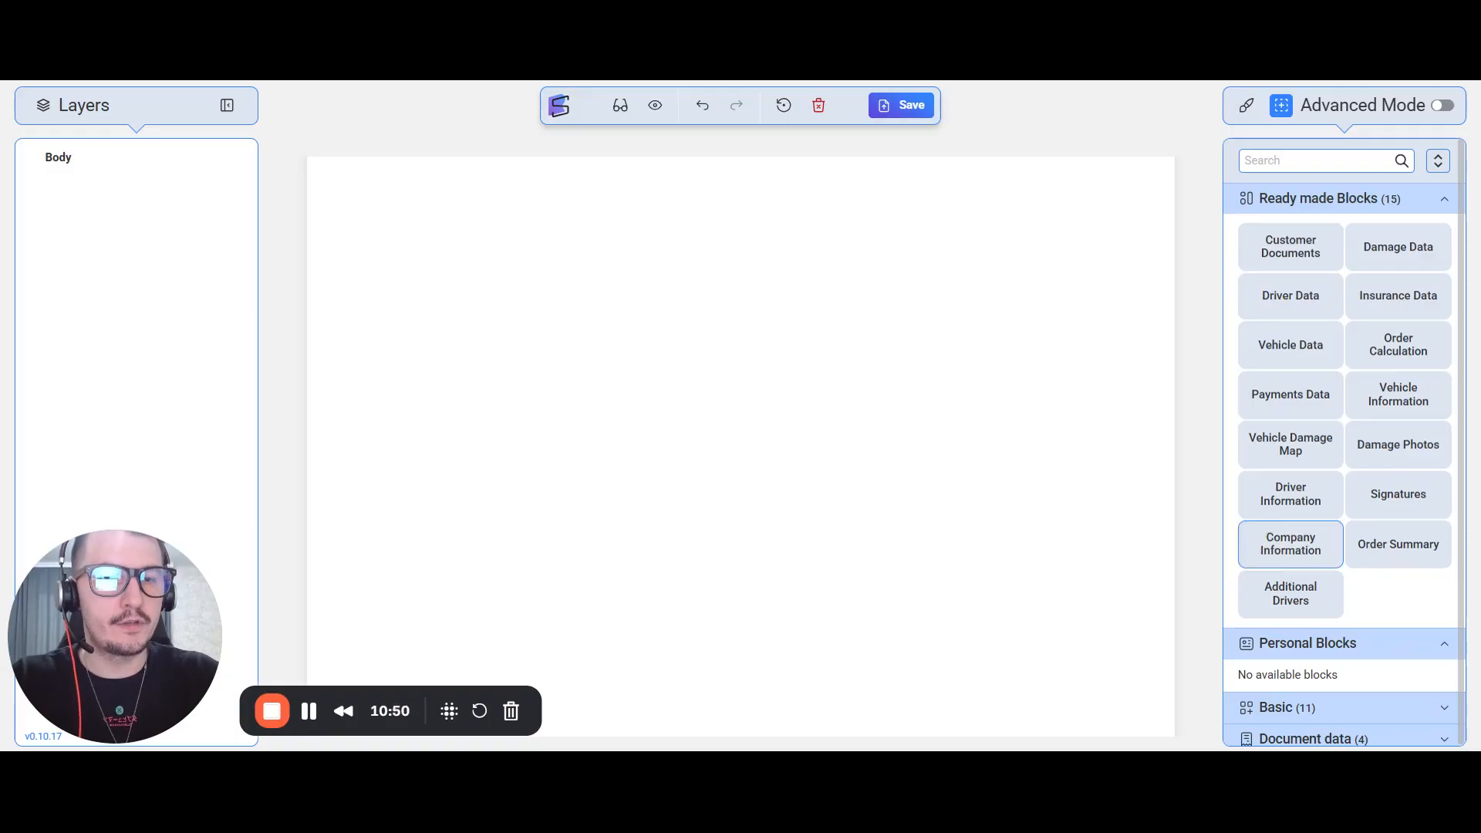
click(1293, 554)
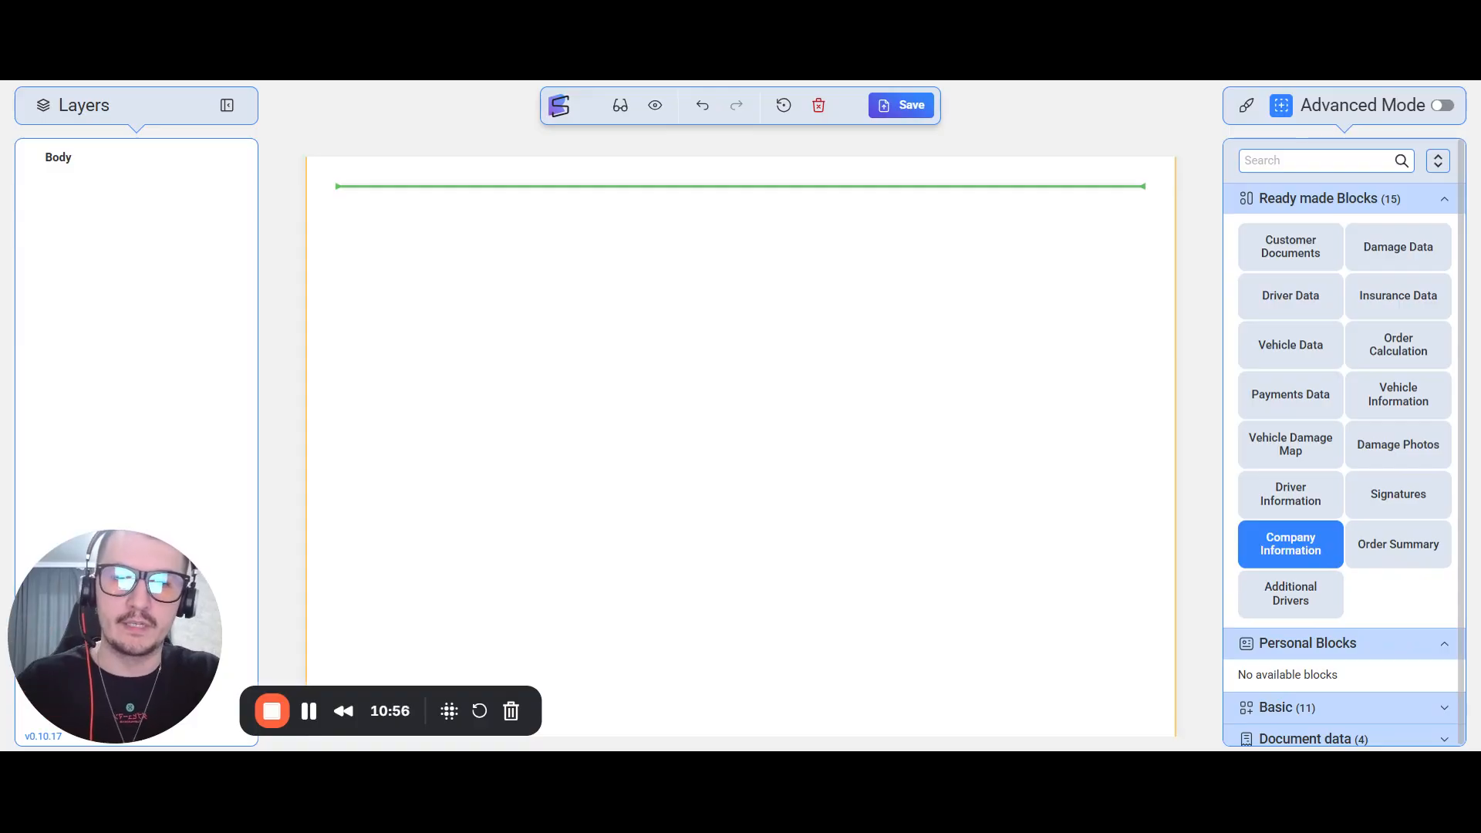
drag(1291, 545, 740, 267)
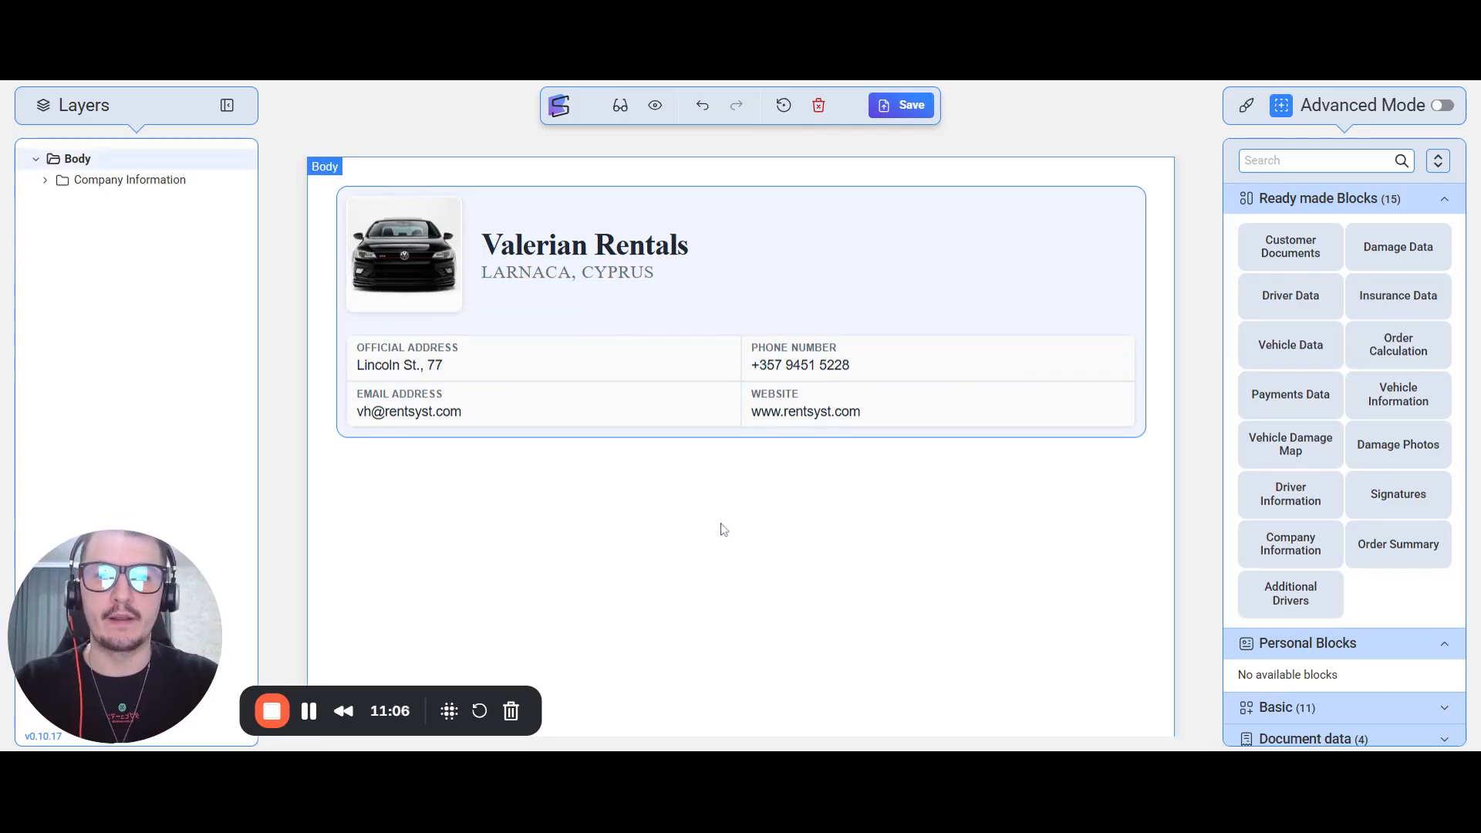
Toggle the element outlines on and off, and enlarge the company logo inside the Company Information block
click(620, 105)
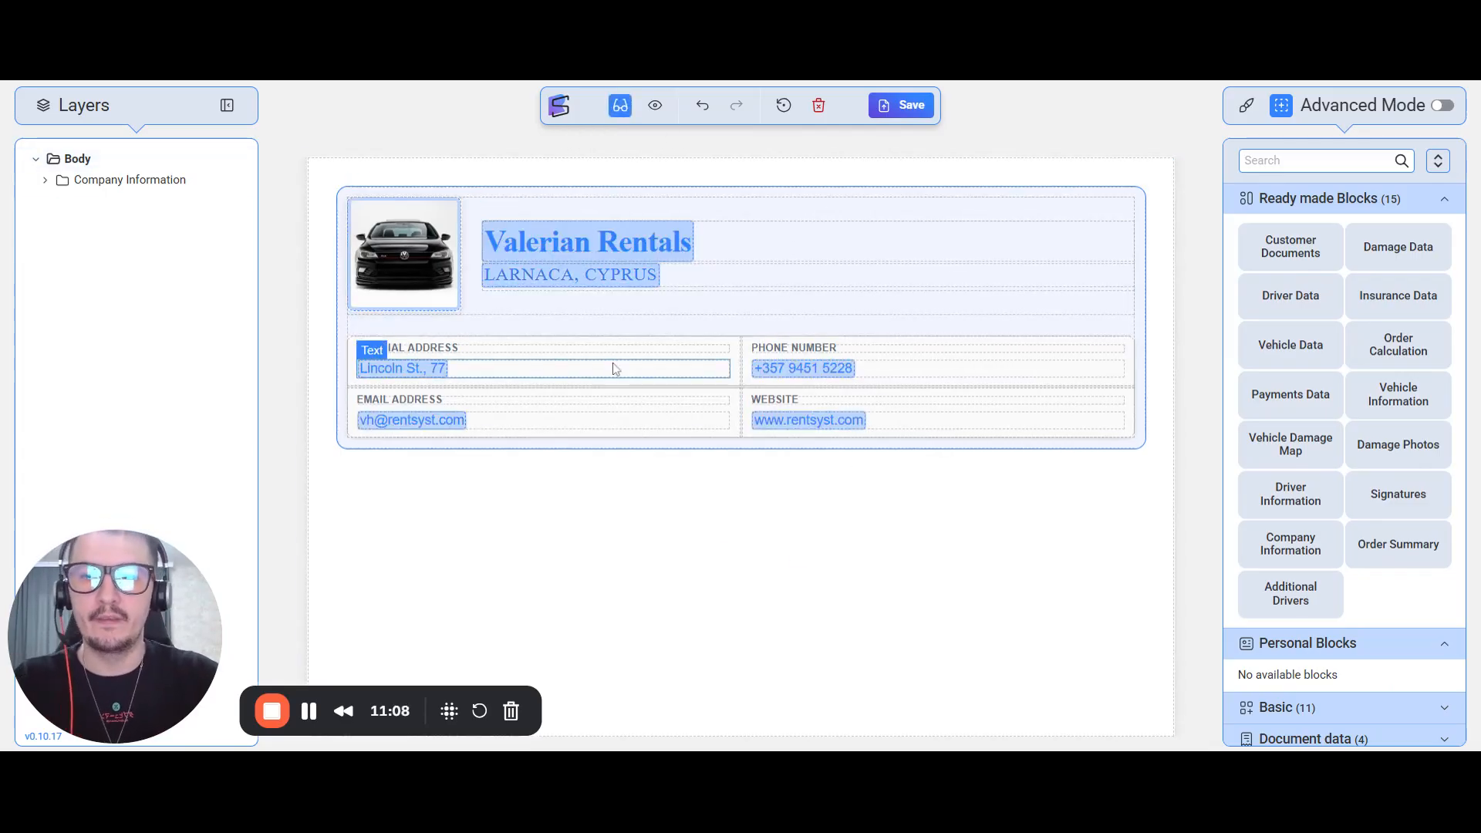
click(620, 104)
click(441, 287)
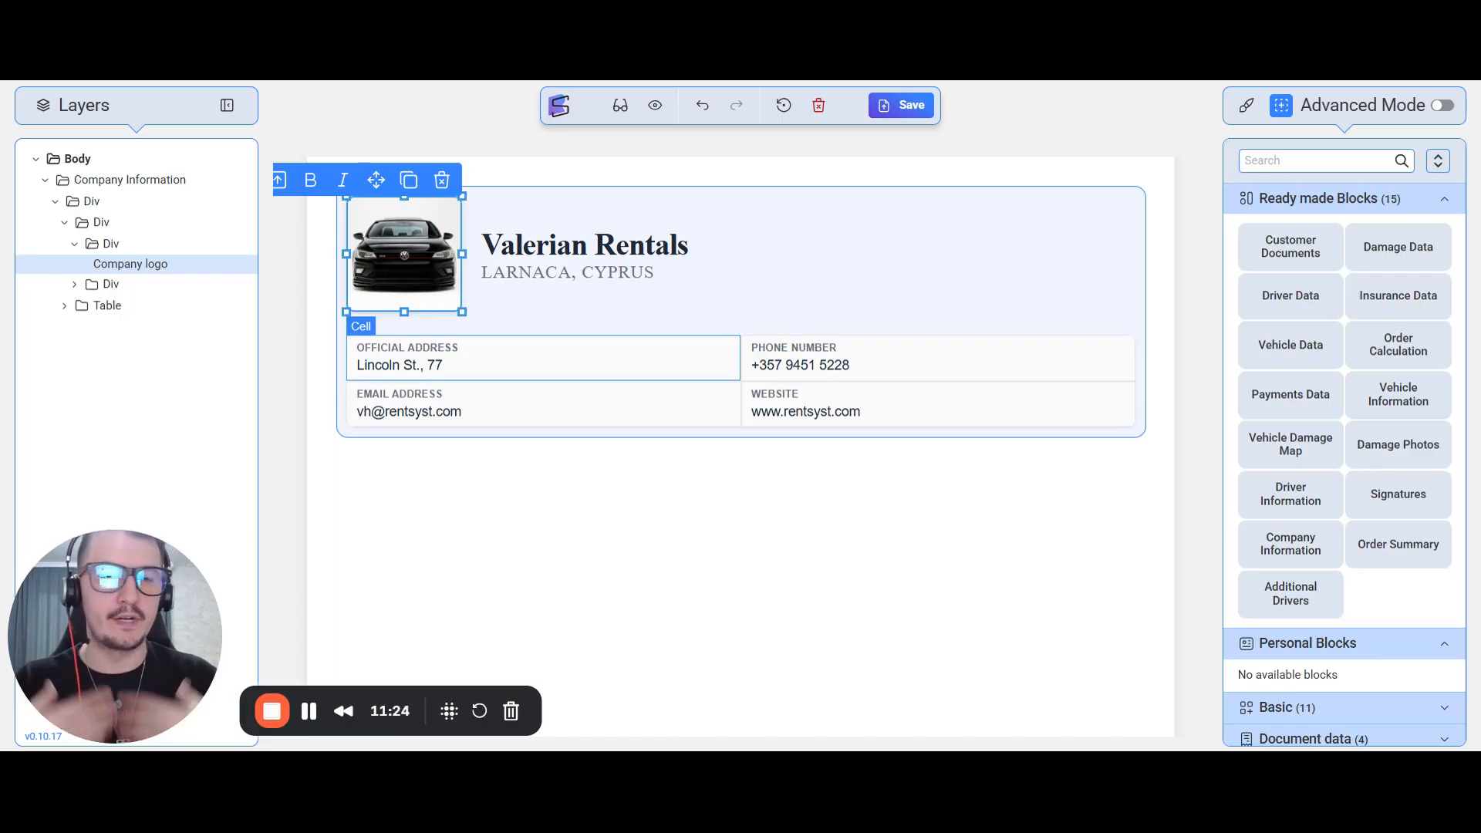
drag(462, 312, 551, 398)
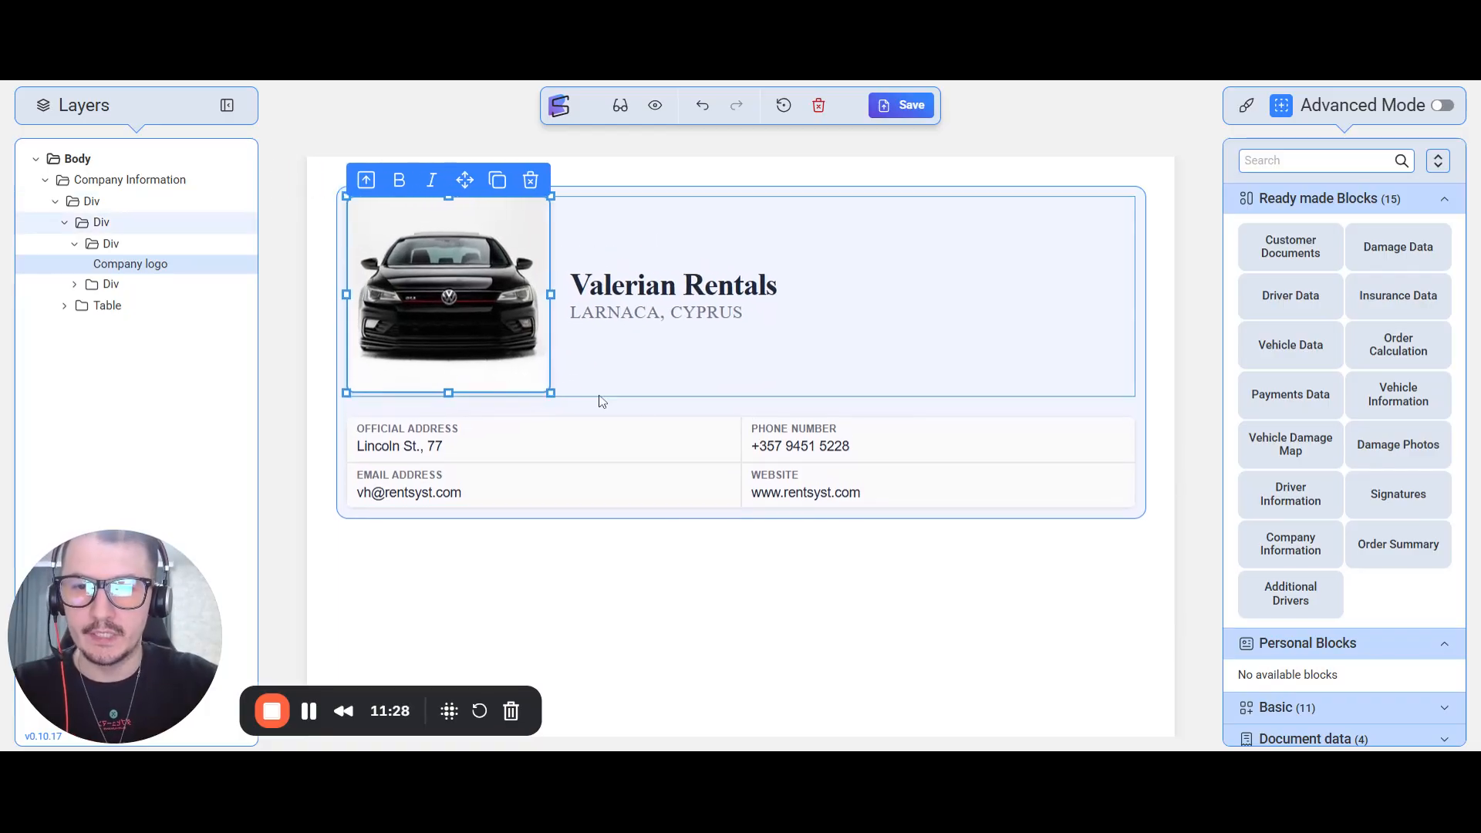
click(834, 590)
click(480, 292)
click(665, 556)
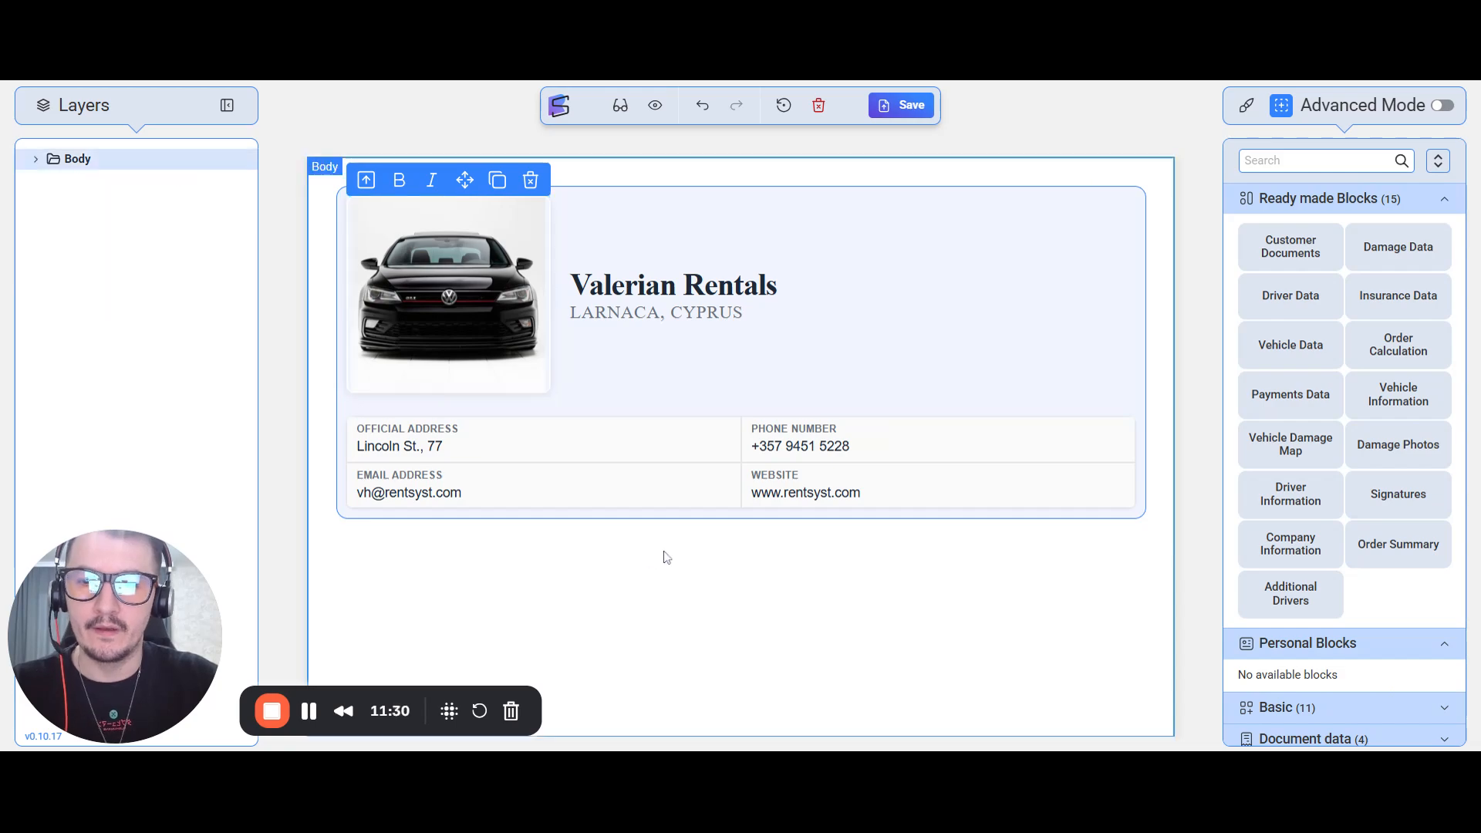
Add a separate Company logo block from the Company information category below the Company Information block
click(1345, 211)
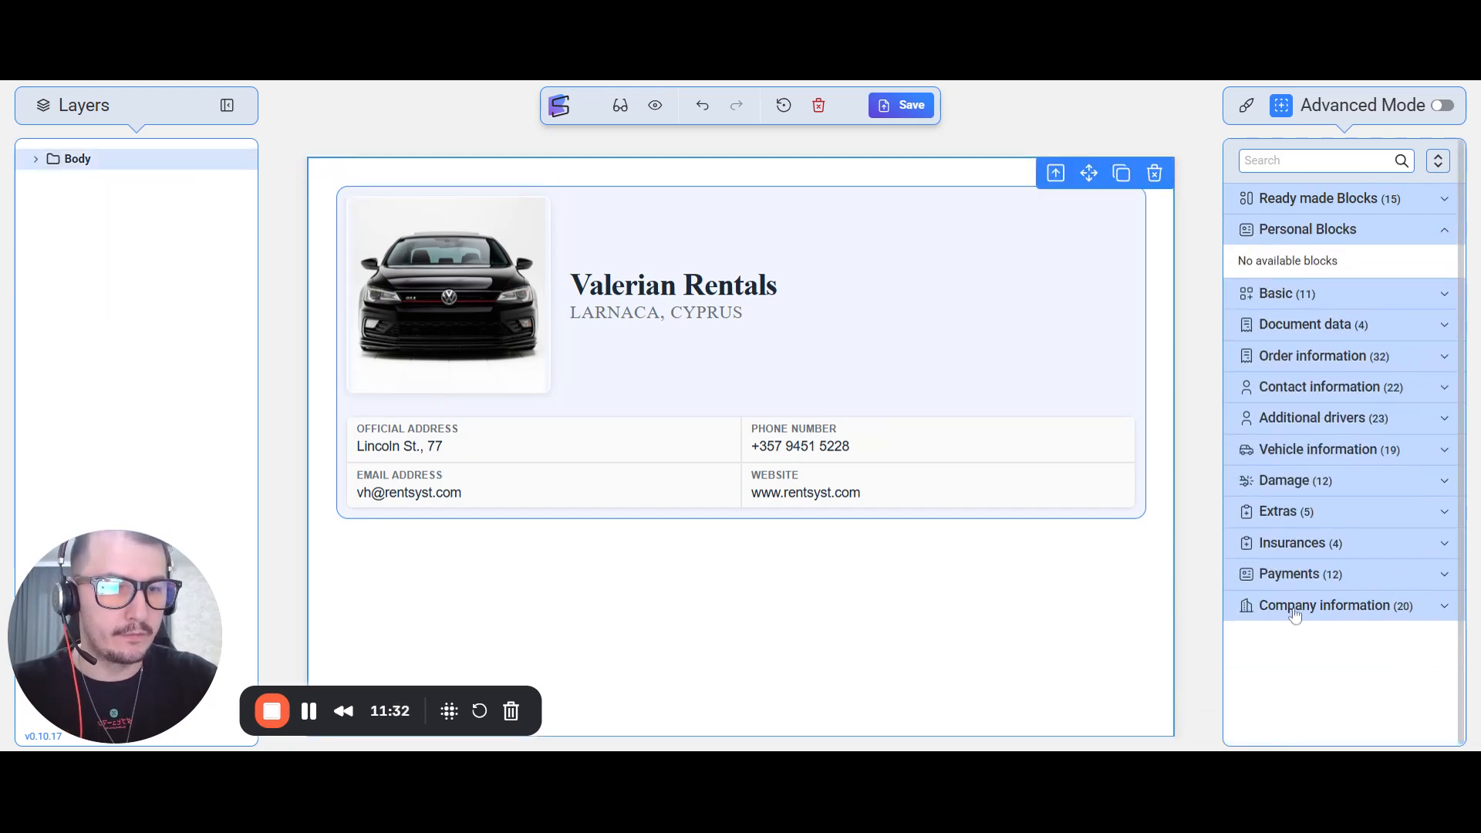
click(1295, 607)
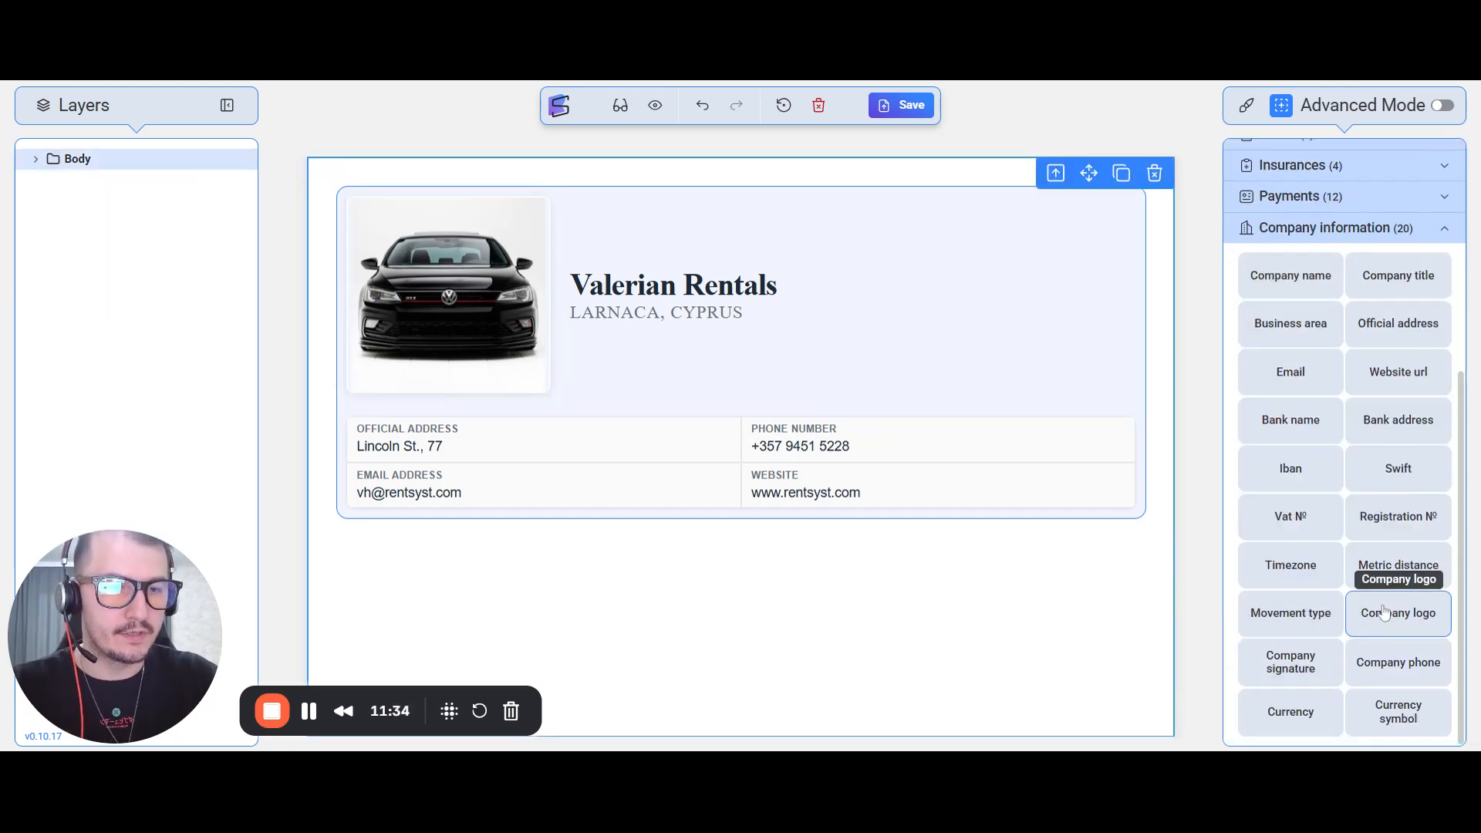
drag(1385, 612, 704, 569)
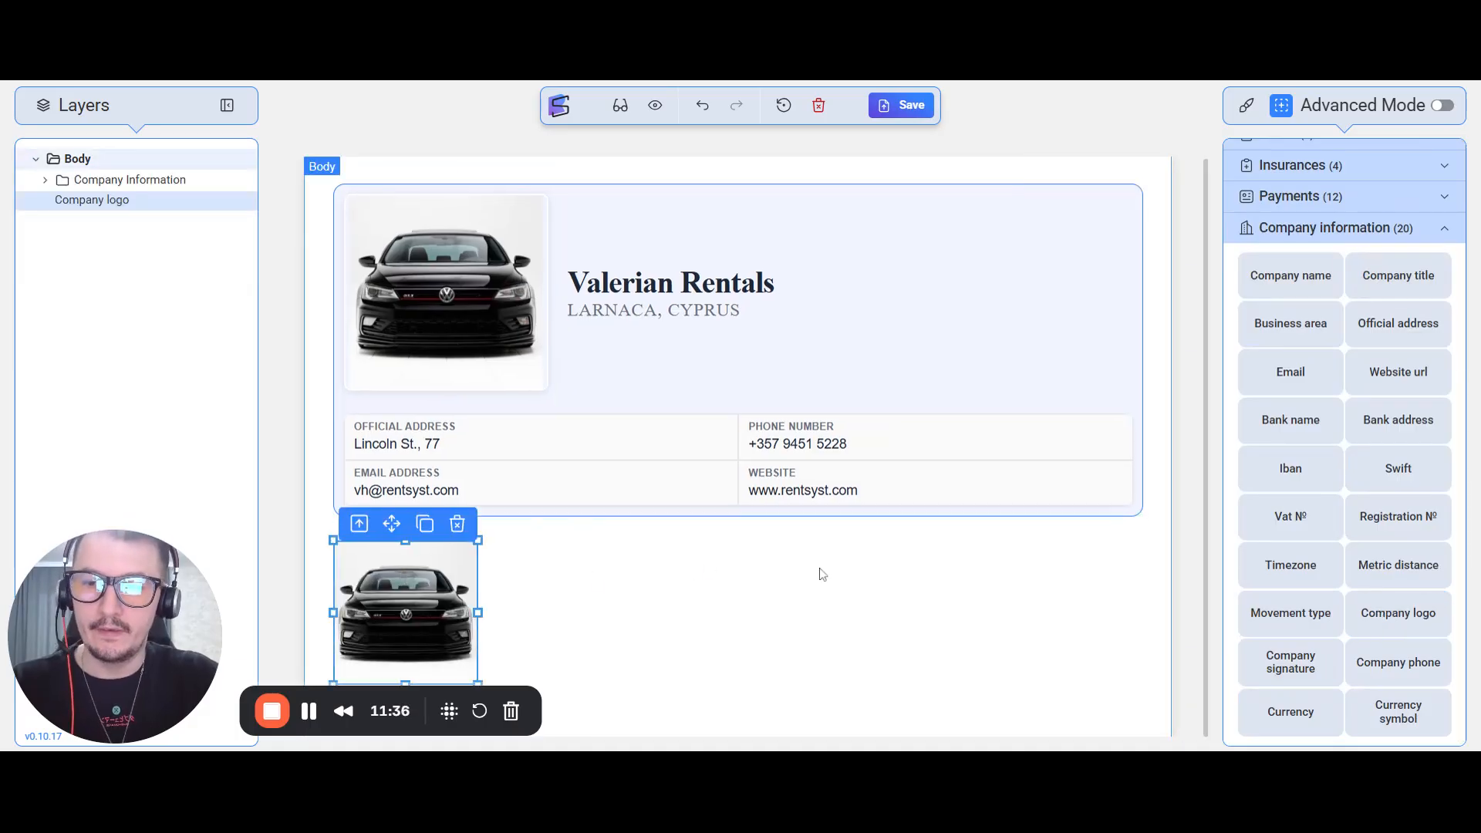
Try the Default and Rounded shapes on the separate company logo, and delete that logo from the page
click(1247, 108)
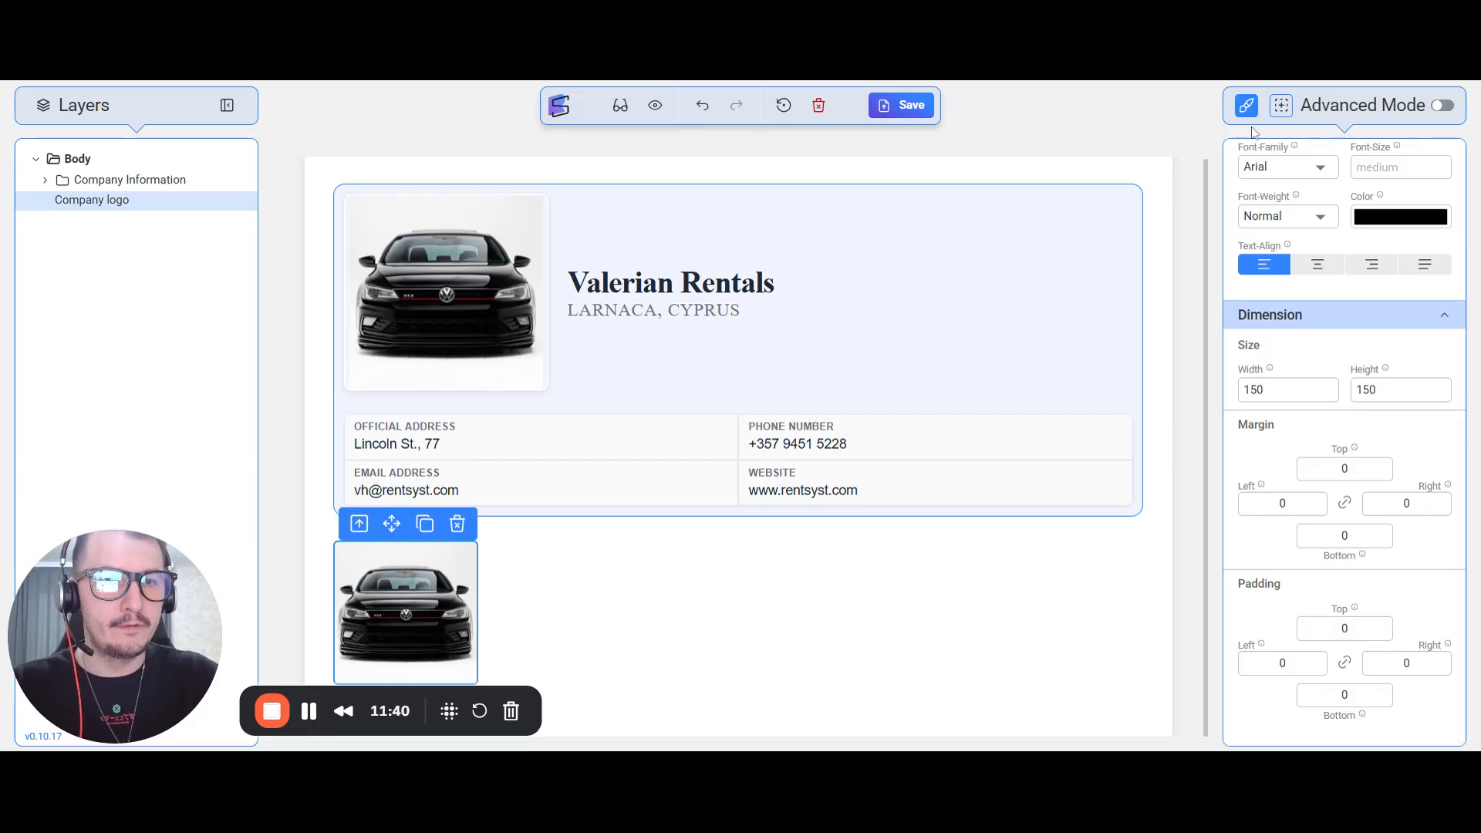
scroll(1313, 179, up, 2)
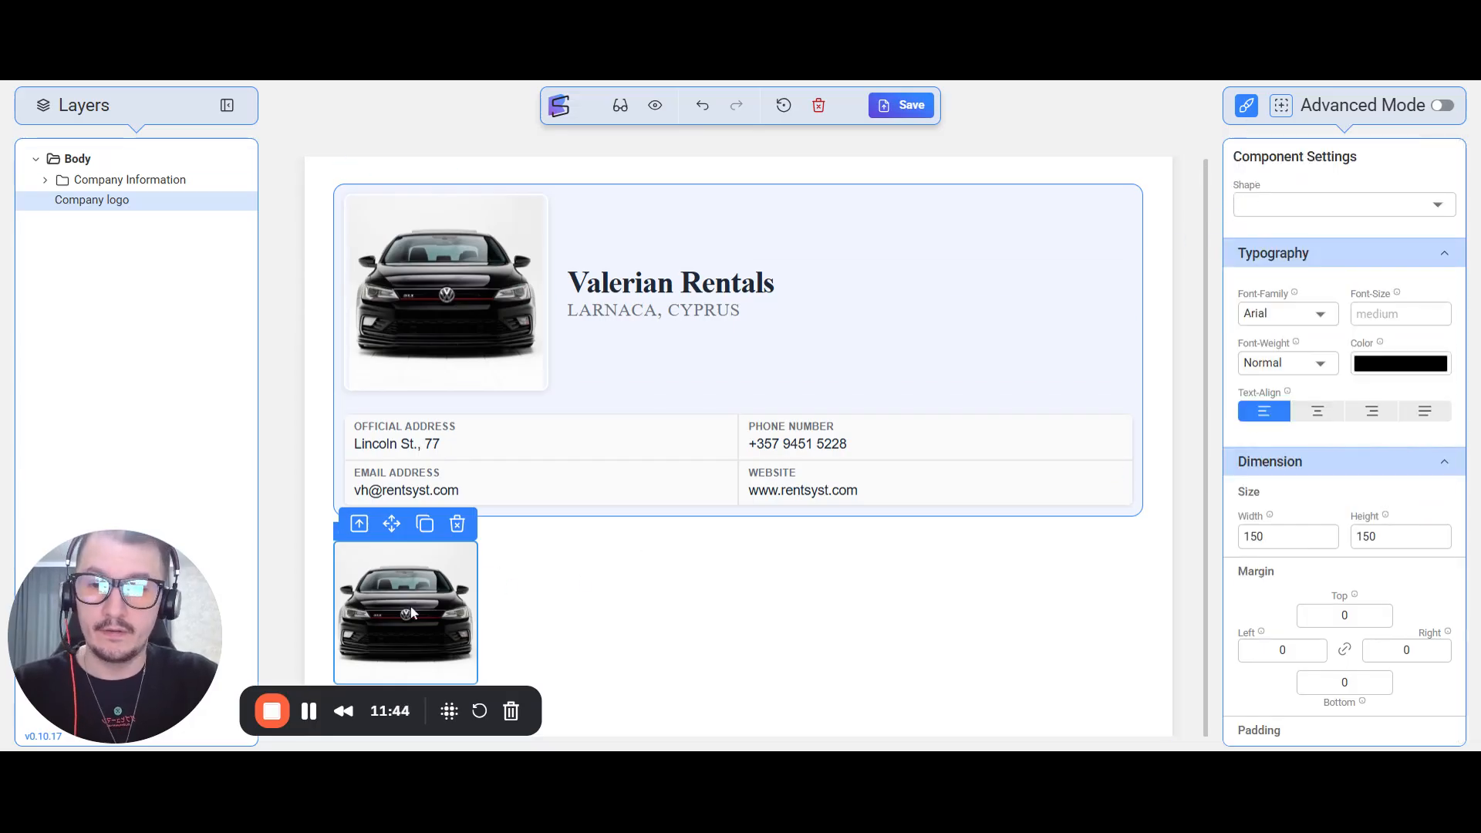
click(1277, 206)
click(1269, 234)
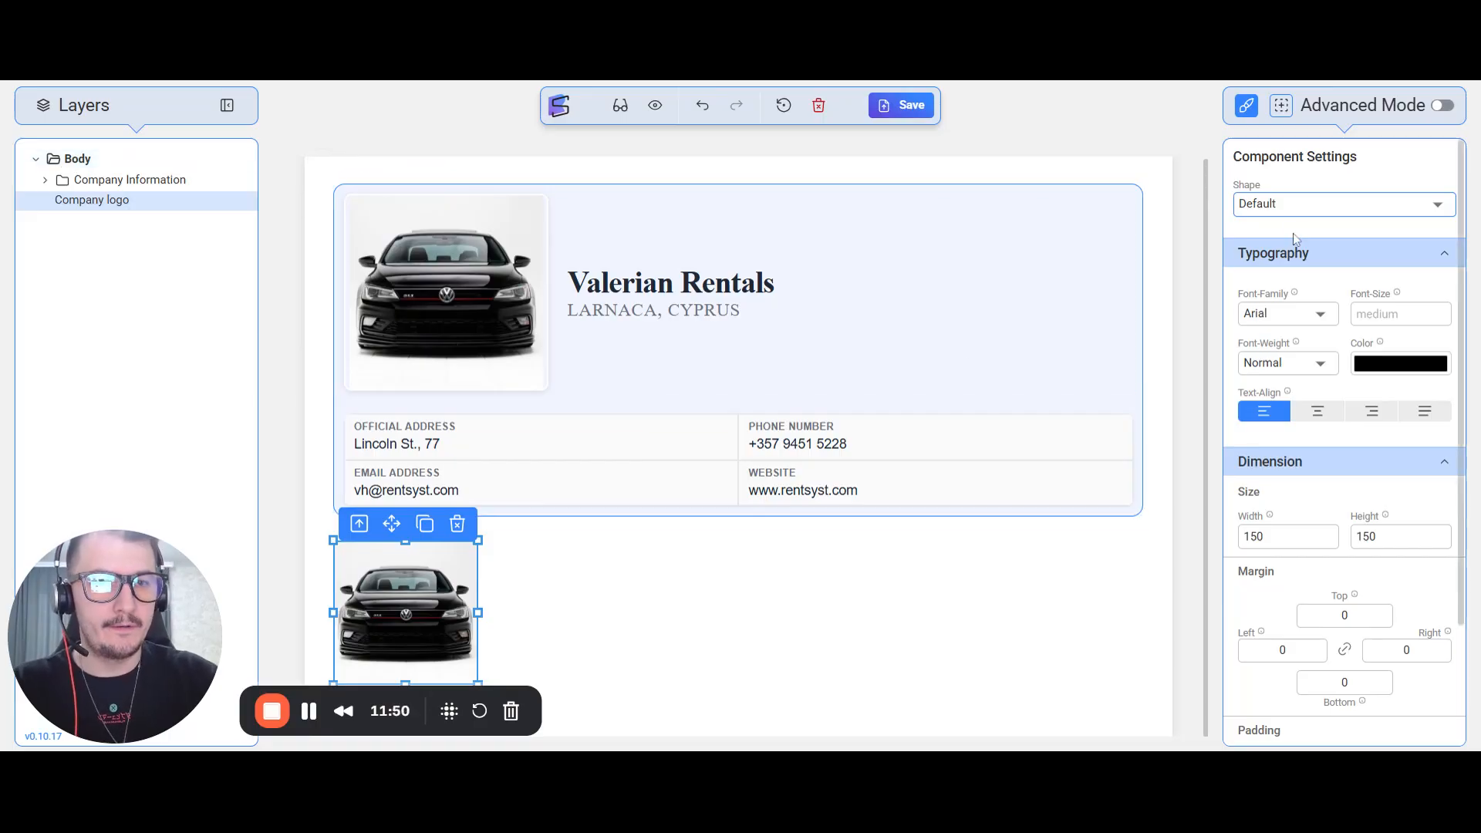
click(1279, 206)
click(1295, 259)
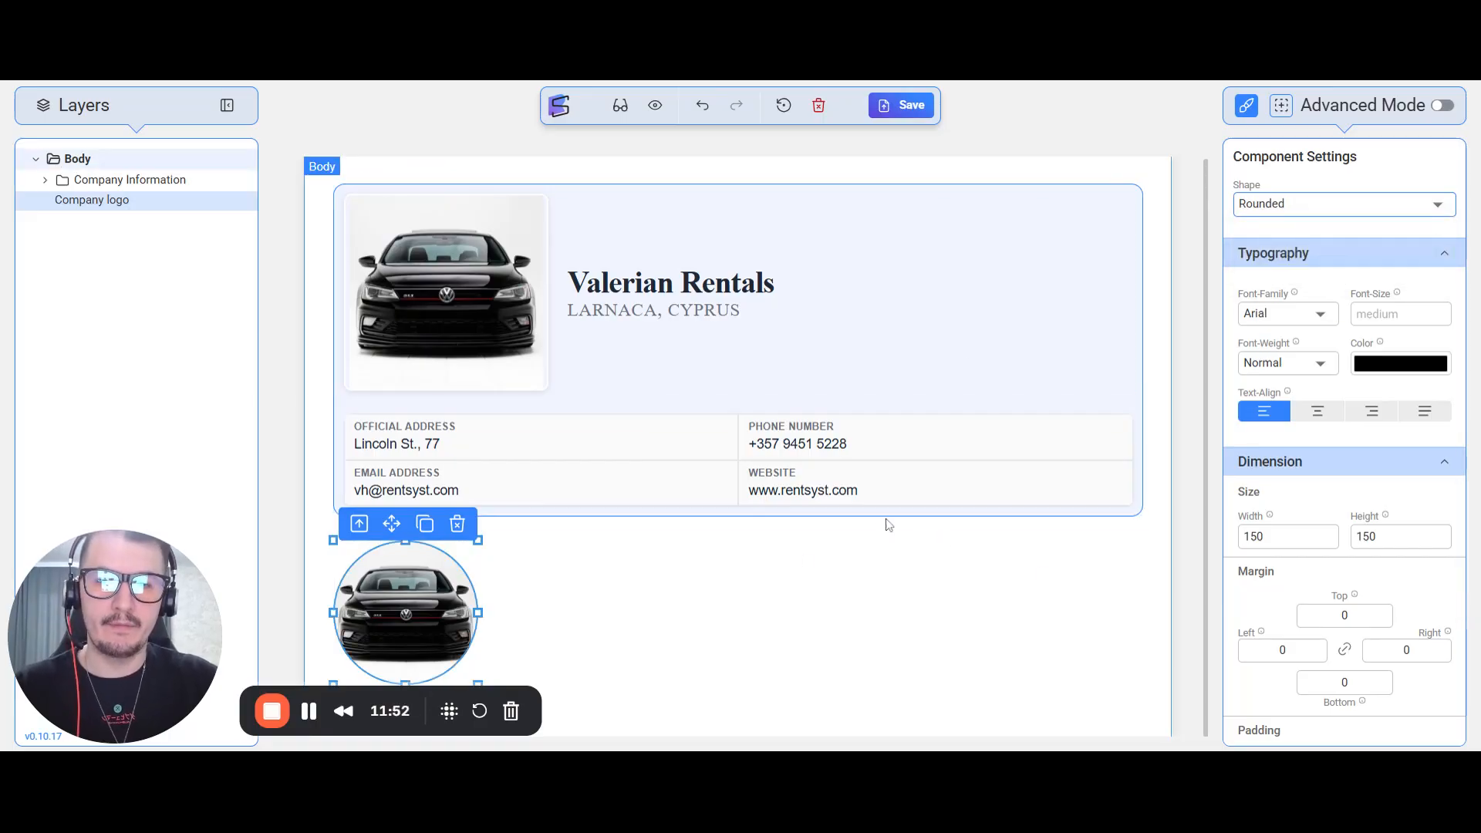
click(778, 606)
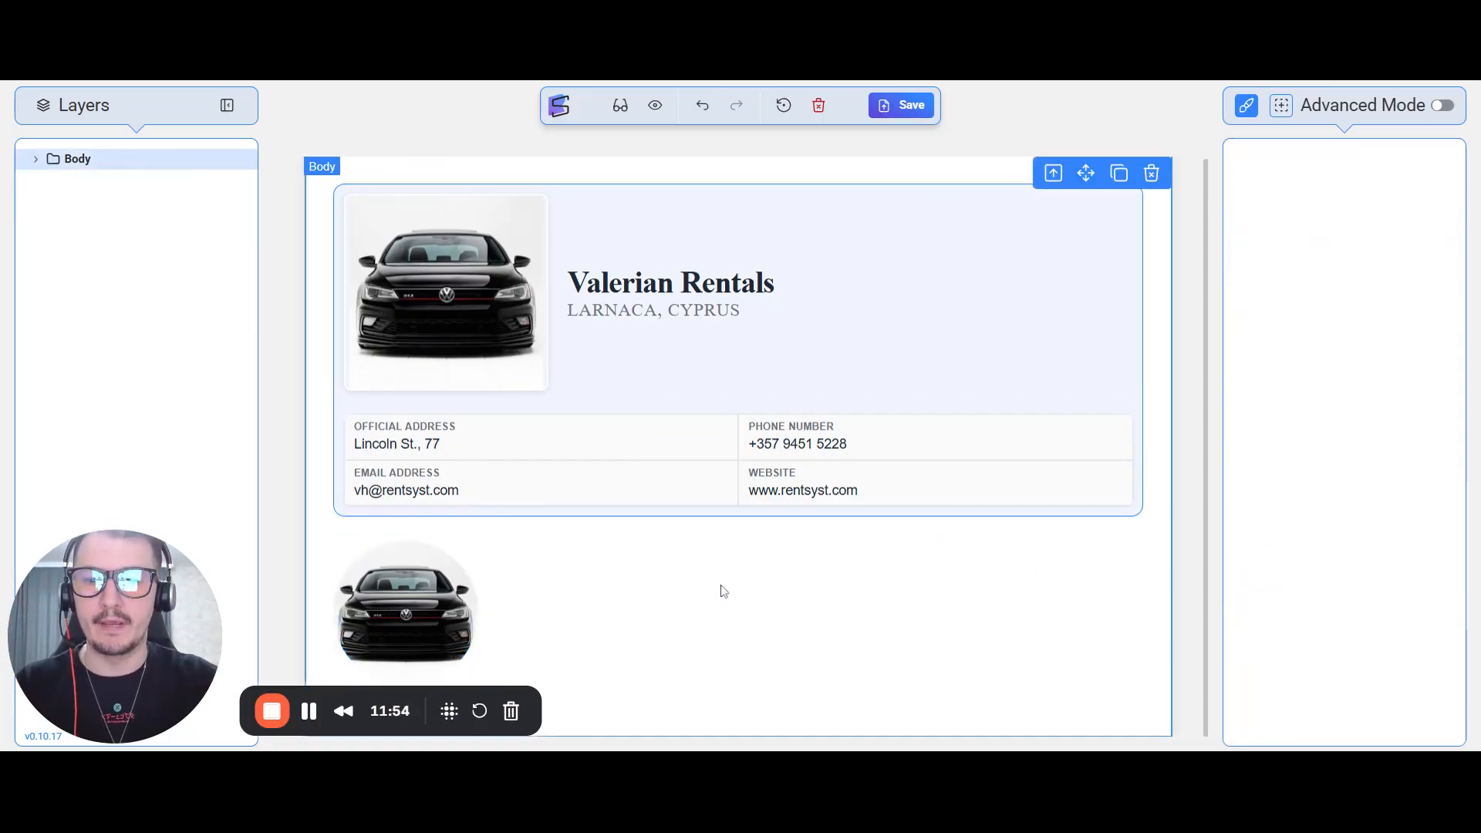
click(418, 618)
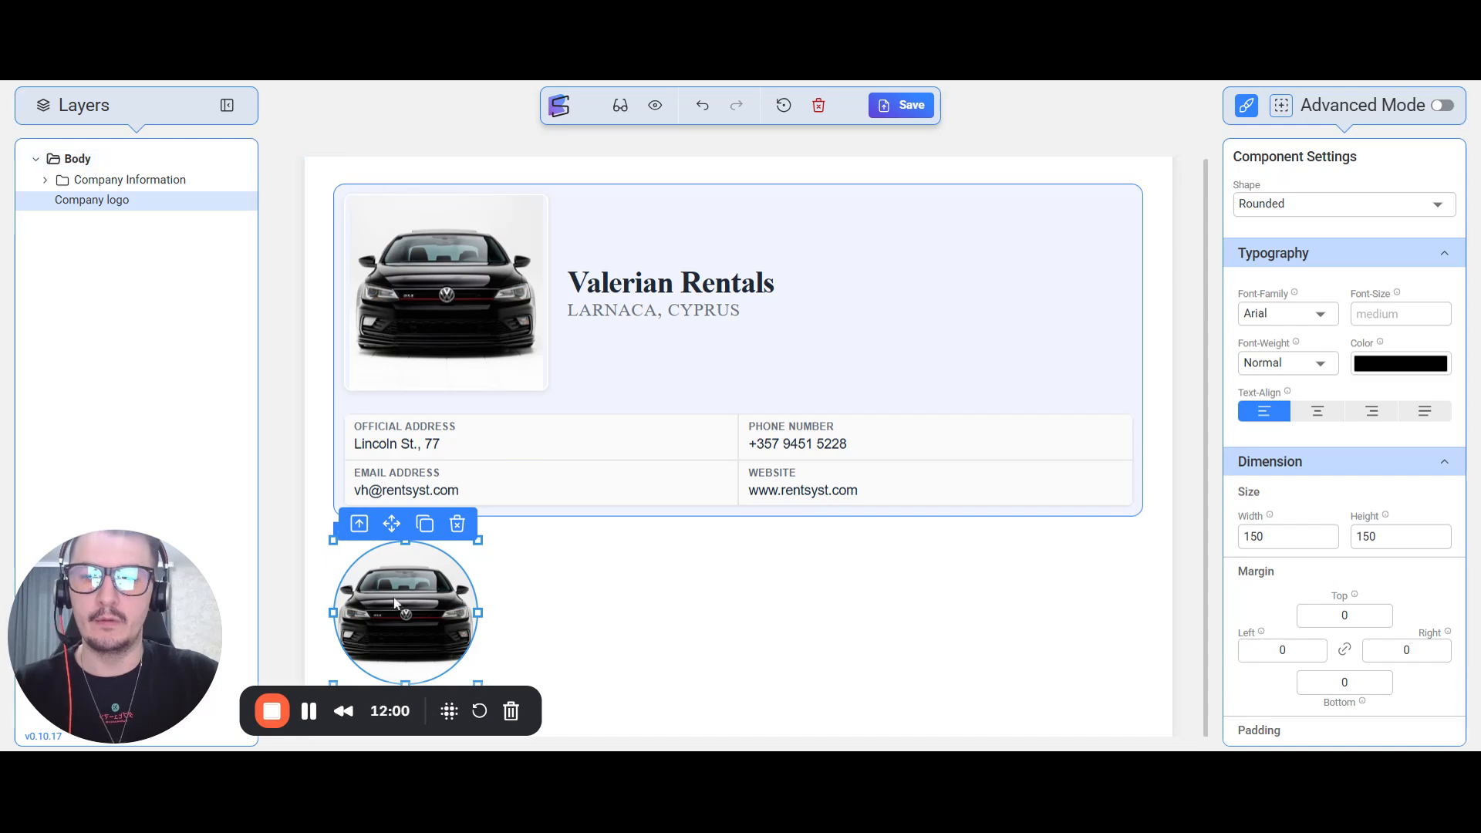
click(457, 524)
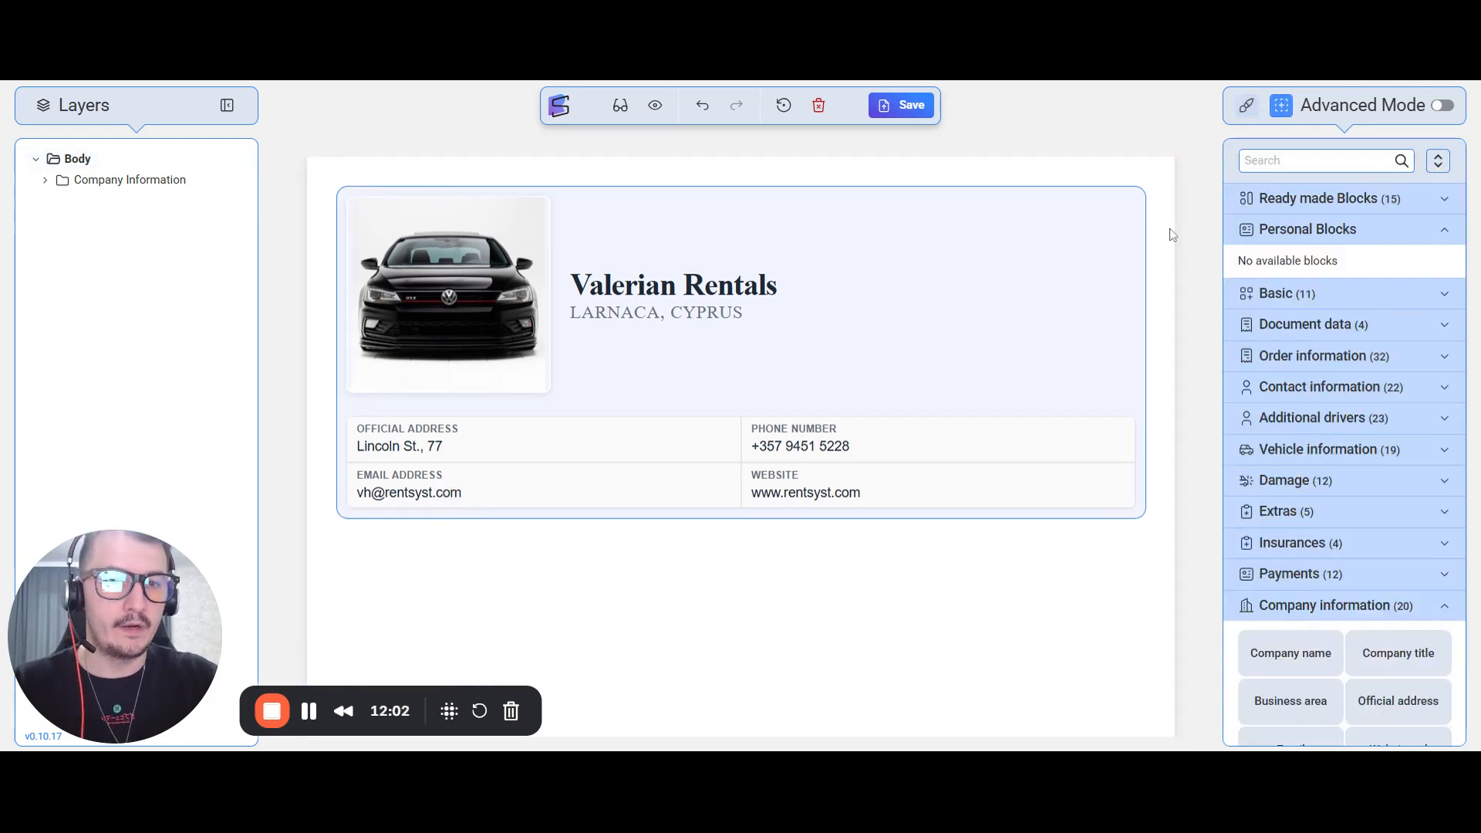
Shrink the company logo inside the Company Information block slightly
click(547, 388)
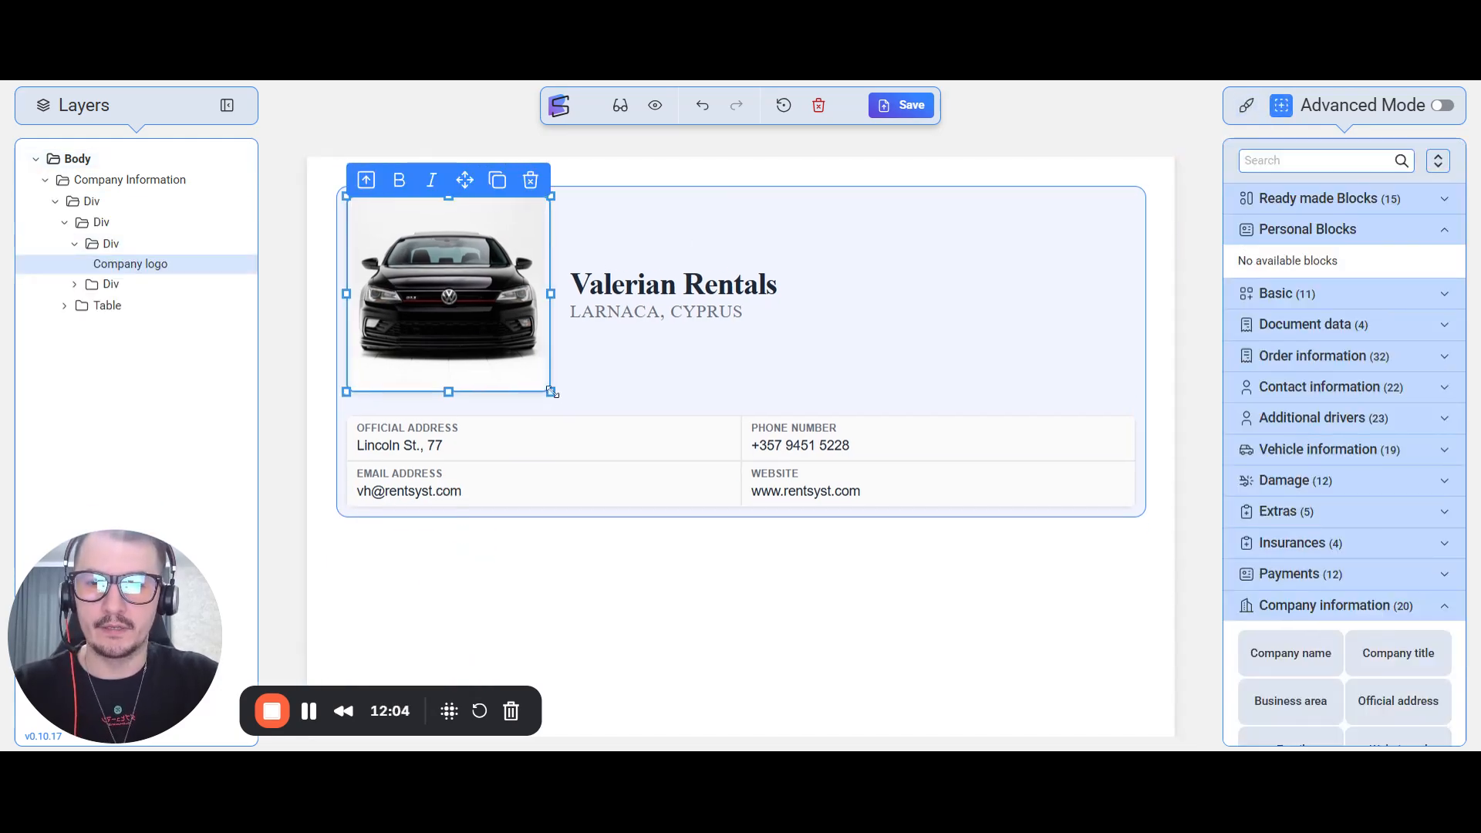
drag(551, 392, 538, 365)
click(969, 308)
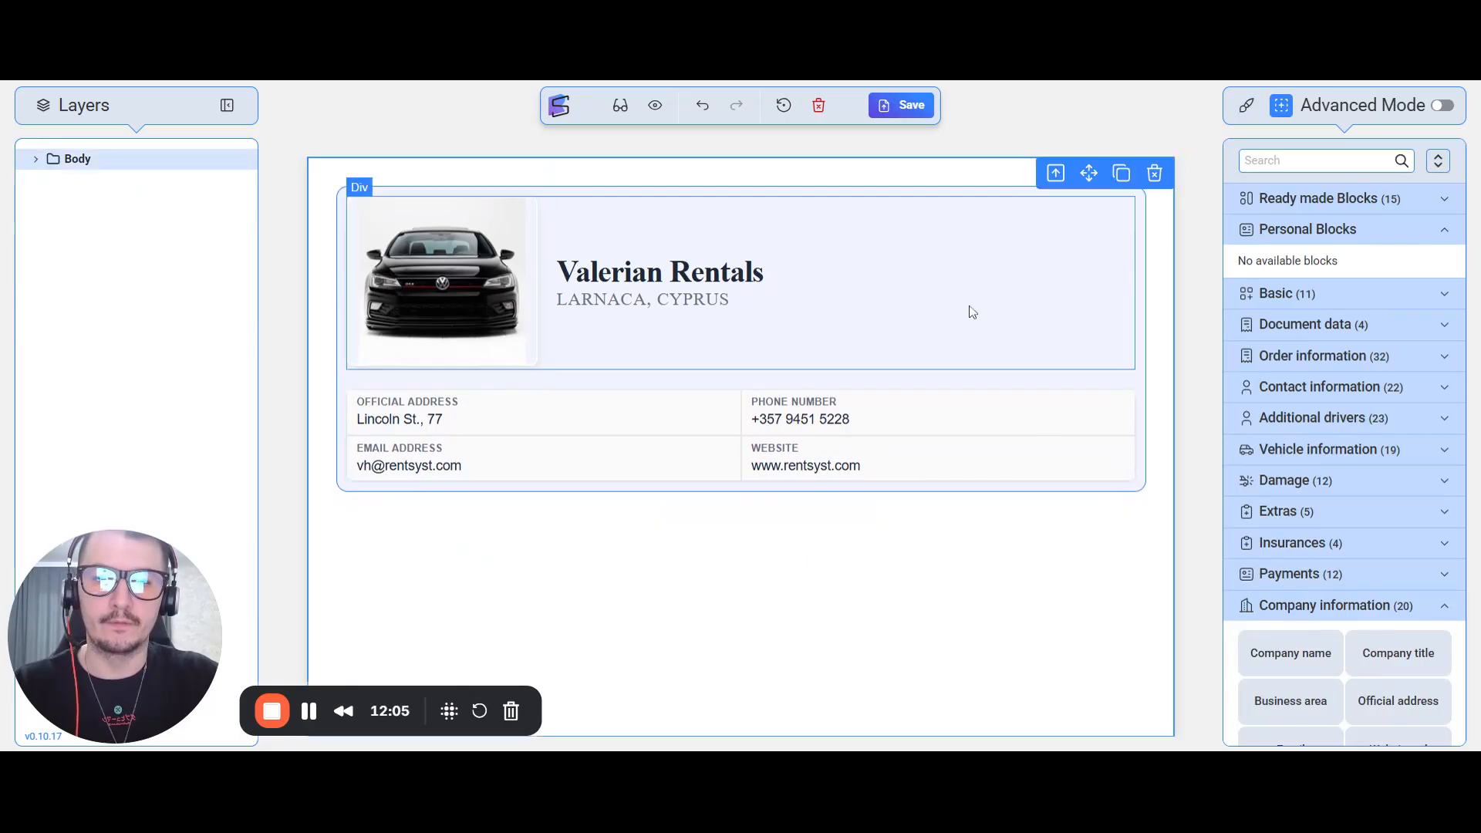
Examine the nested Div, Table, Row and Cell layers of the Company Information block, and collapse its layer tree
click(1315, 202)
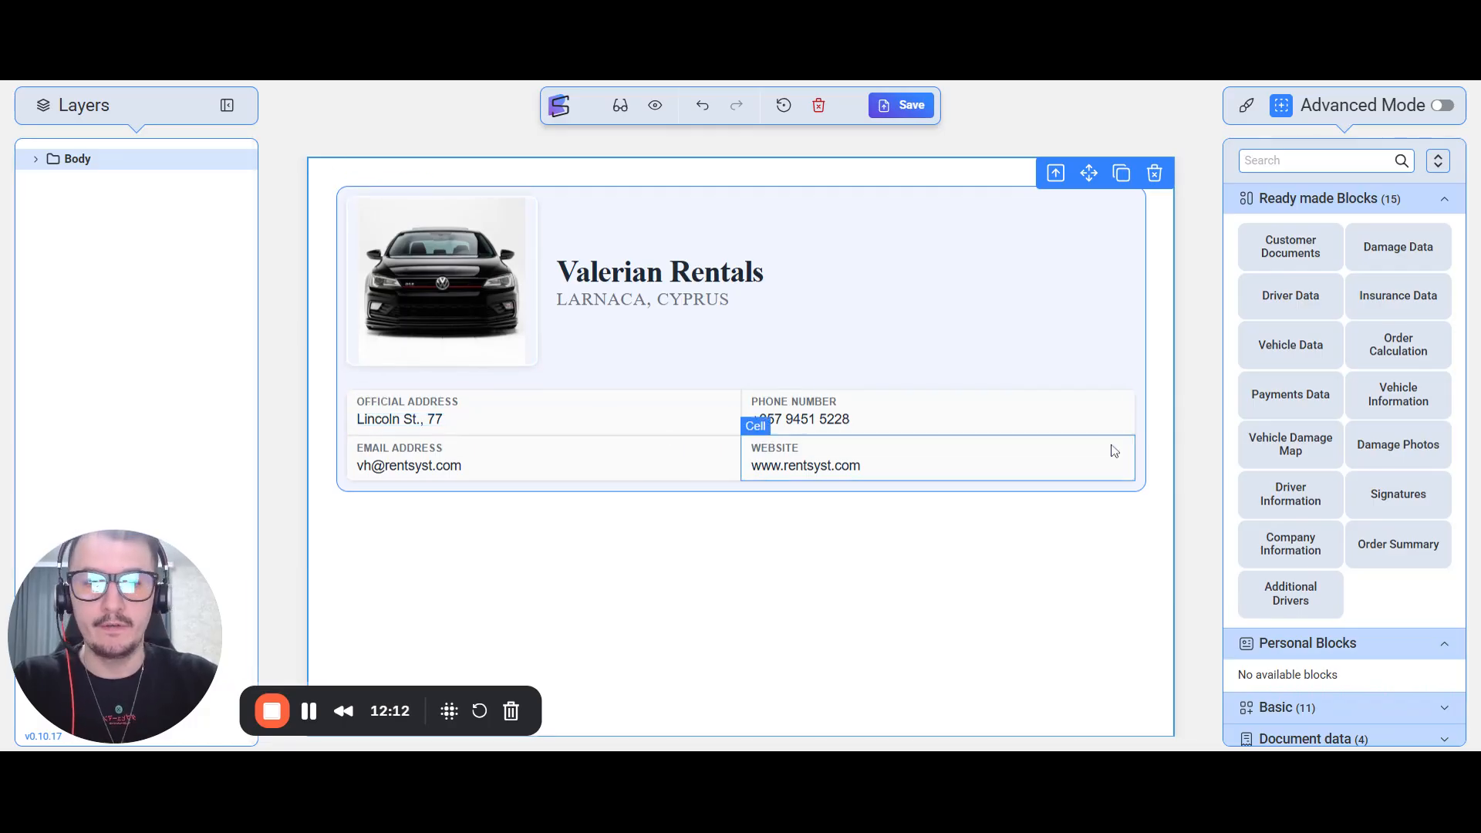
click(1134, 461)
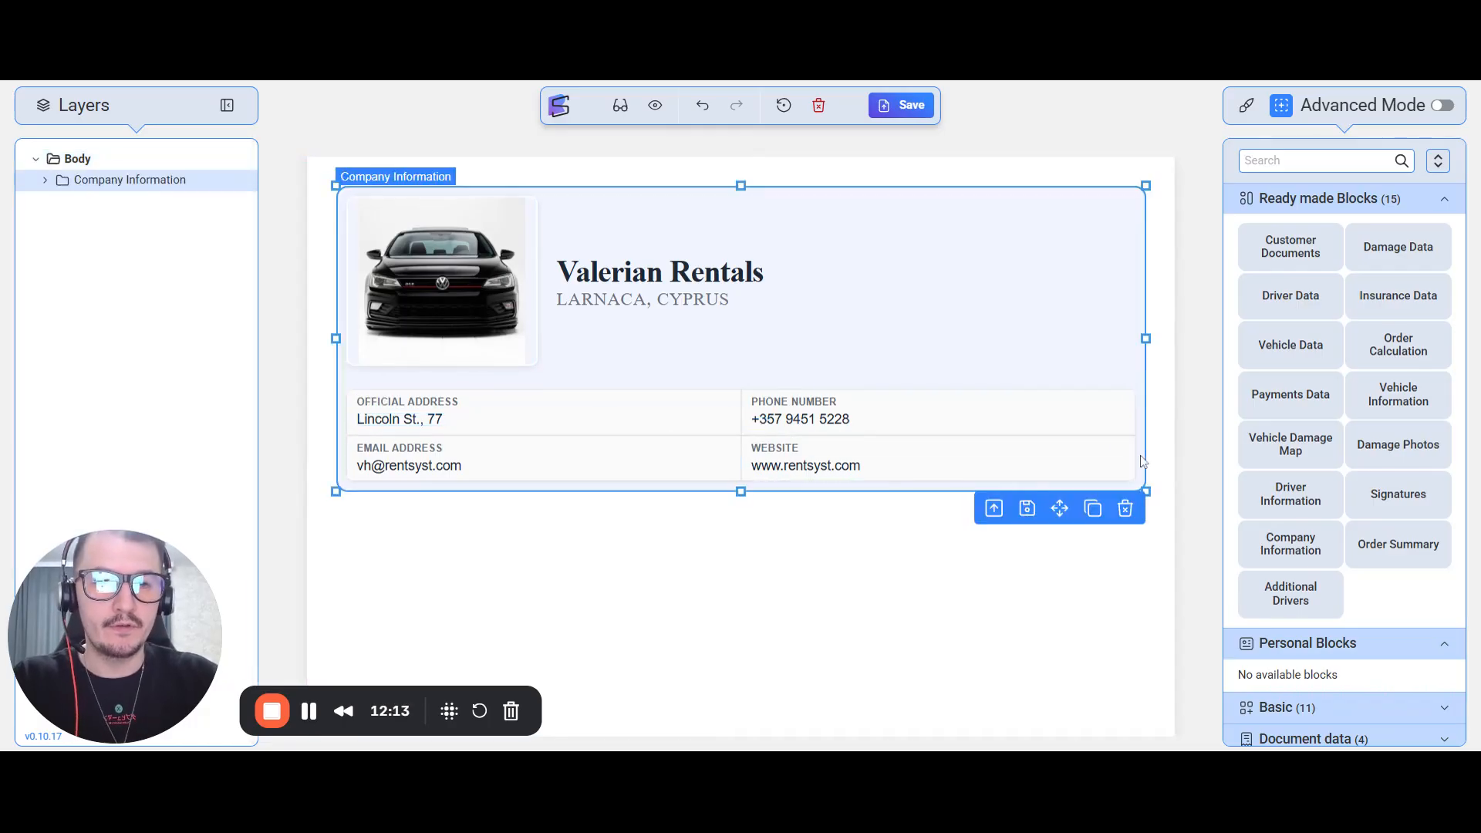
click(46, 179)
click(55, 201)
click(64, 222)
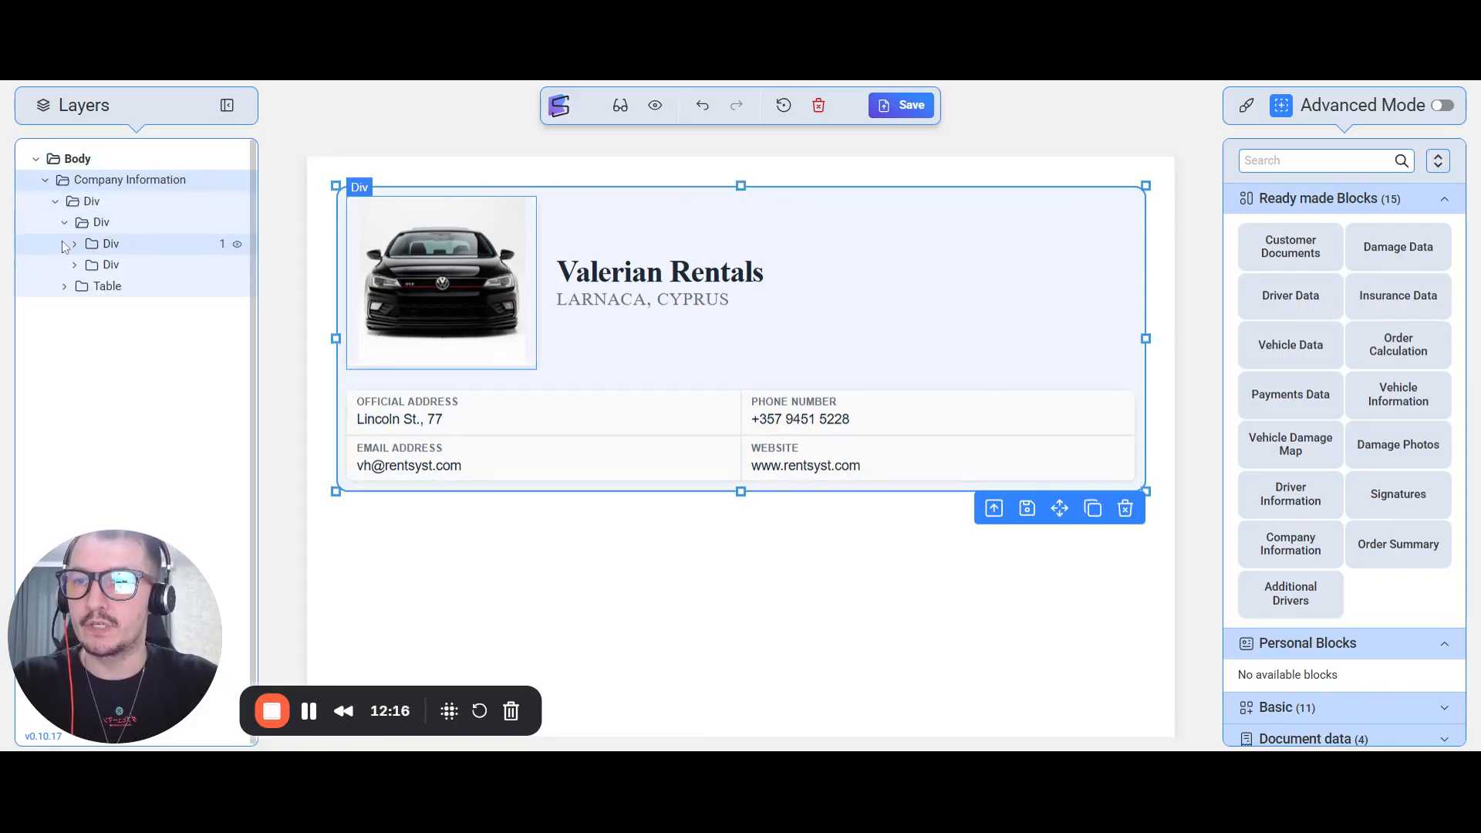
click(74, 243)
click(74, 244)
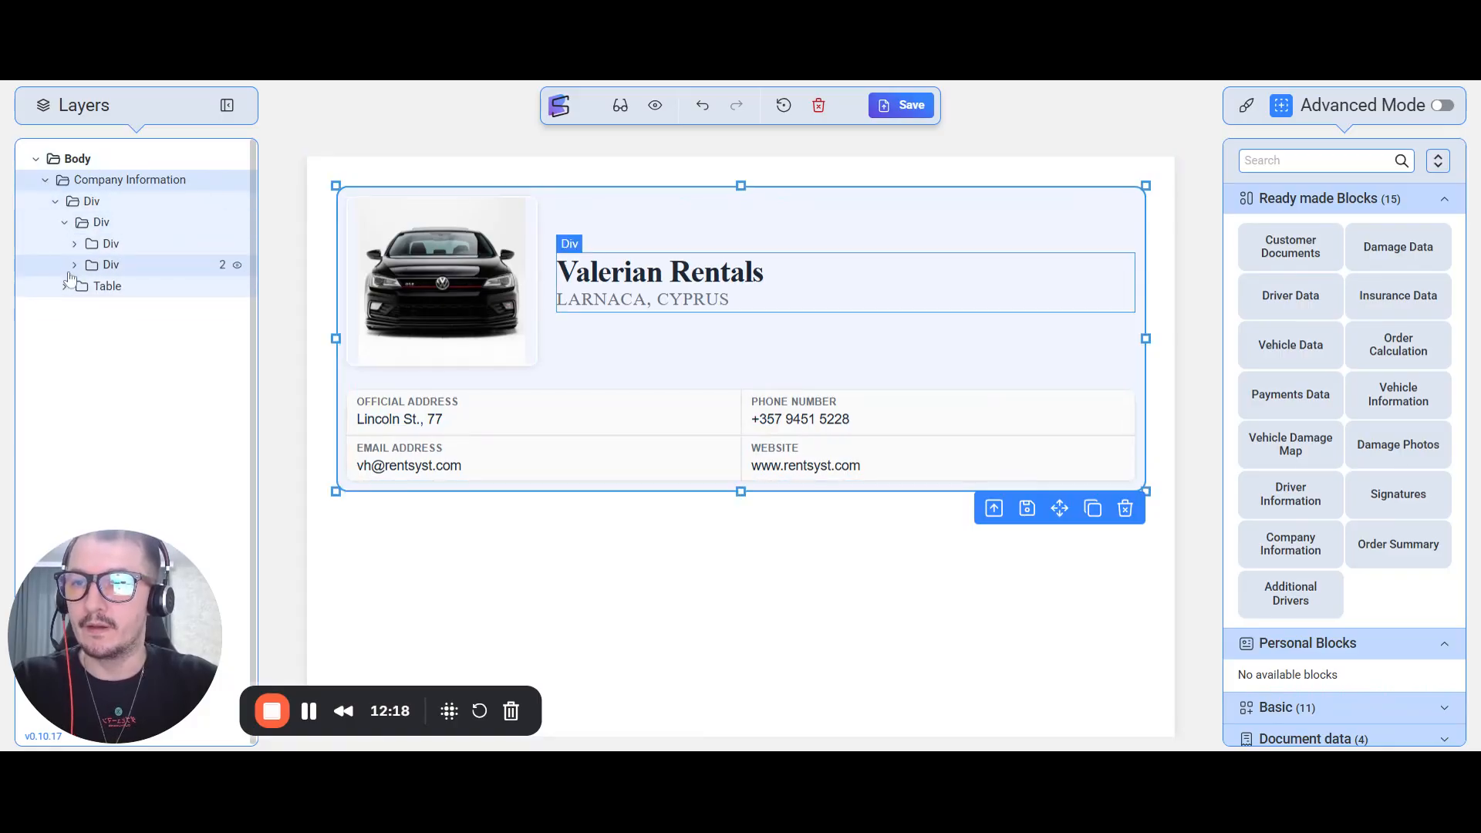
click(65, 289)
click(65, 286)
click(74, 329)
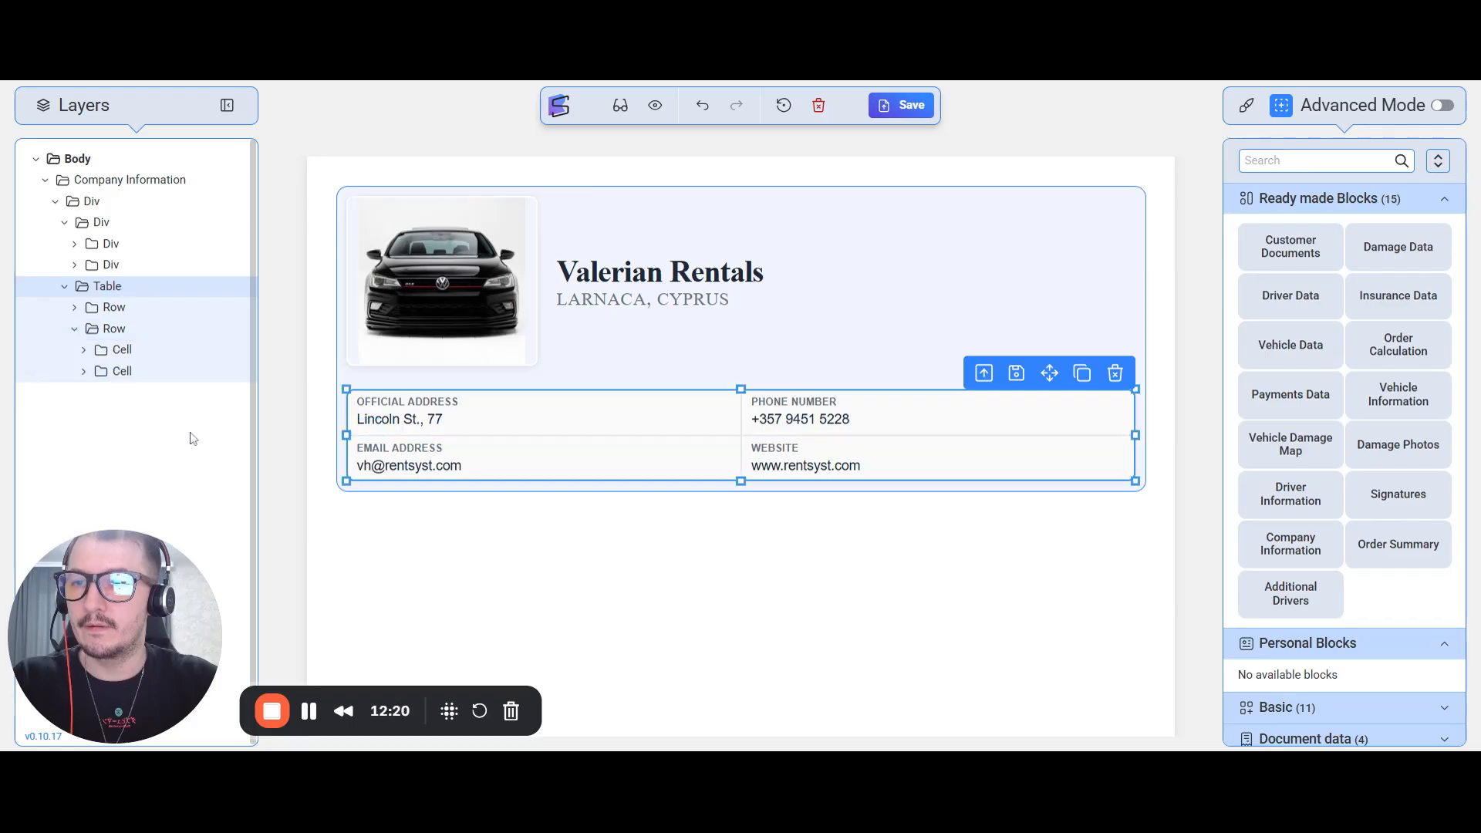
click(45, 180)
click(729, 547)
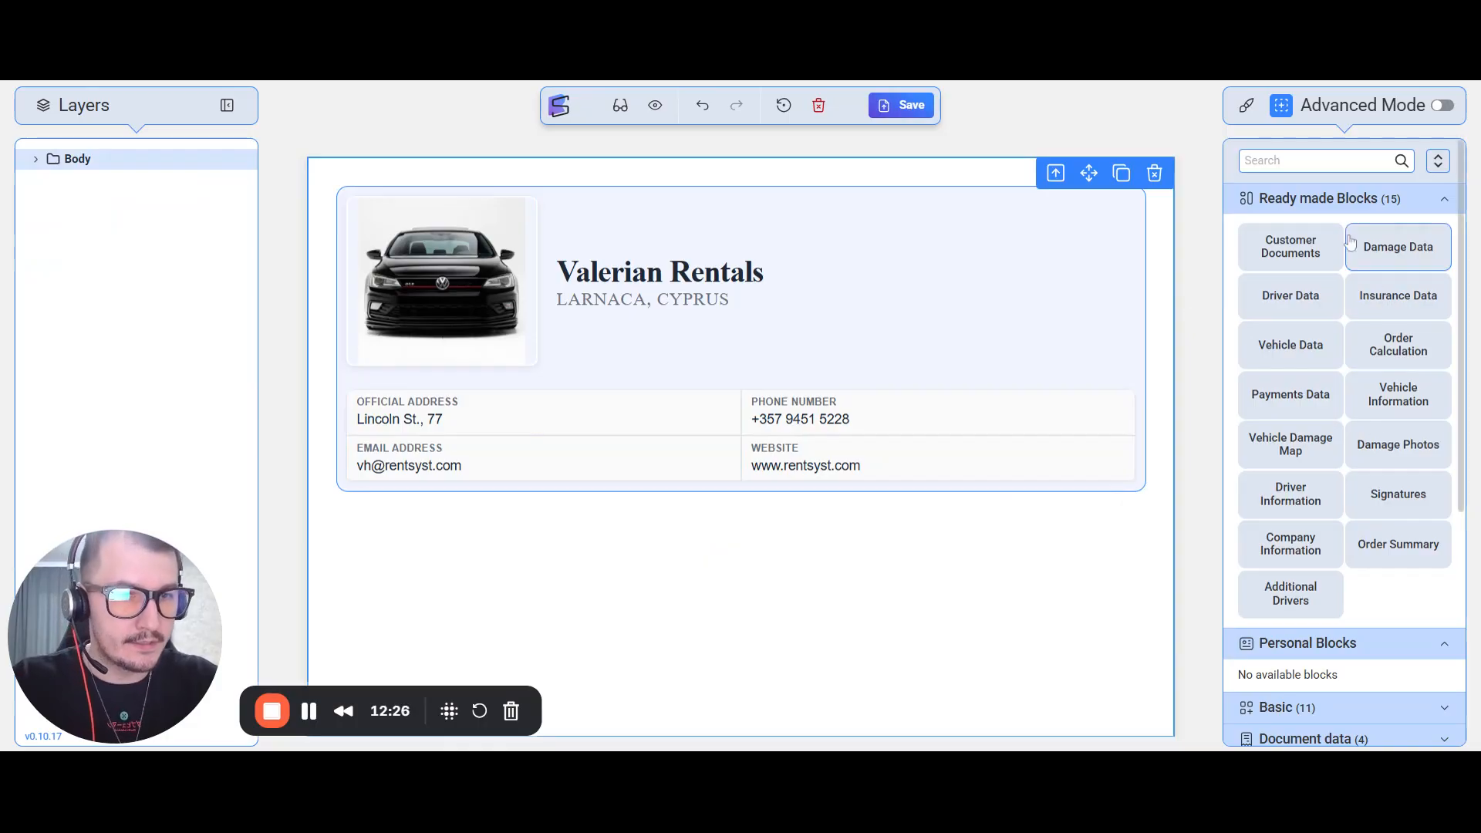
Add a 1 Column row and a 2 Columns row from the Basic blocks below the Company Information block
click(1330, 202)
click(1287, 296)
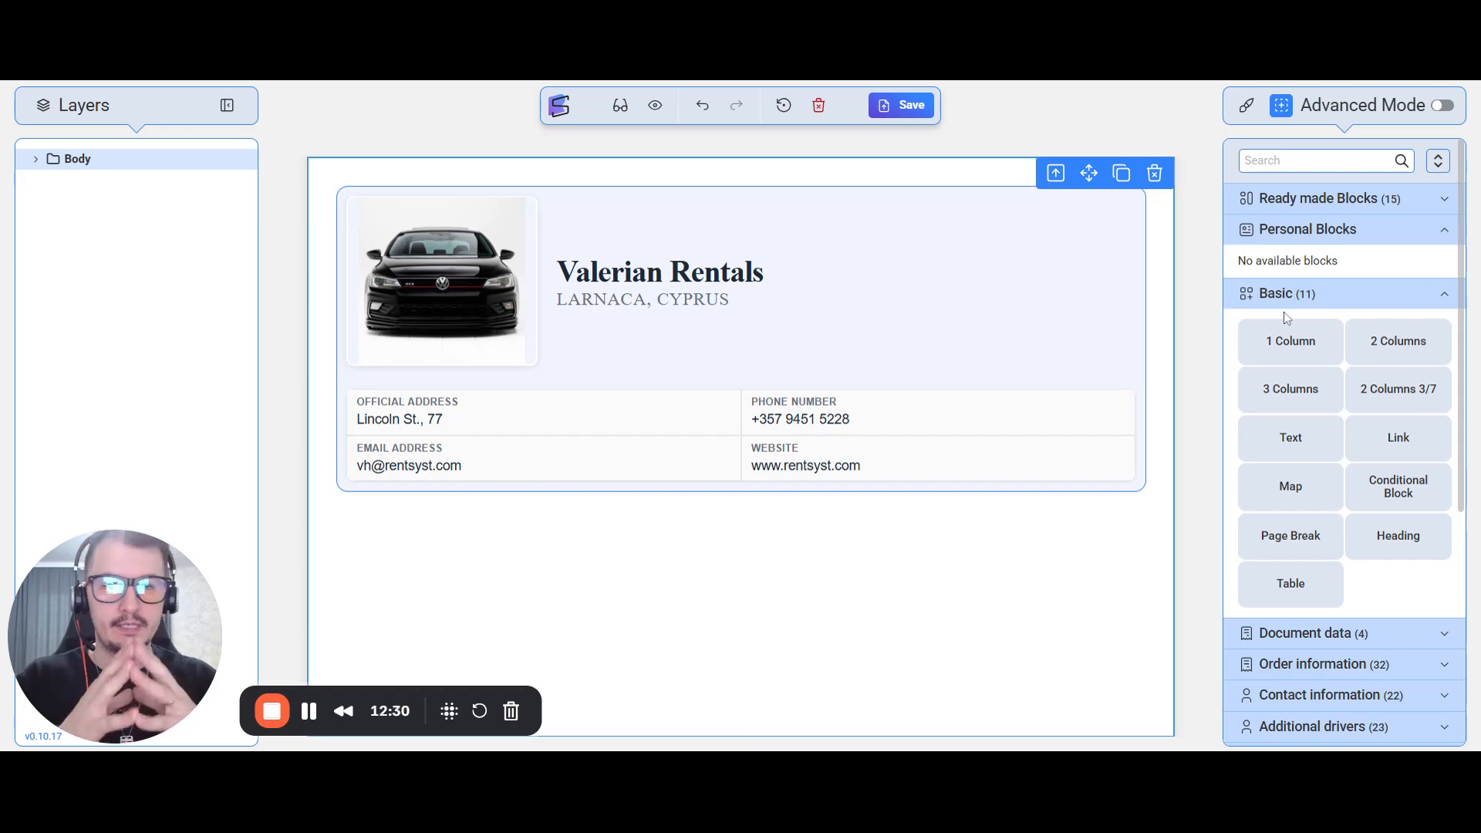
drag(1290, 341, 797, 529)
drag(1405, 365, 926, 625)
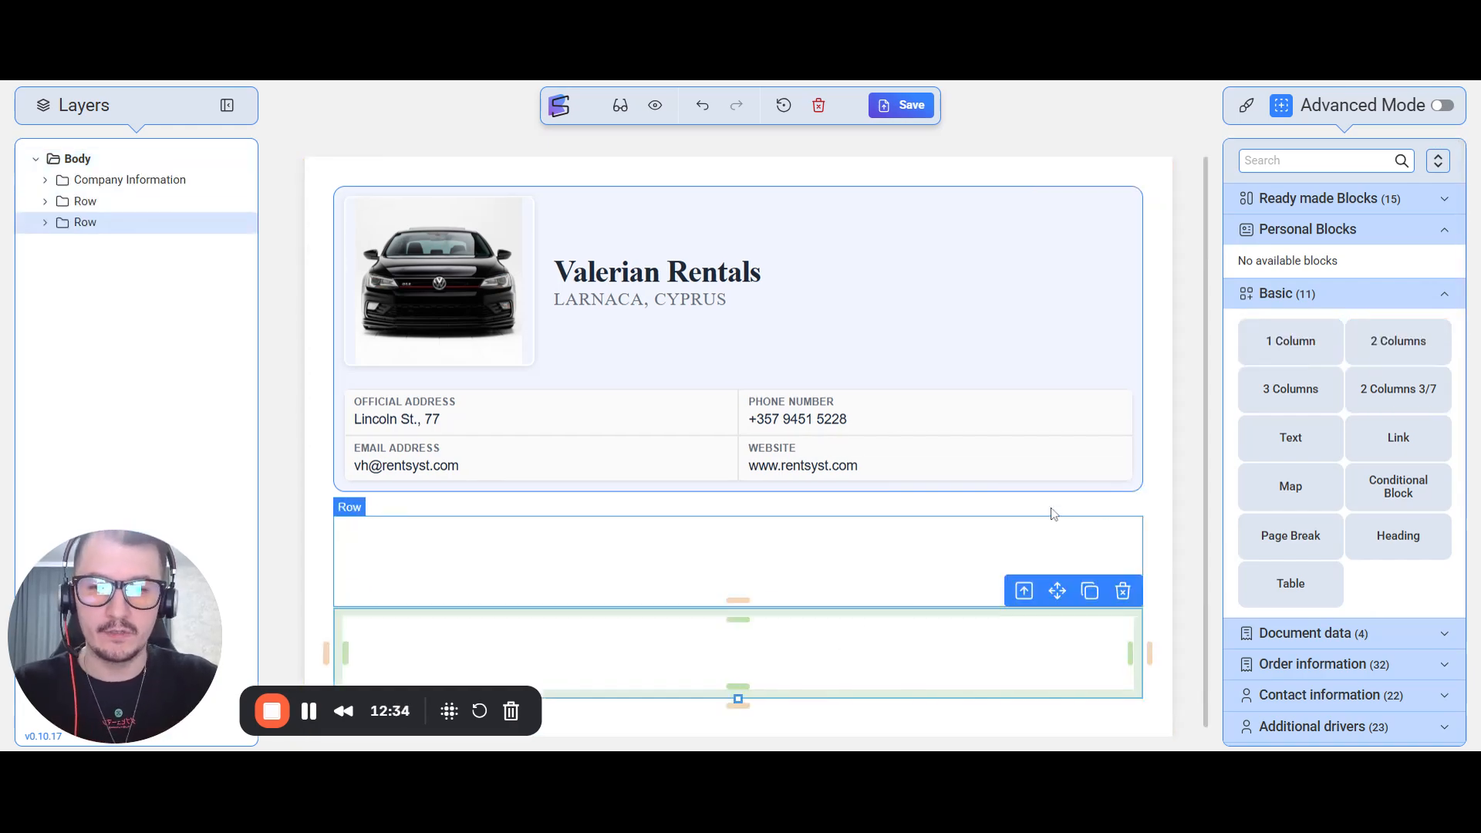
click(605, 648)
Add a Text block and a Map block from the Basic category below the two rows
scroll(1277, 386, down, 1)
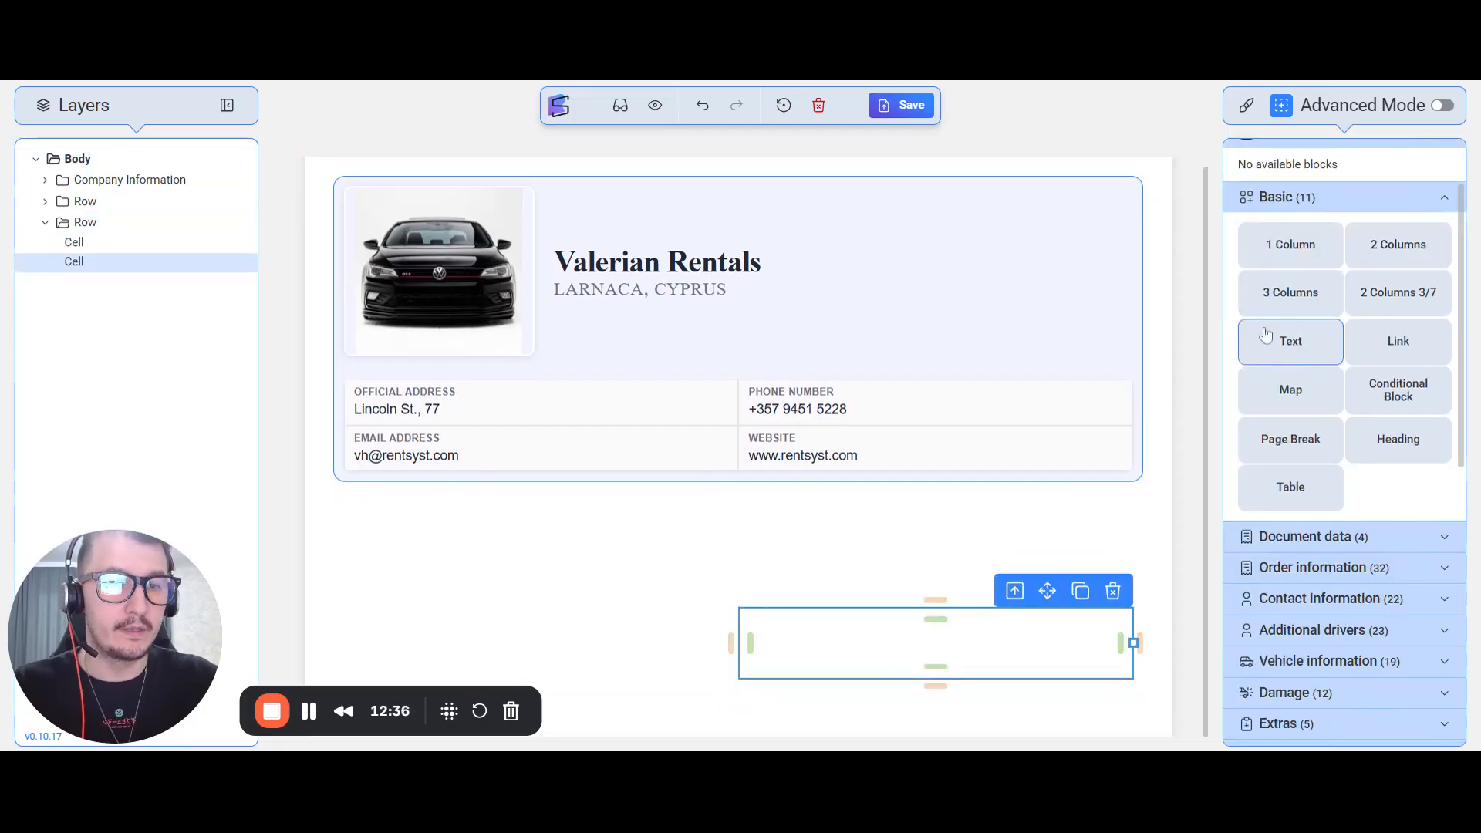
drag(1291, 342, 1291, 343)
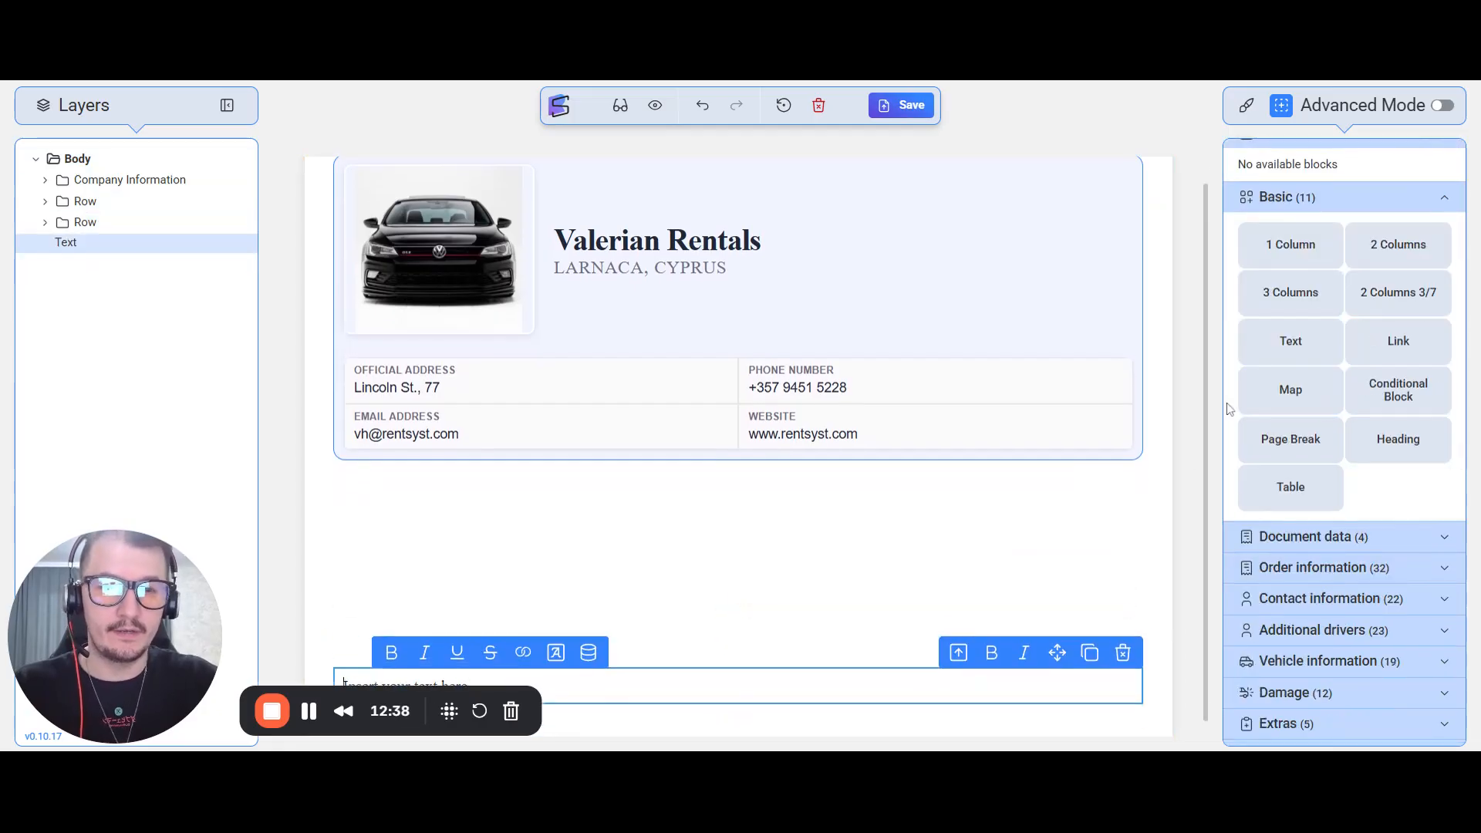
drag(1304, 406, 1296, 395)
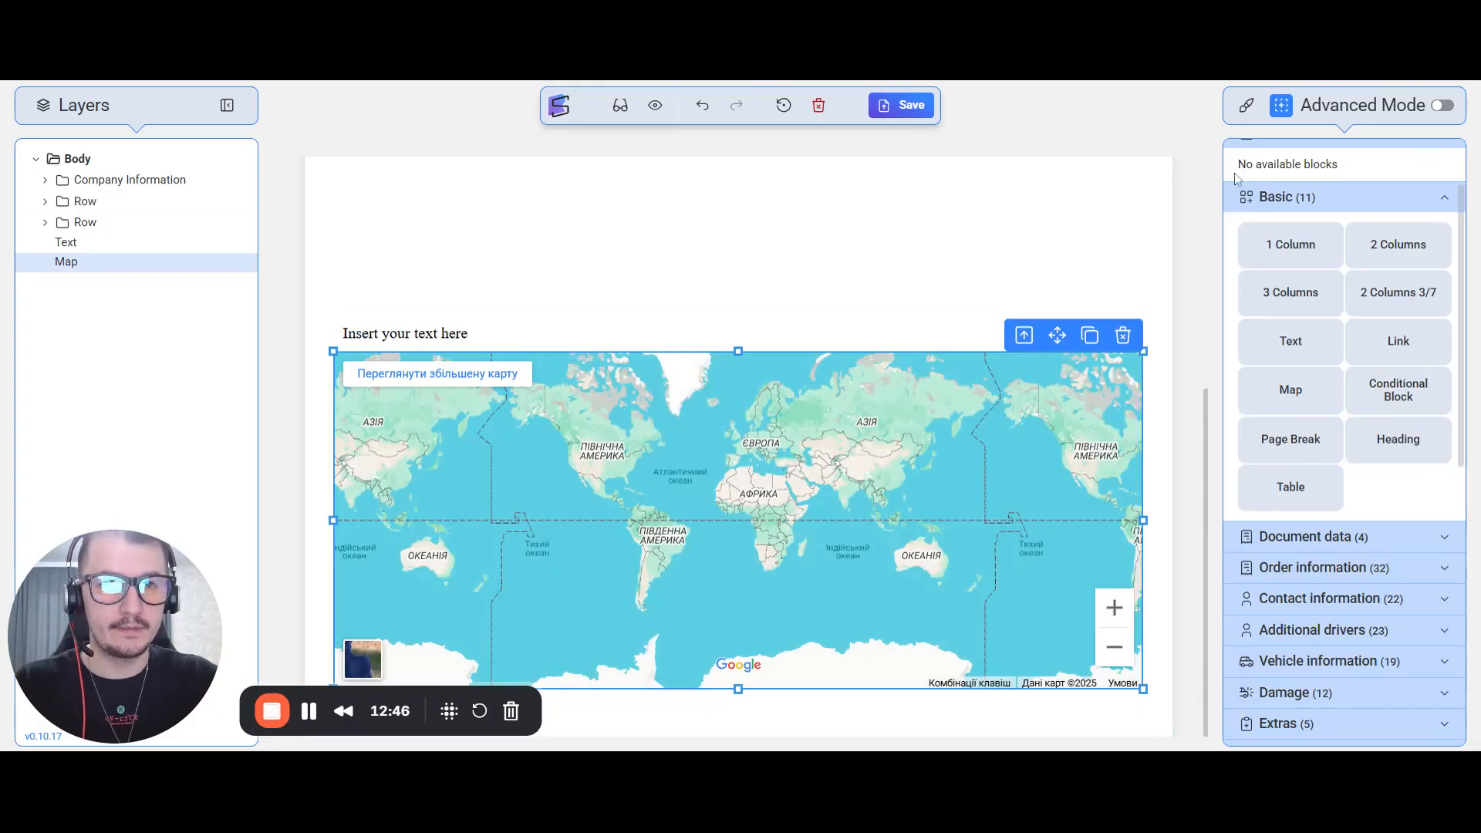
Set the Map block's address to larnaca and its zoom to 14
click(1246, 105)
scroll(1200, 279, up, 5)
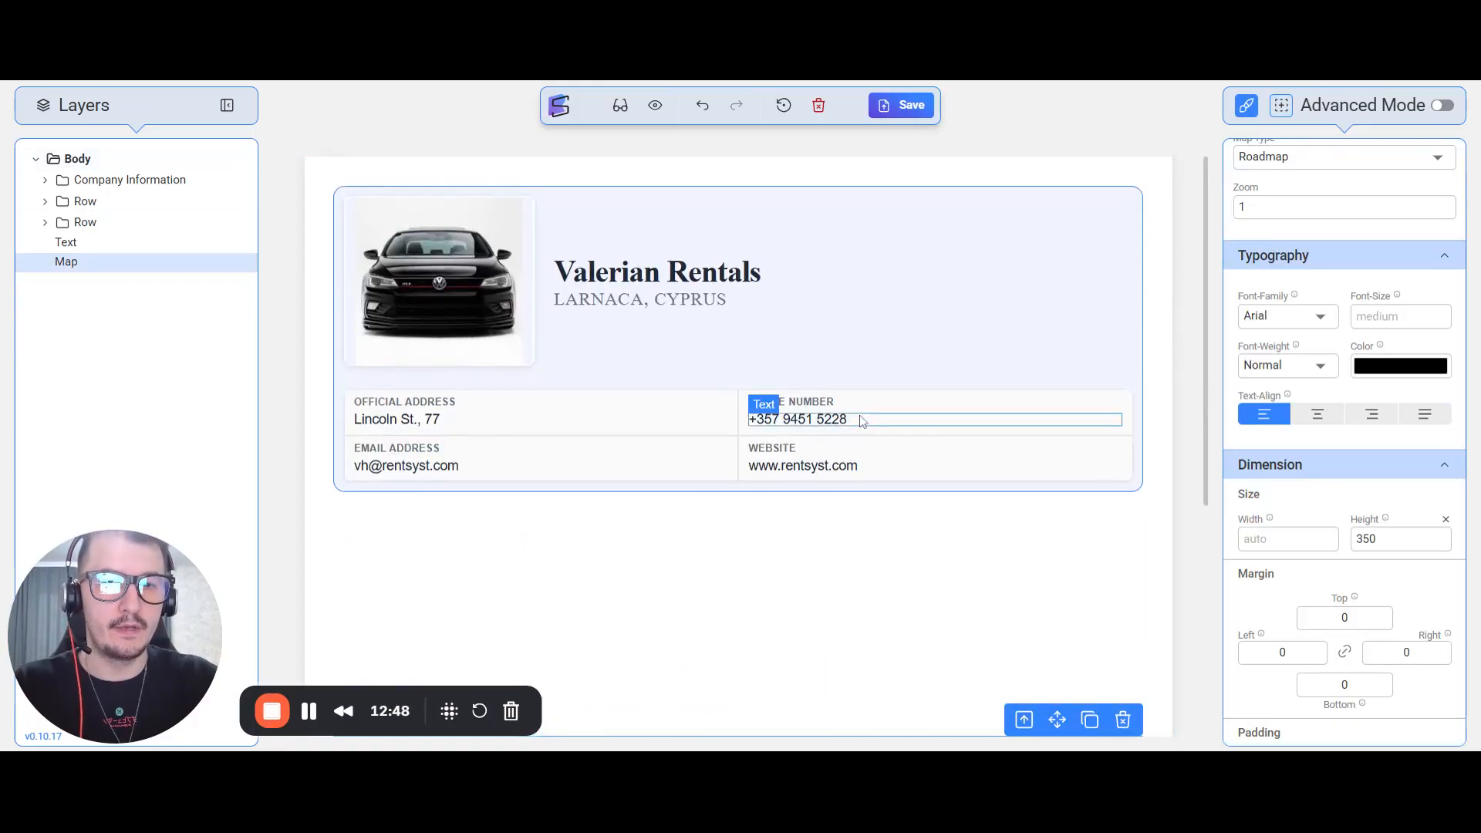
scroll(856, 421, down, 5)
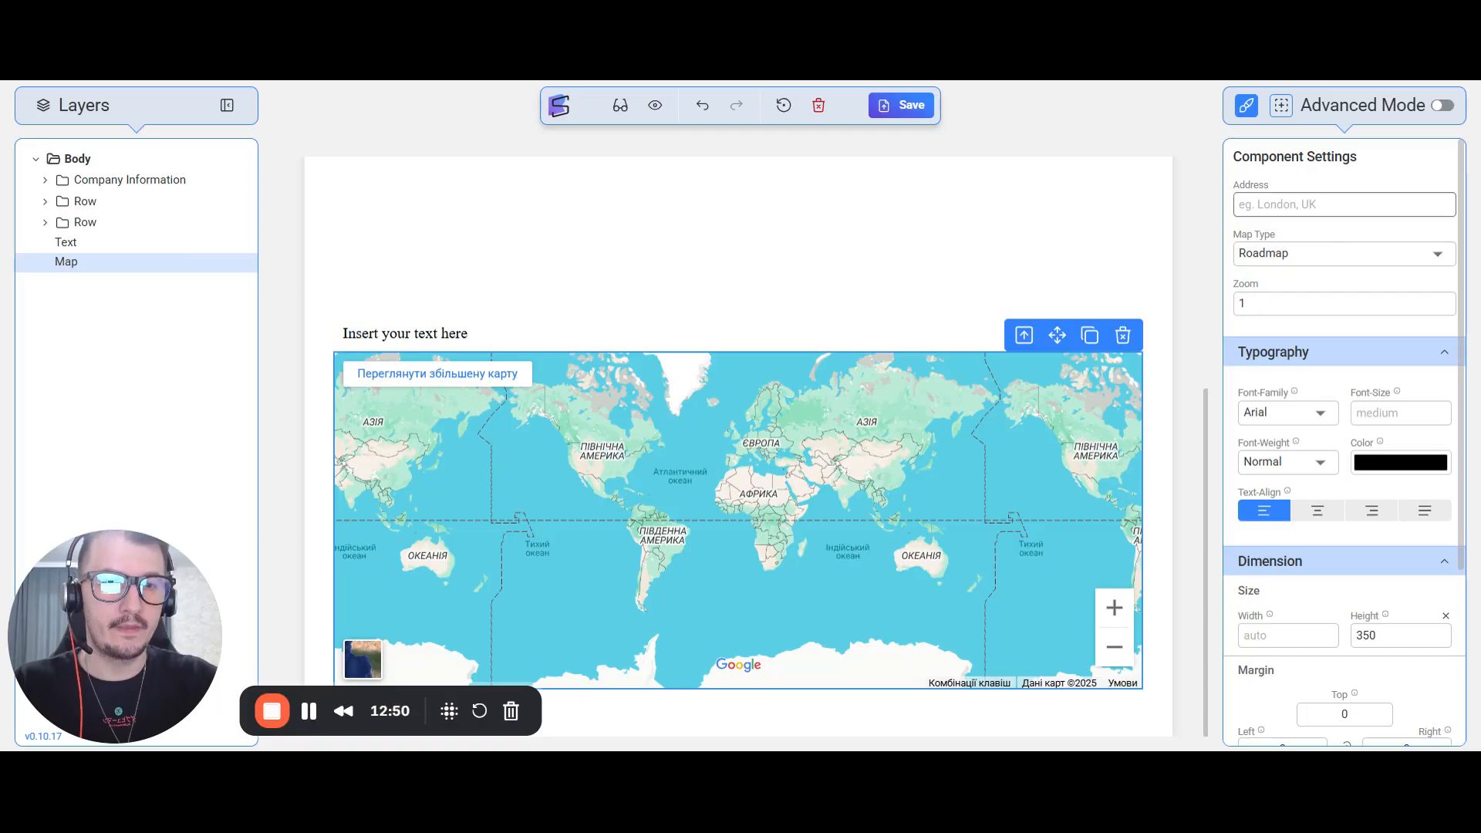
text(larnaca)
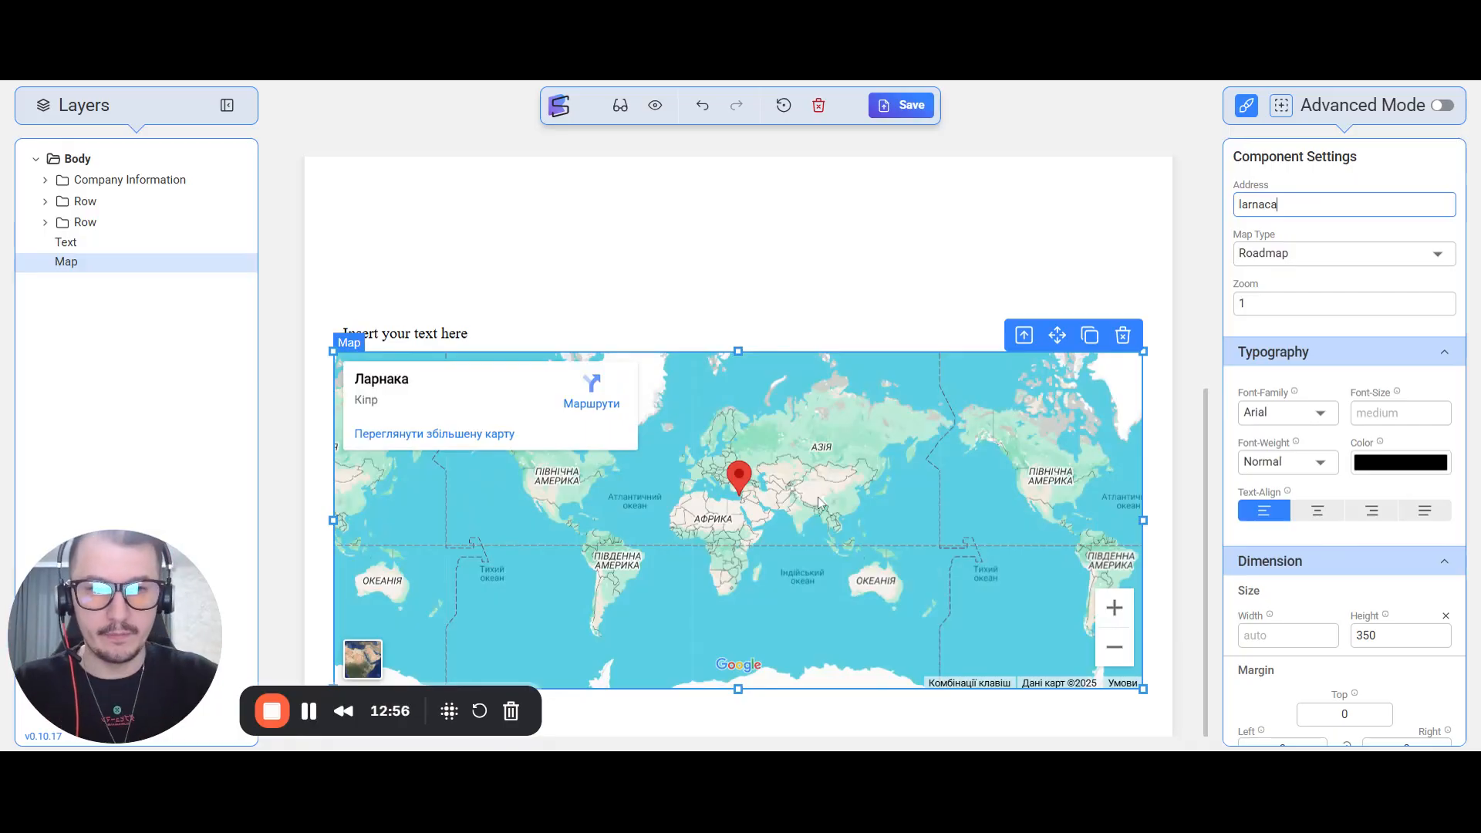
drag(1257, 304, 1216, 306)
text(14)
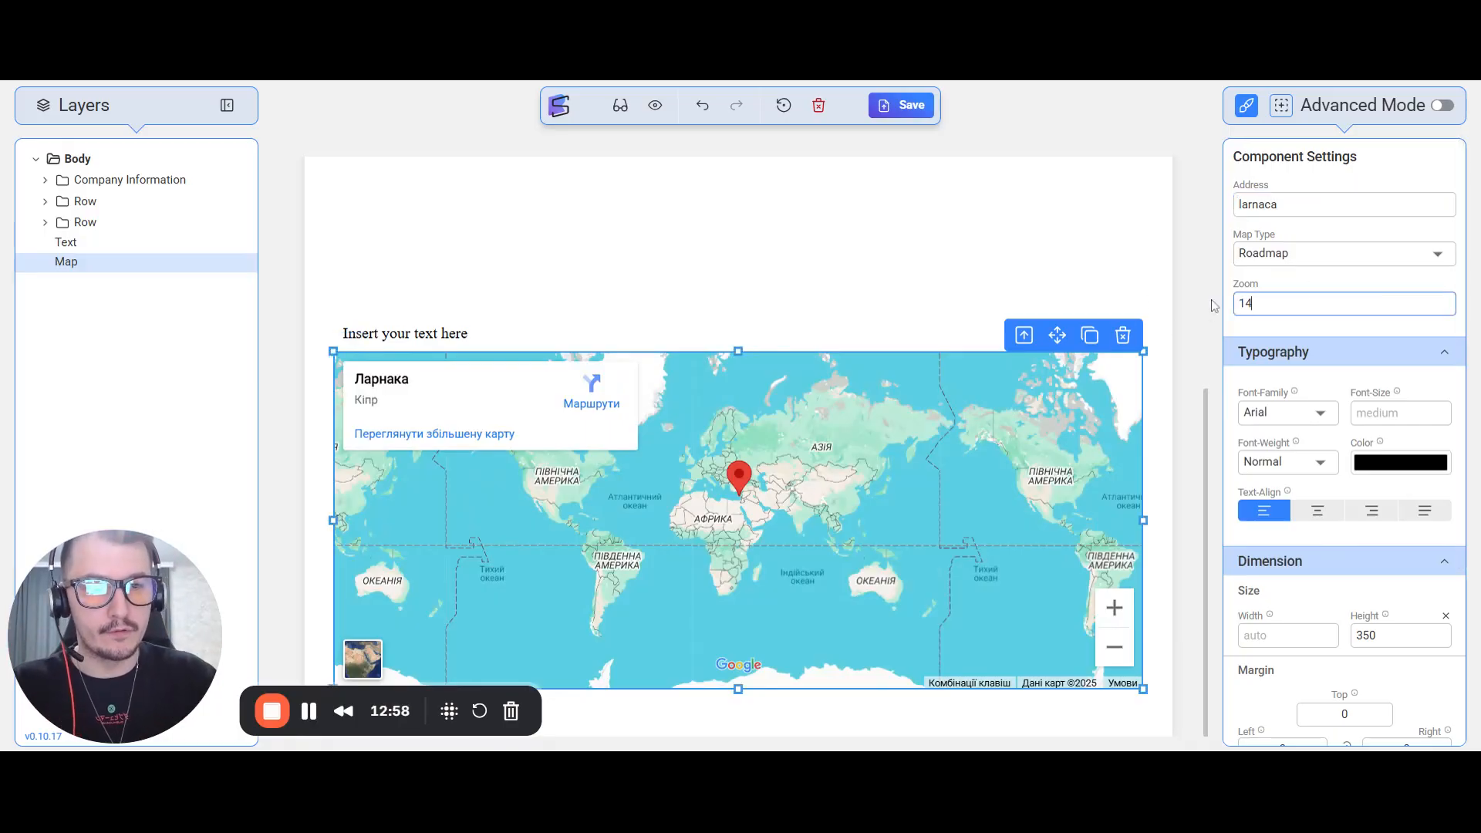
drag(782, 480, 757, 528)
Resize the Map block to about 826 wide and 150 high
drag(1144, 689, 883, 373)
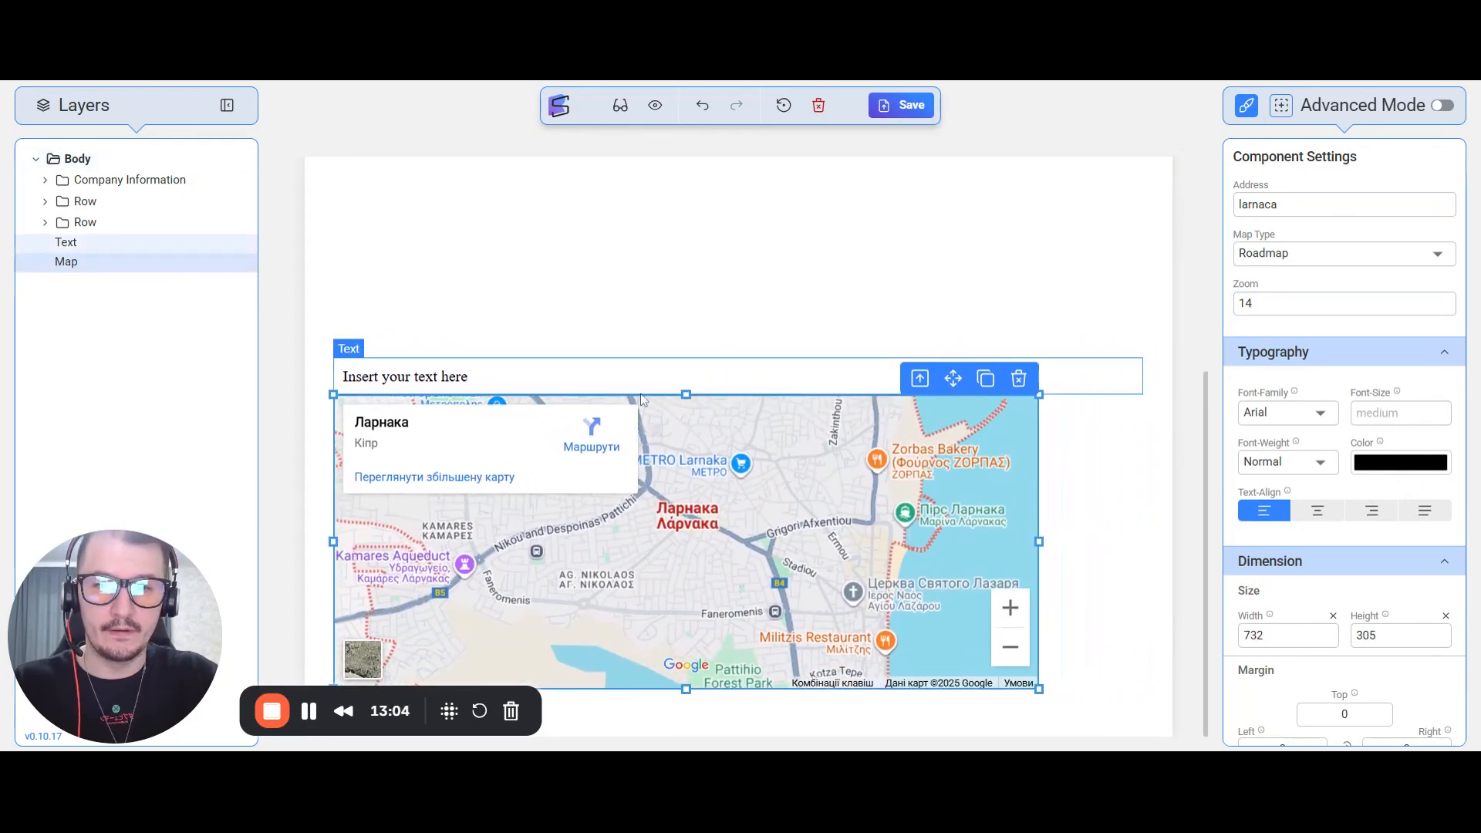
drag(1042, 544, 1131, 542)
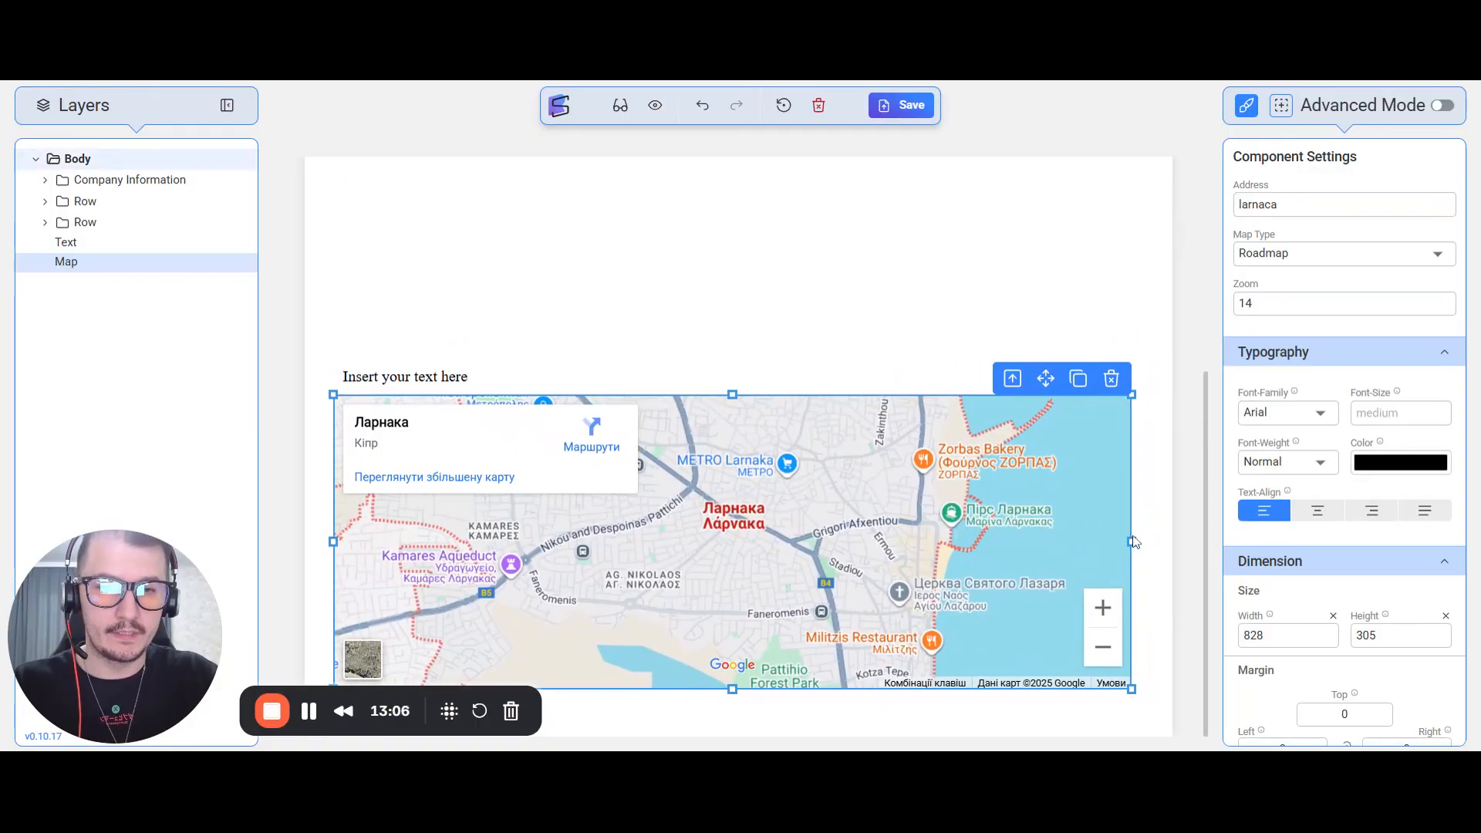
drag(733, 398, 733, 544)
Set the Map block's zoom level to 15 after trying 145
drag(1273, 305, 1168, 314)
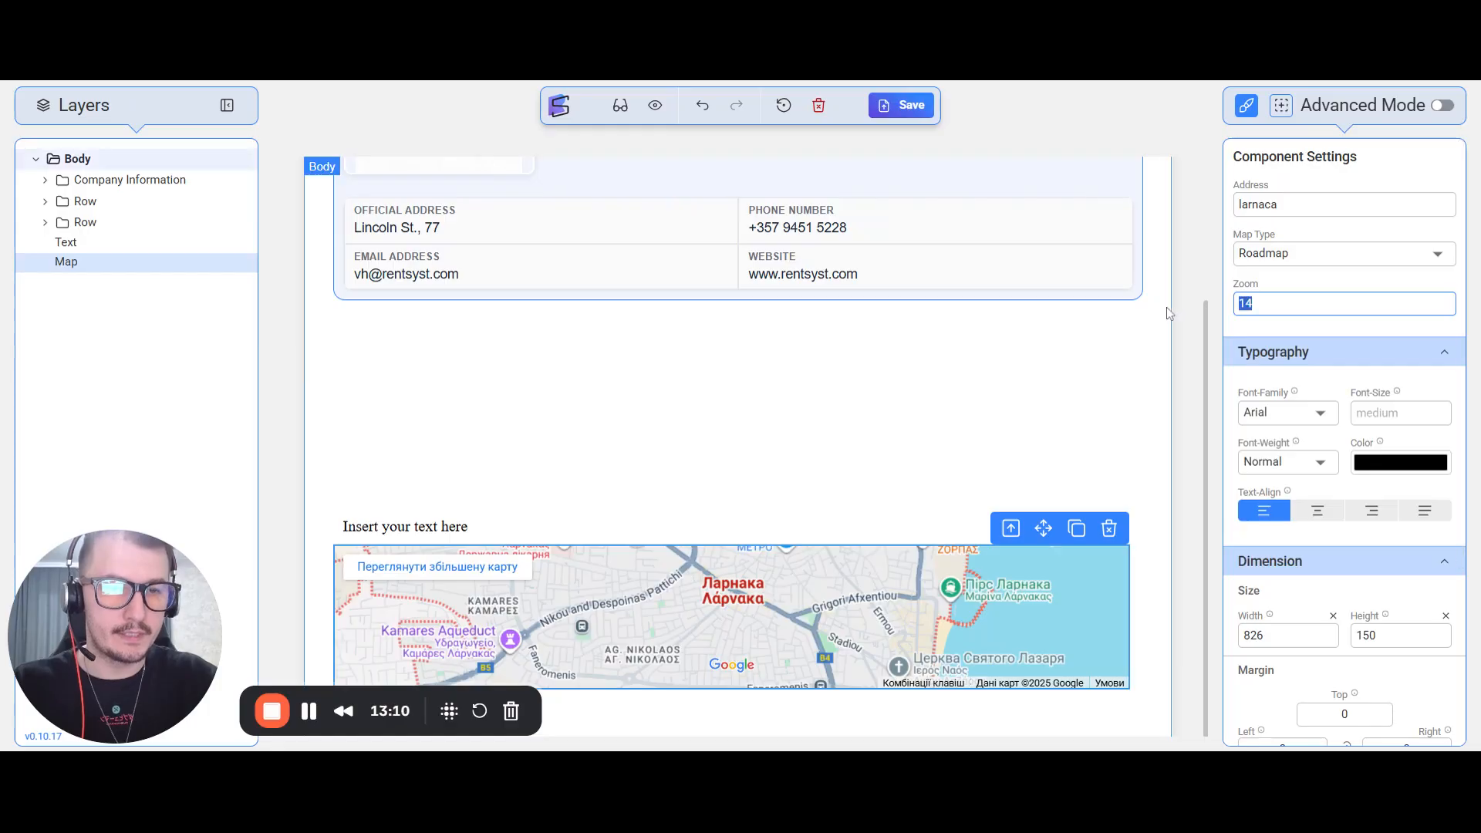
text(145)
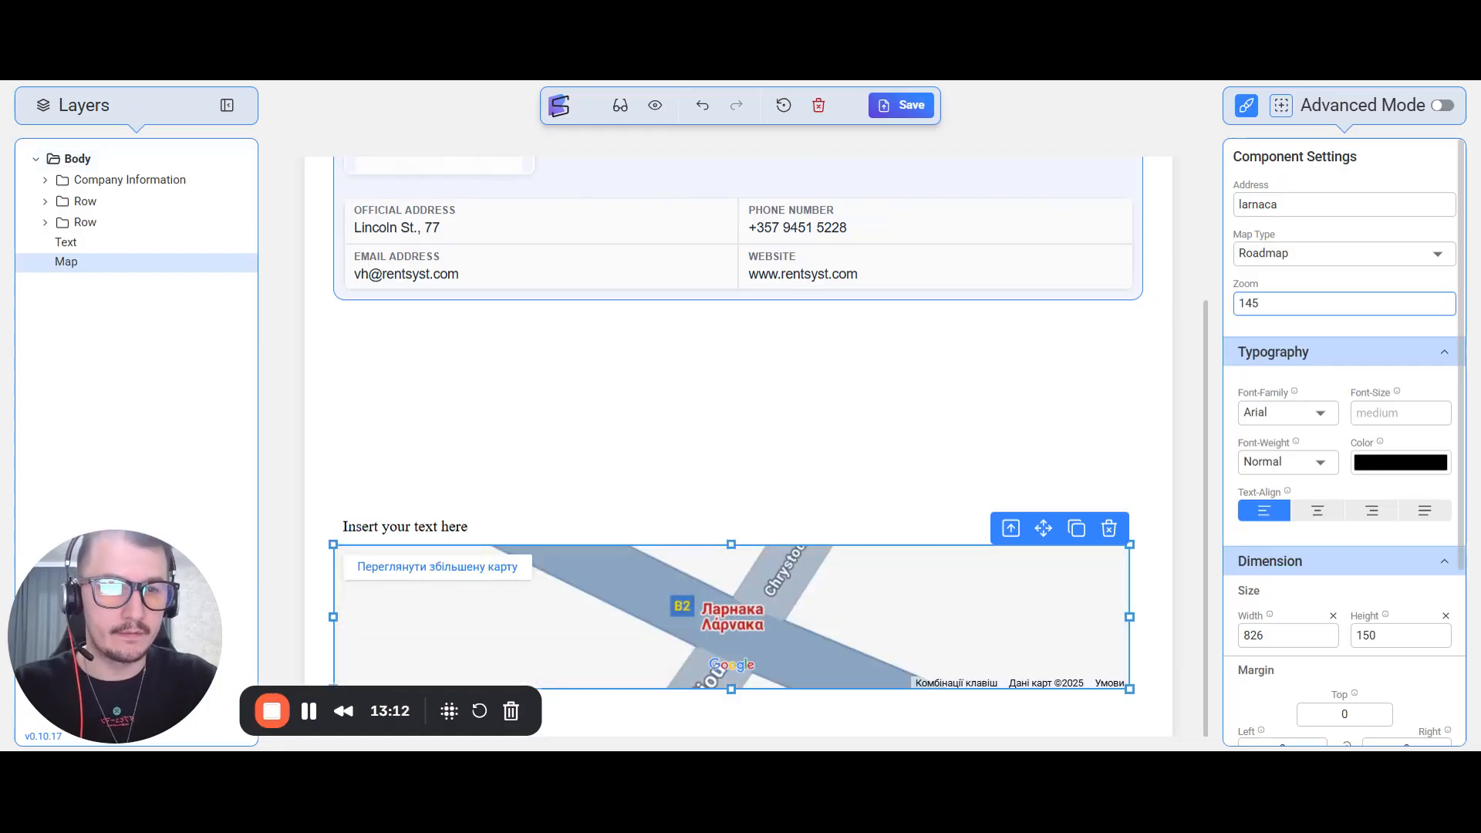
drag(1264, 304, 1225, 313)
text(15)
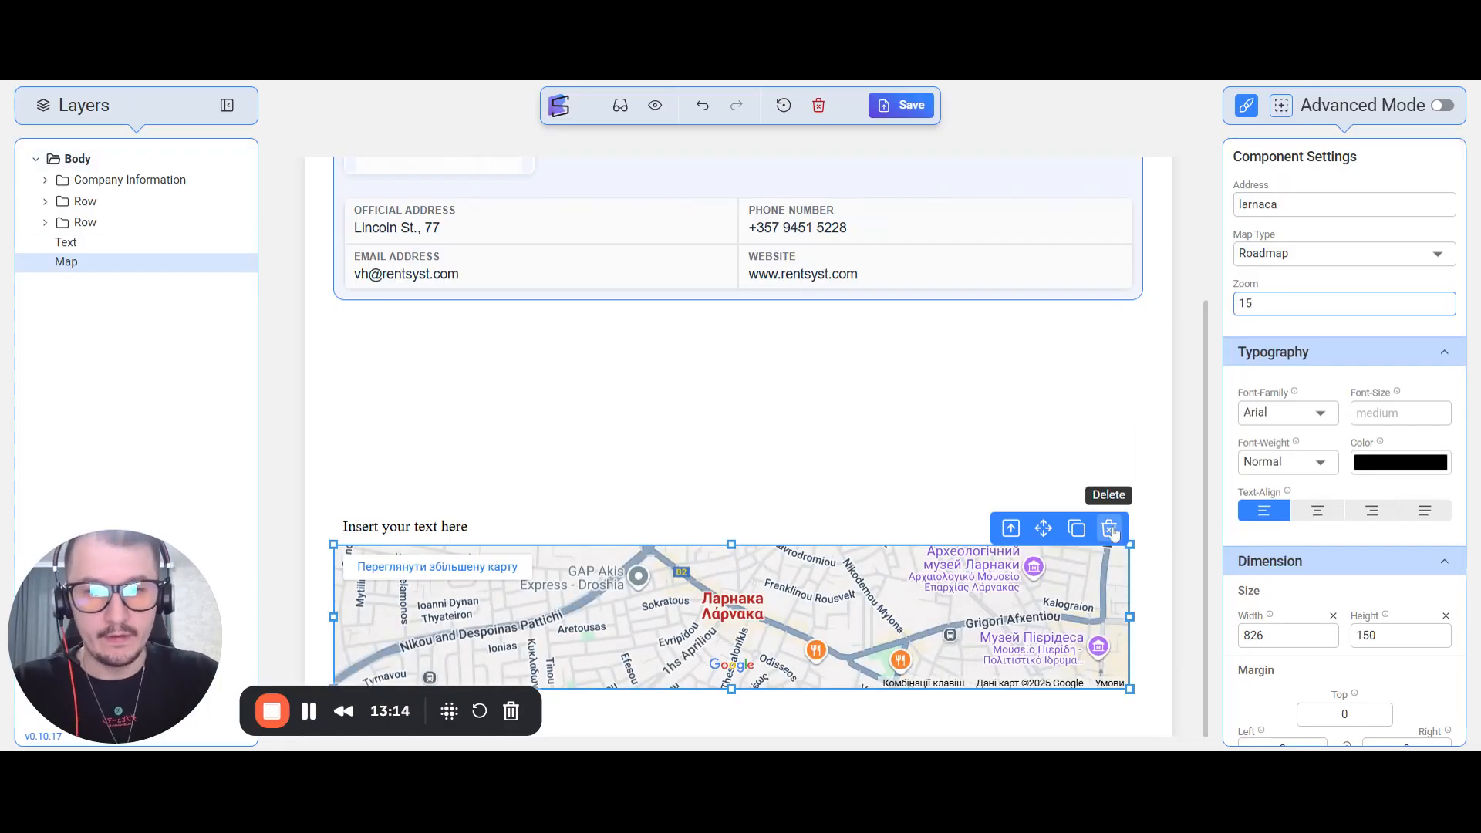
click(1201, 427)
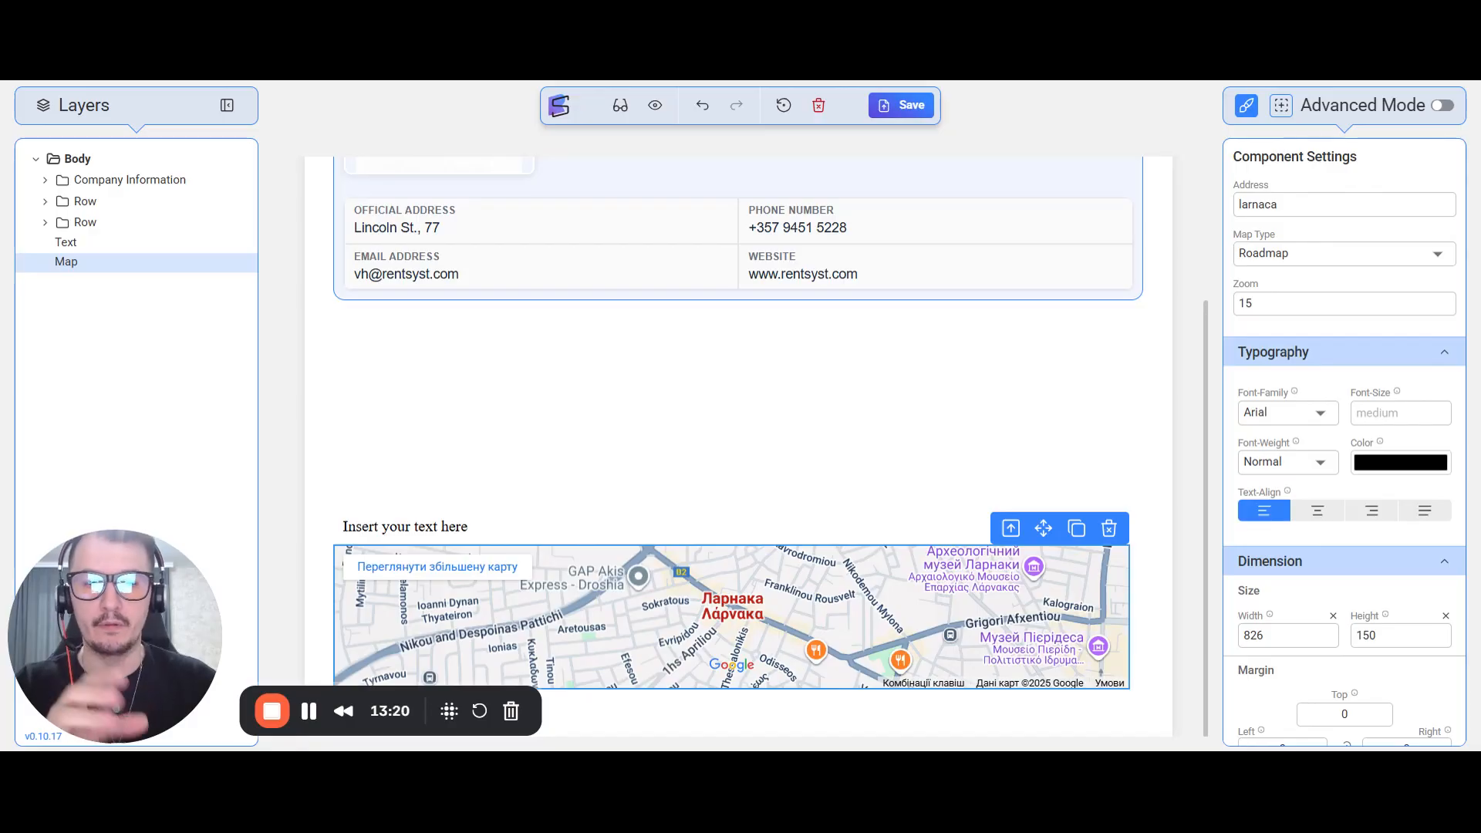
Delete the Map block, both empty column rows and the Text block below the Company Information block
click(1108, 529)
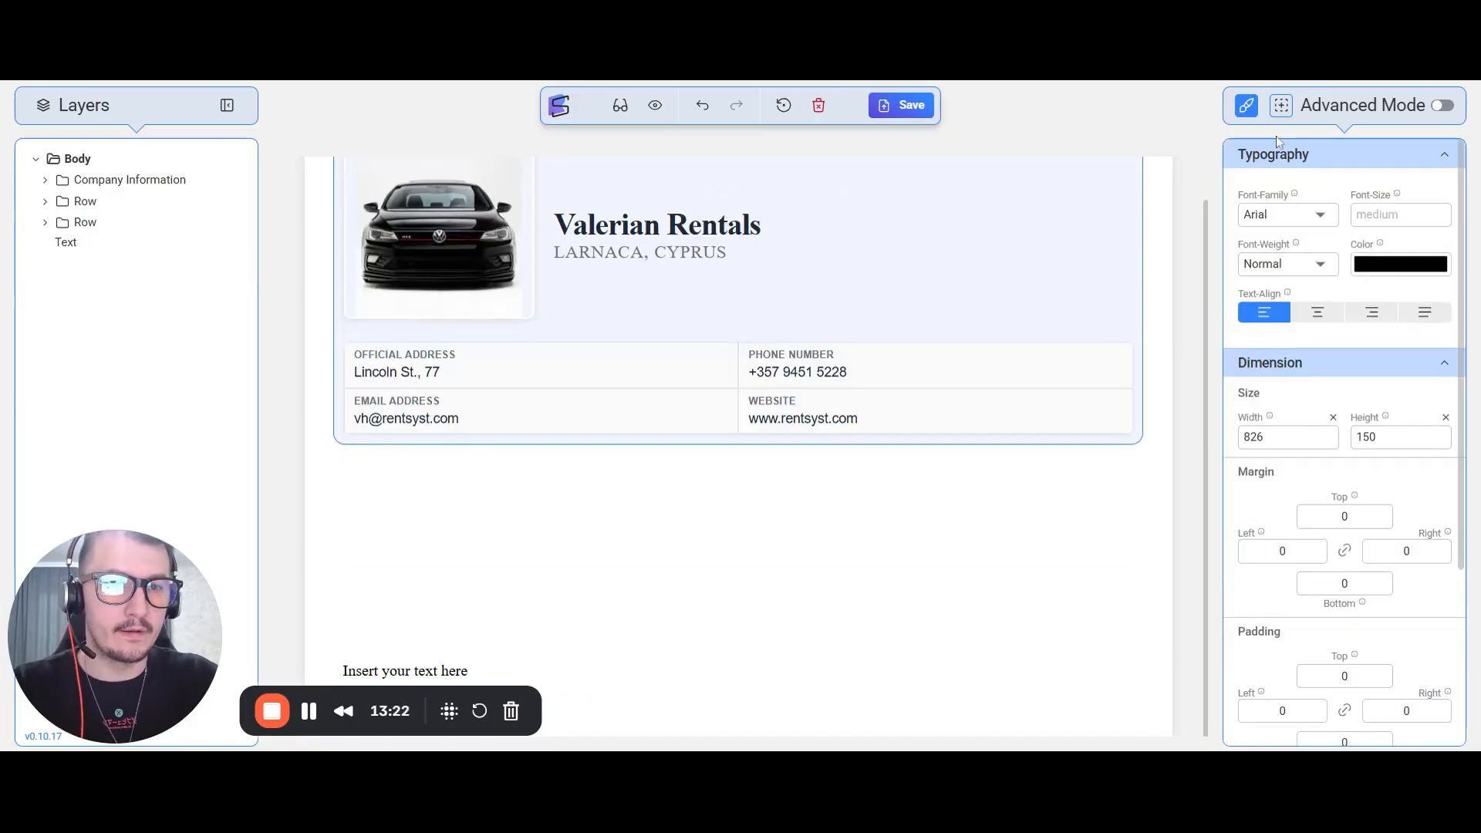
click(1282, 105)
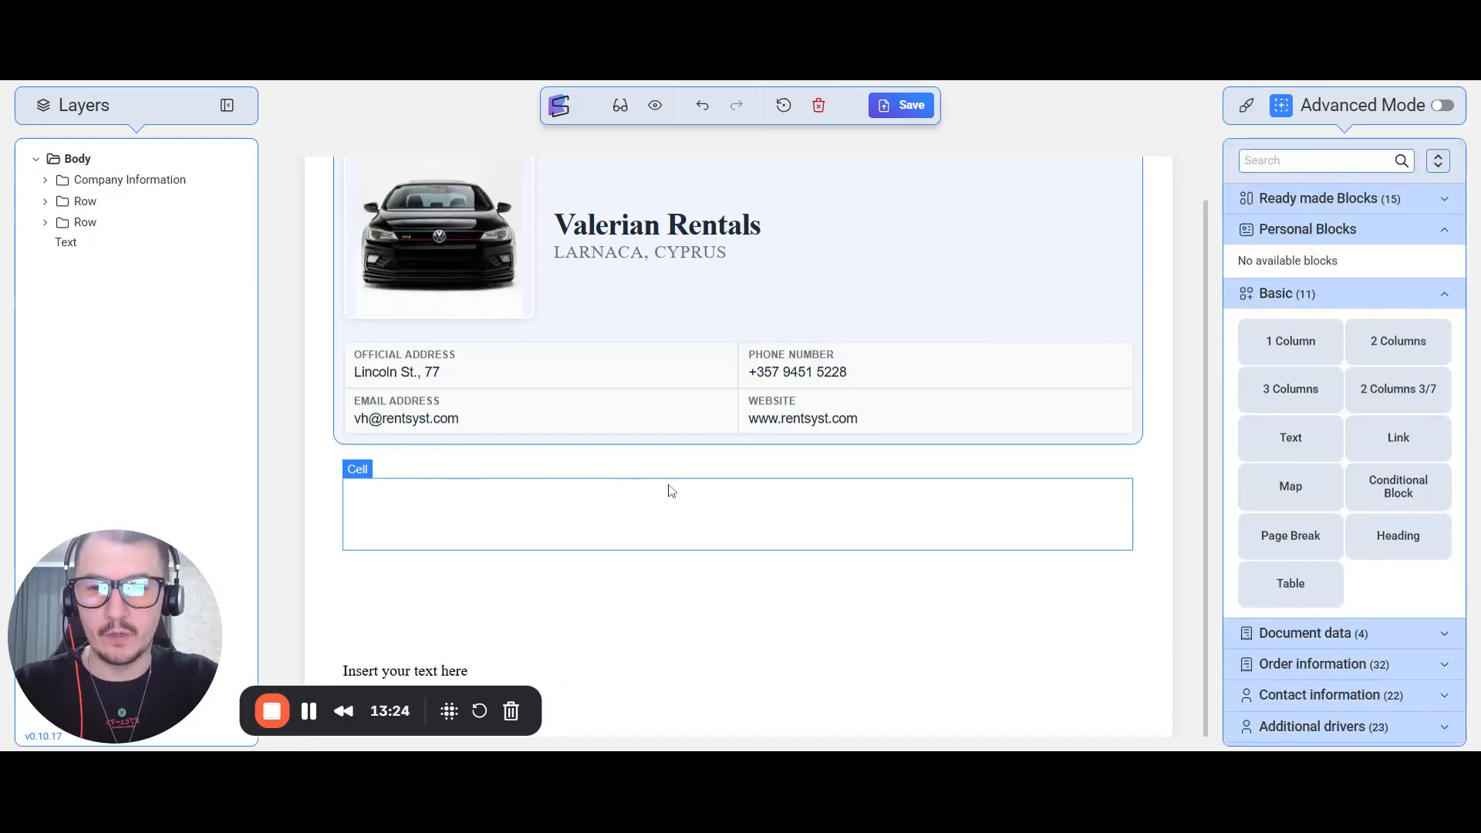
click(802, 487)
click(1123, 453)
click(994, 526)
click(1124, 501)
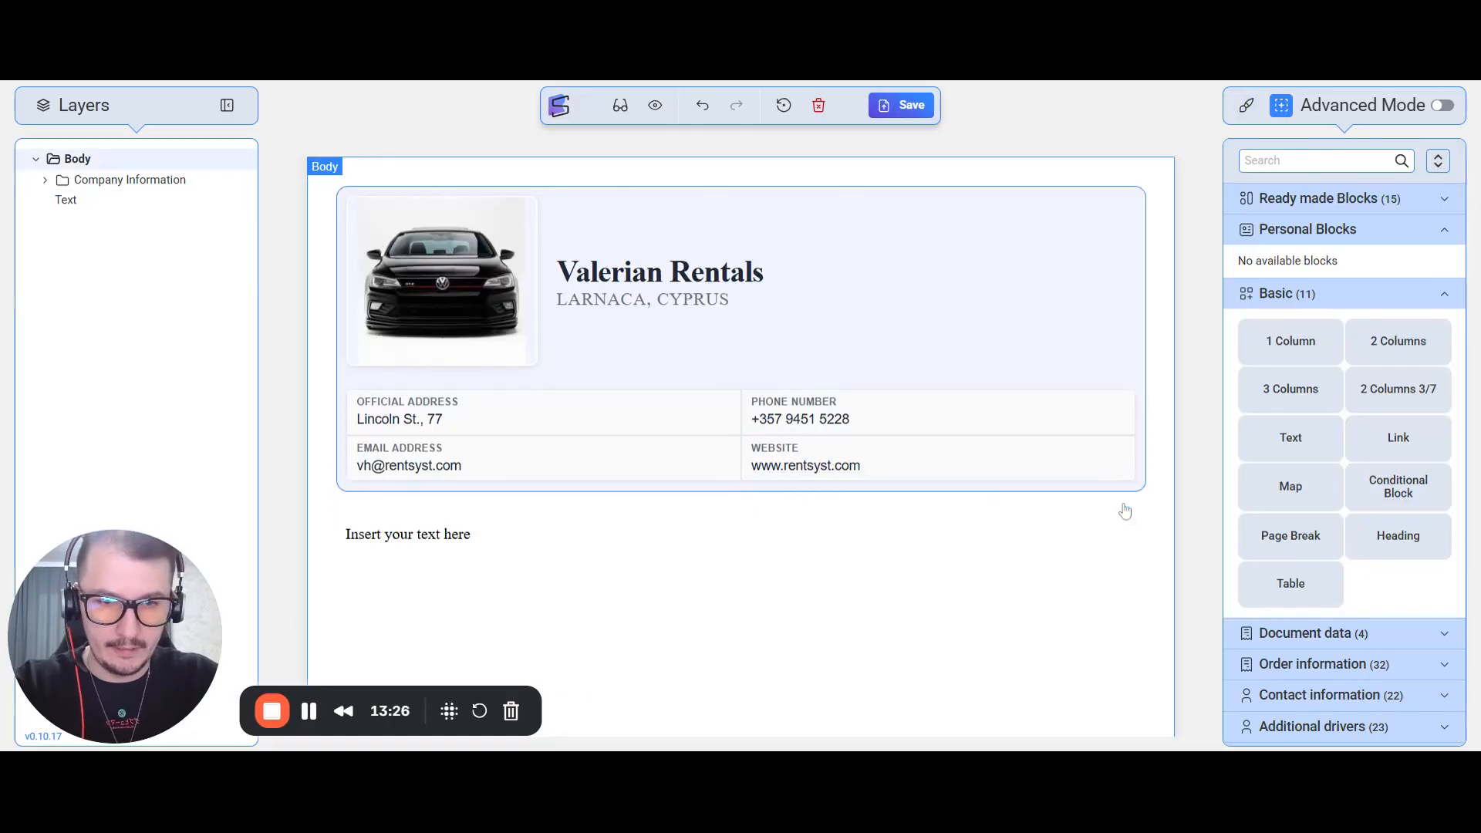
click(1095, 547)
click(1126, 499)
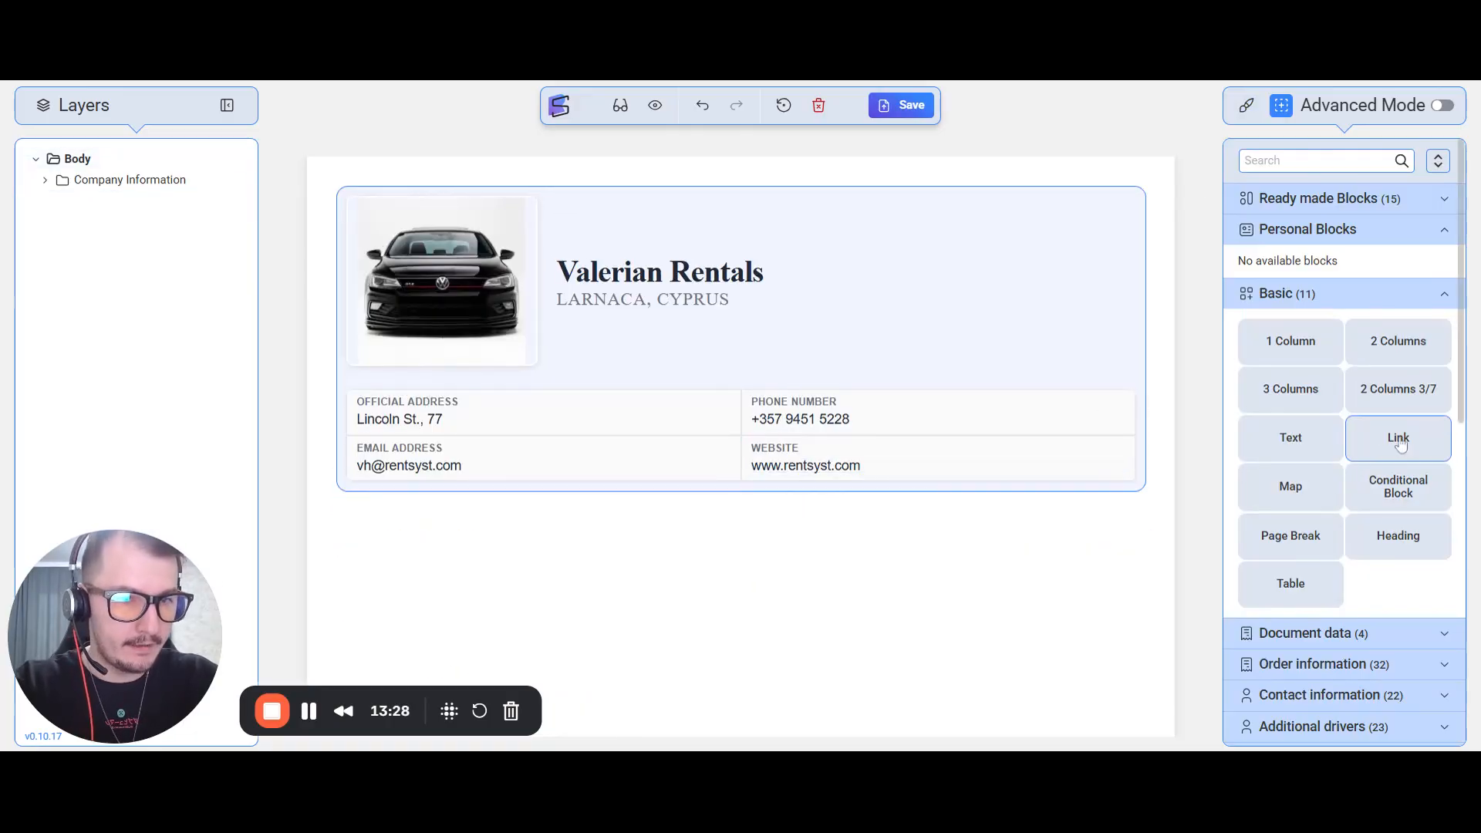
Add a Heading block below the Company Information block and replace its text with "Agreement"
drag(1384, 534, 1383, 535)
click(1381, 535)
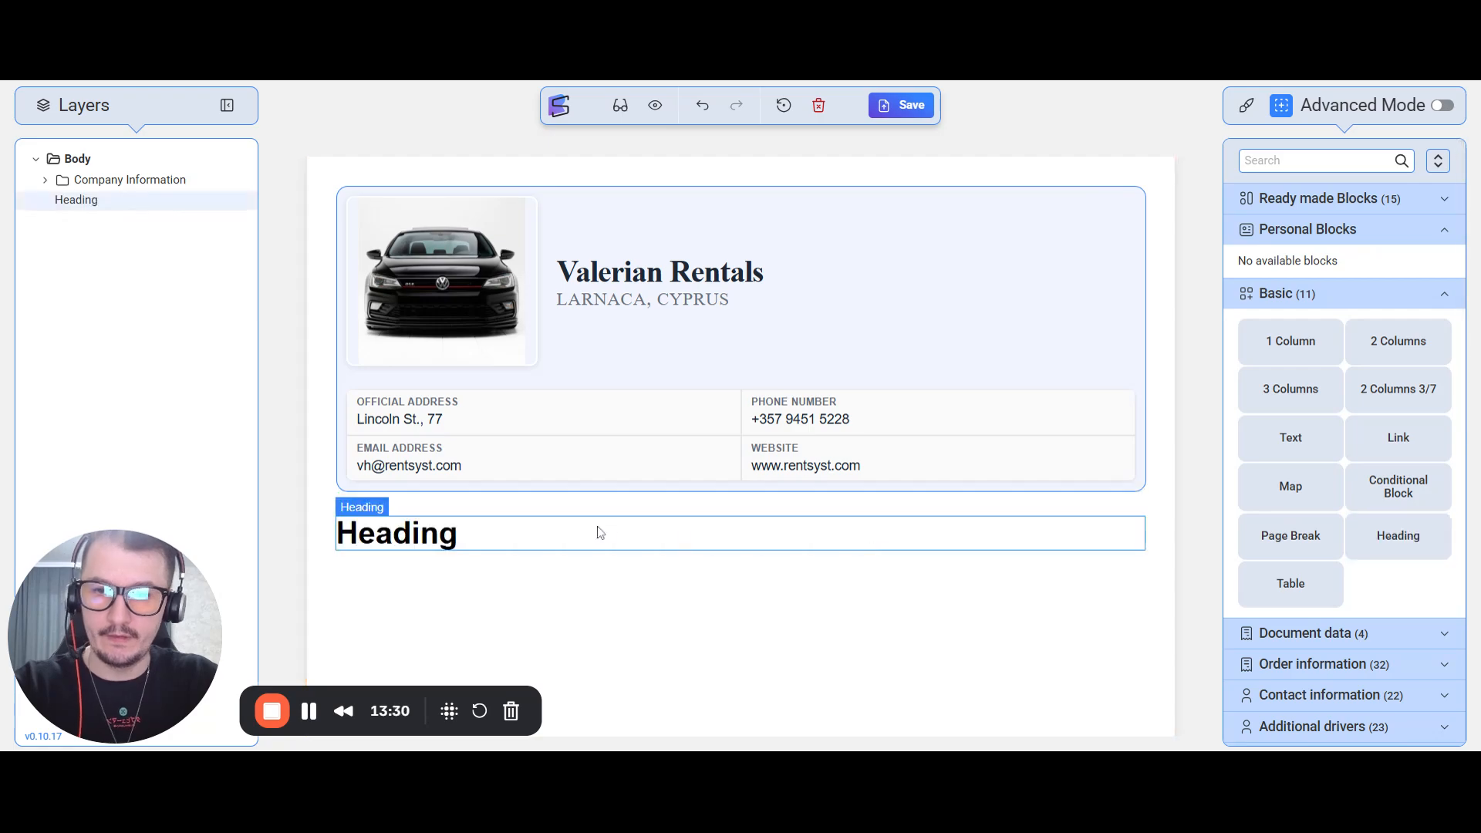
double_click(481, 549)
key(ctrl+a)
text(Ag)
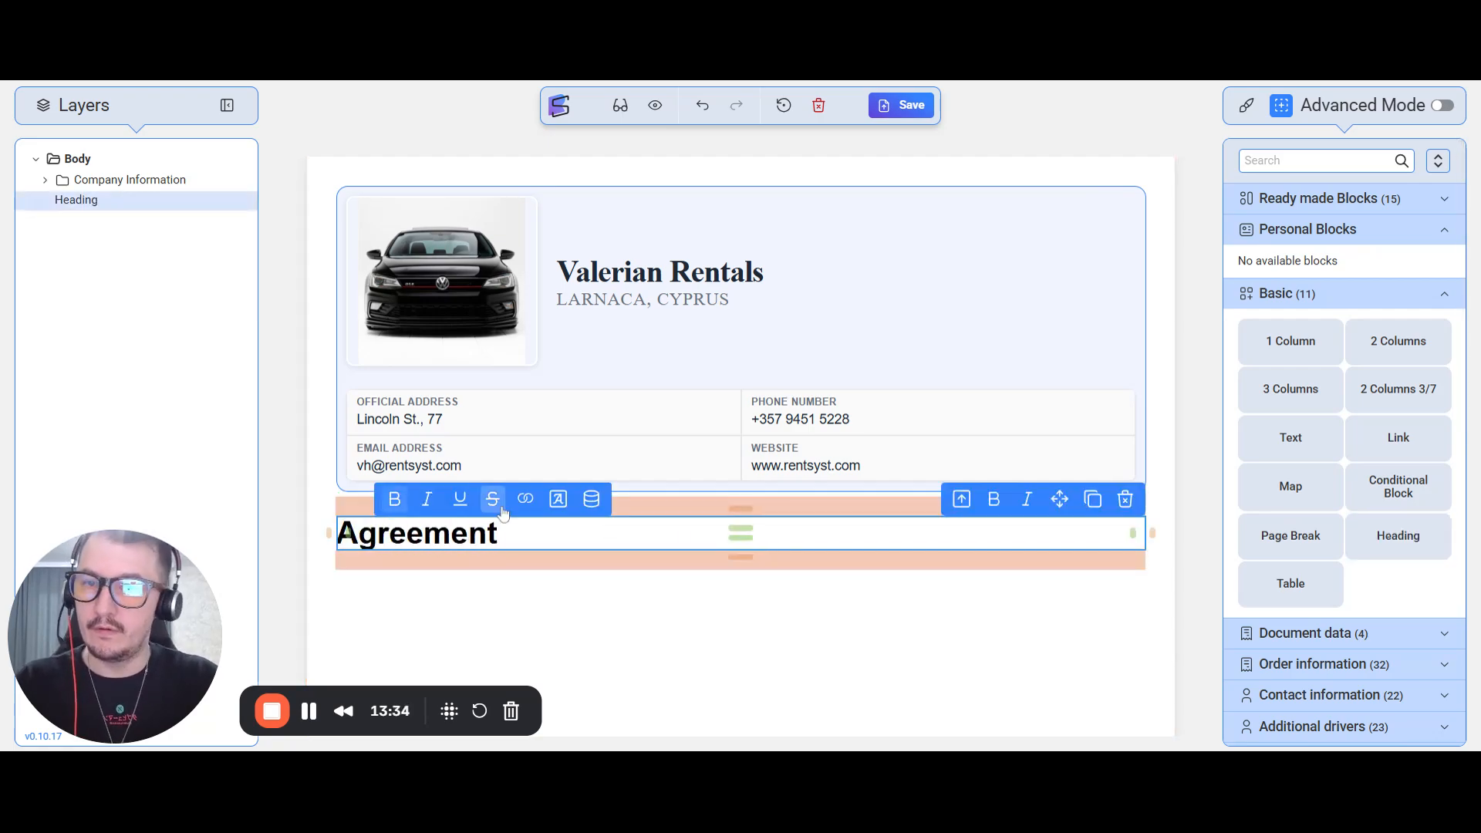
click(859, 574)
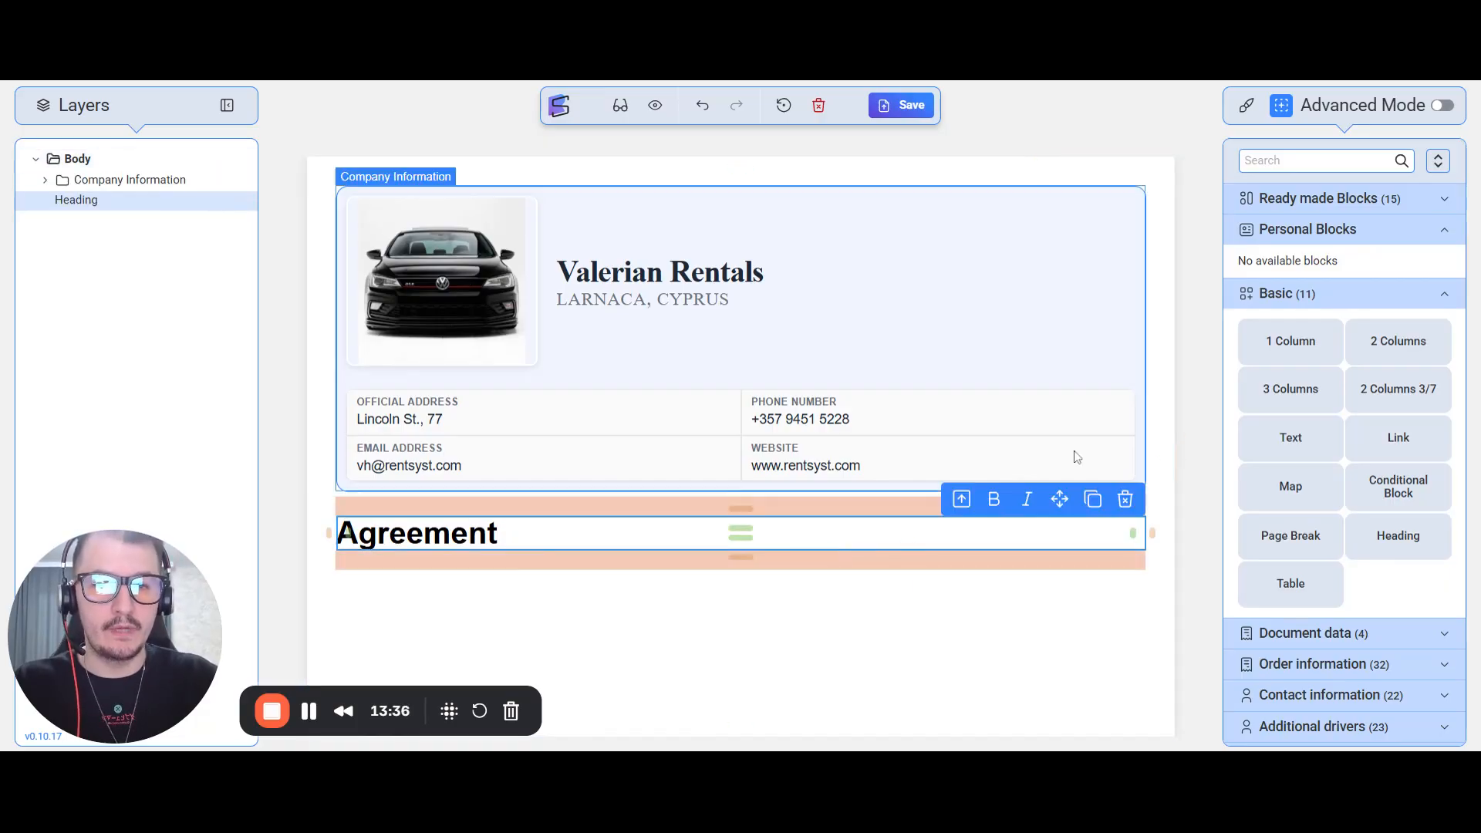
Center the Agreement heading horizontally
click(1248, 107)
click(1318, 461)
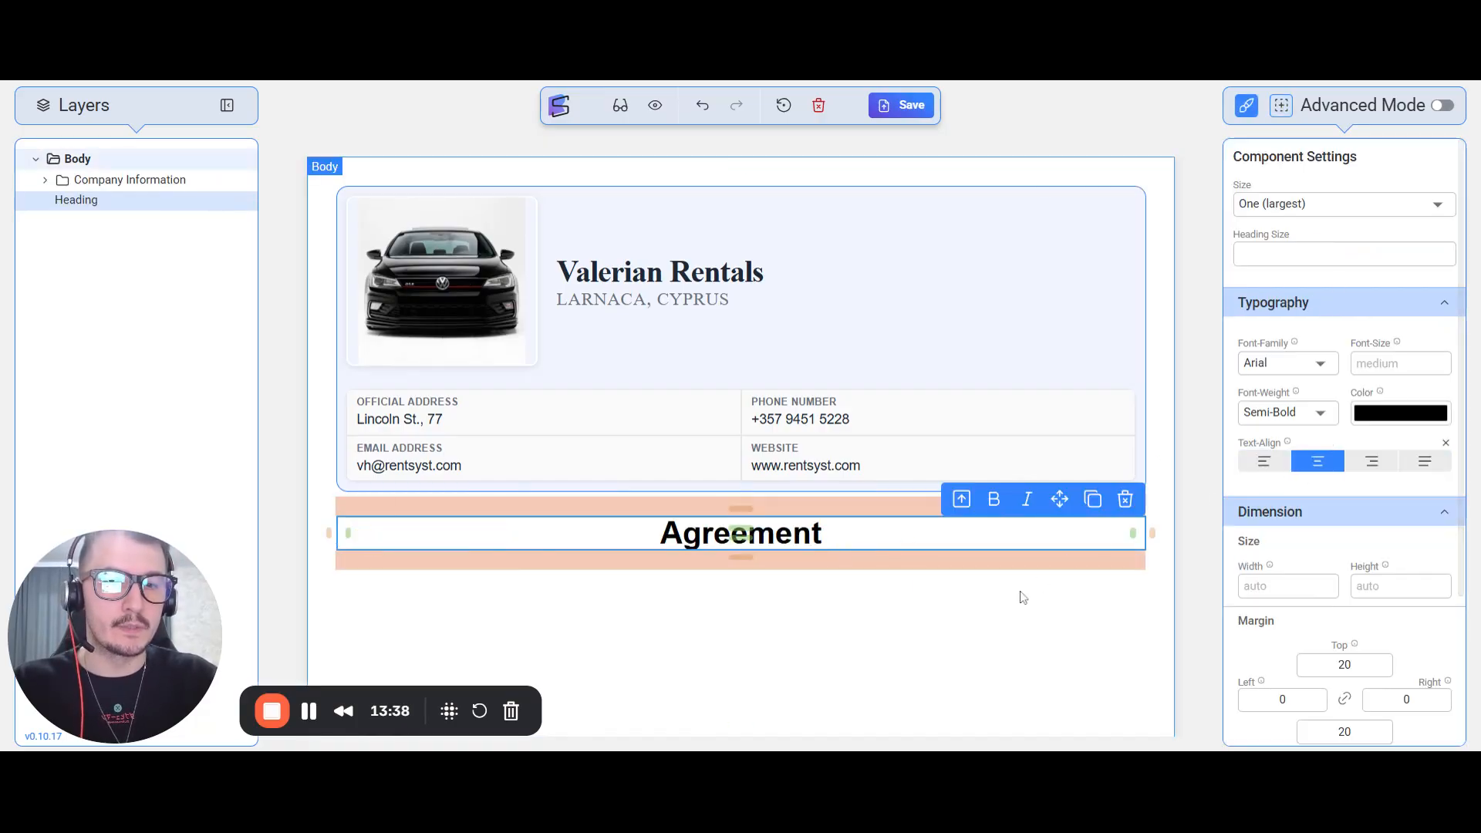
click(947, 599)
click(1282, 104)
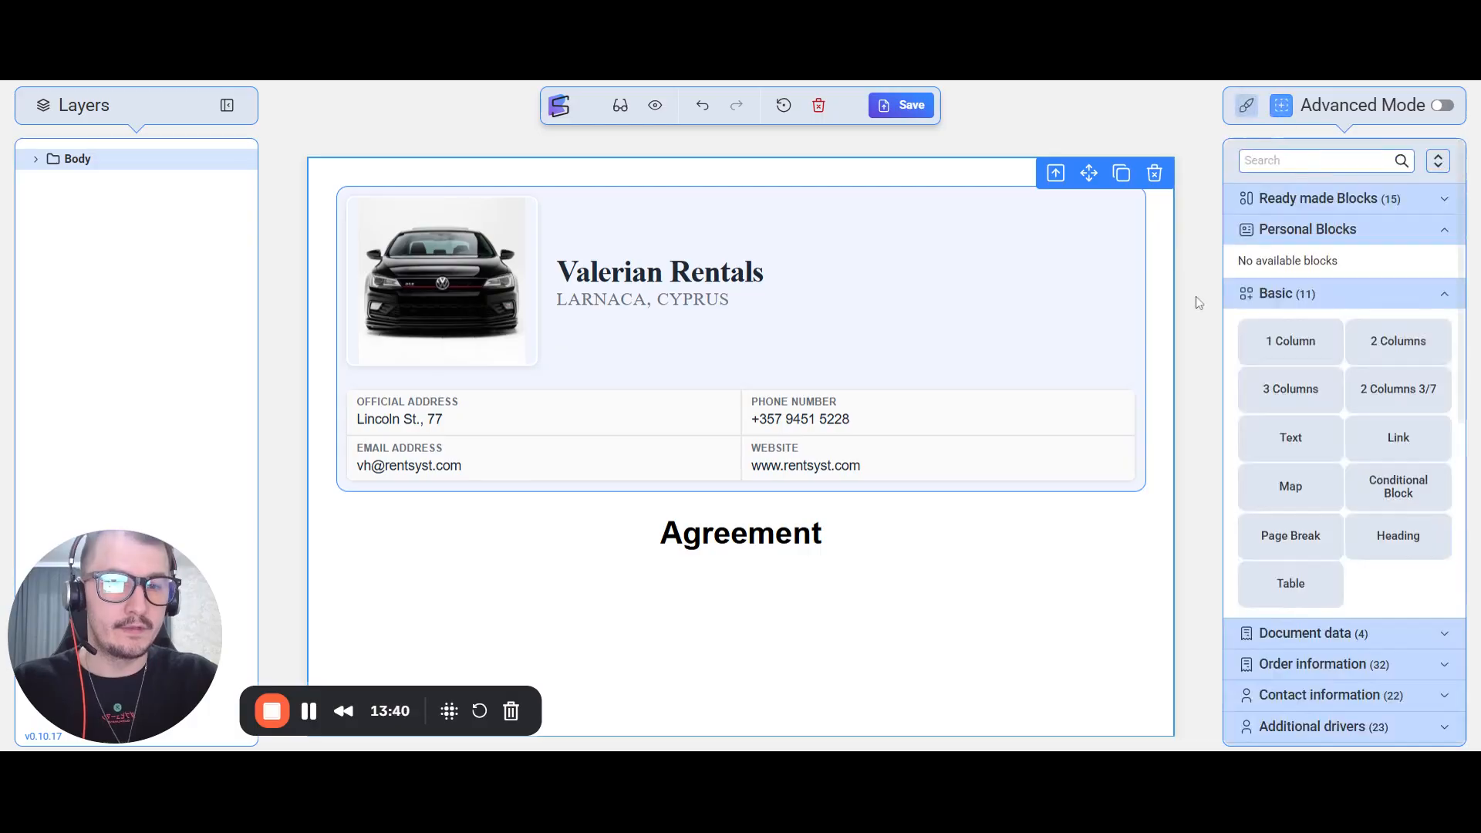
Try sizes Two, Four, Three and Six (smallest) on the Agreement heading, and set it back to One (largest)
click(1084, 543)
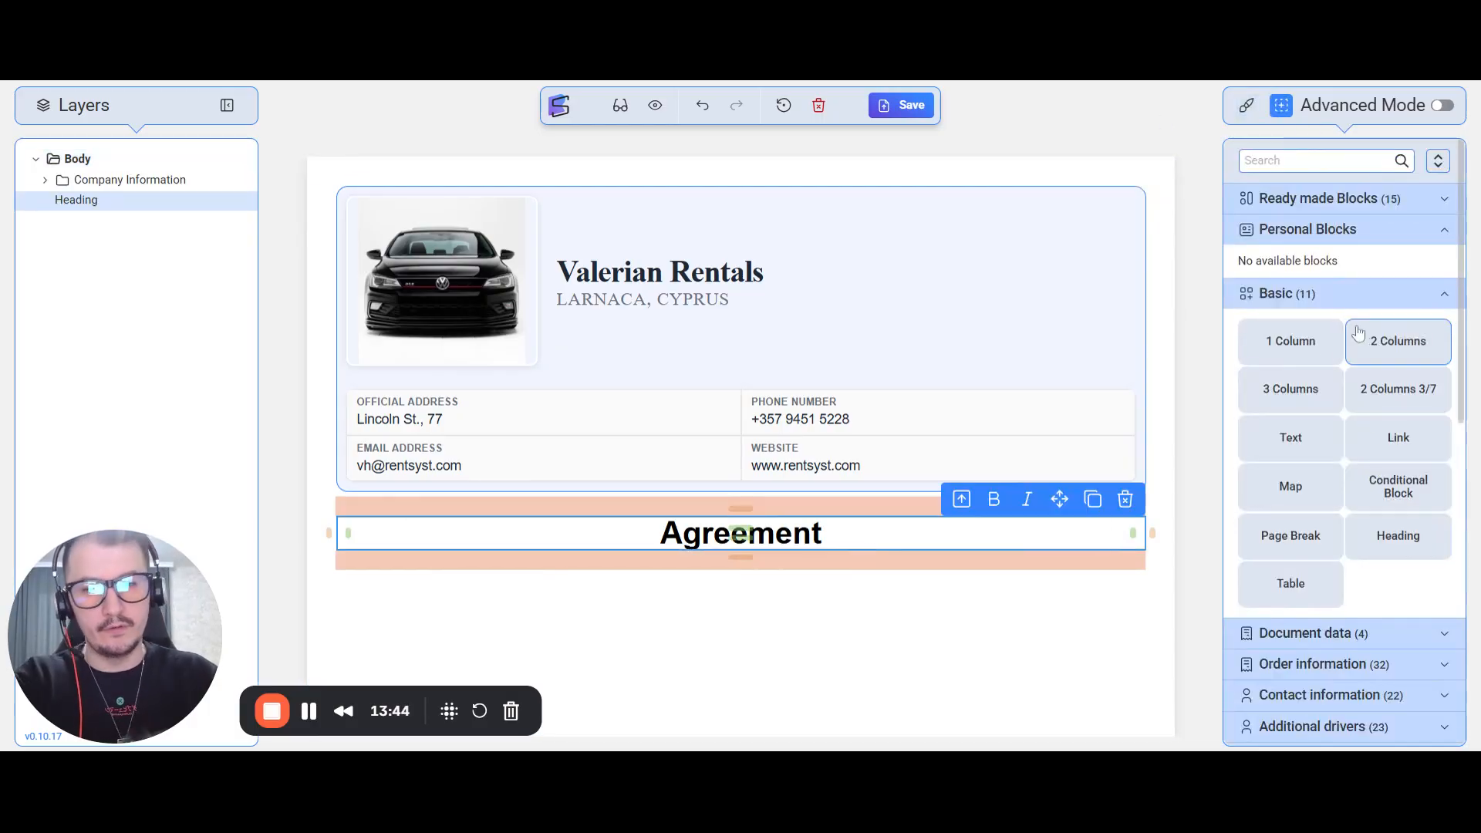
click(1247, 105)
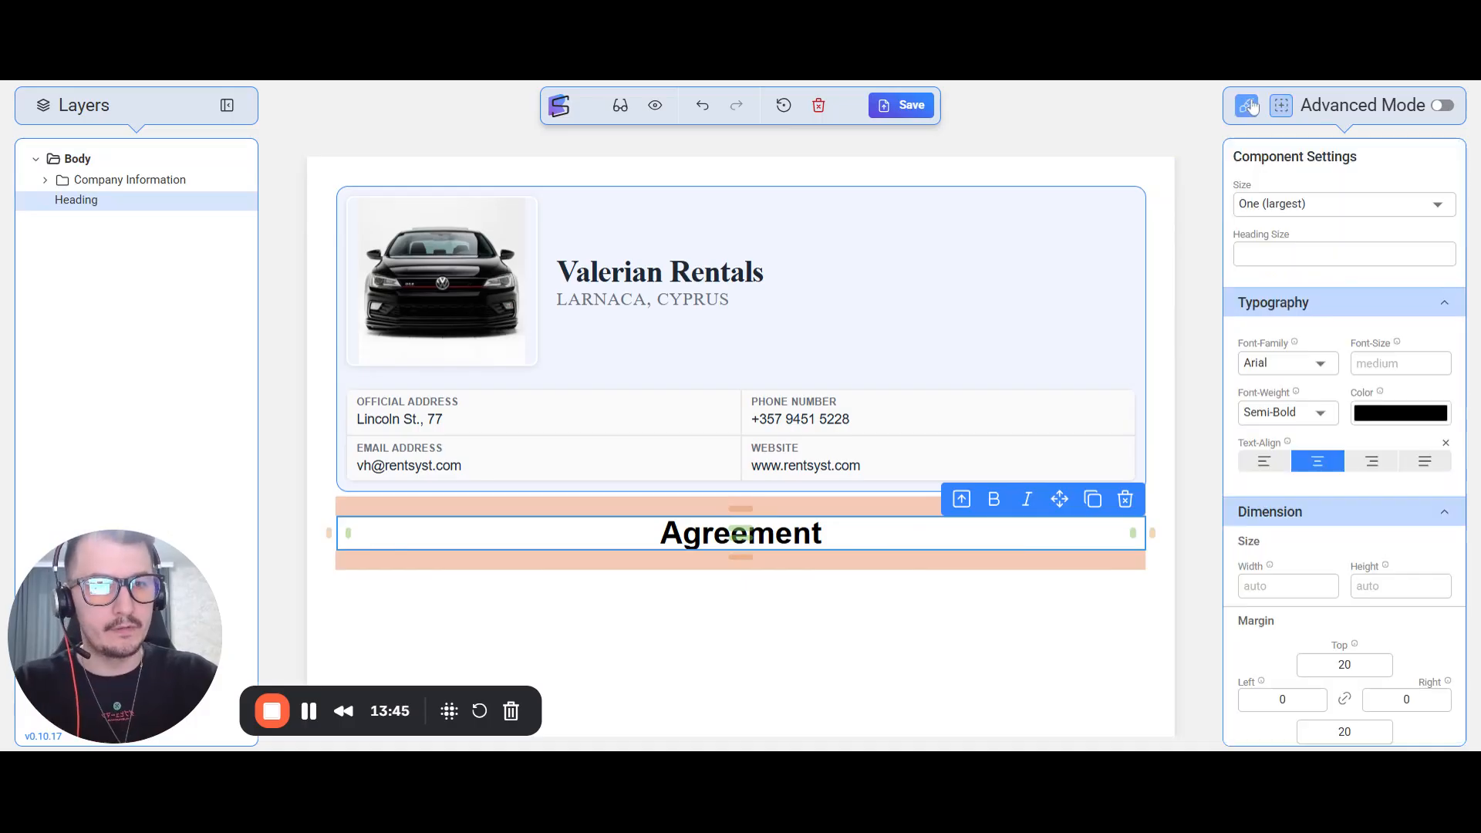
click(1291, 205)
click(1285, 267)
click(1293, 205)
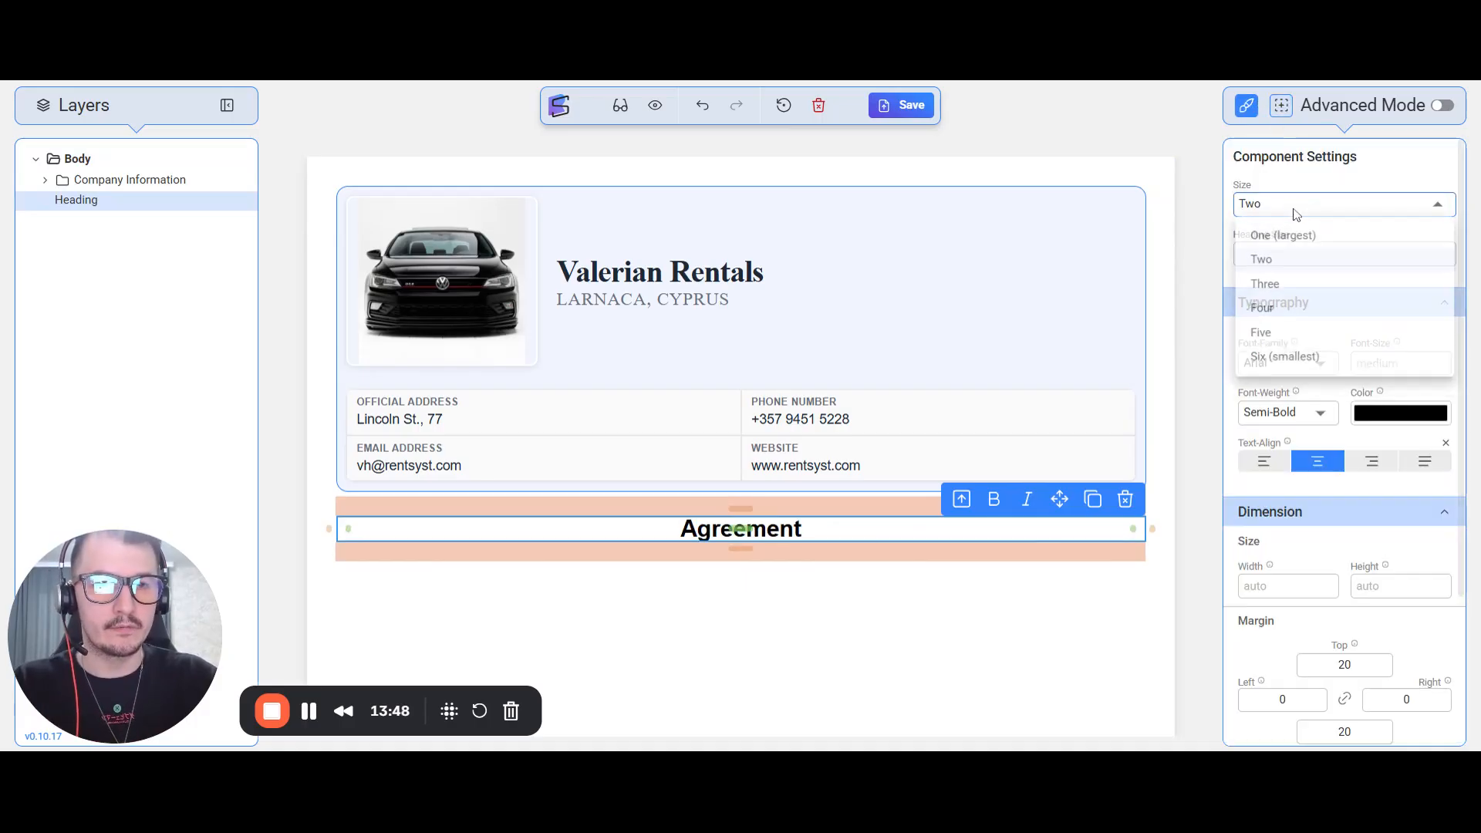
click(1287, 309)
click(1304, 207)
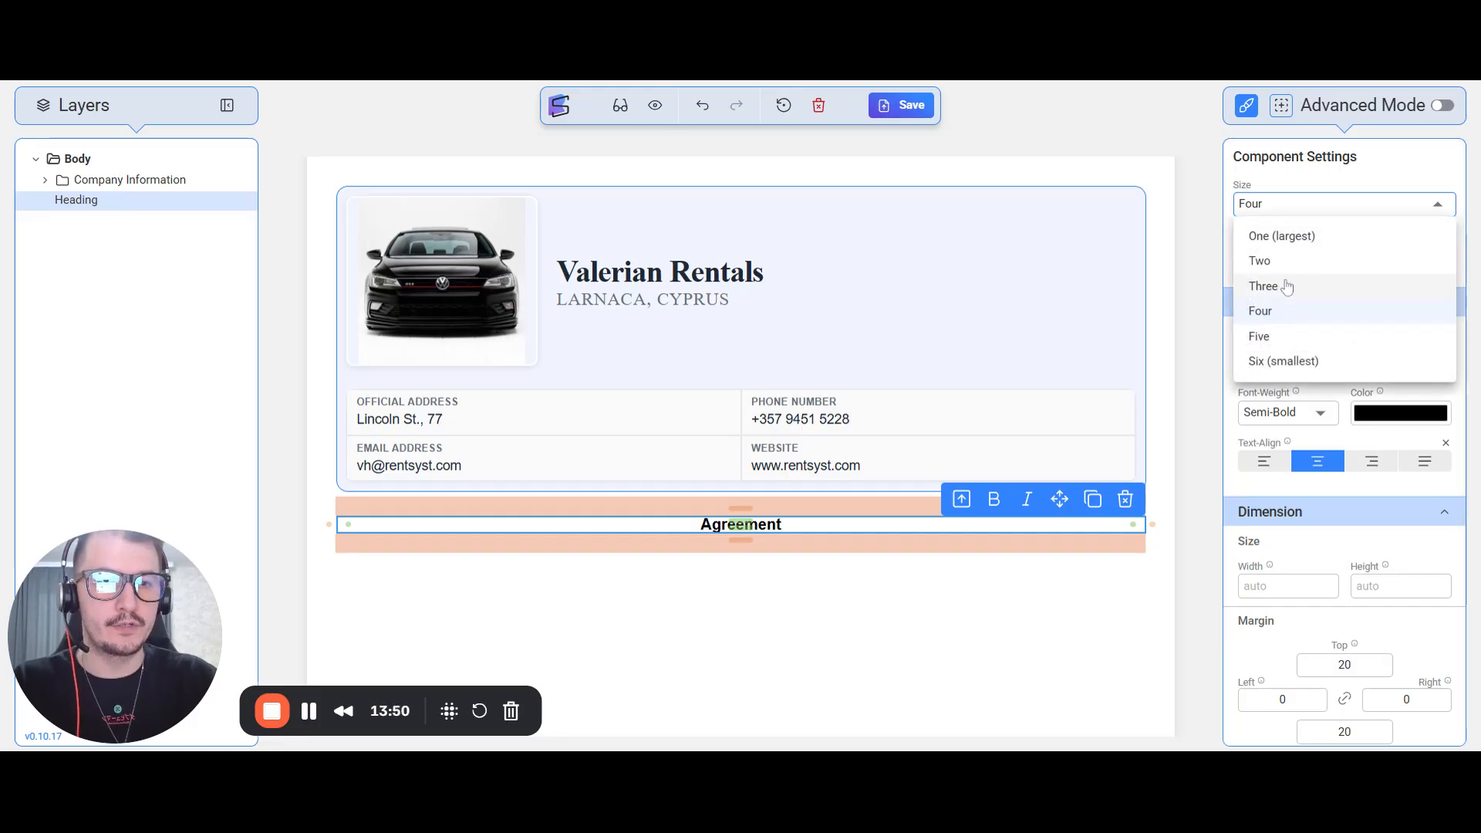
click(1287, 289)
click(1287, 207)
click(1270, 309)
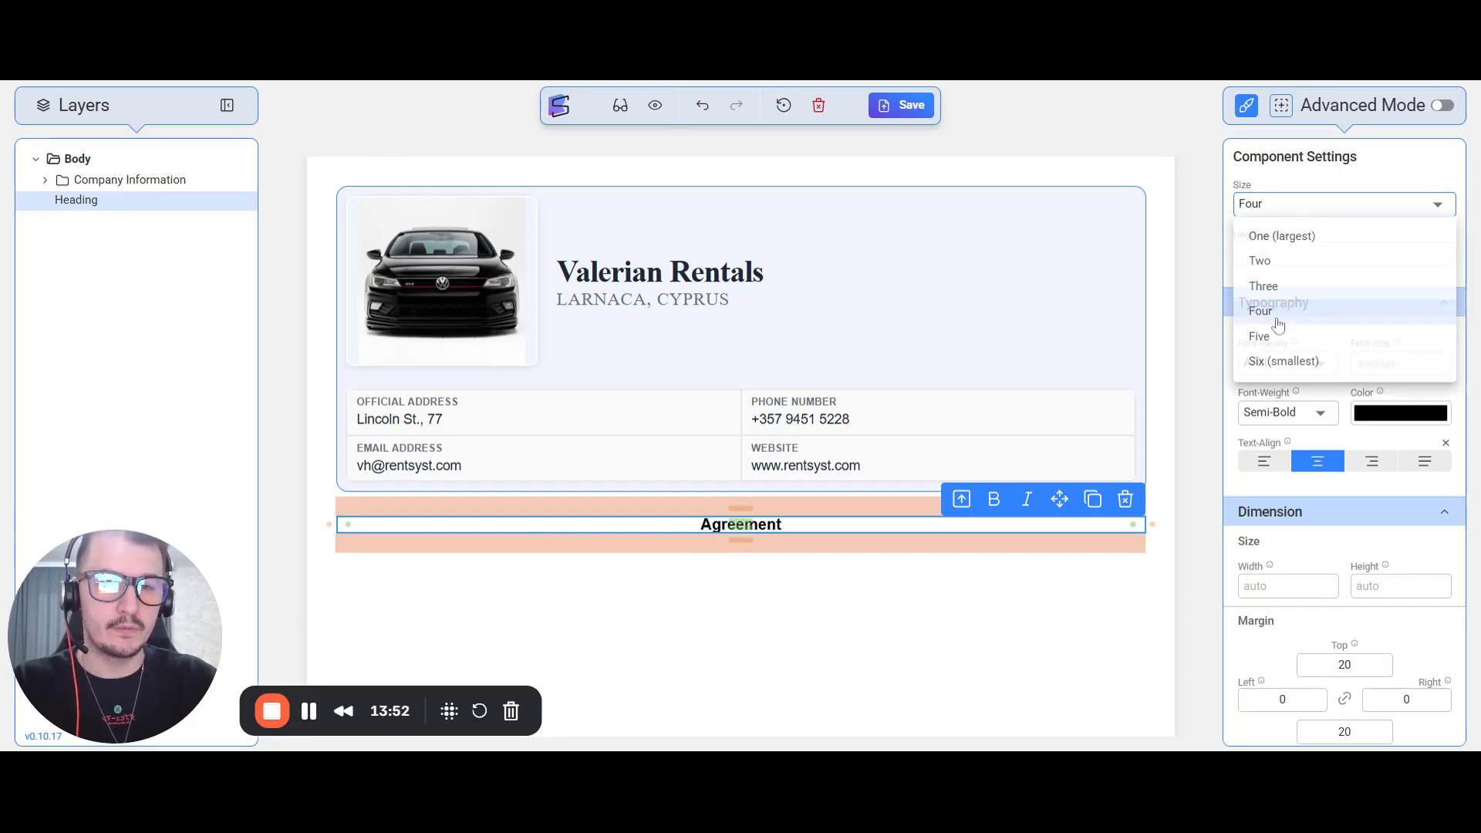
click(1271, 207)
click(1281, 361)
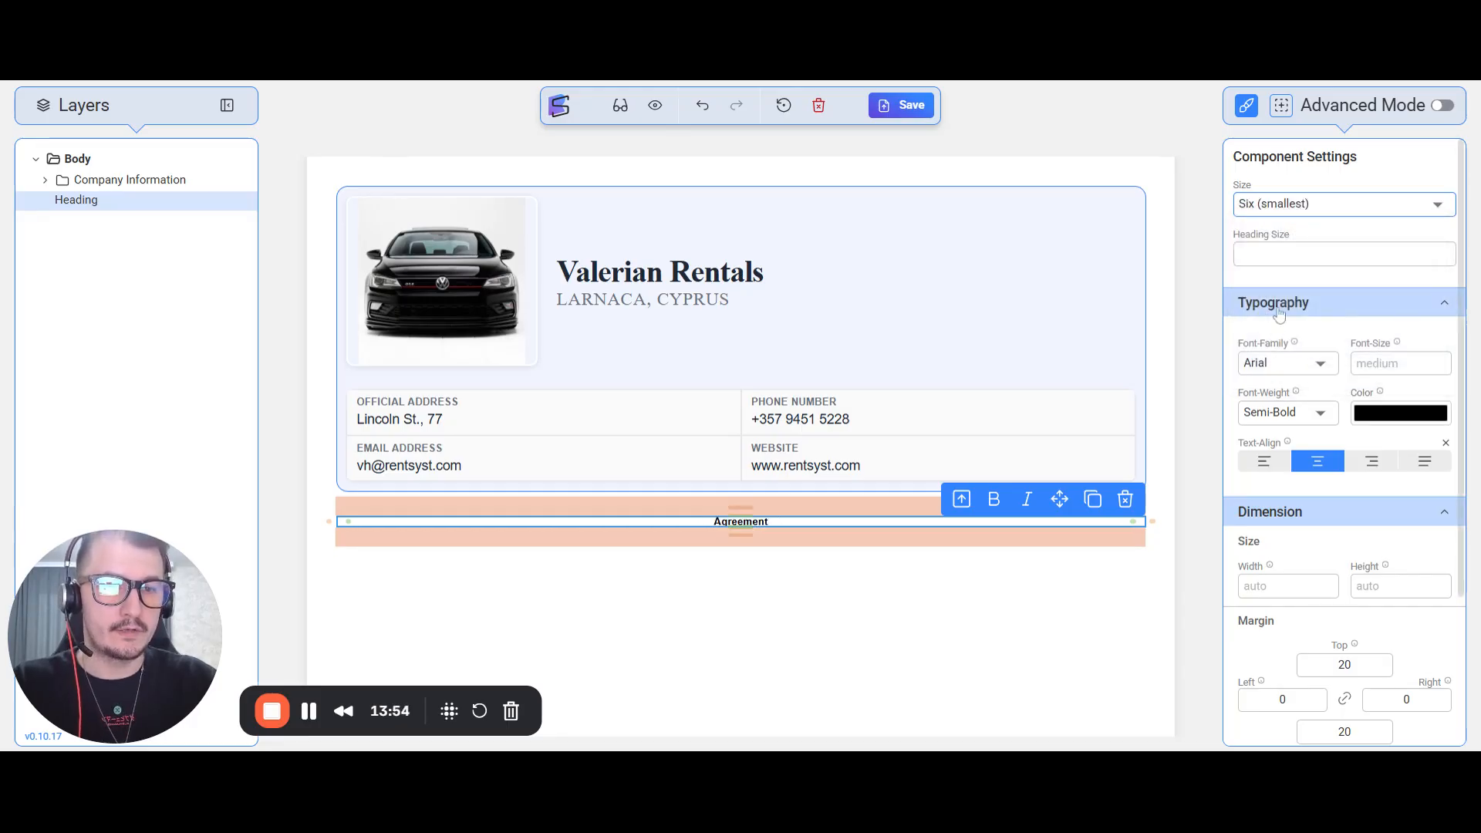
click(1275, 207)
click(1277, 236)
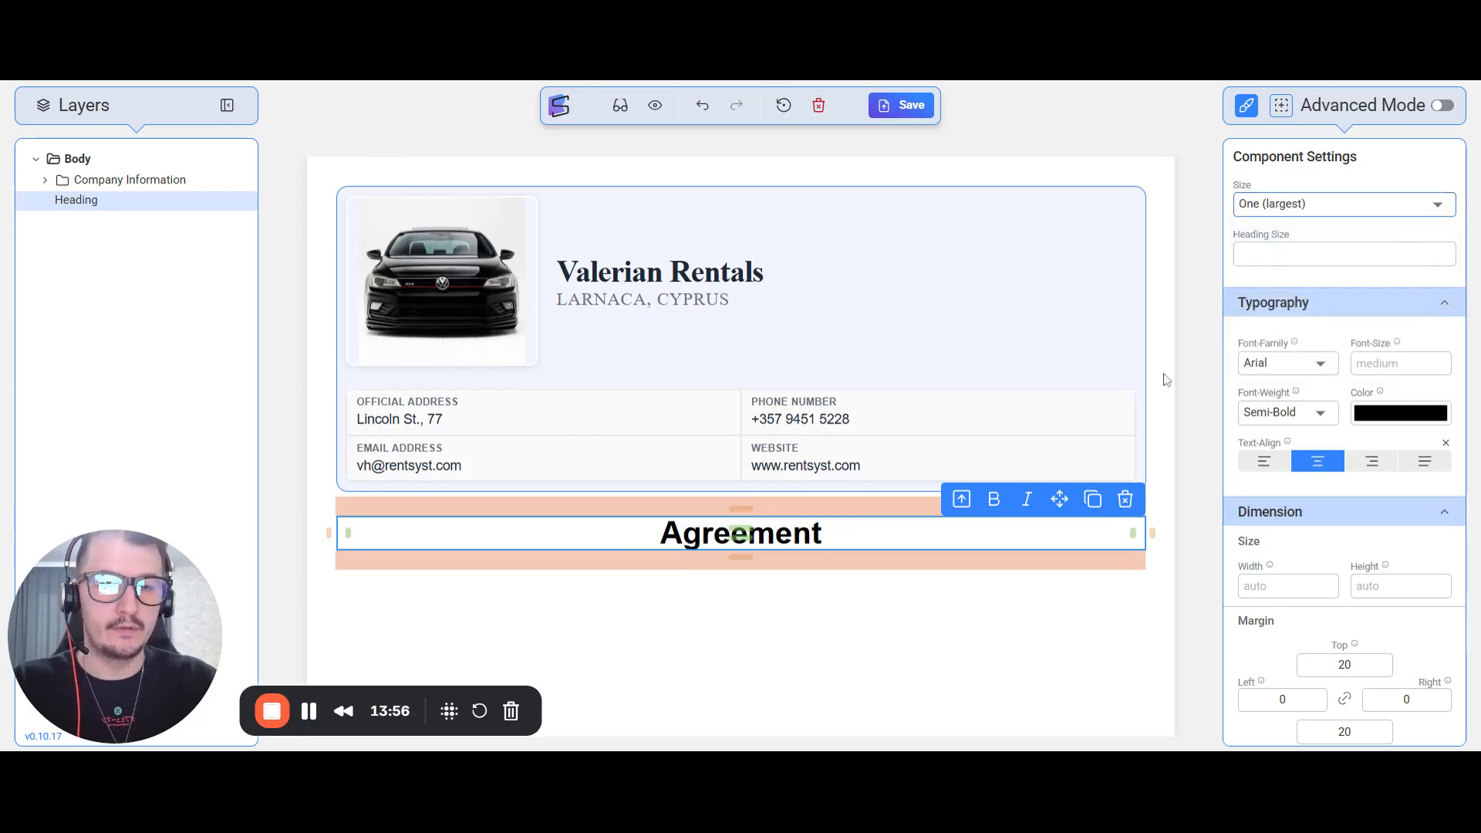
Try a font size of 50 on the Agreement heading, and set it to 35
click(1362, 364)
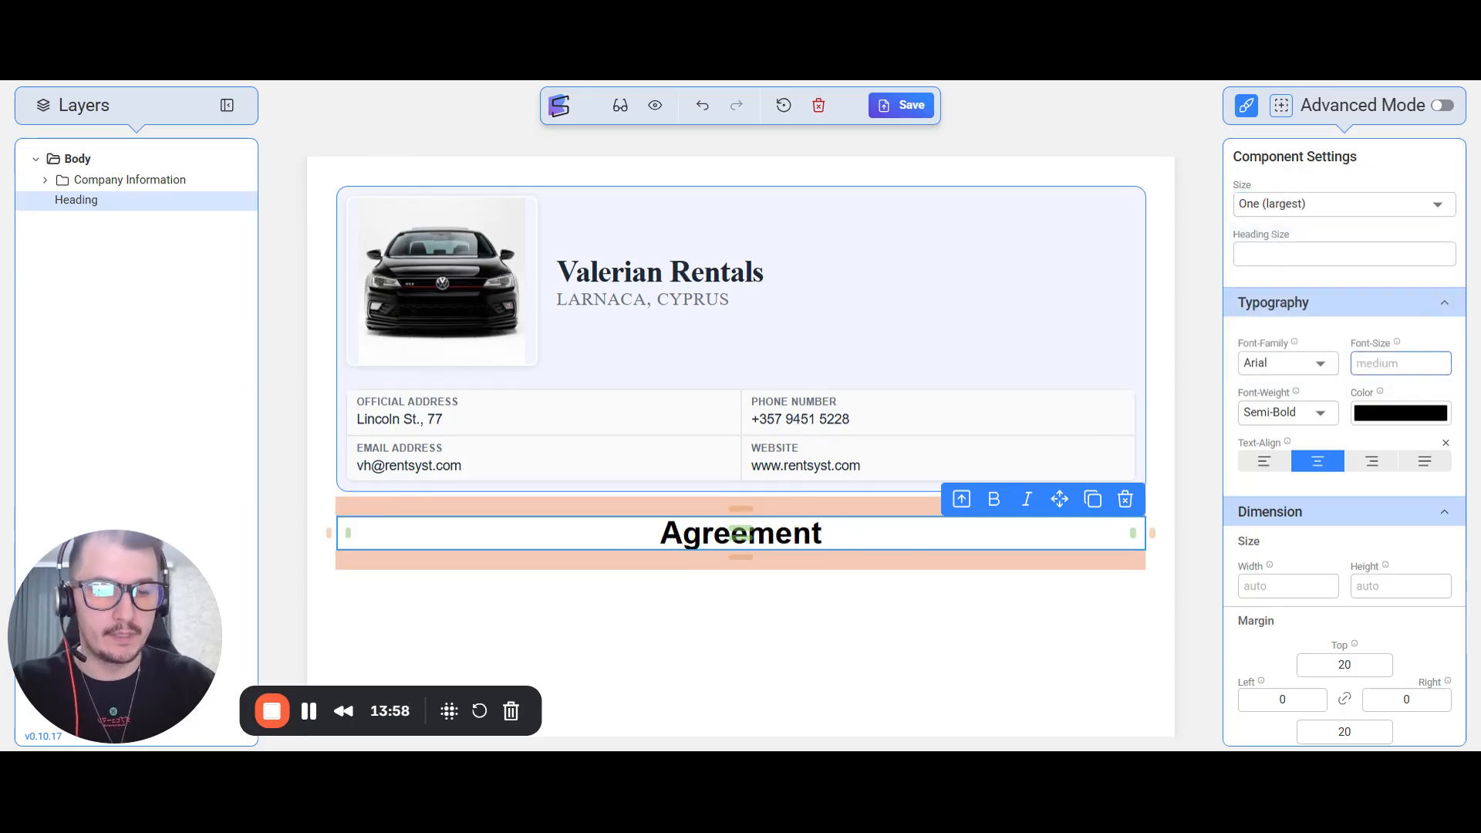
text(50)
key(ctrl+a)
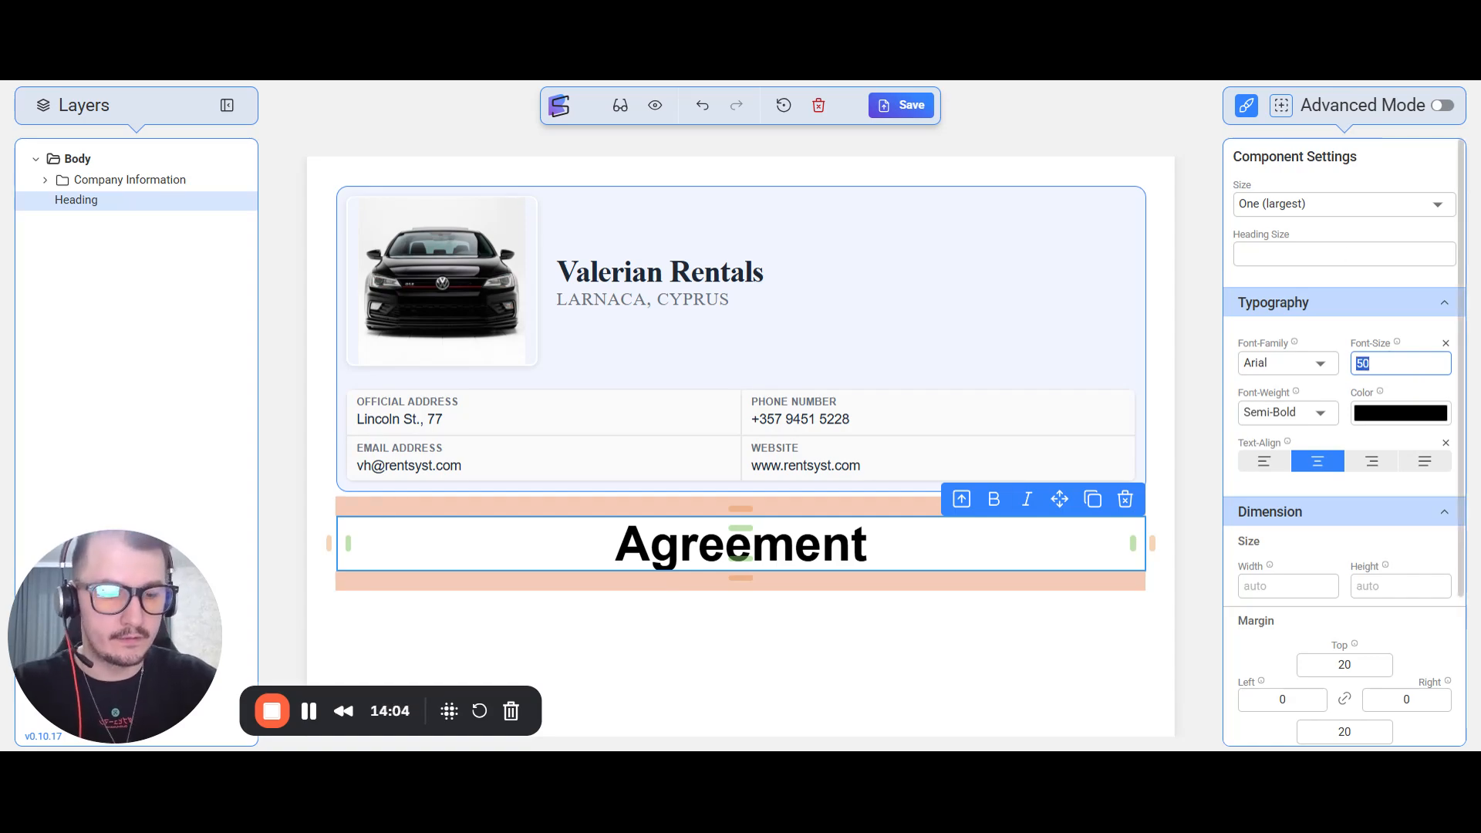
text(35)
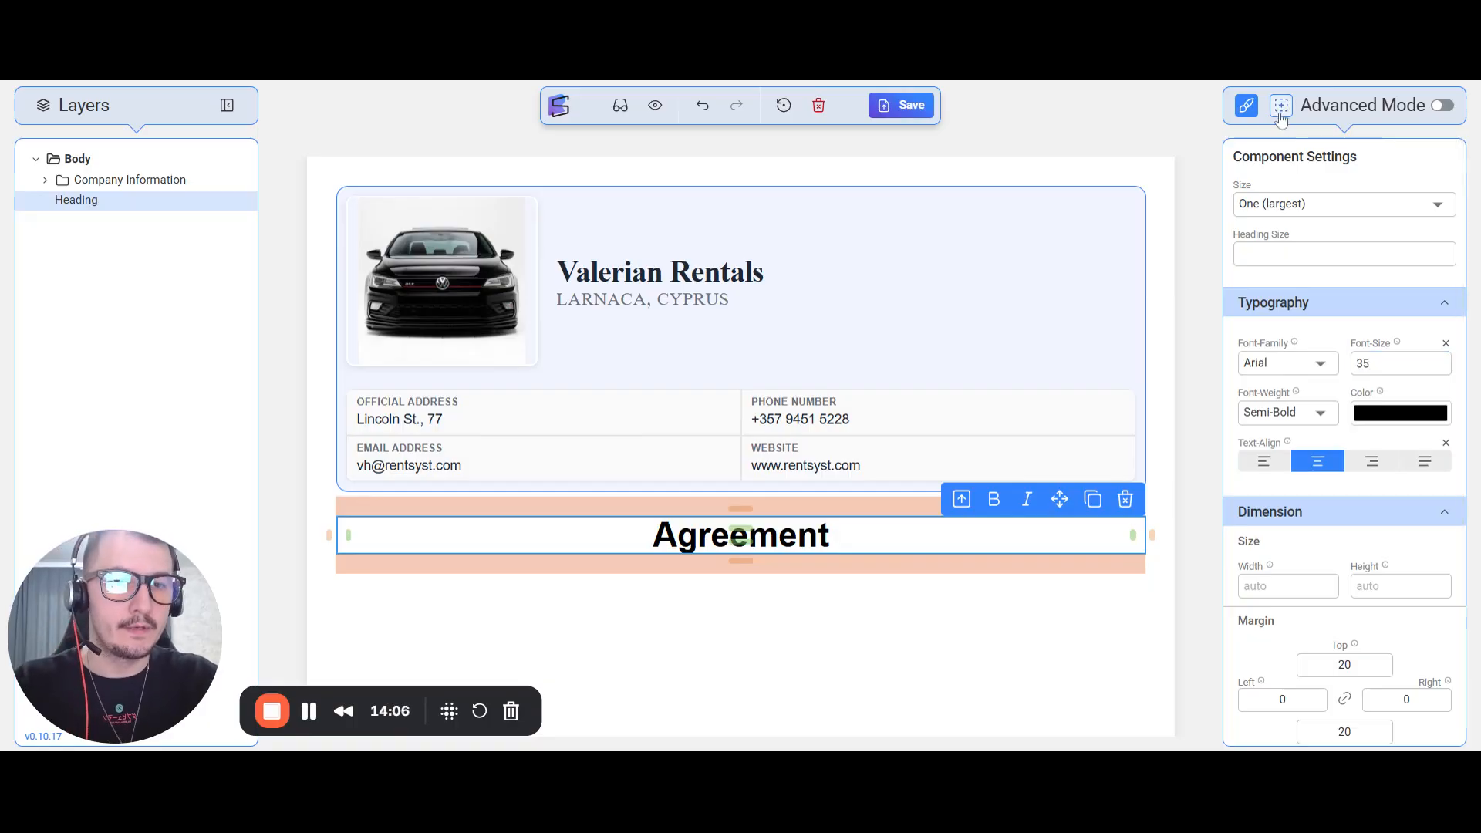
Increase the bottom padding of the Agreement heading slightly
click(1280, 105)
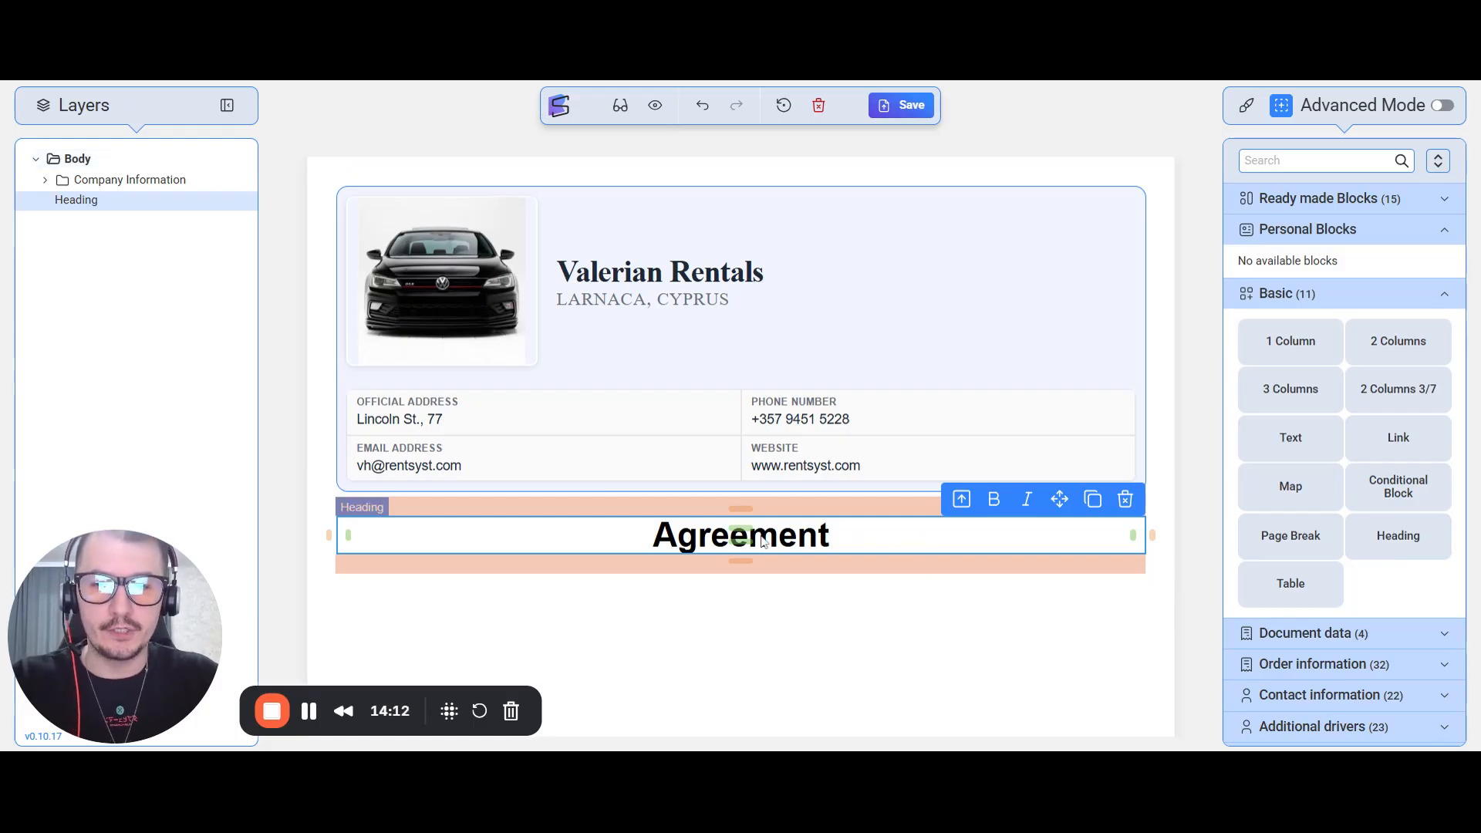
drag(741, 540, 740, 562)
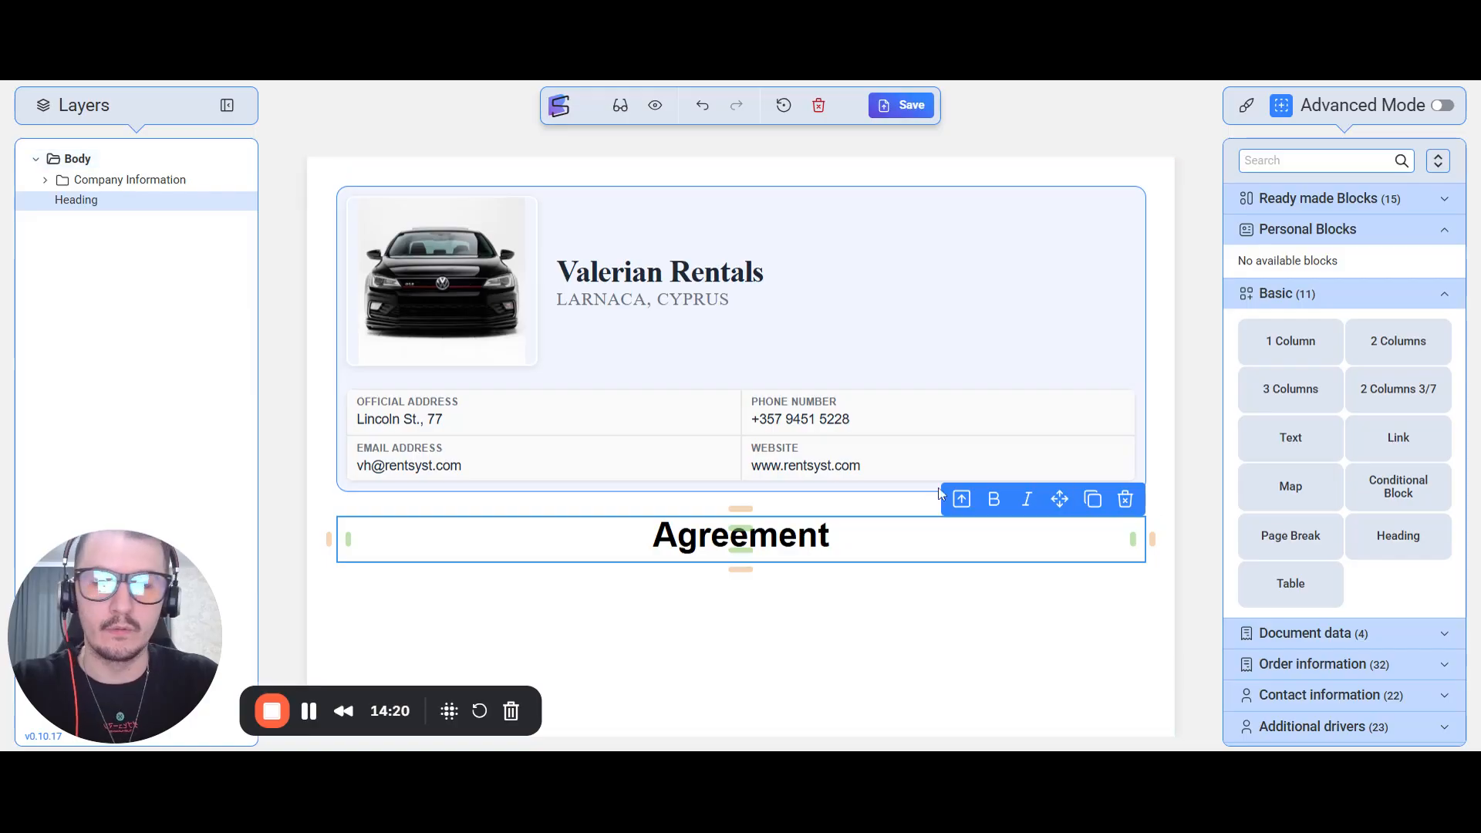
click(858, 610)
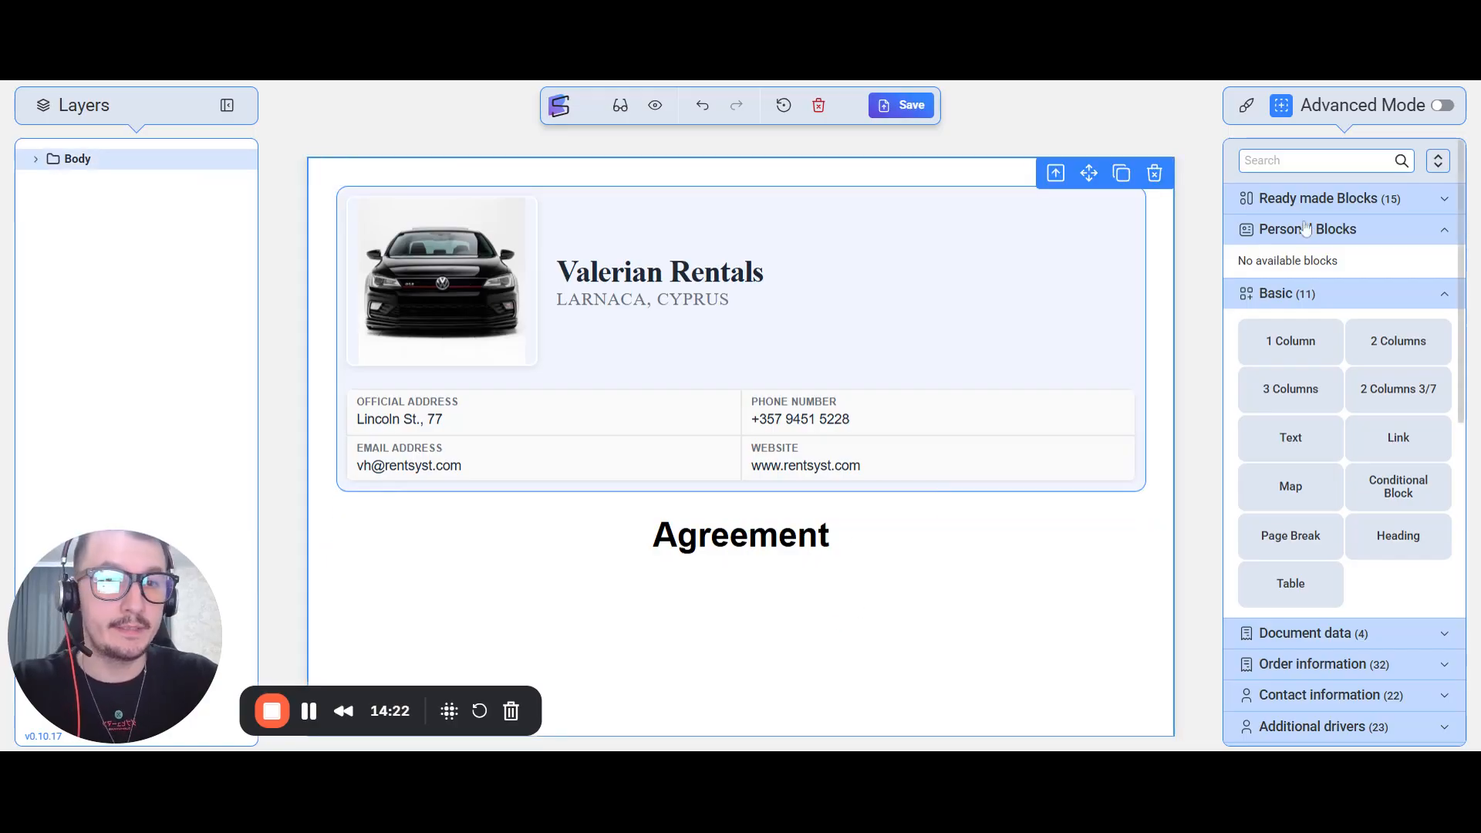
Add a Text block below the Agreement heading and replace its placeholder with "number" followed by a new line
click(1310, 450)
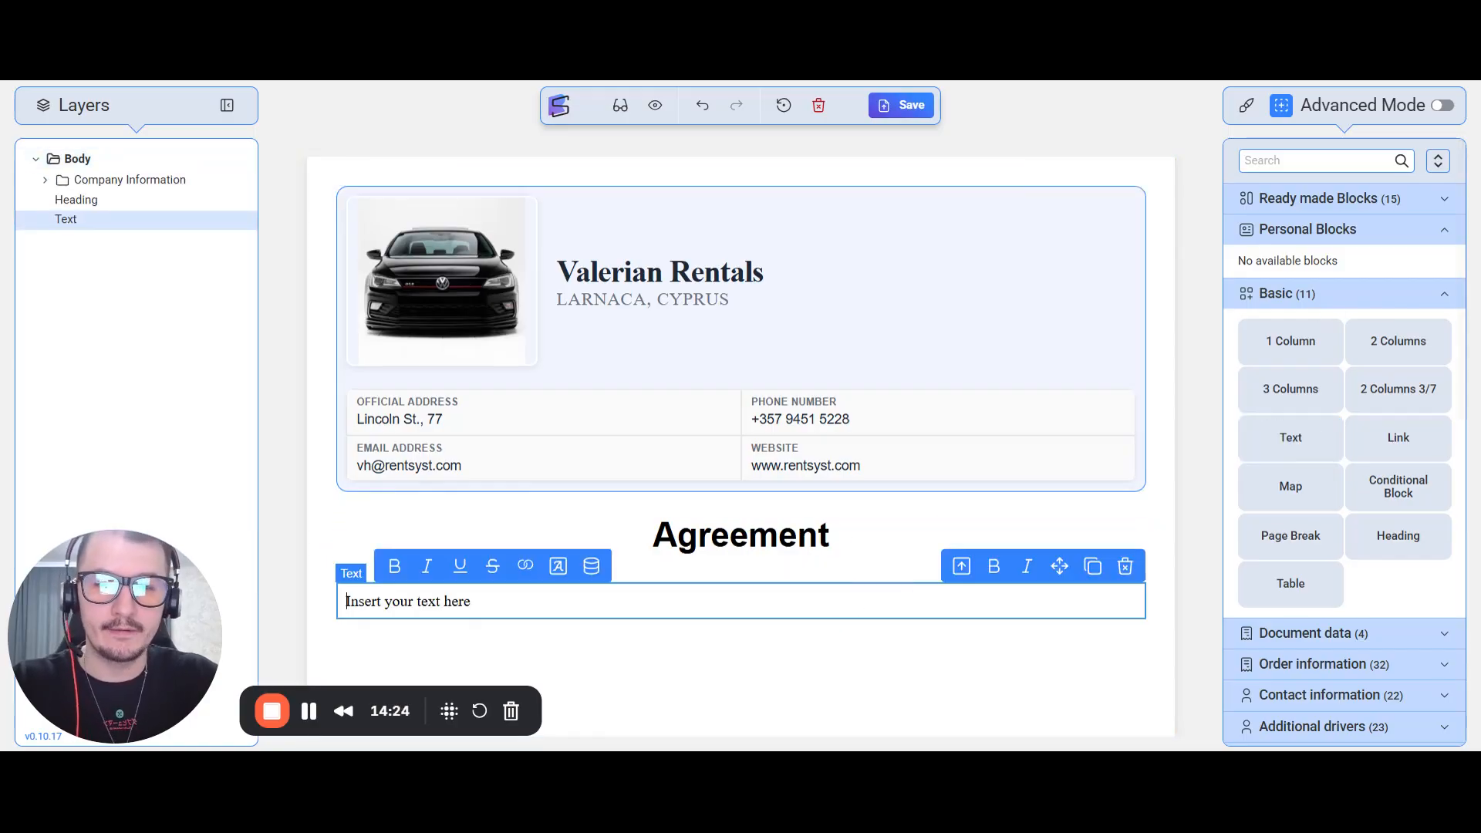
key(ctrl+a)
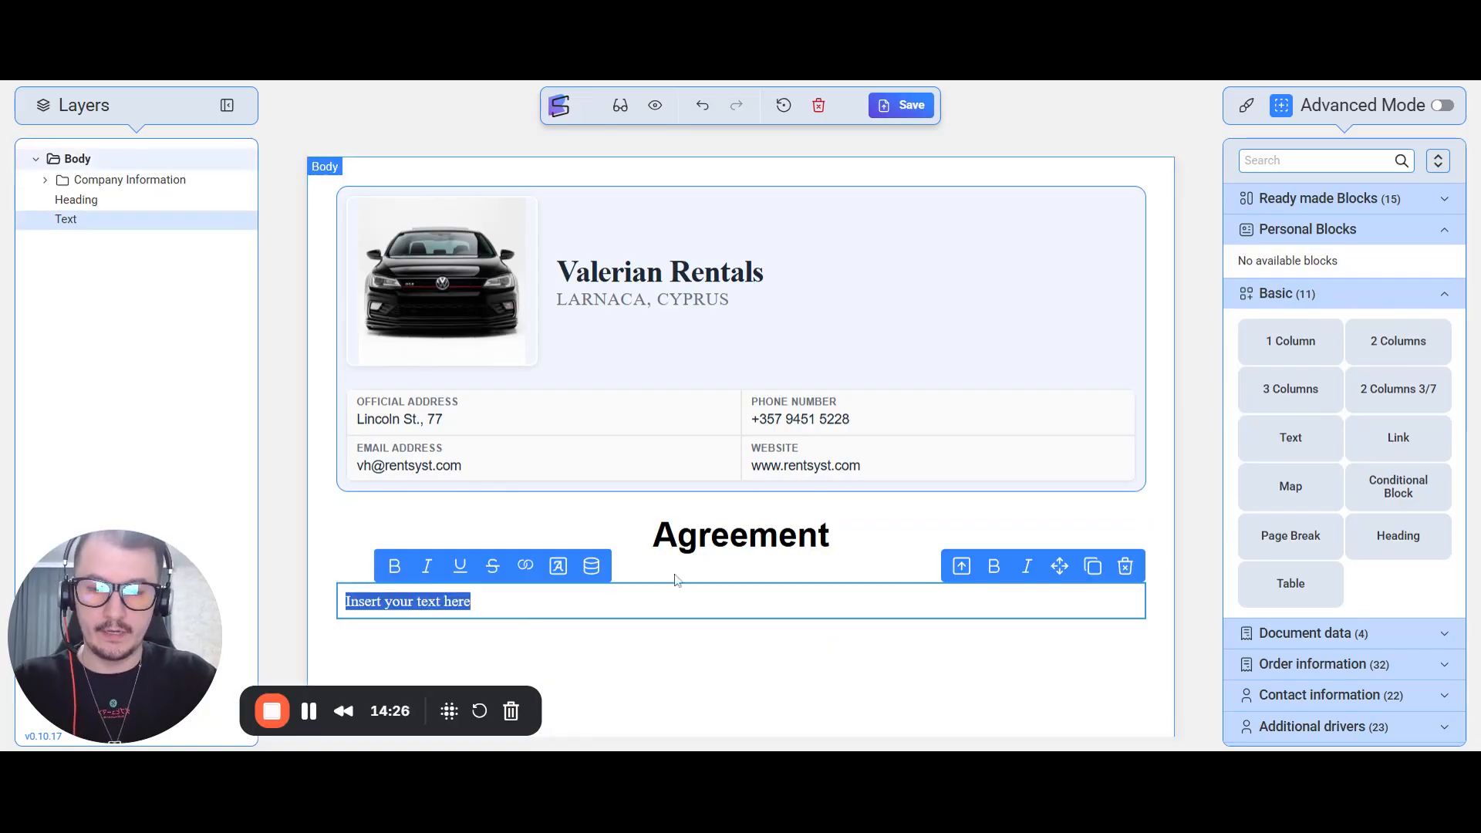
text(number)
key(Return)
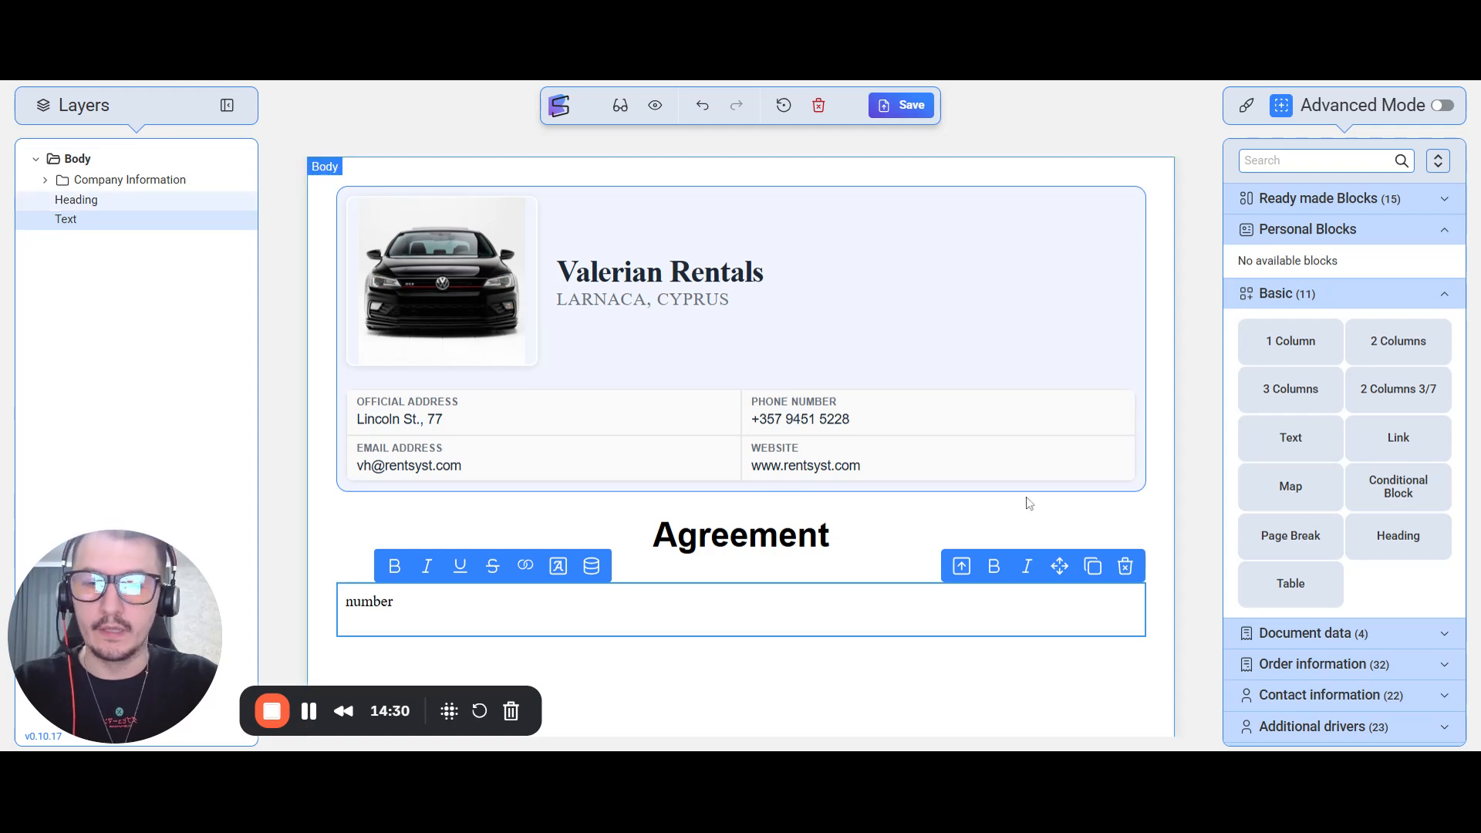
Insert the Agreement № variable after "number" and the Agreement date variable directly on the line below
click(1319, 232)
click(1320, 267)
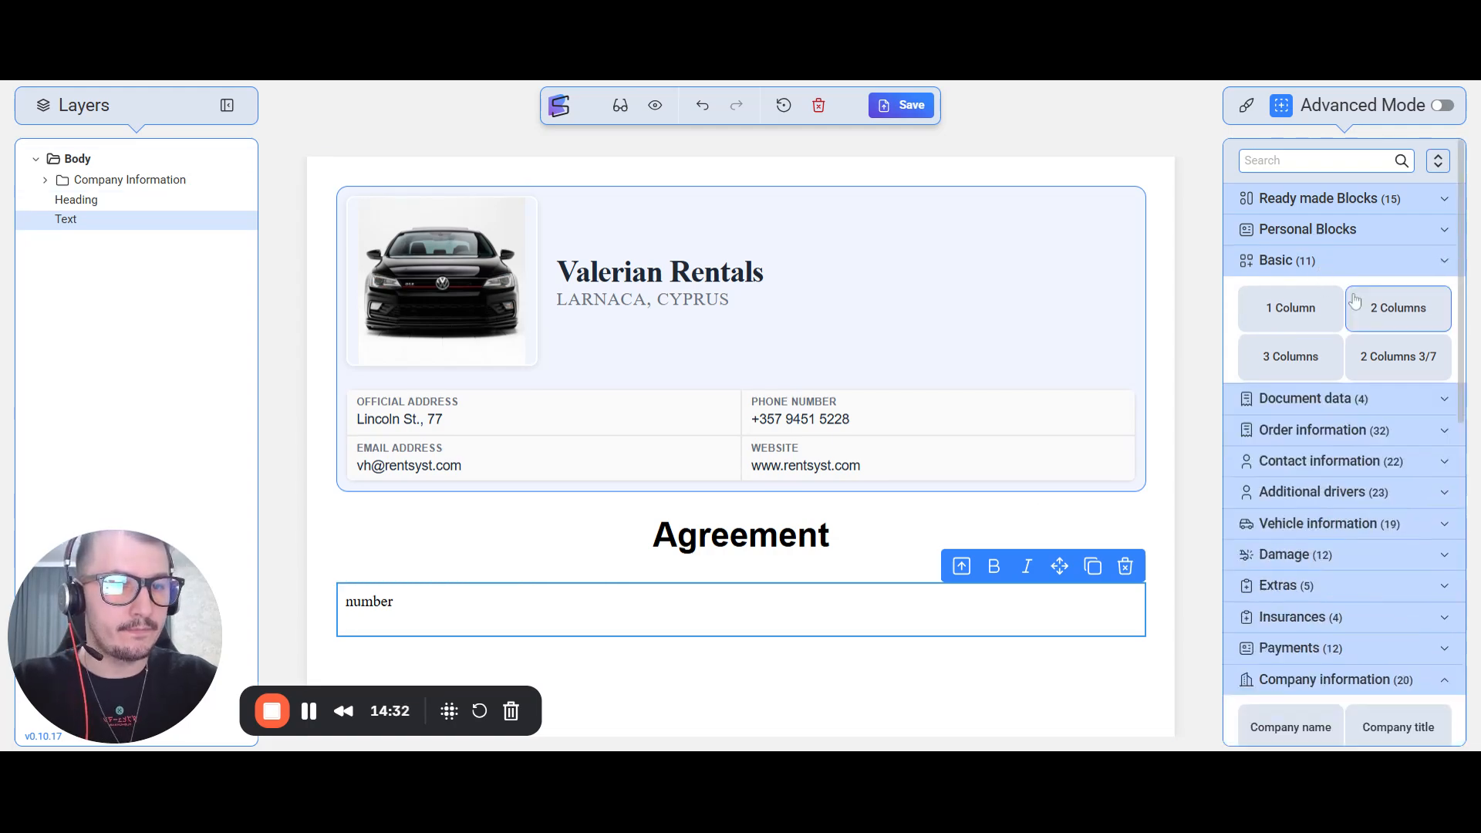
scroll(1391, 547, down, 3)
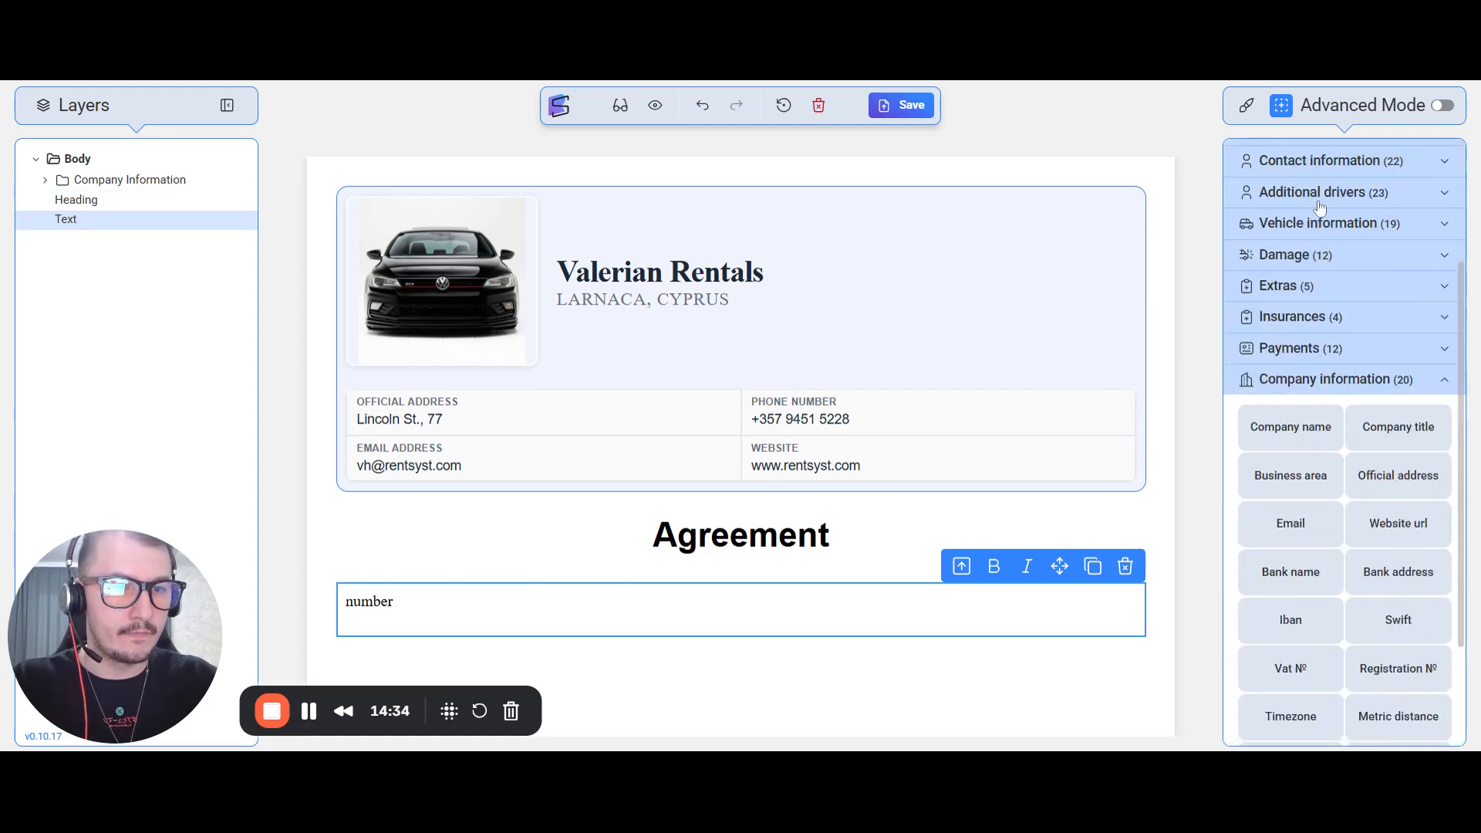
scroll(1320, 207, up, 3)
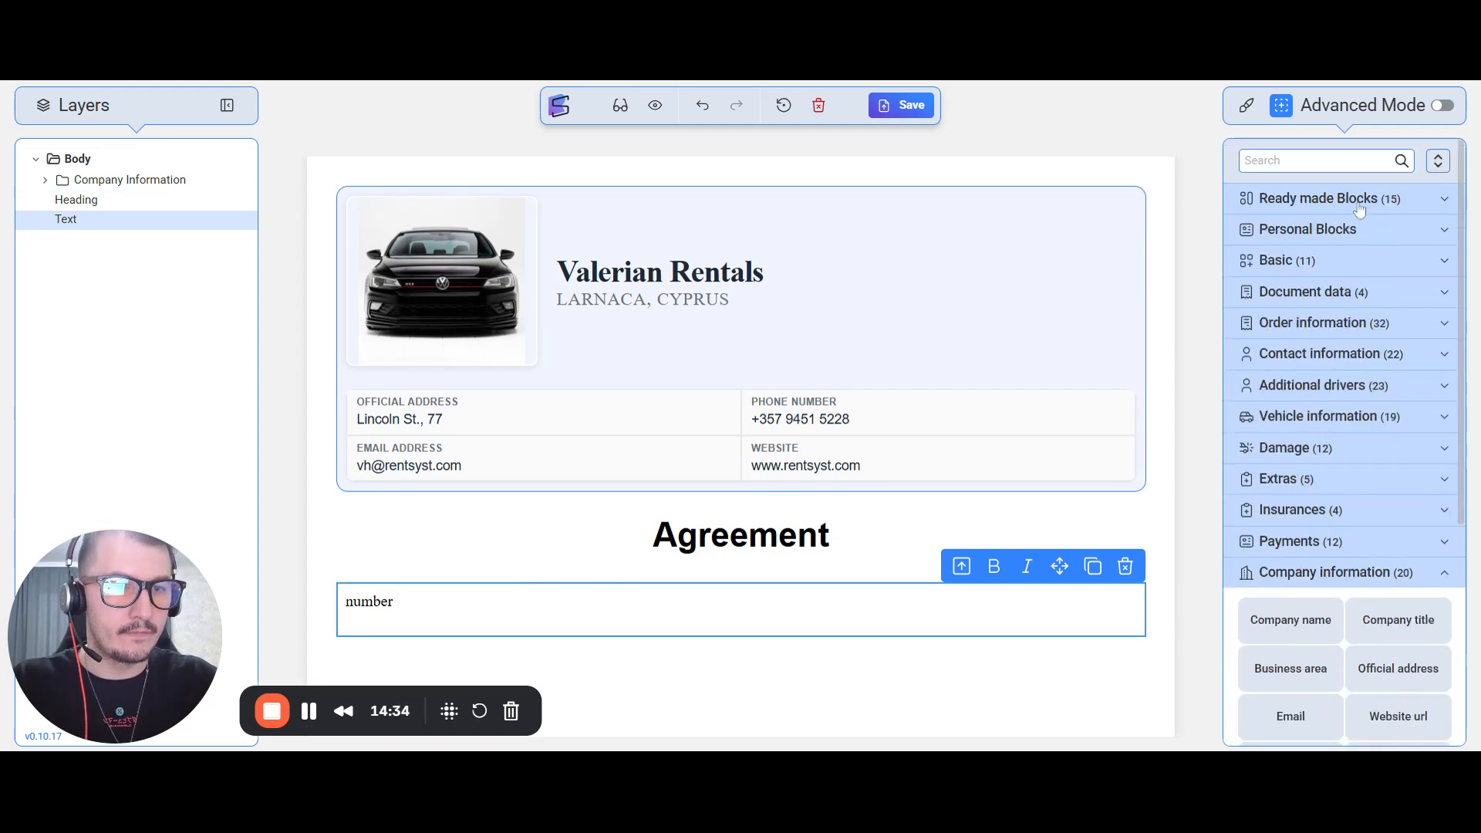
click(1305, 293)
click(1281, 339)
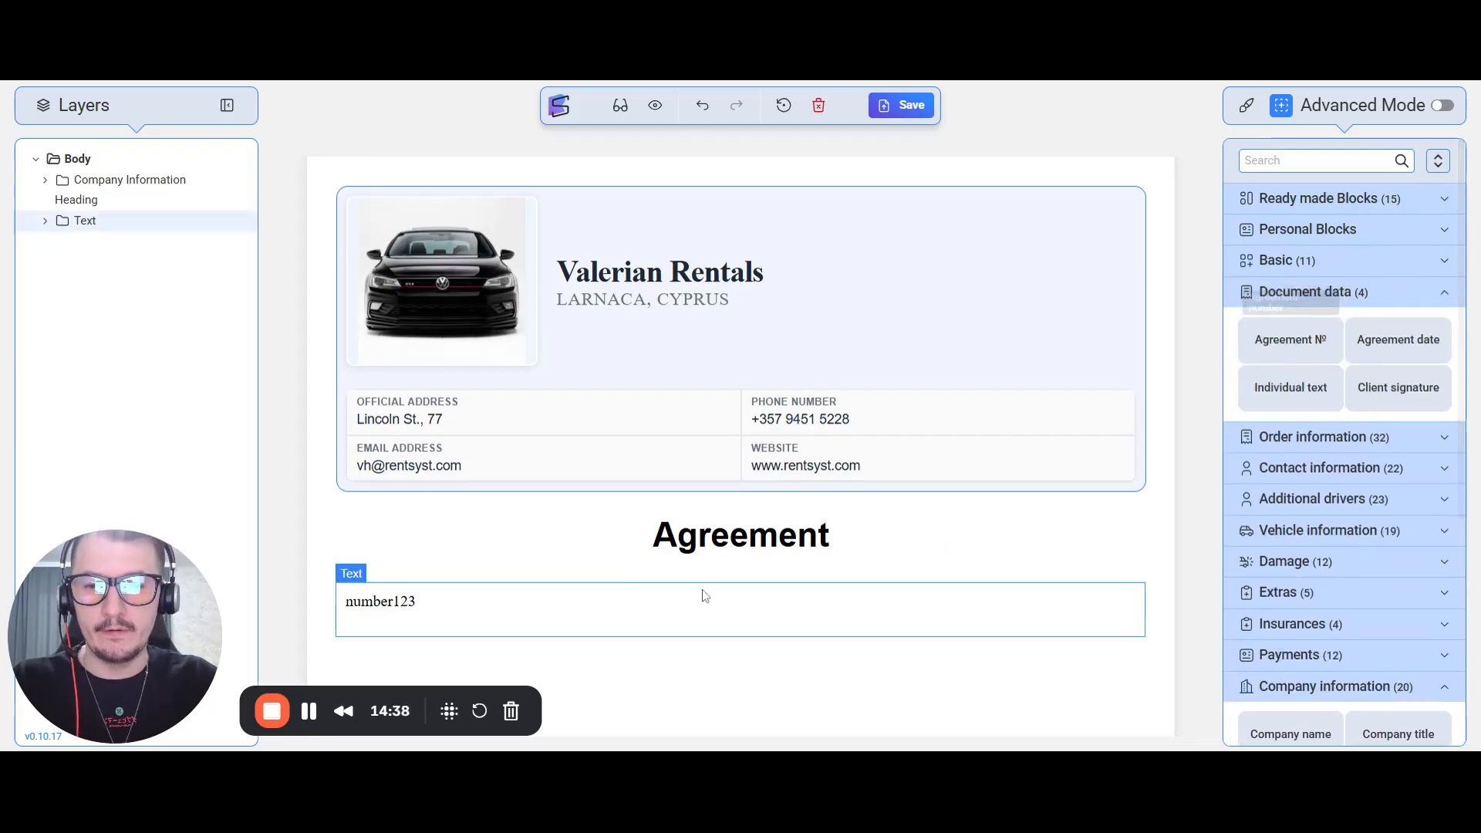
drag(1398, 340, 413, 633)
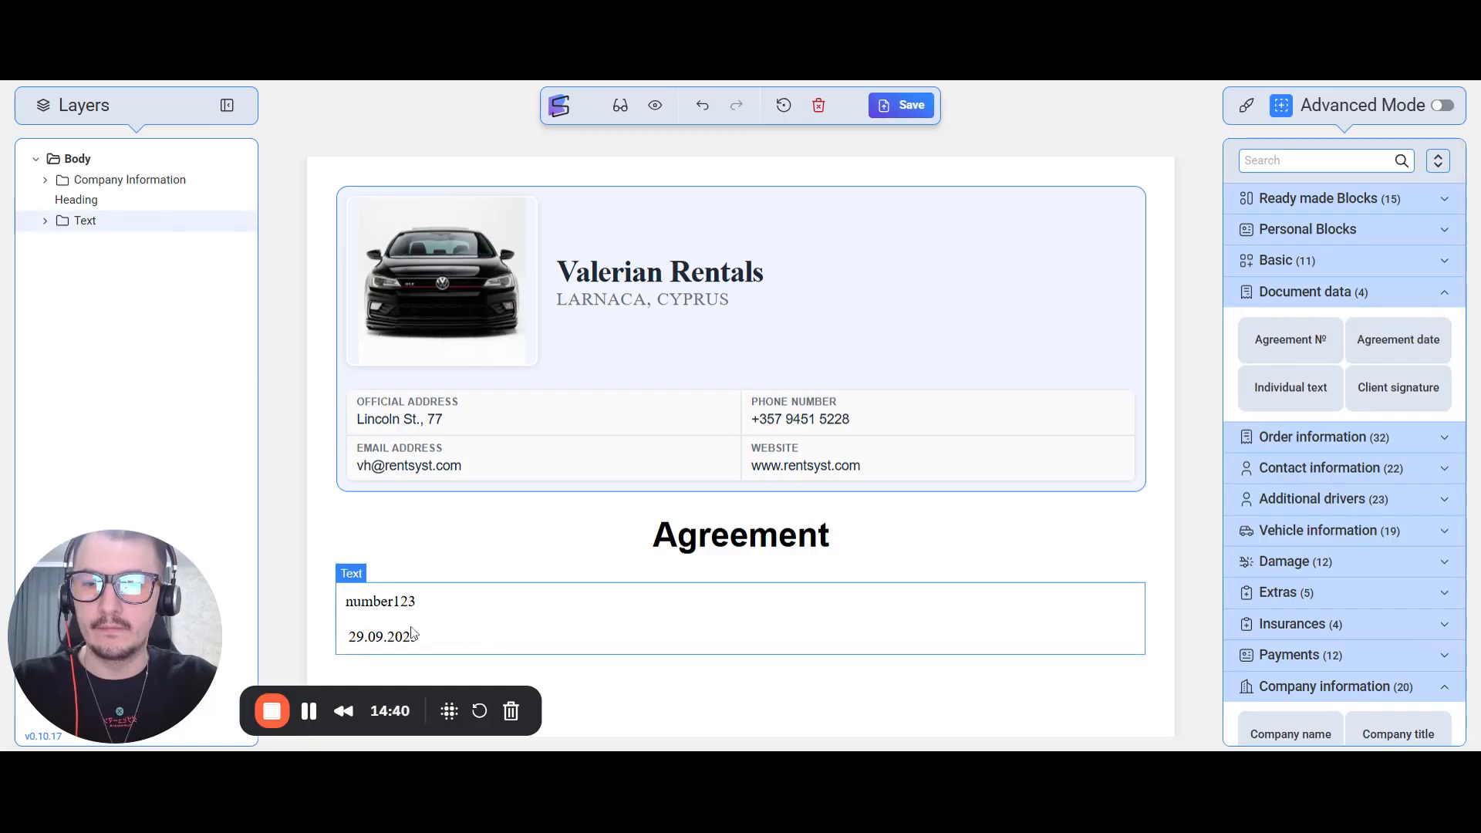
click(382, 619)
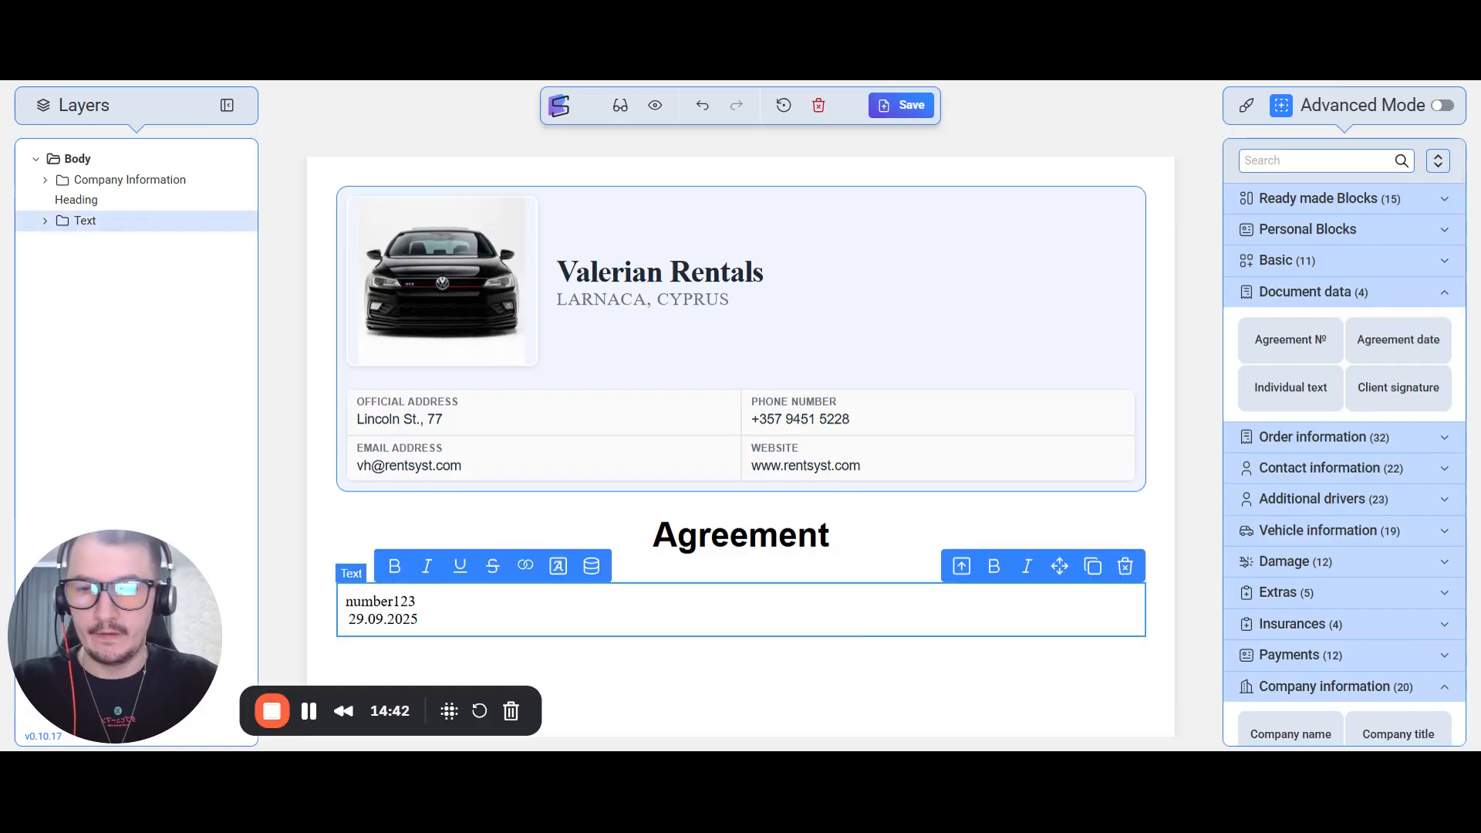
Center the agreement number and date text block and make it bold
click(1247, 105)
click(1318, 313)
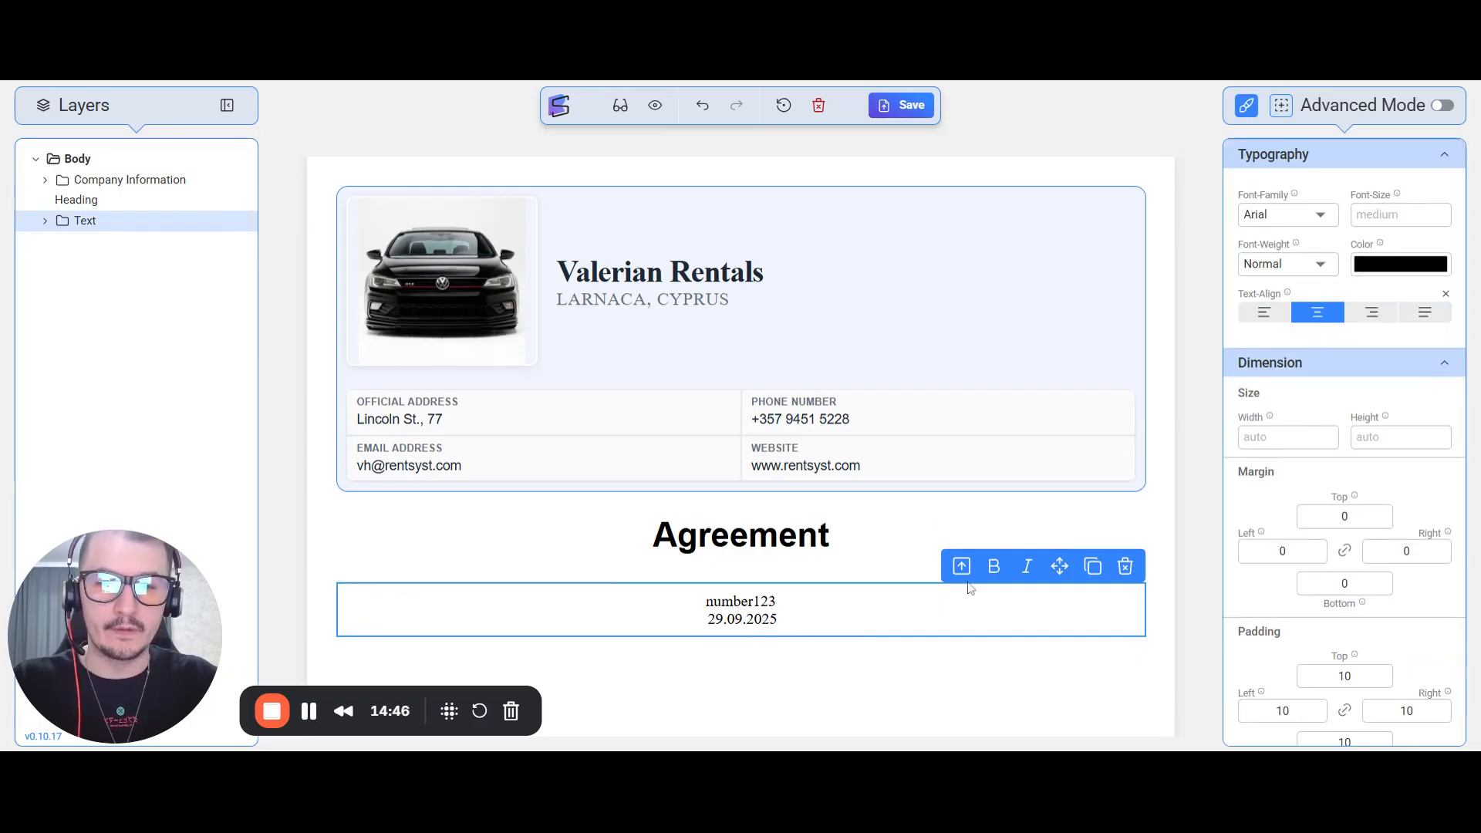
click(994, 566)
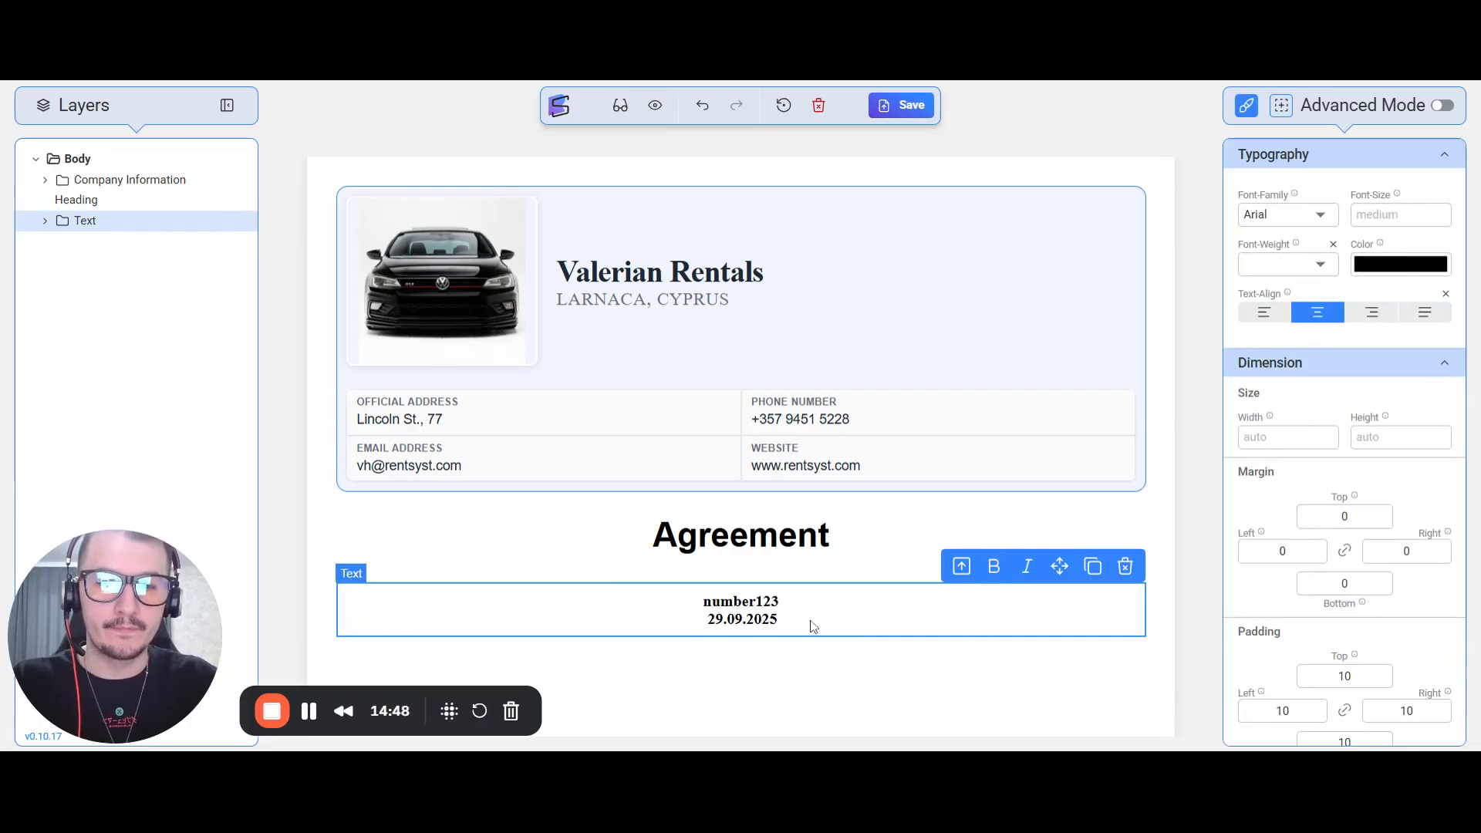
Highlight the template variables, add a space between "number" and the agreement number, and turn the highlighting off
click(621, 105)
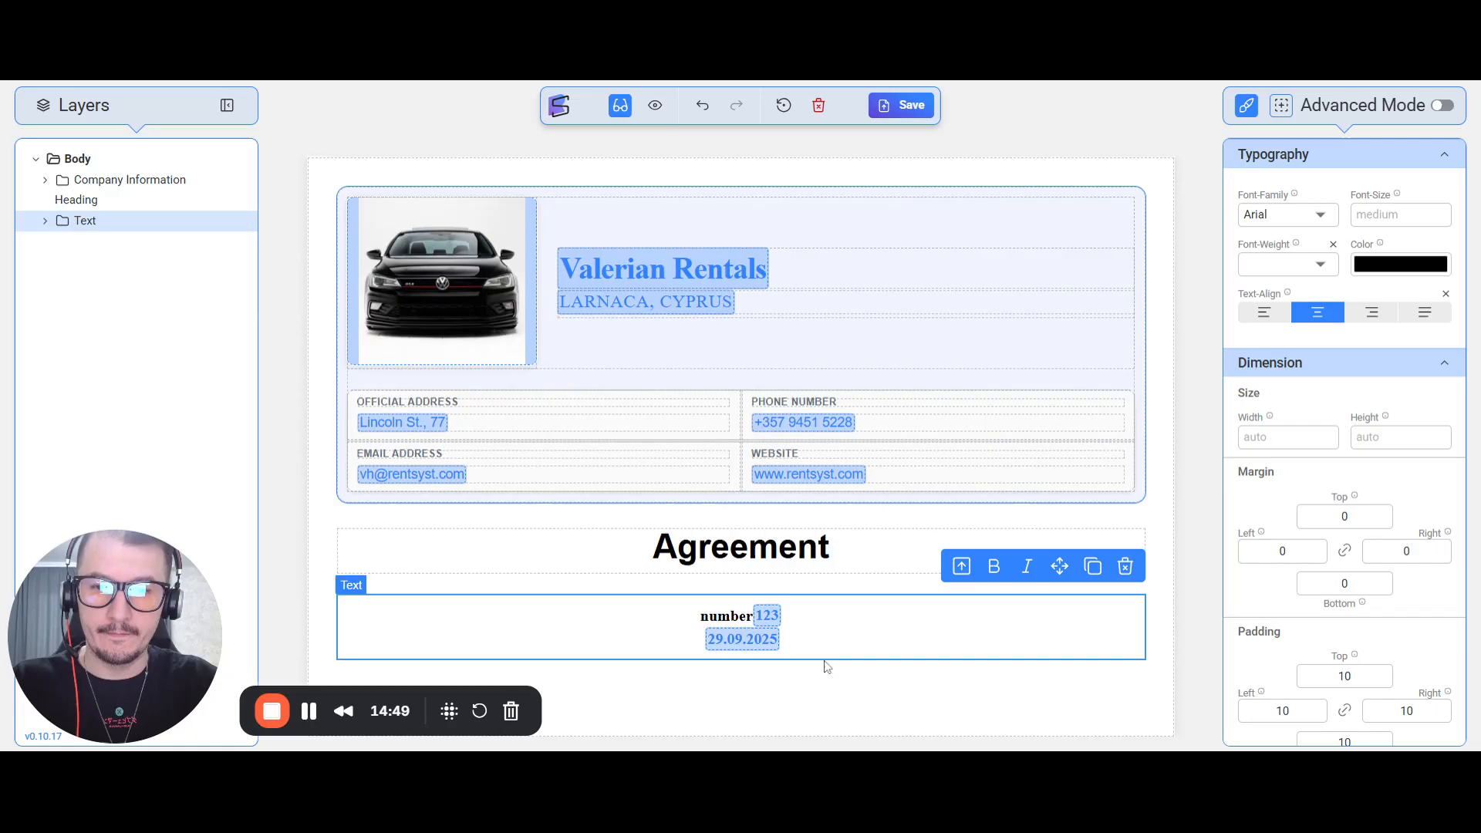
click(731, 623)
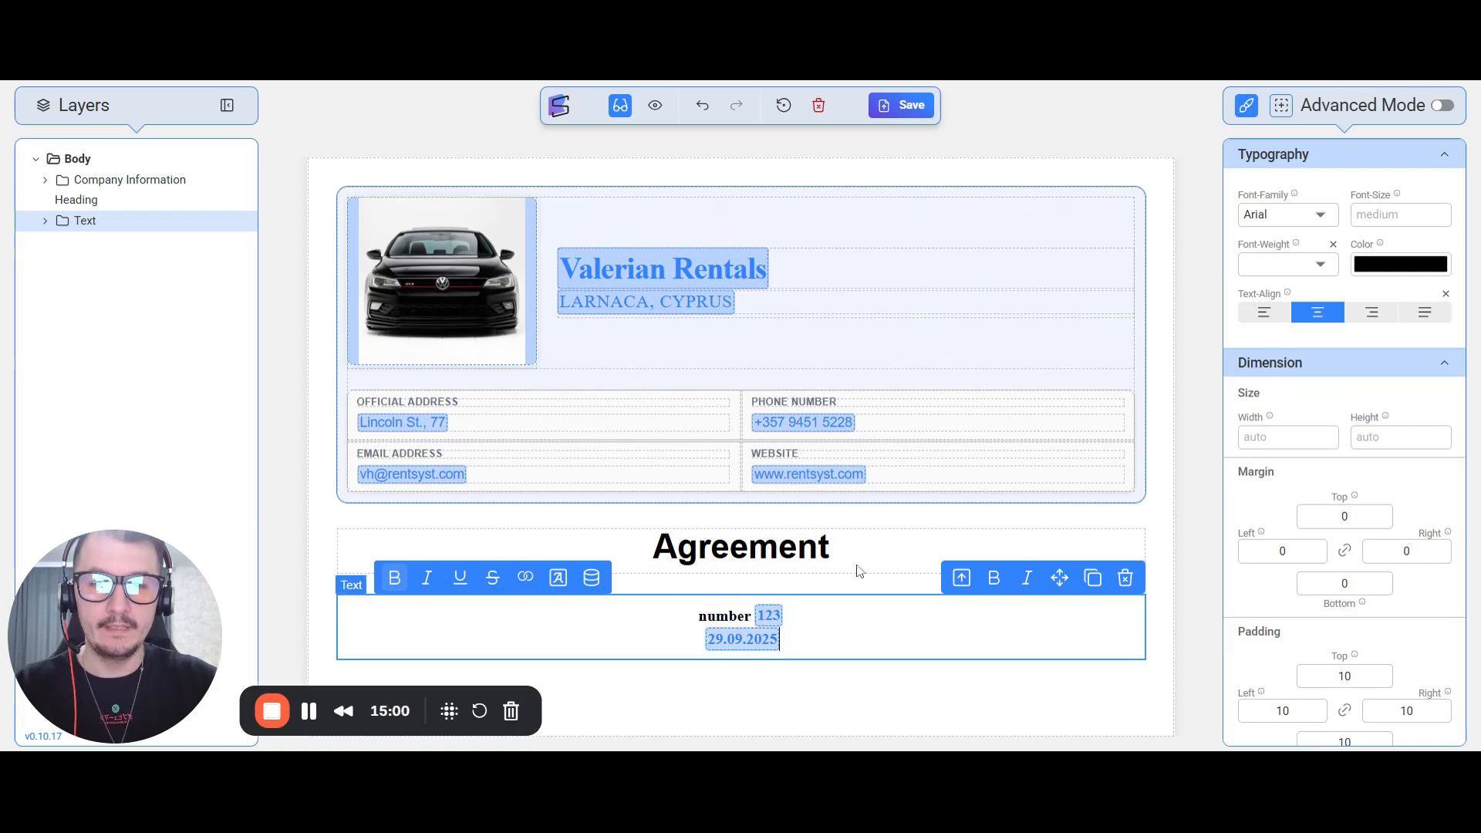
click(620, 105)
Reduce the bottom margin of the Agreement heading so the number and date text sits closer beneath it
click(893, 535)
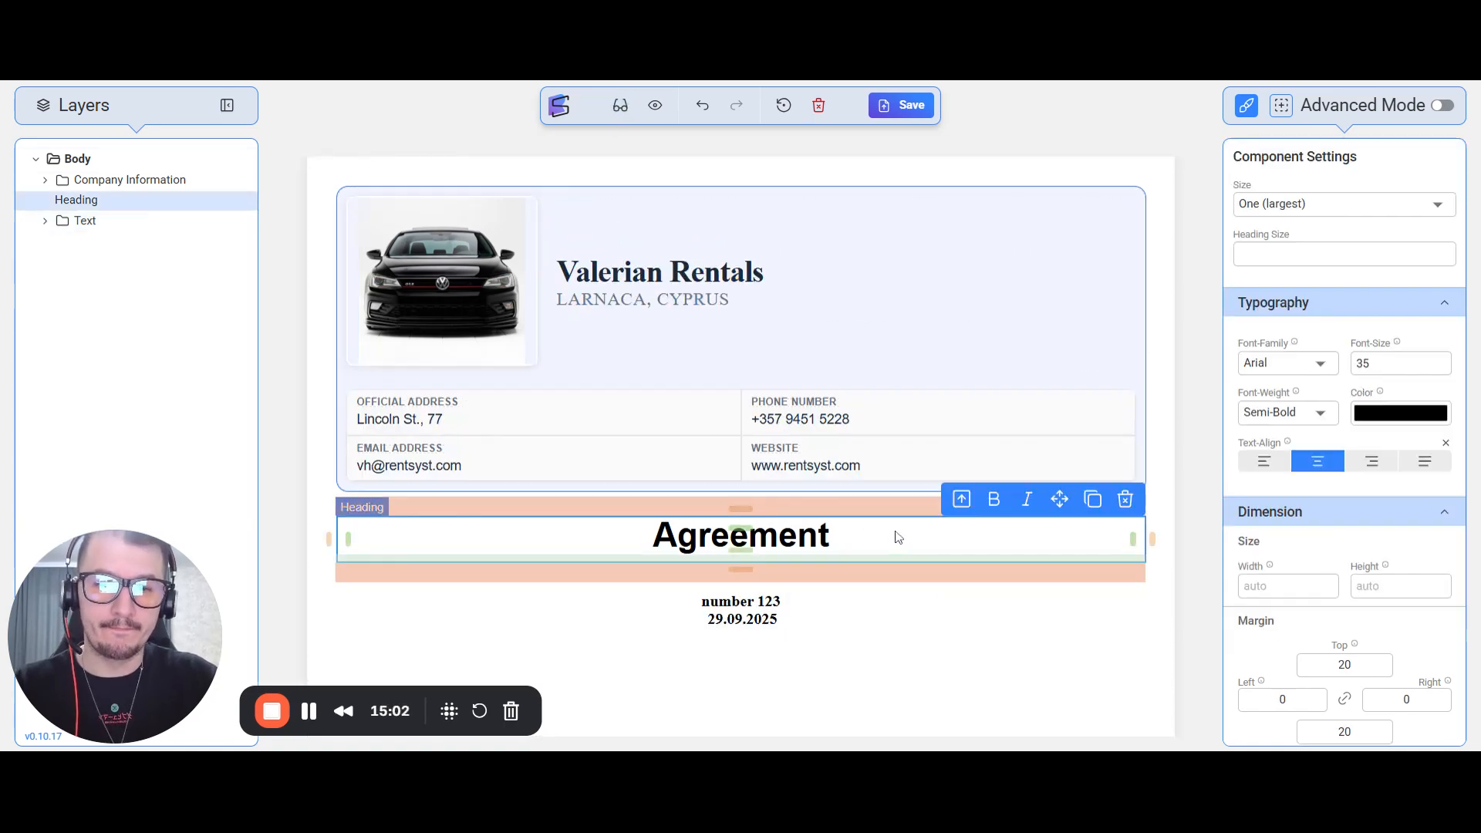
click(1282, 105)
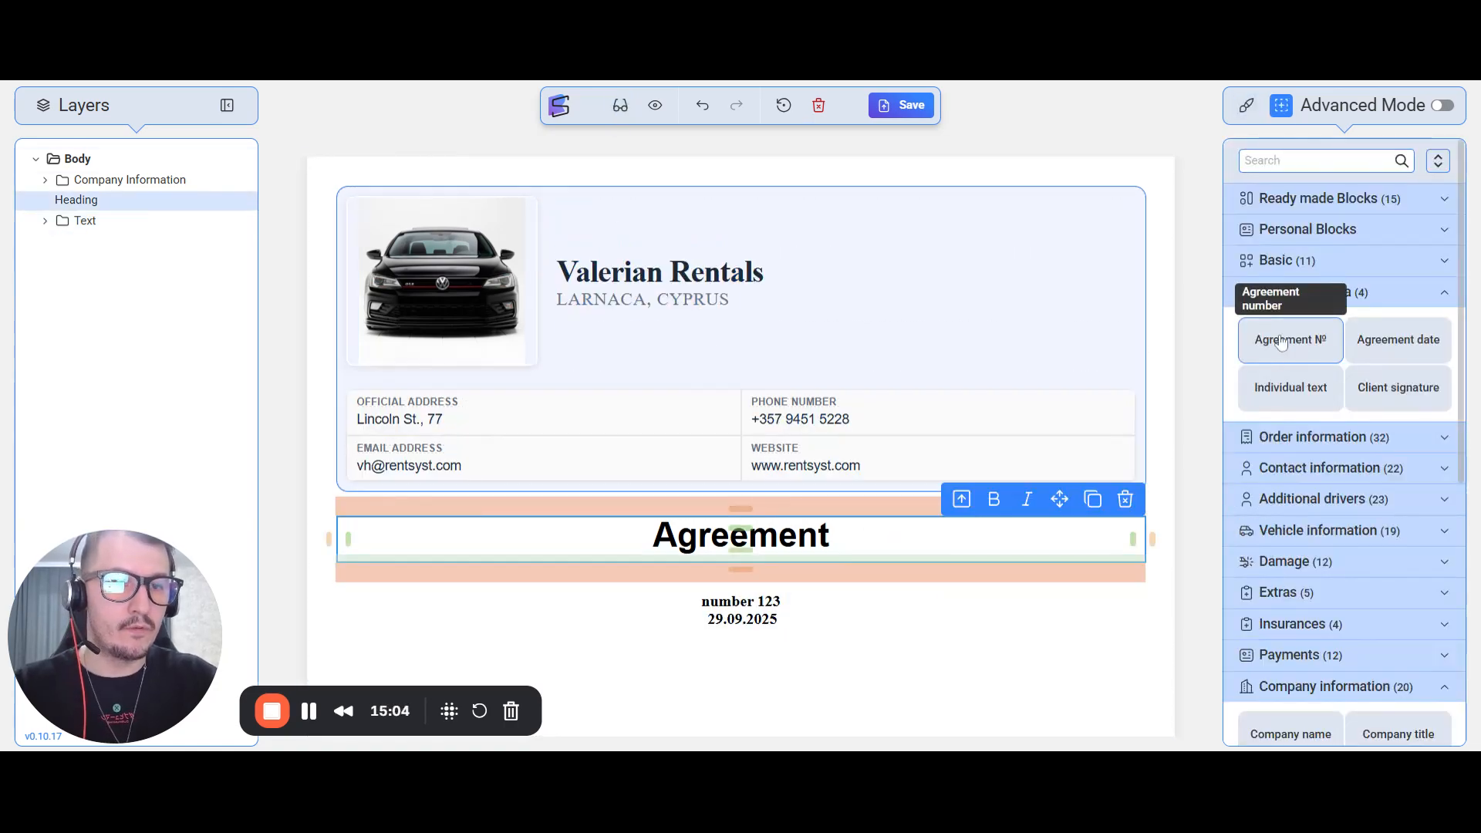
click(1344, 291)
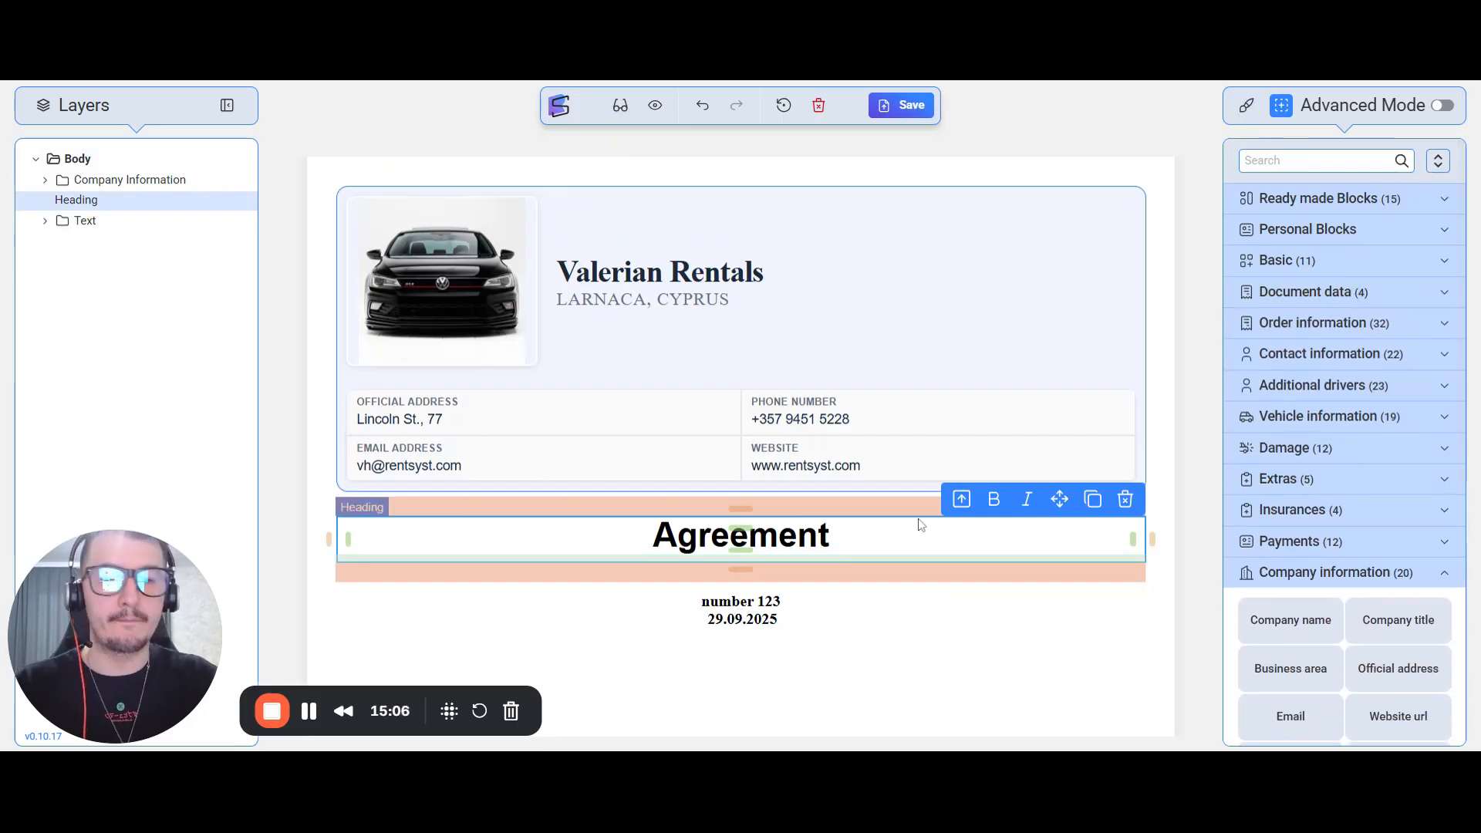
click(1019, 685)
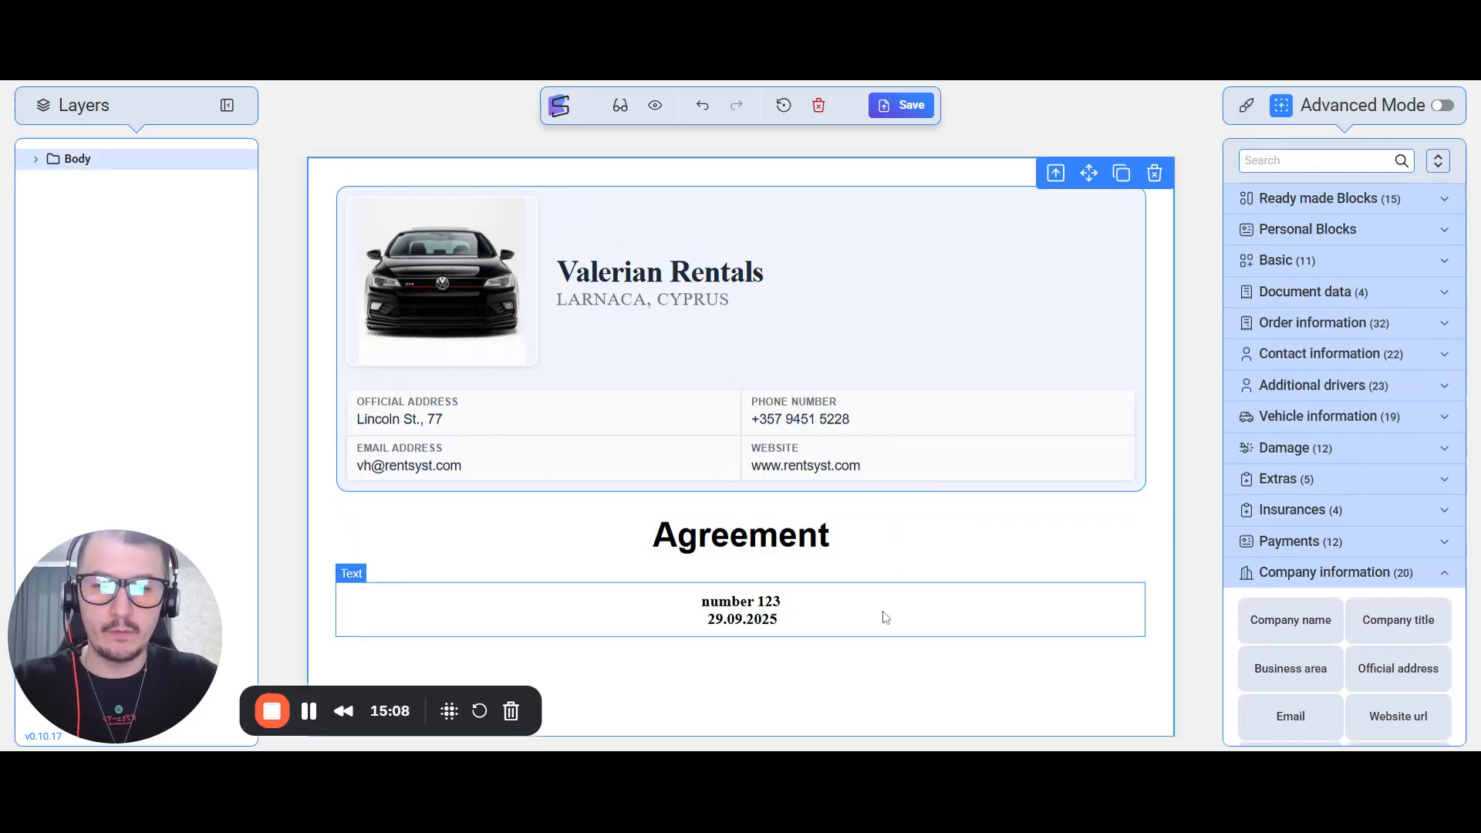
click(774, 608)
click(855, 615)
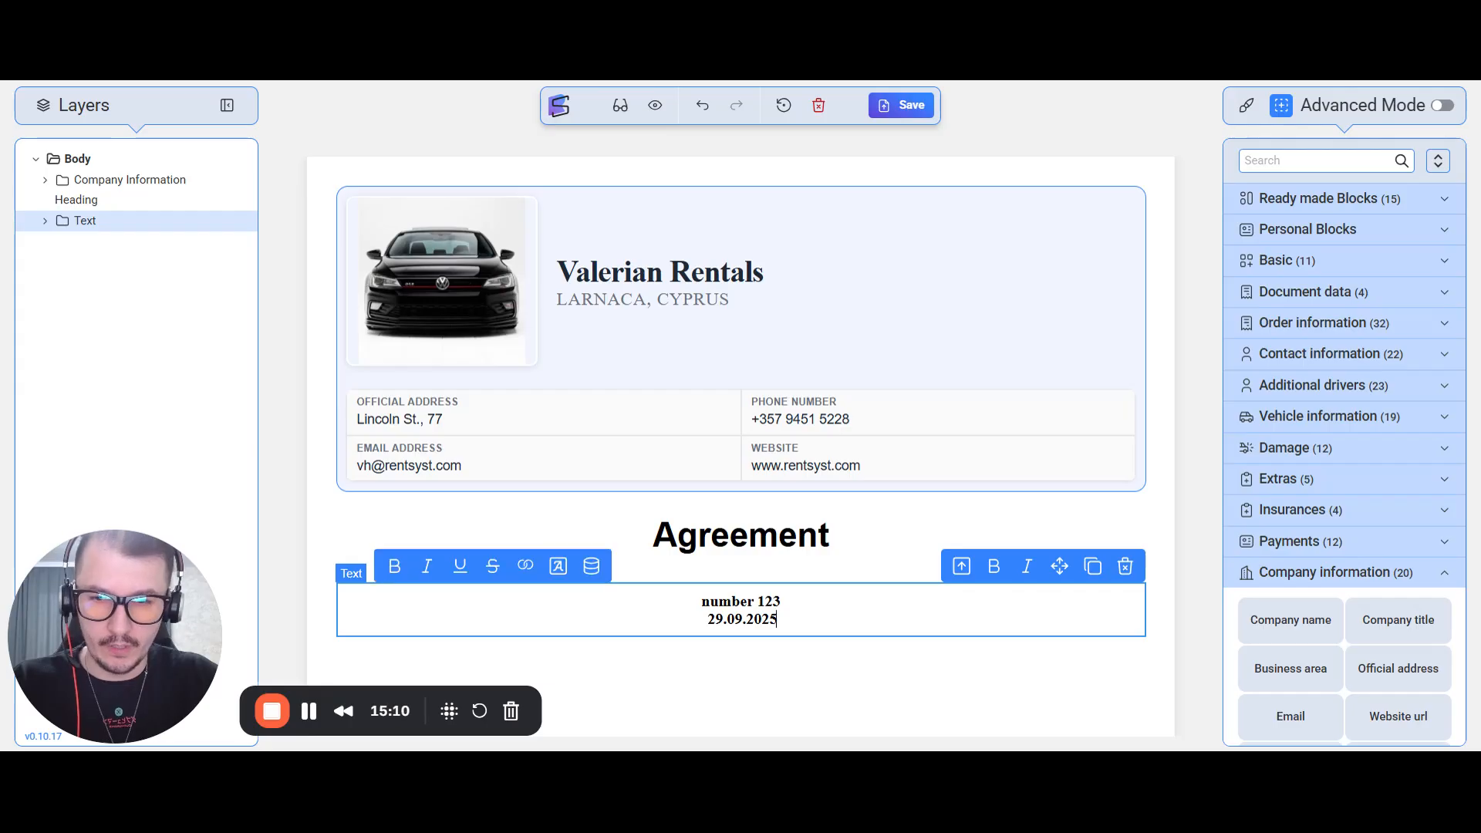
click(811, 543)
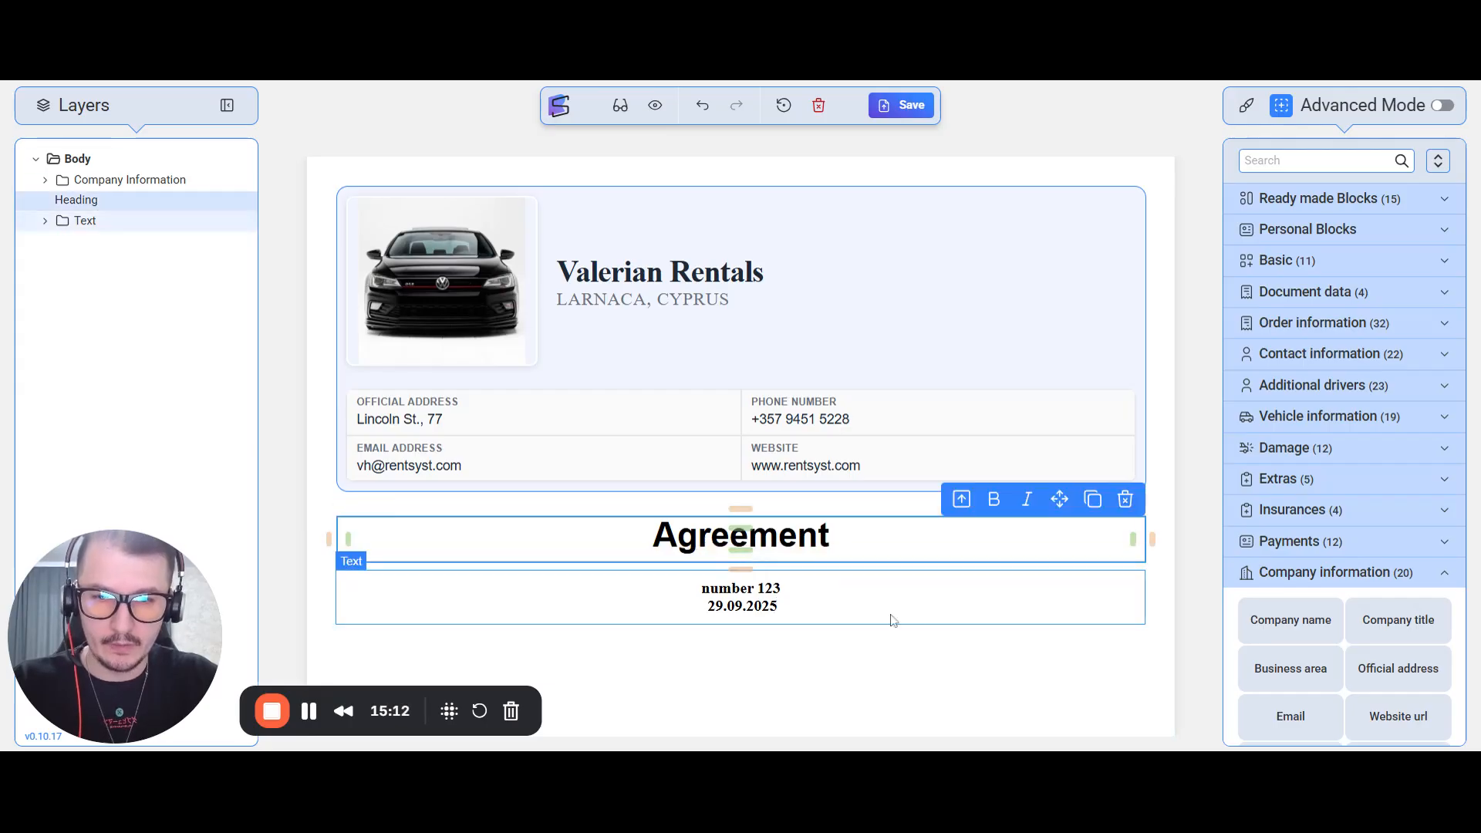
click(893, 617)
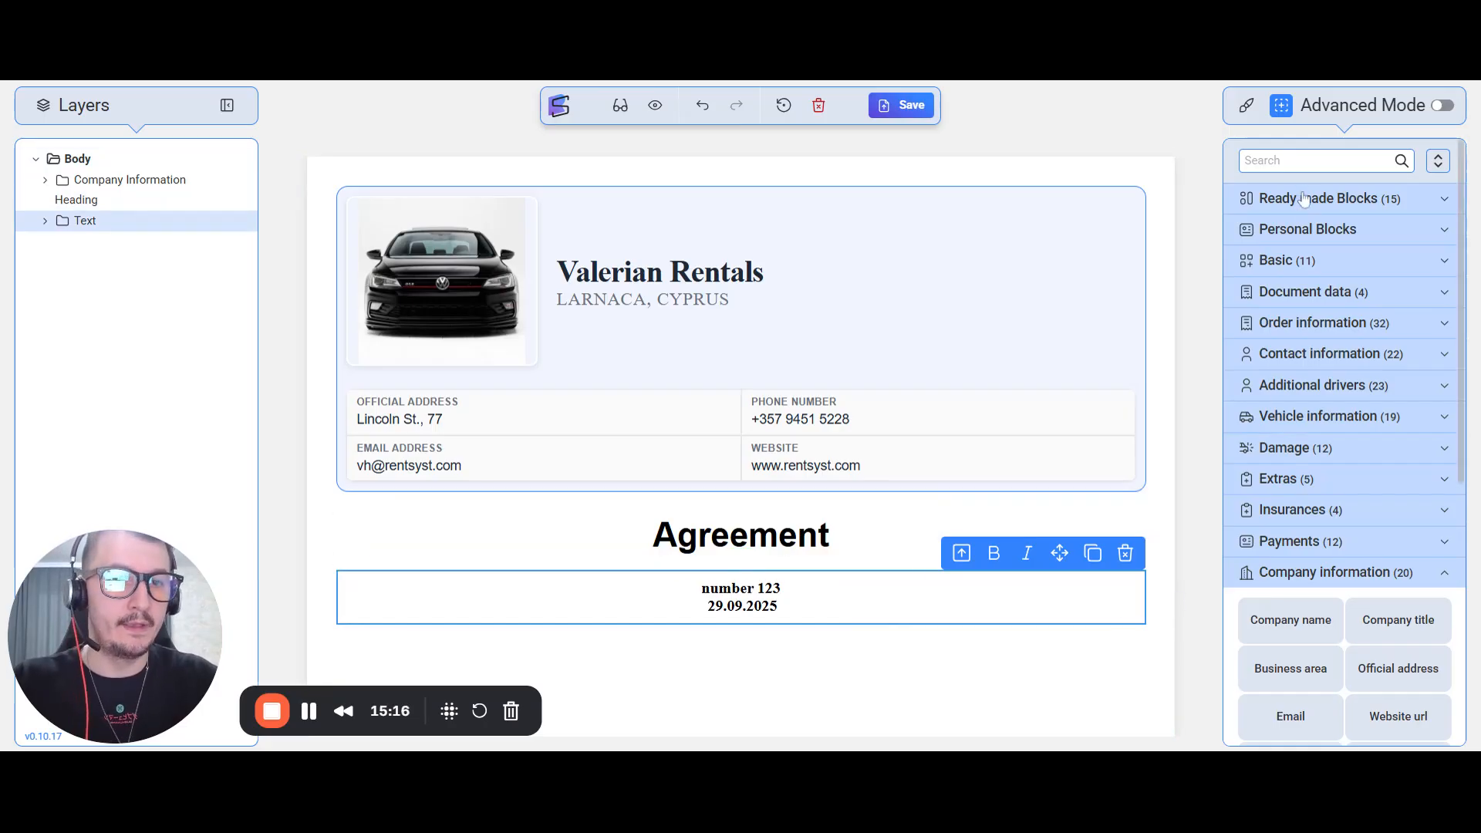
Add the ready-made Vehicle Data block below the agreement number and date text
click(1366, 225)
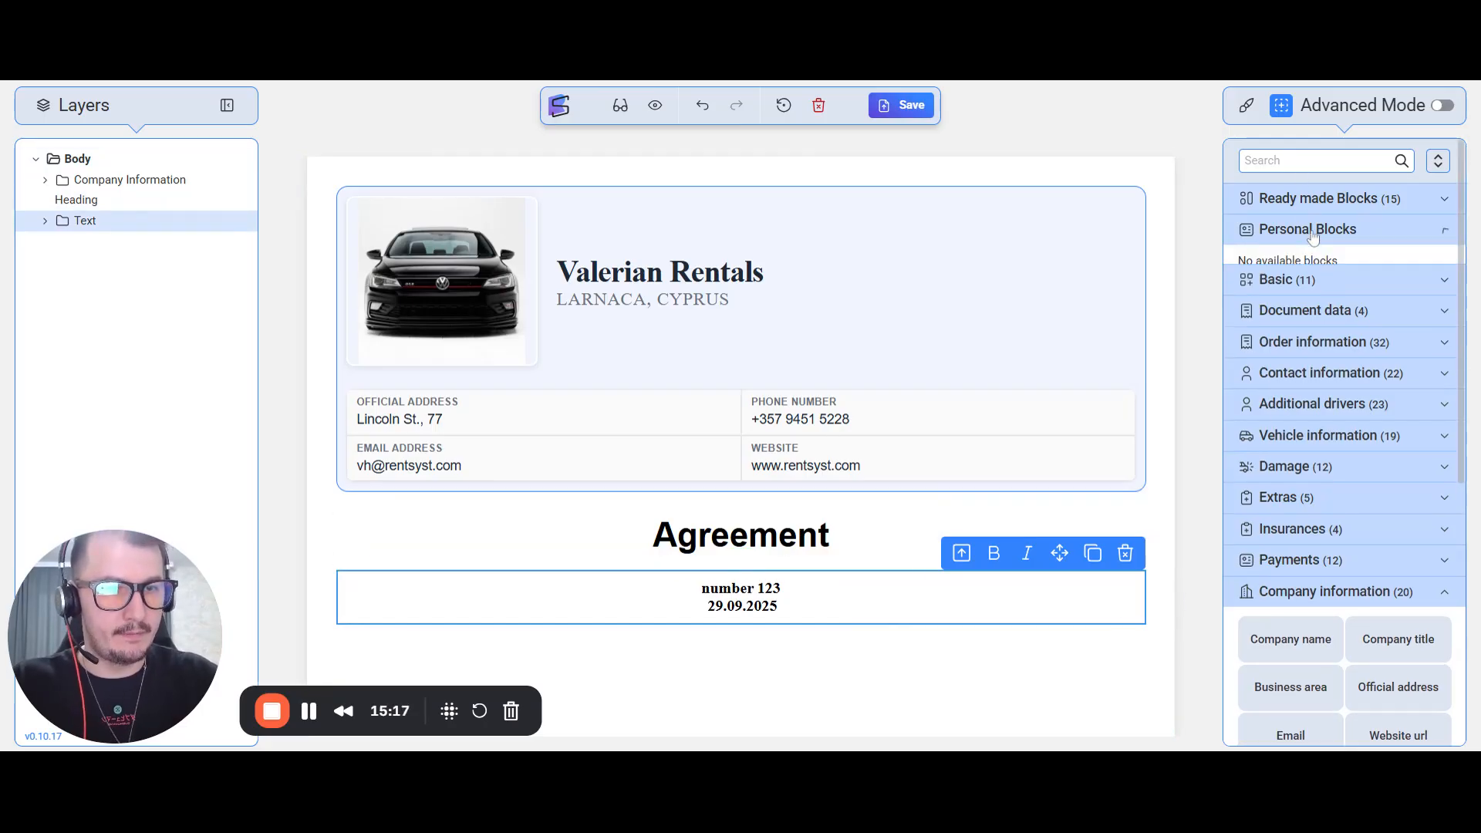
click(1366, 202)
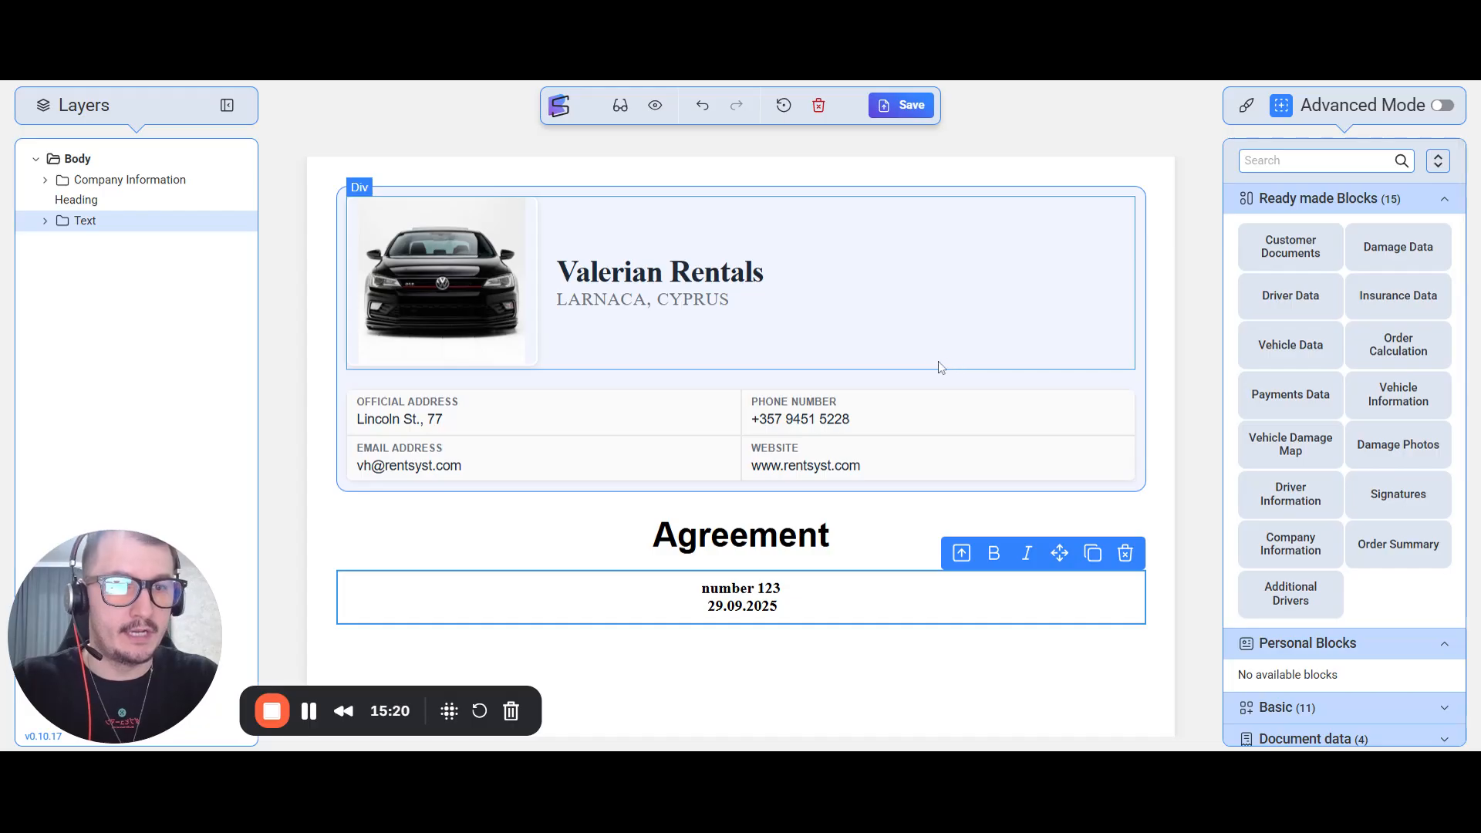
click(1294, 354)
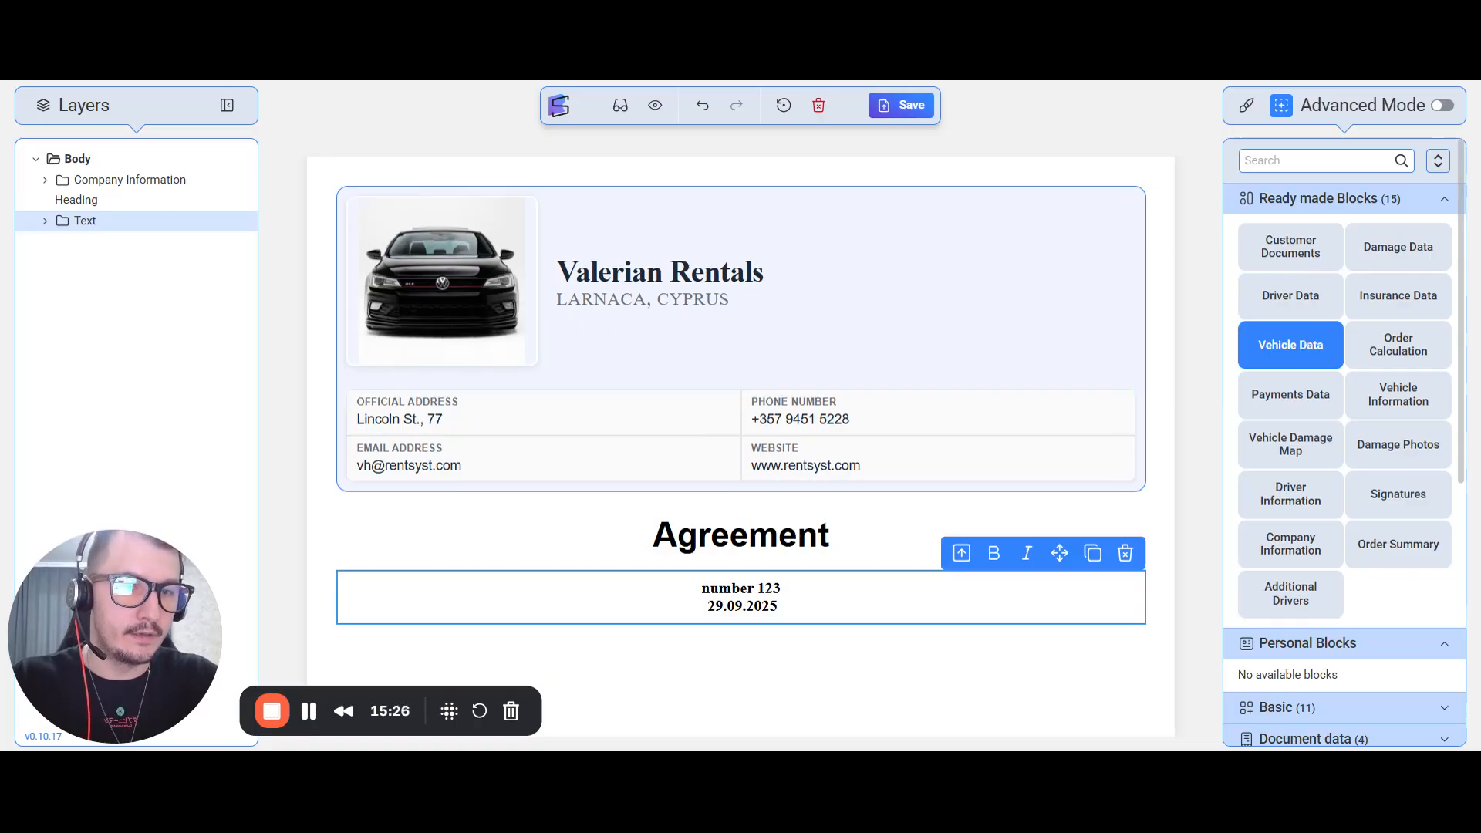
drag(878, 594, 878, 626)
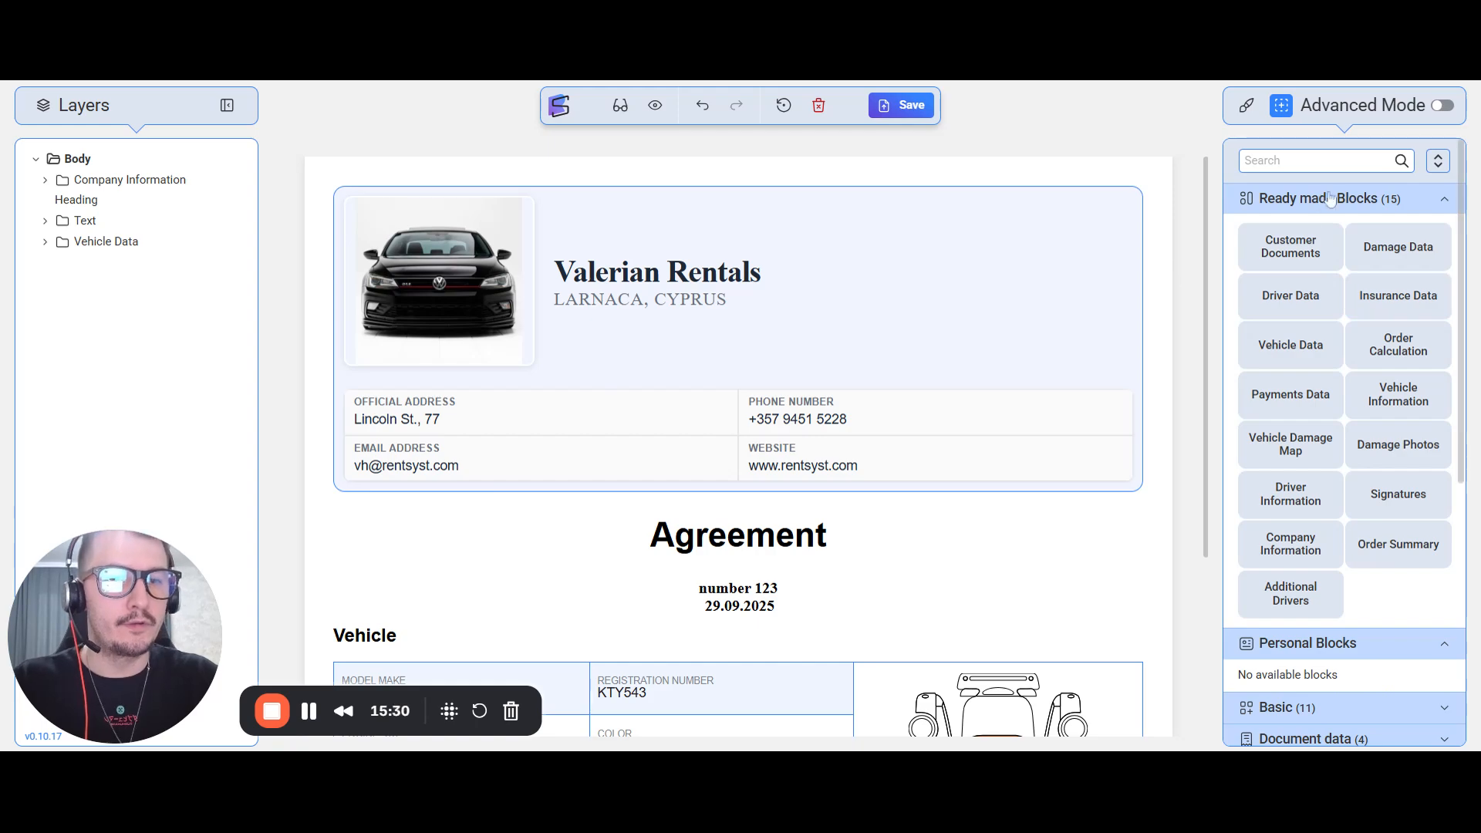
scroll(771, 501, down, 3)
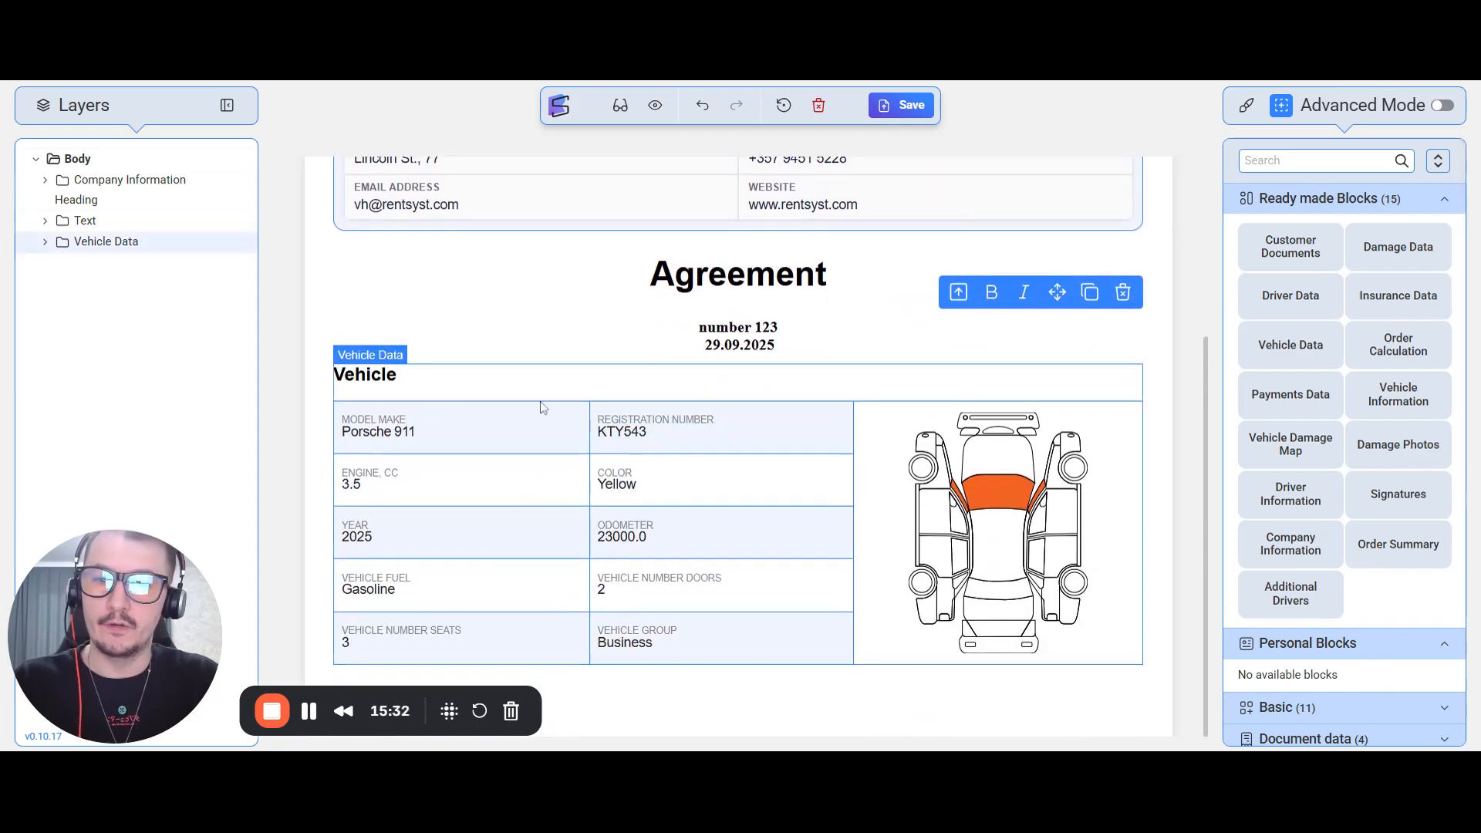
Add the ready-made Damage Data, Customer Documents and Driver Data blocks, in that order, below the Vehicle Data block
drag(1279, 269, 1289, 261)
drag(1383, 255, 902, 694)
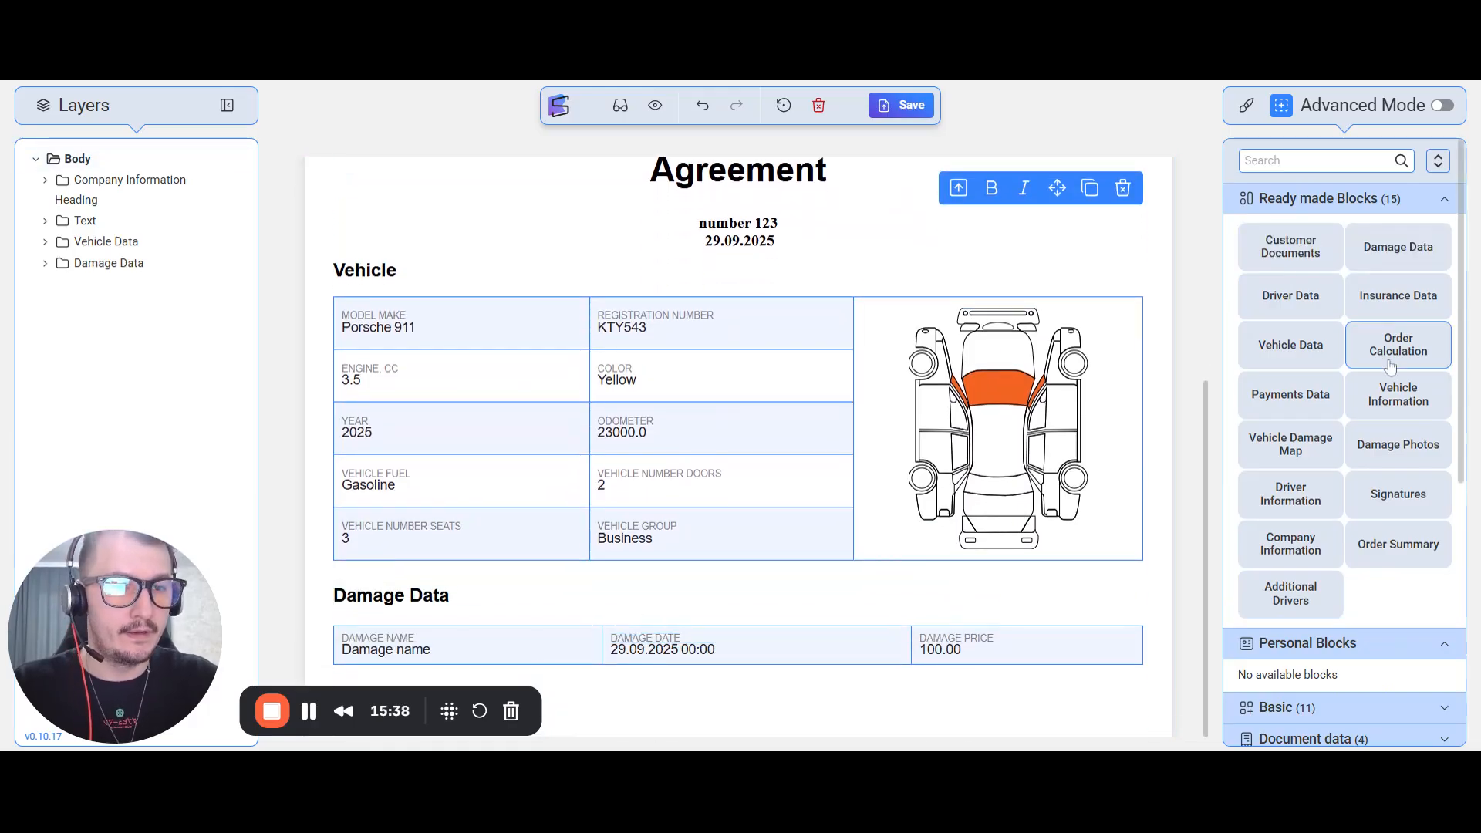
drag(1290, 249, 1292, 248)
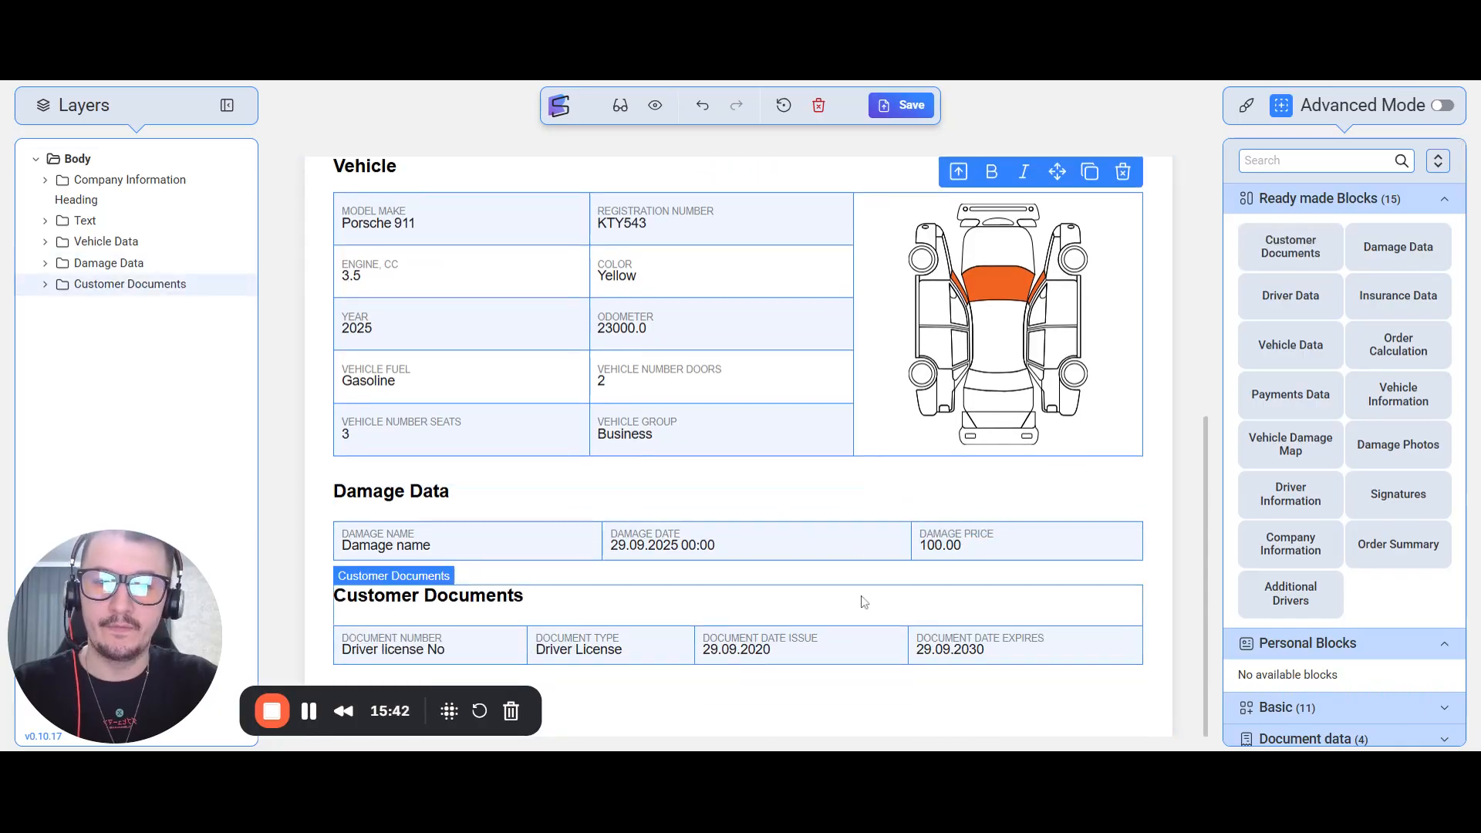
drag(1296, 307, 1297, 310)
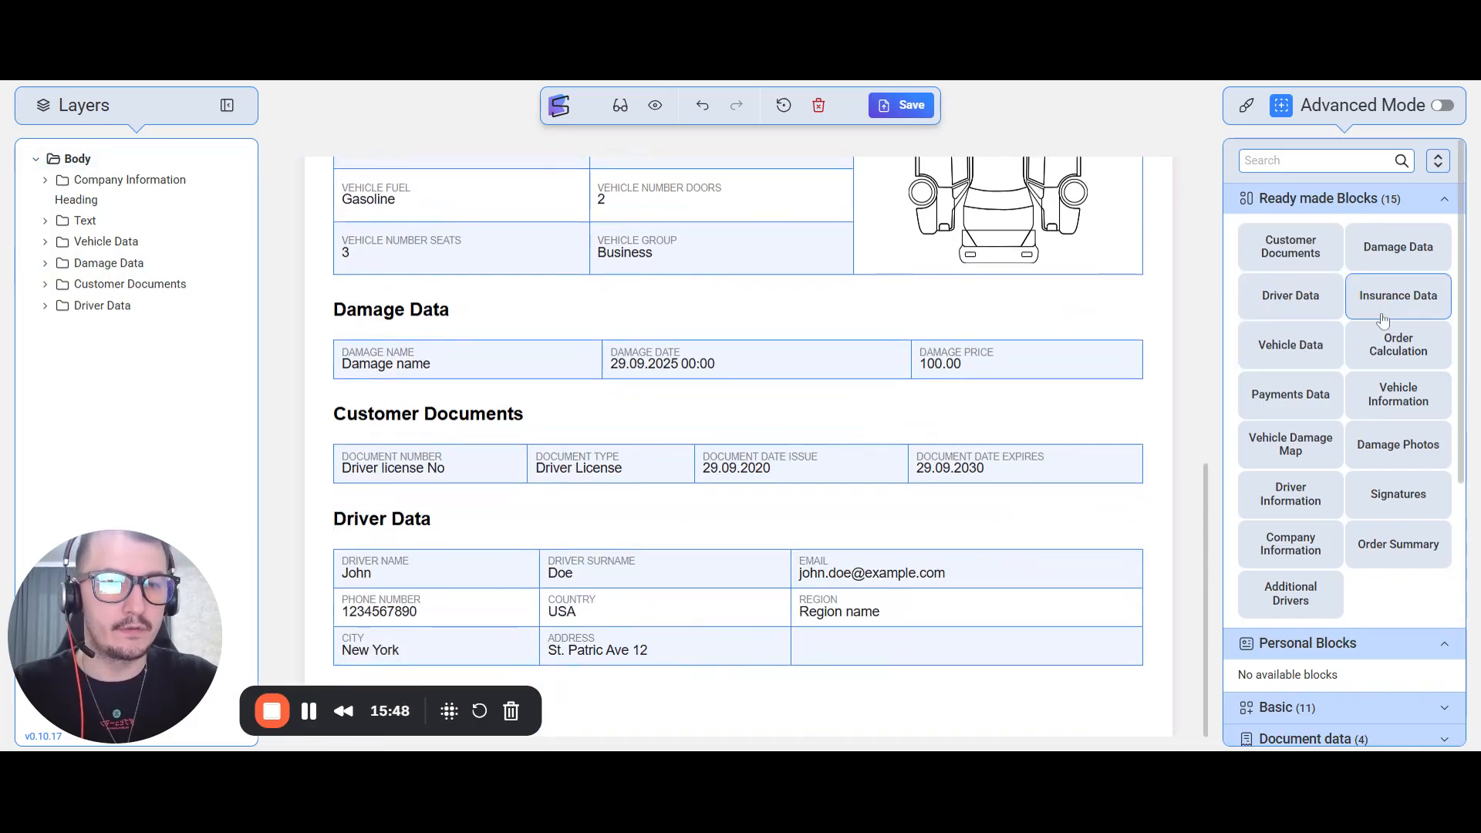
Add the ready-made Order Calculation, Payments Data, Vehicle Information and Vehicle Damage Map blocks, in that order, below Driver Data
drag(1398, 344, 972, 645)
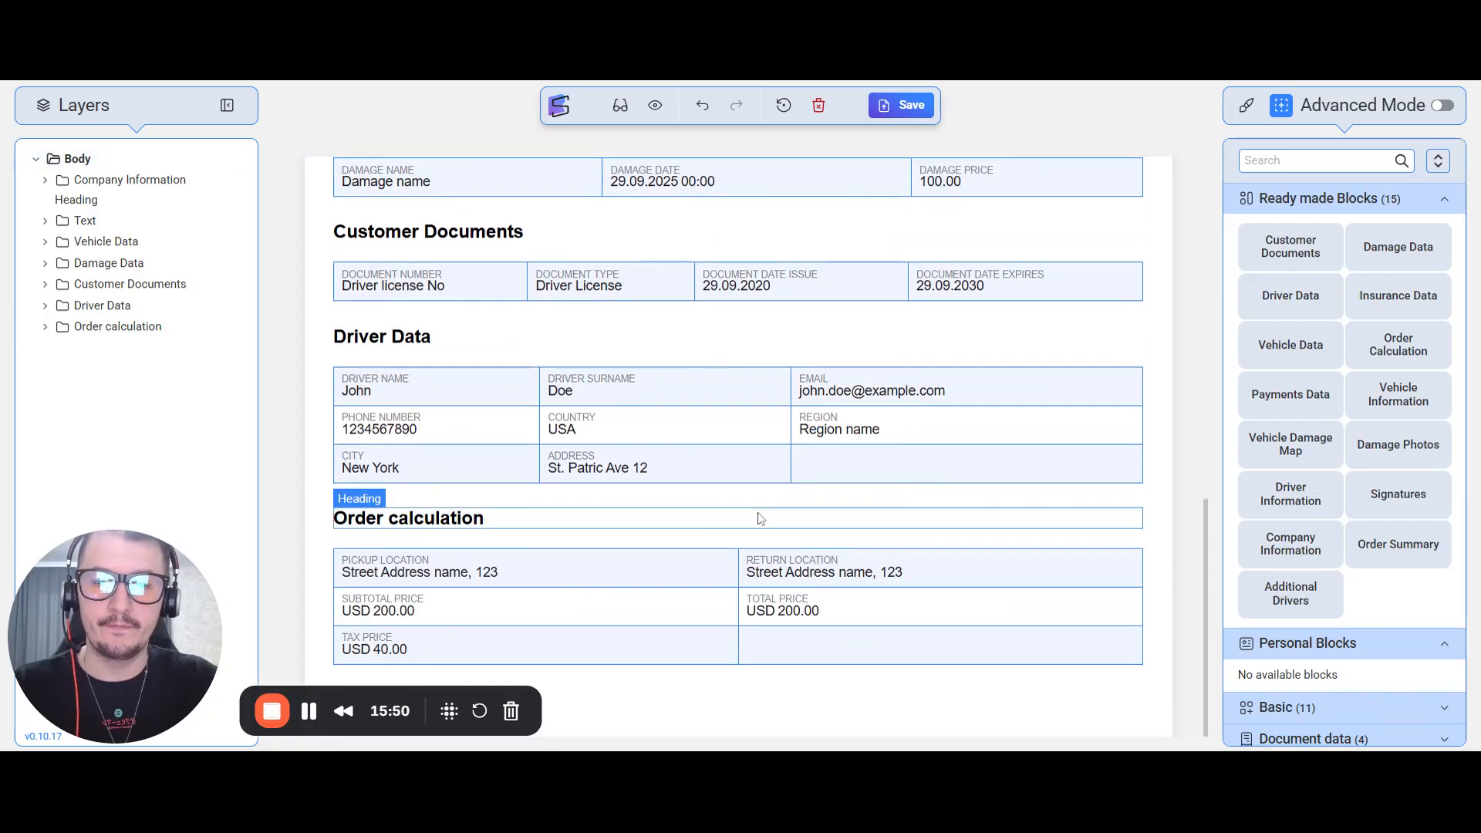
drag(1317, 403, 974, 656)
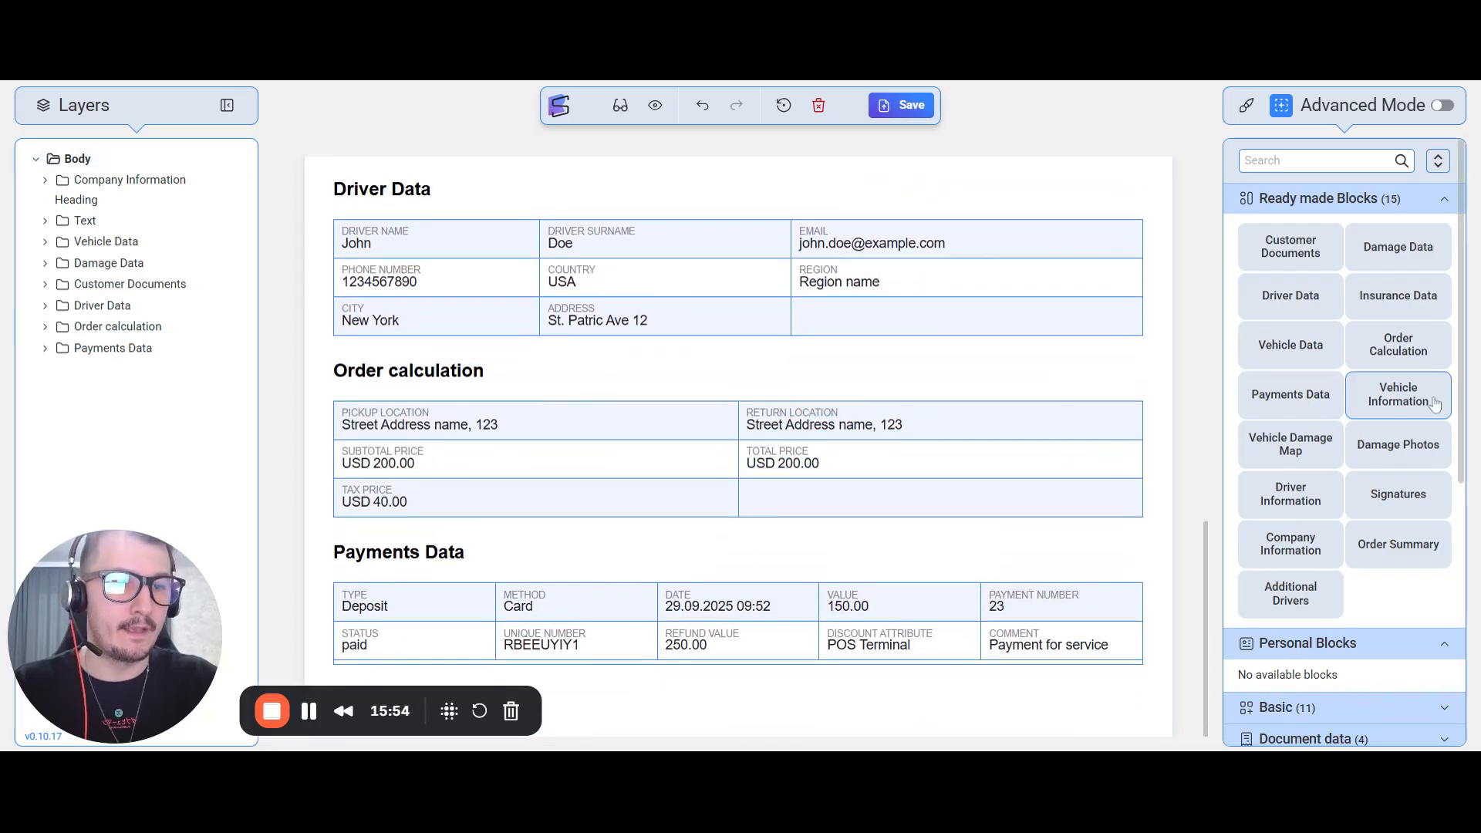
drag(1409, 403, 961, 695)
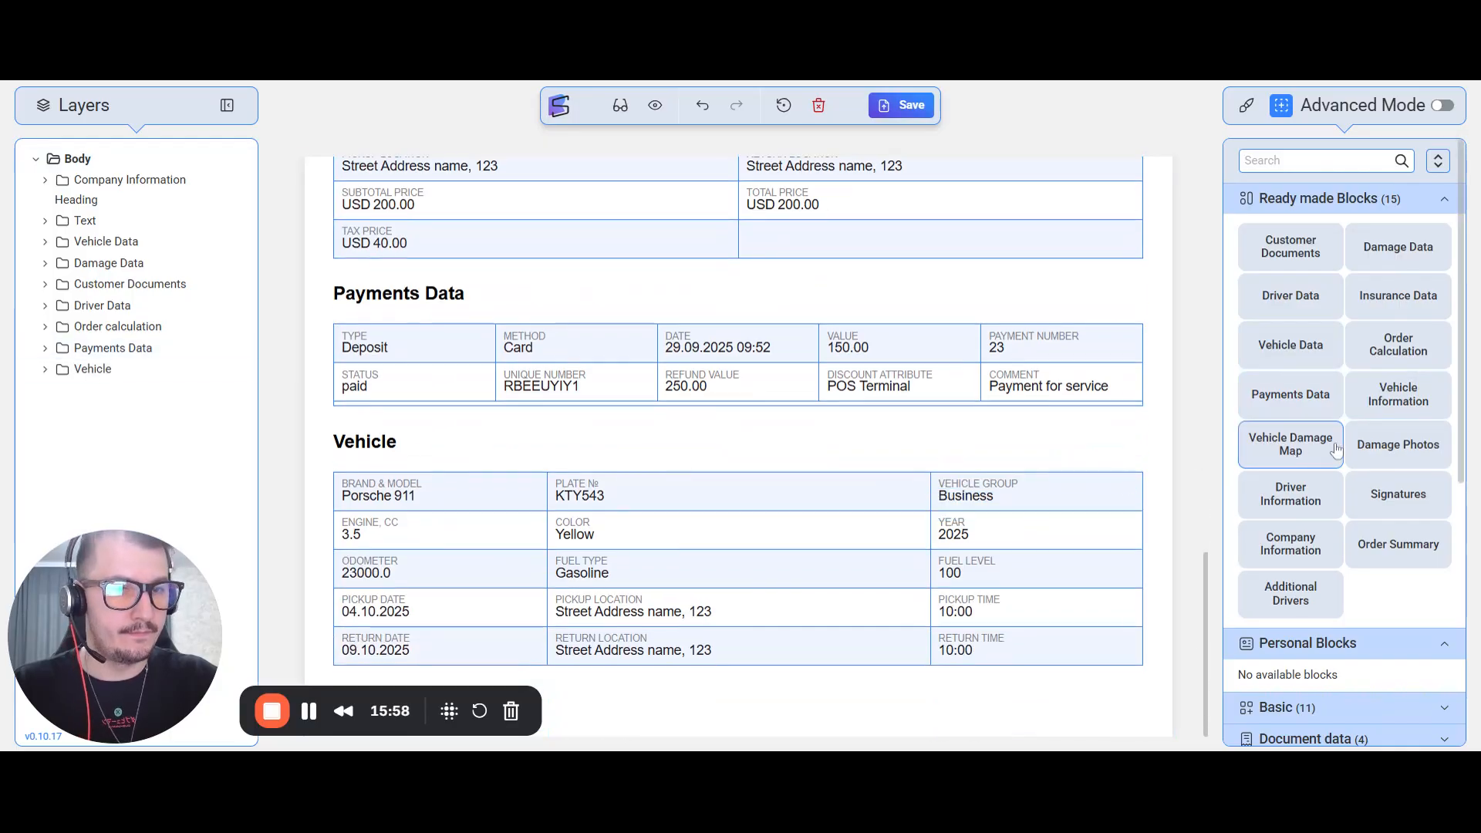
drag(1369, 448, 952, 615)
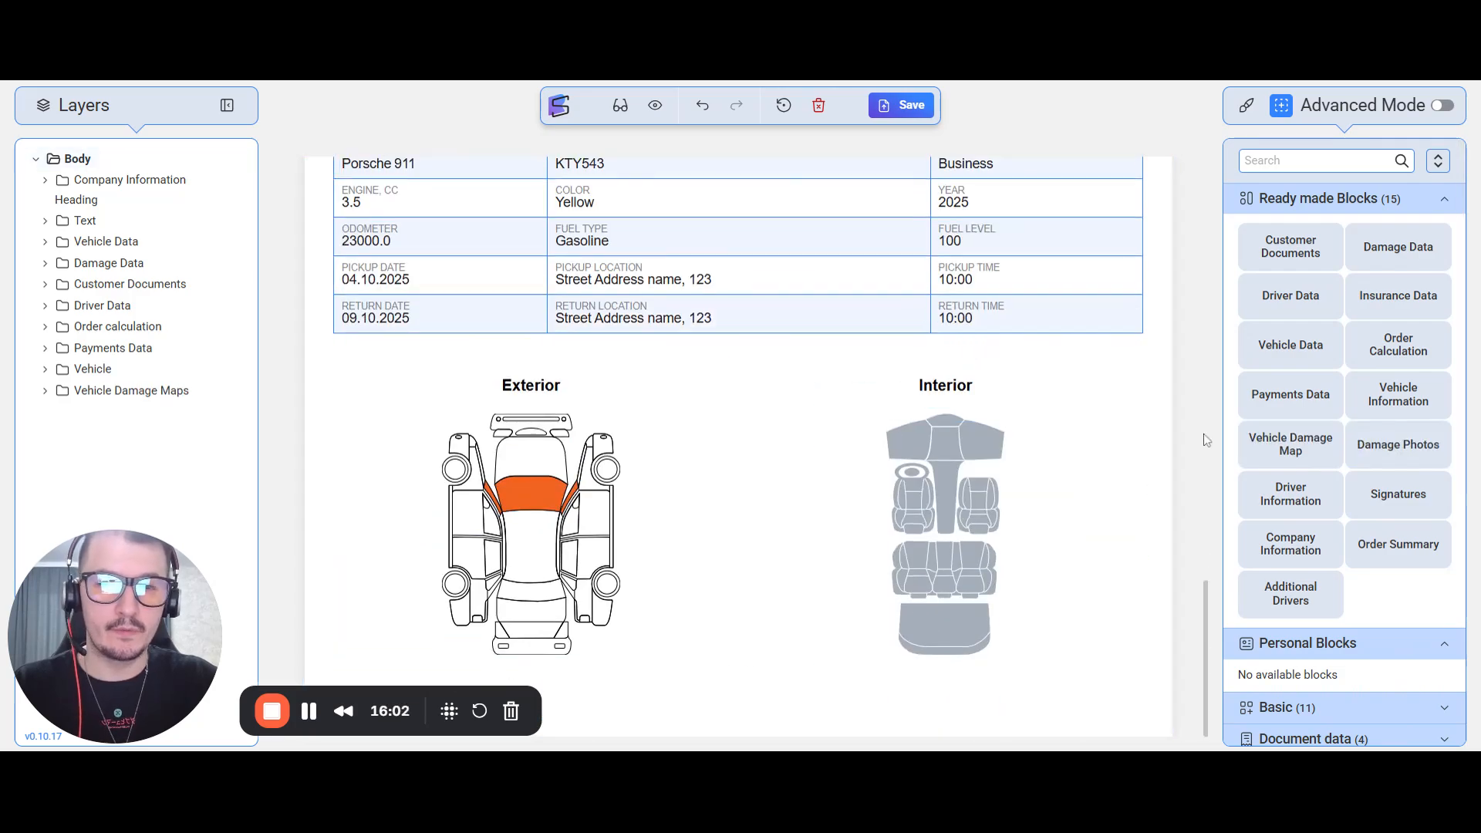
Select the Vehicle Data block and review the ready-made blocks stacked in the template
scroll(810, 499, up, 10)
scroll(810, 499, up, 6)
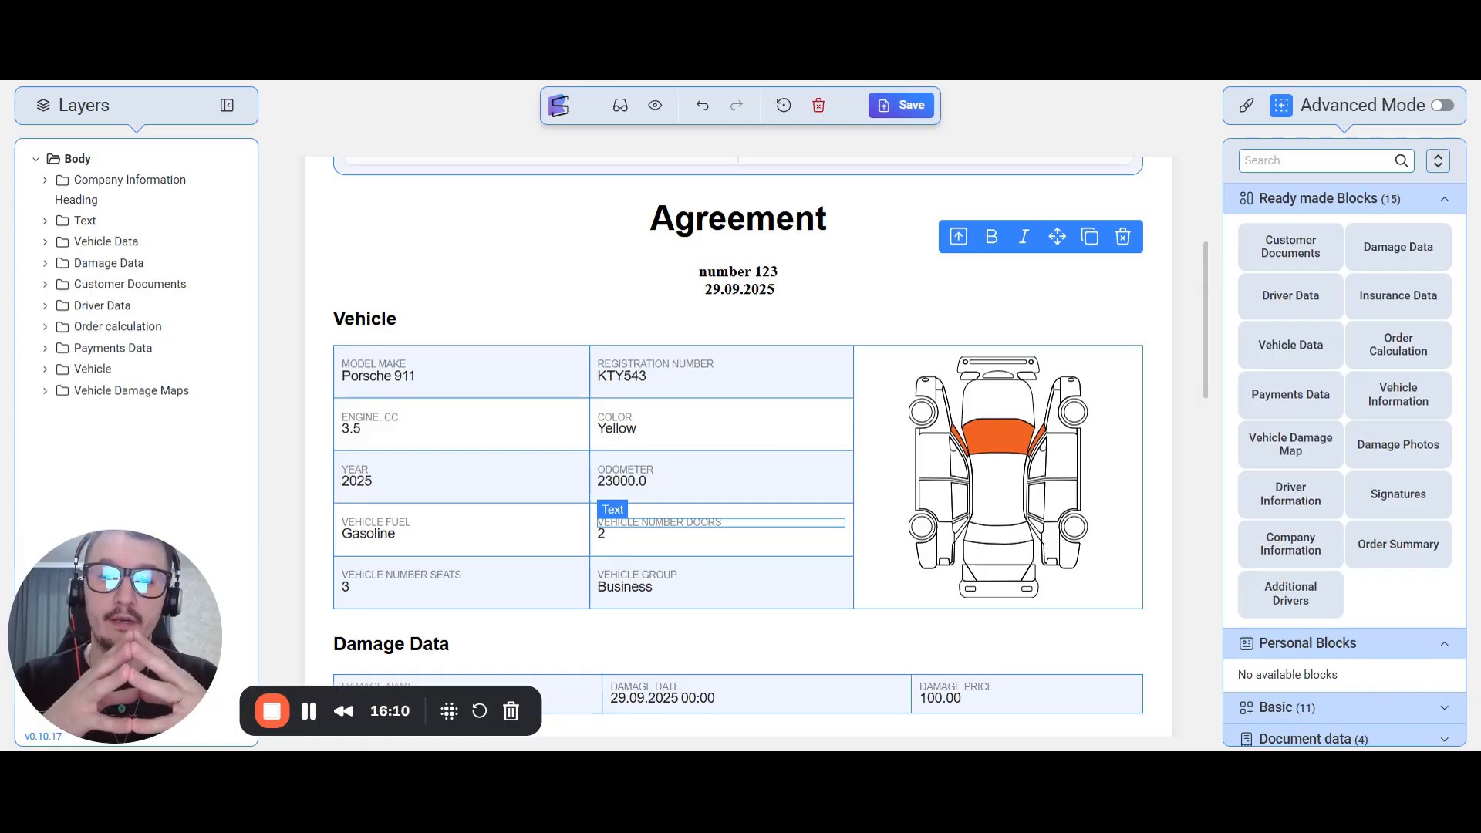
click(480, 336)
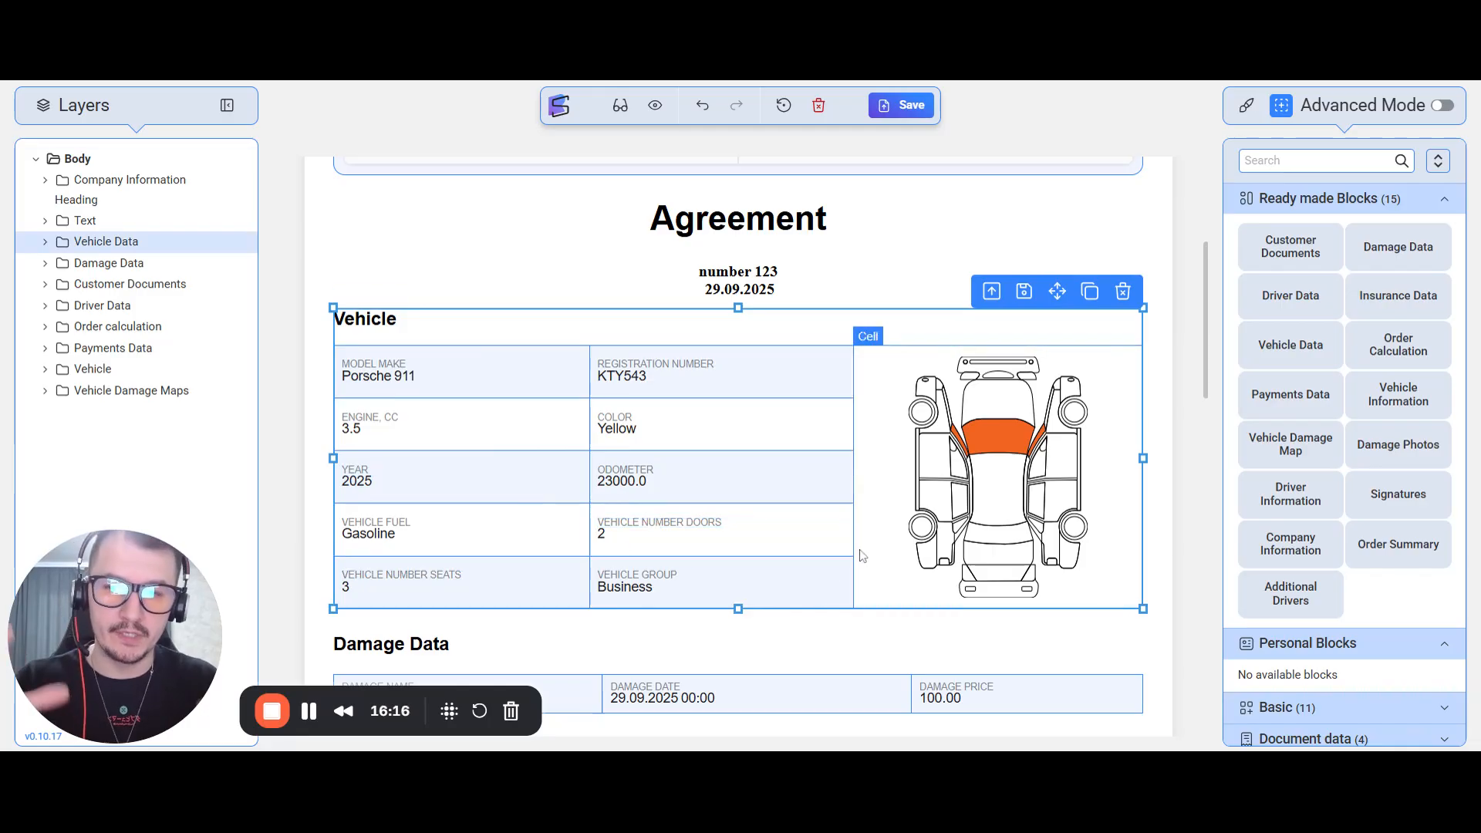
scroll(857, 544, down, 6)
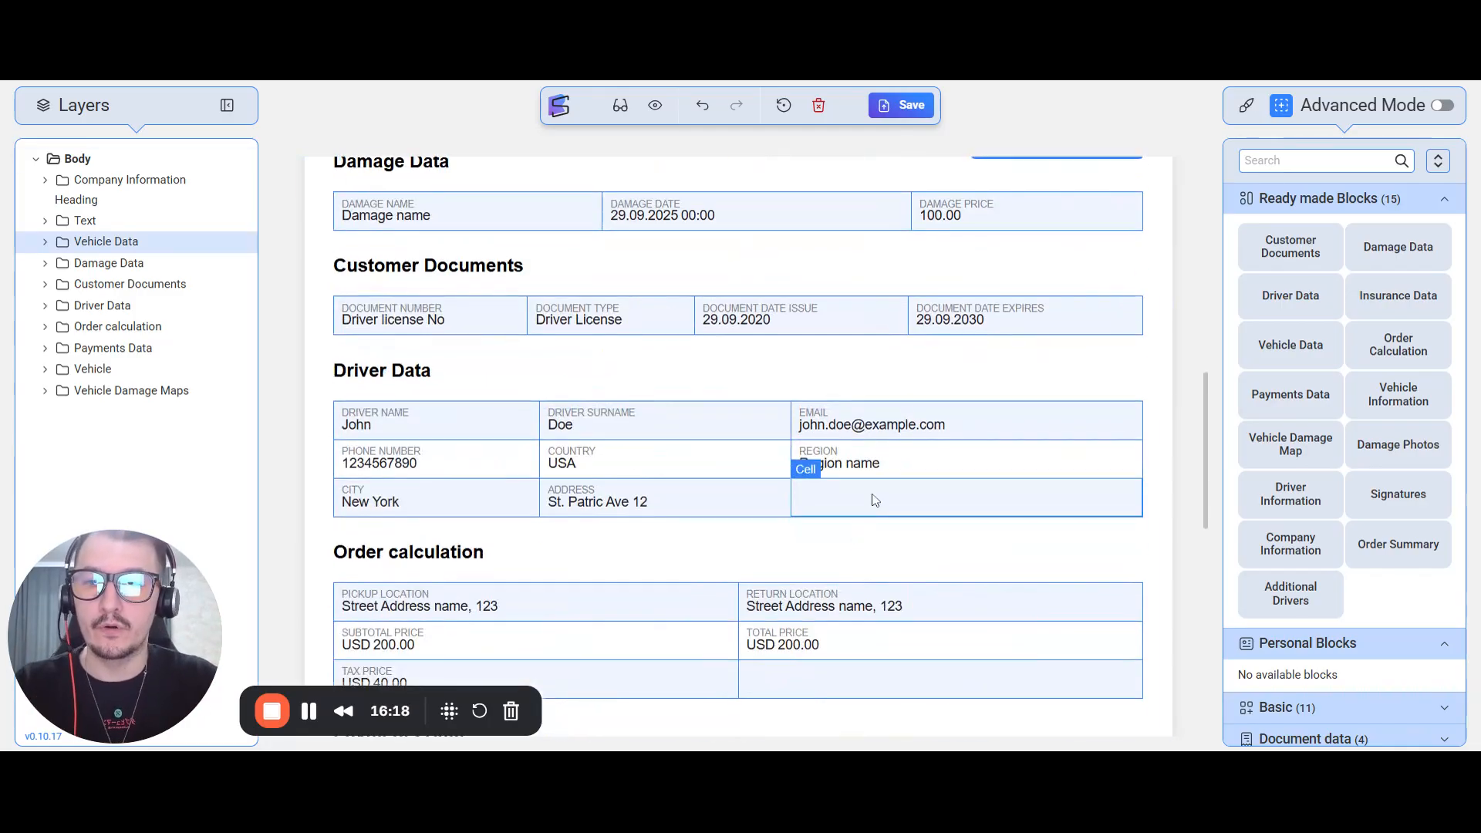
Add the ready-made Damage Photos block below the vehicle damage map and select its damage photo container
scroll(842, 430, up, 1)
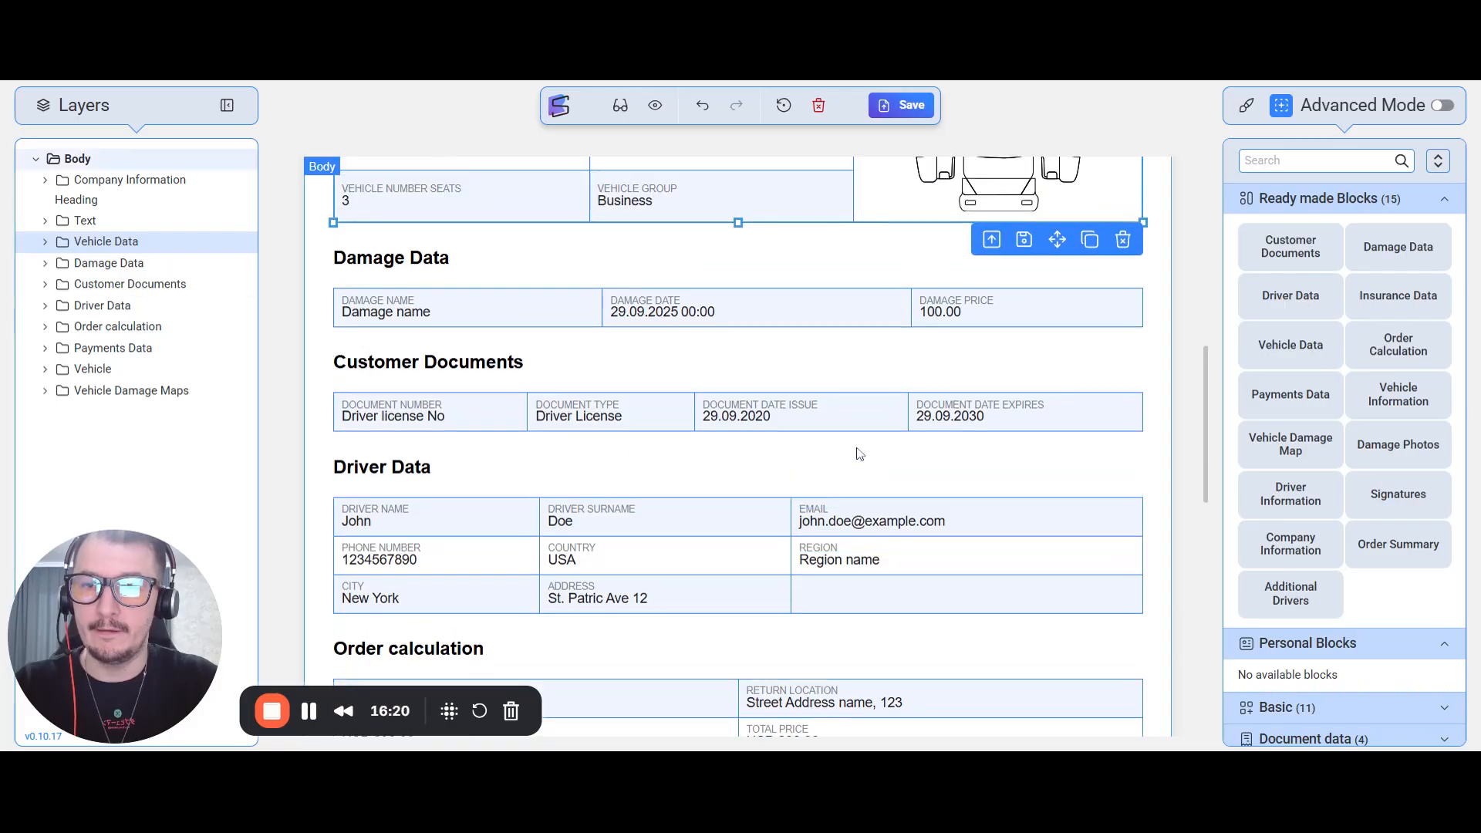
scroll(857, 454, down, 5)
scroll(811, 483, down, 3)
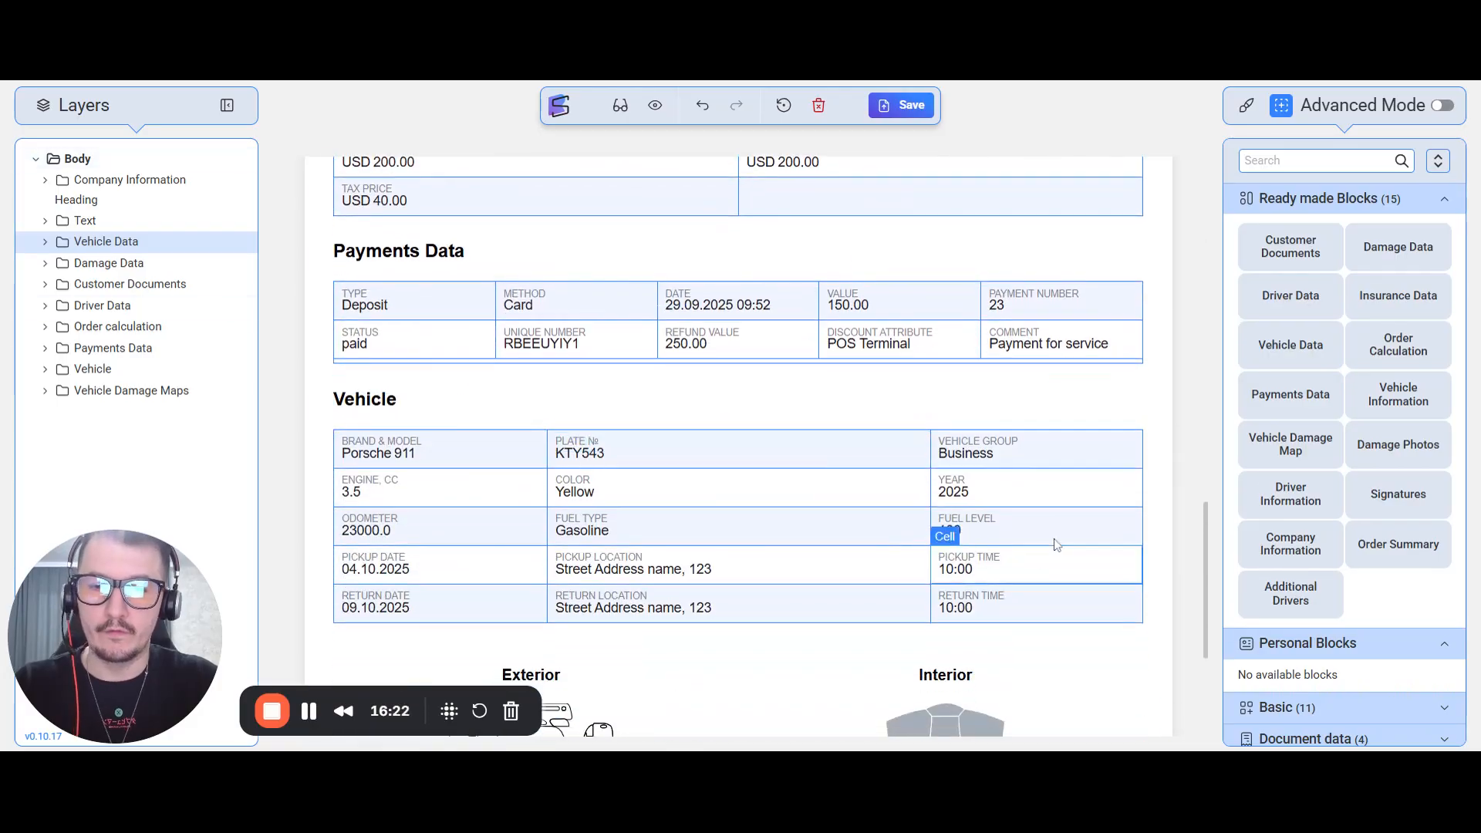
scroll(463, 410, down, 4)
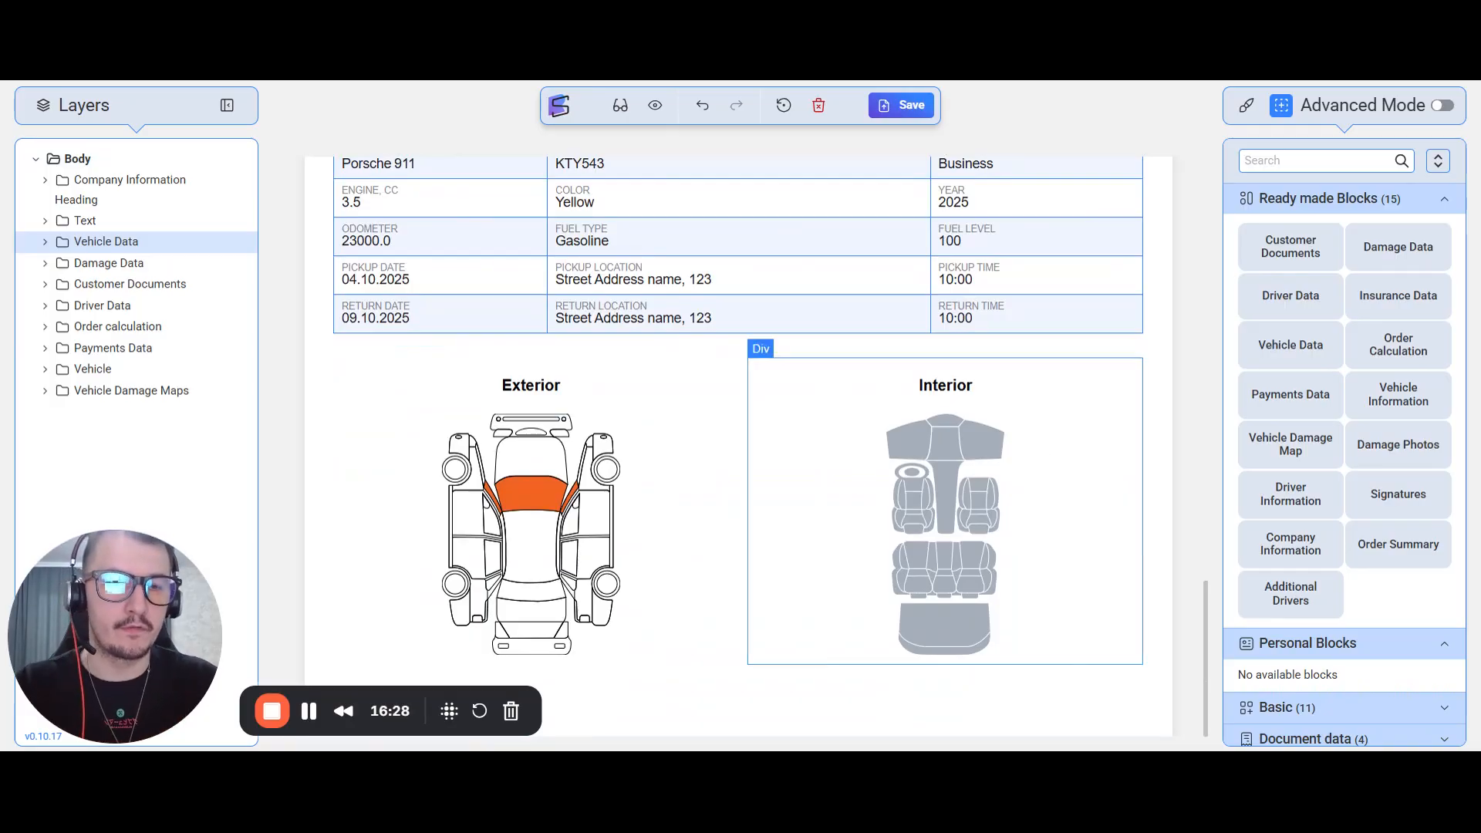
drag(1379, 455, 913, 678)
click(766, 568)
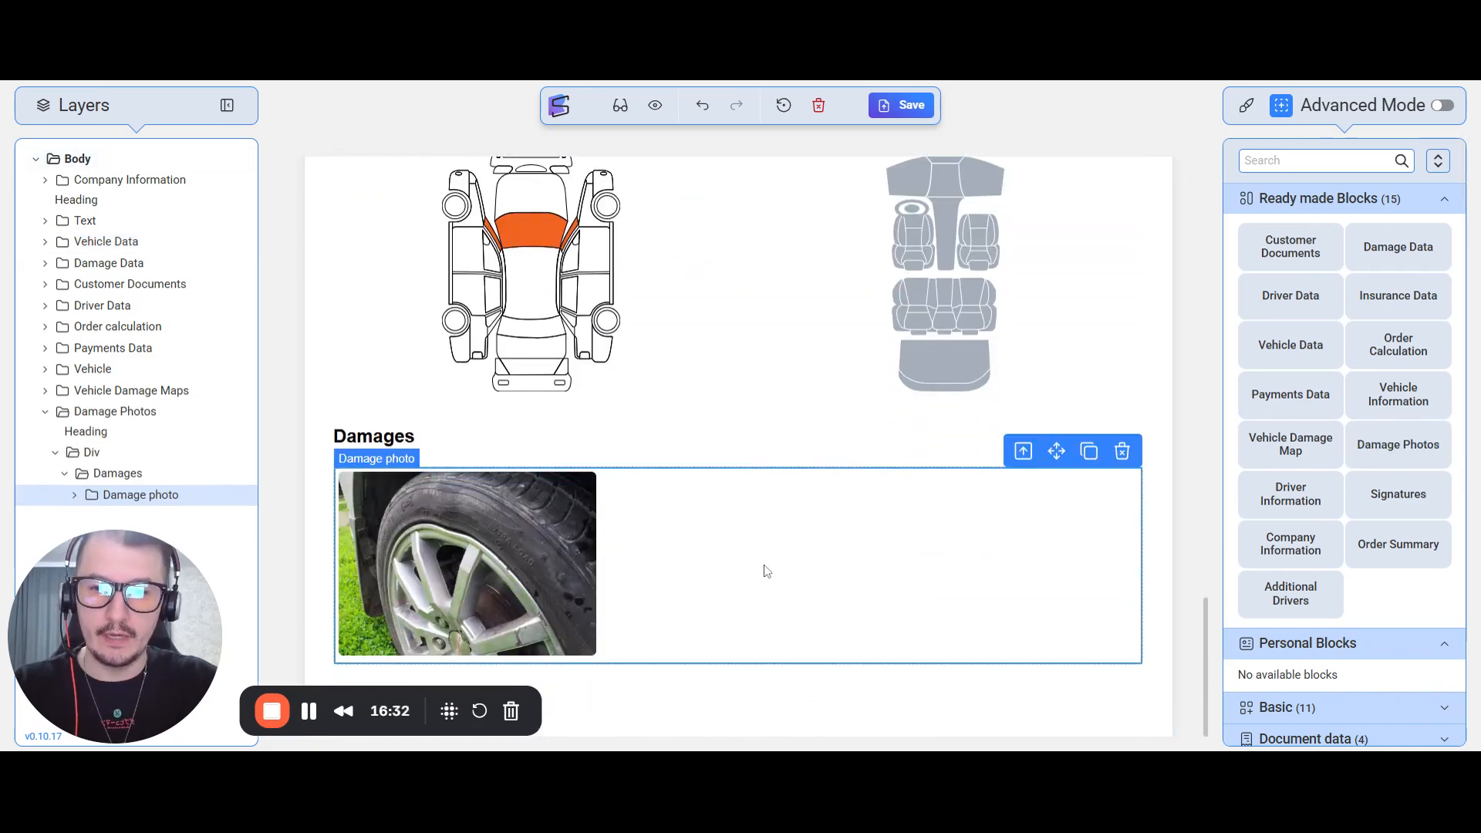
click(581, 505)
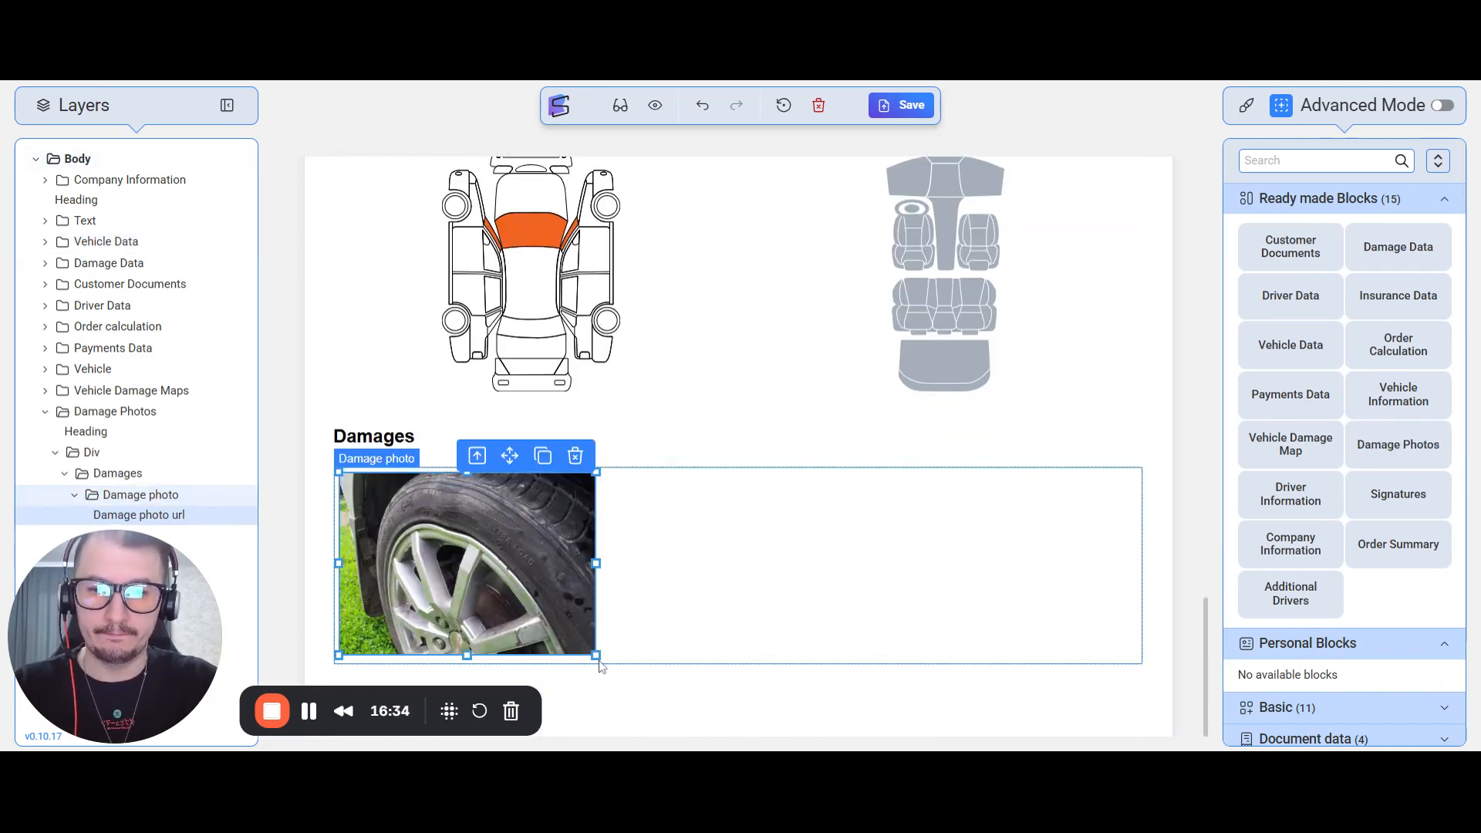
click(611, 636)
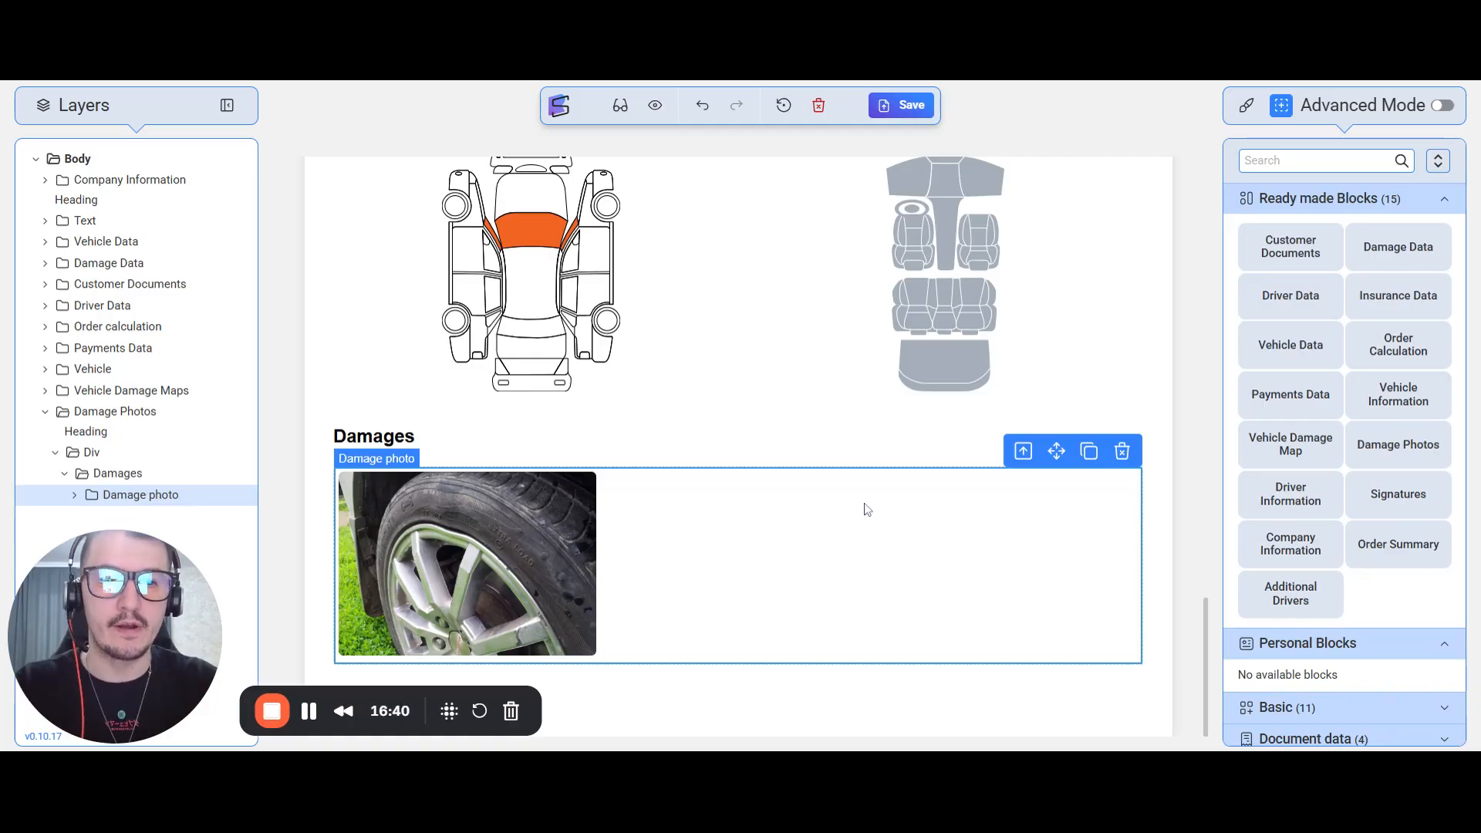
Add the ready-made Driver Information and Signatures blocks, in that order, below the Damage Photos block
scroll(1250, 363, down, 3)
drag(1314, 310, 900, 685)
drag(1398, 311, 911, 695)
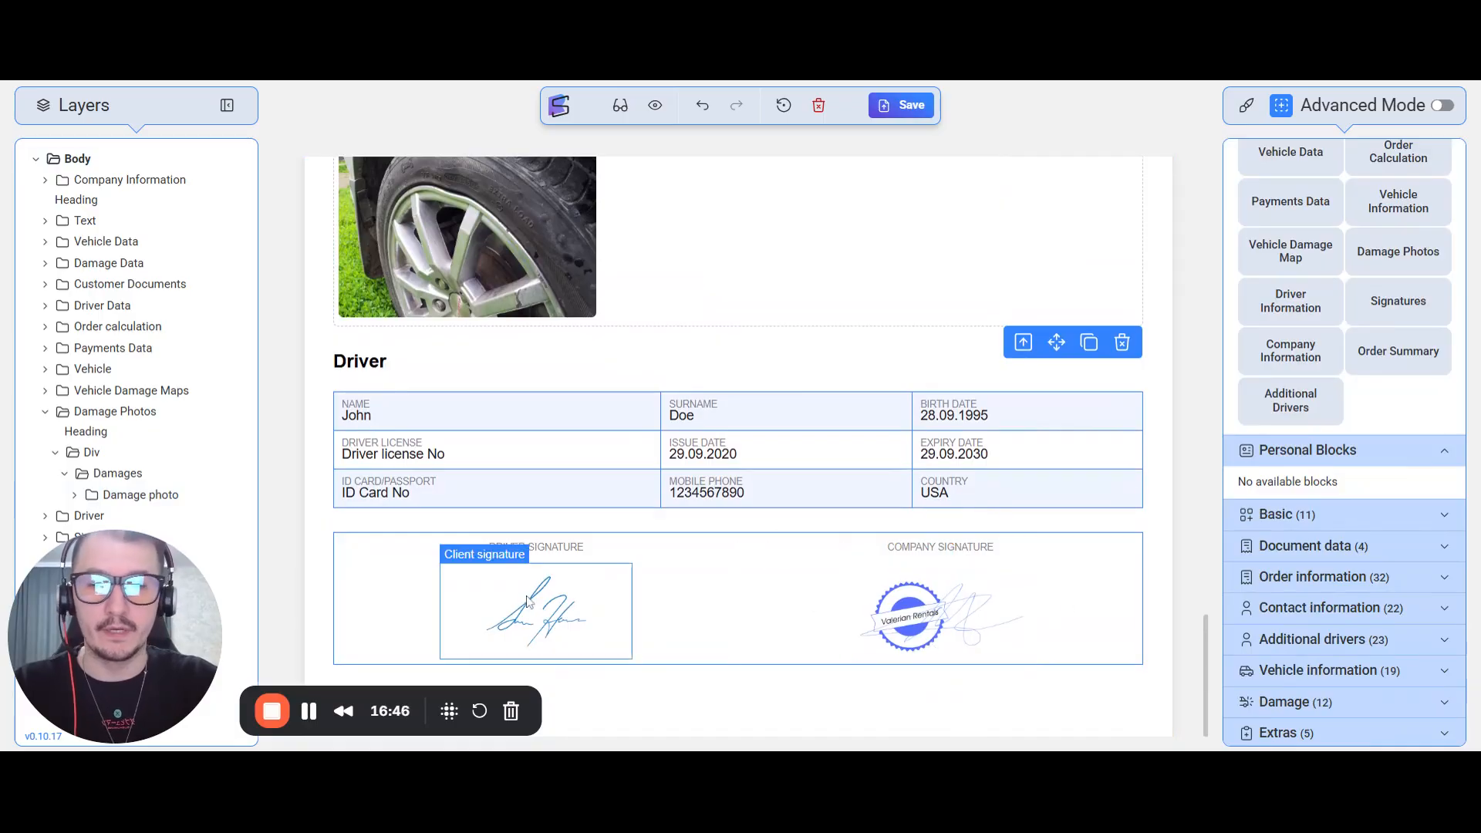
Add the ready-made Company Information block below the signatures and delete the content inside its frame
drag(1283, 359, 938, 680)
scroll(950, 594, down, 4)
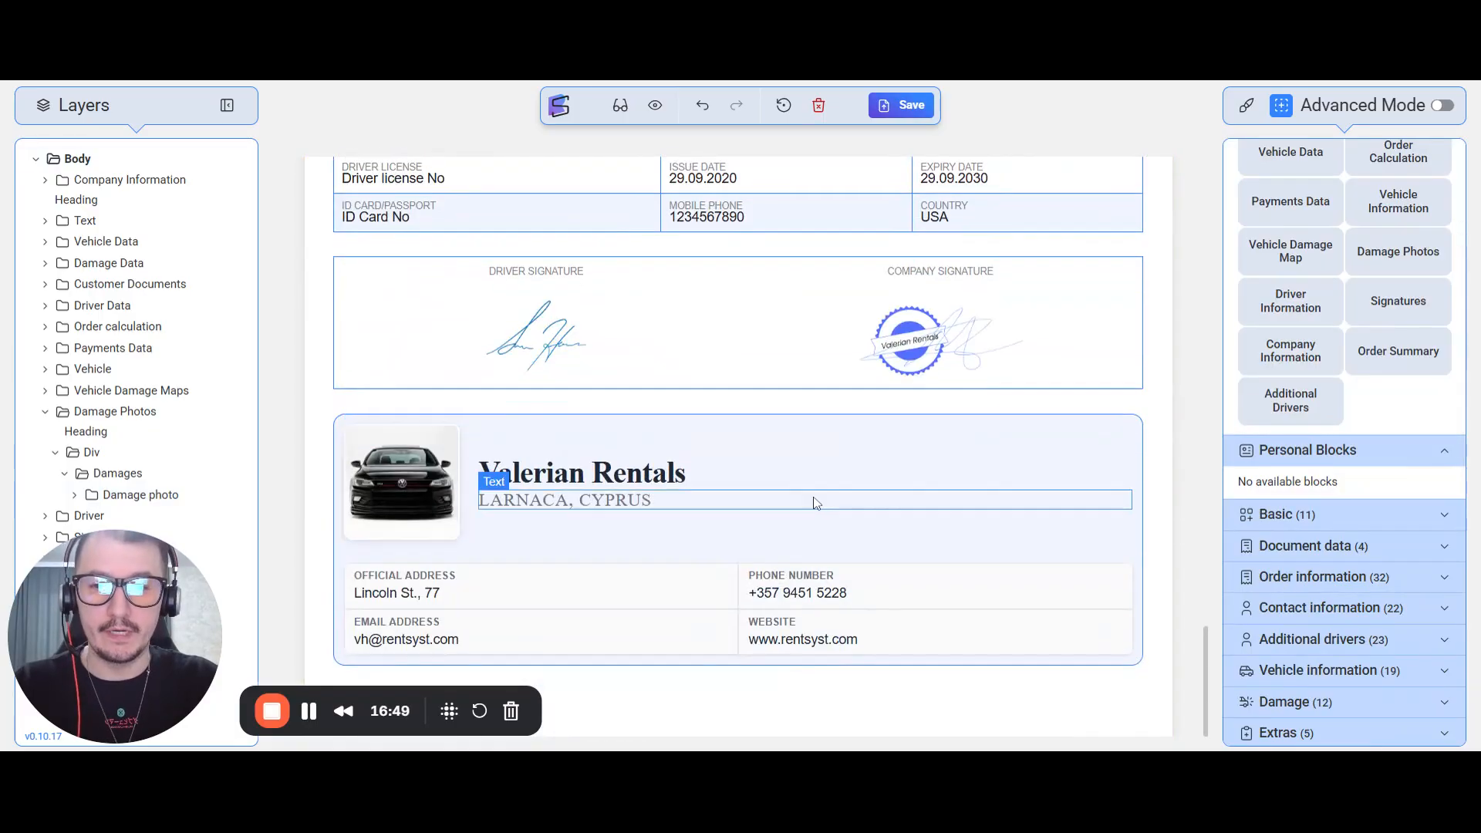
click(935, 495)
key(Delete)
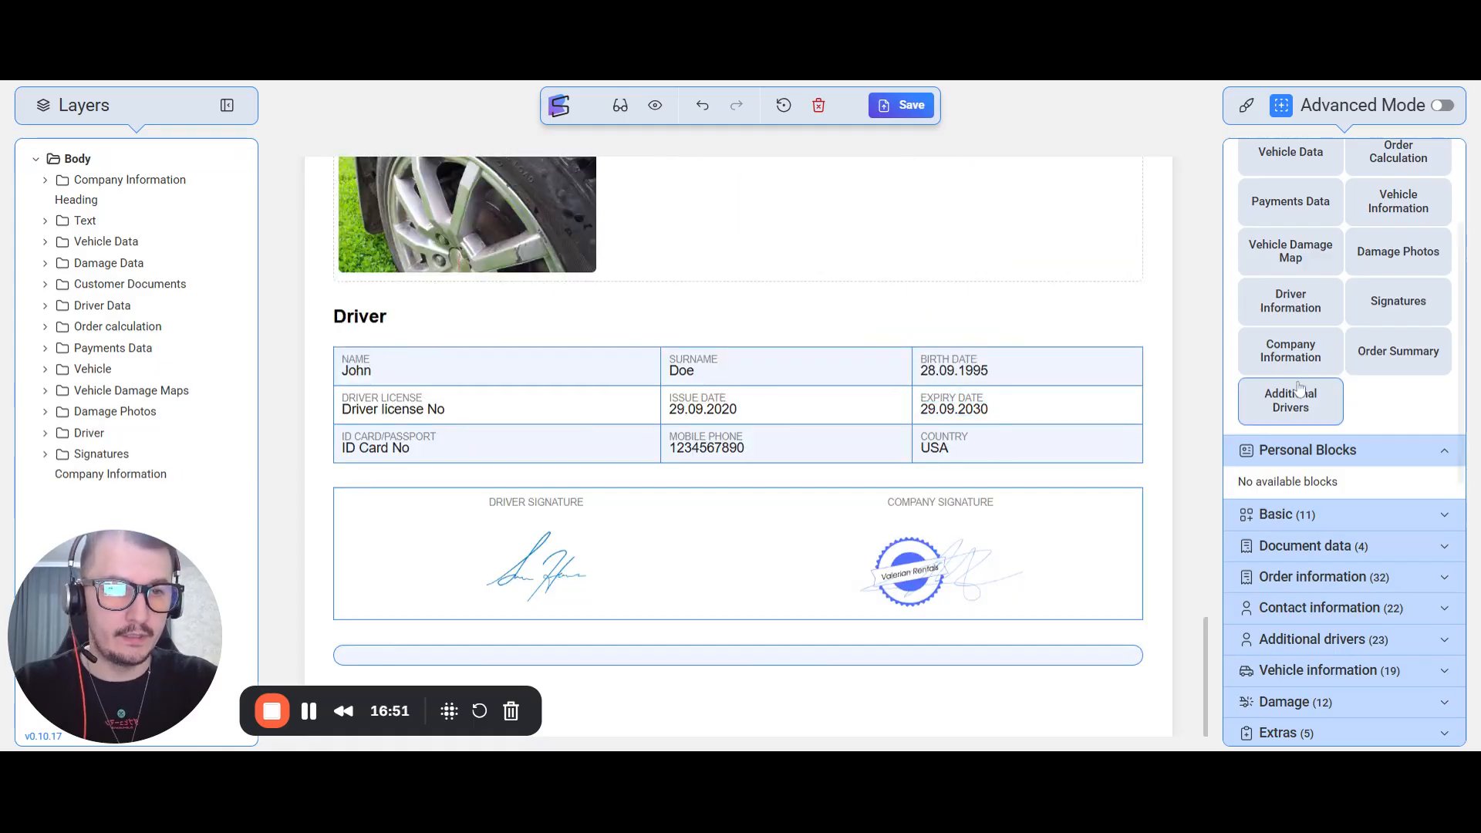
Add the ready-made Order Summary and Additional Drivers blocks at the end of the template and select the Additional Drivers block
click(1398, 351)
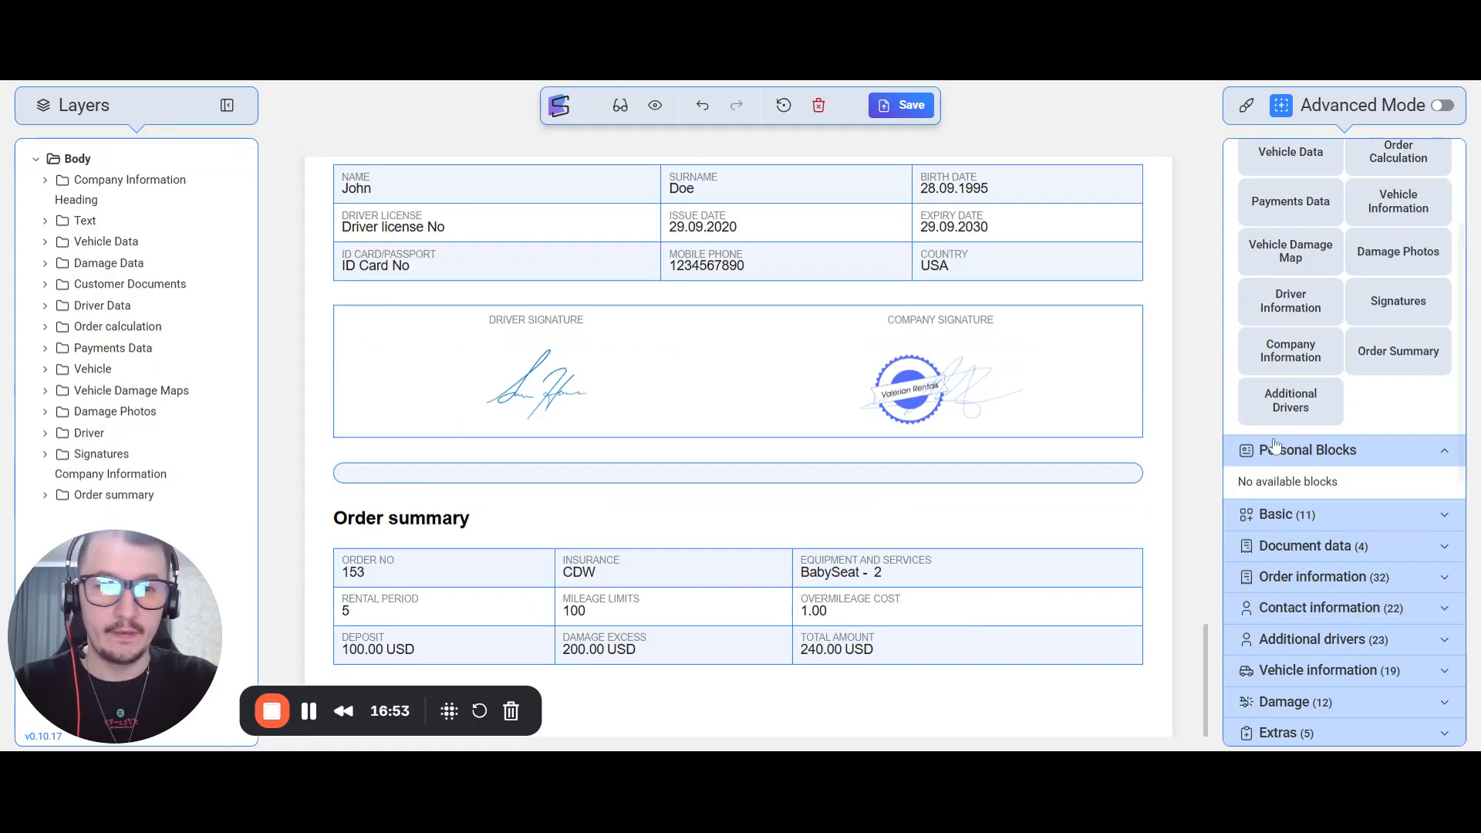
click(1291, 400)
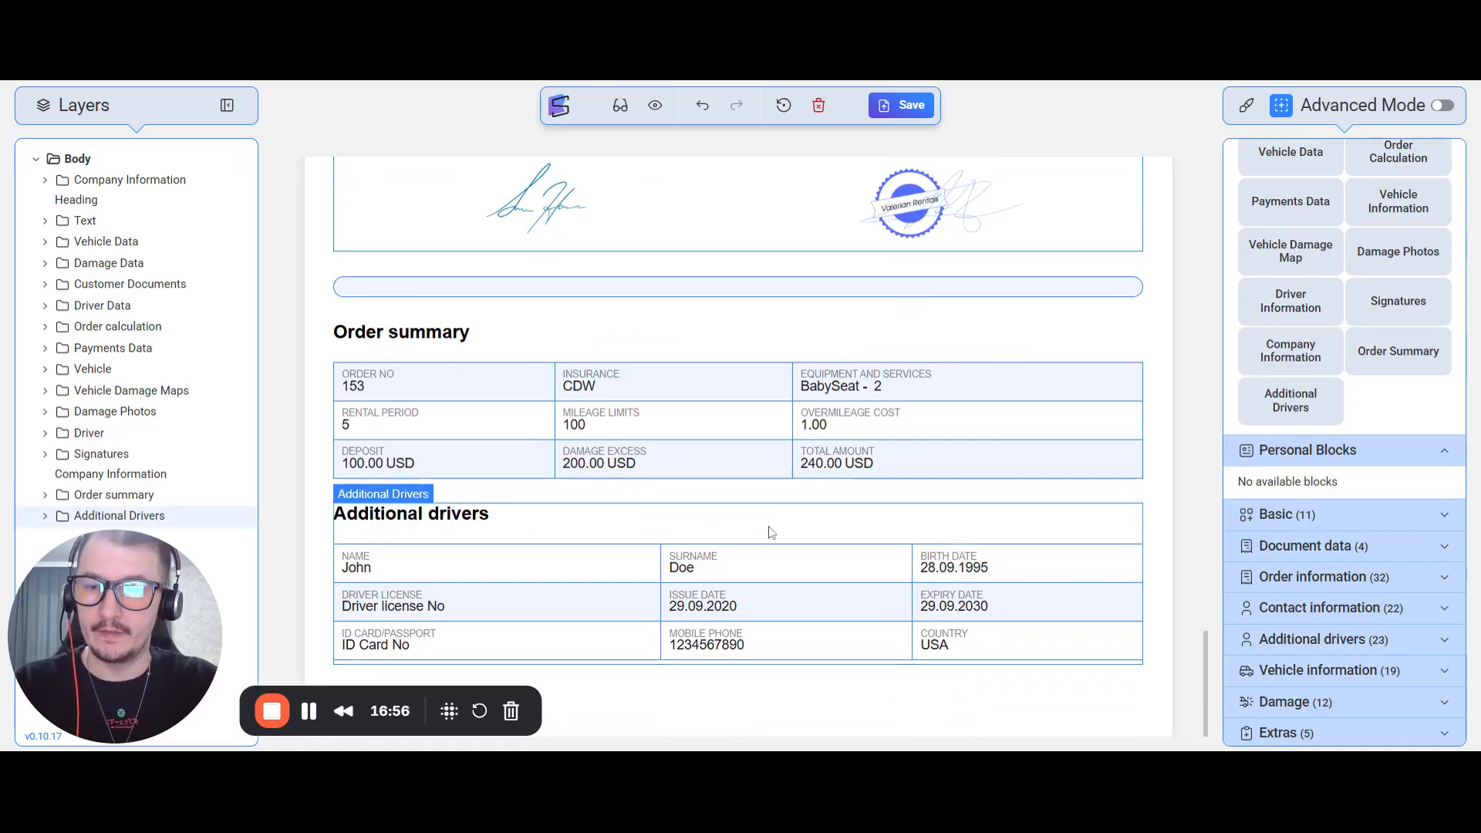
click(764, 517)
click(182, 521)
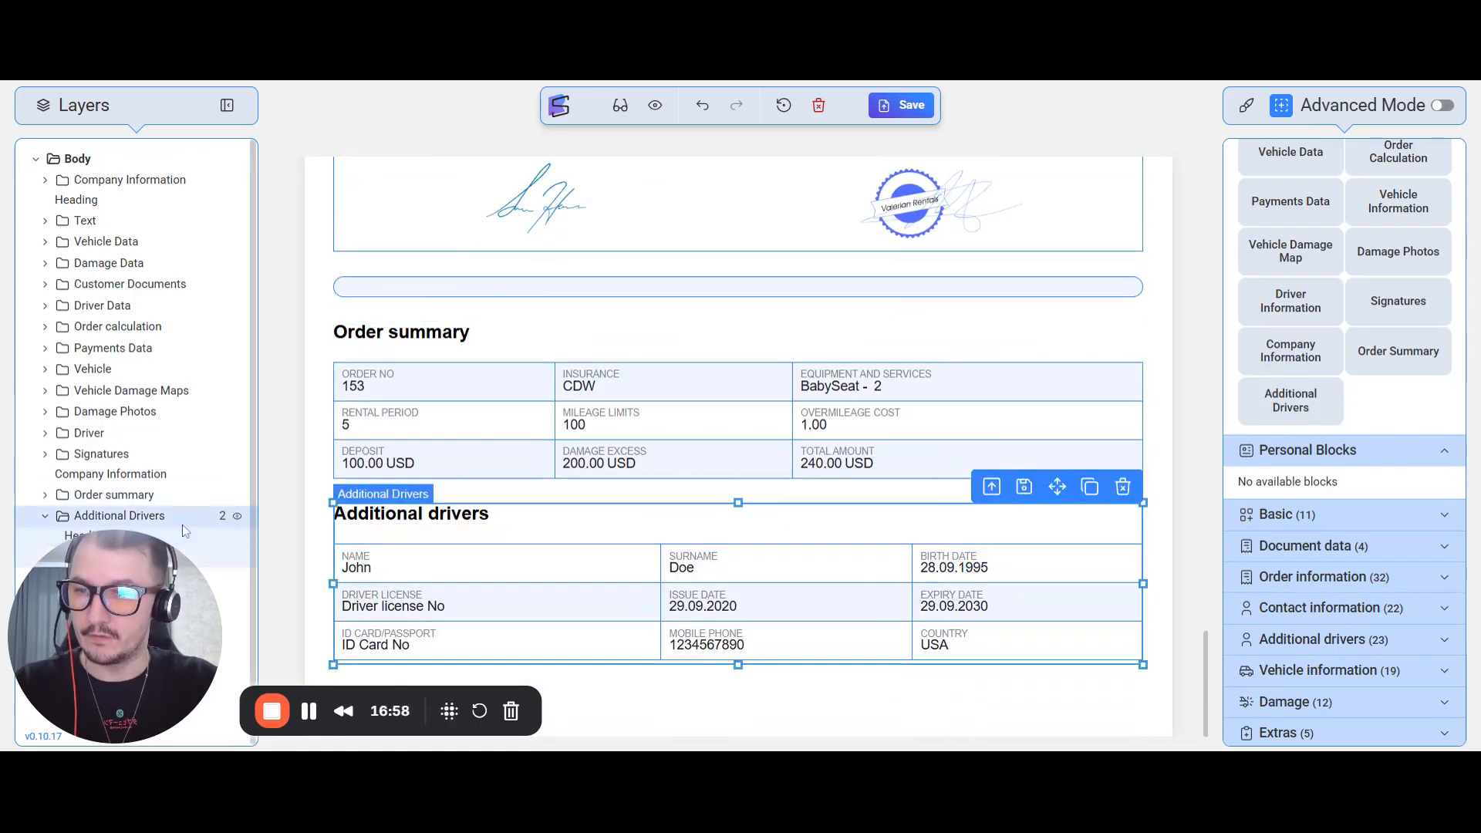
drag(195, 585, 192, 625)
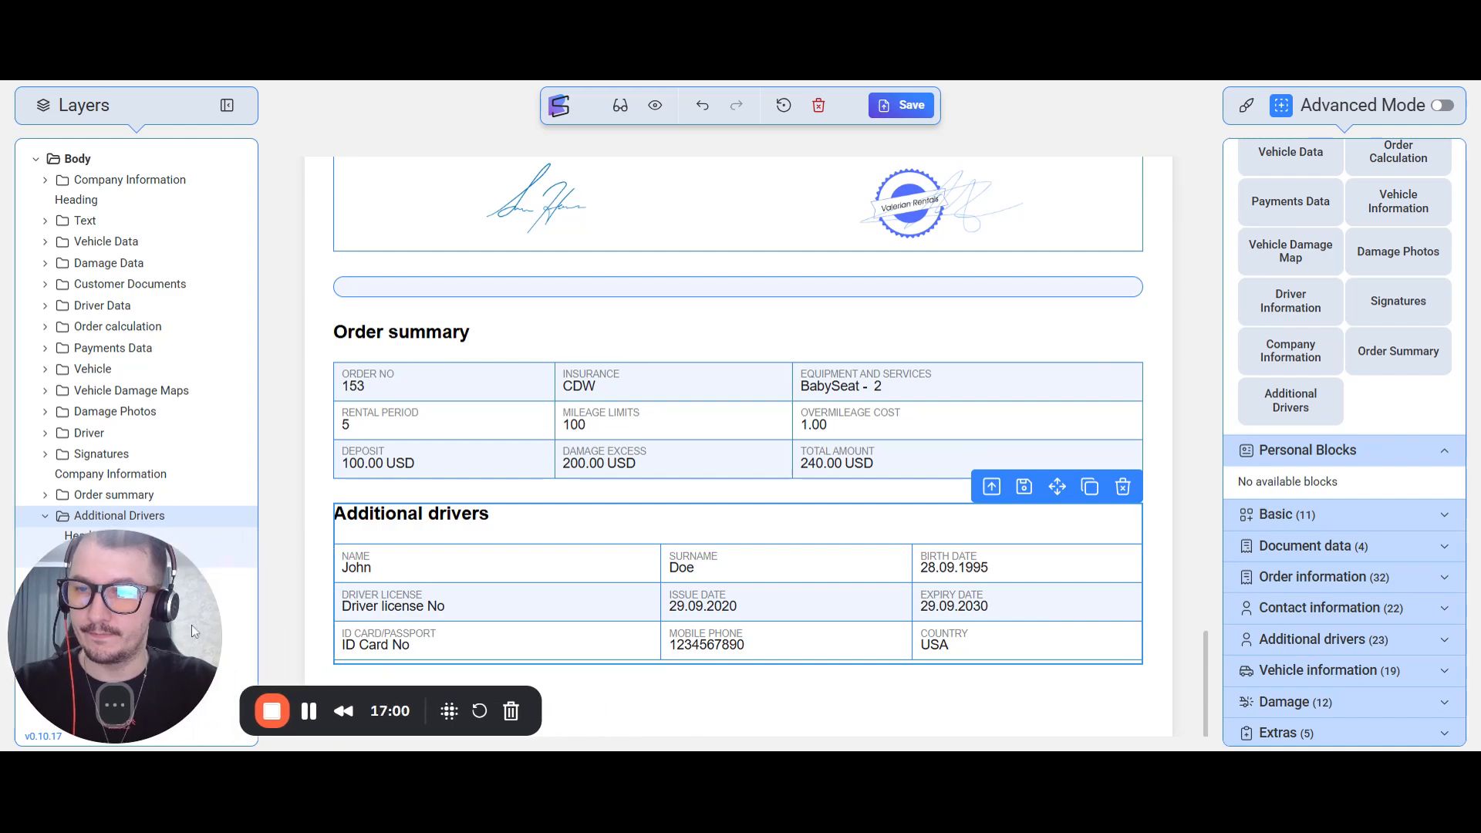
Insert a Conditional Block from the Basic elements between Order summary and Additional drivers
scroll(1337, 312, up, 3)
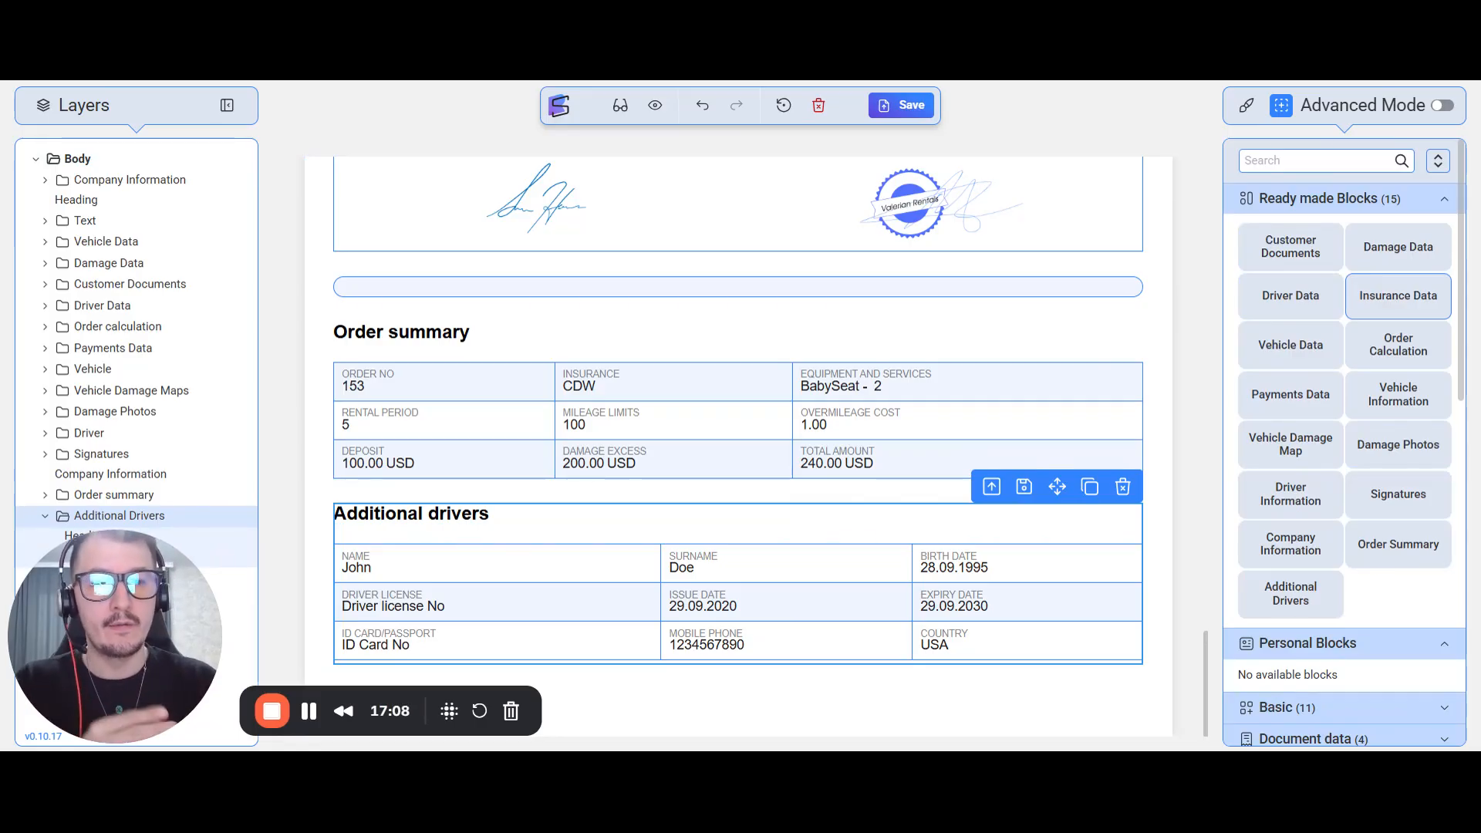
click(1321, 202)
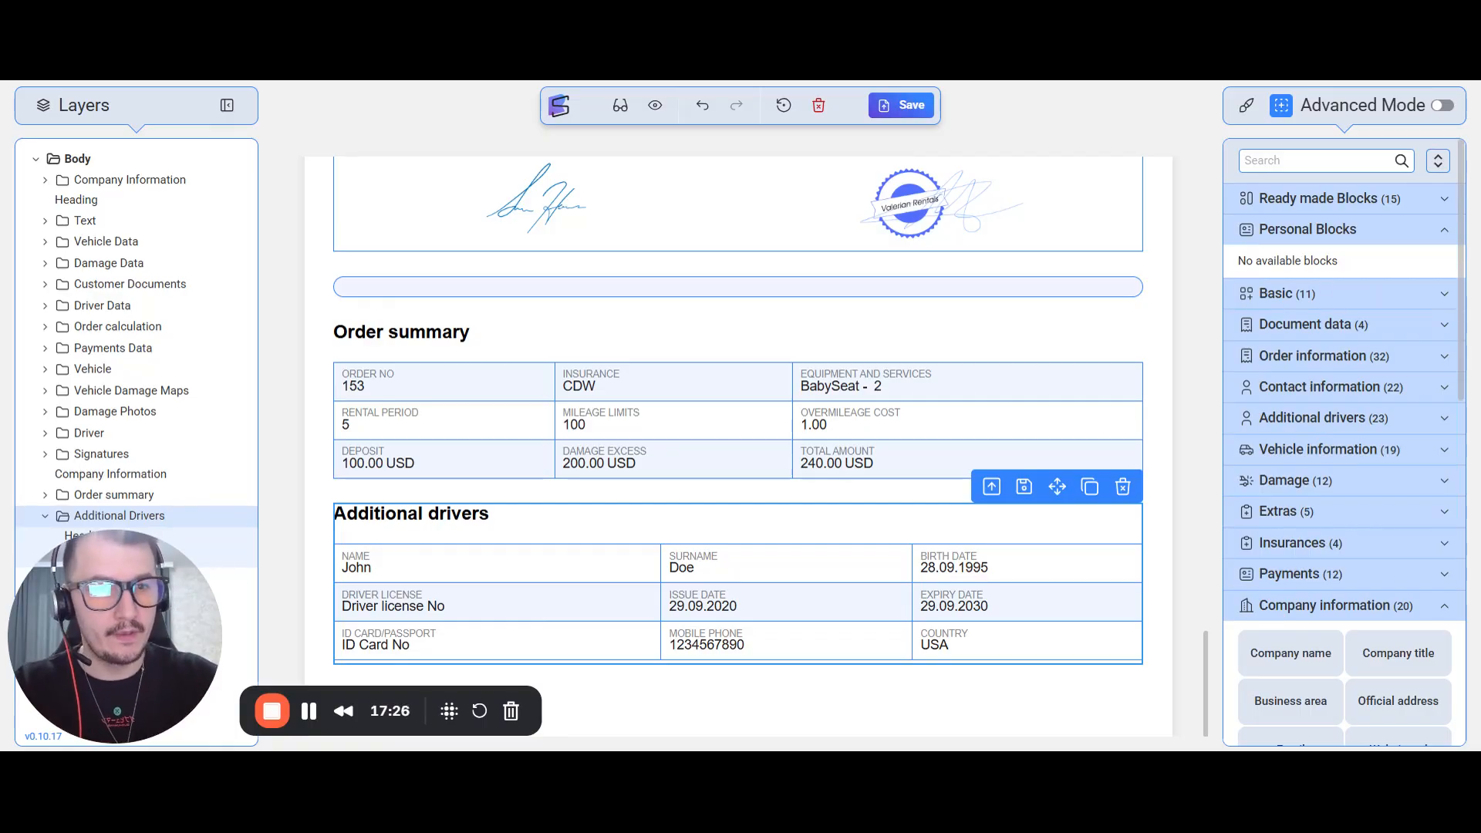
click(1294, 297)
scroll(1393, 446, down, 3)
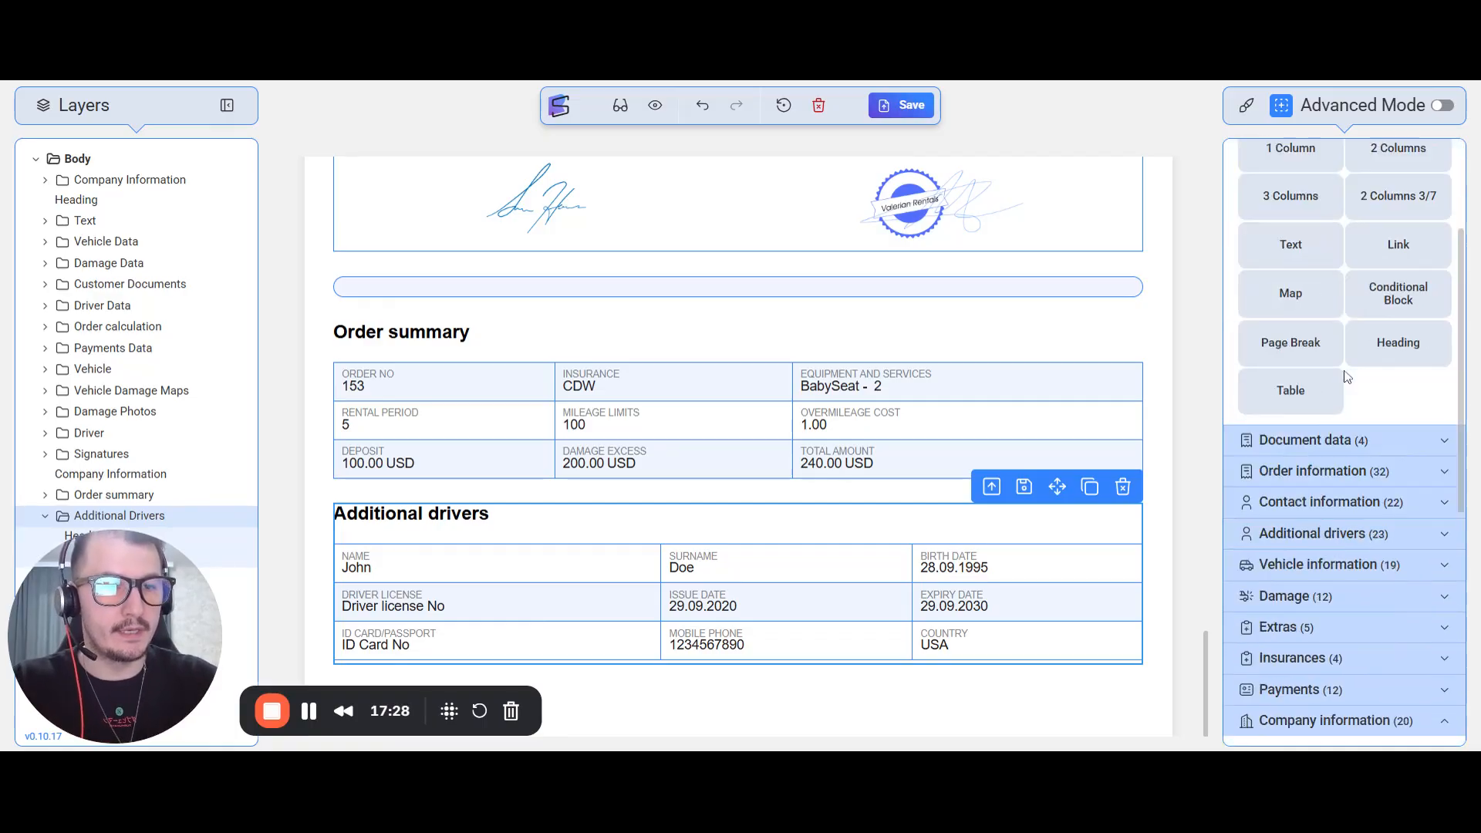
scroll(1312, 486, up, 3)
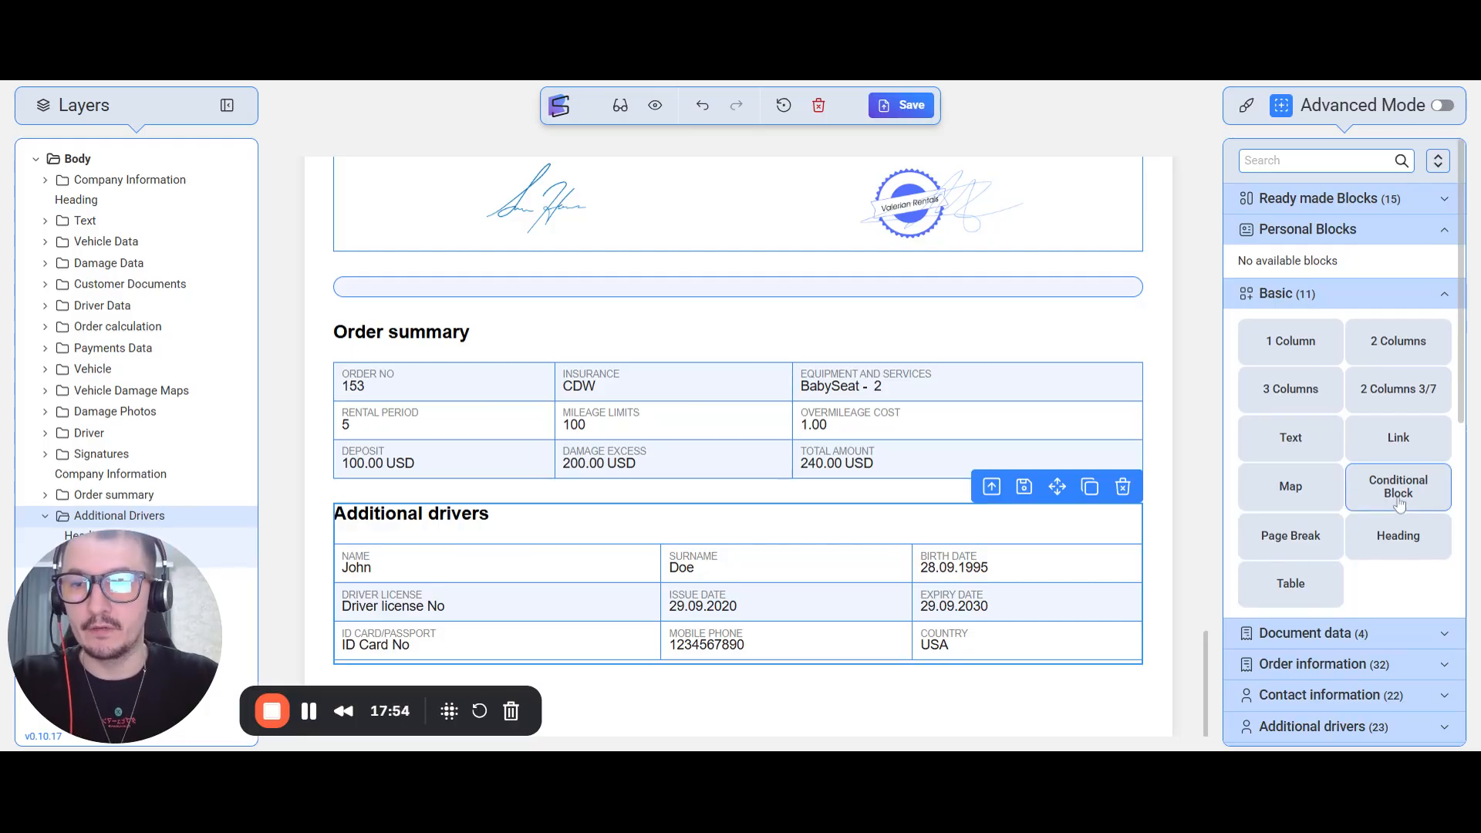
drag(1398, 486, 855, 520)
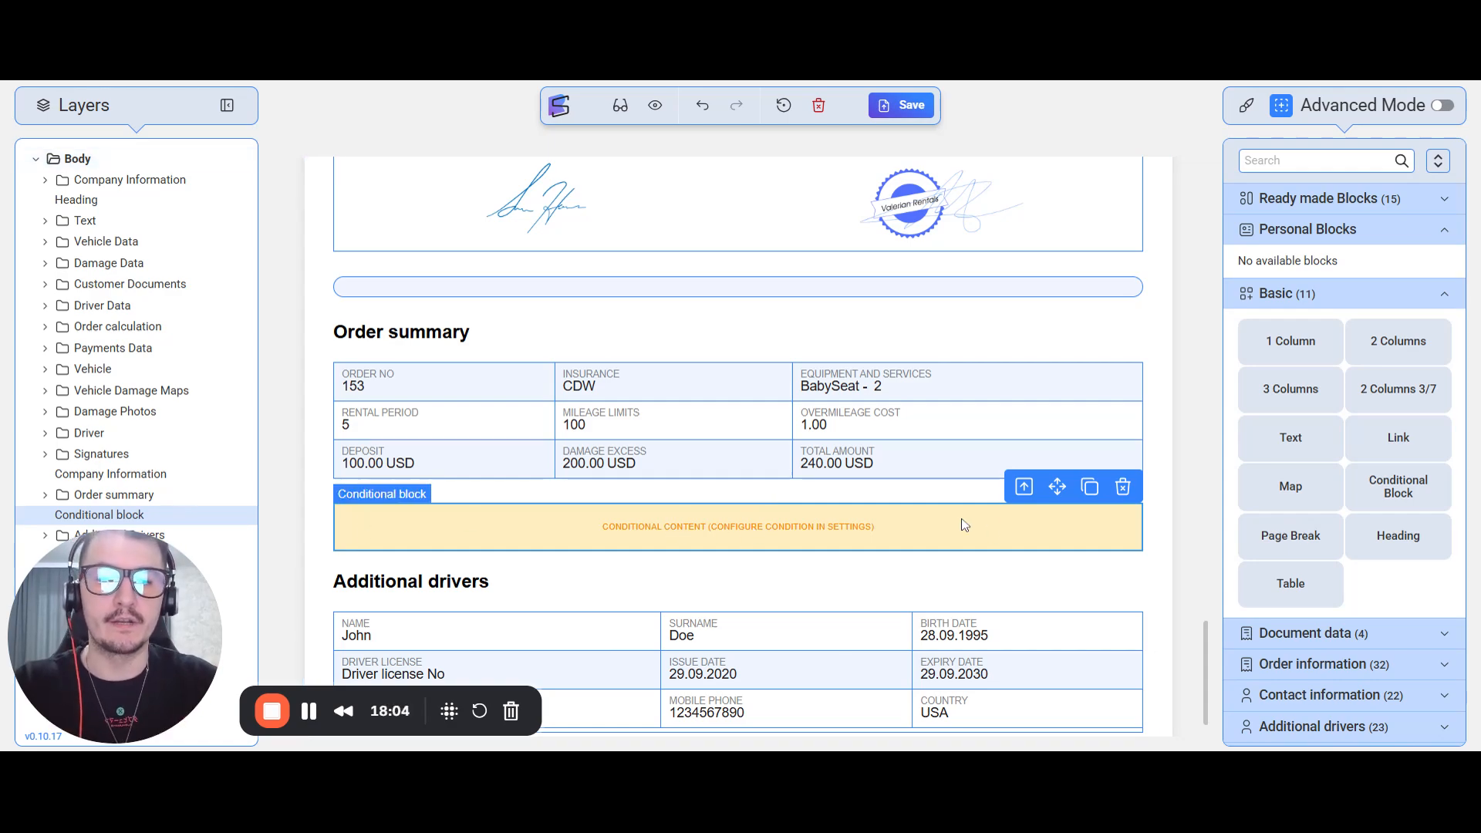
scroll(695, 528, down, 1)
Move the whole Additional Drivers block into the conditional block and expand the conditional block in the layer tree
click(669, 525)
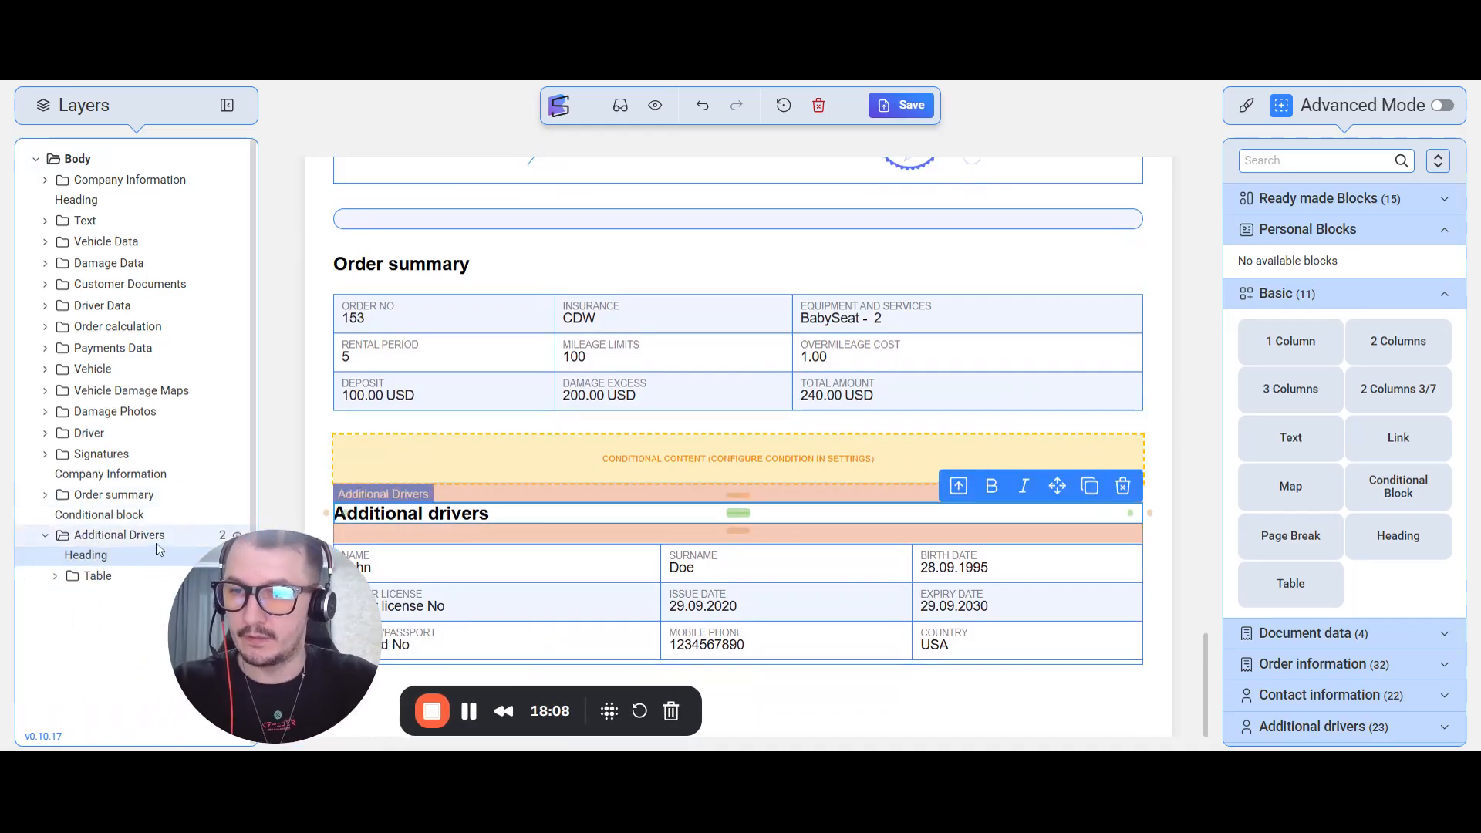
click(118, 535)
drag(1058, 496, 841, 455)
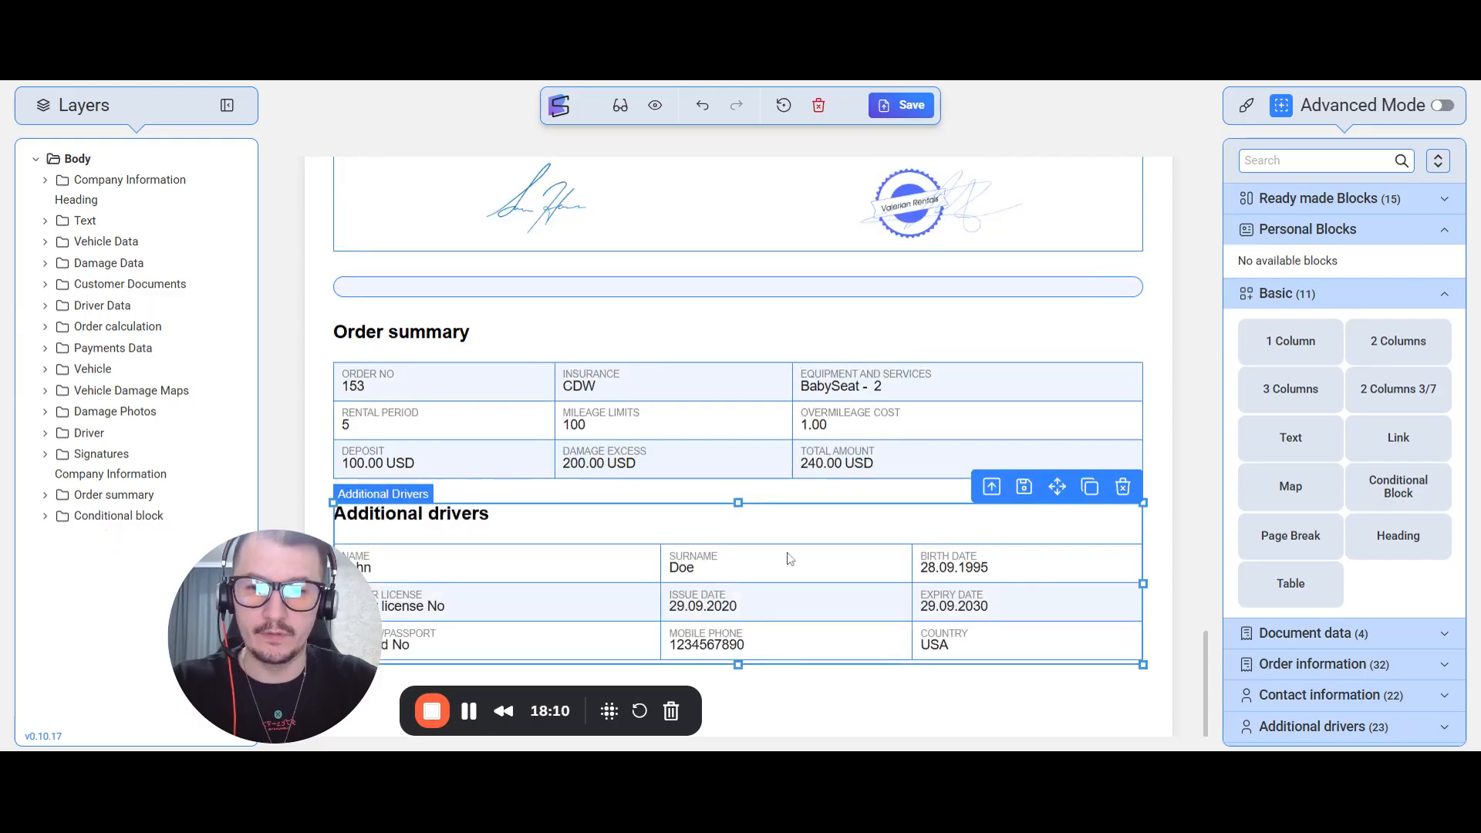
click(115, 515)
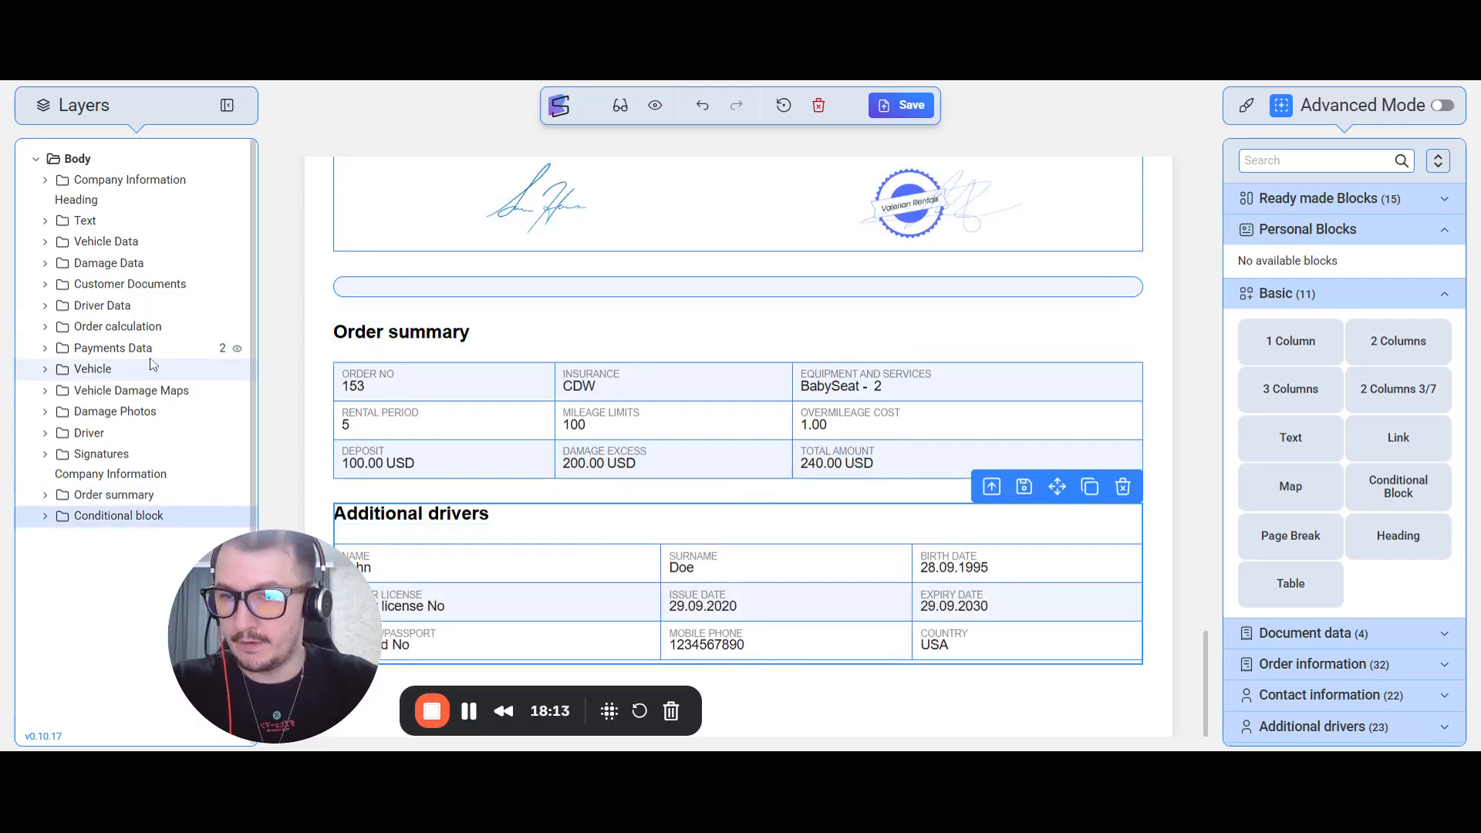
click(45, 516)
drag(269, 600, 375, 649)
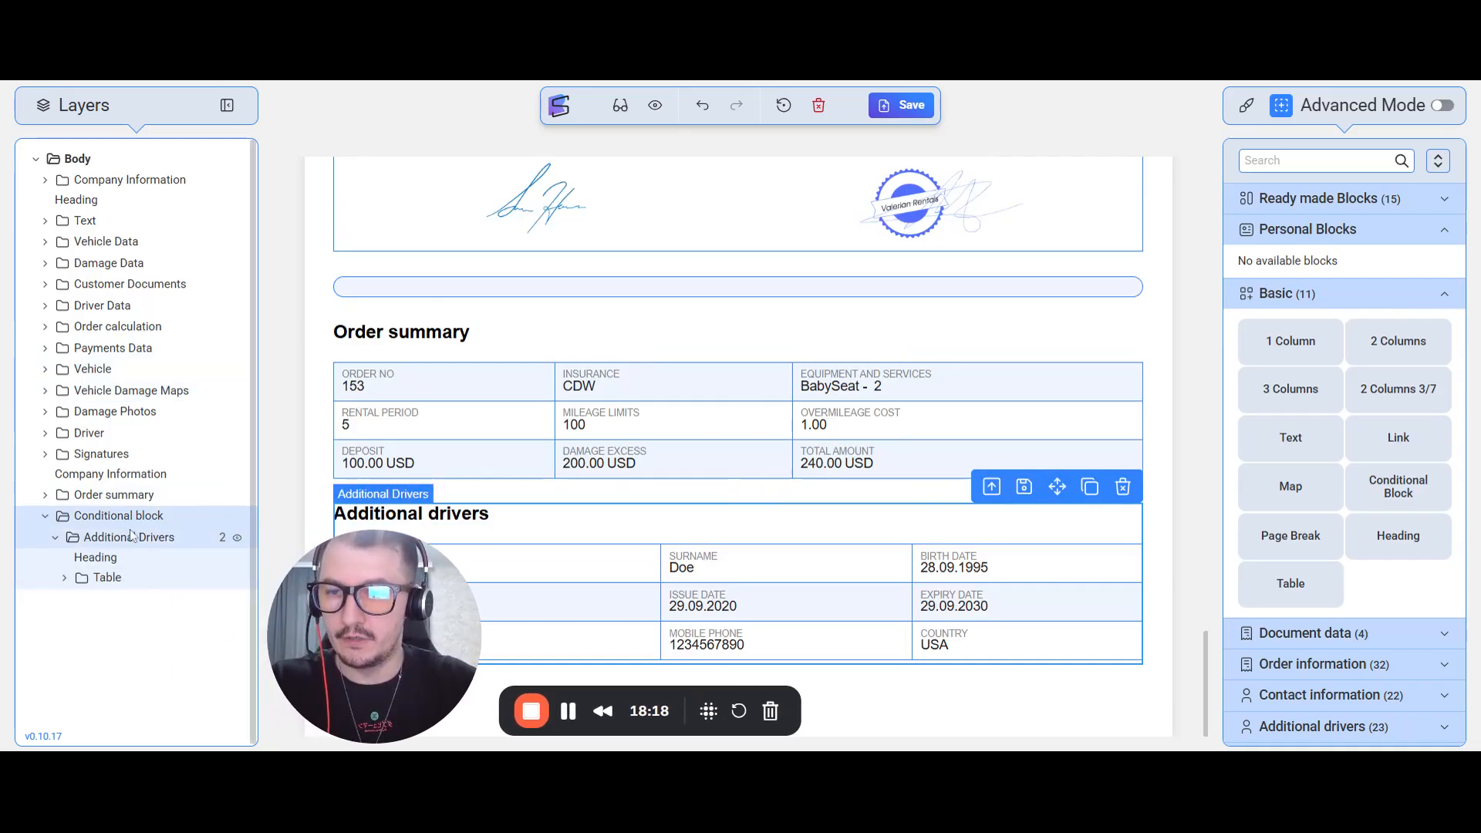
drag(398, 614, 158, 642)
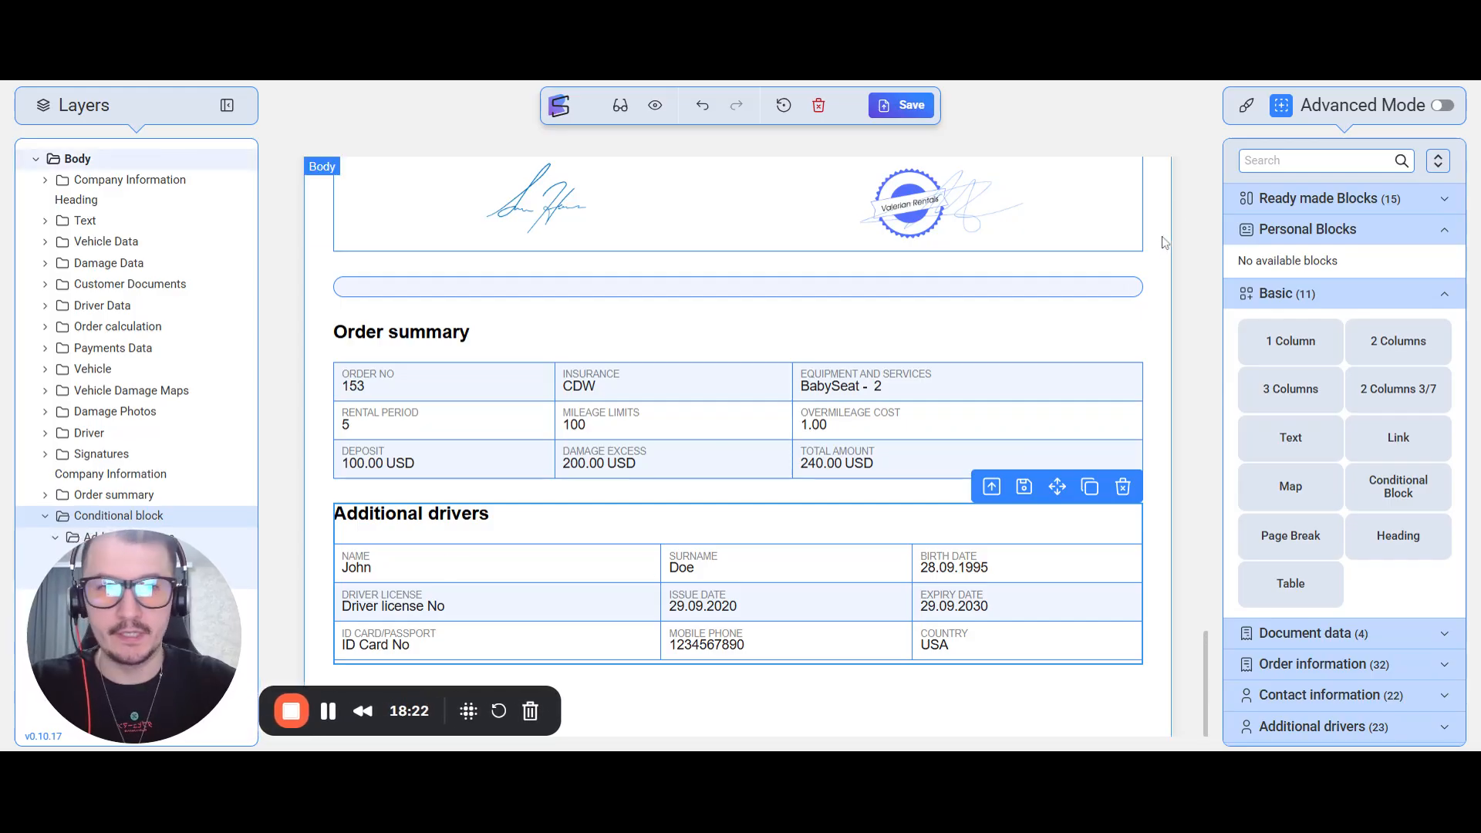
Set the conditional block's clip parameter to Additional drivers and its condition type to If exists
click(1247, 105)
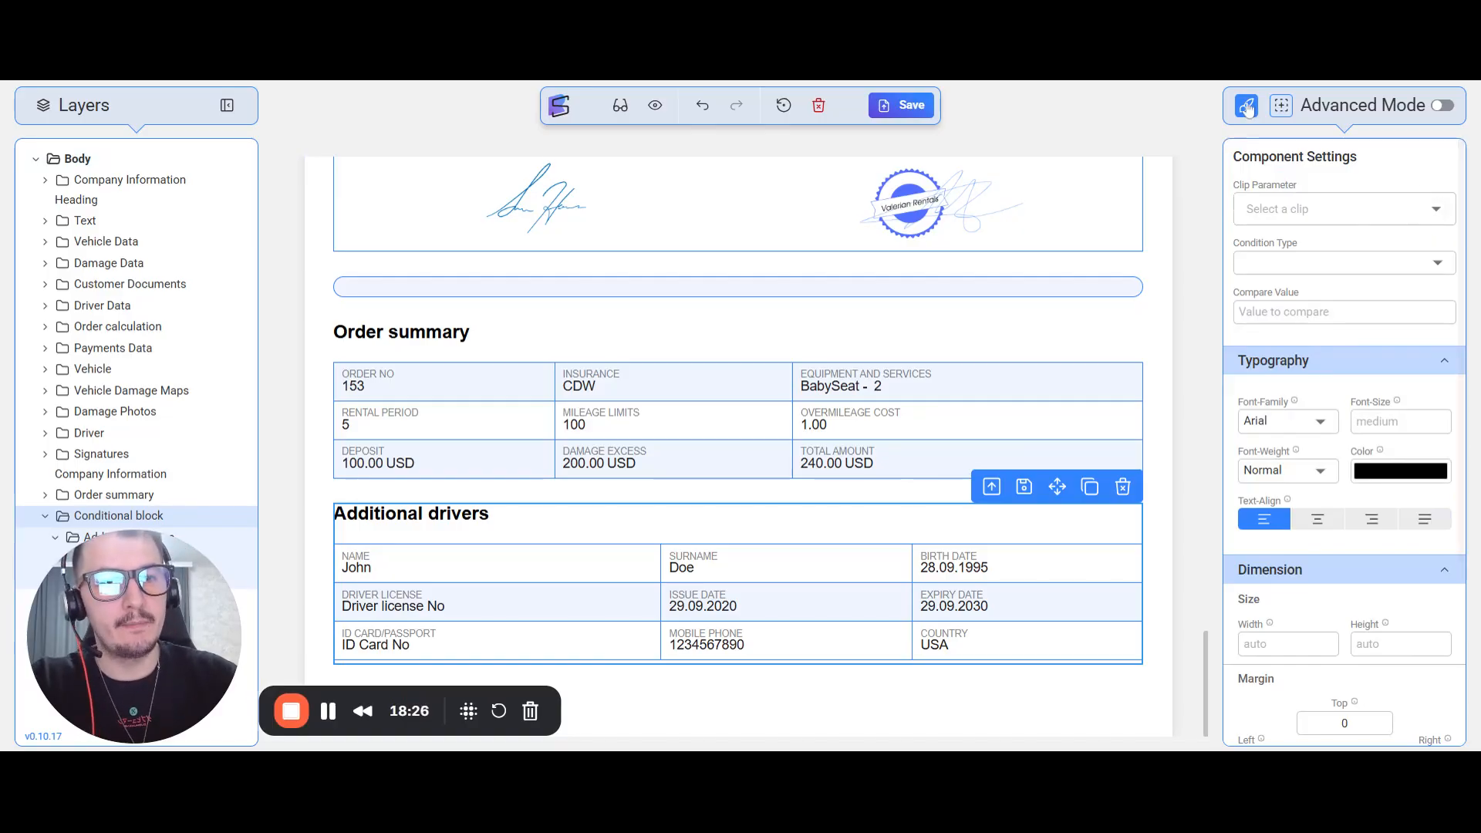
click(1312, 209)
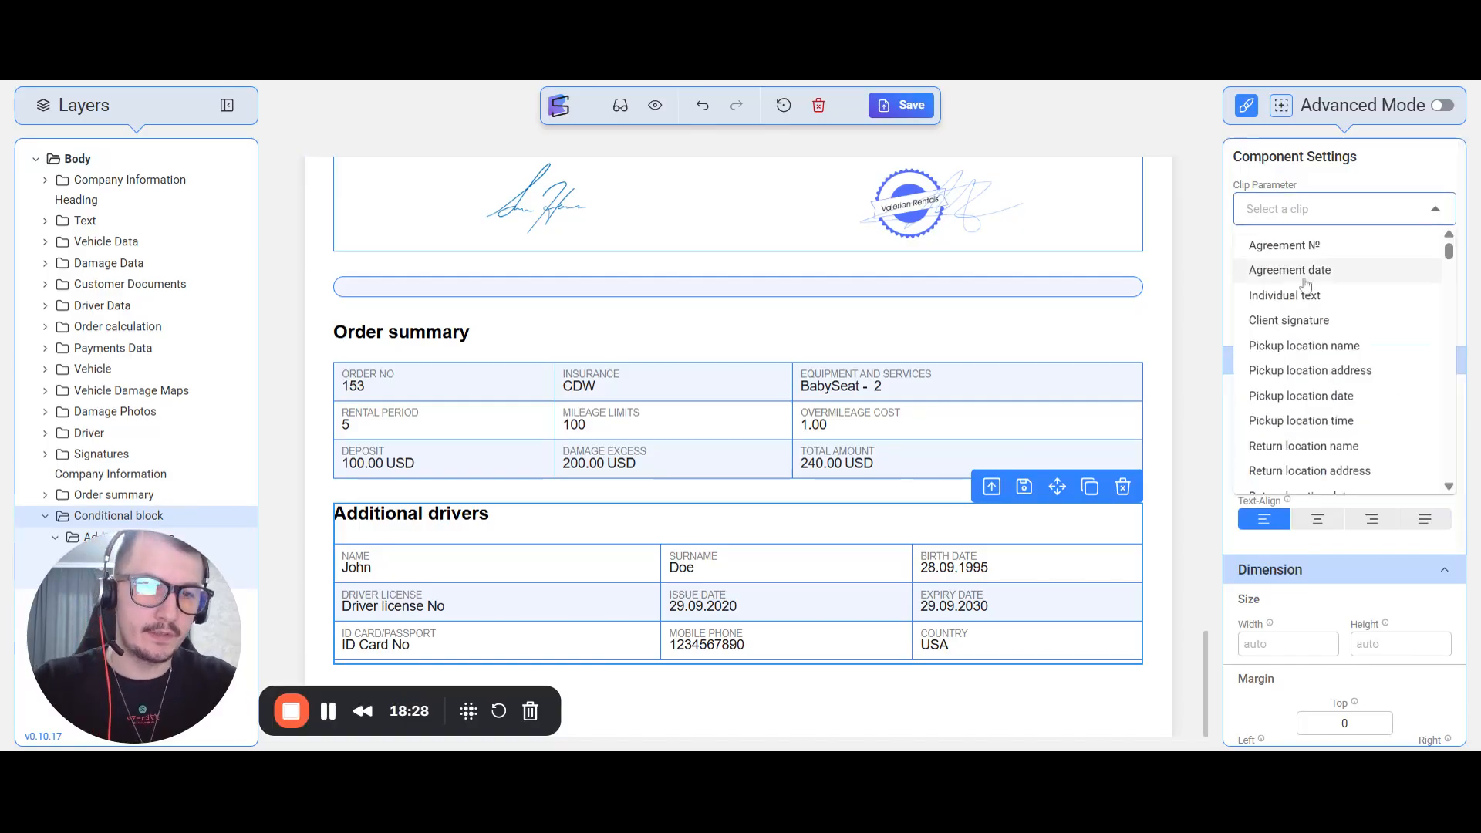
text(addi)
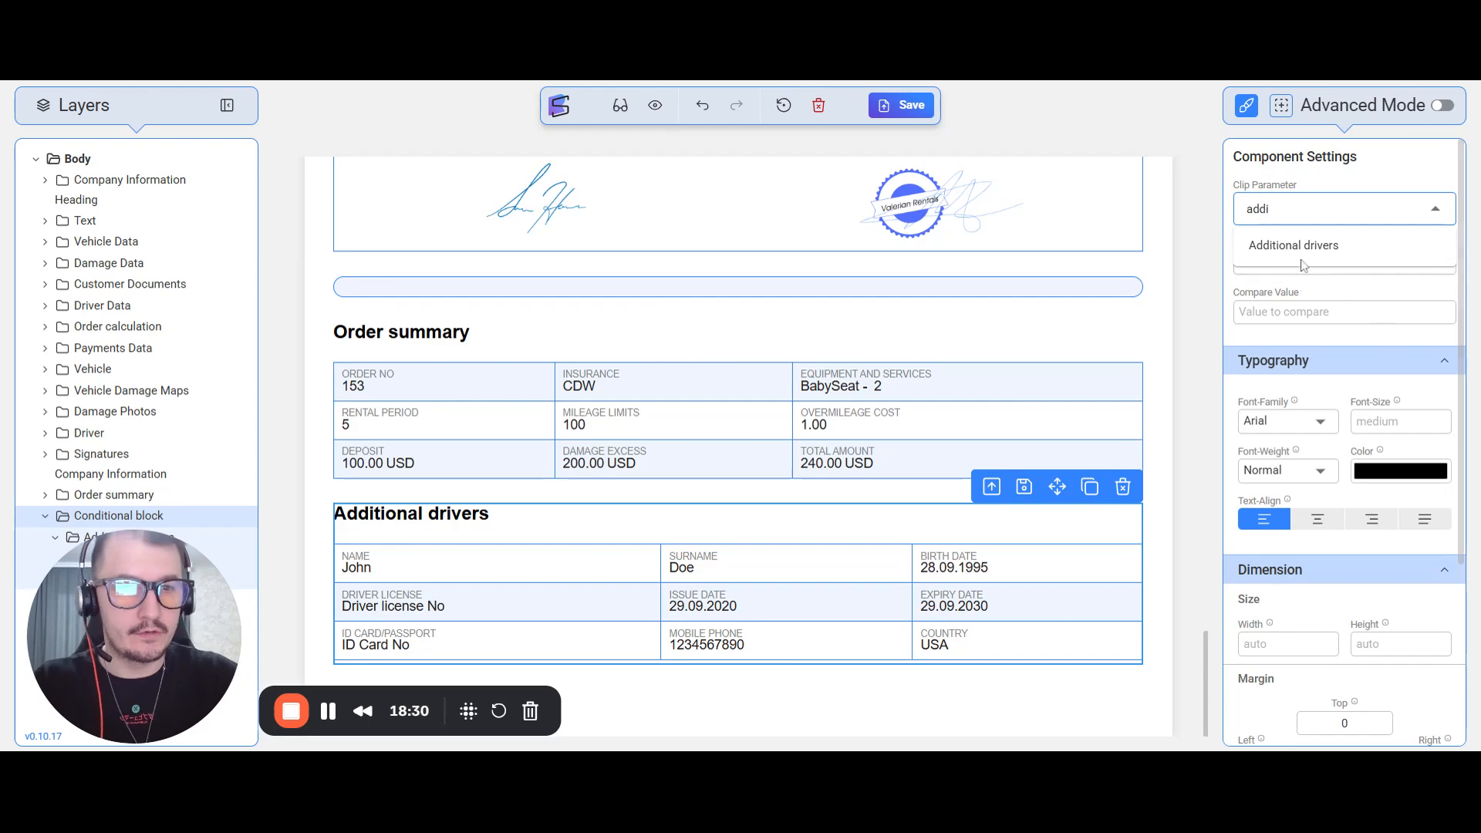
click(1302, 261)
click(1288, 266)
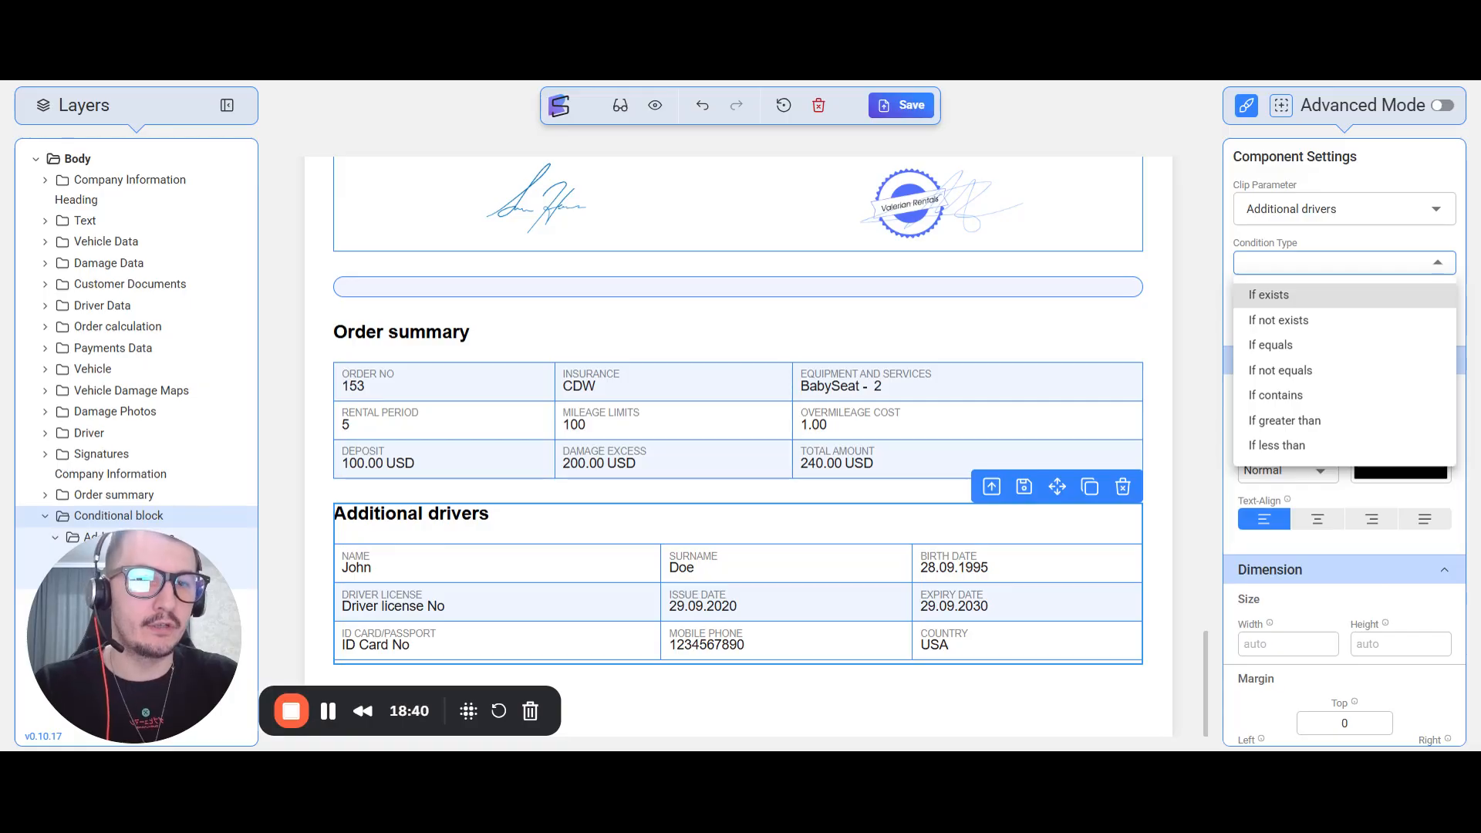
click(1269, 294)
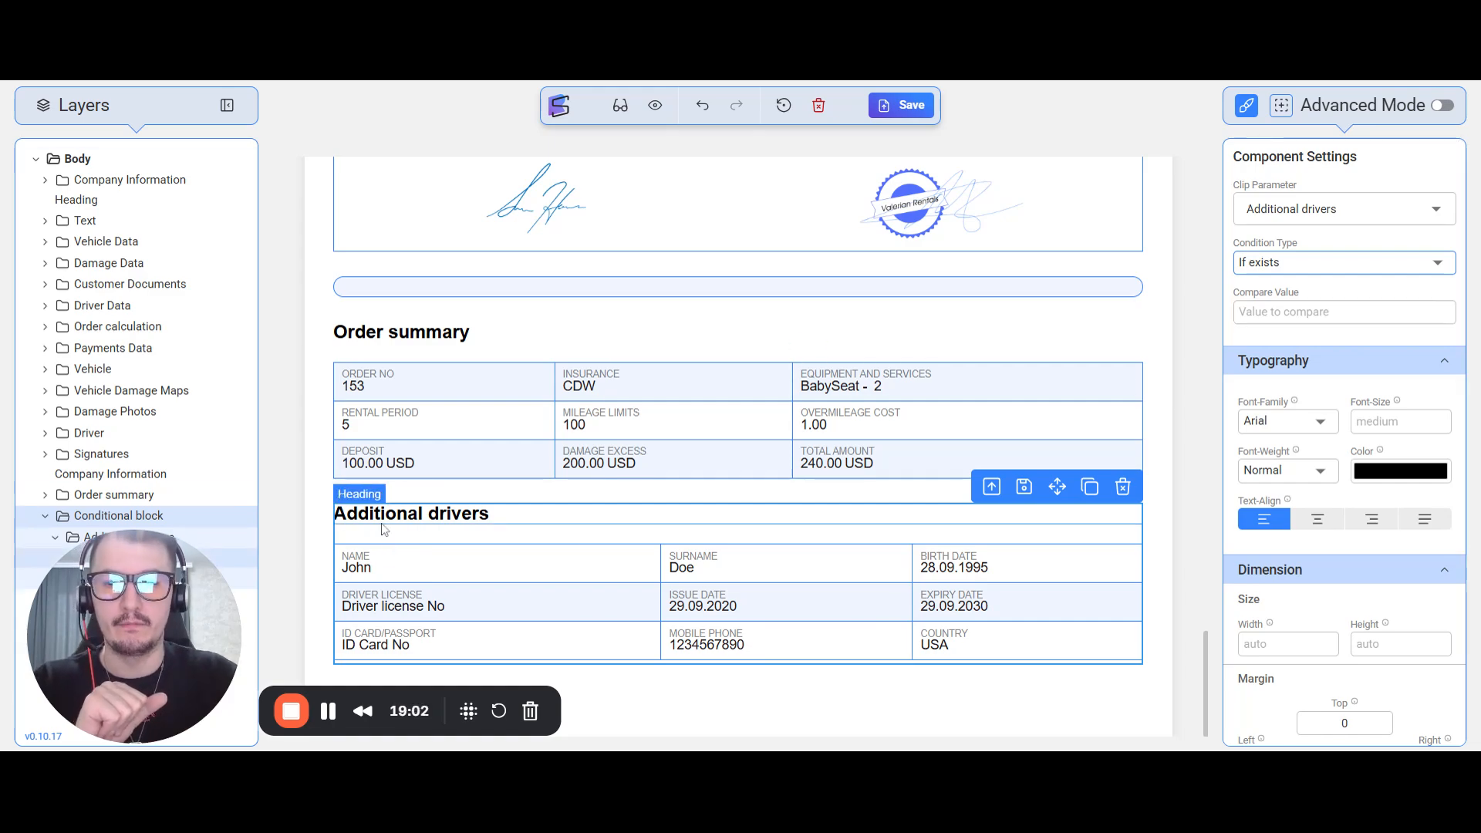
Examine the Additional Drivers block inside the condition, and the Damage Photos block with its damage photo container
click(611, 534)
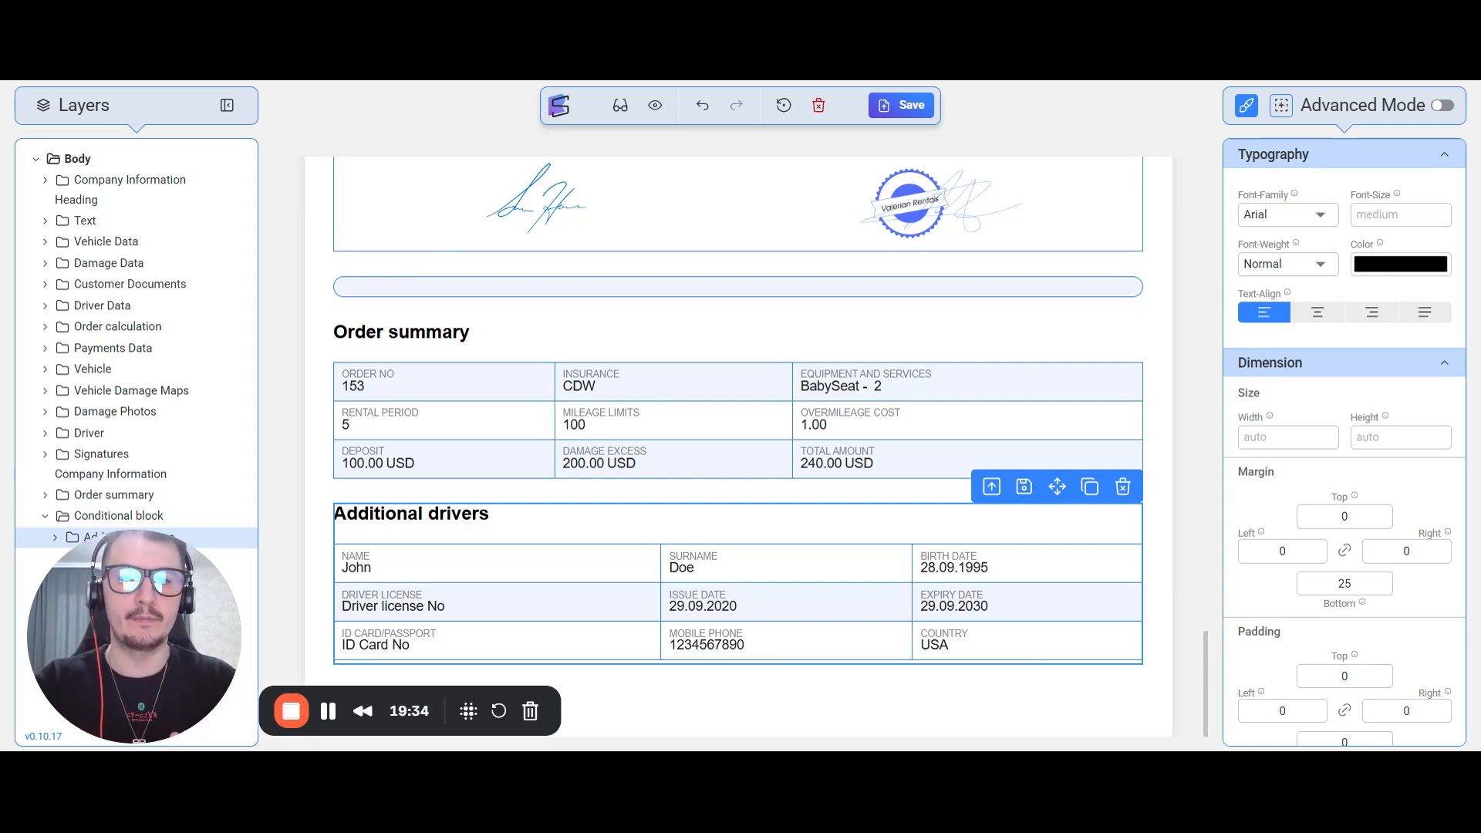
scroll(756, 432, up, 3)
scroll(756, 432, up, 4)
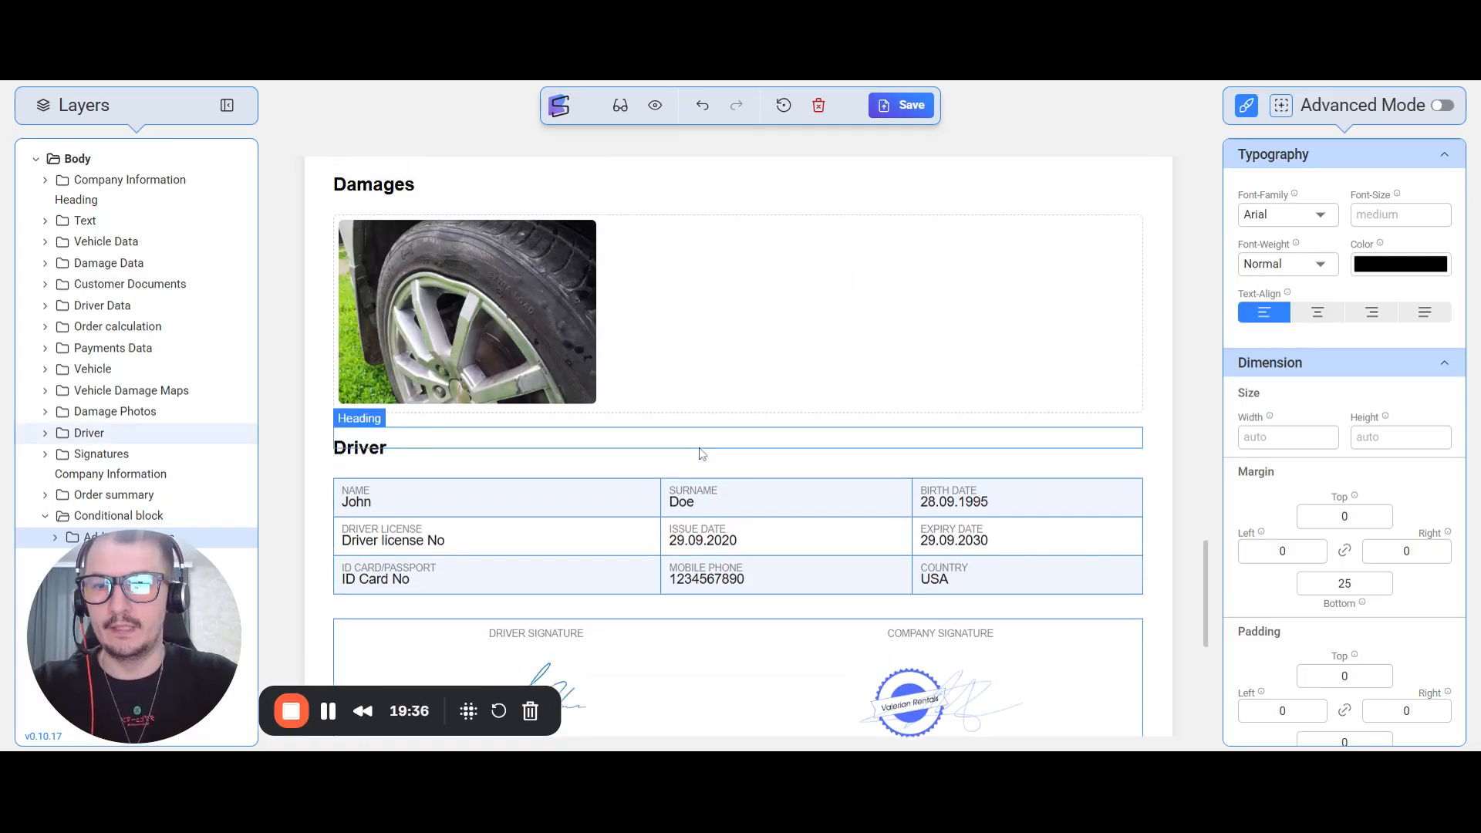
click(565, 377)
mouse_move(176, 624)
mouse_down()
mouse_move(264, 629)
mouse_move(159, 645)
mouse_up()
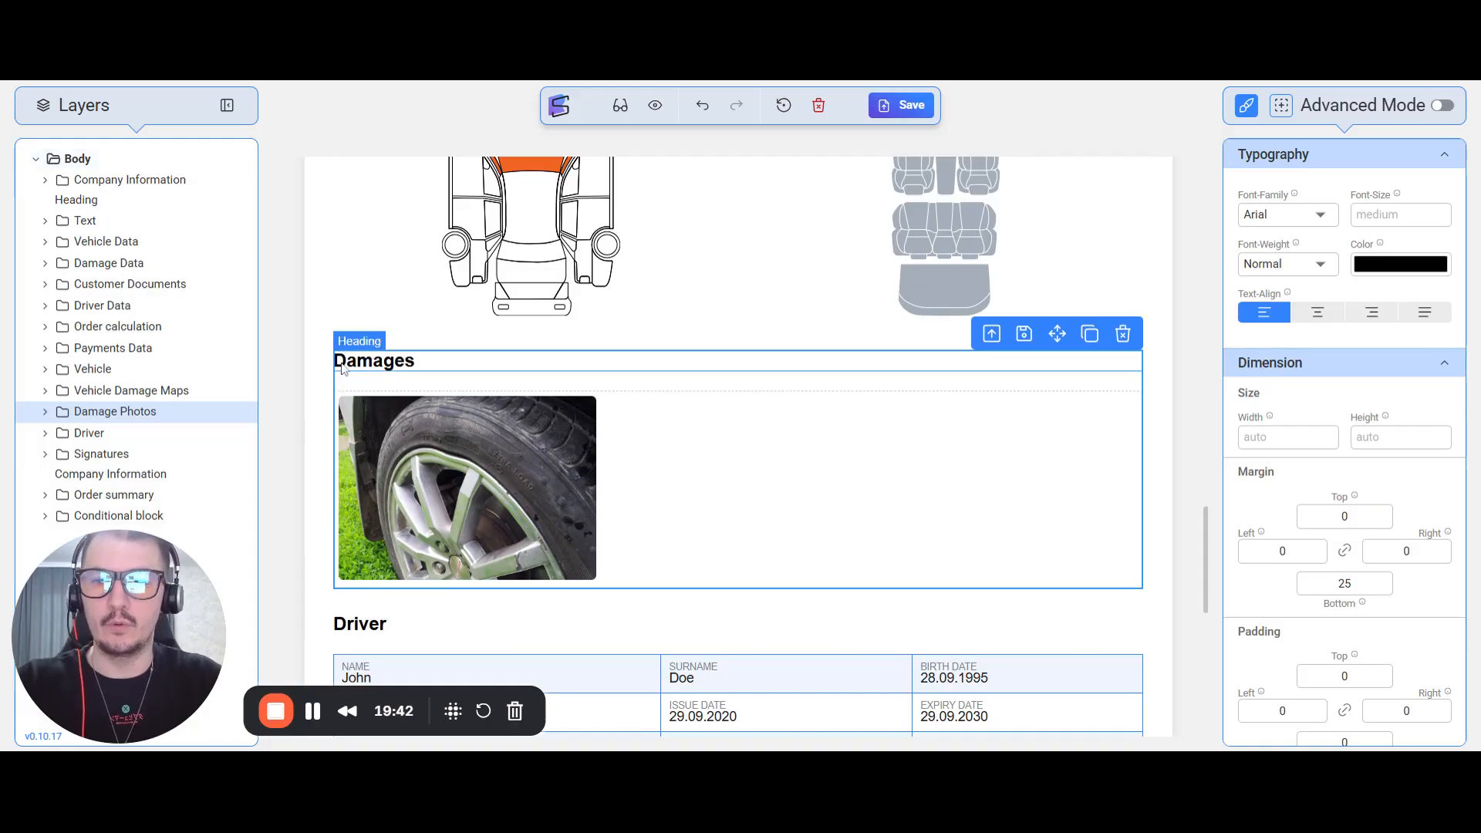
click(496, 370)
click(971, 461)
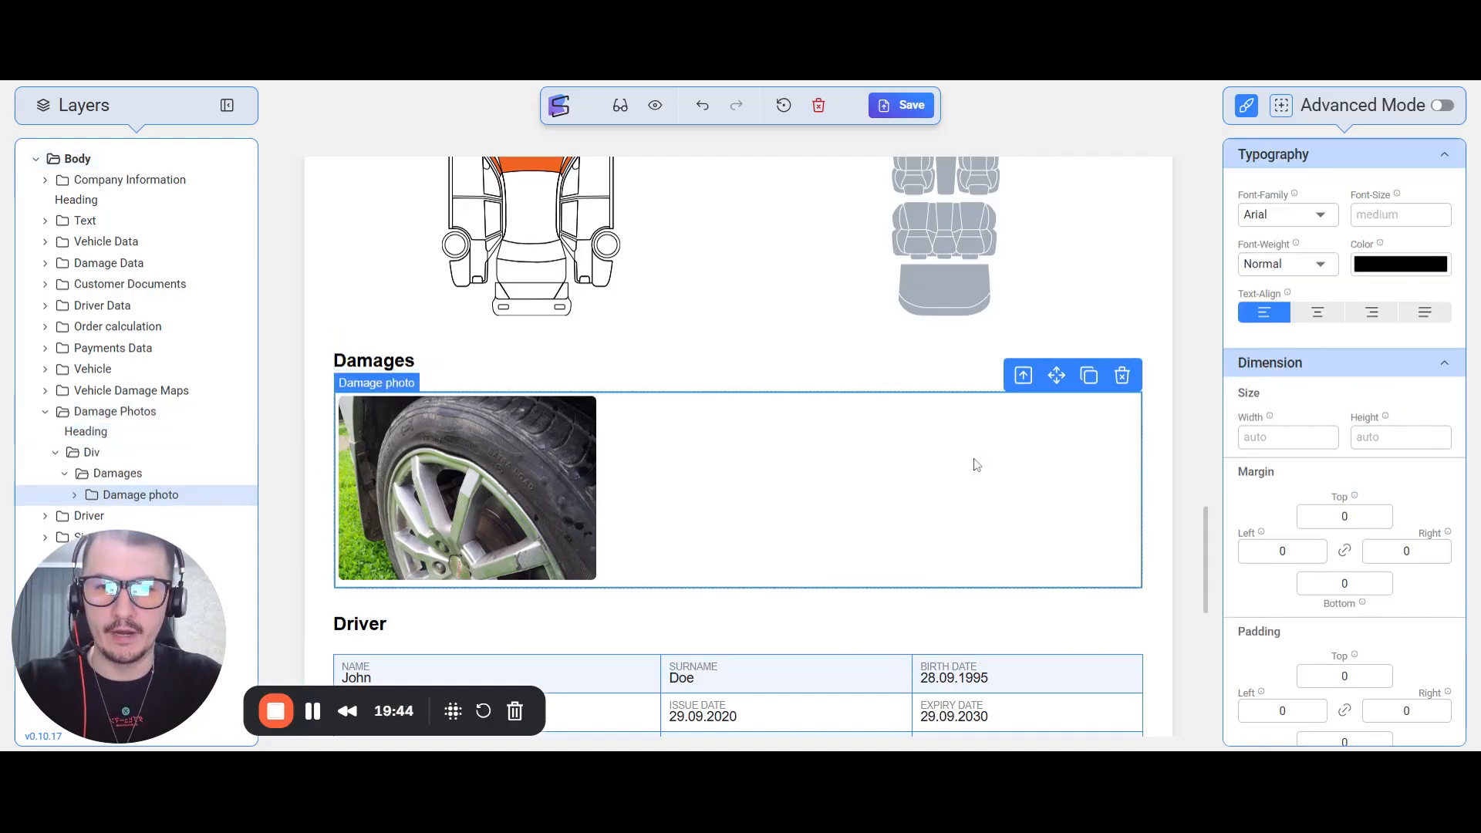
Show the Basic elements and review the template's sections from the company header to the Additional drivers table
scroll(887, 501, down, 8)
scroll(852, 492, down, 2)
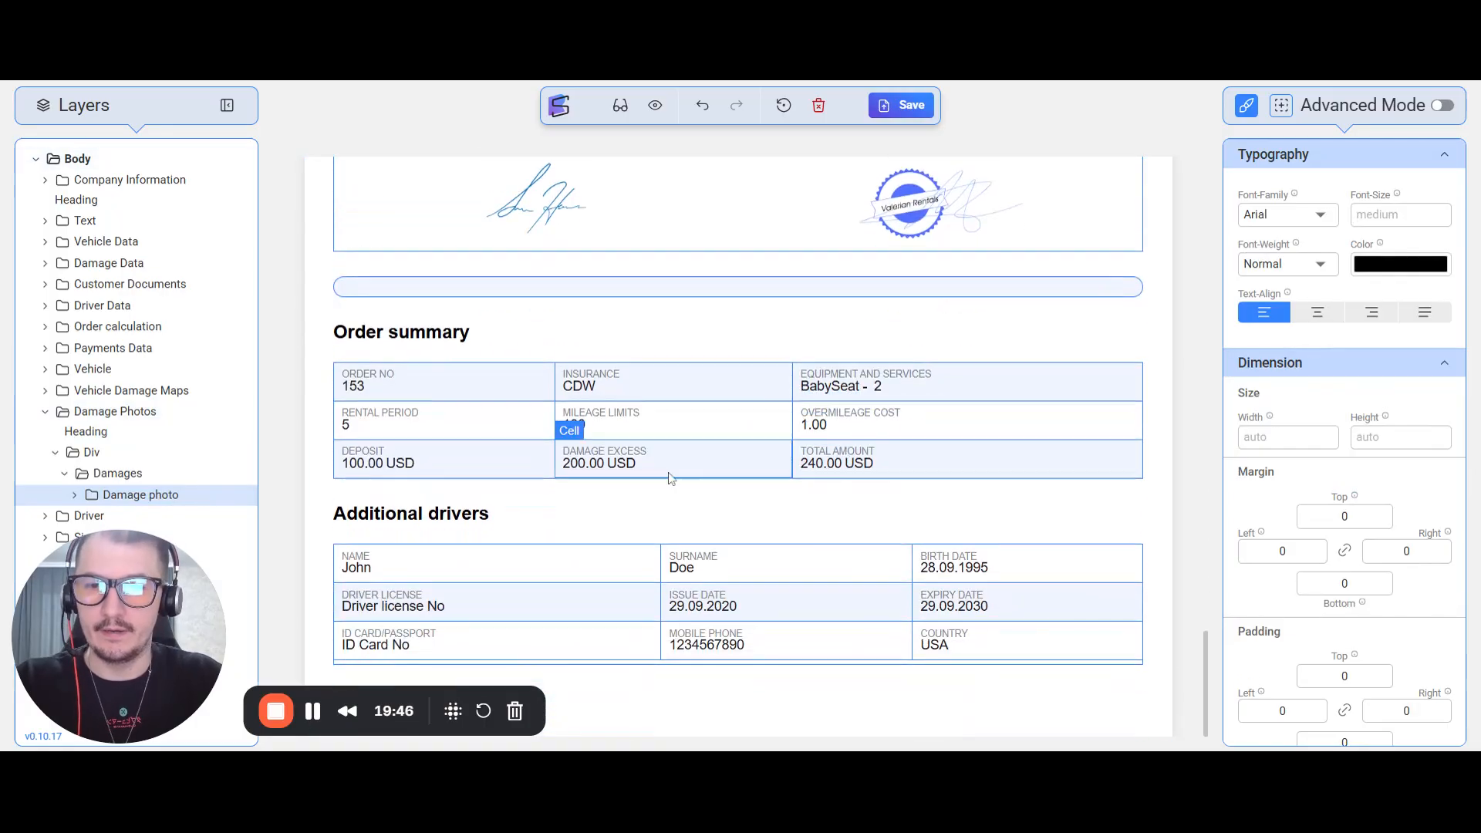
scroll(851, 492, up, 2)
click(1282, 105)
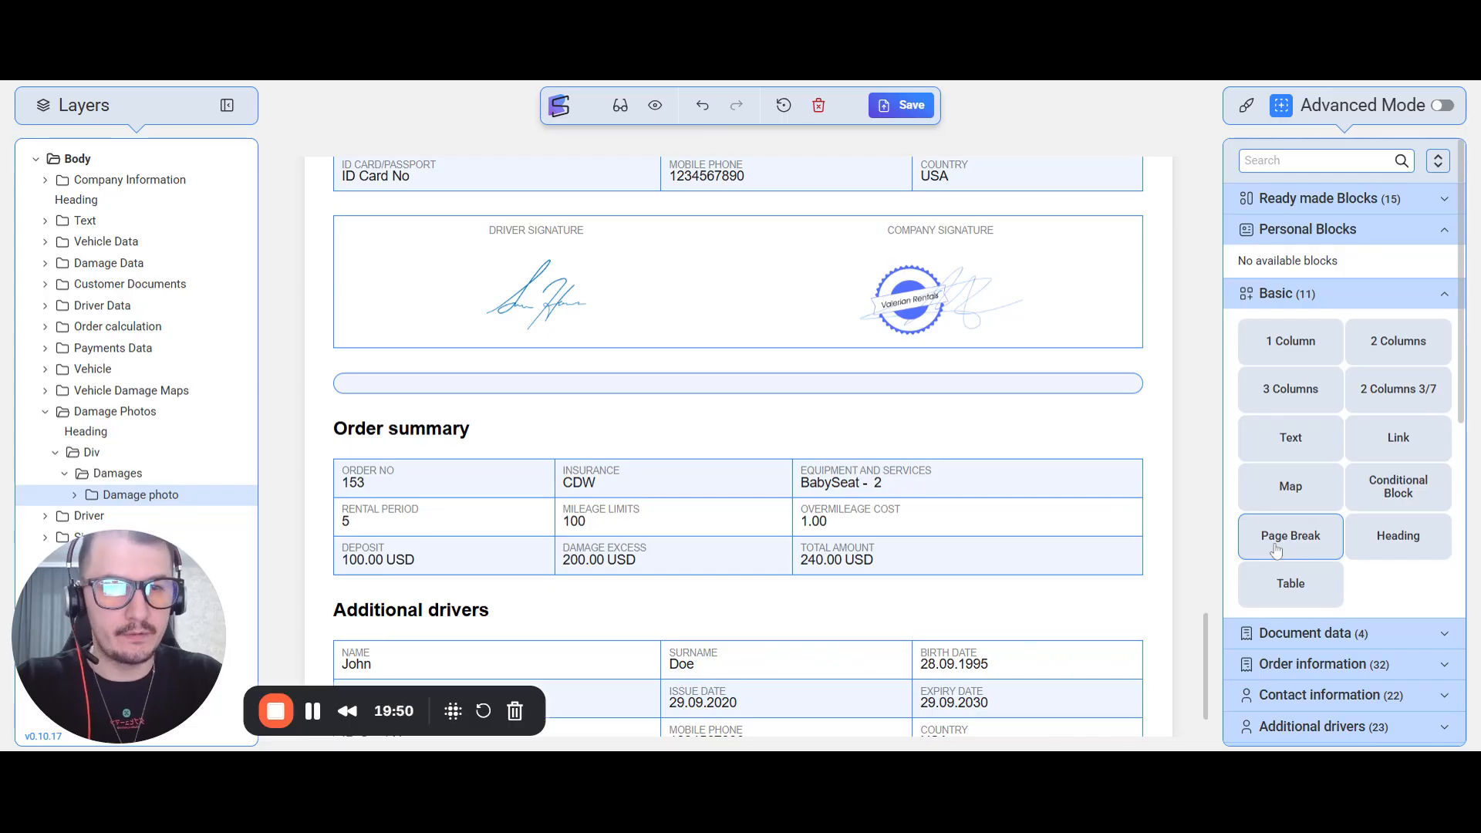
scroll(870, 445, up, 10)
scroll(870, 445, up, 8)
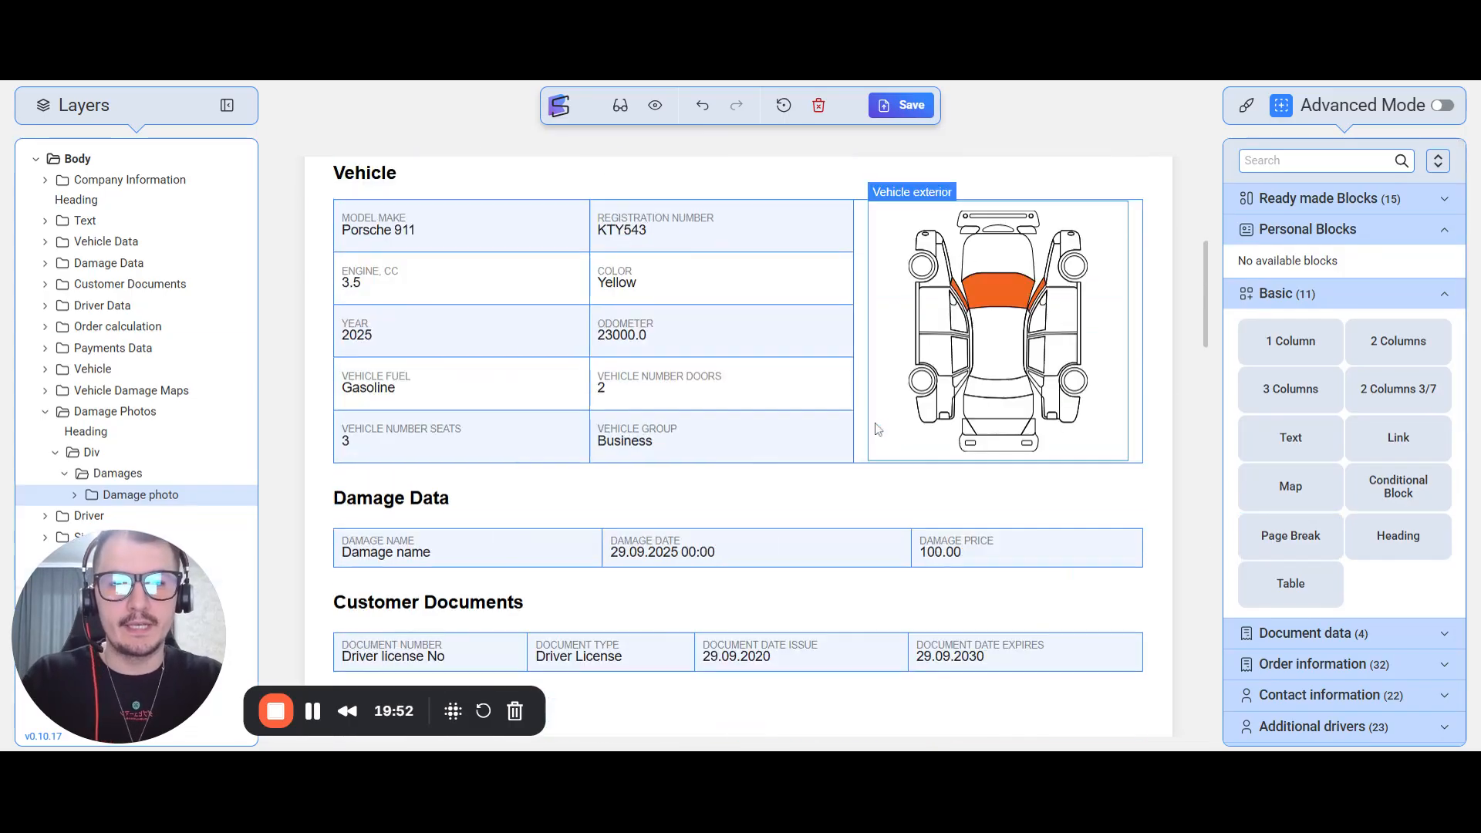
scroll(833, 330, down, 8)
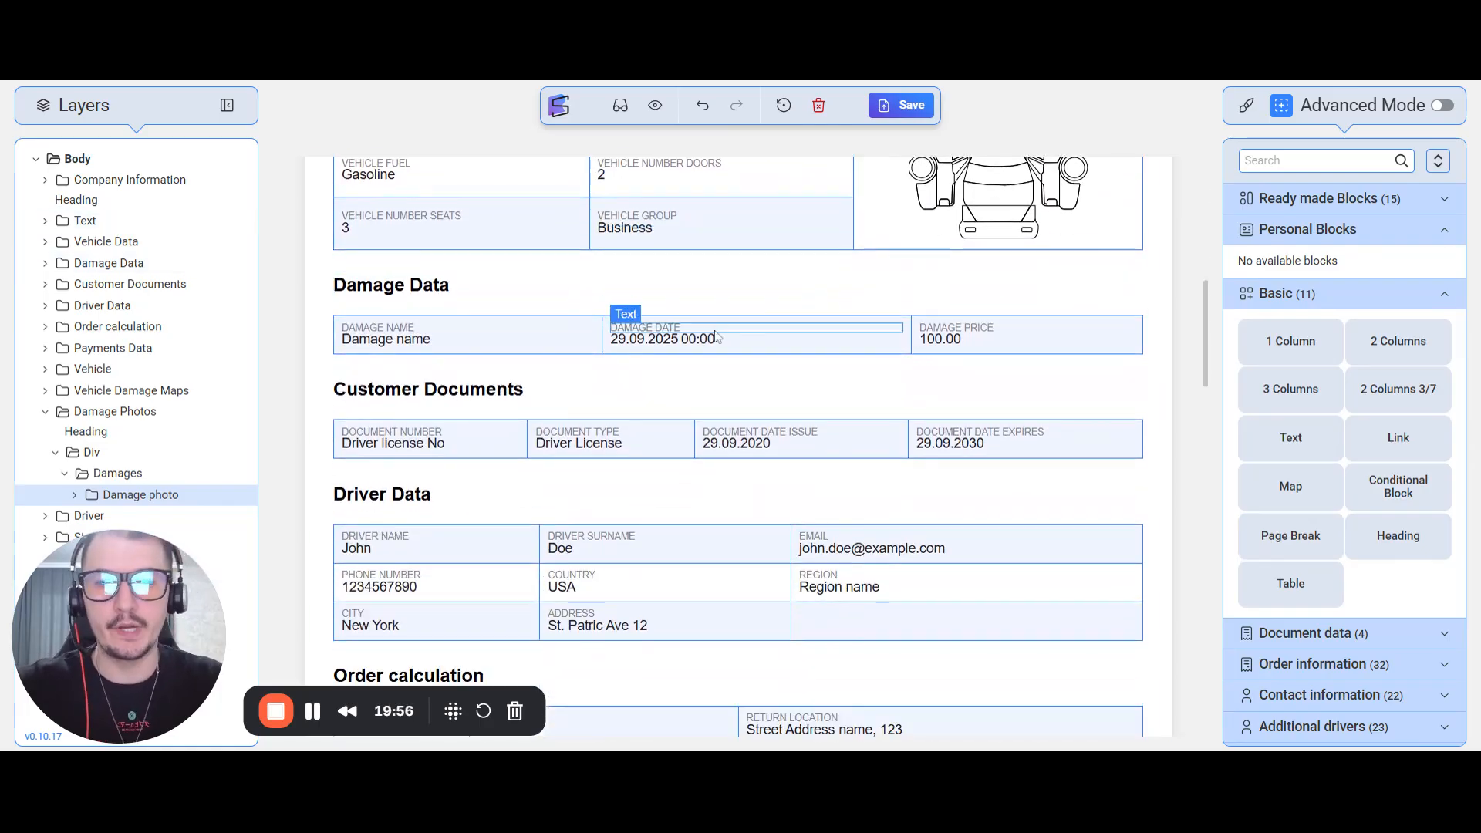
scroll(547, 418, up, 7)
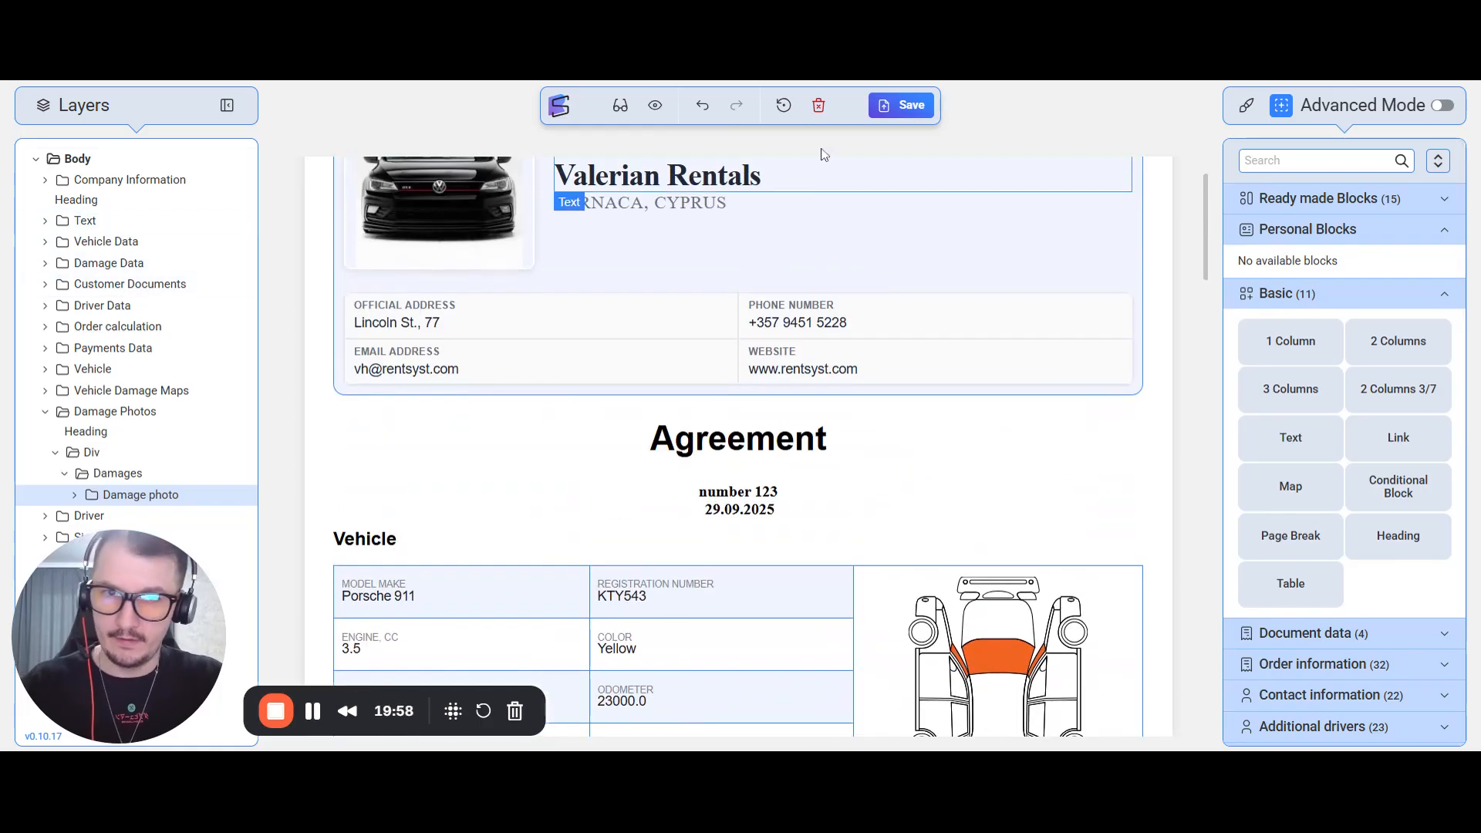
scroll(838, 238, down, 5)
scroll(932, 333, up, 1)
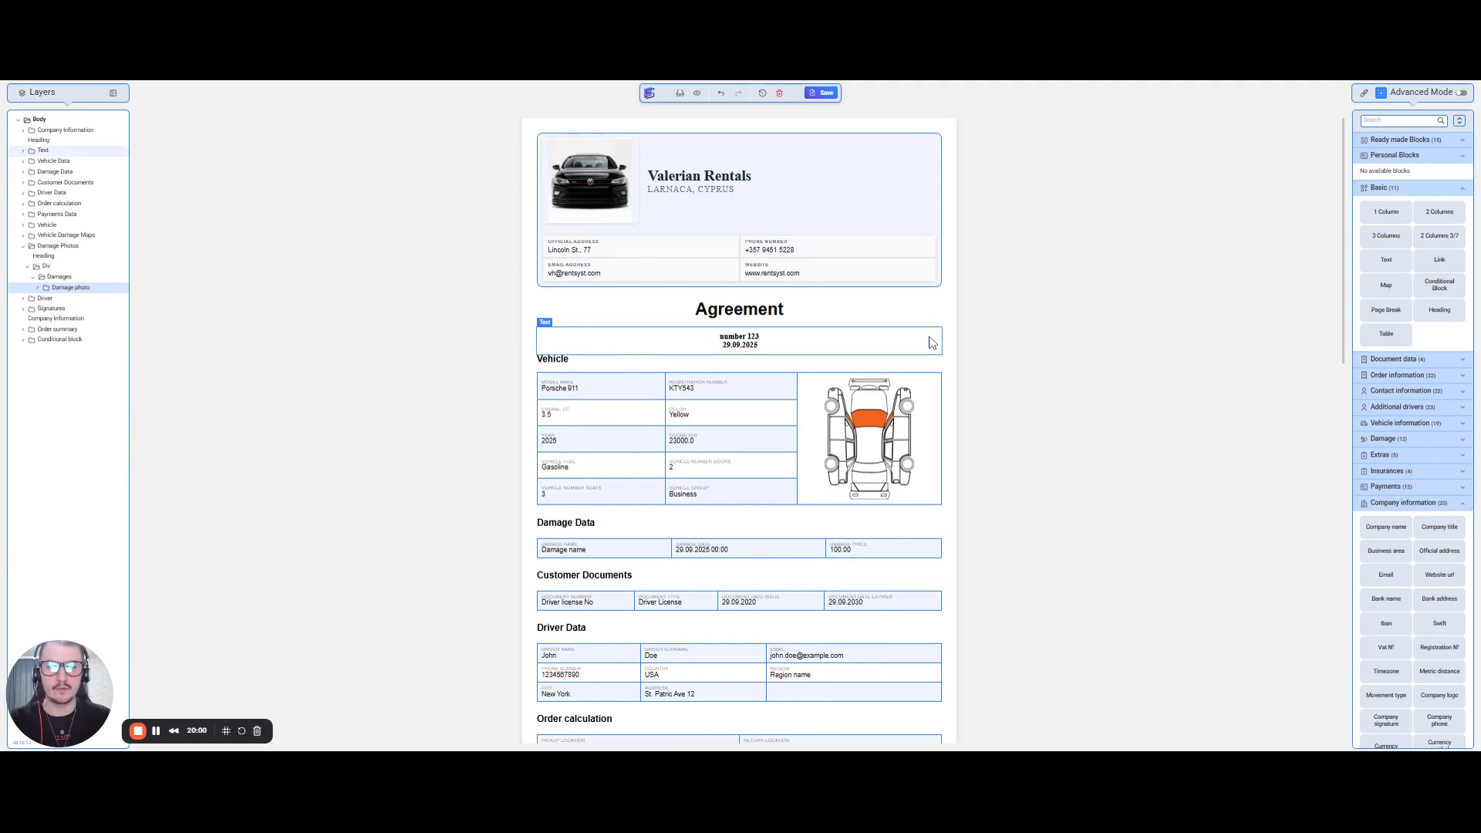
scroll(931, 333, down, 10)
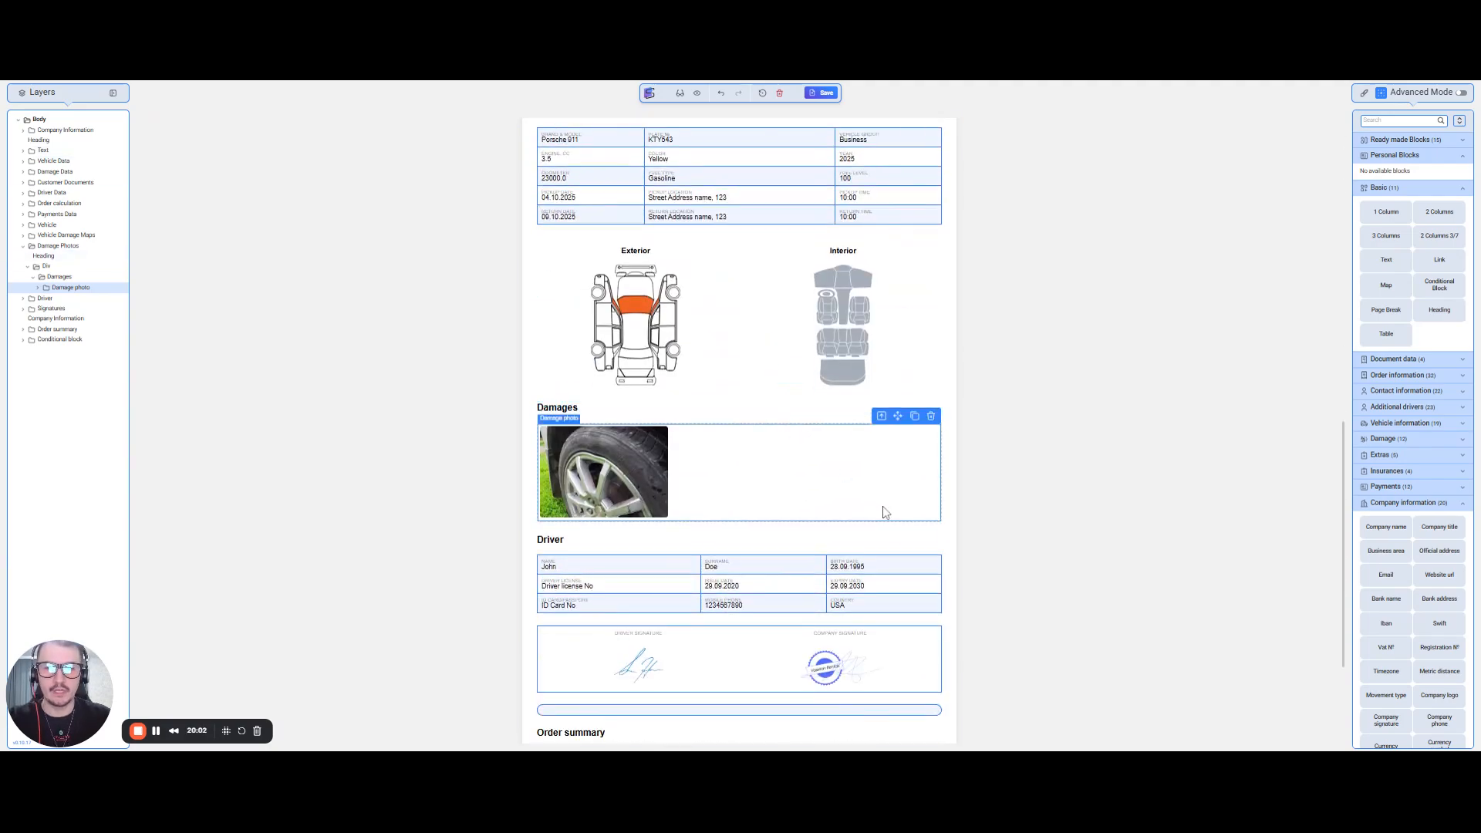
scroll(883, 510, up, 10)
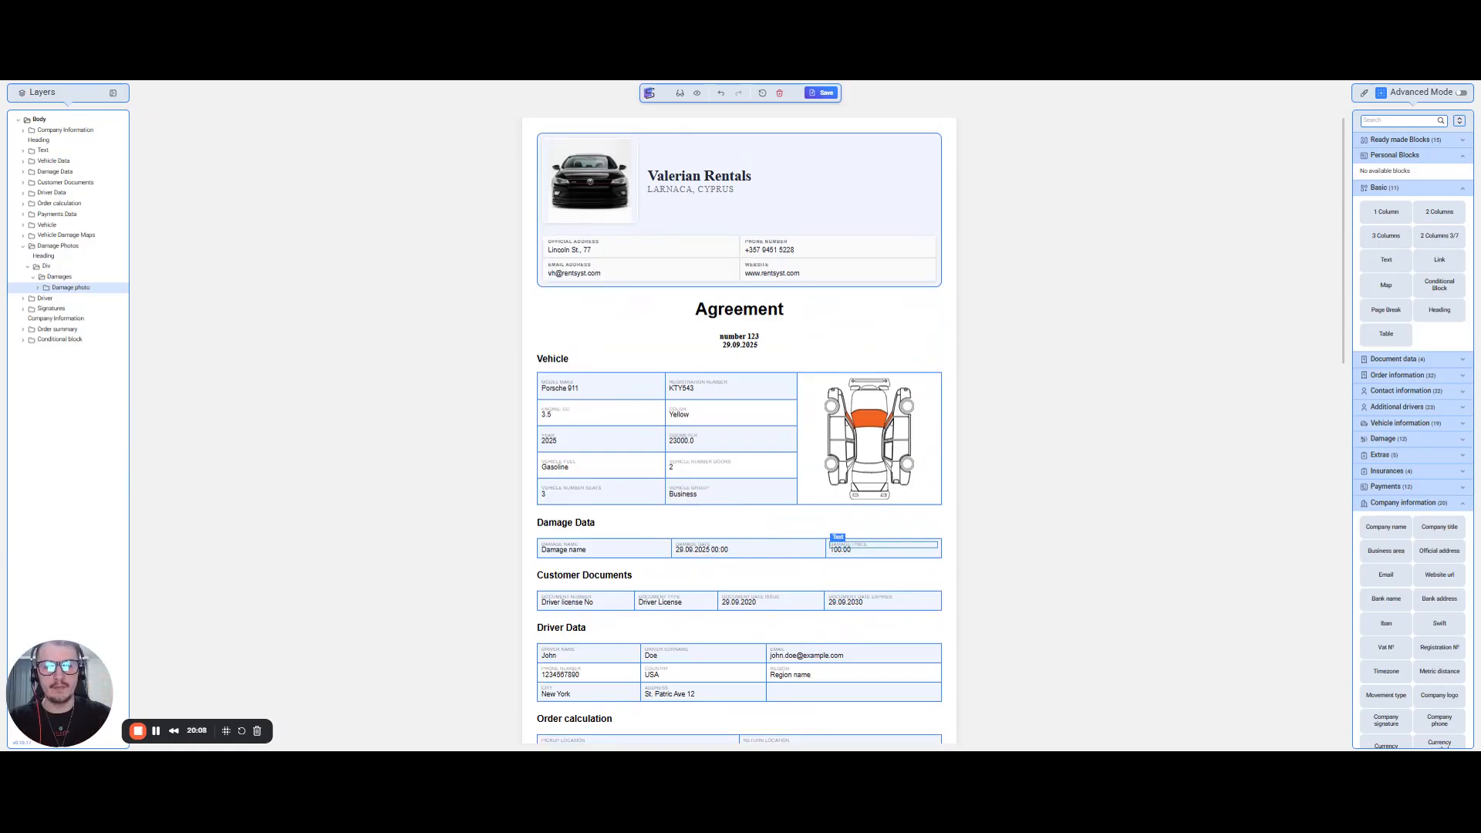
Insert a Page Break from the Basic elements between the Driver Data and Order calculation blocks
key(ctrl+plus)
key(ctrl+plus)
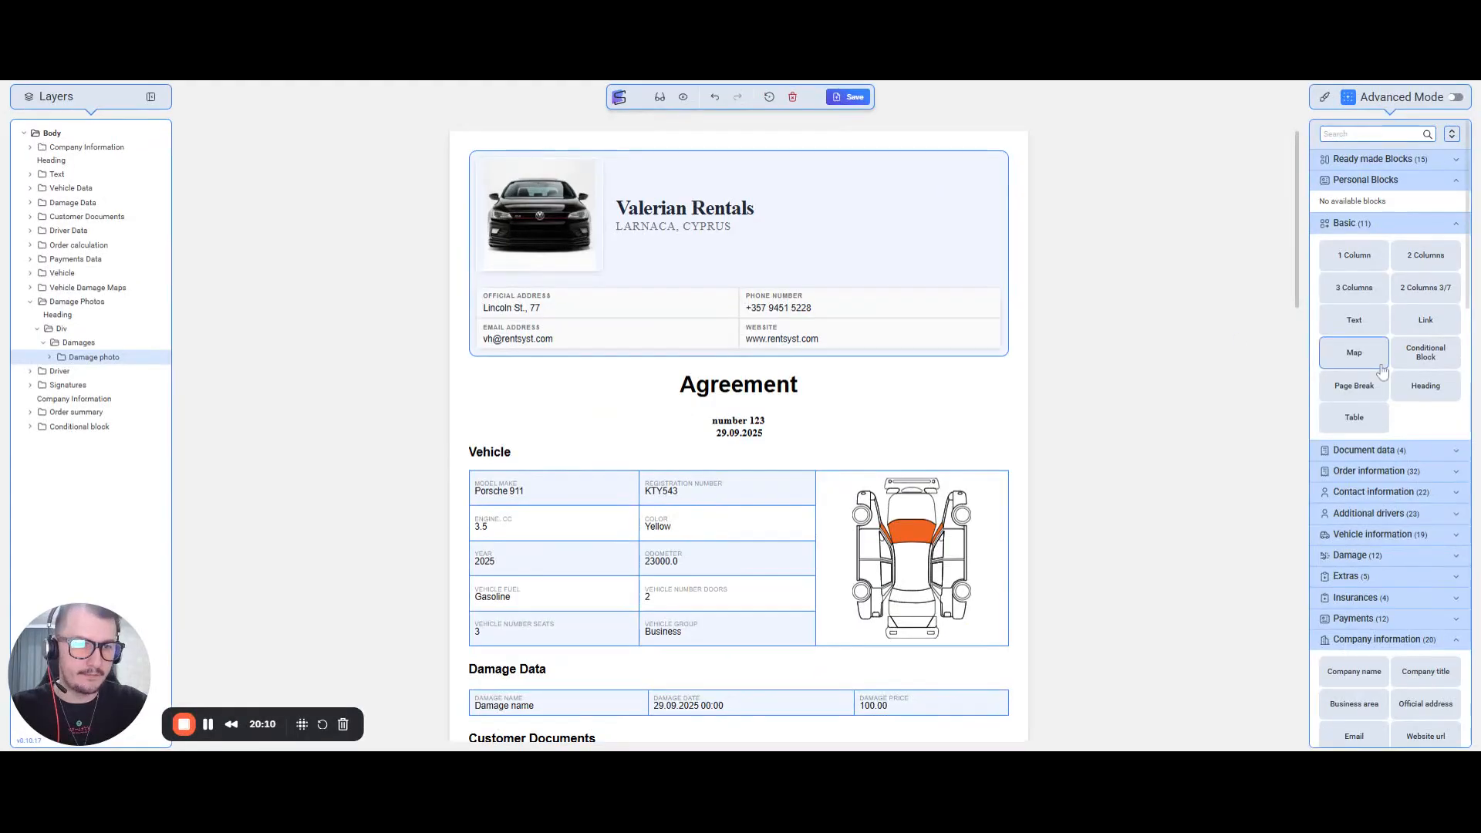
scroll(904, 417, down, 4)
key(ctrl+plus)
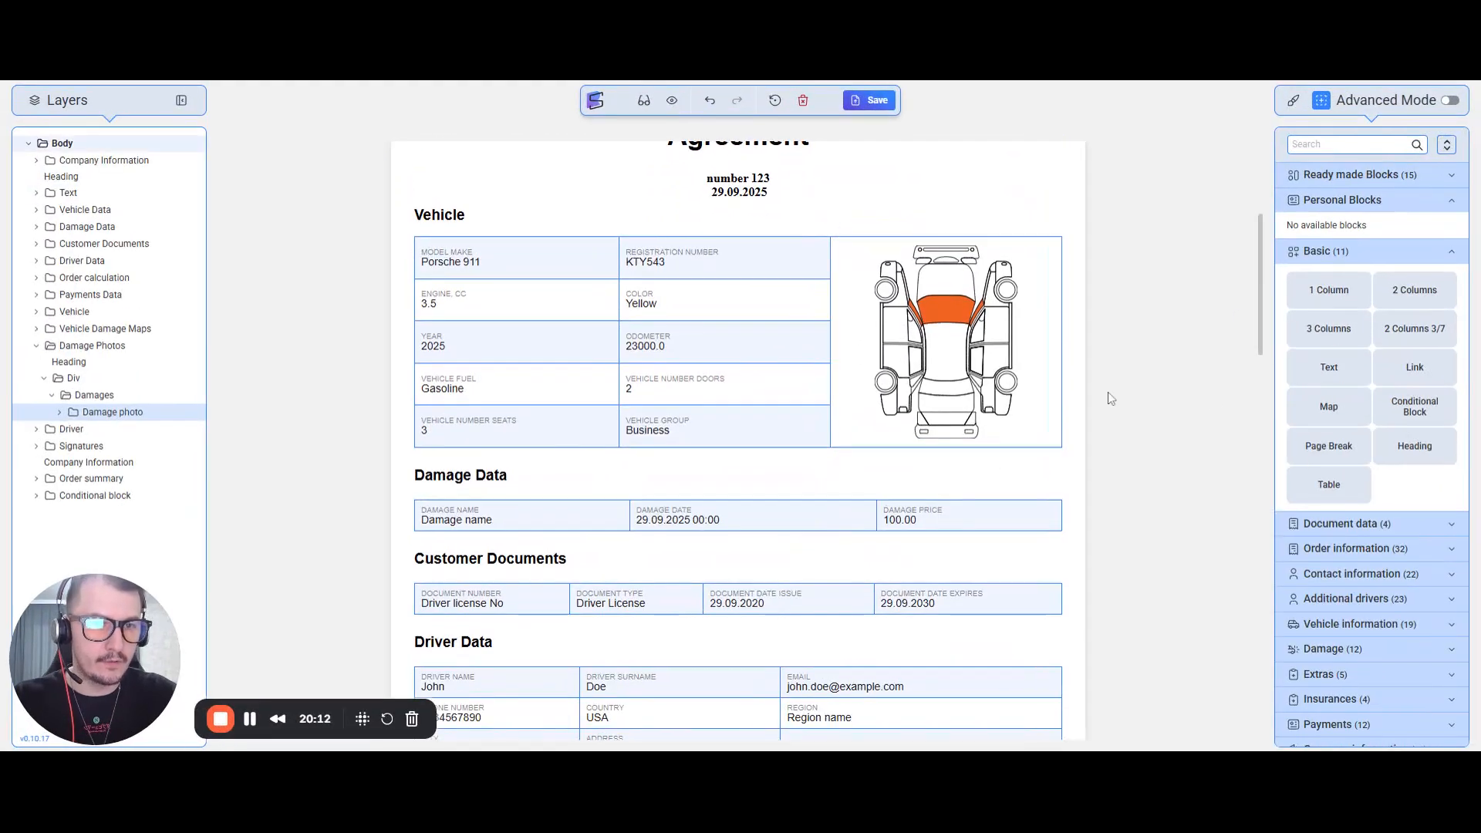
scroll(1107, 396, down, 2)
drag(1343, 449, 813, 639)
scroll(812, 639, down, 5)
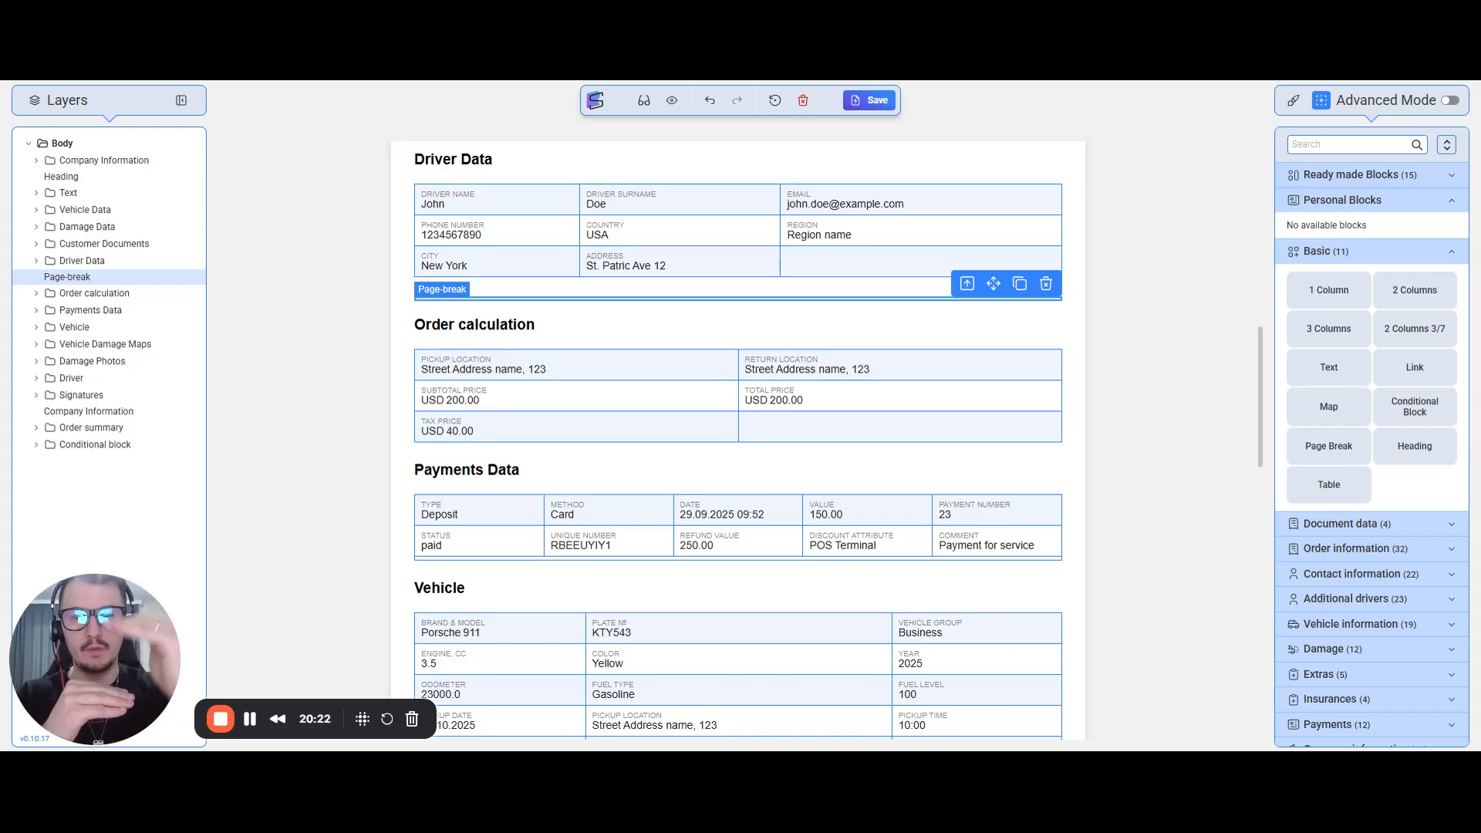
Insert another Page Break between the second Vehicle block and the Vehicle Damage Maps block
scroll(698, 260, up, 7)
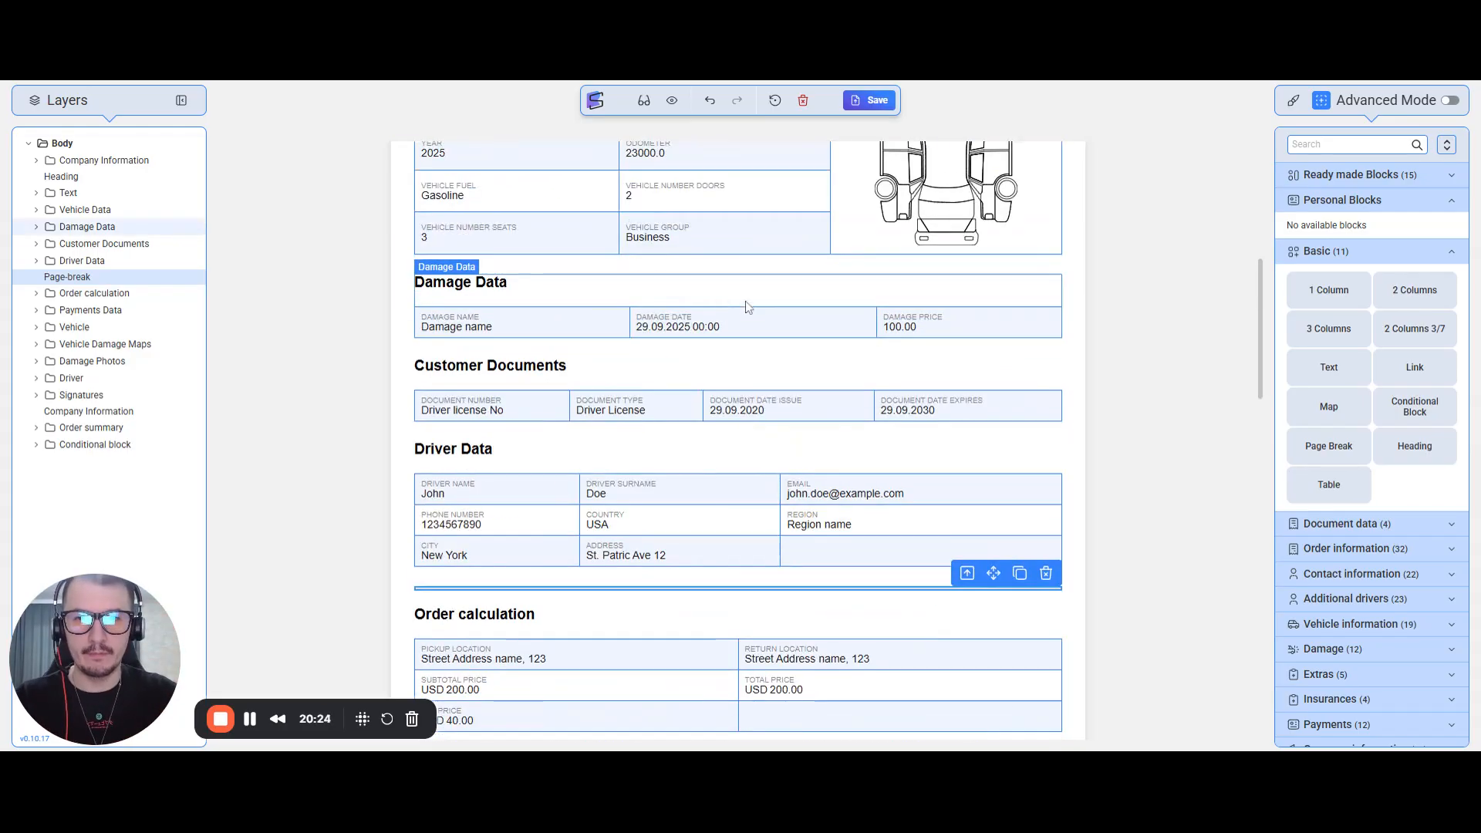
scroll(697, 260, down, 10)
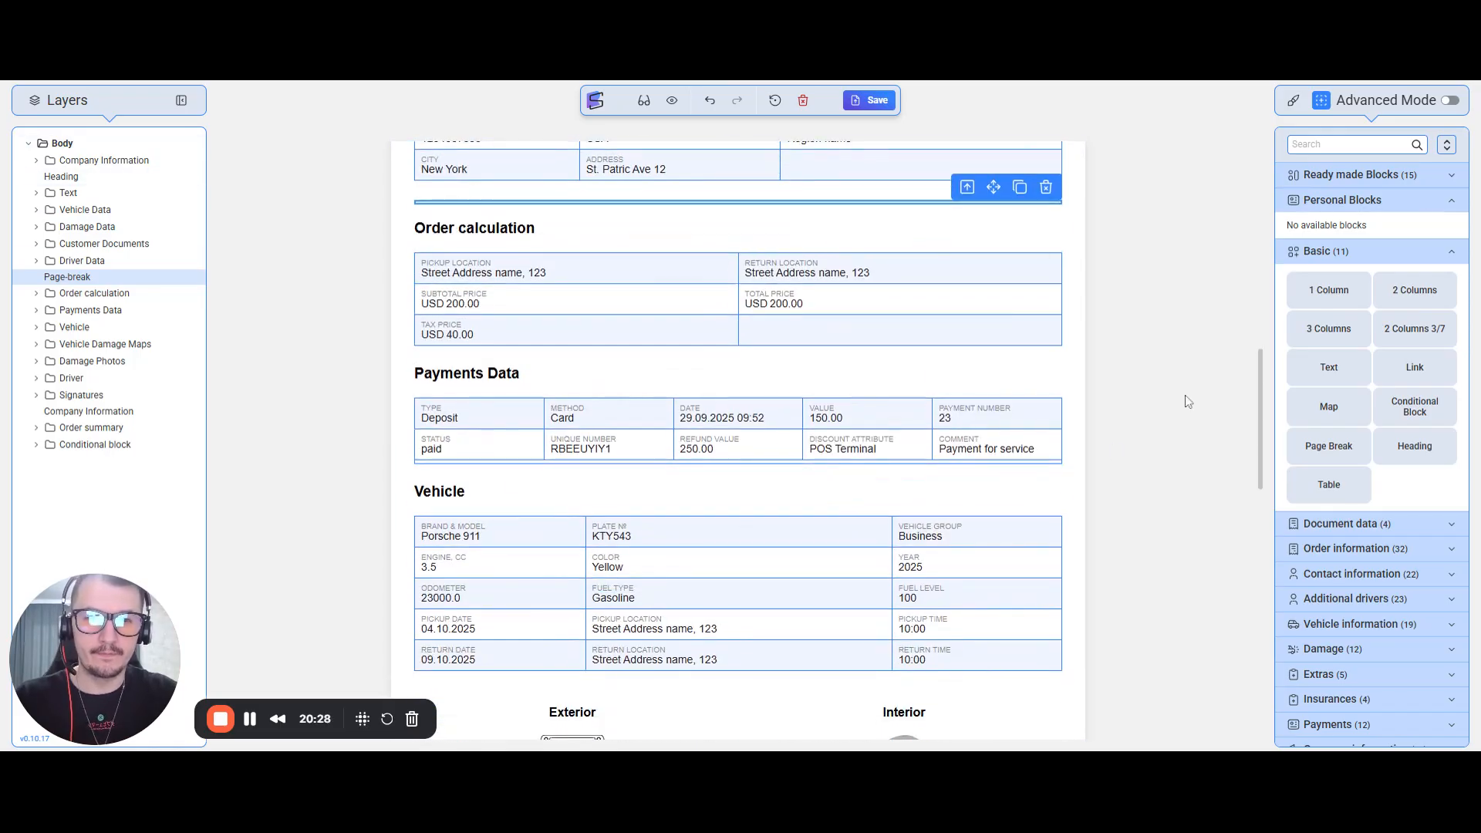
drag(1328, 450, 739, 662)
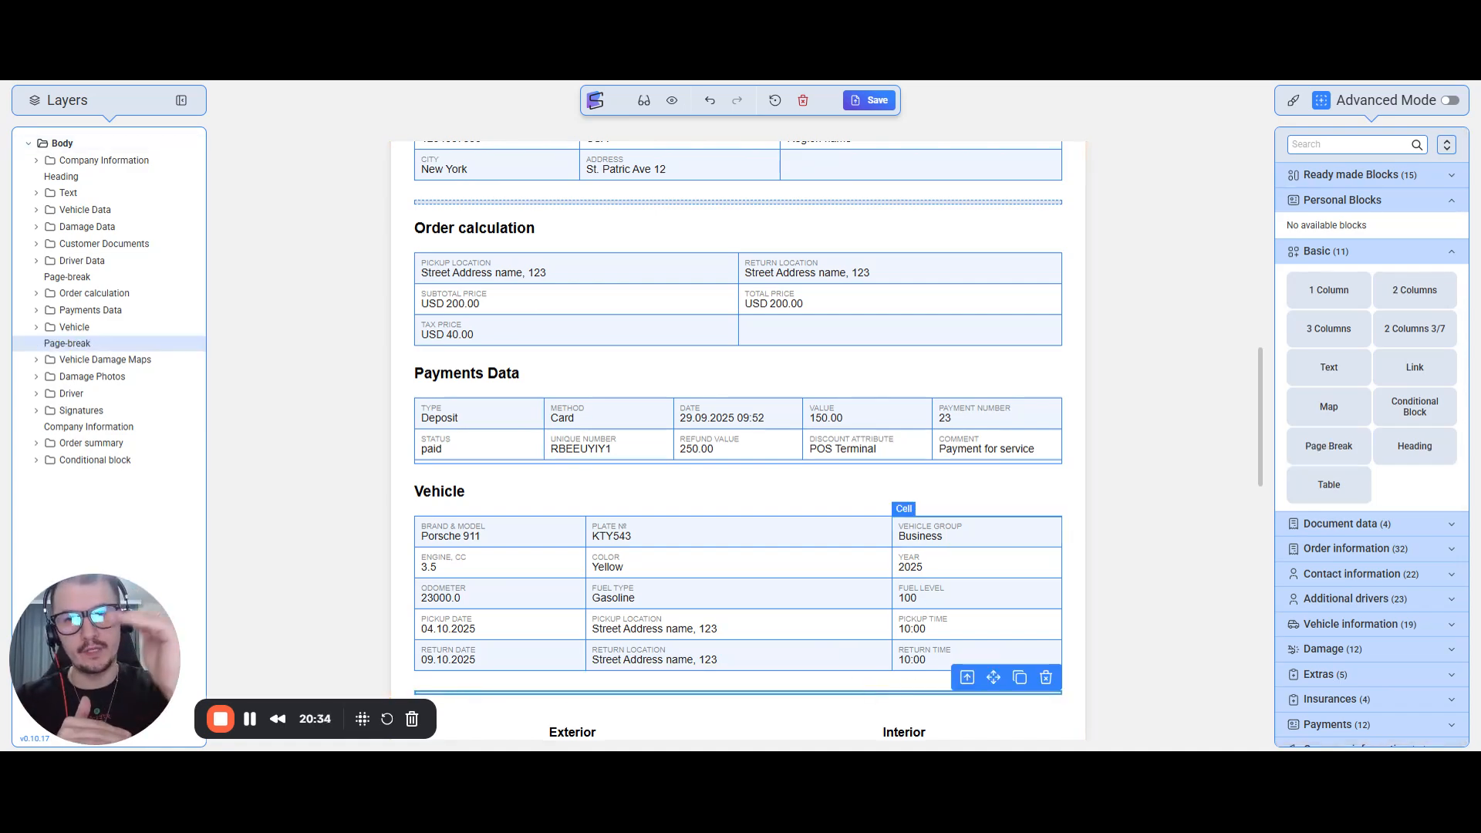
Examine how the two page breaks divide the template sections, from the Vehicle data through the damage maps
scroll(1173, 415, up, 3)
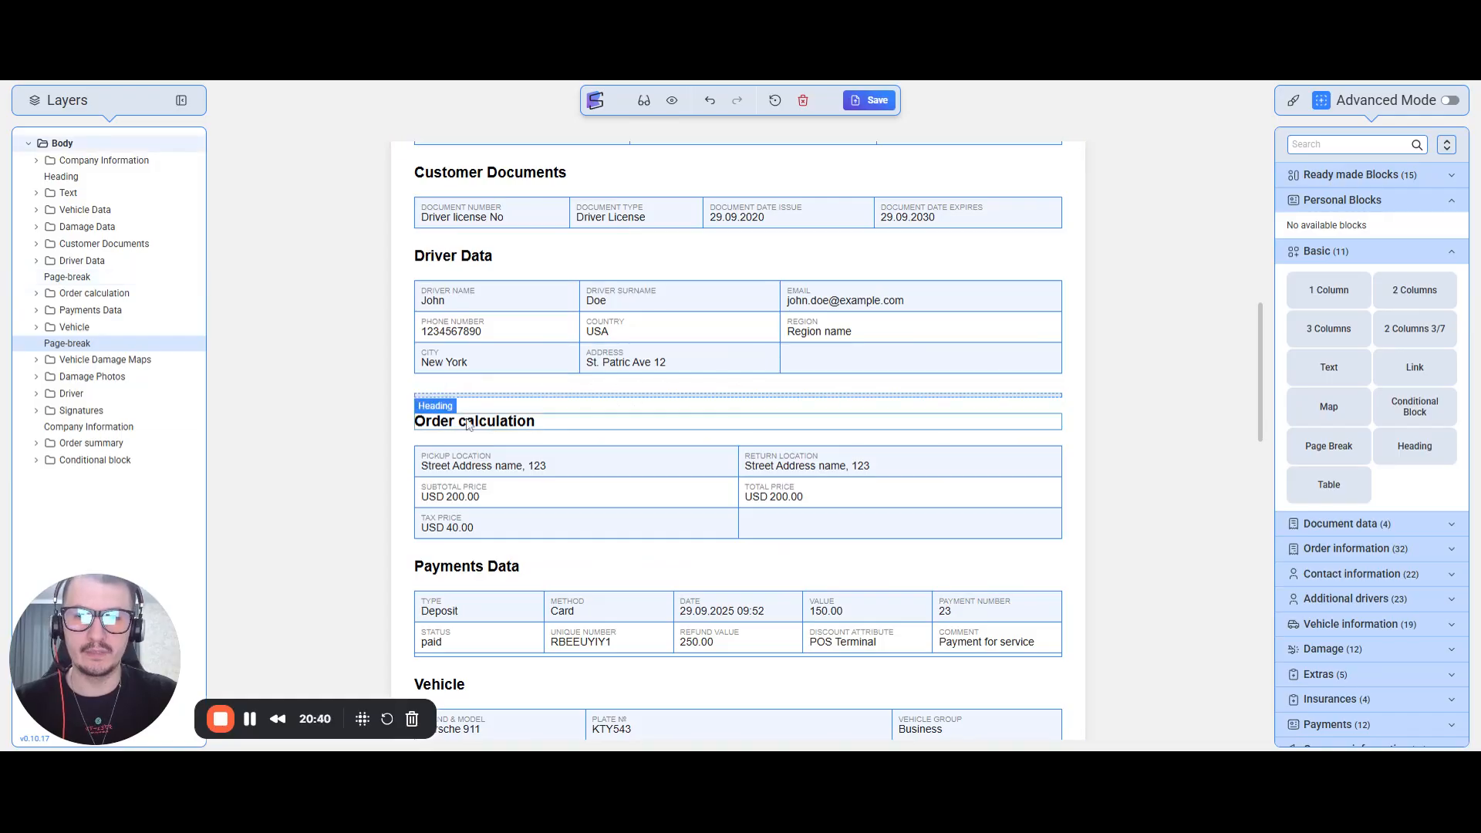
scroll(1227, 460, up, 5)
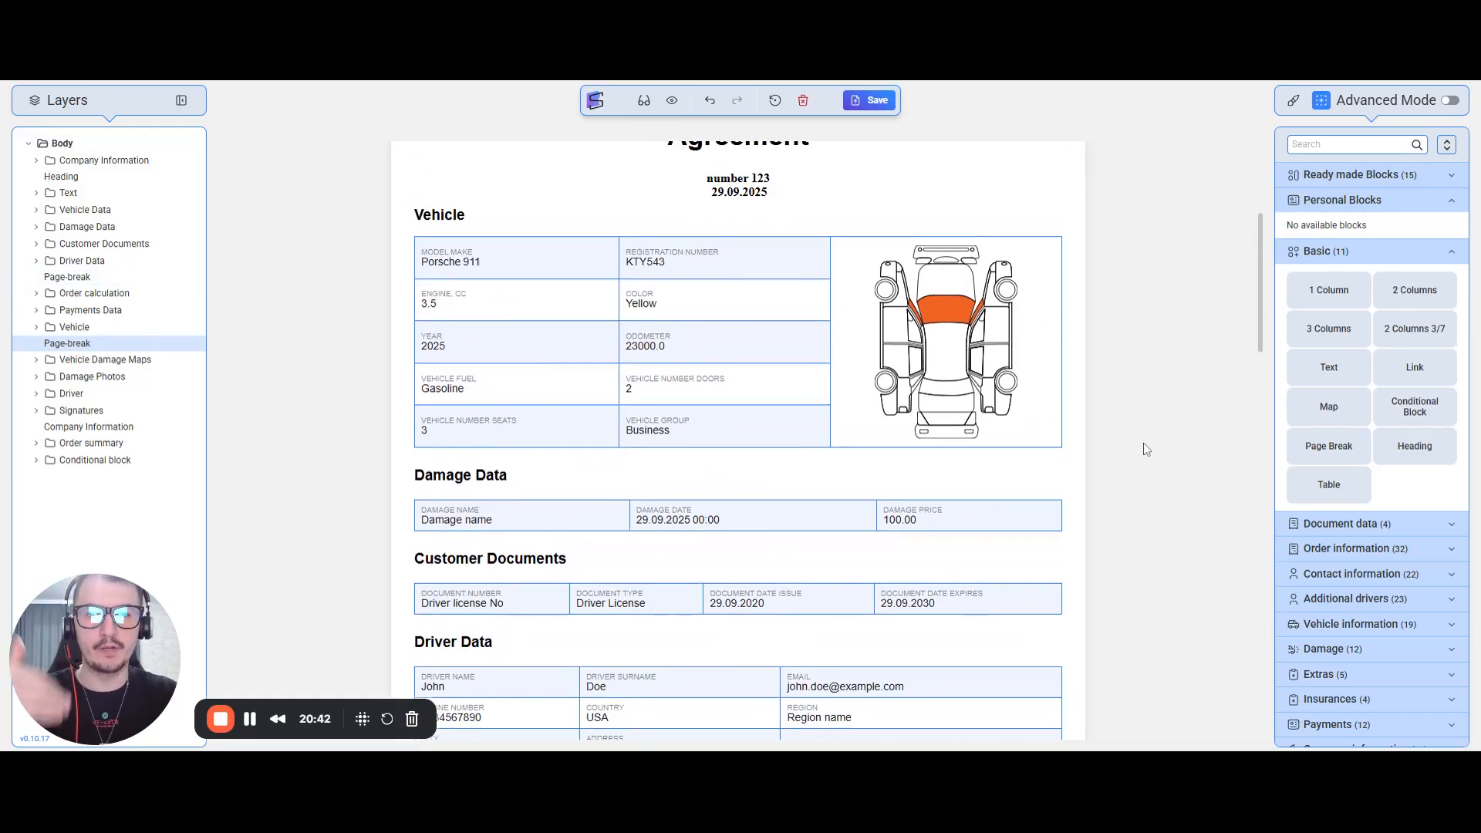
scroll(1126, 431, down, 4)
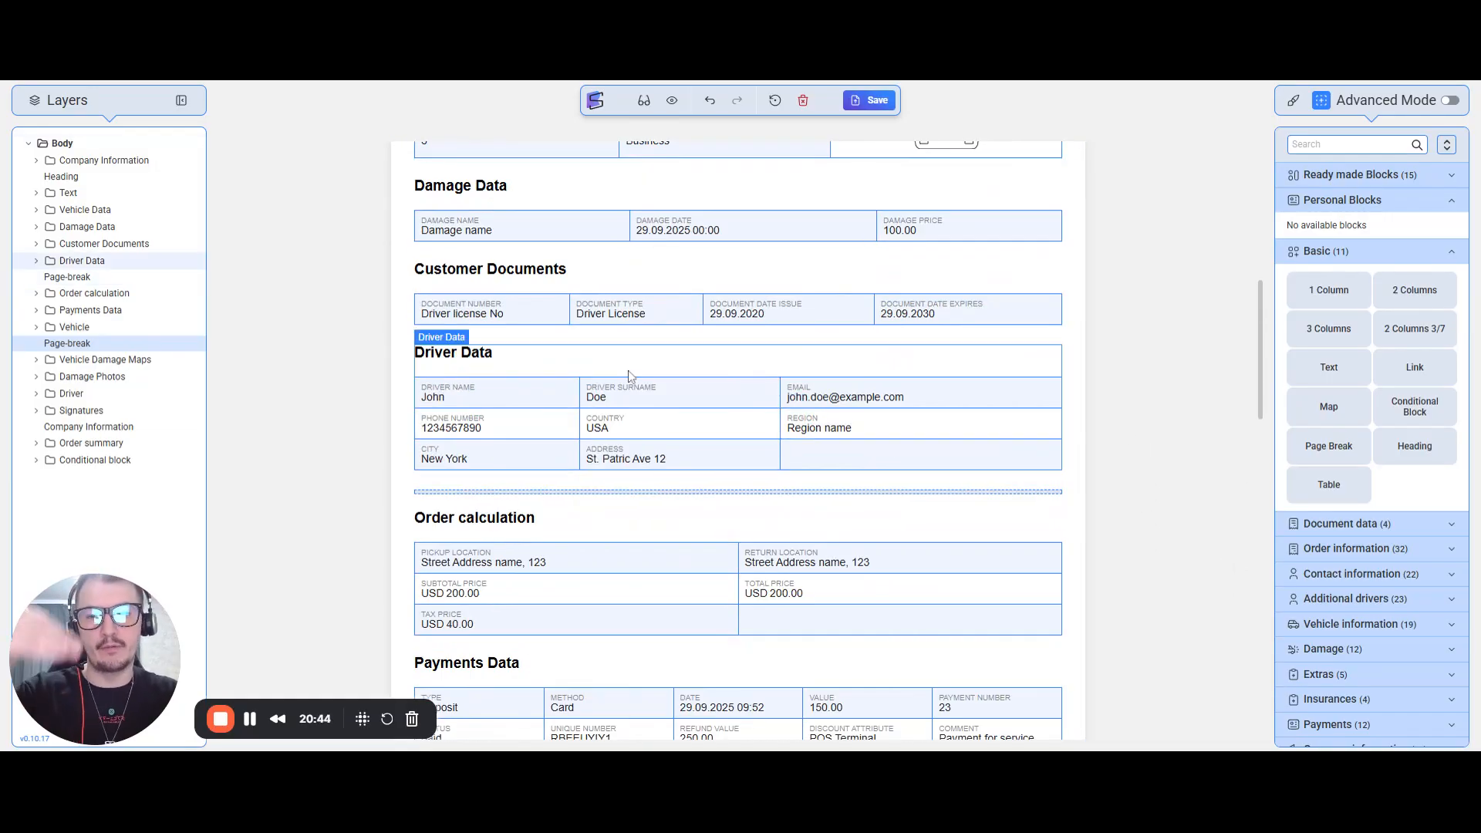
scroll(652, 553, down, 6)
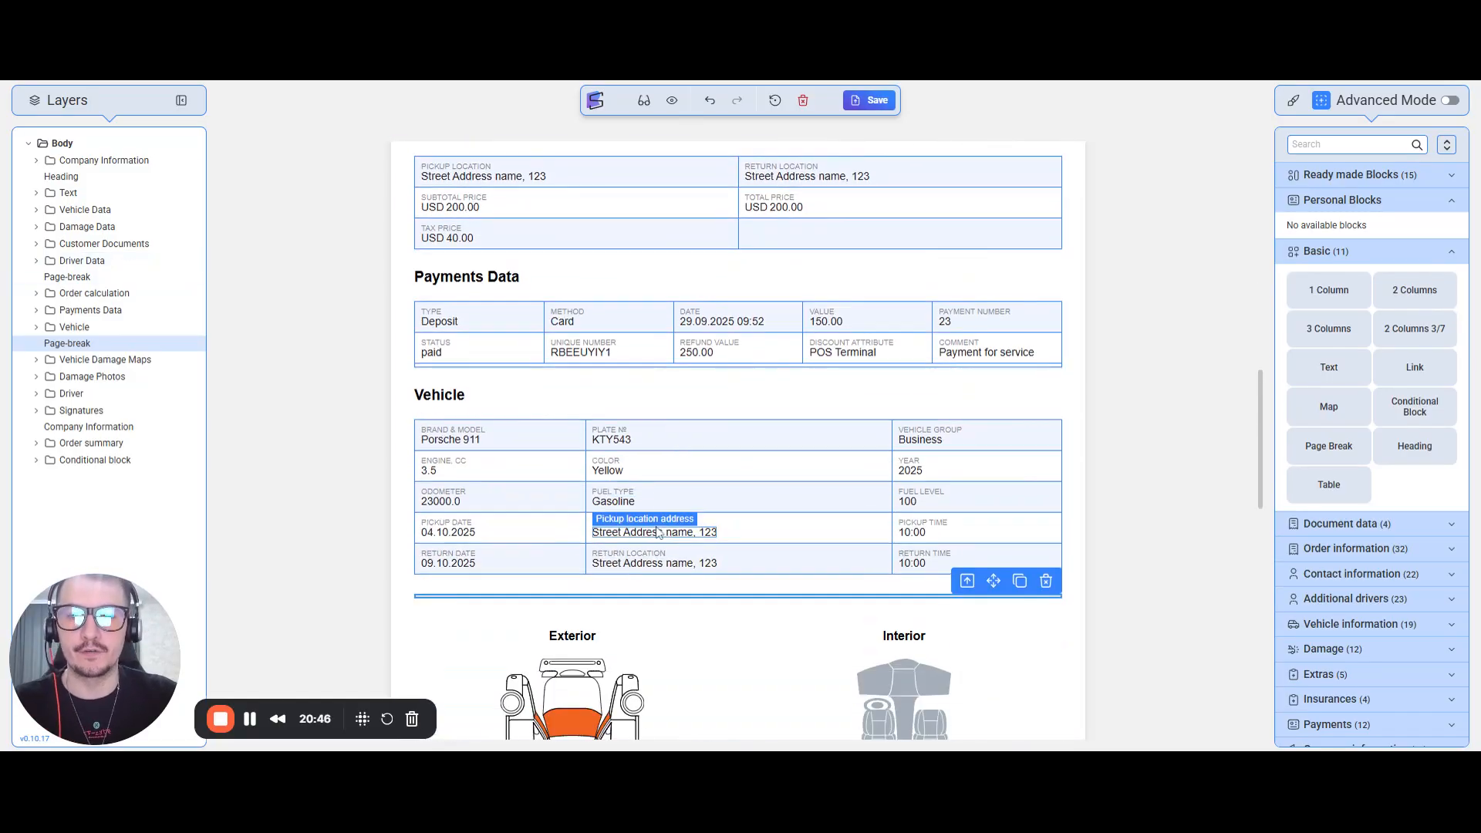
scroll(767, 469, up, 9)
scroll(766, 468, down, 9)
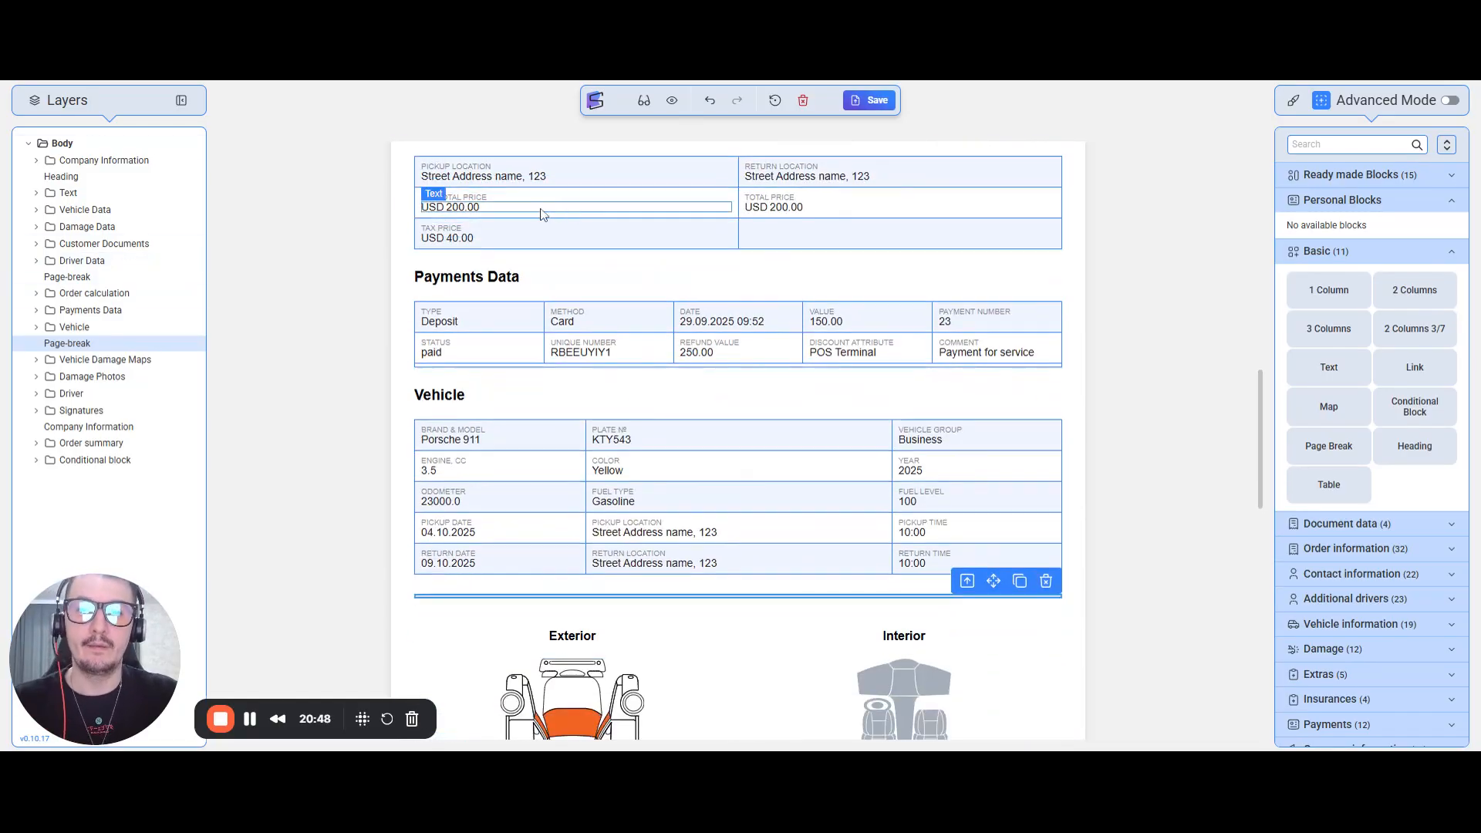
scroll(697, 275, down, 4)
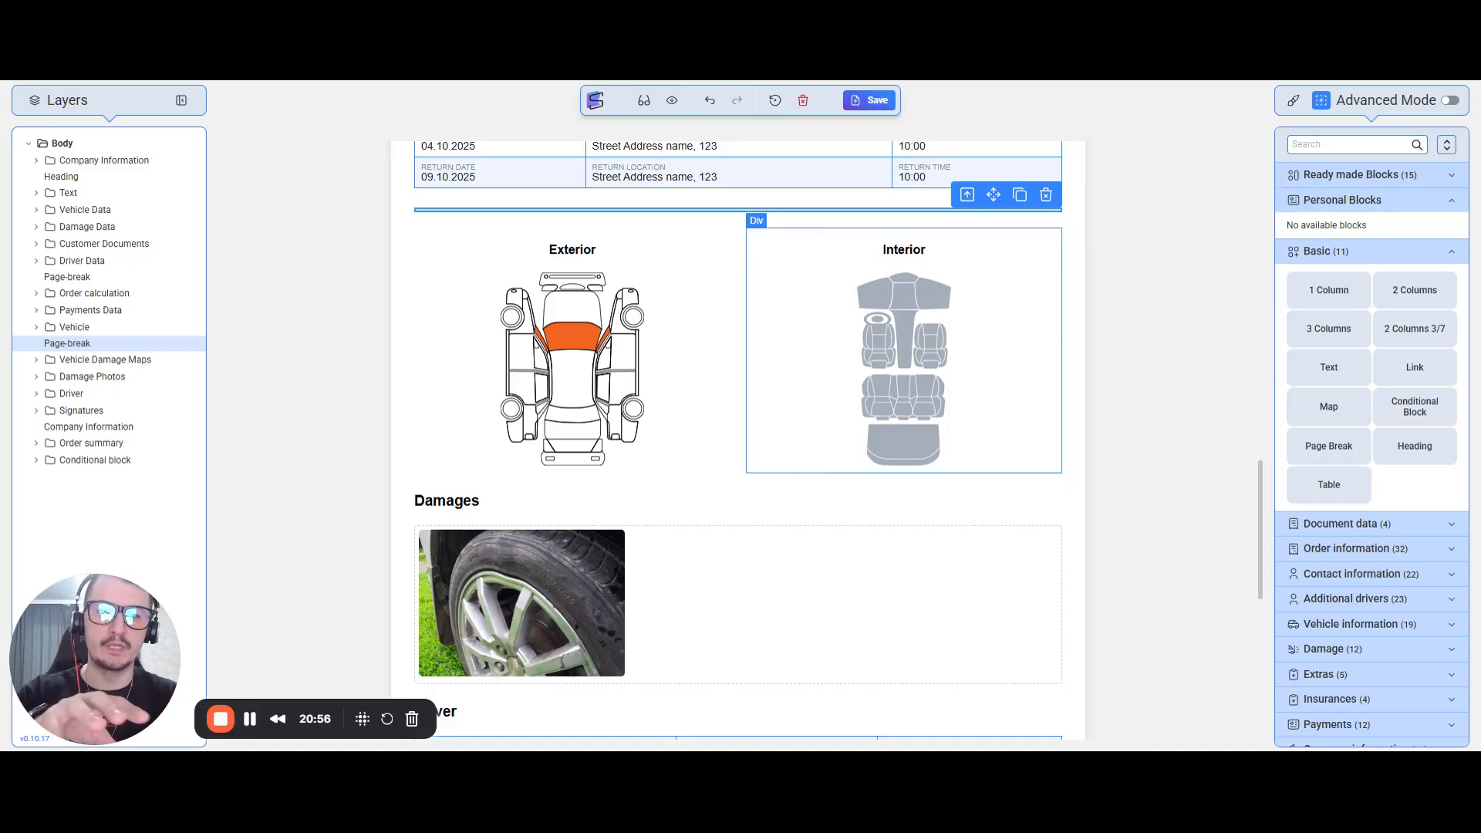
Collapse the Basic elements, examine the Document data elements such as Individual text, and return to the agreement's header
key(ctrl+plus)
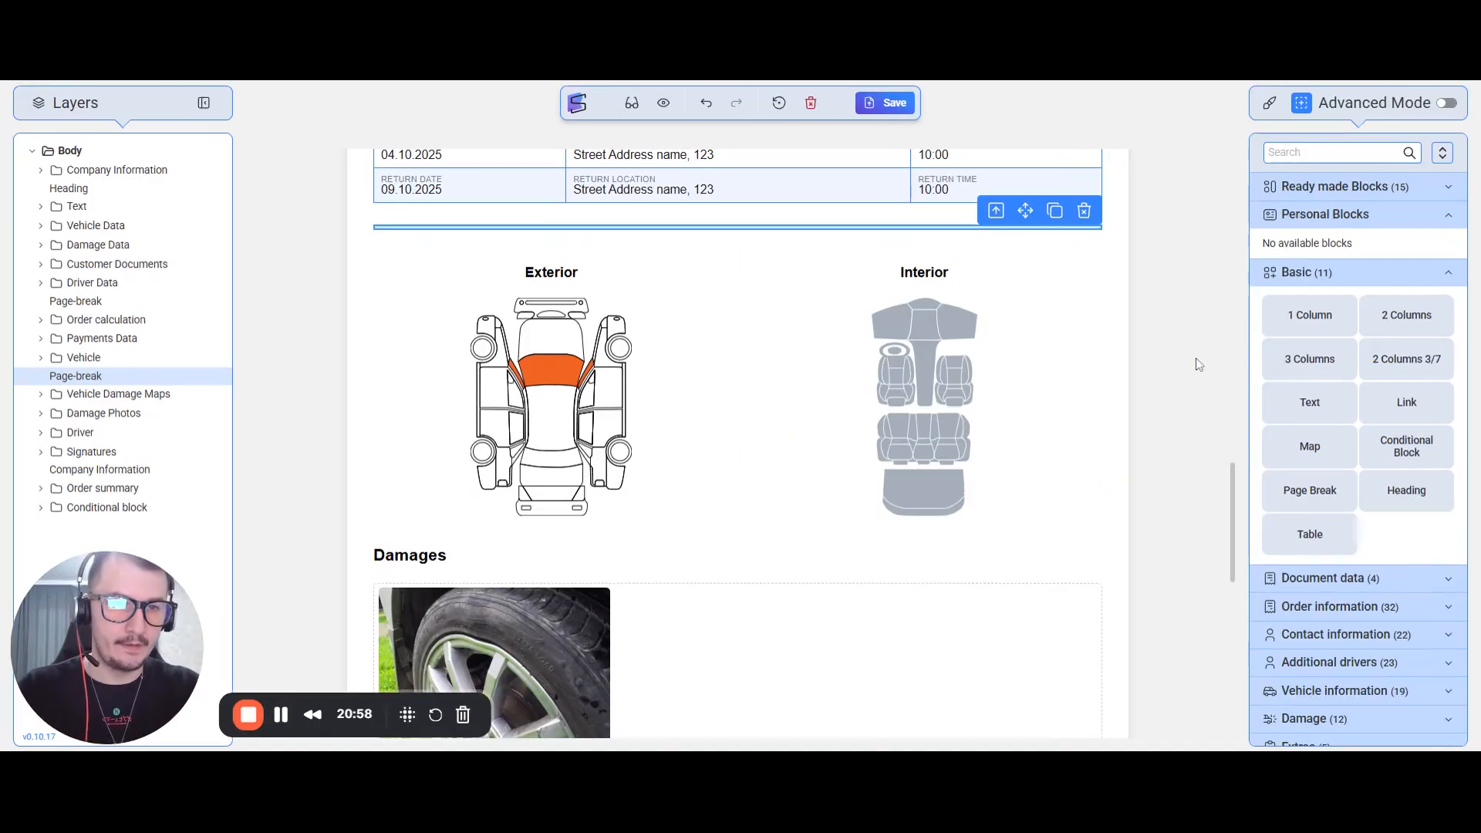
key(ctrl+plus)
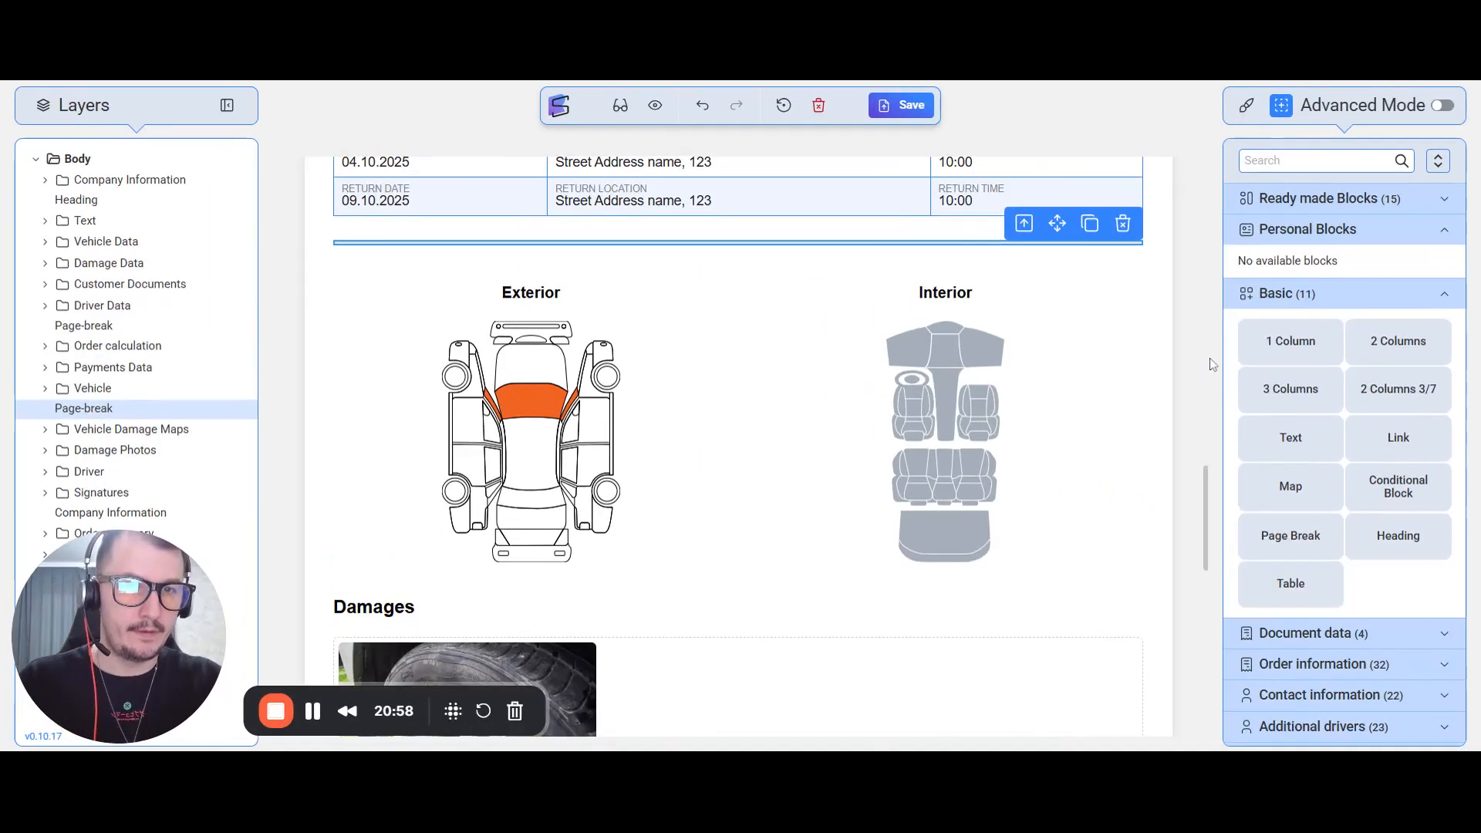
click(1343, 296)
click(1399, 331)
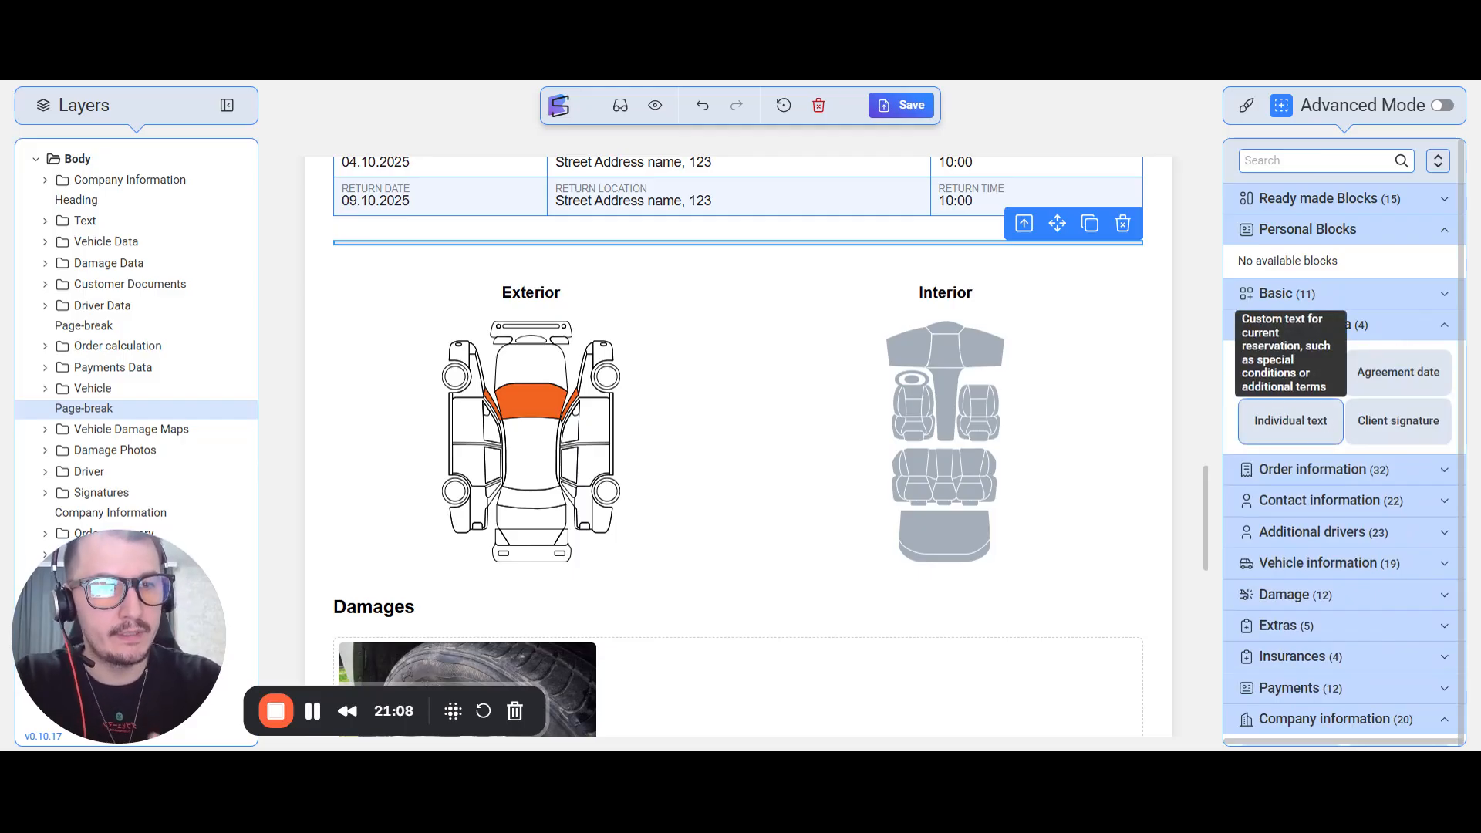
scroll(695, 463, up, 10)
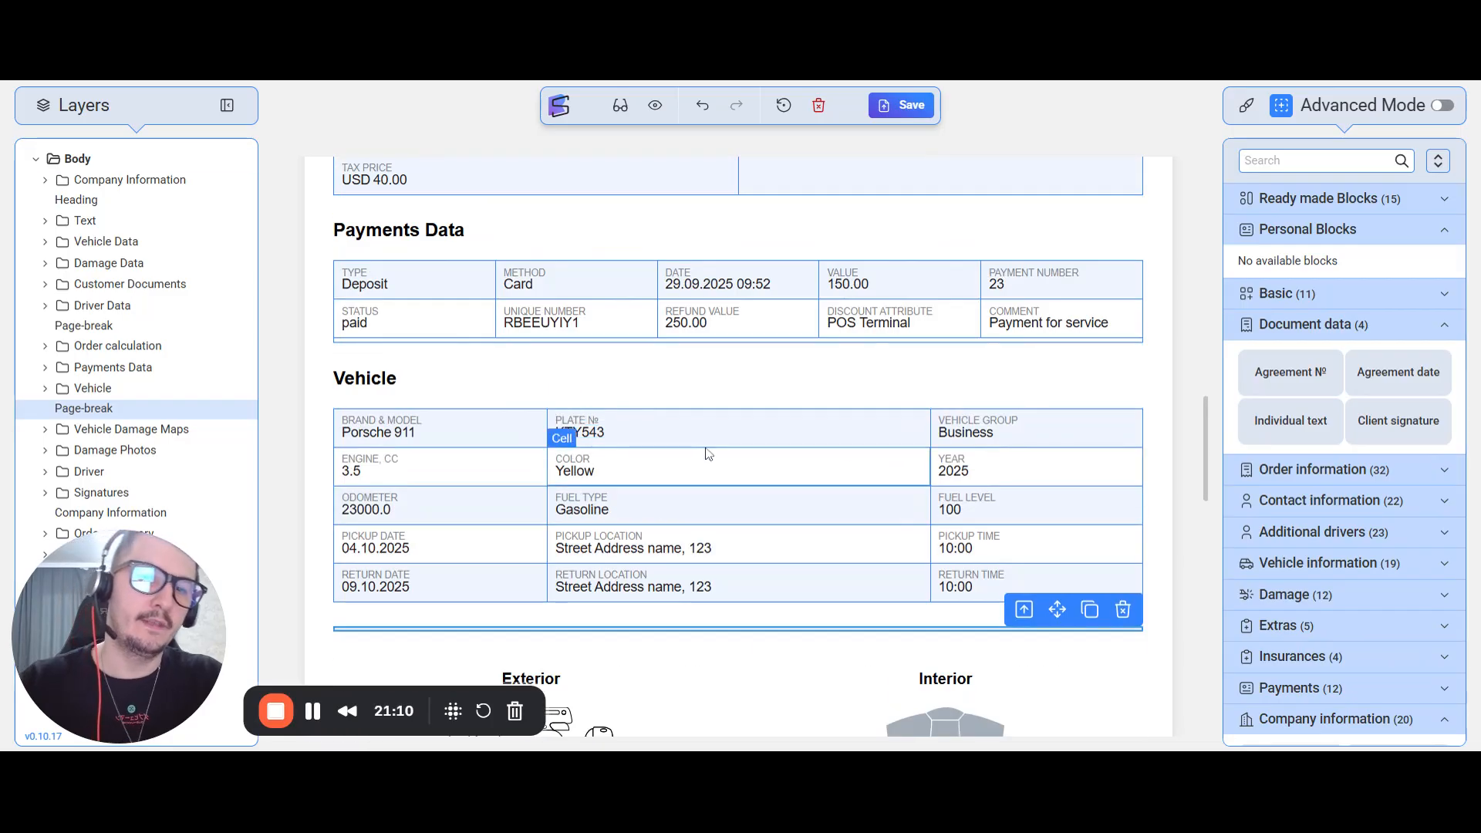
scroll(679, 470, up, 8)
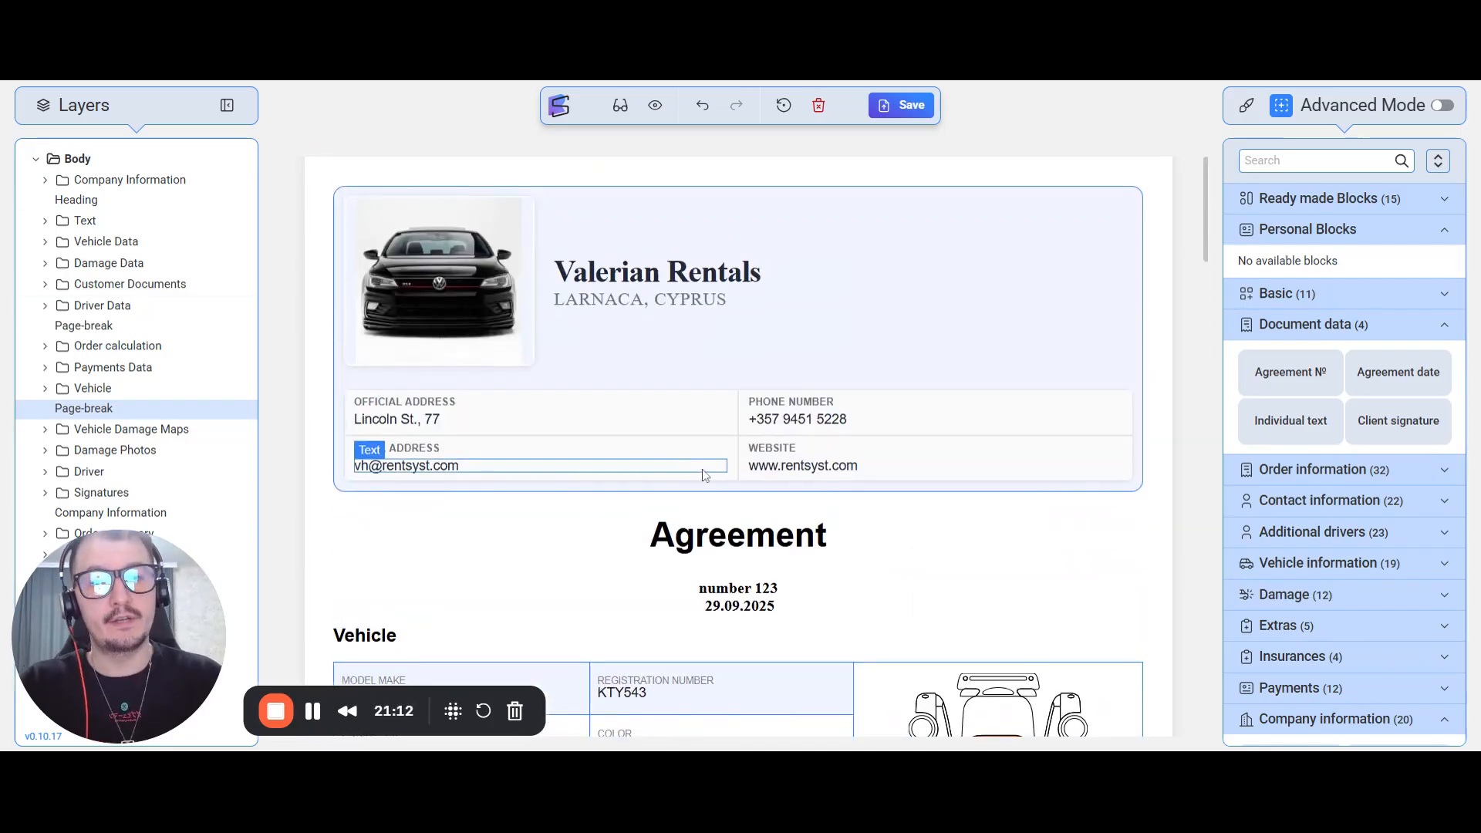
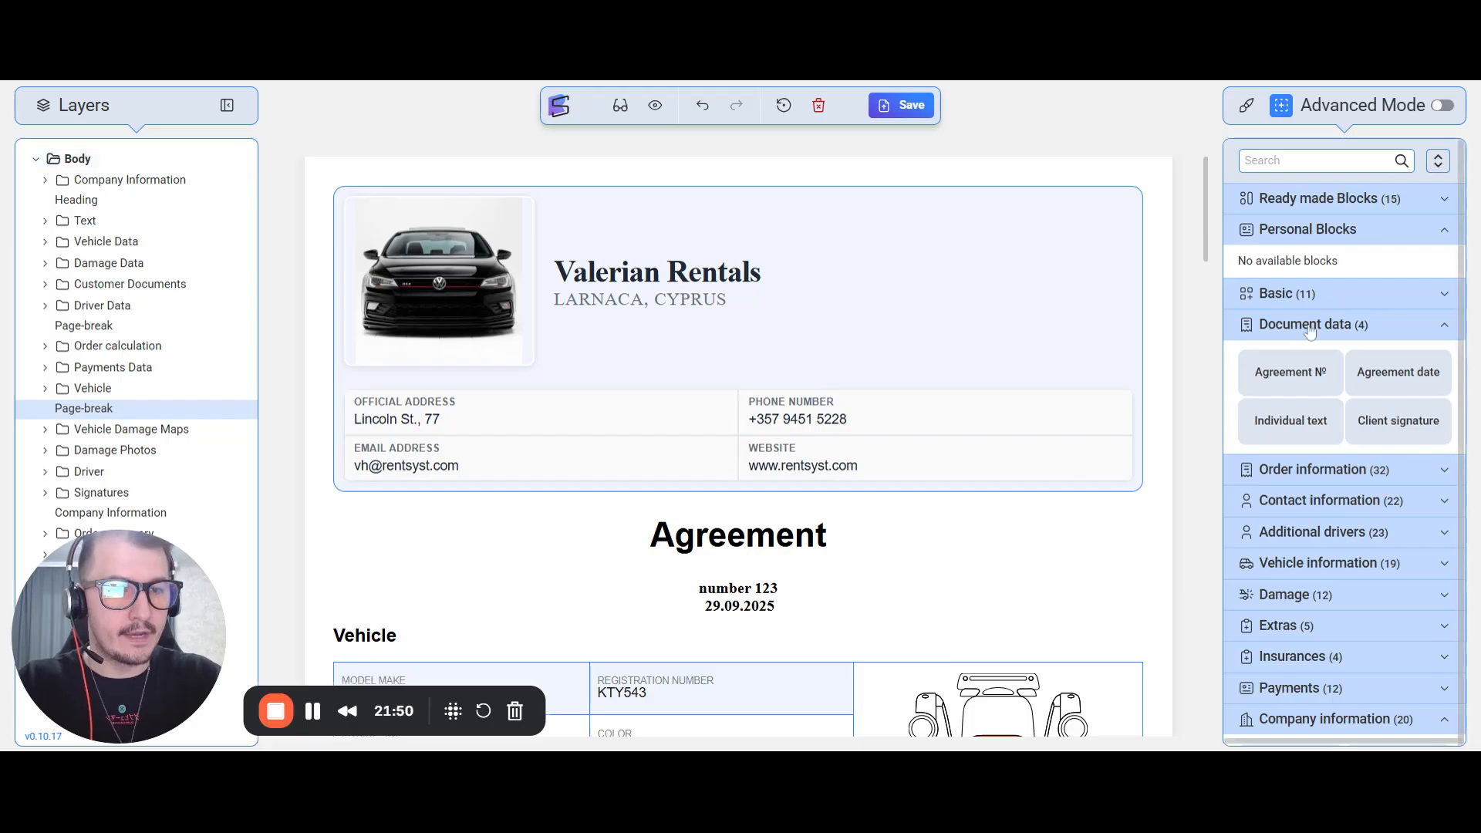
Collapse the Document data elements and browse the Order information elements
click(1385, 324)
click(1387, 359)
scroll(1386, 366, down, 5)
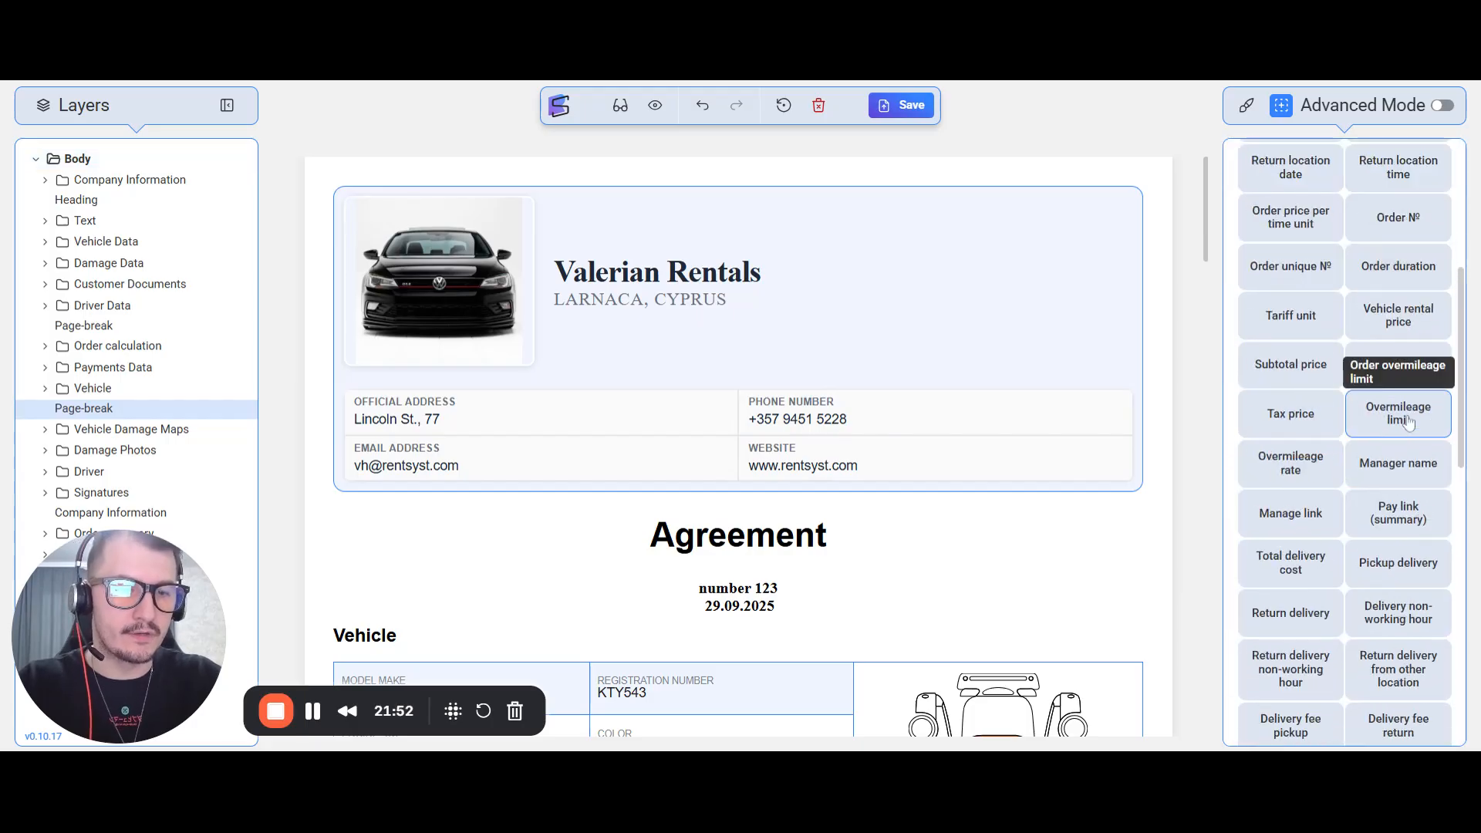
Examine the available order information and contact information fields, including the client document fields
scroll(1378, 366, up, 5)
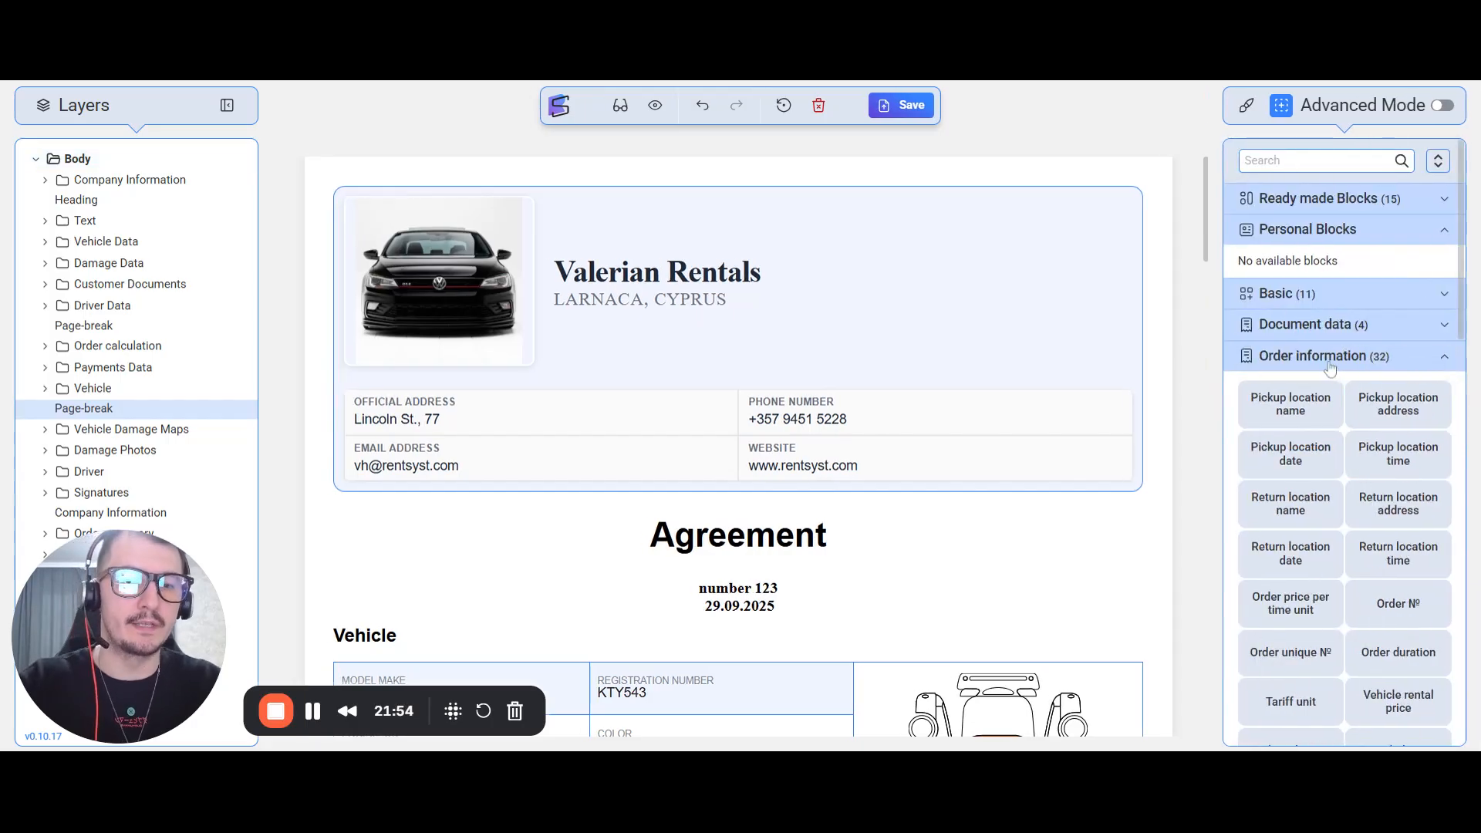
scroll(1330, 367, down, 3)
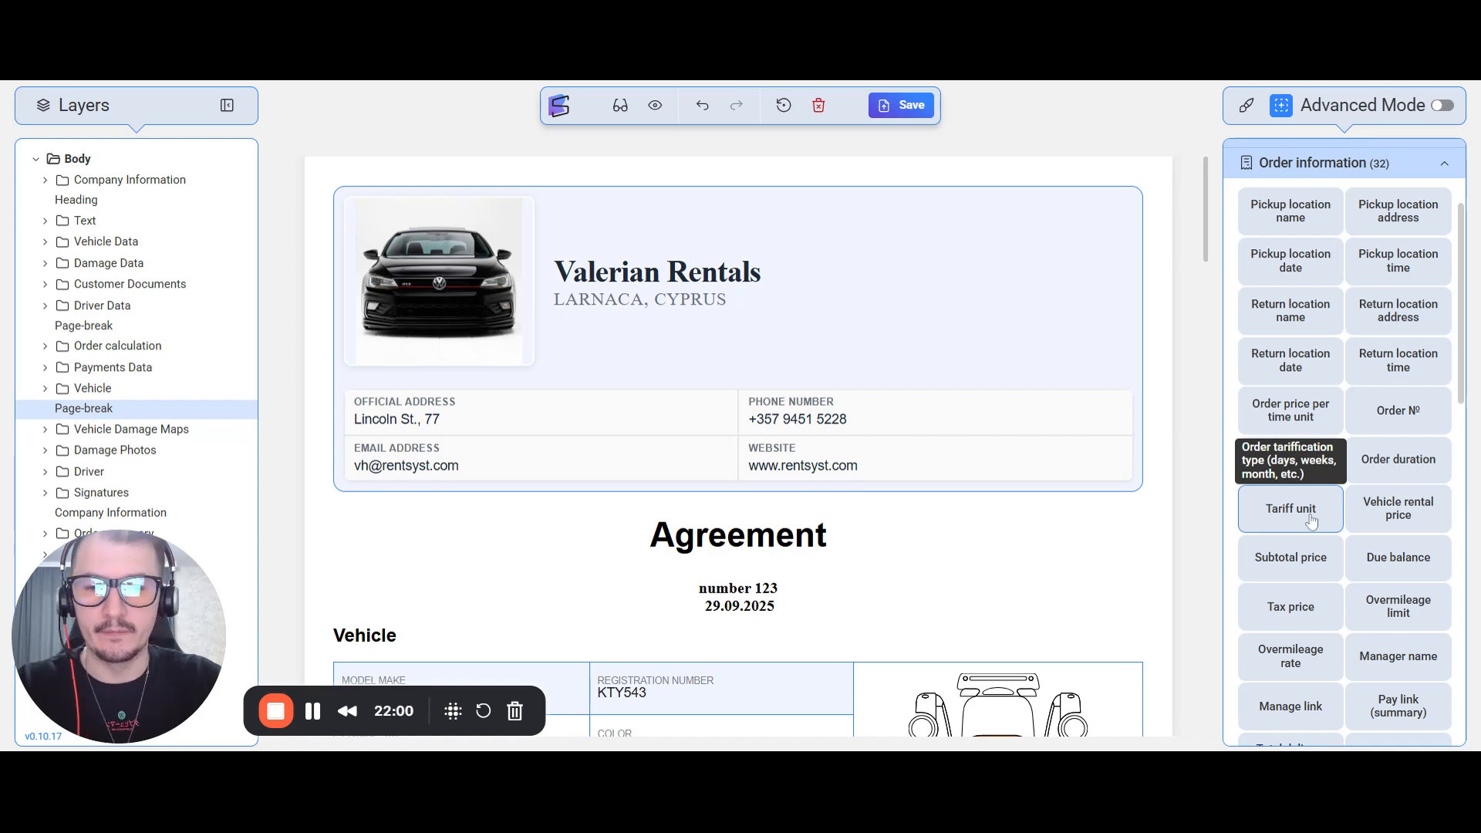
scroll(1311, 516, down, 3)
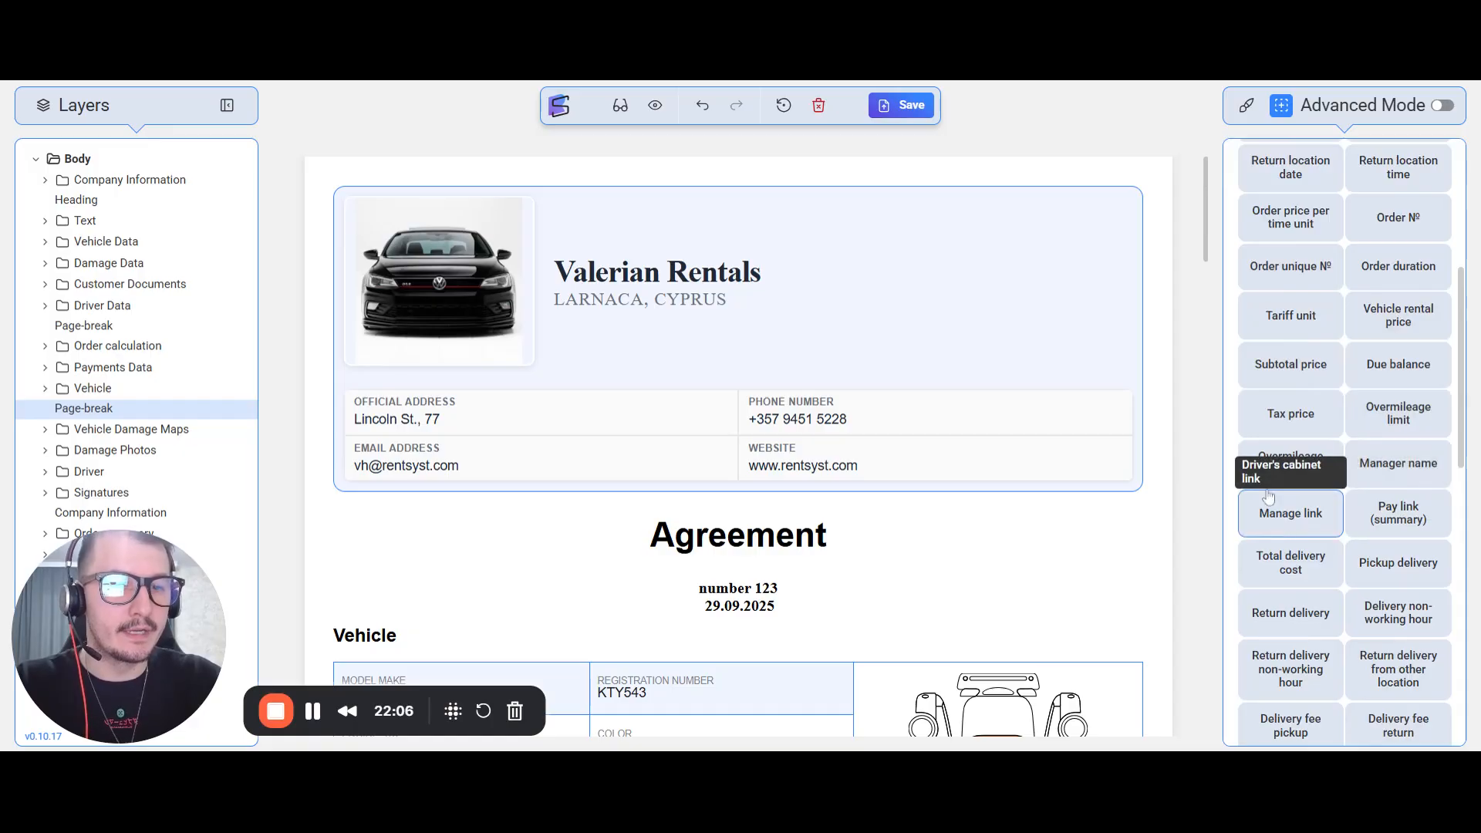
scroll(1281, 513, down, 3)
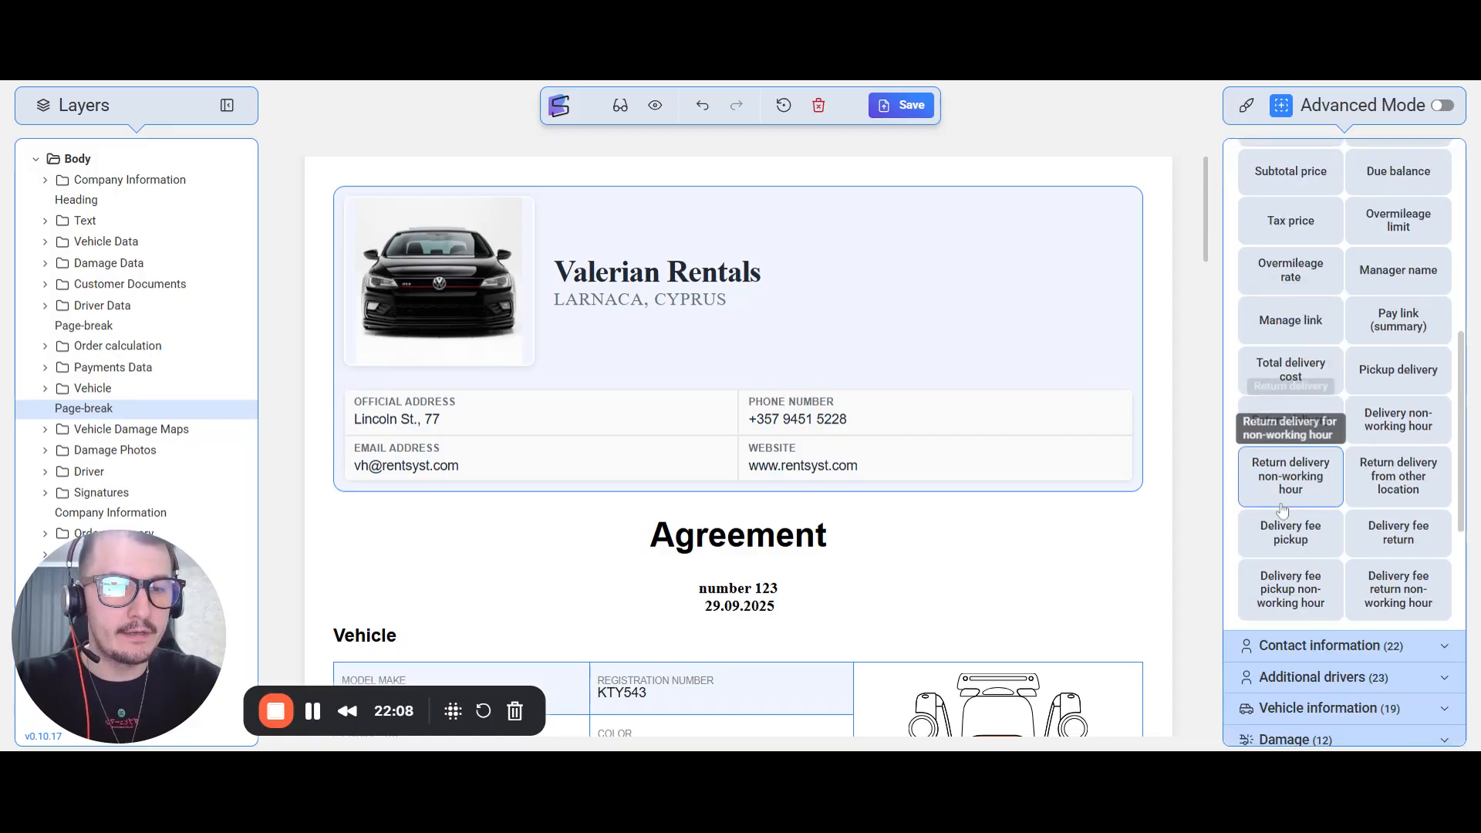
scroll(1368, 542, down, 5)
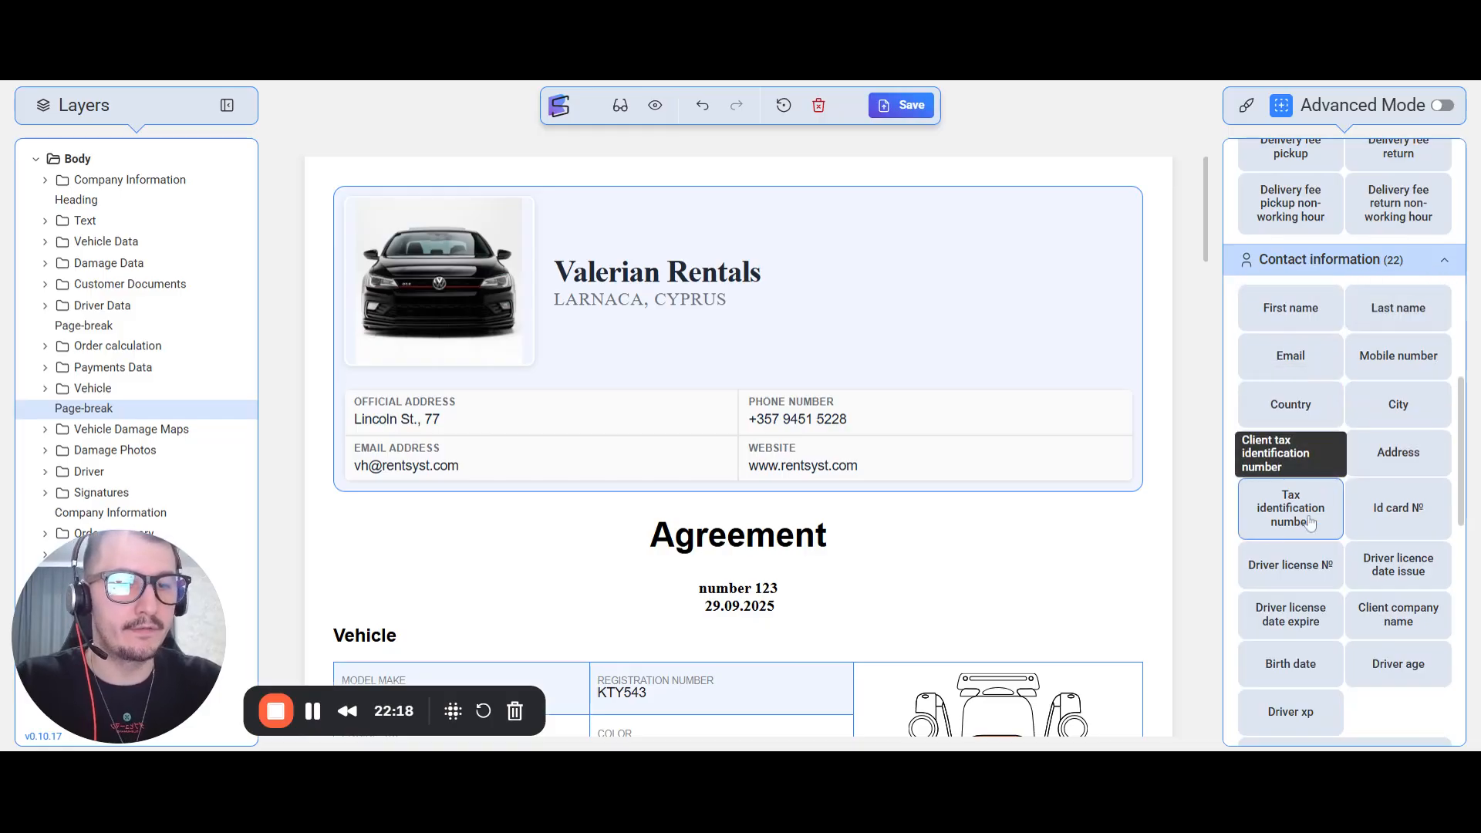
scroll(1304, 515, down, 3)
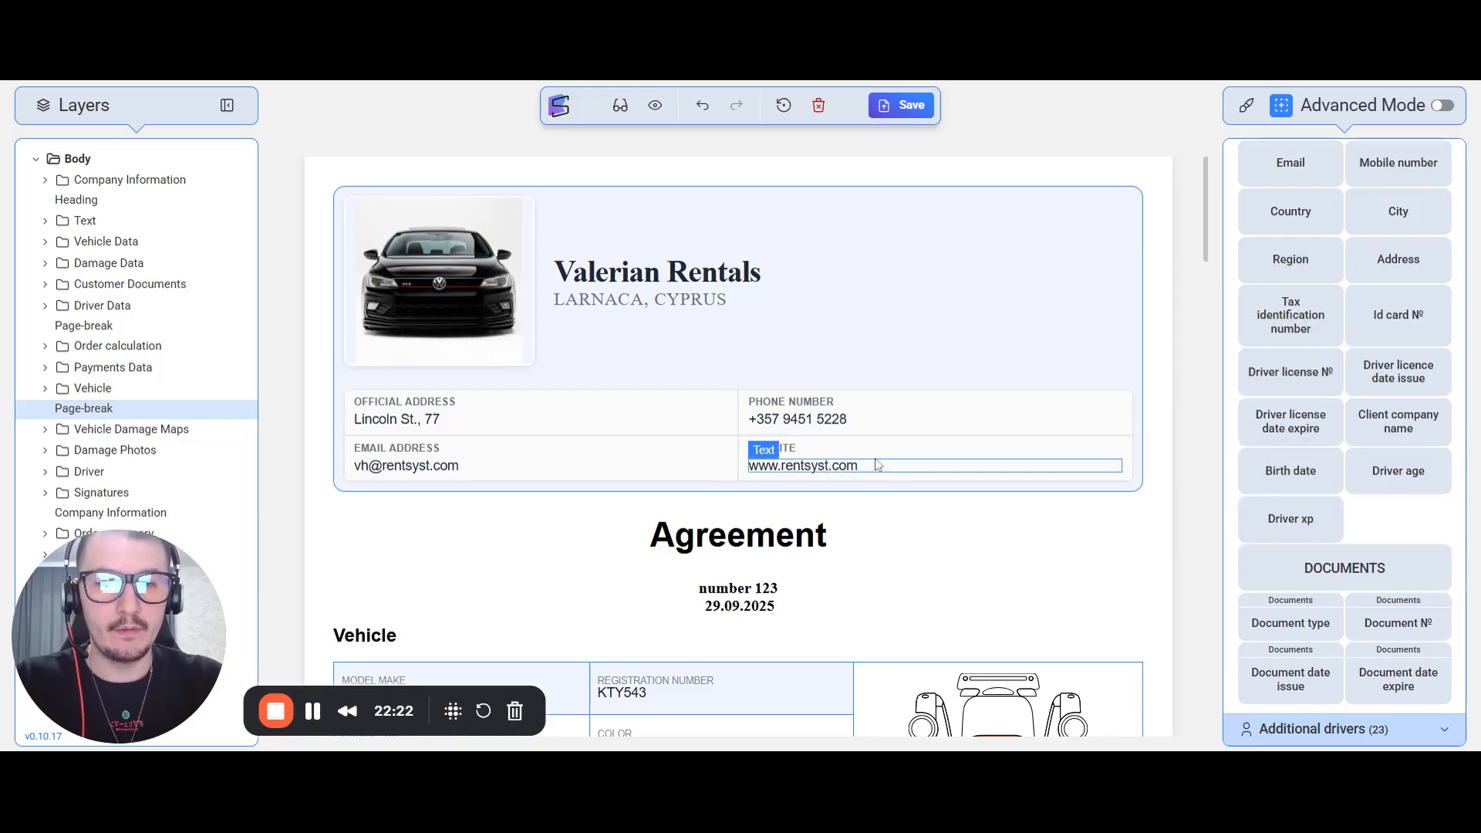
Add a basic Text block at the end of the agreement, below the Additional drivers table
scroll(854, 432, down, 3)
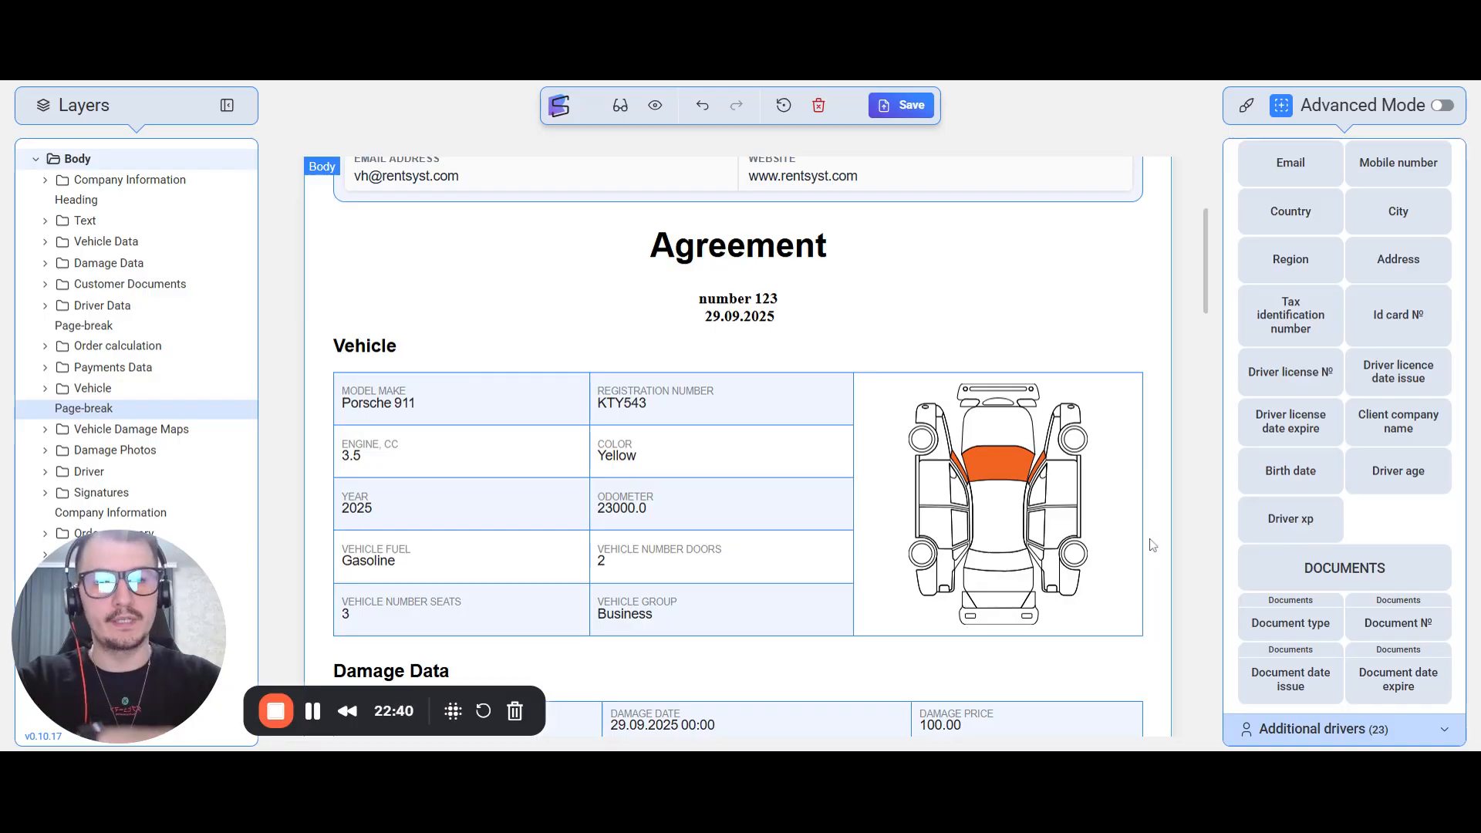
scroll(849, 505, down, 12)
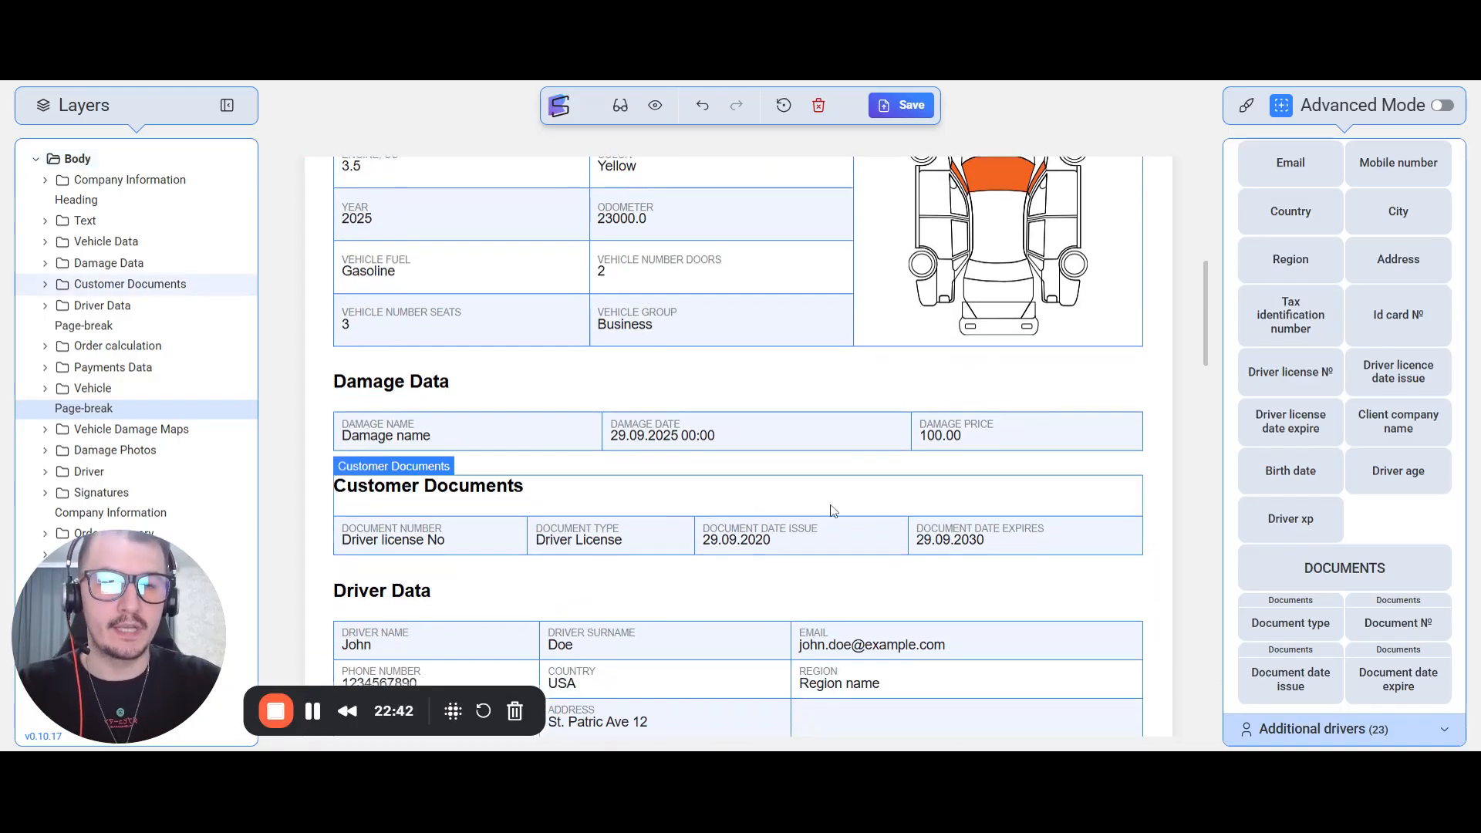
scroll(876, 500, down, 10)
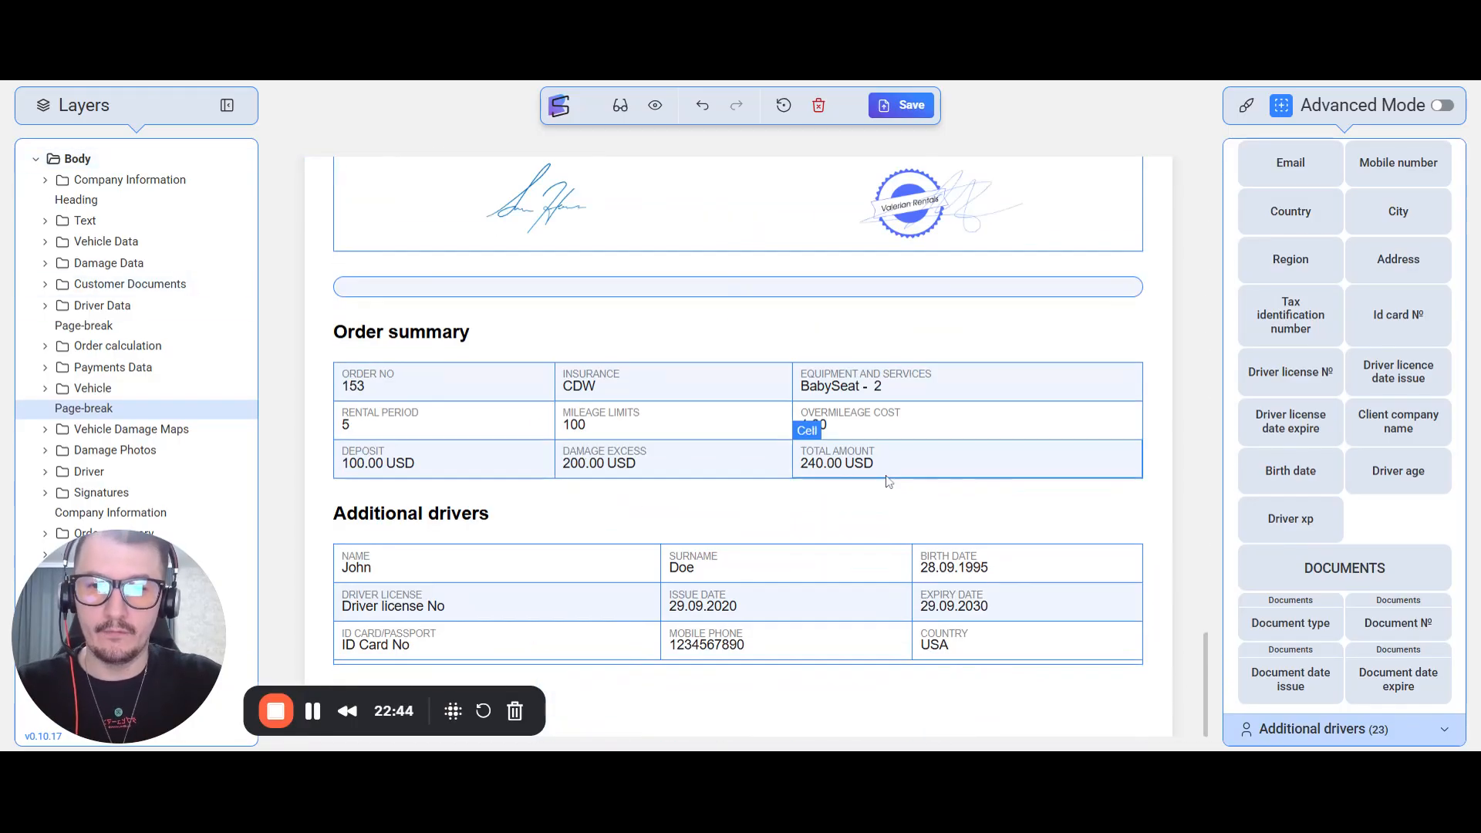
scroll(1275, 356, up, 5)
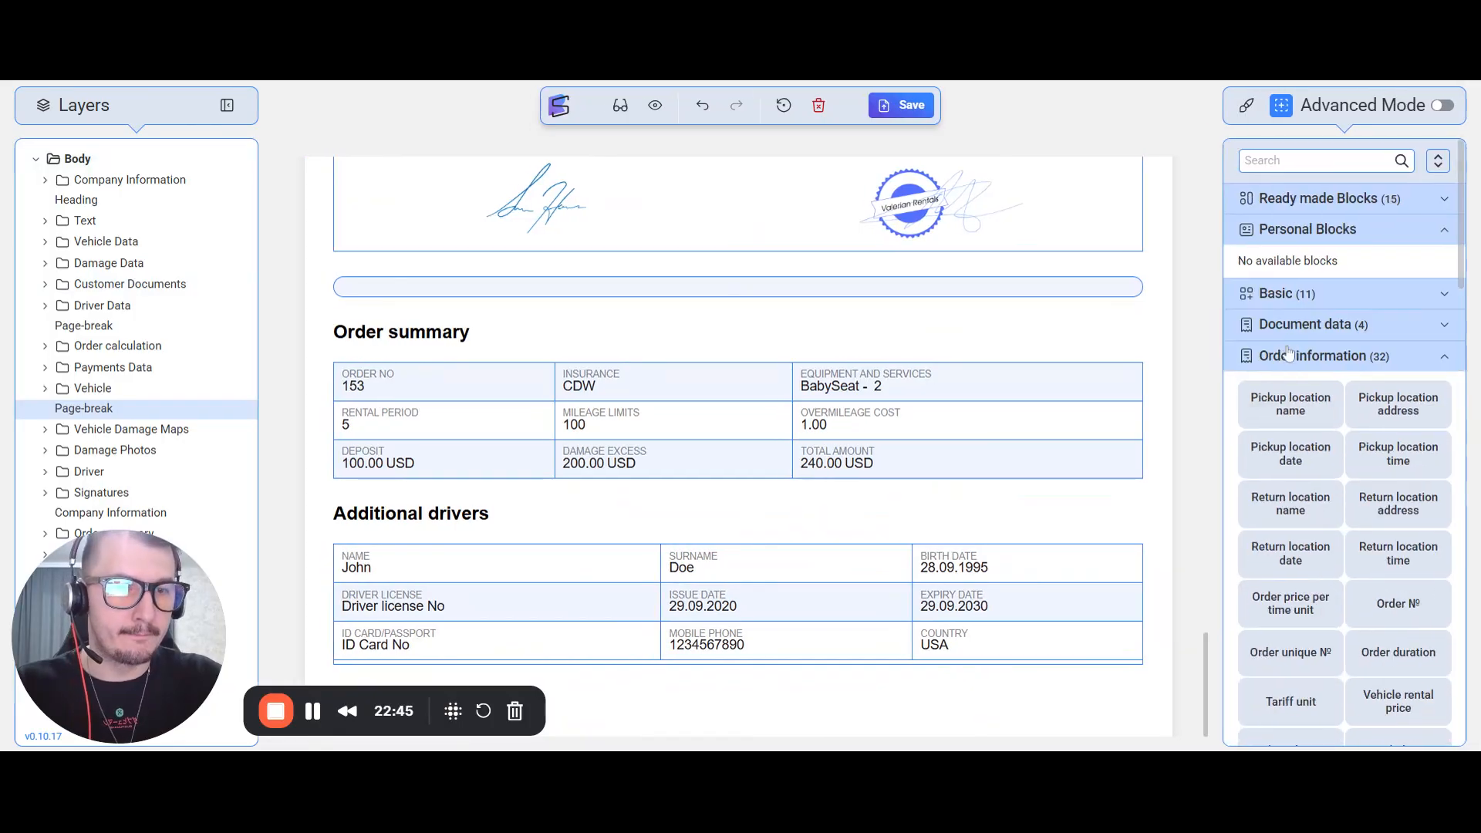
click(1340, 297)
click(1304, 444)
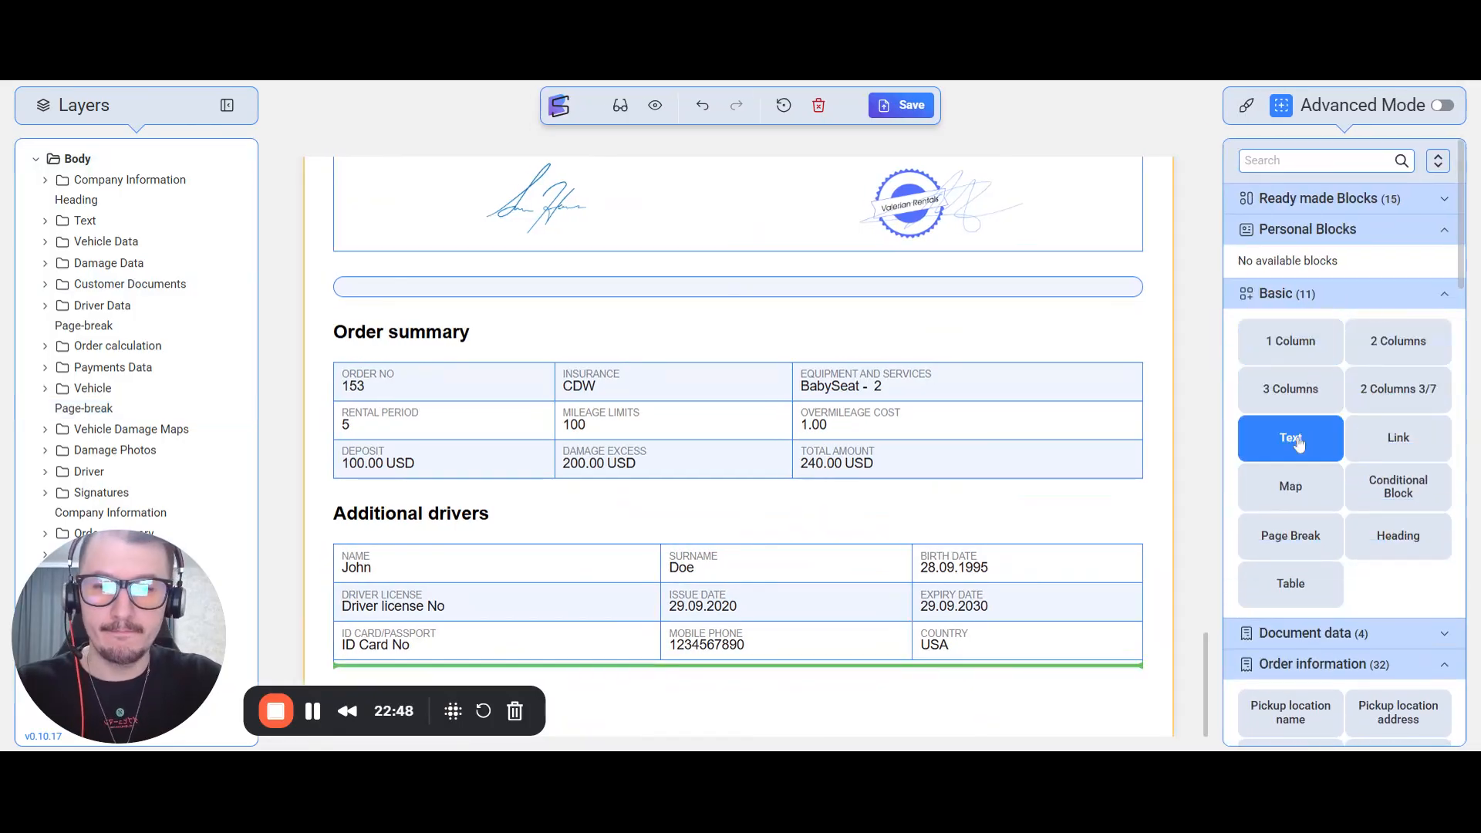
click(1273, 297)
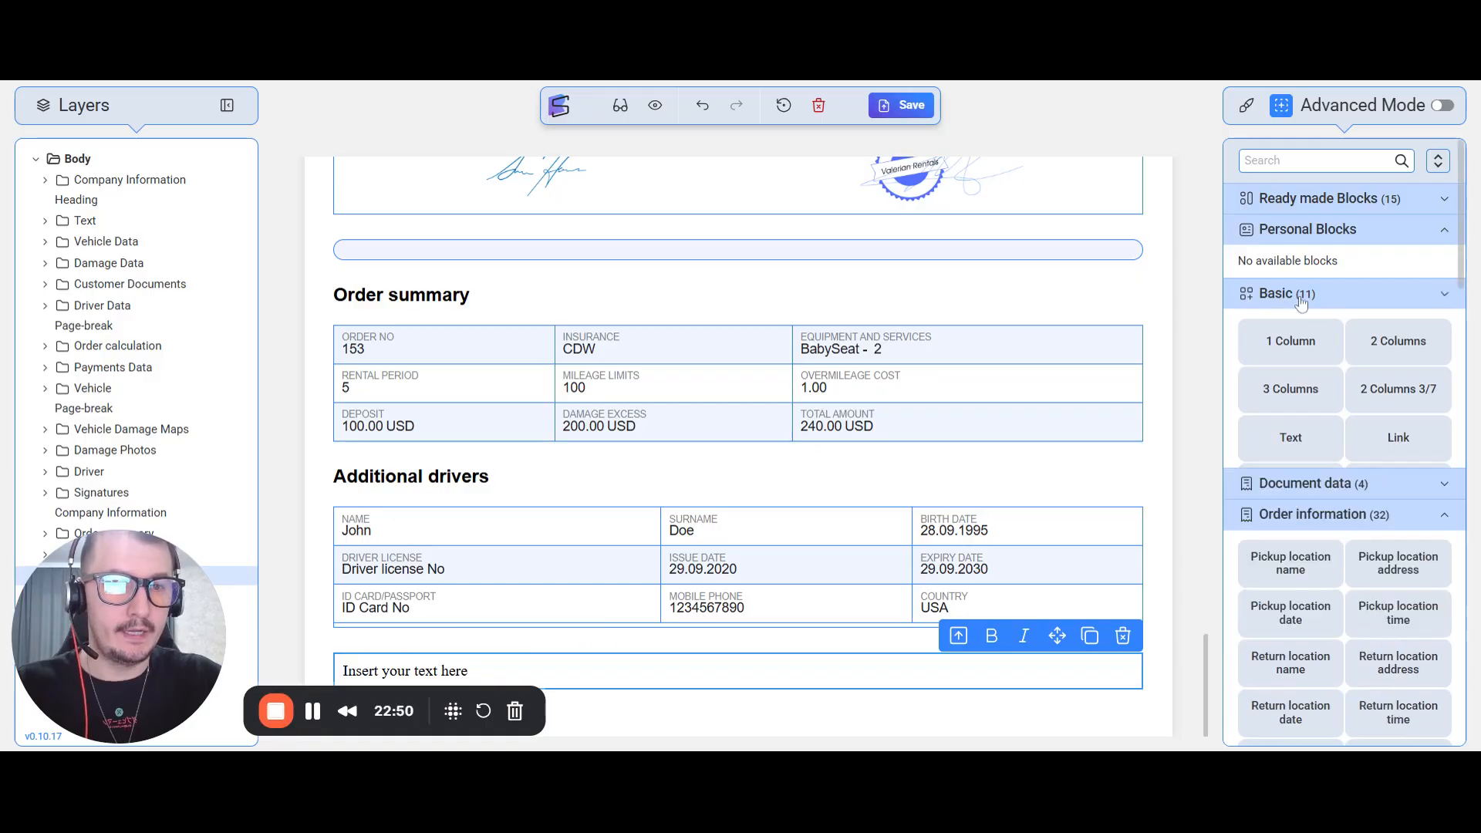
Examine the vehicle information and damage fields, as well as the Documents section of the contact fields
scroll(1315, 392, down, 4)
scroll(1316, 392, down, 10)
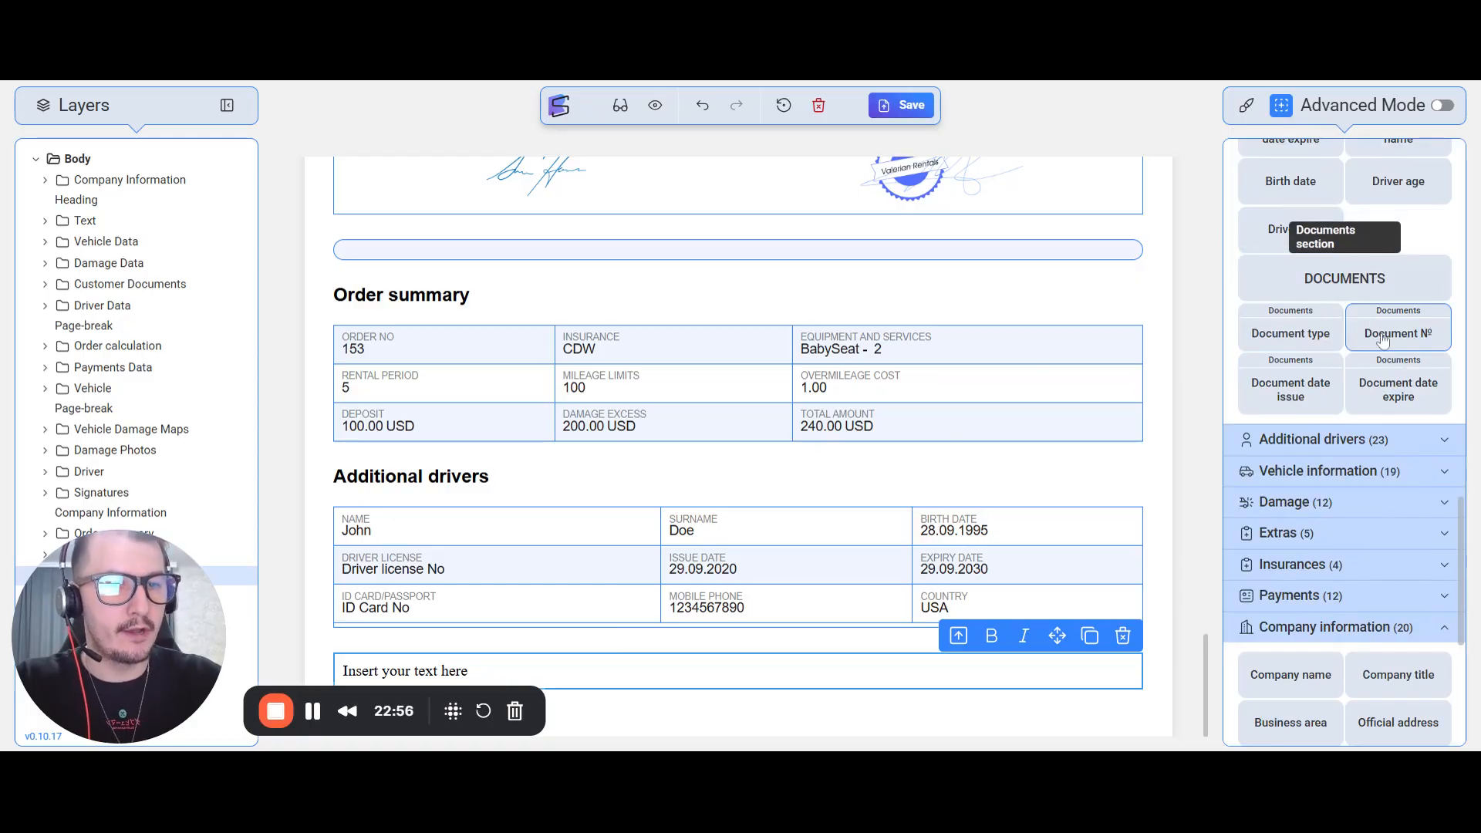
click(1295, 473)
scroll(1363, 496, down, 4)
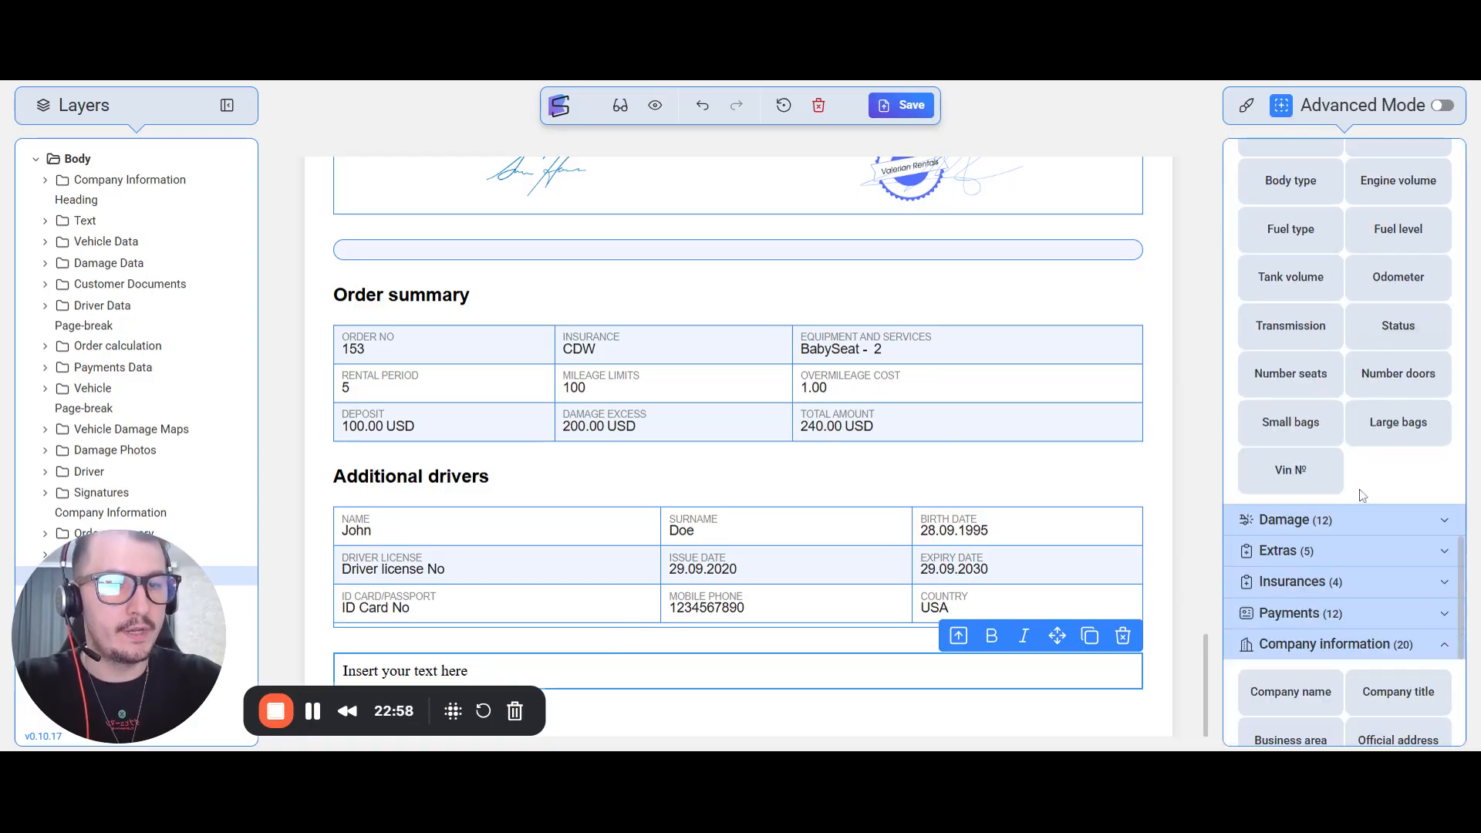
click(1334, 525)
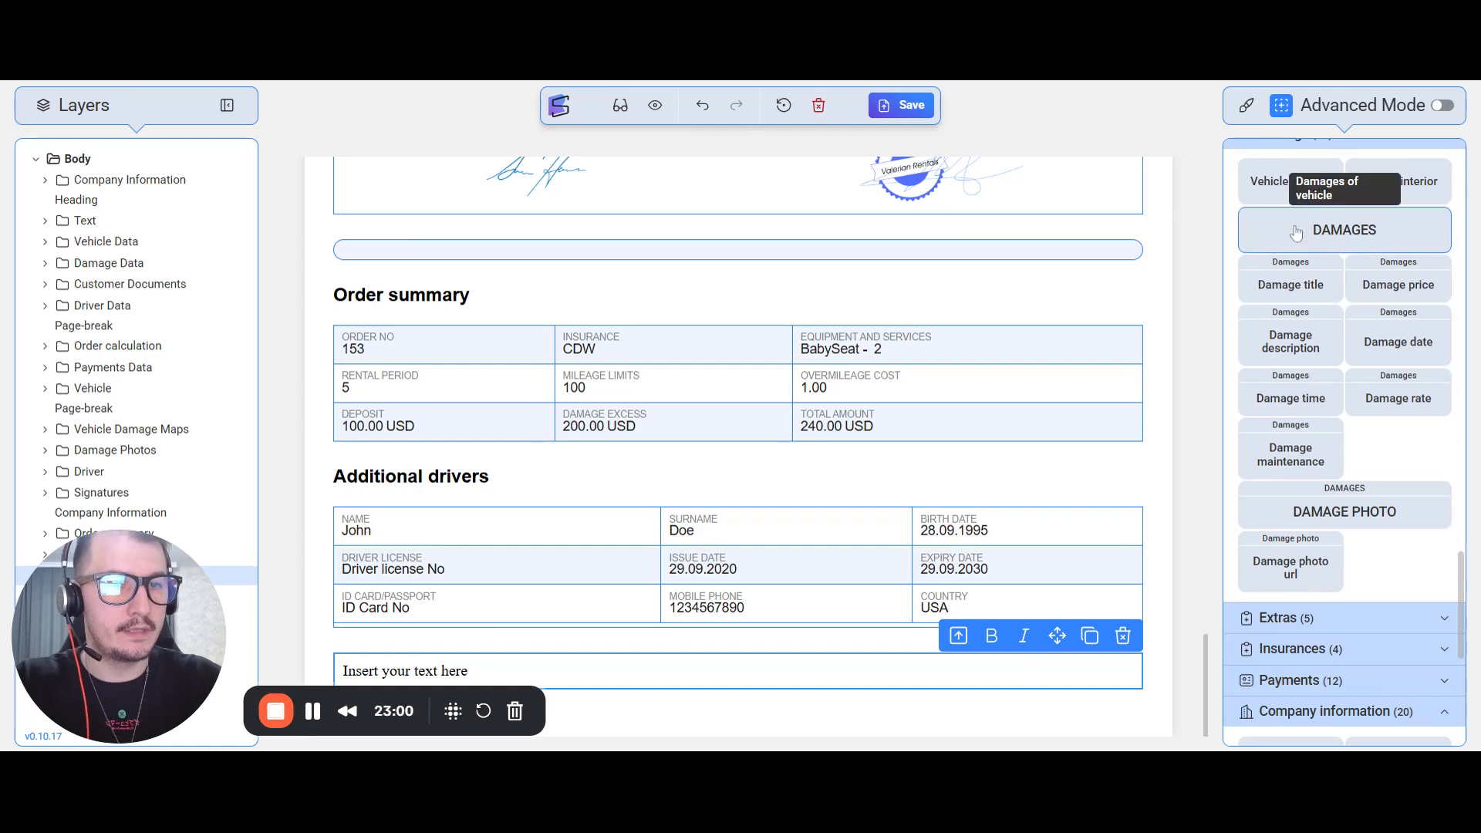
scroll(1347, 386, up, 15)
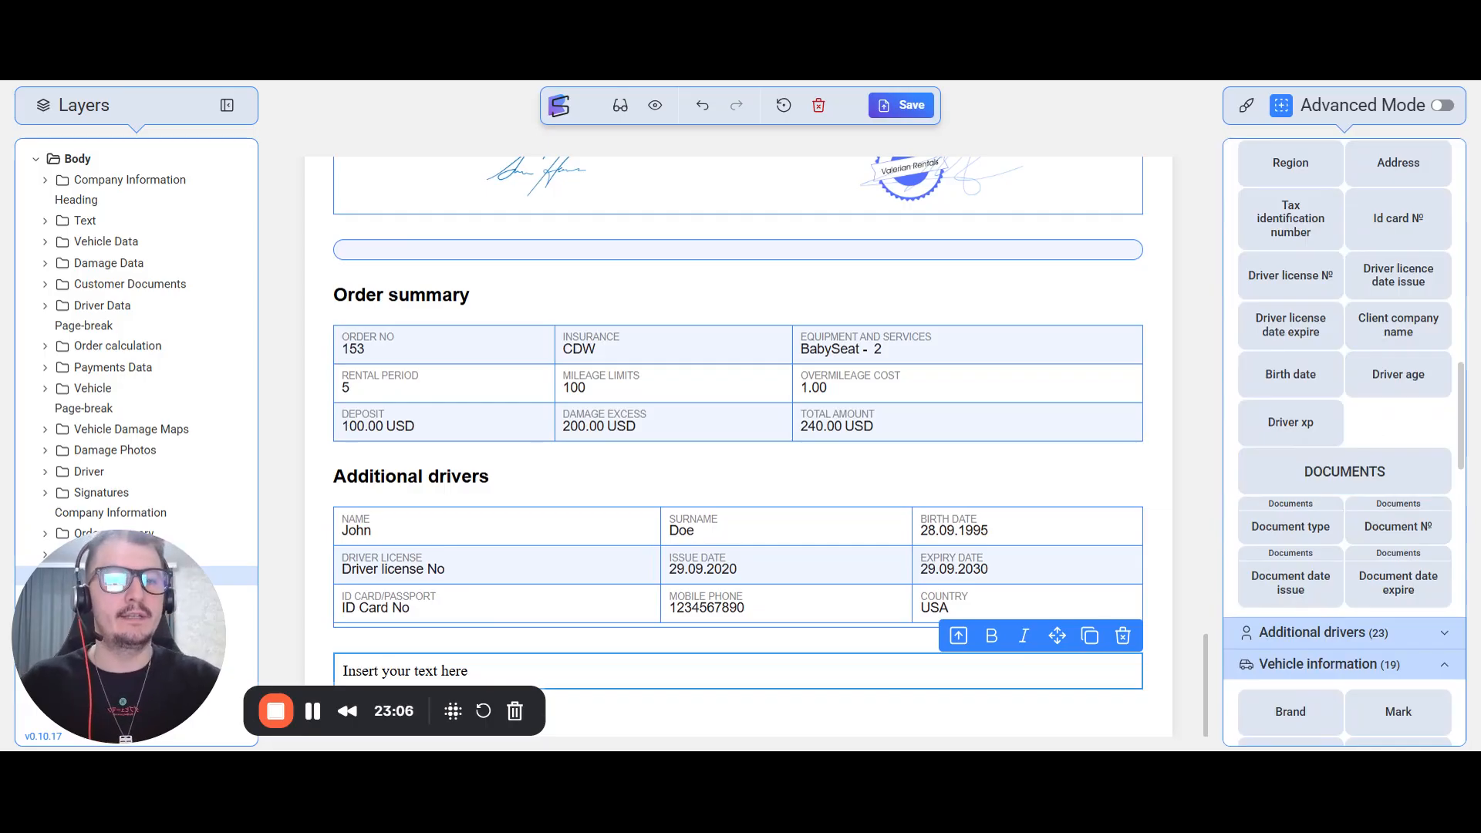
scroll(1311, 385, down, 3)
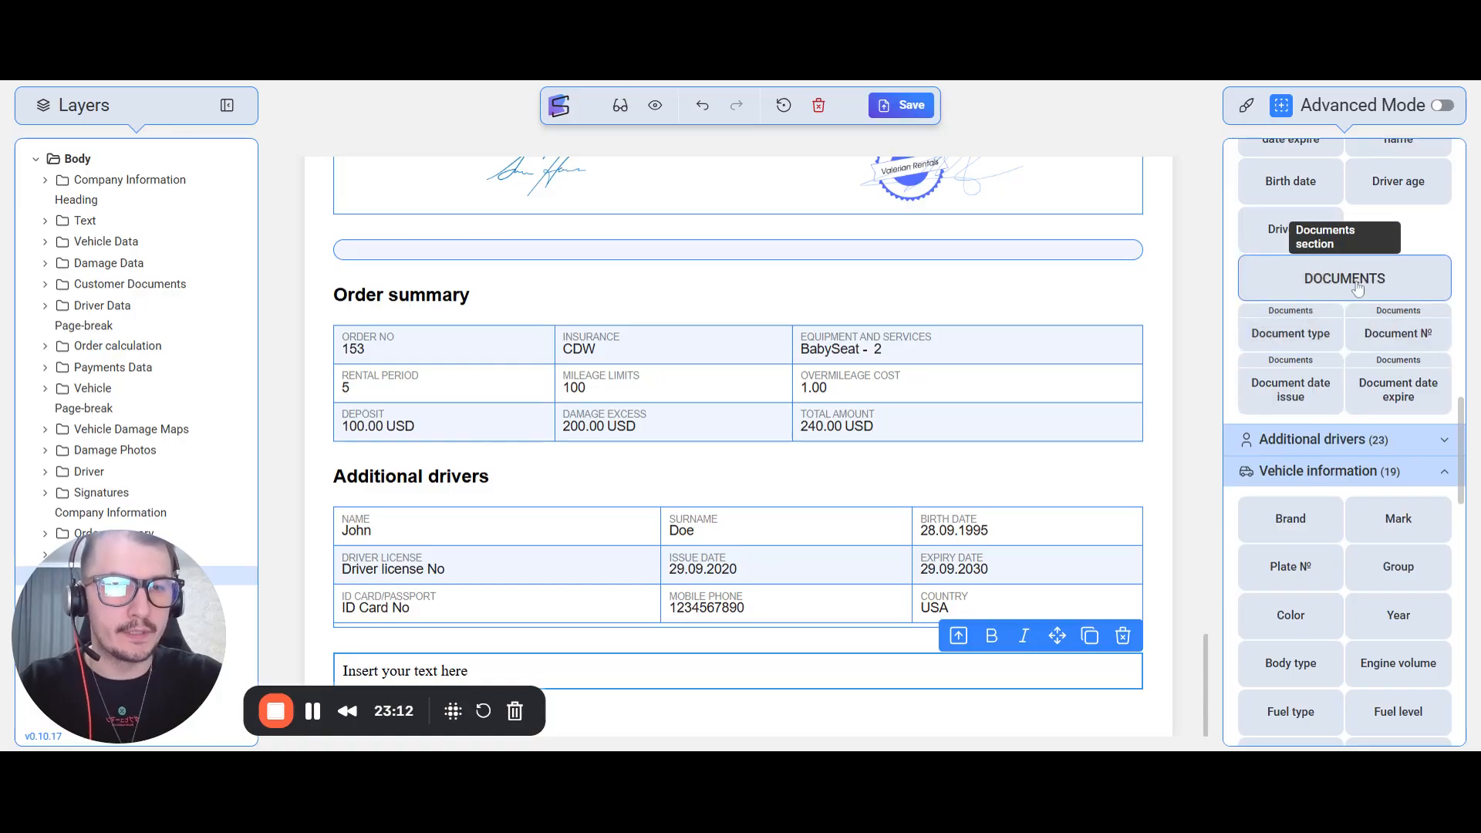
Clear the placeholder text of the new Text block and try to place the Document type field in it
click(573, 671)
key(BackSpace)
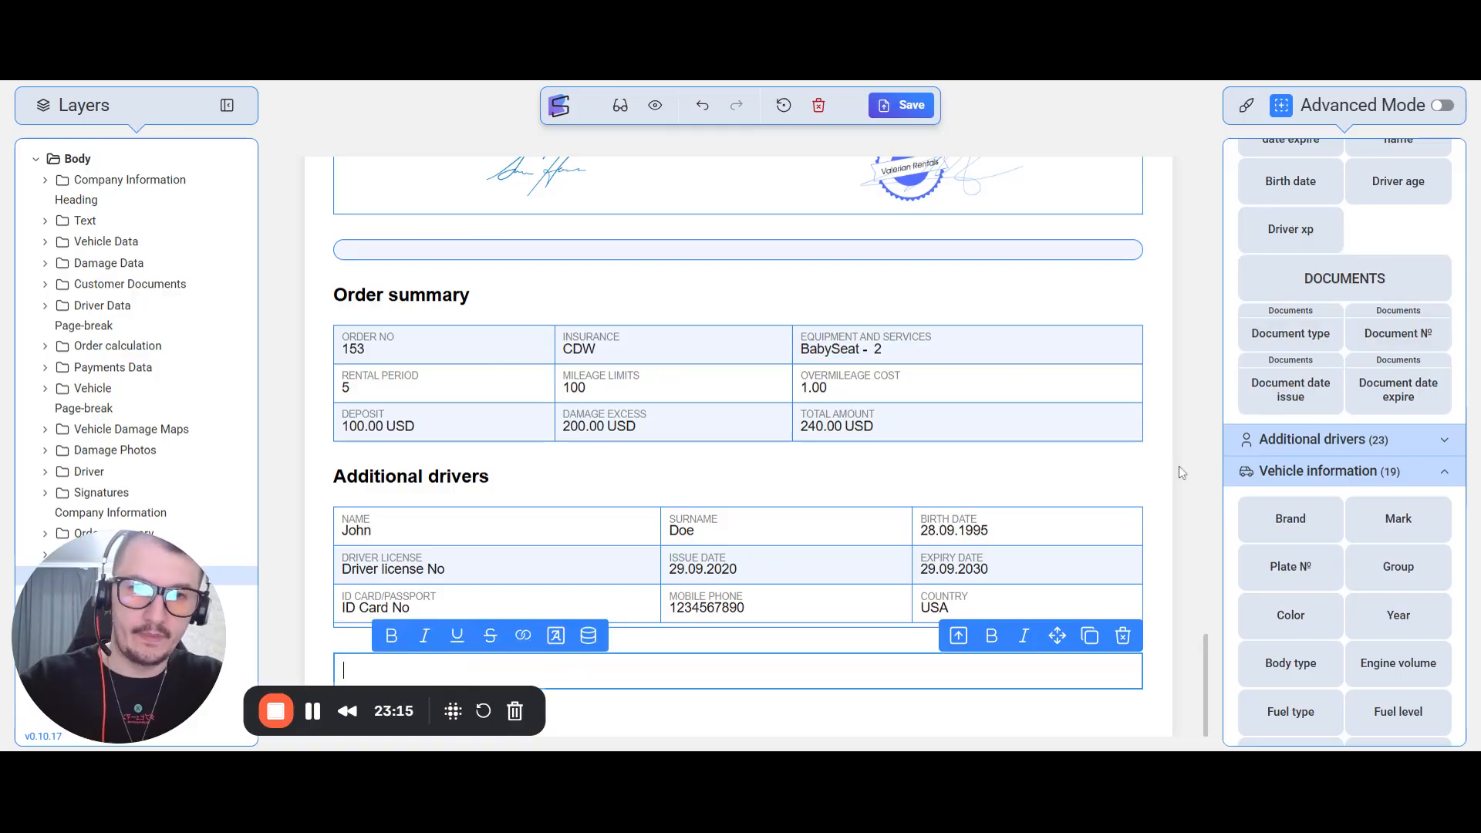
click(1301, 333)
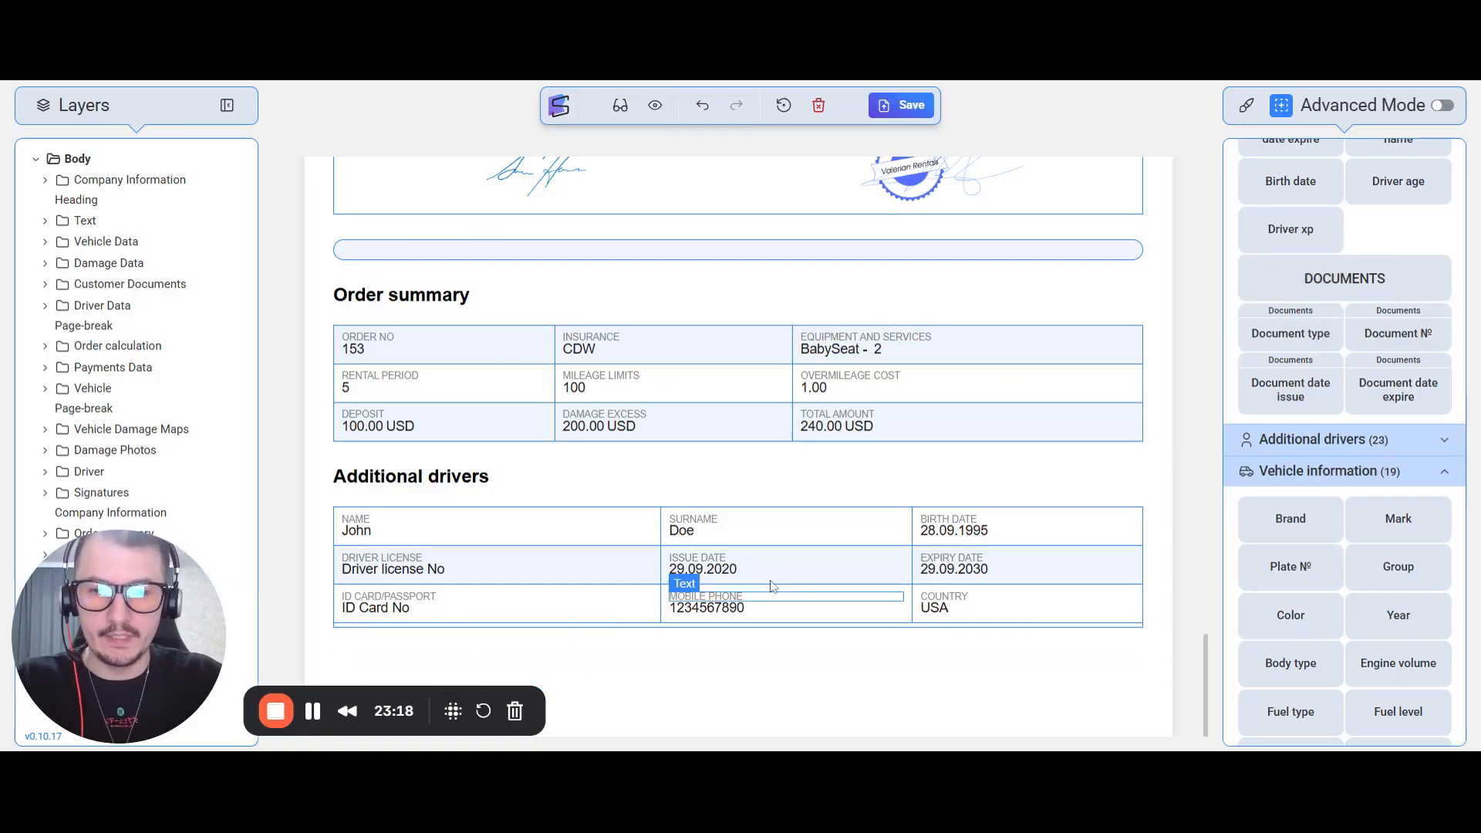
Add a Documents block below the Additional drivers table and place the Document type field inside it
scroll(1293, 289, down, 3)
scroll(1290, 328, up, 3)
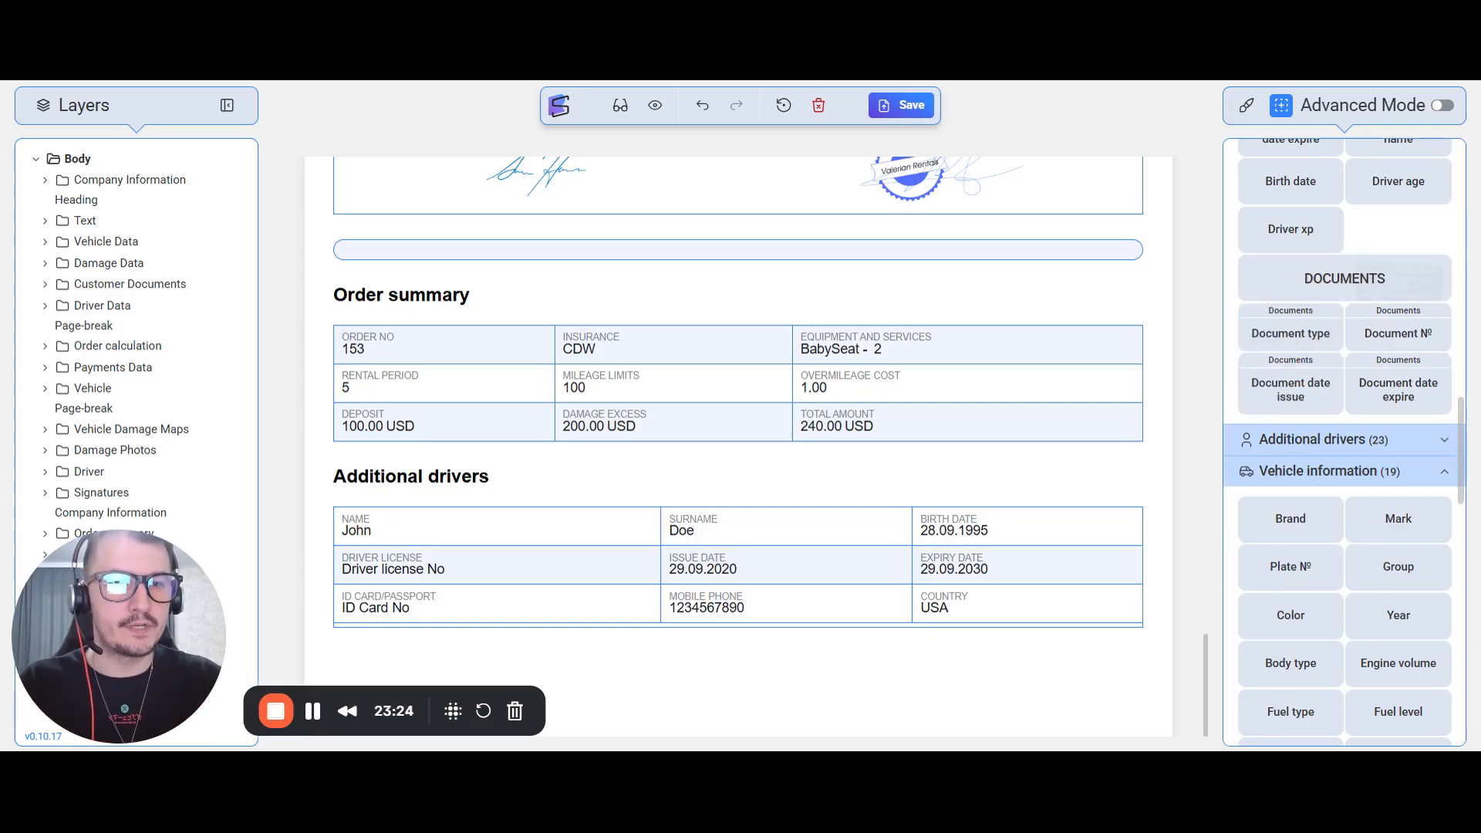
drag(1342, 285, 733, 656)
scroll(1319, 440, down, 3)
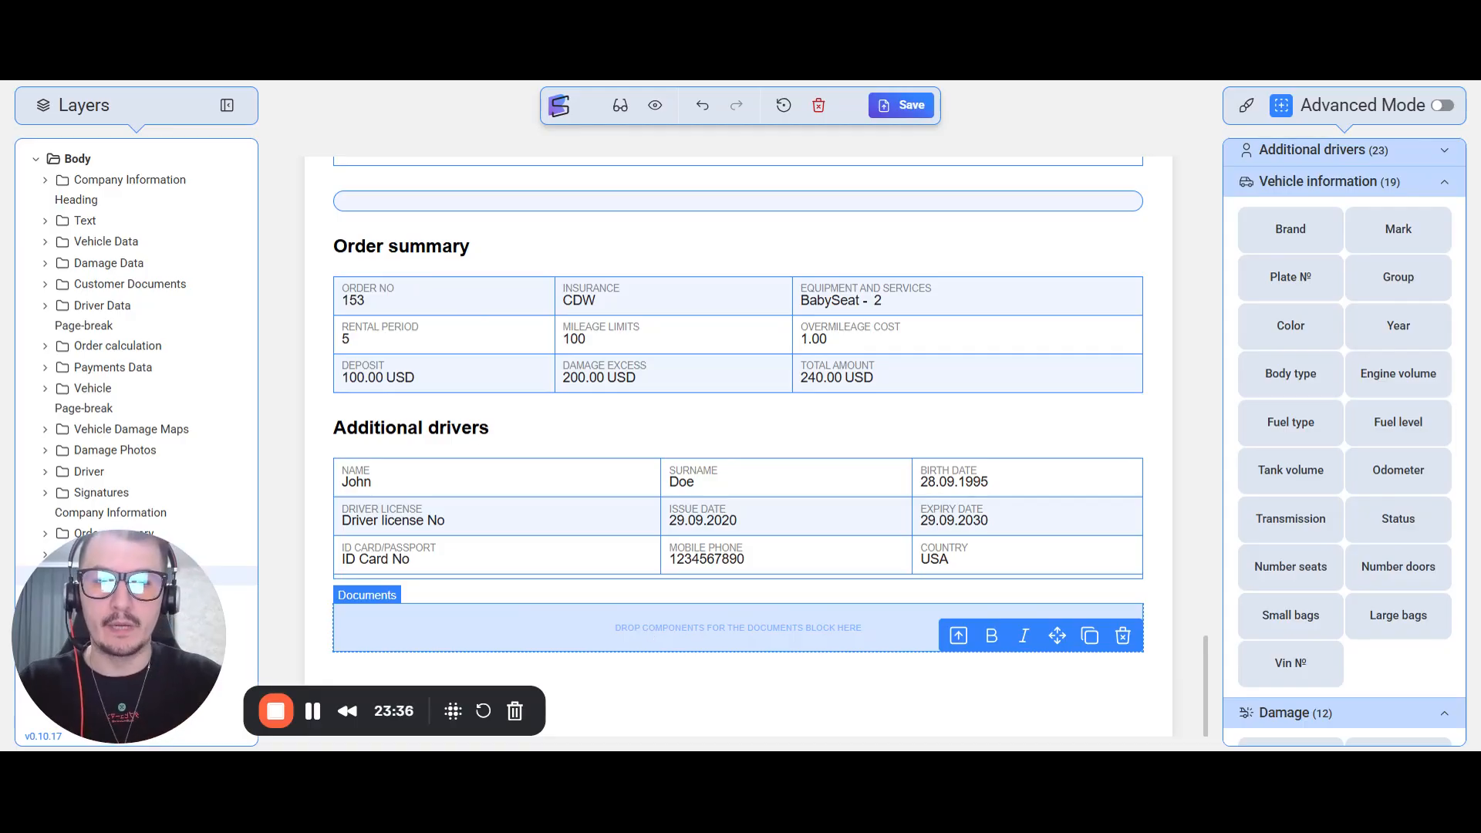
click(1331, 182)
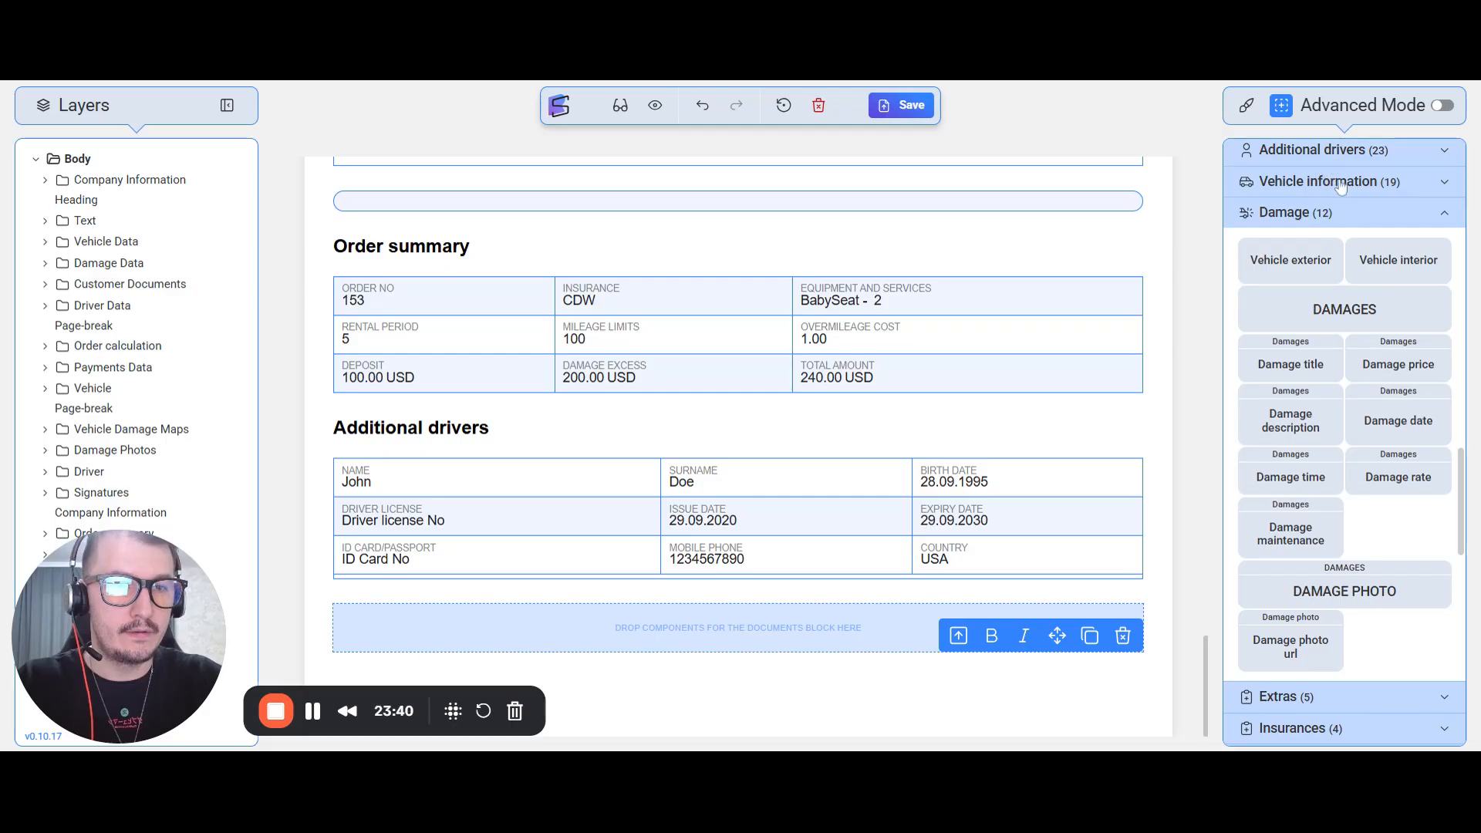
scroll(1341, 188, up, 3)
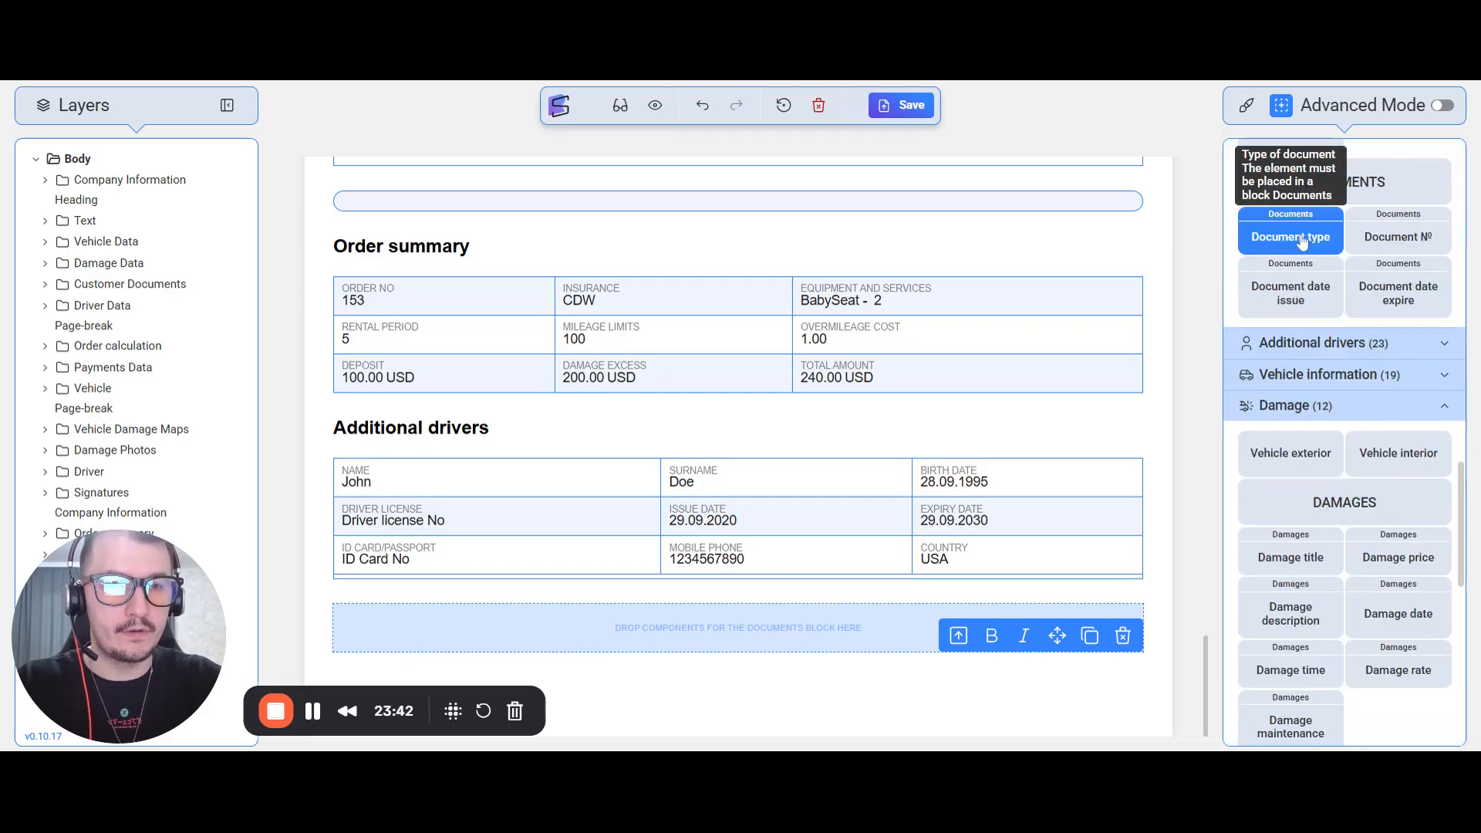
drag(1302, 242, 760, 622)
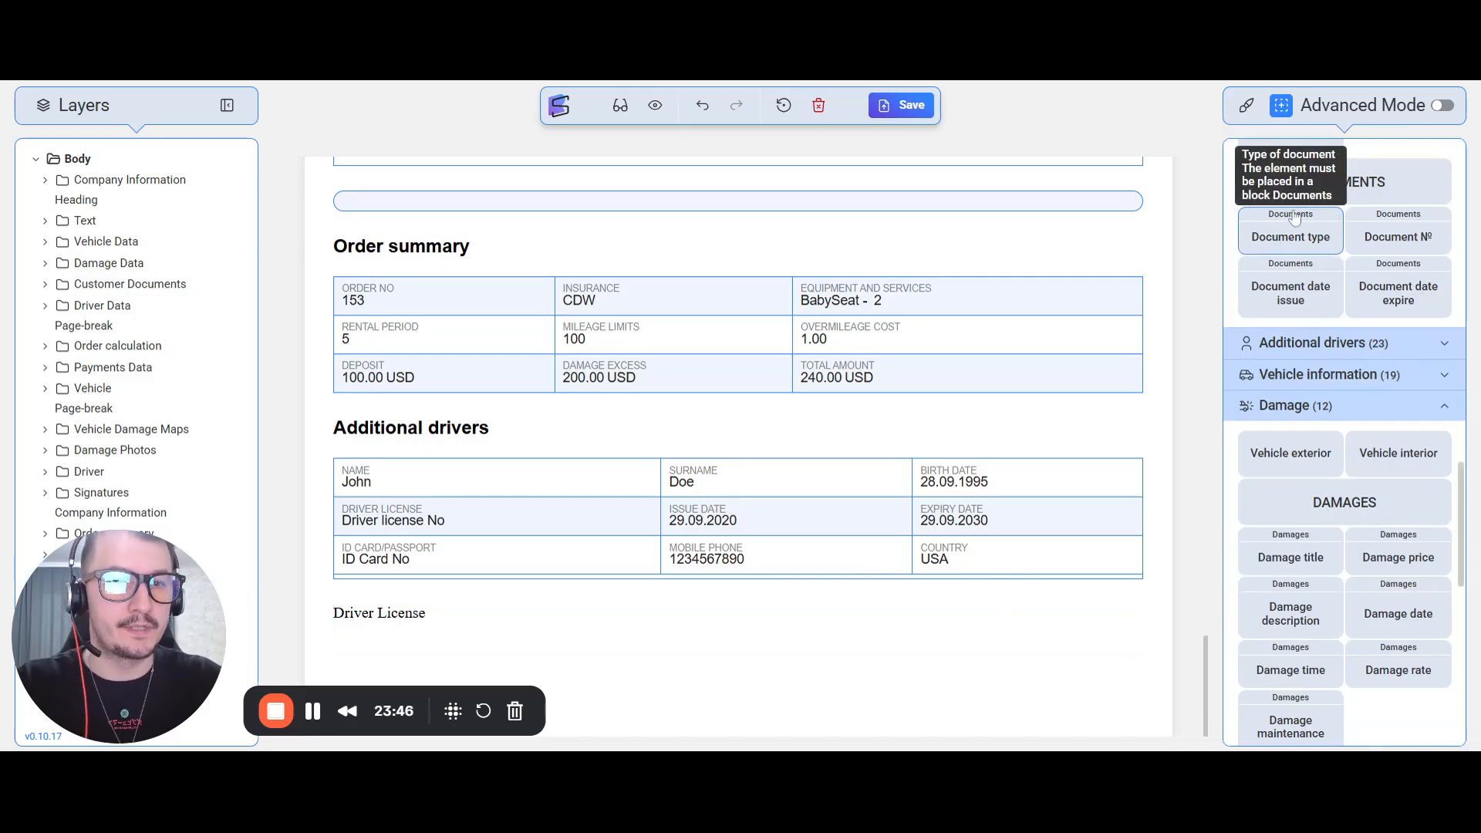
click(486, 637)
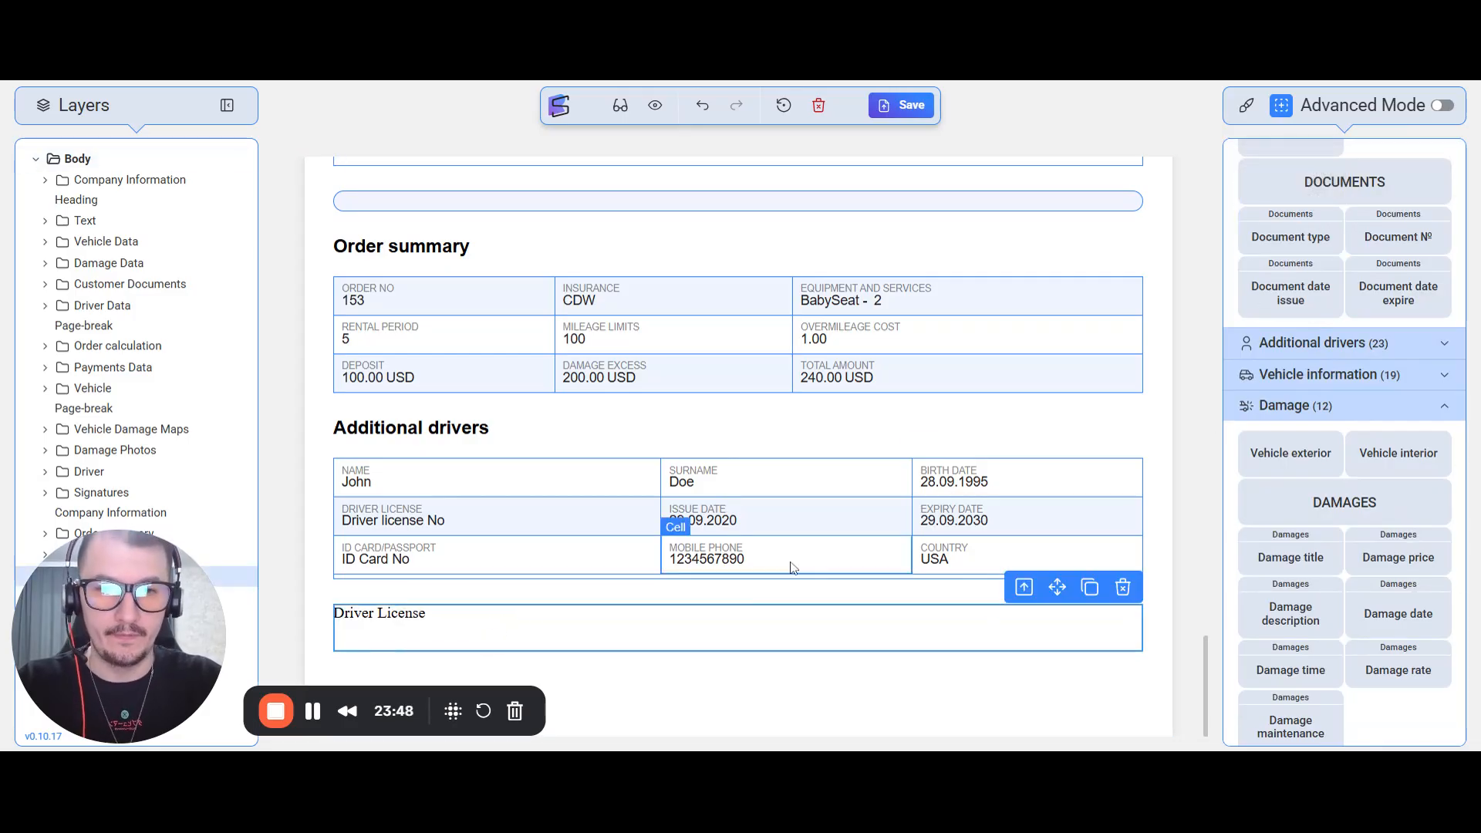
Try to place the Damage title and Damage date fields below the Documents block without a Damages block
scroll(1322, 515, down, 3)
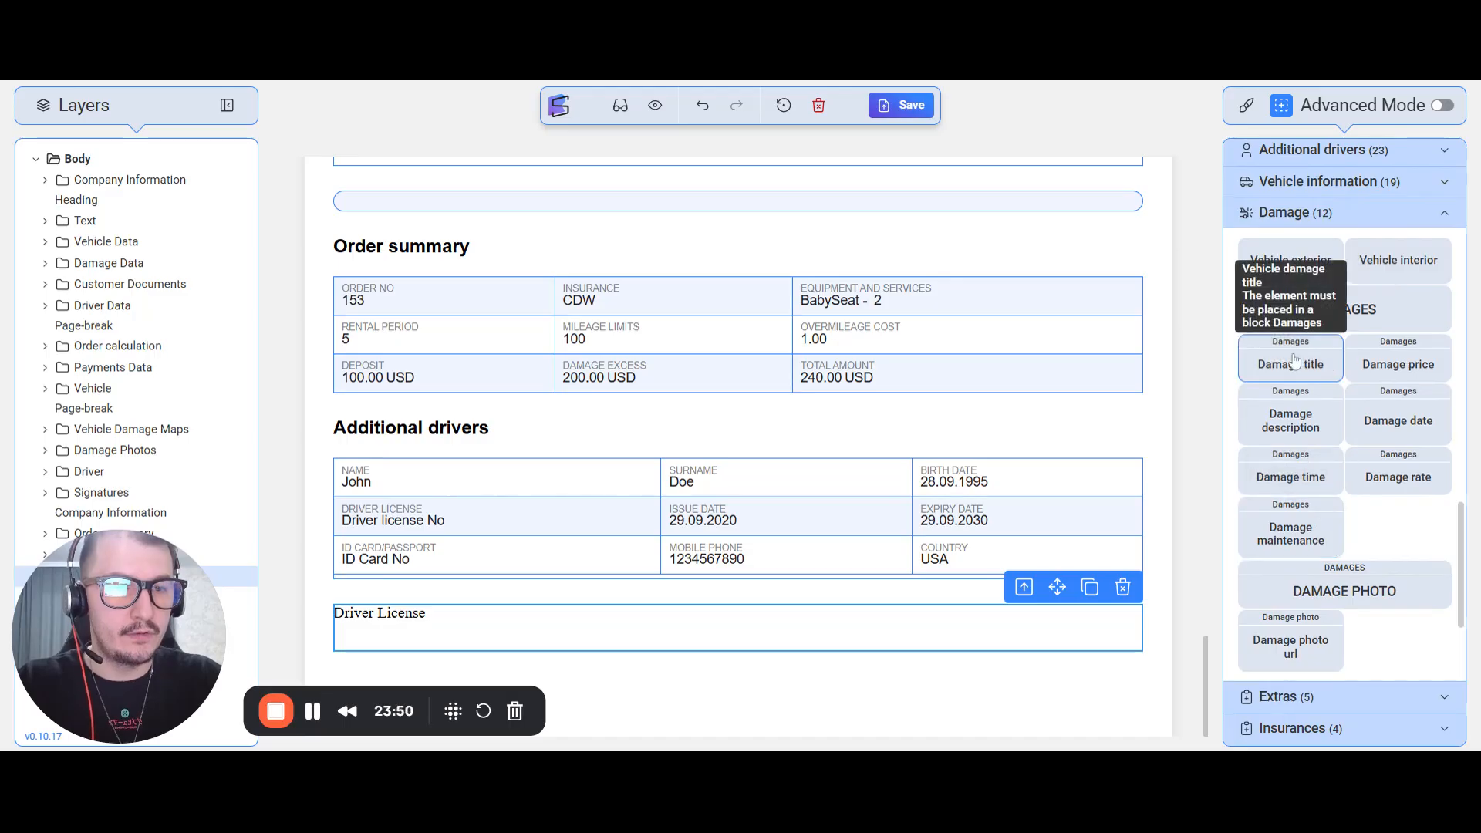
drag(1293, 363, 685, 655)
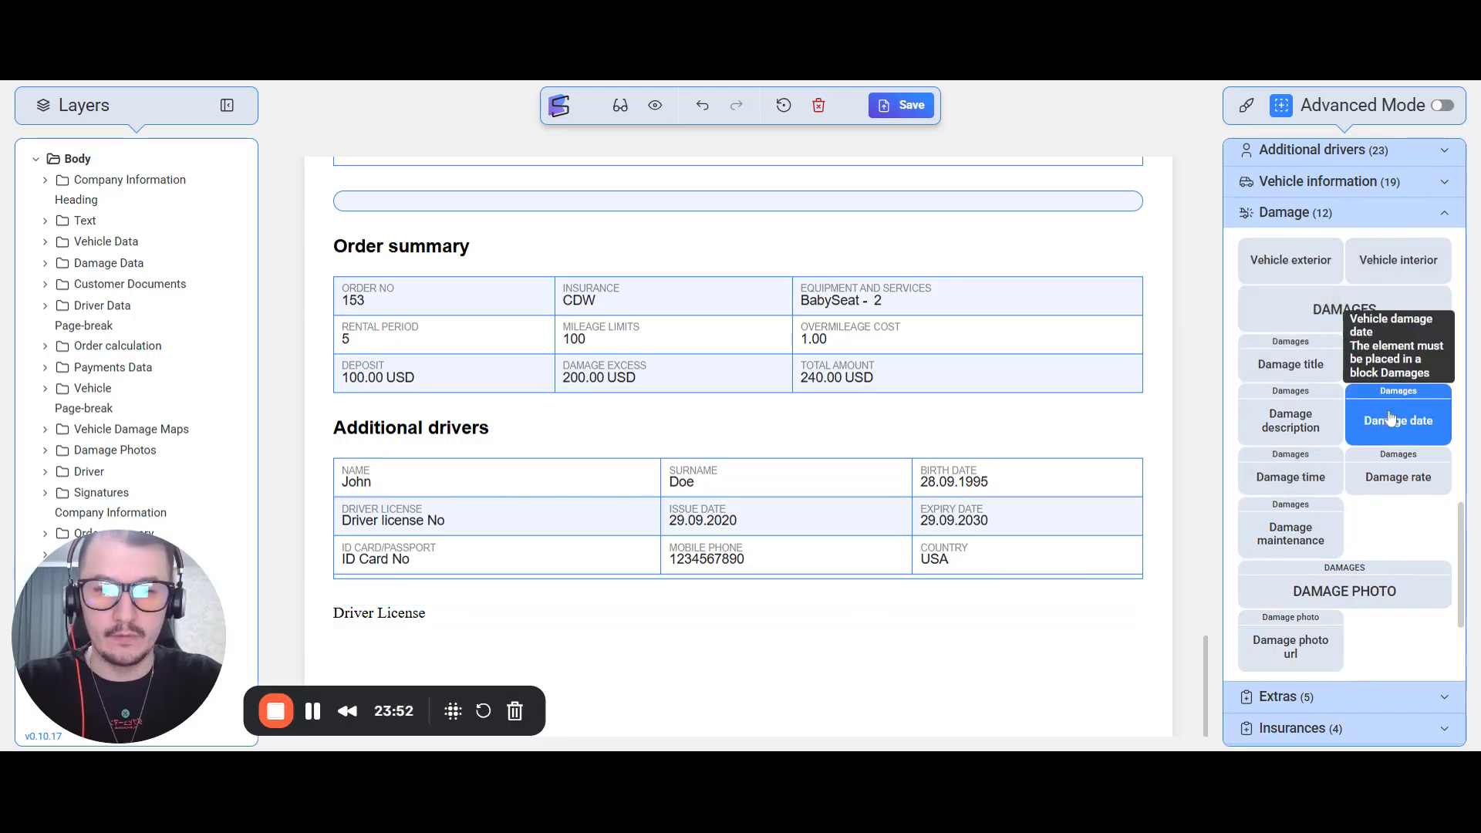
drag(1288, 489, 654, 665)
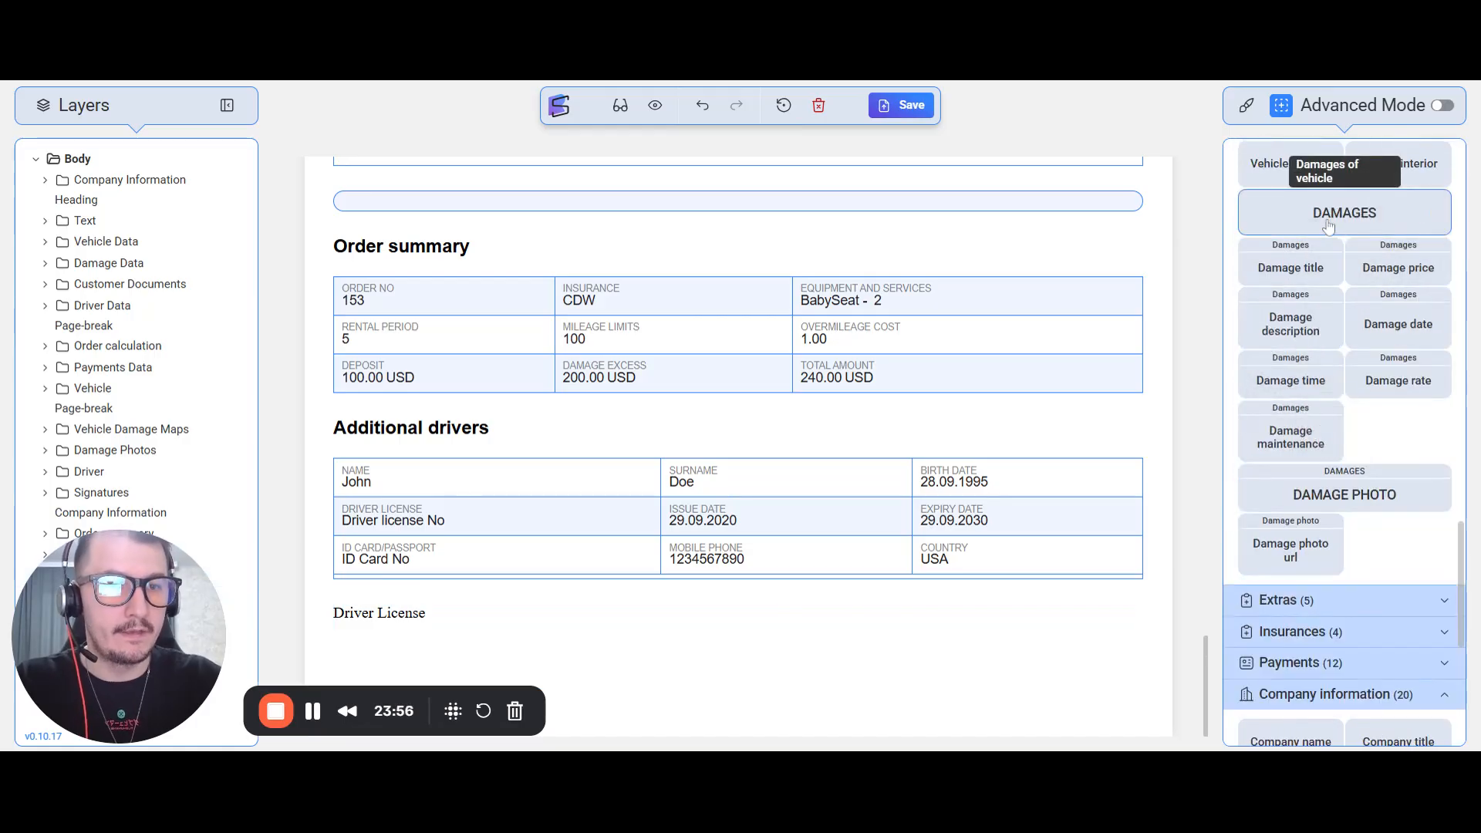
Add a Damages block at the end of the agreement and place the Damage title, Damage date and Damage maintenance fields in it
drag(1345, 213, 733, 679)
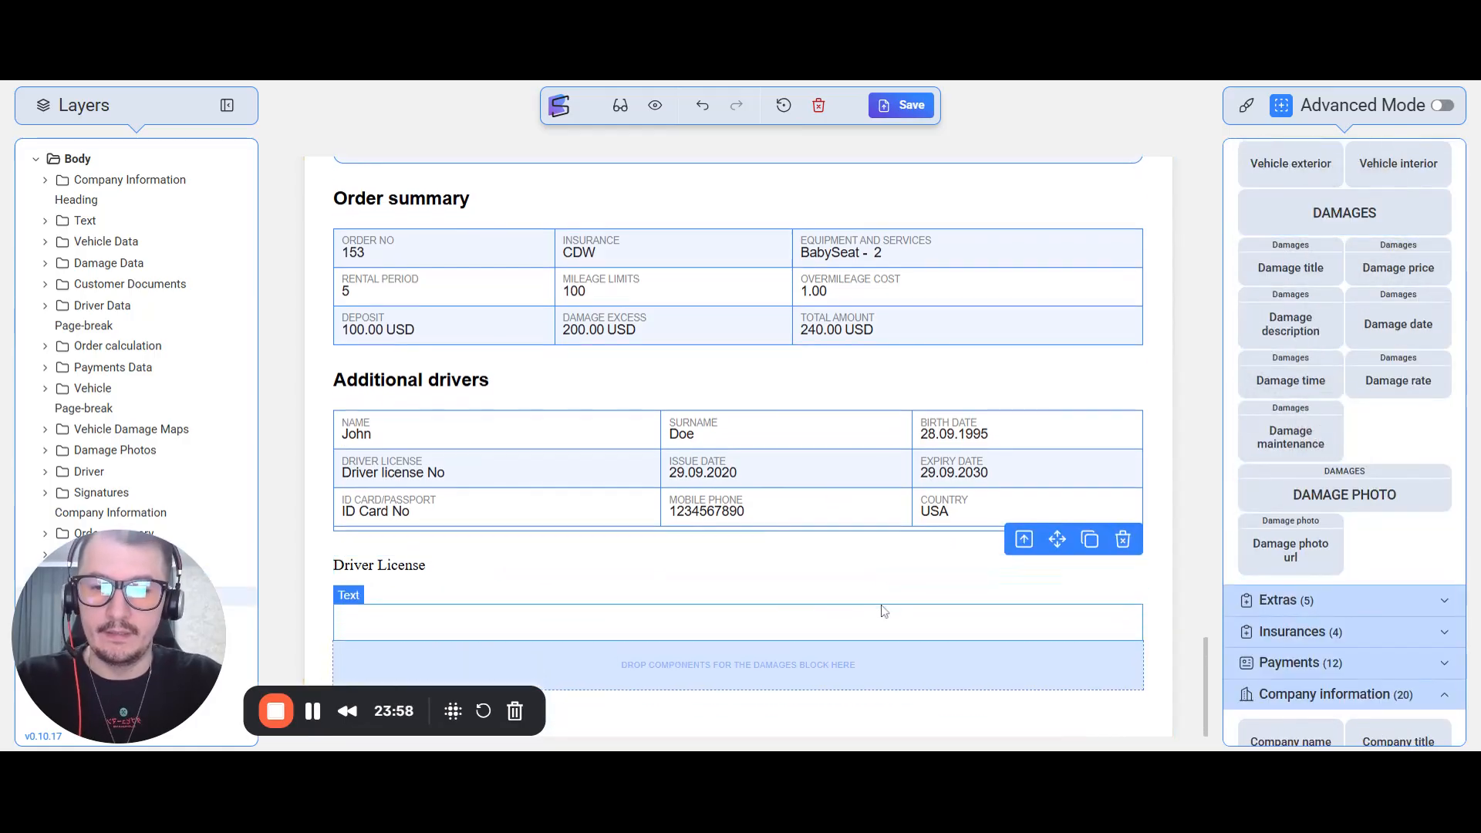
drag(1290, 267, 744, 671)
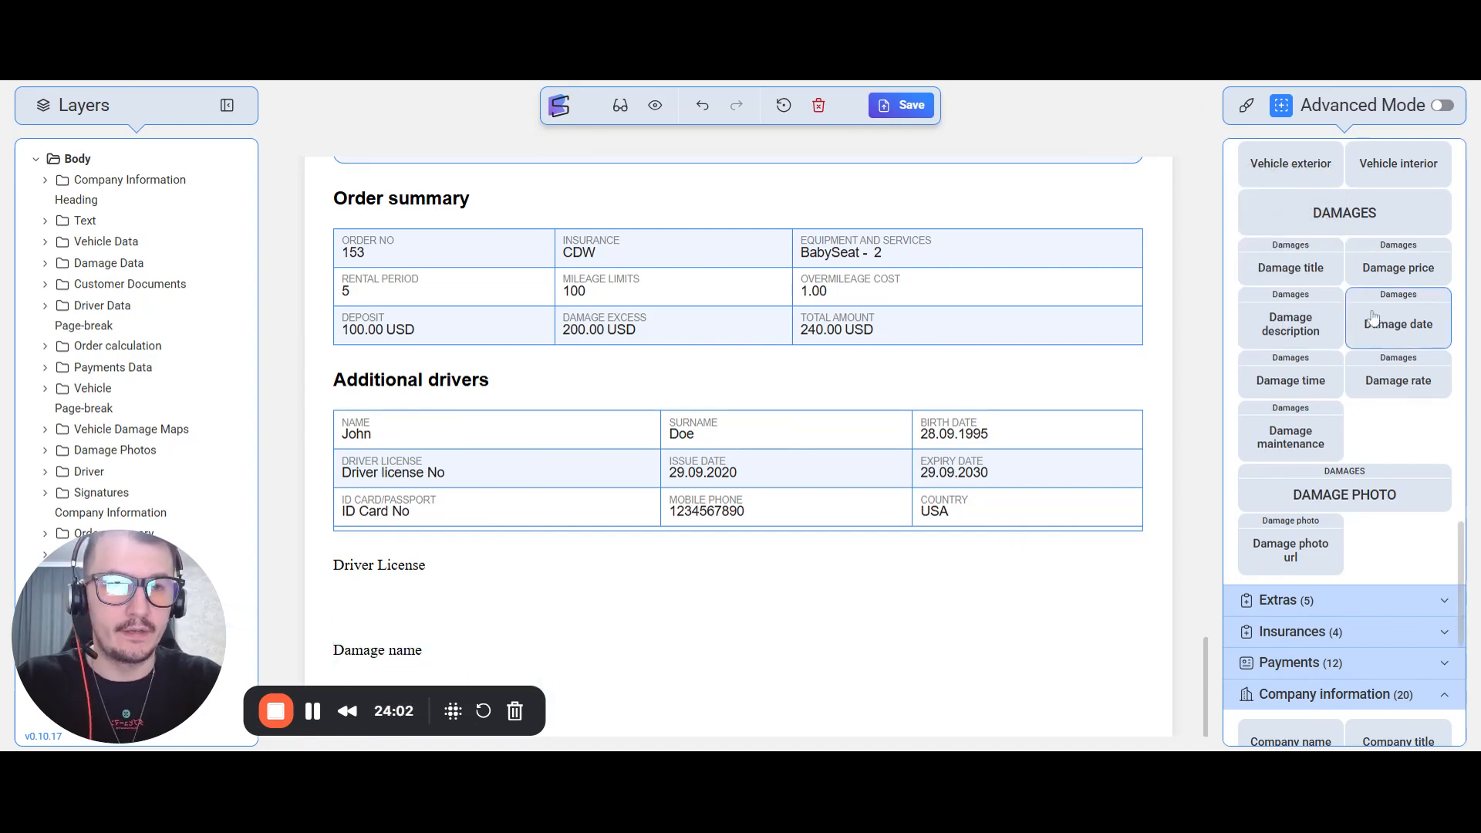
drag(1391, 338, 418, 652)
click(1392, 339)
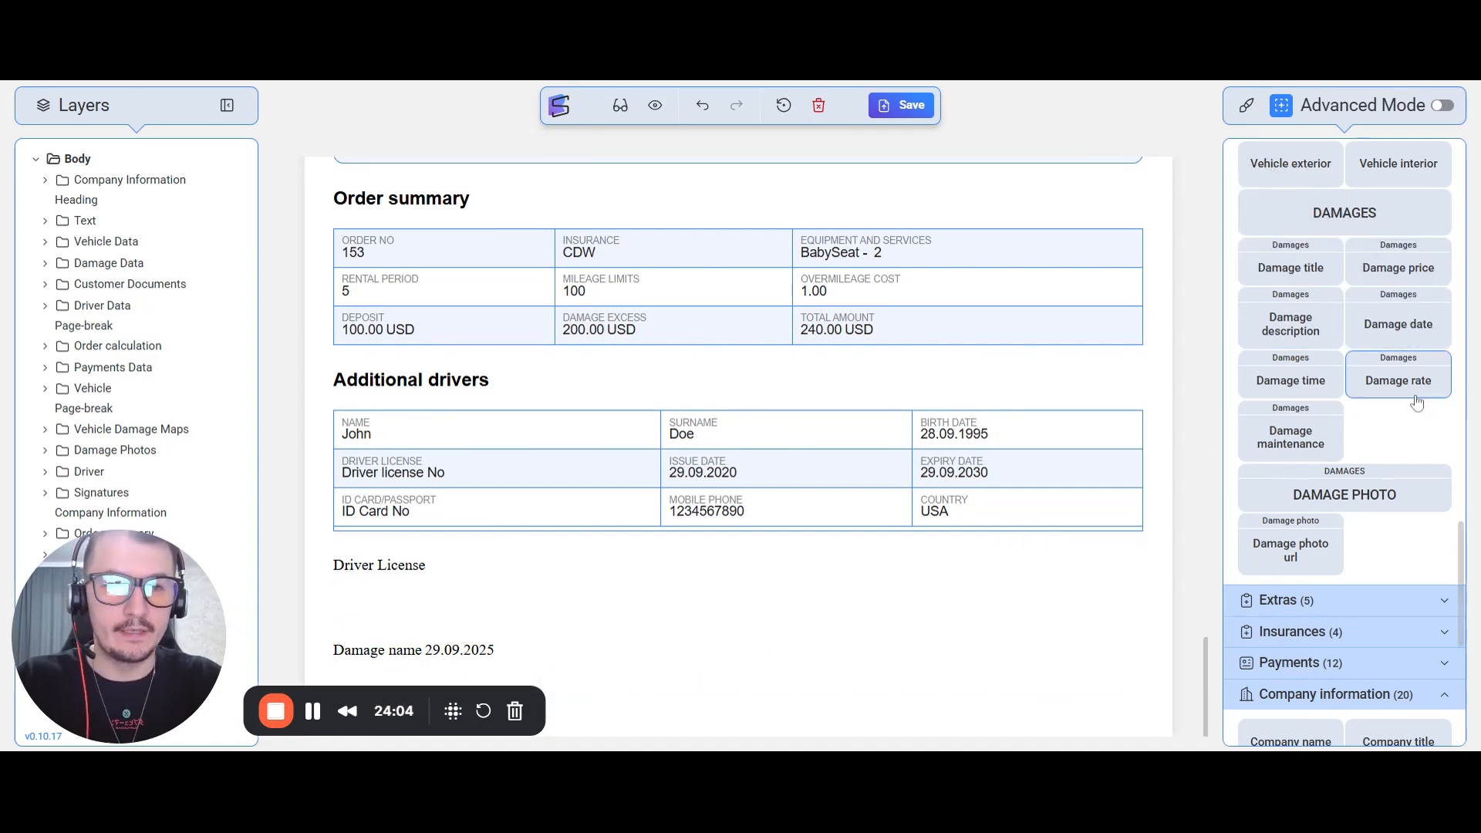
drag(1294, 446, 510, 656)
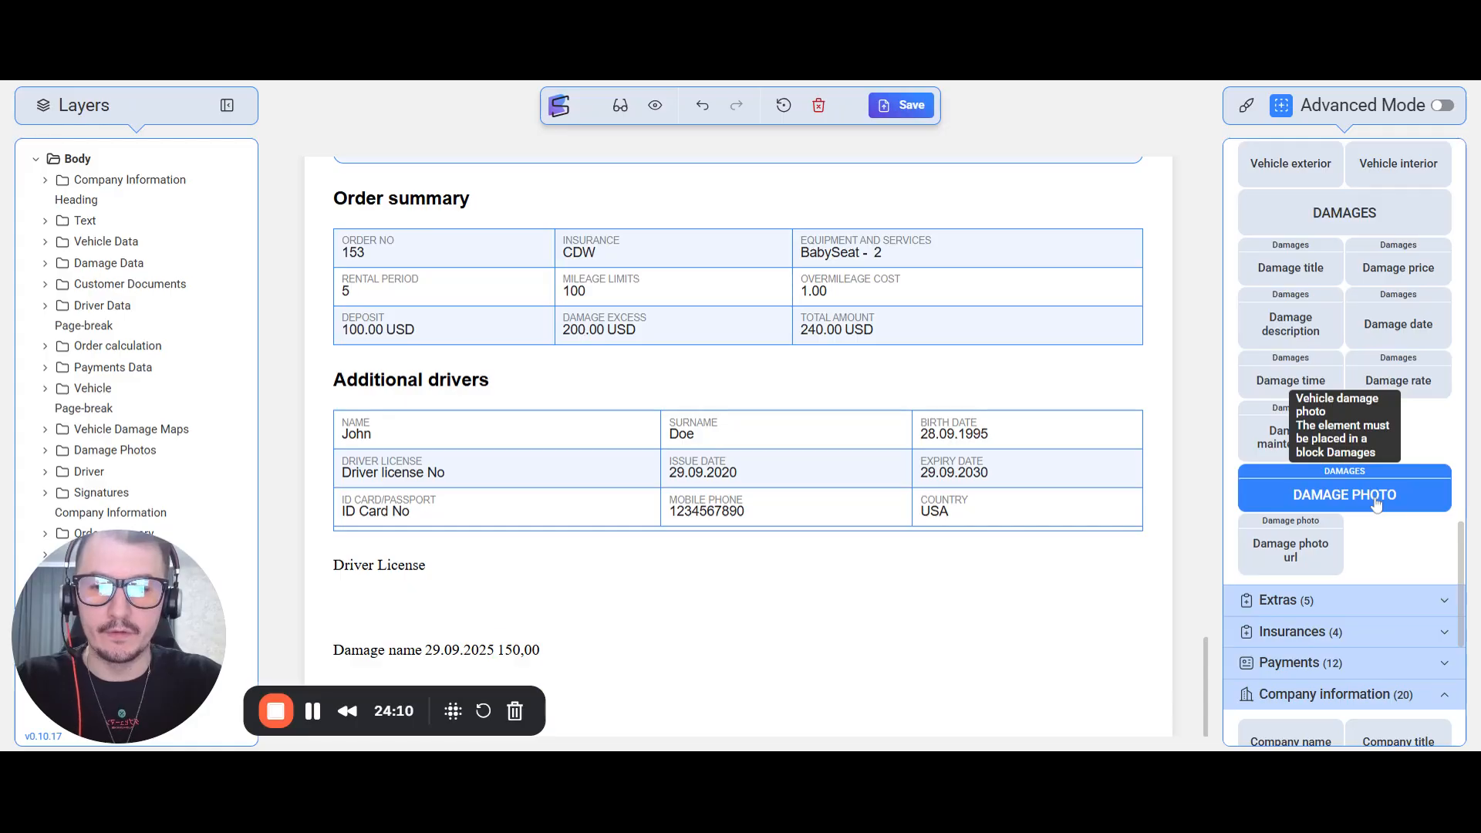
Nest a Damage photo block in the Damages block, place the Damage photo url element in it and select the resulting image
drag(1377, 503, 533, 656)
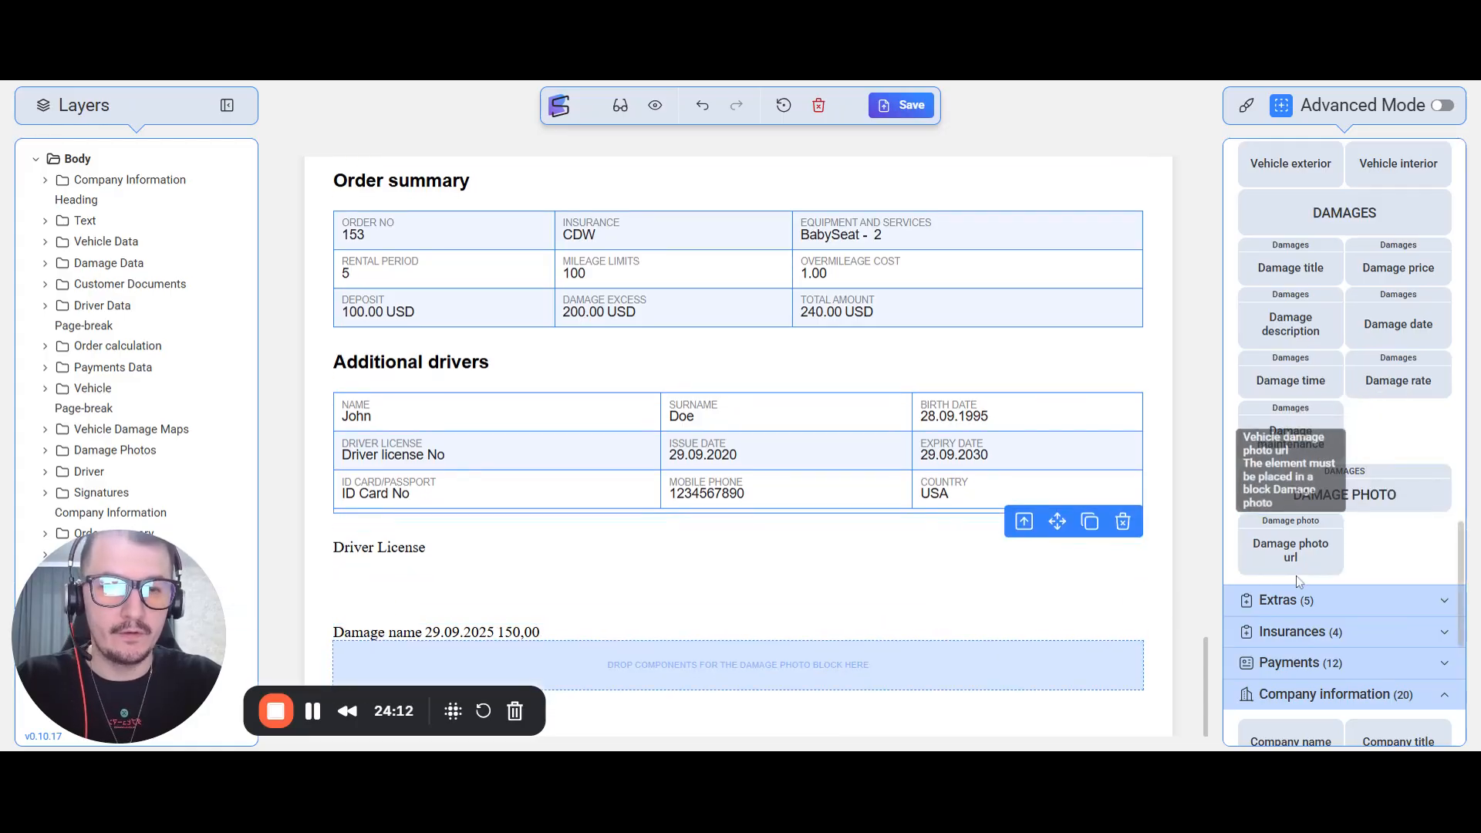
drag(1296, 575, 737, 668)
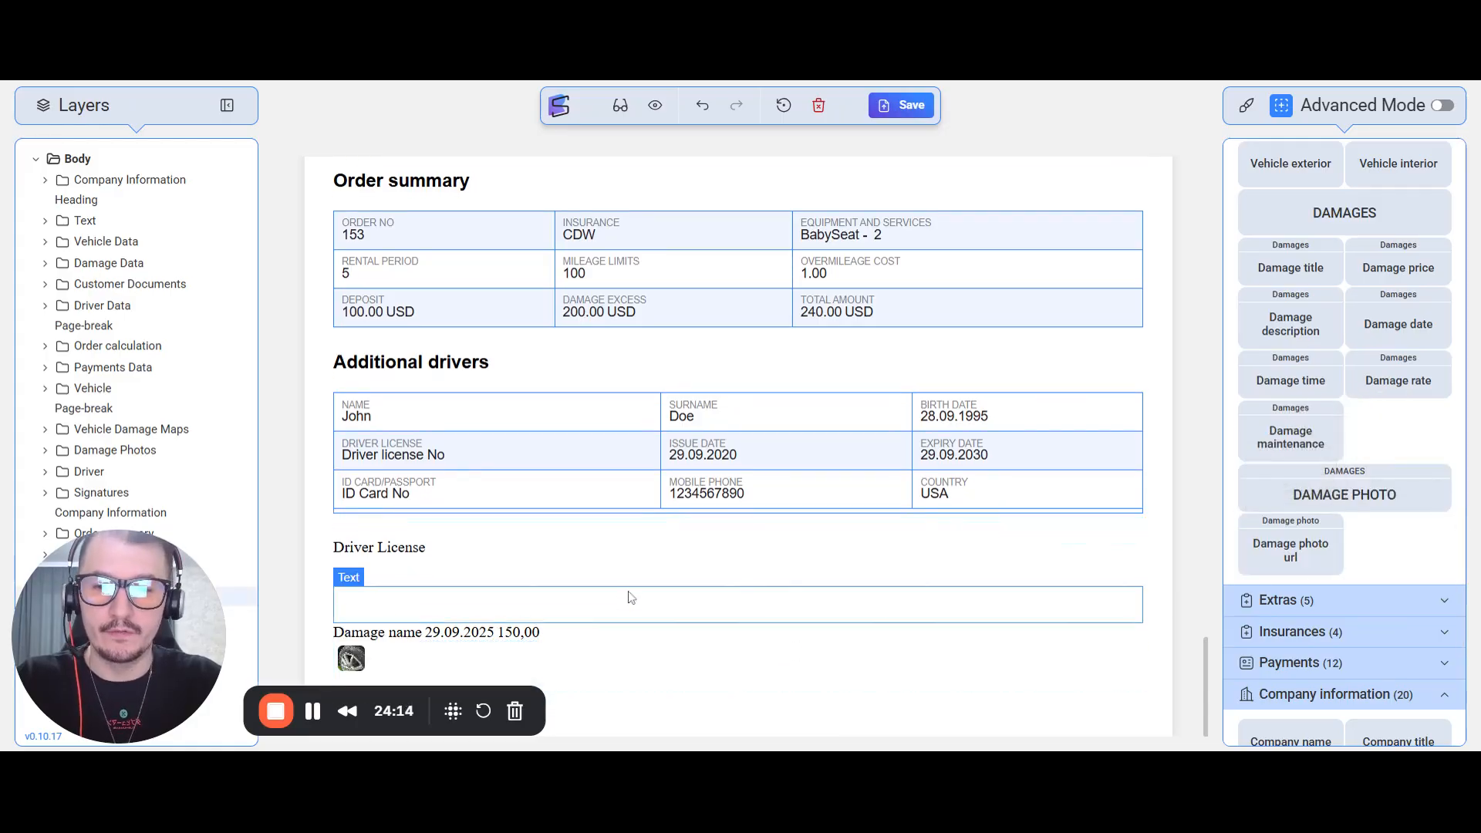
click(351, 658)
click(351, 659)
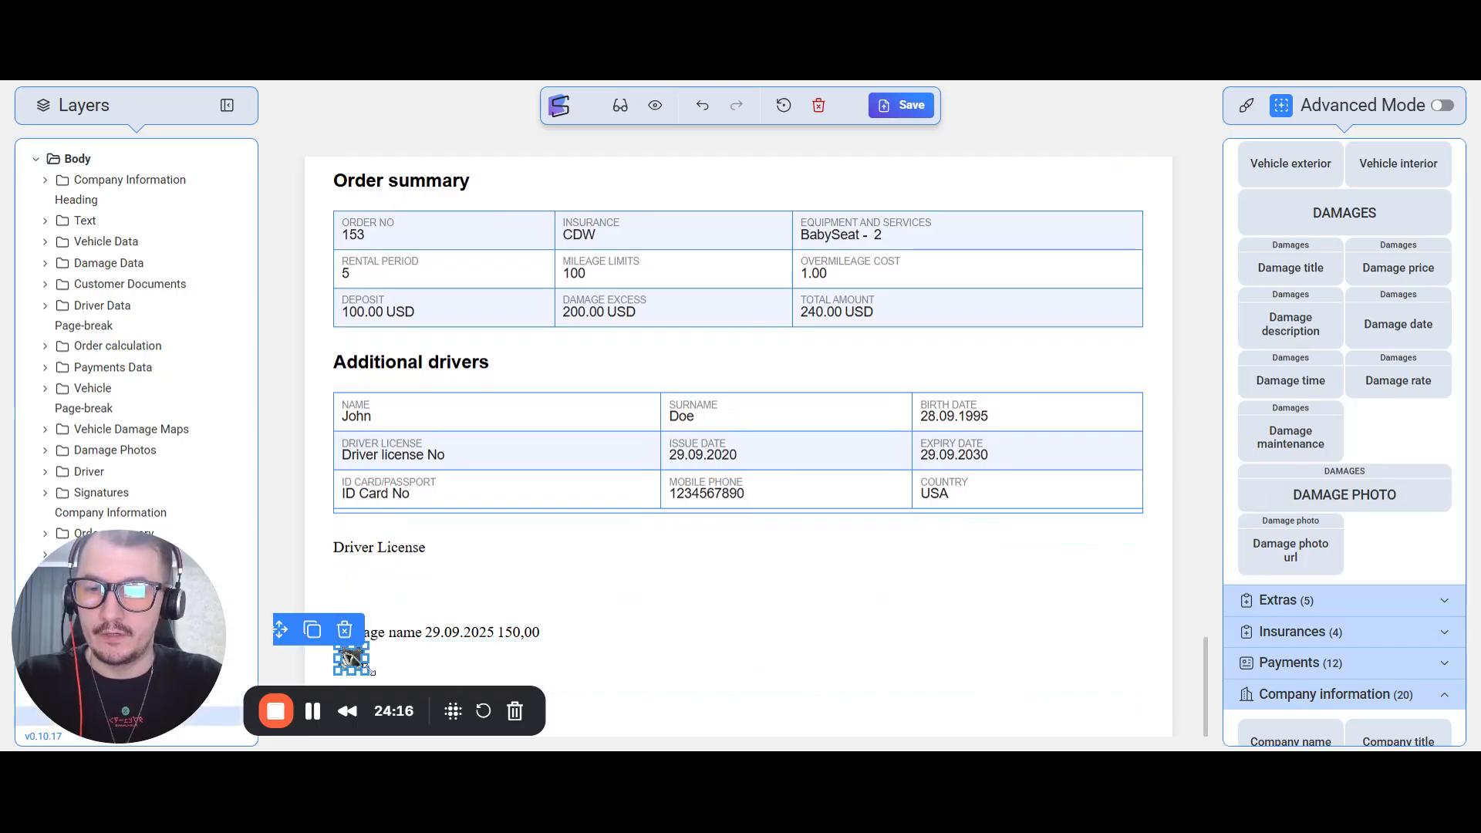
Enlarge the damage photo at the end of the agreement to about 219 by 161
drag(372, 673, 473, 730)
scroll(764, 503, down, 1)
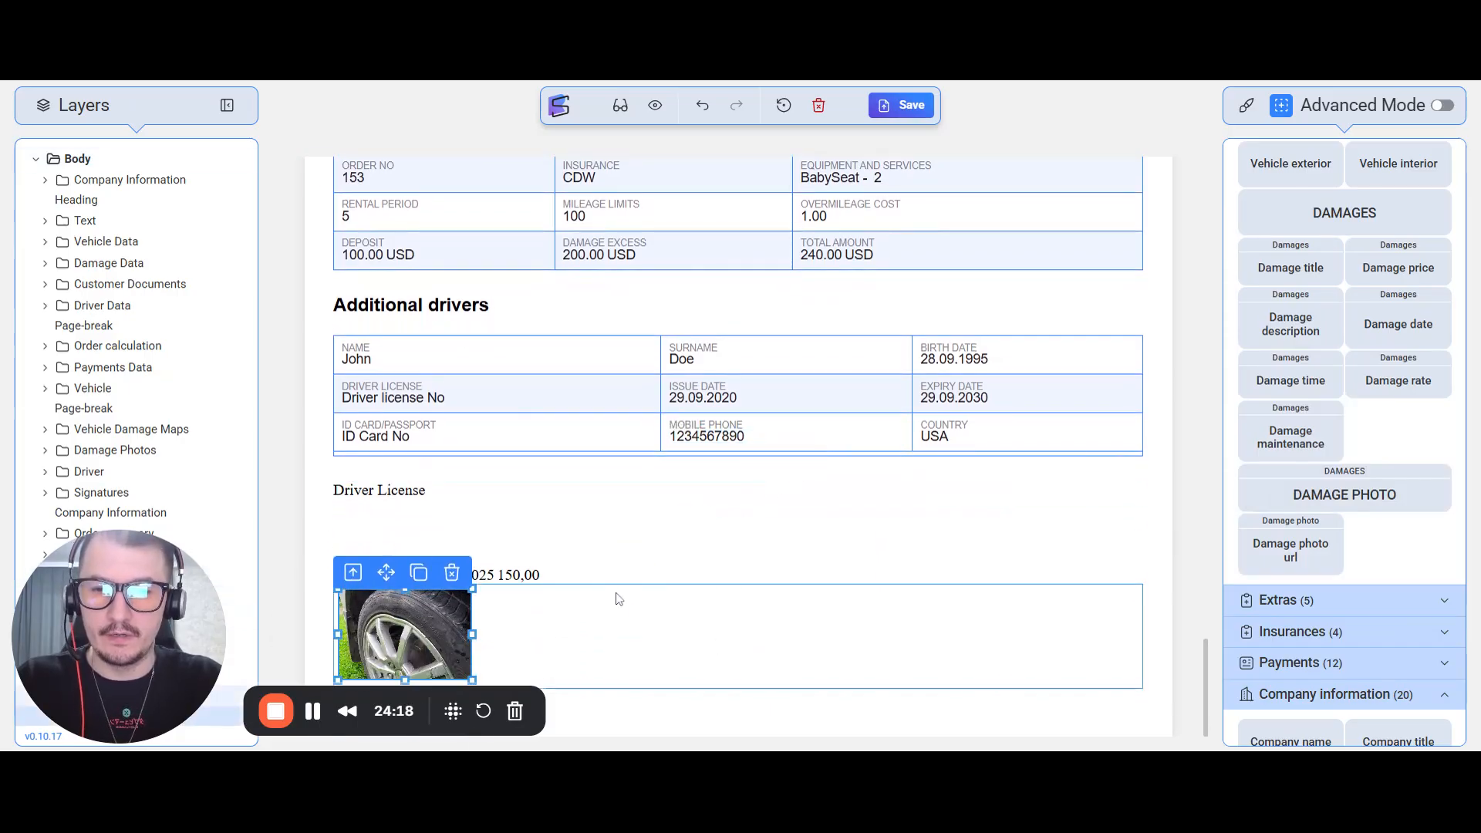
drag(472, 588, 526, 586)
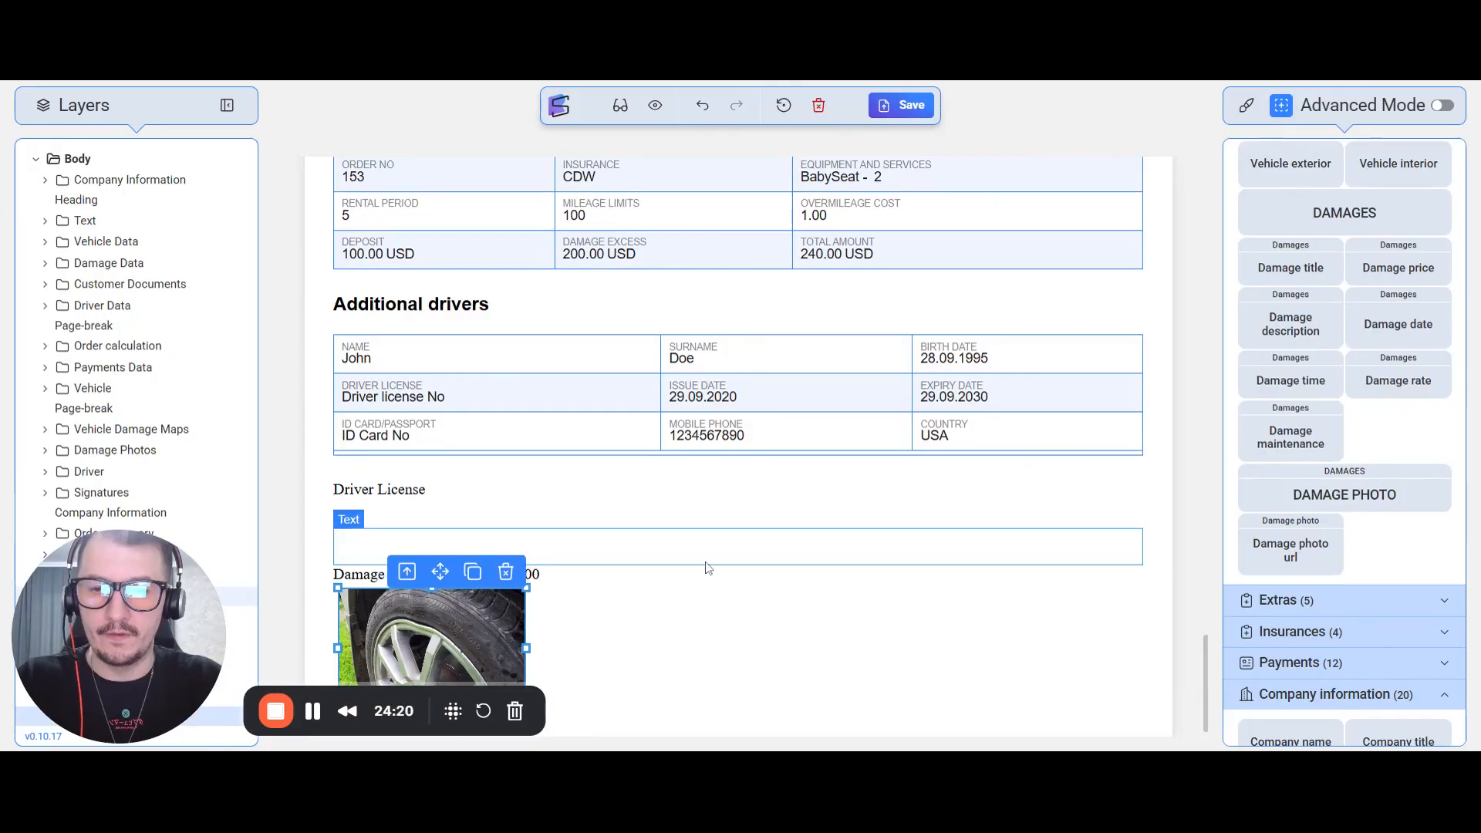
scroll(708, 569, down, 1)
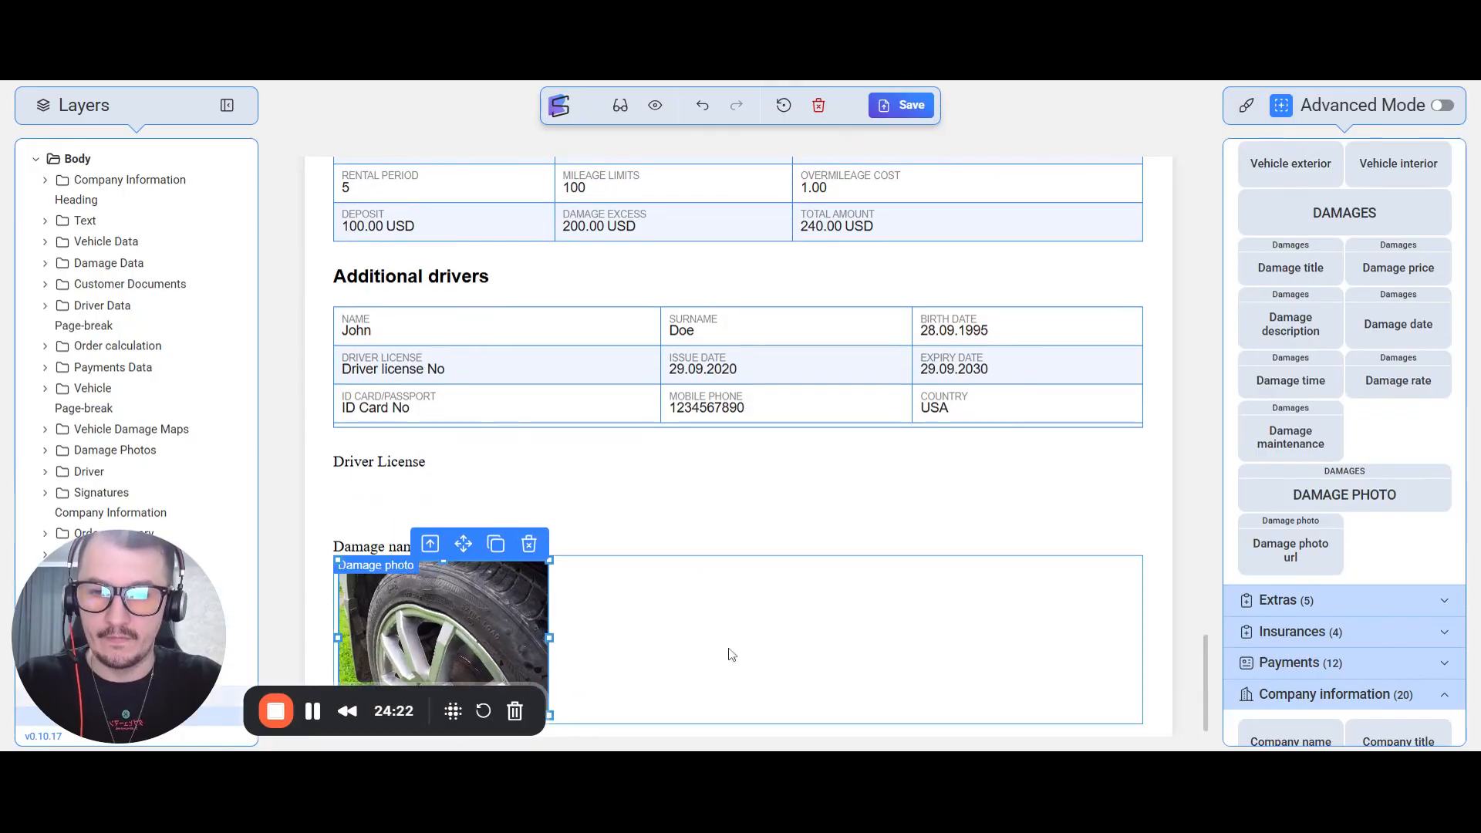
scroll(731, 654, down, 1)
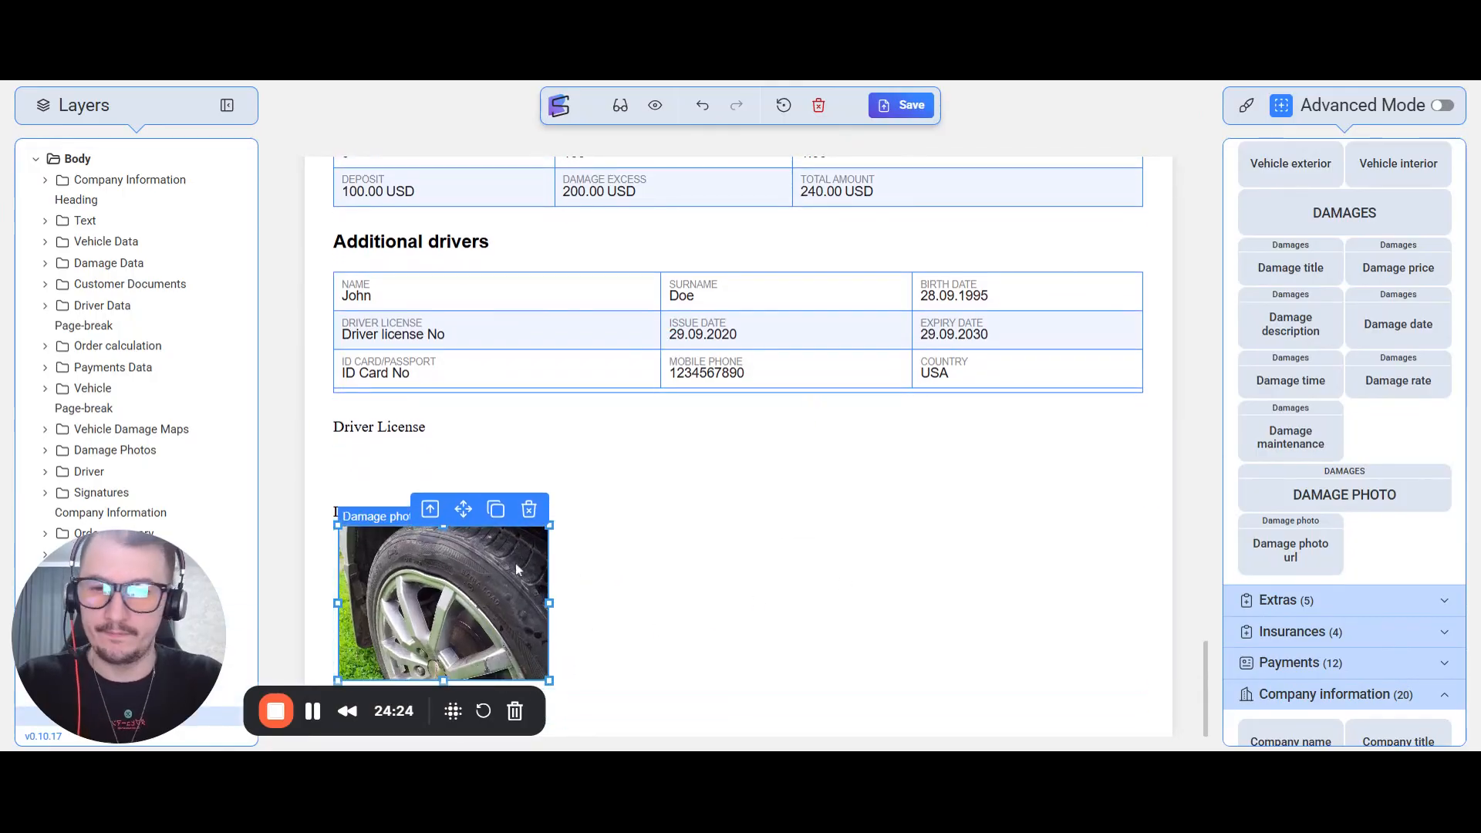
Review the fields available in the Extras, Insurances, Payments and Company information categories
scroll(1171, 415, up, 5)
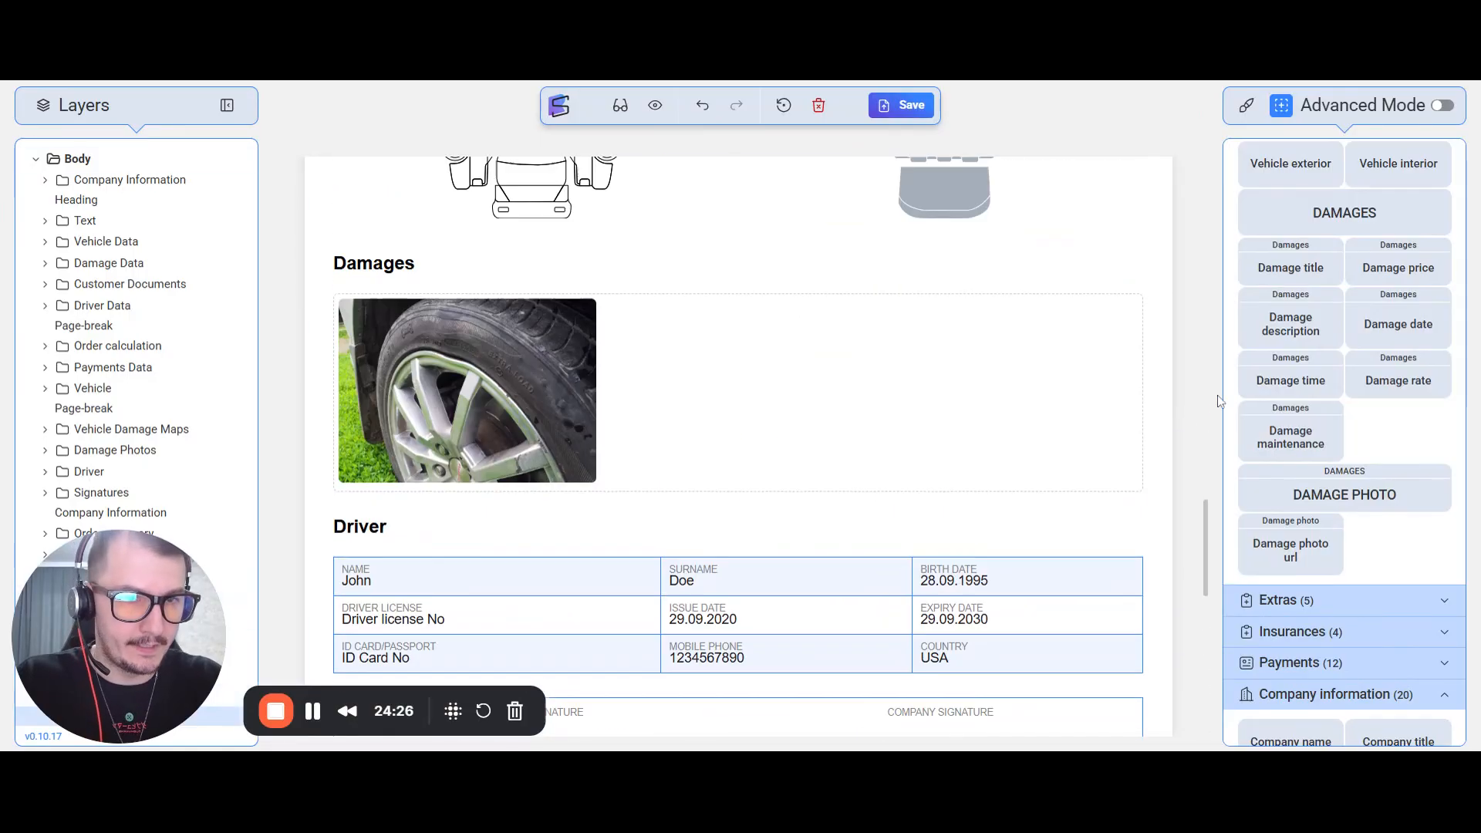
scroll(1312, 362, up, 10)
click(1360, 266)
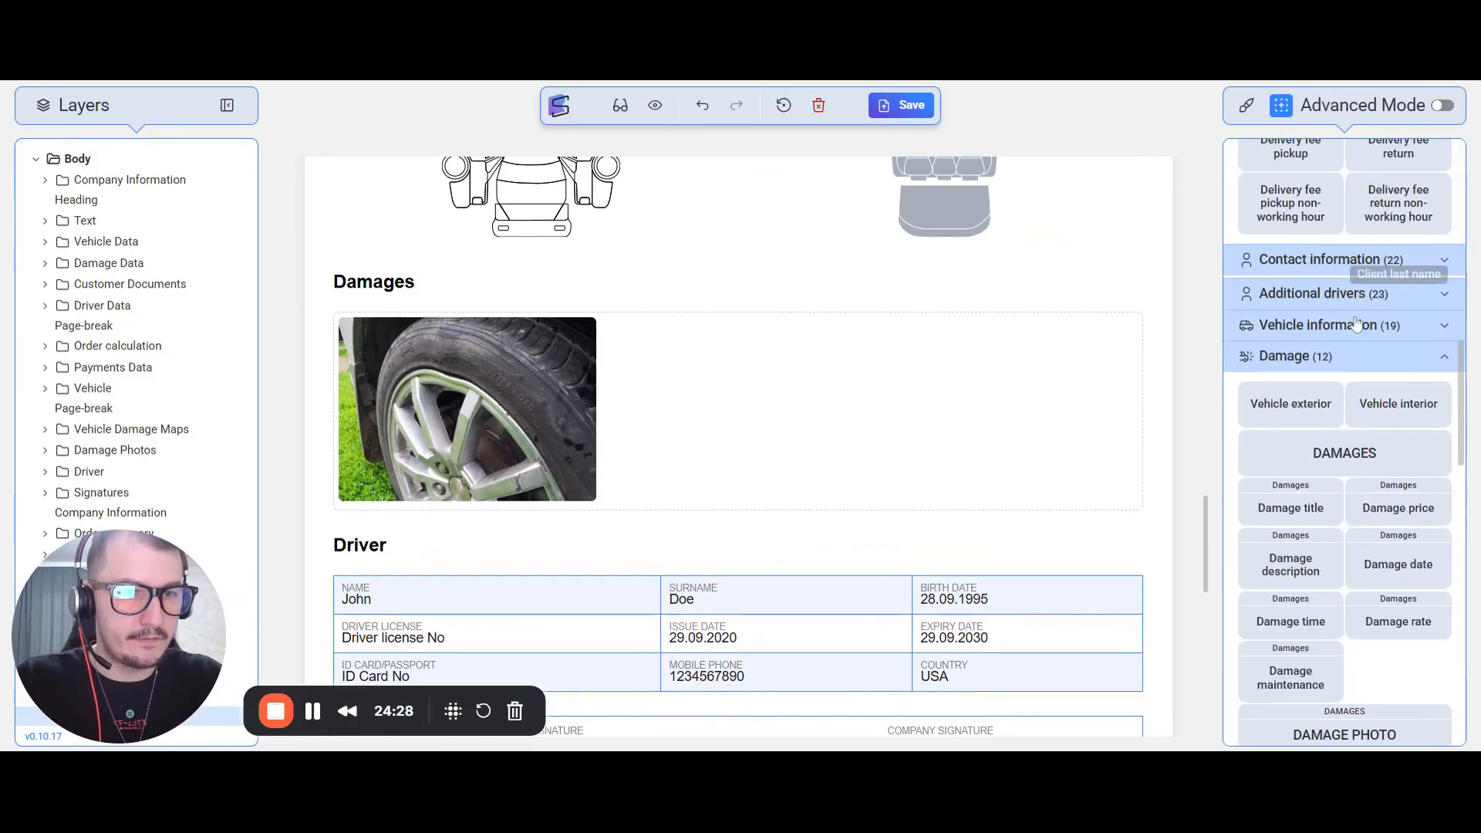
click(1356, 355)
click(1392, 386)
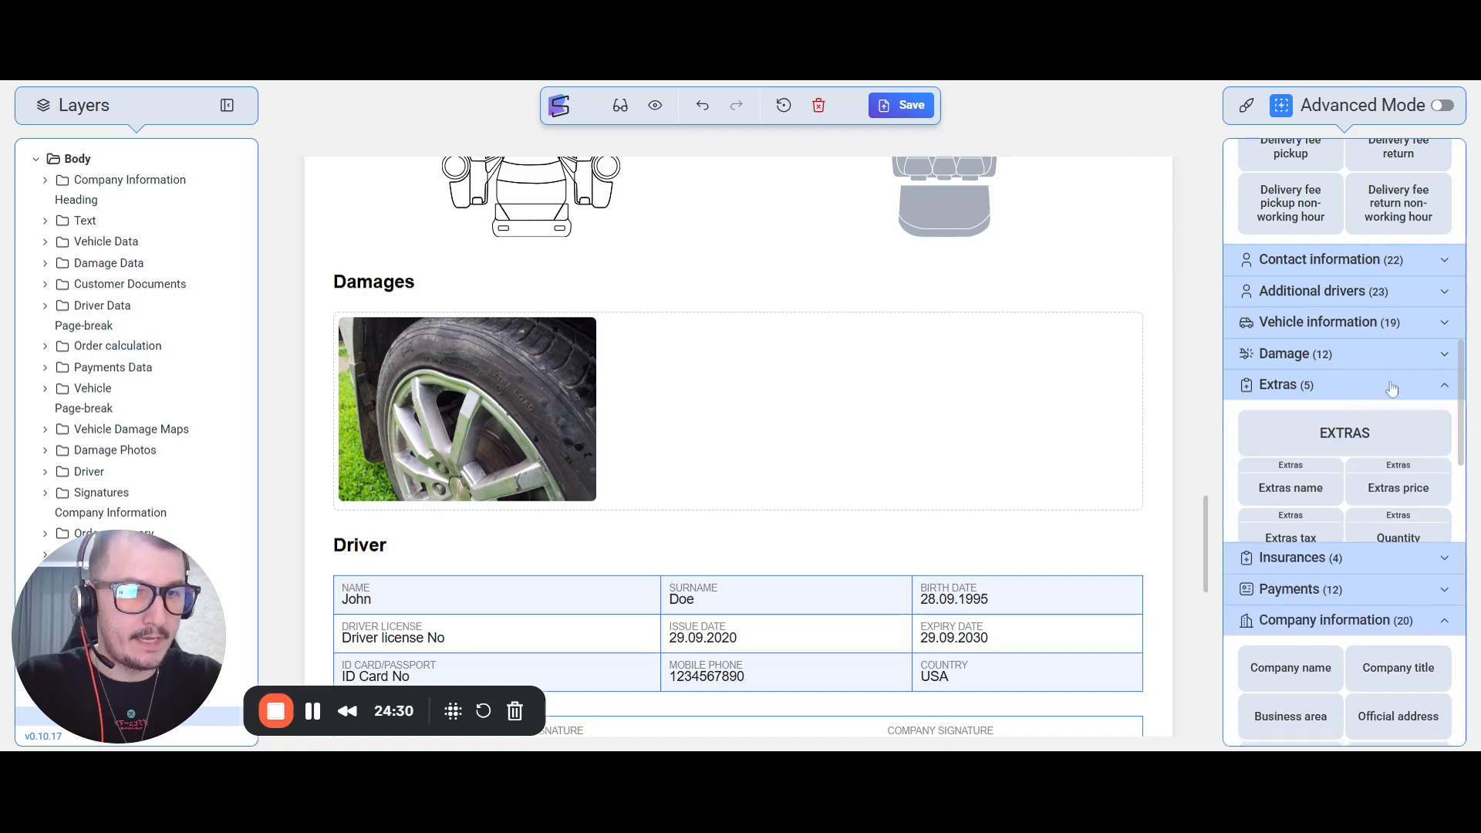
scroll(1335, 510, down, 1)
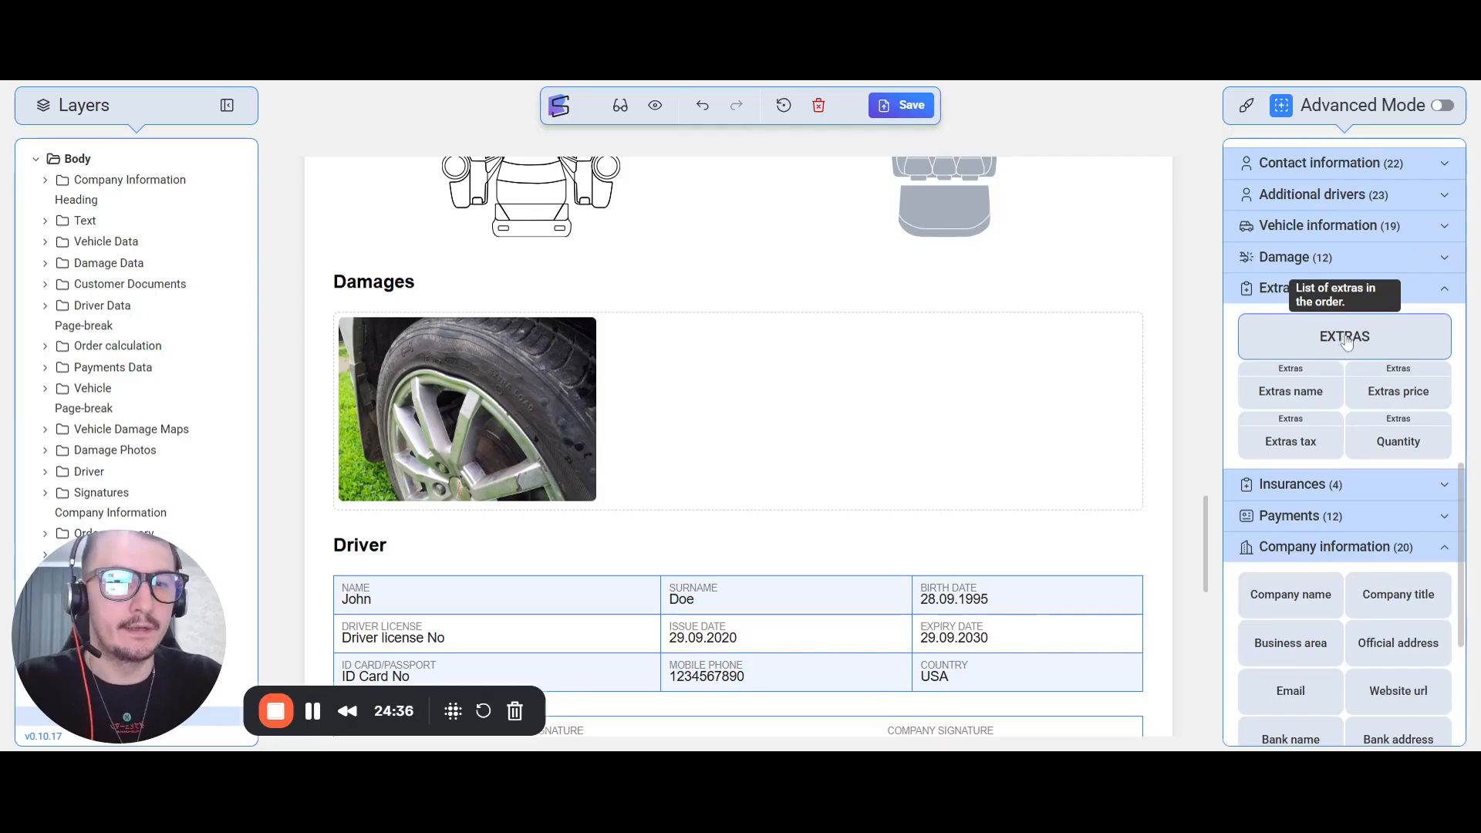
click(1304, 485)
scroll(1400, 354, down, 2)
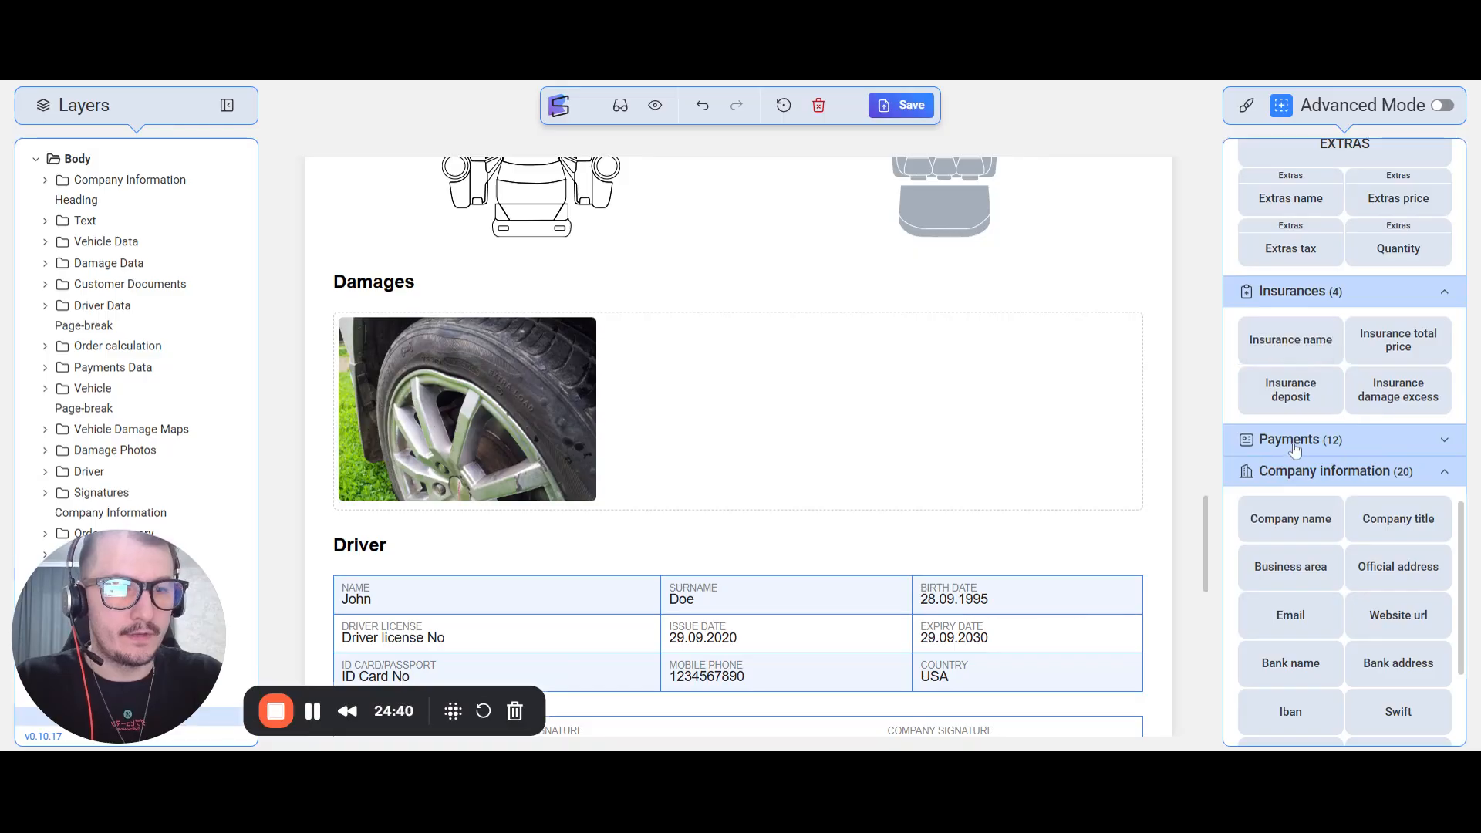
click(1334, 441)
scroll(1333, 441, down, 4)
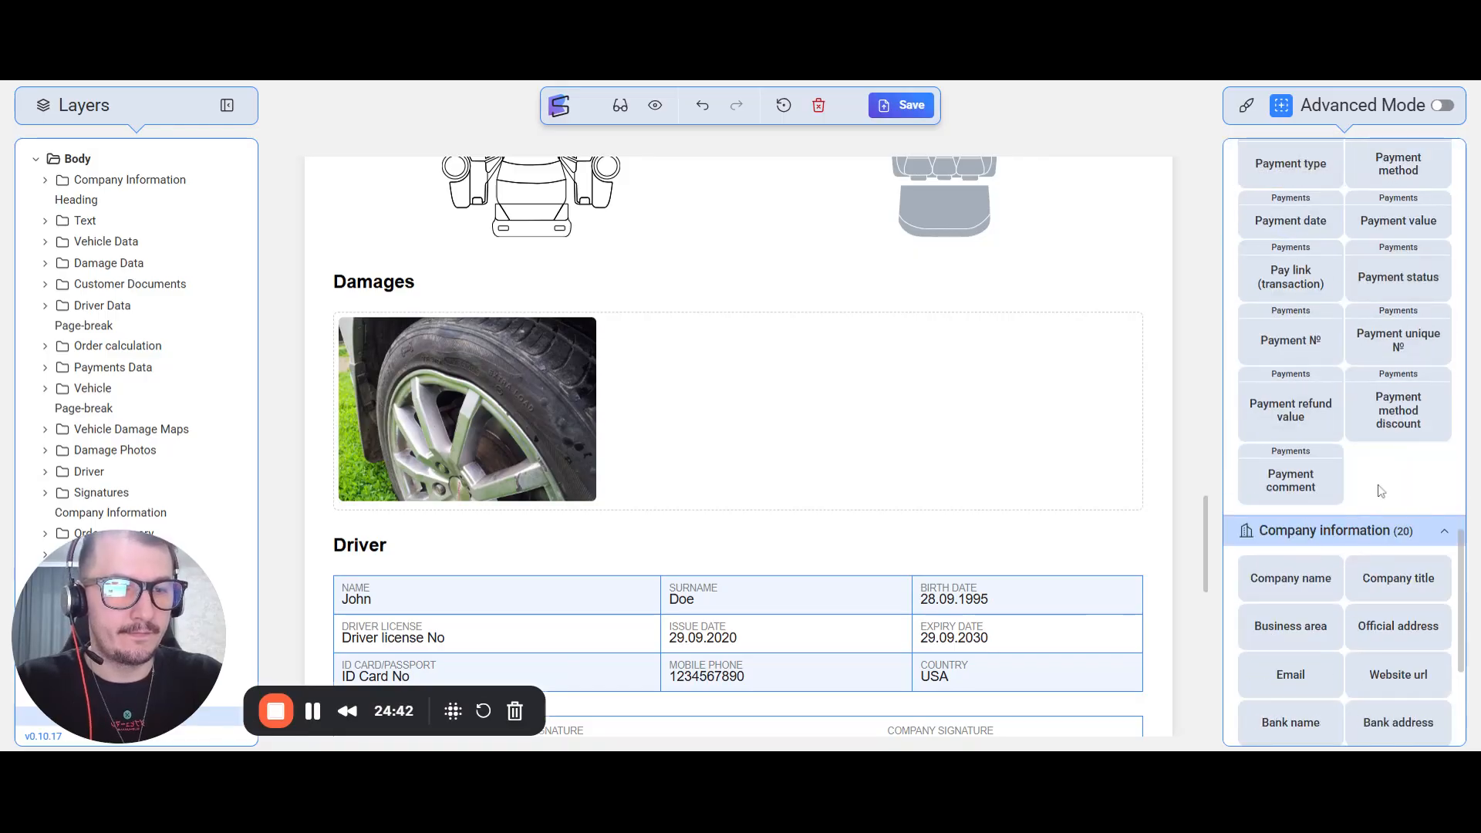
scroll(1364, 409, down, 3)
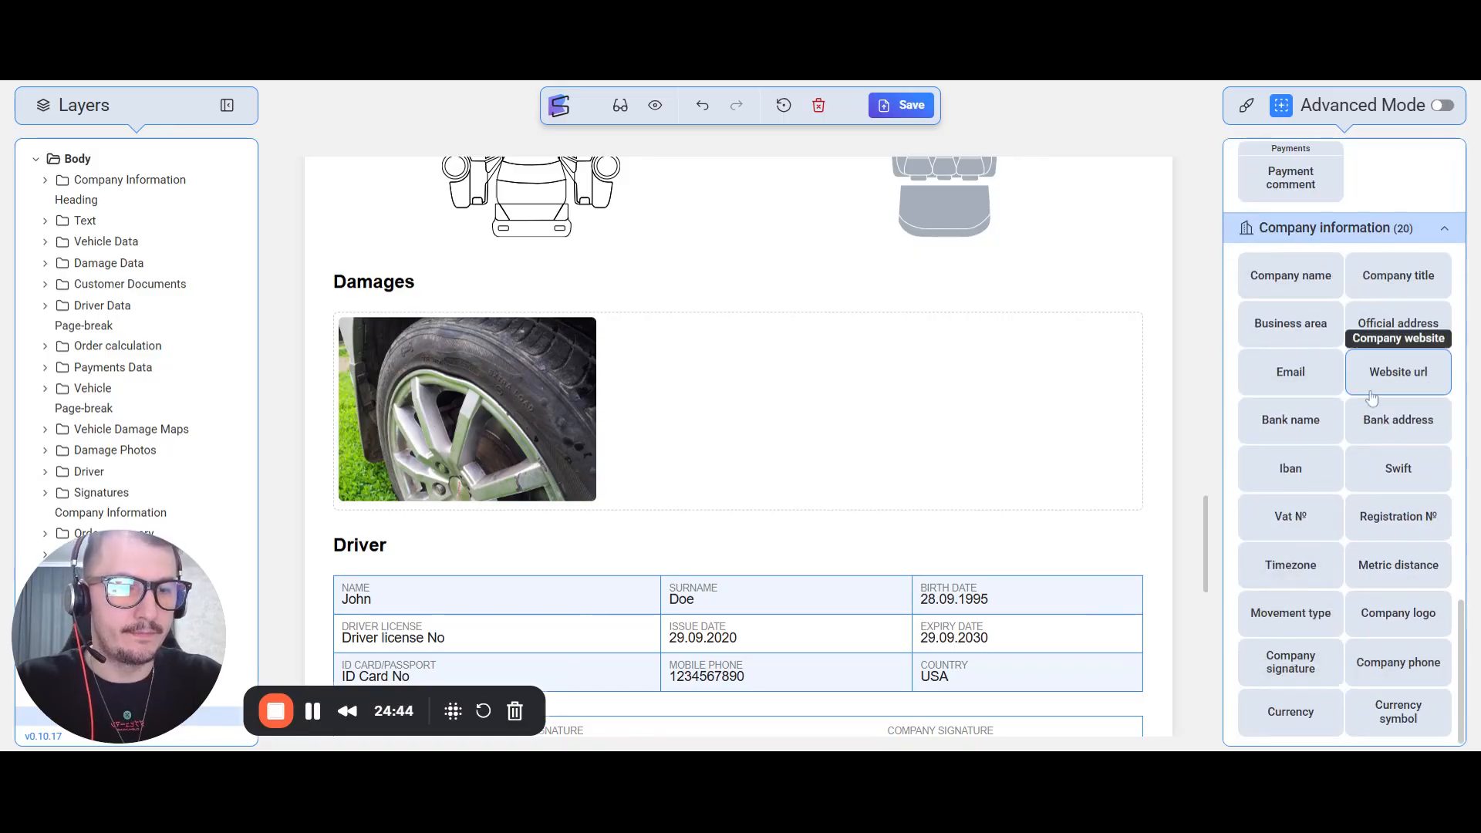
click(1349, 235)
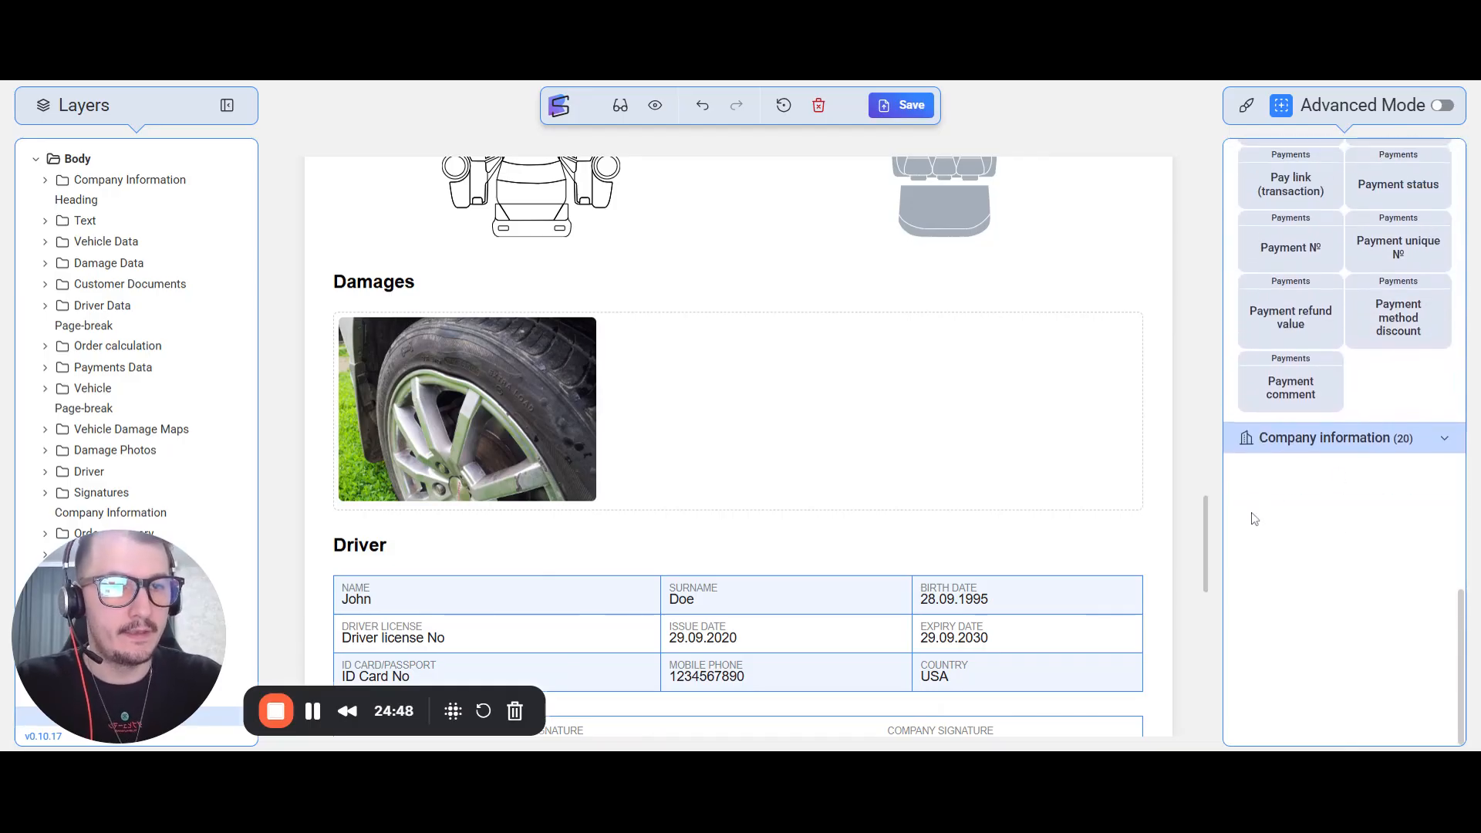
Toggle all block library categories between expanded and collapsed at once
scroll(1342, 458, up, 10)
scroll(1345, 458, up, 6)
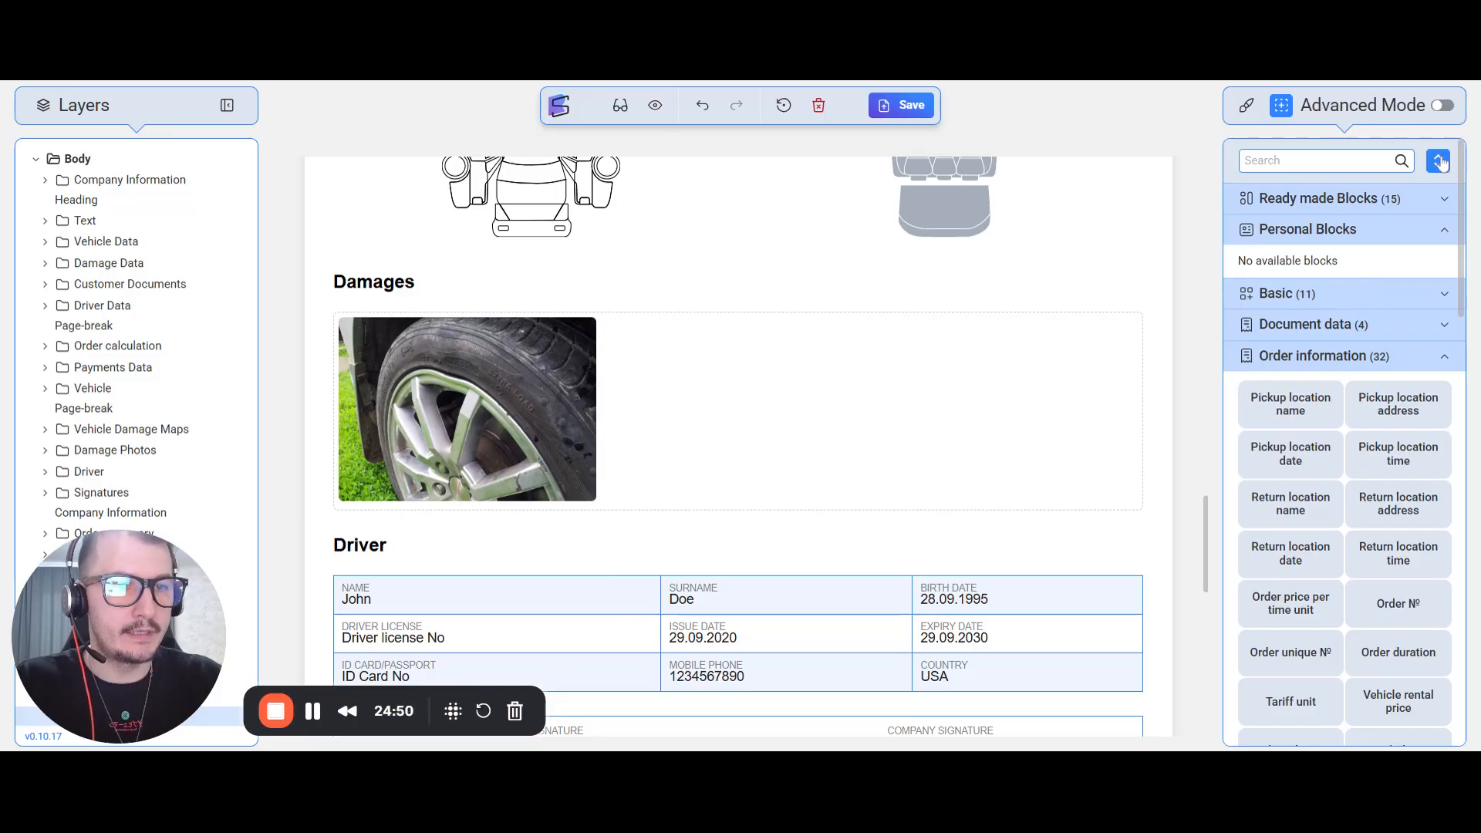
click(1439, 161)
click(1440, 163)
click(1440, 162)
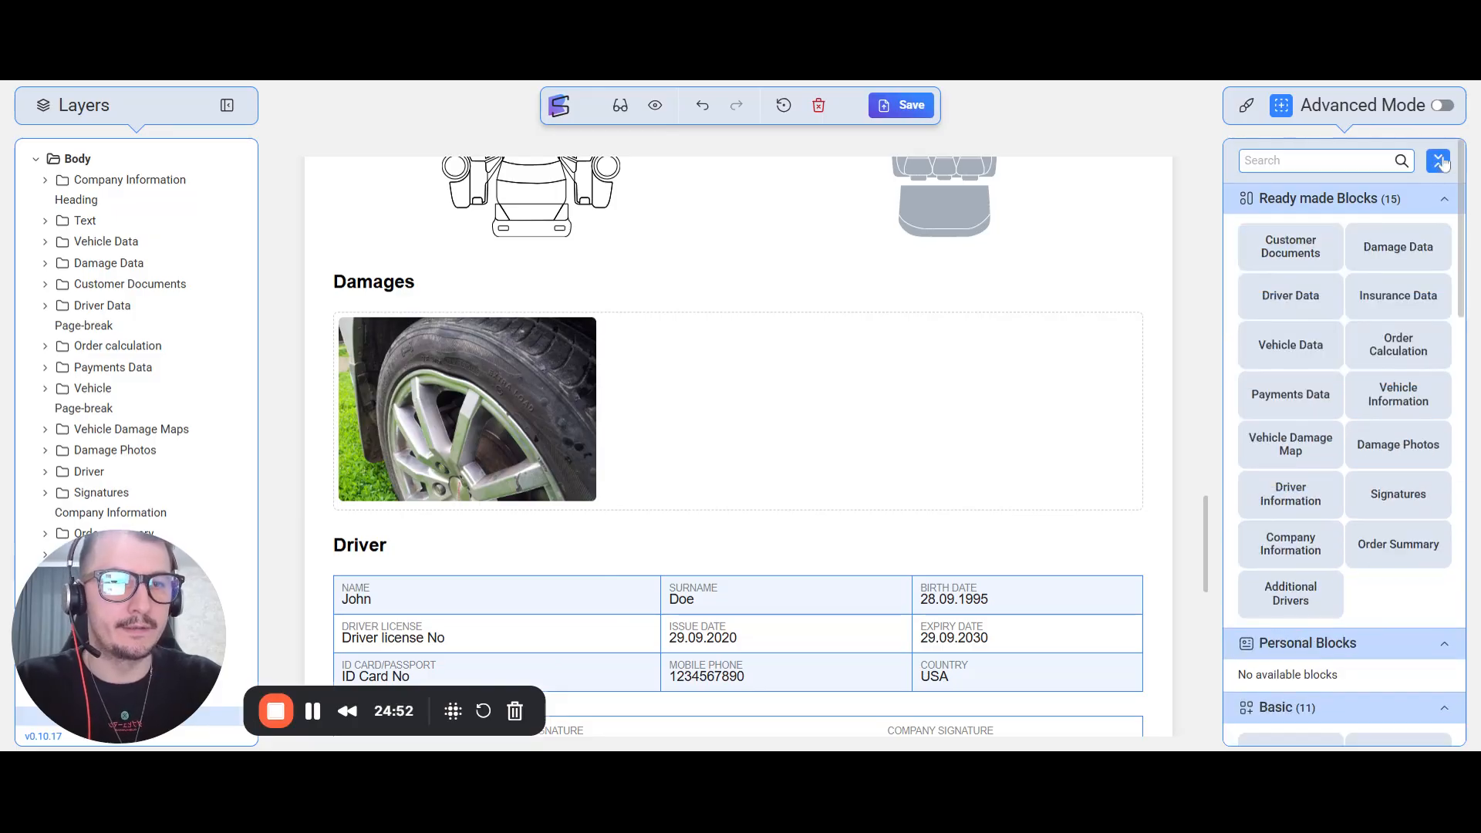
click(1439, 163)
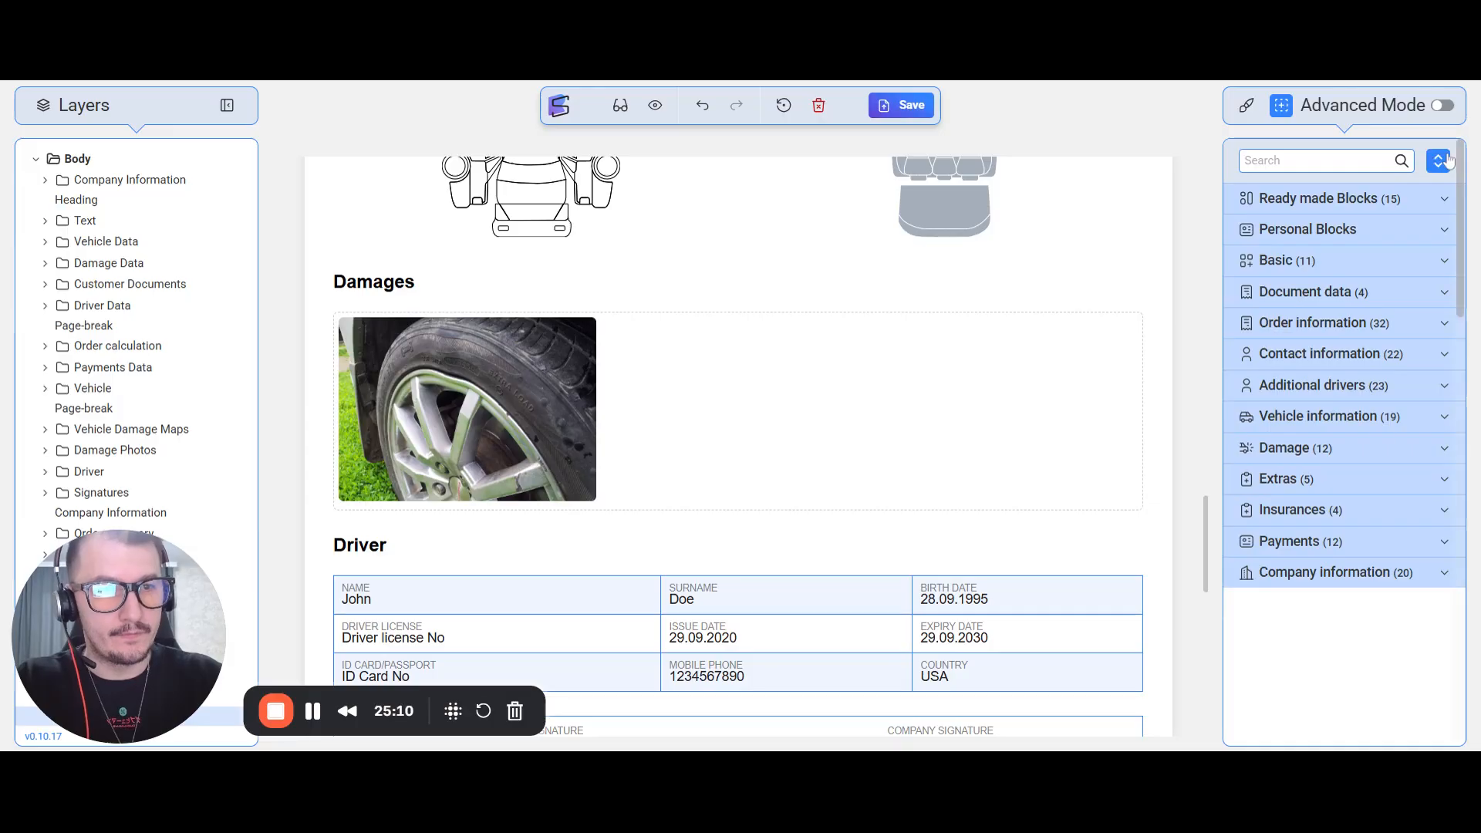
click(1439, 160)
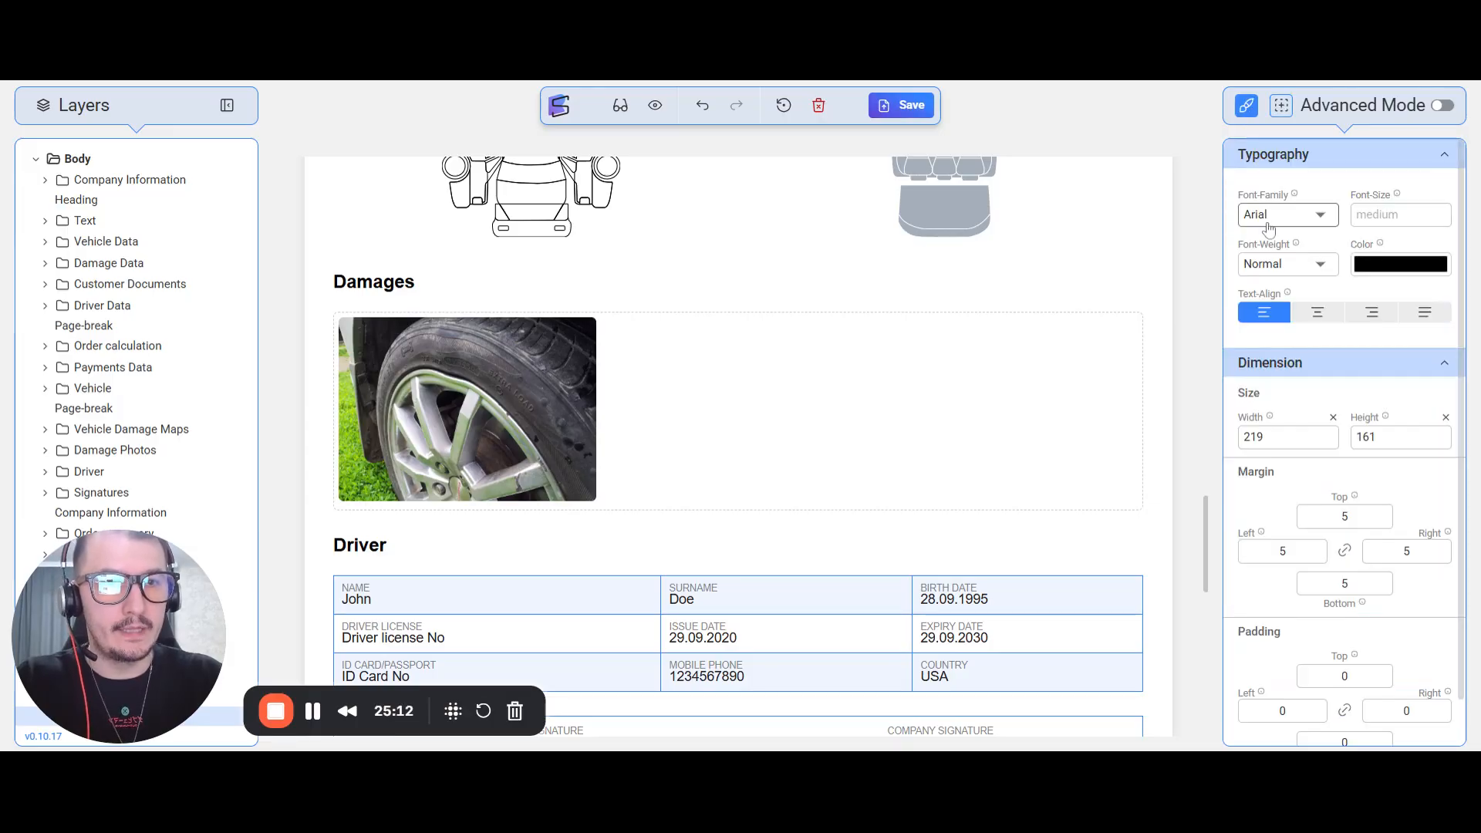
Switch from the block library to the style settings and select the document body to check its options
click(1246, 105)
scroll(1003, 371, up, 15)
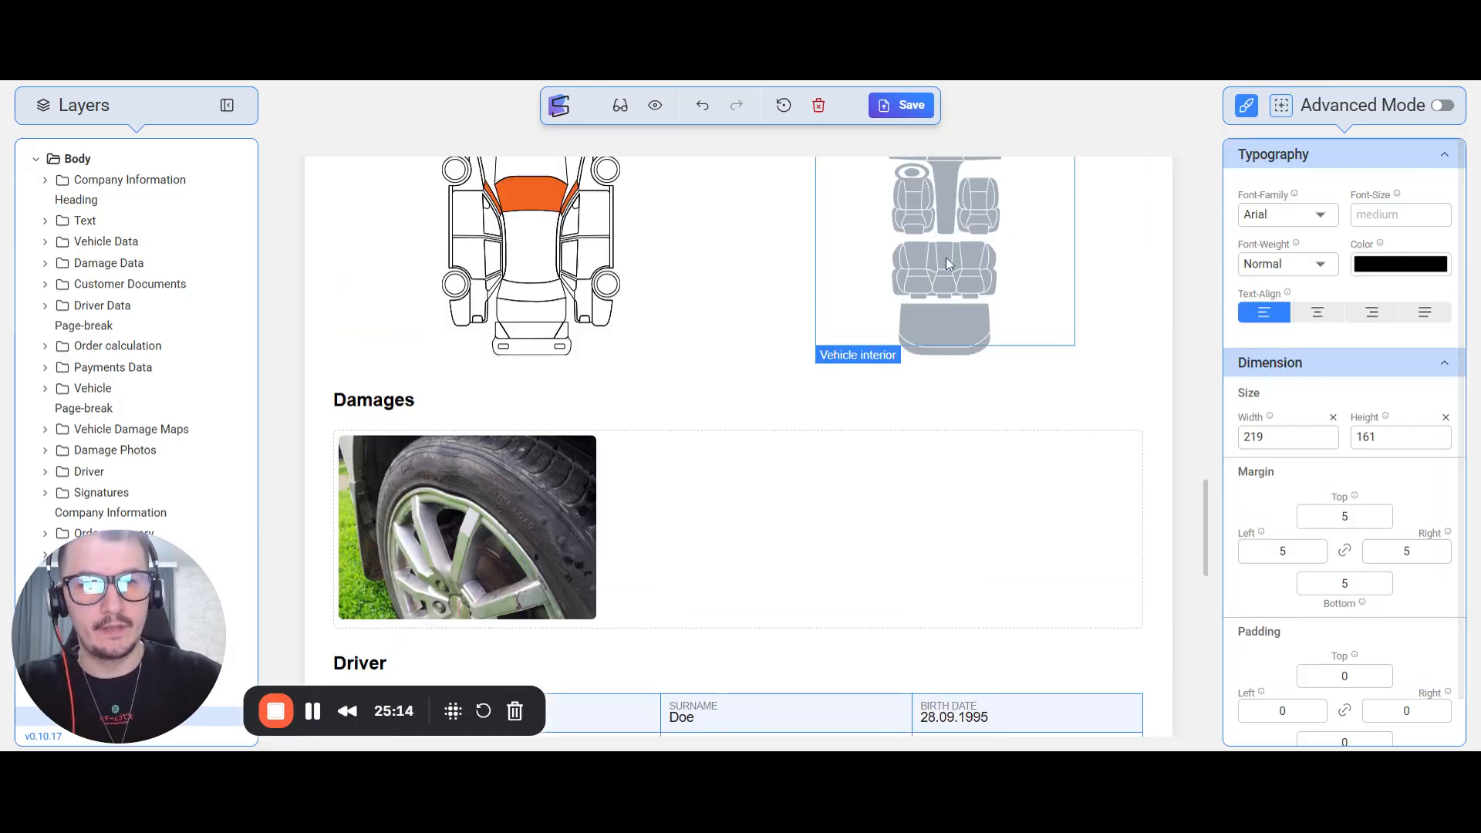
click(1150, 478)
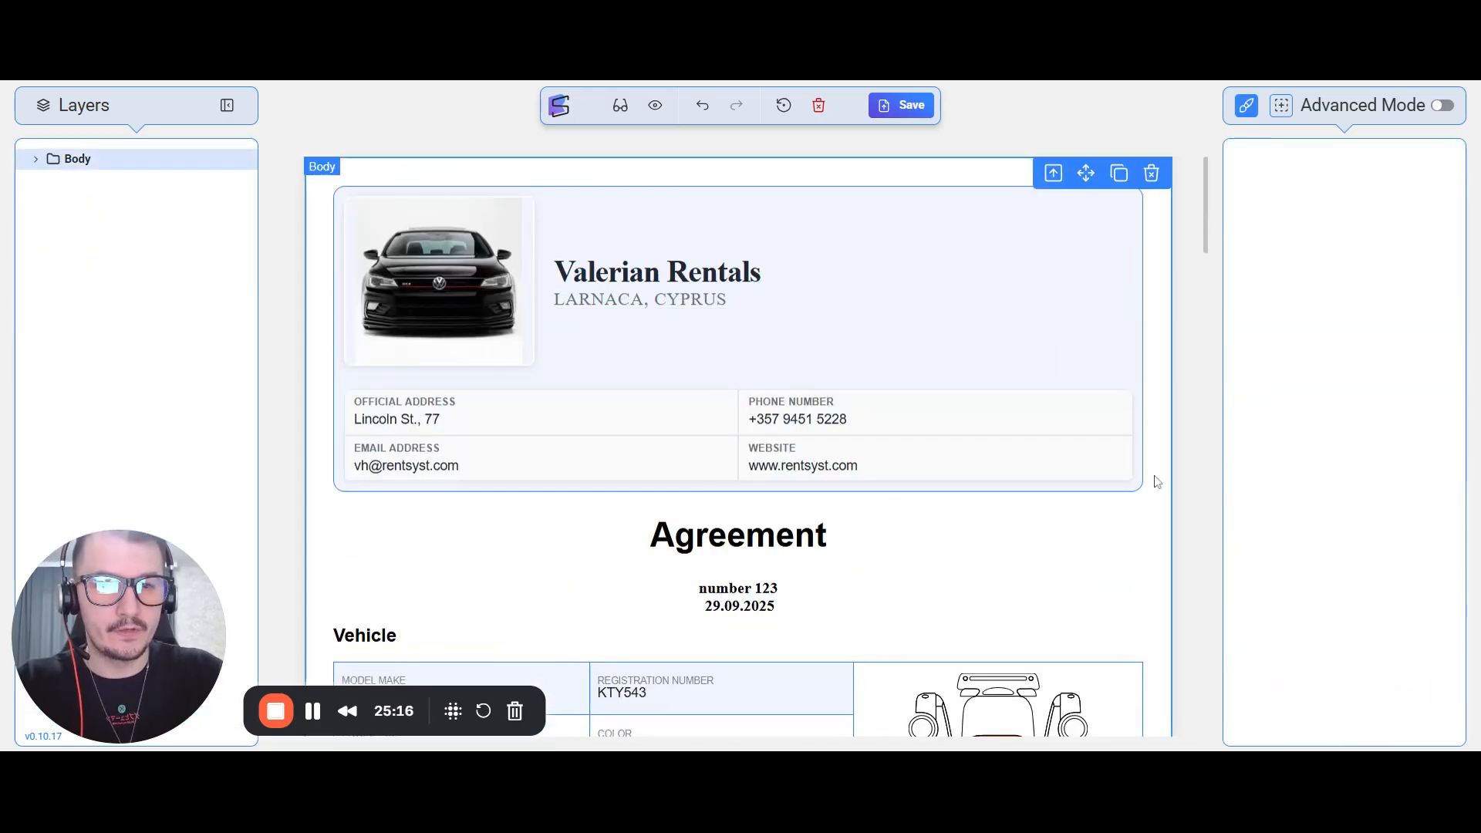
click(1249, 110)
click(1248, 109)
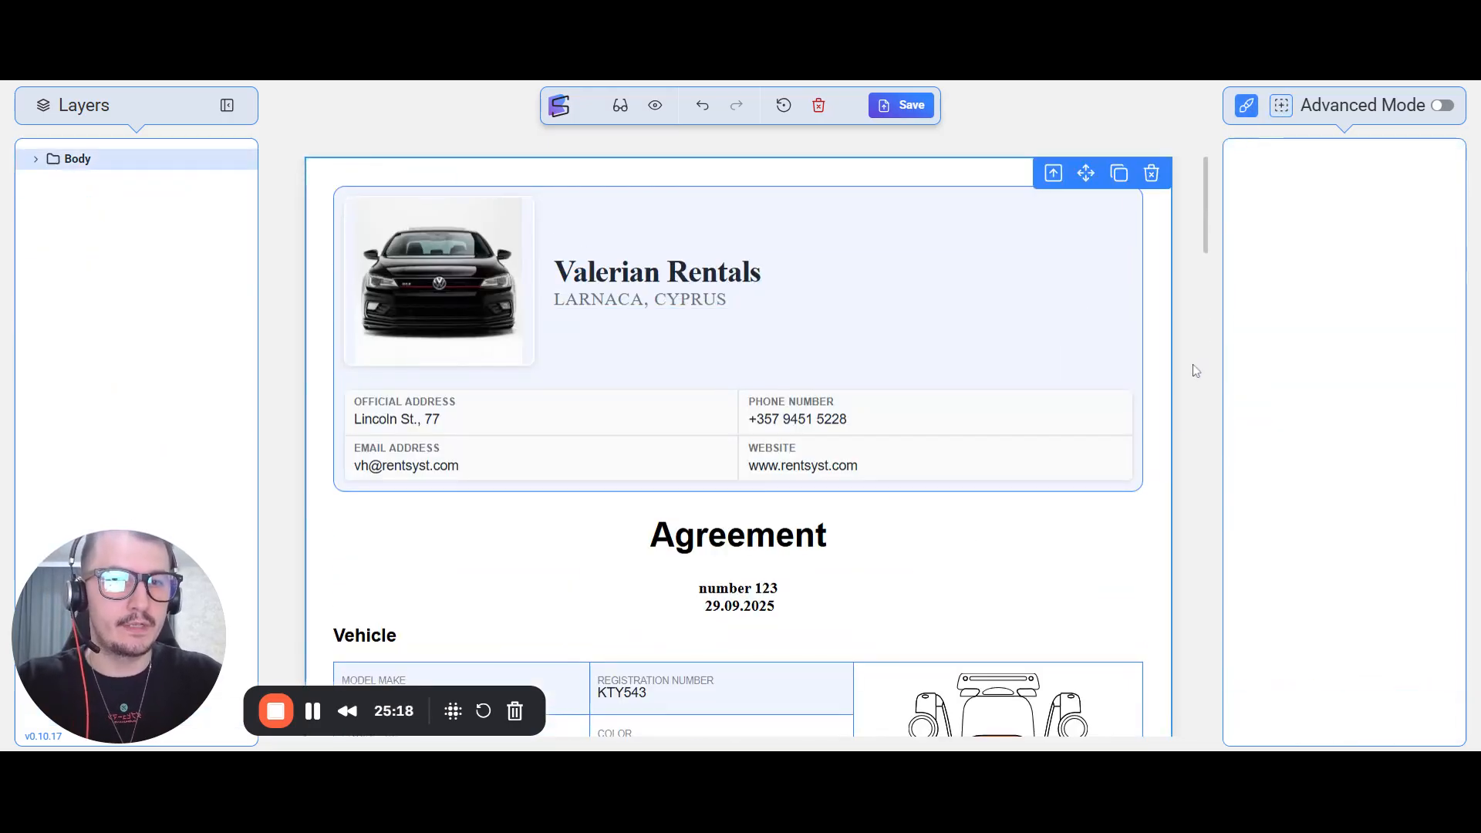
Compare the component settings of the Company Information block, the Vehicle heading, the company logo with its shape options, and the Agreement heading
click(1142, 276)
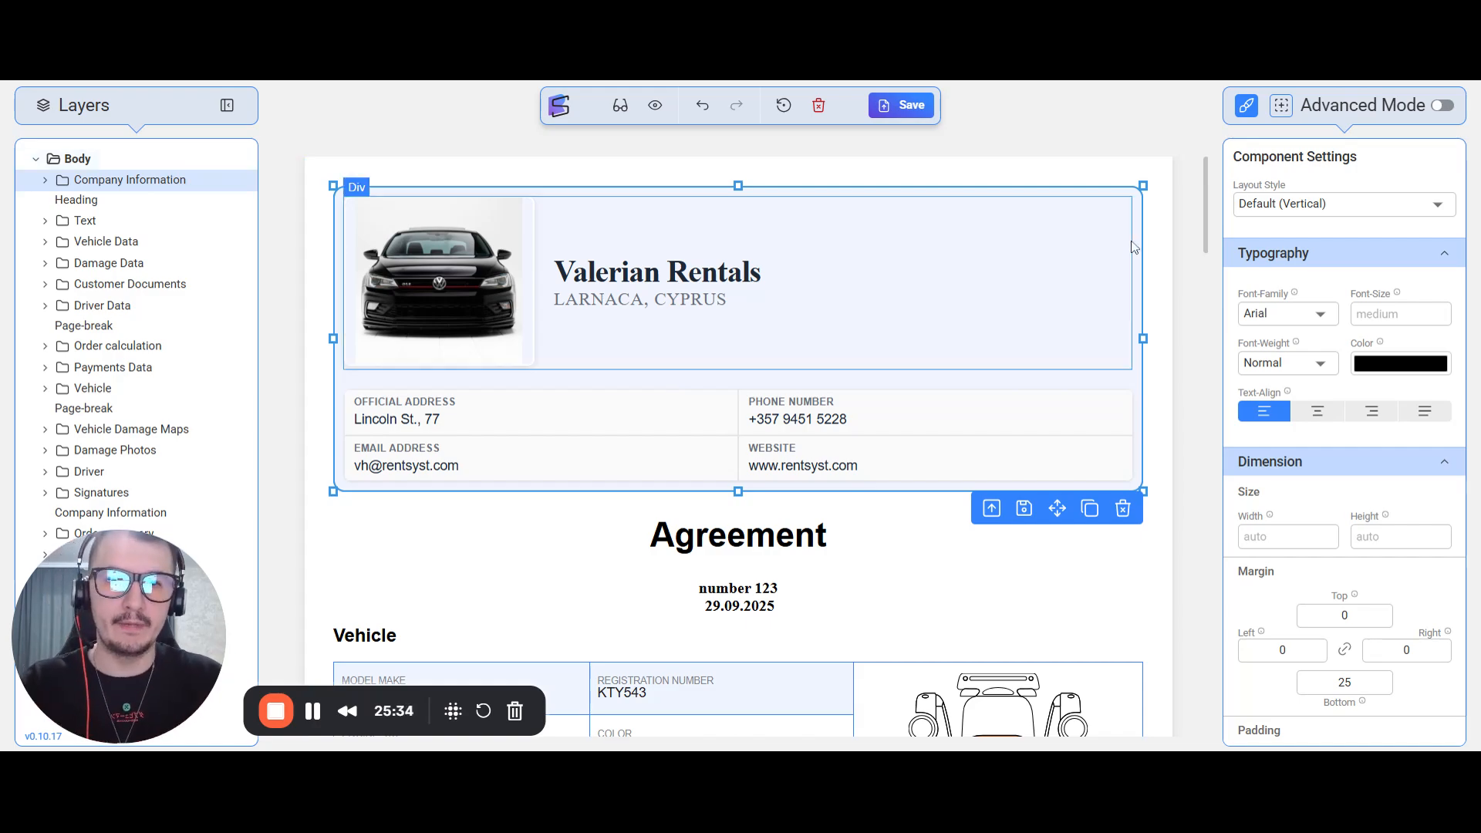
click(531, 648)
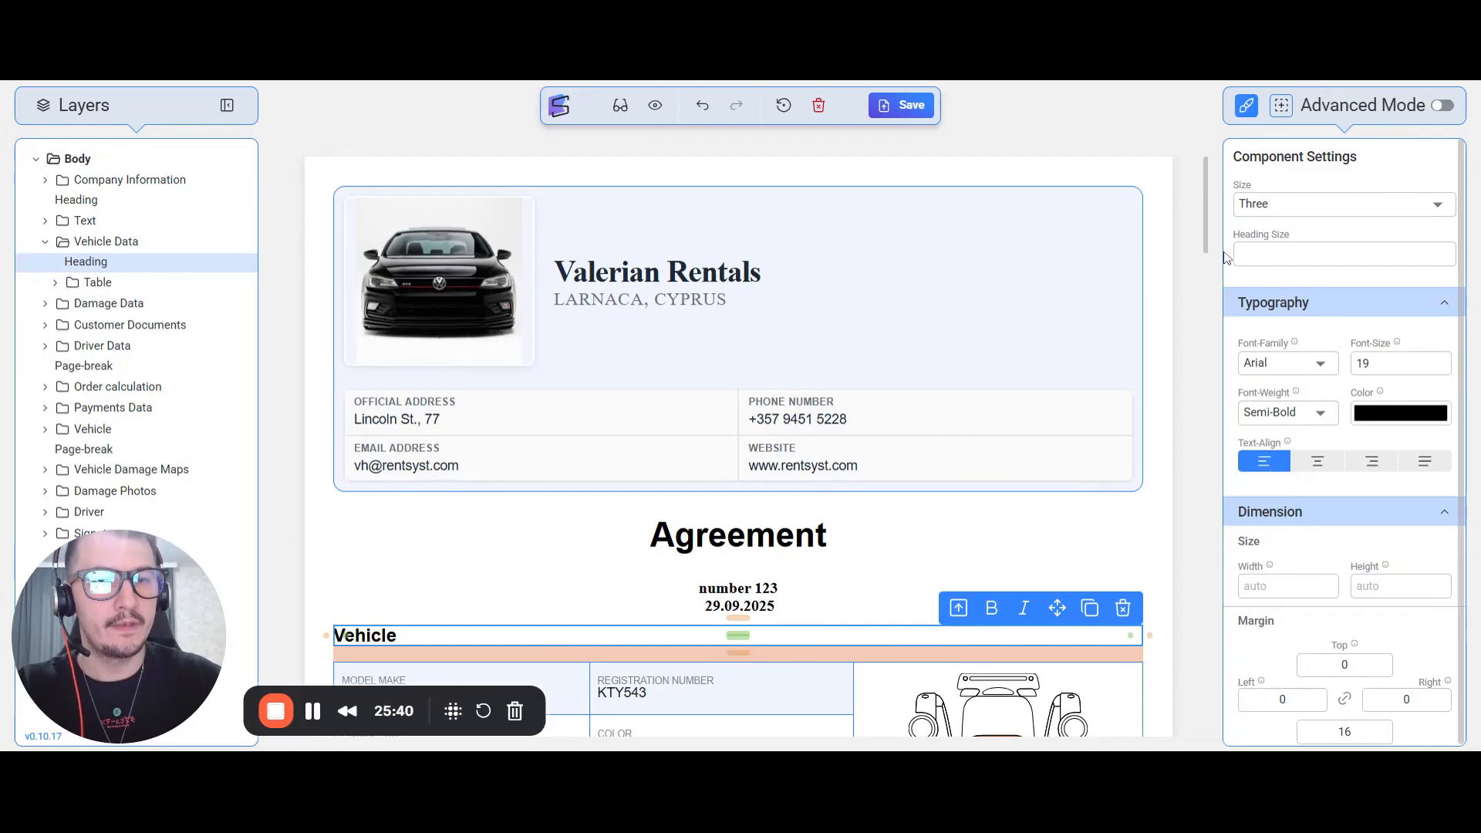
click(1139, 207)
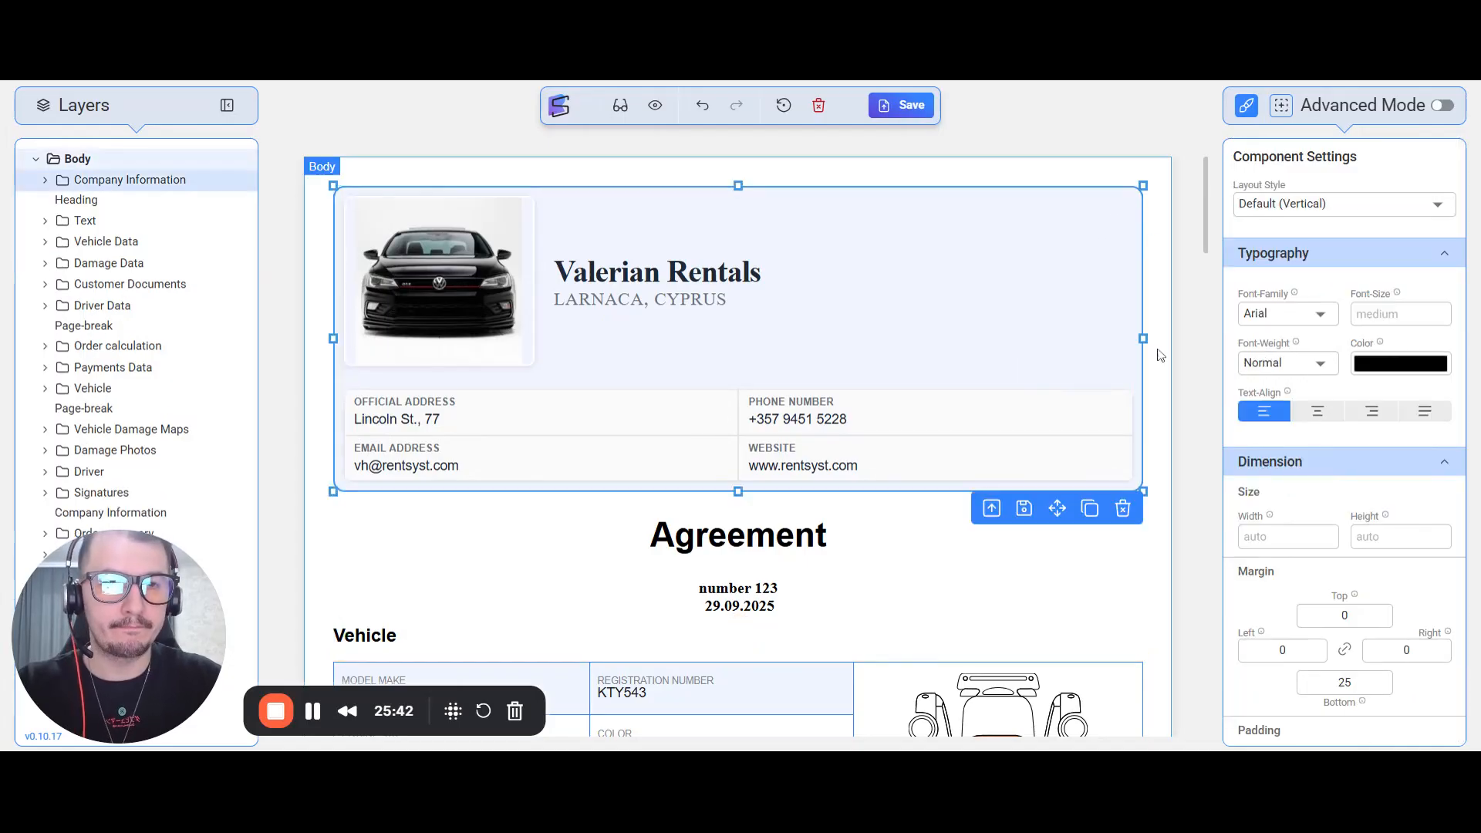
click(480, 305)
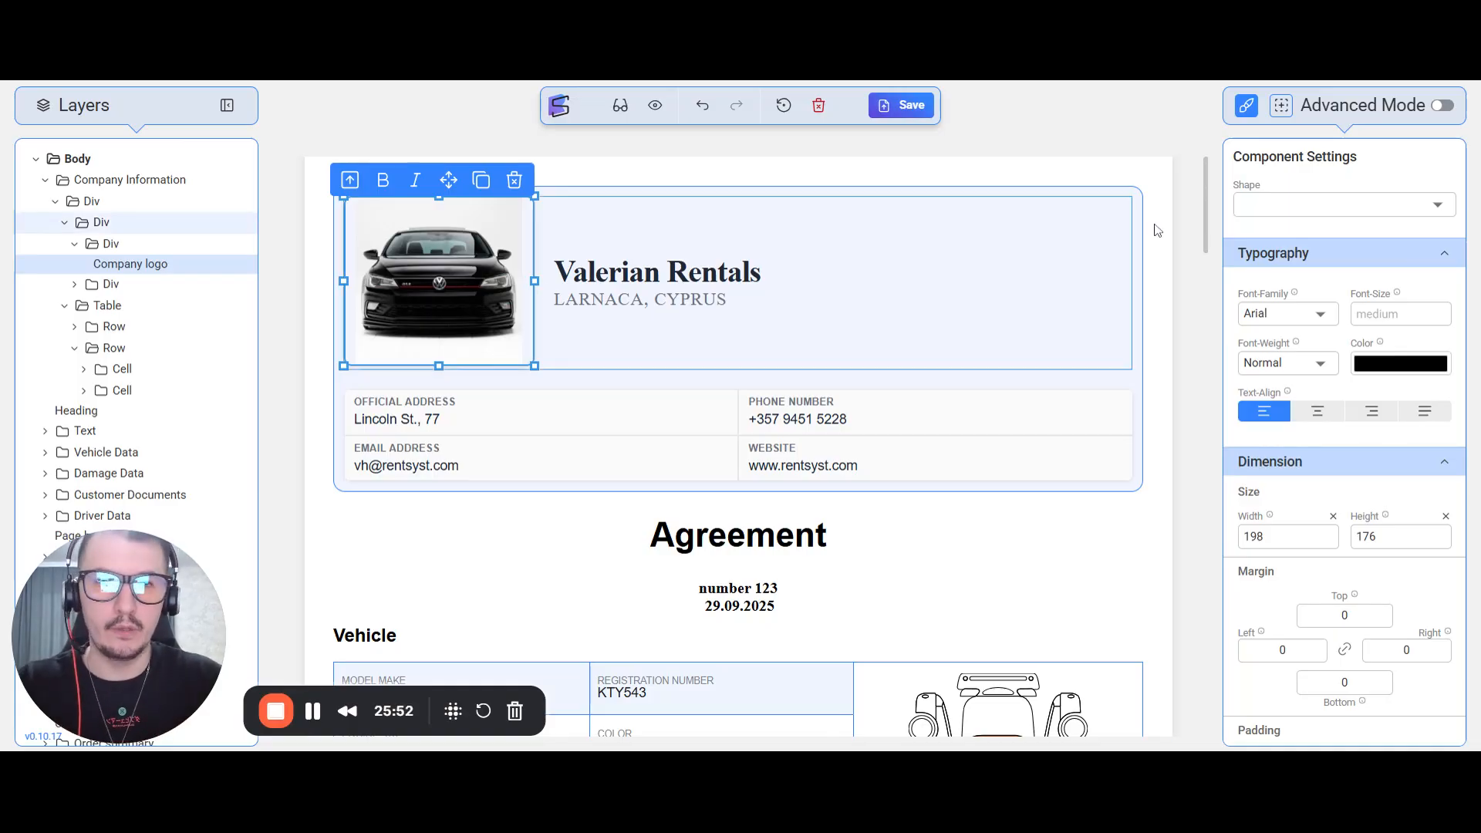
click(1267, 205)
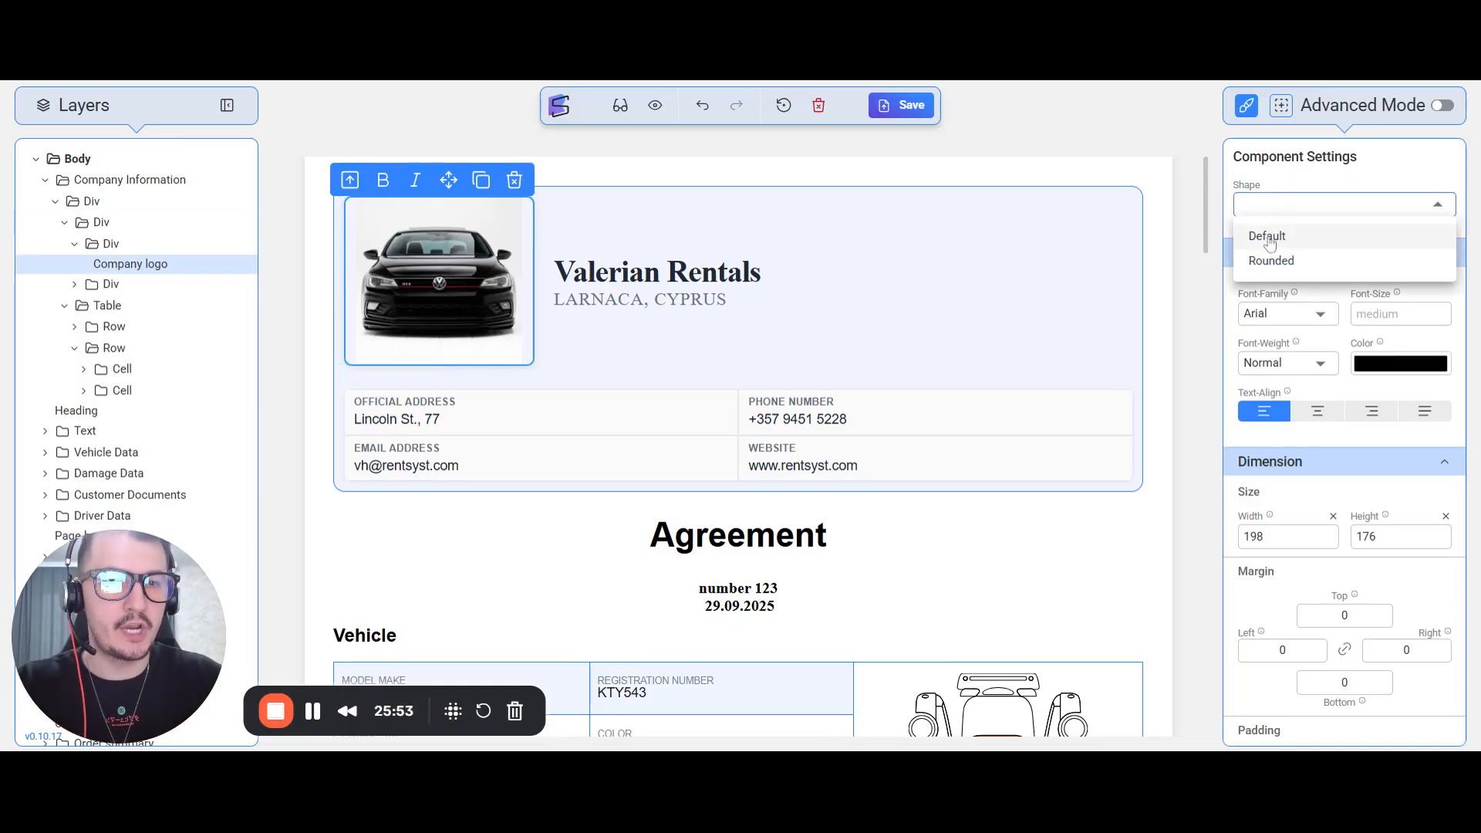
click(760, 542)
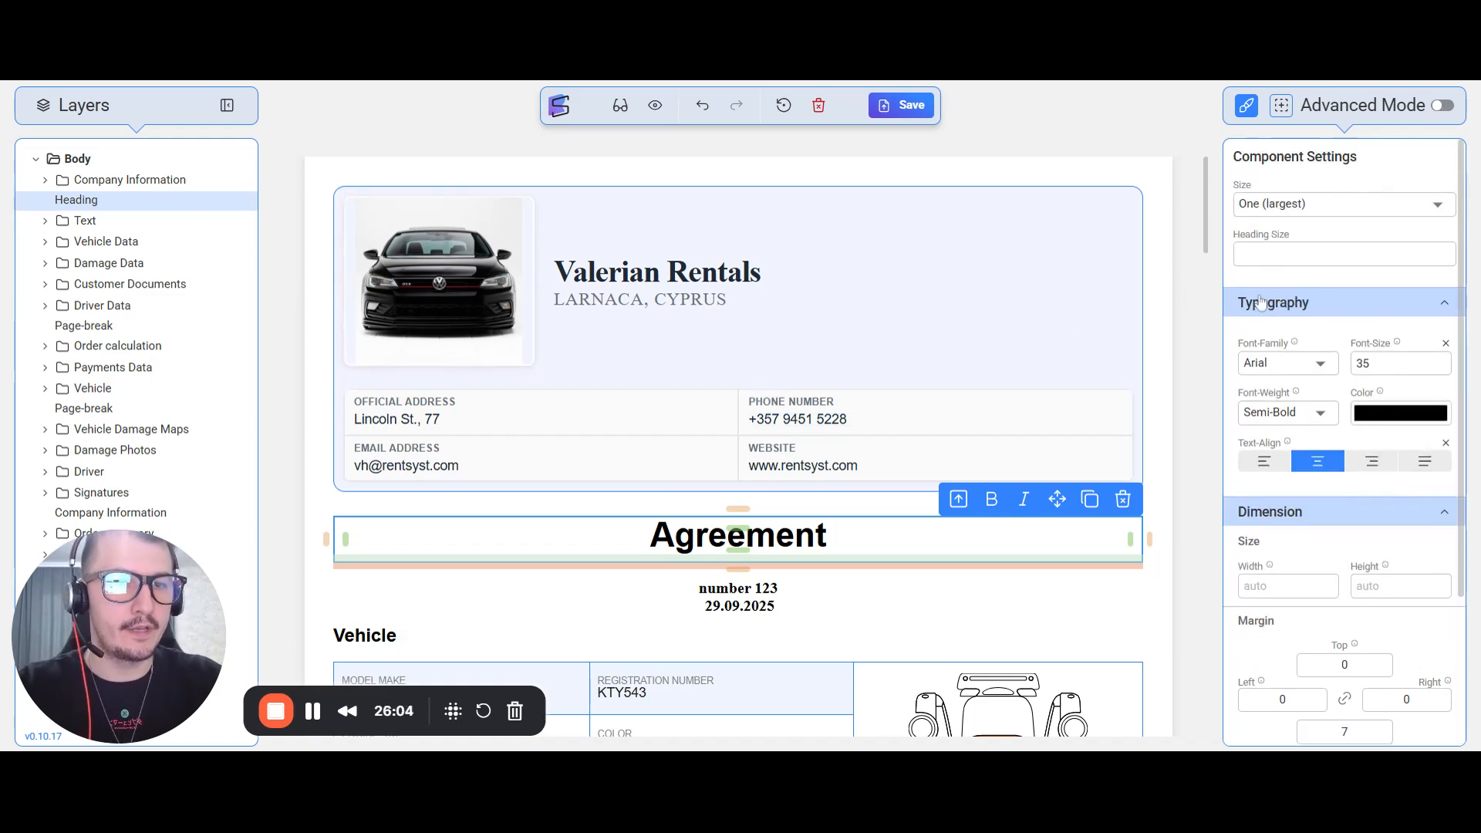
click(1160, 314)
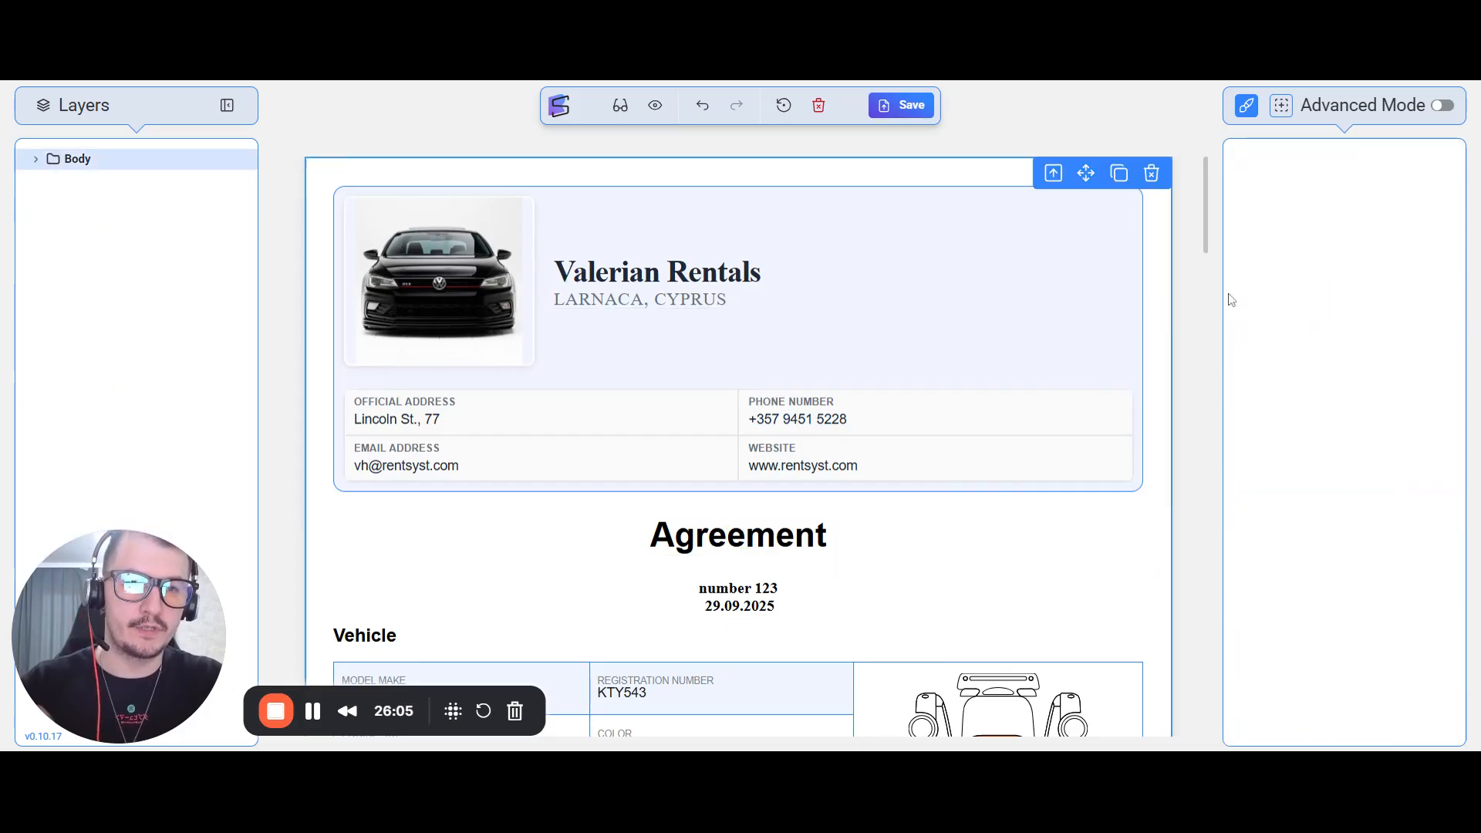
Examine the Agreement heading's typography, size, margin and padding settings along with their hints
click(818, 534)
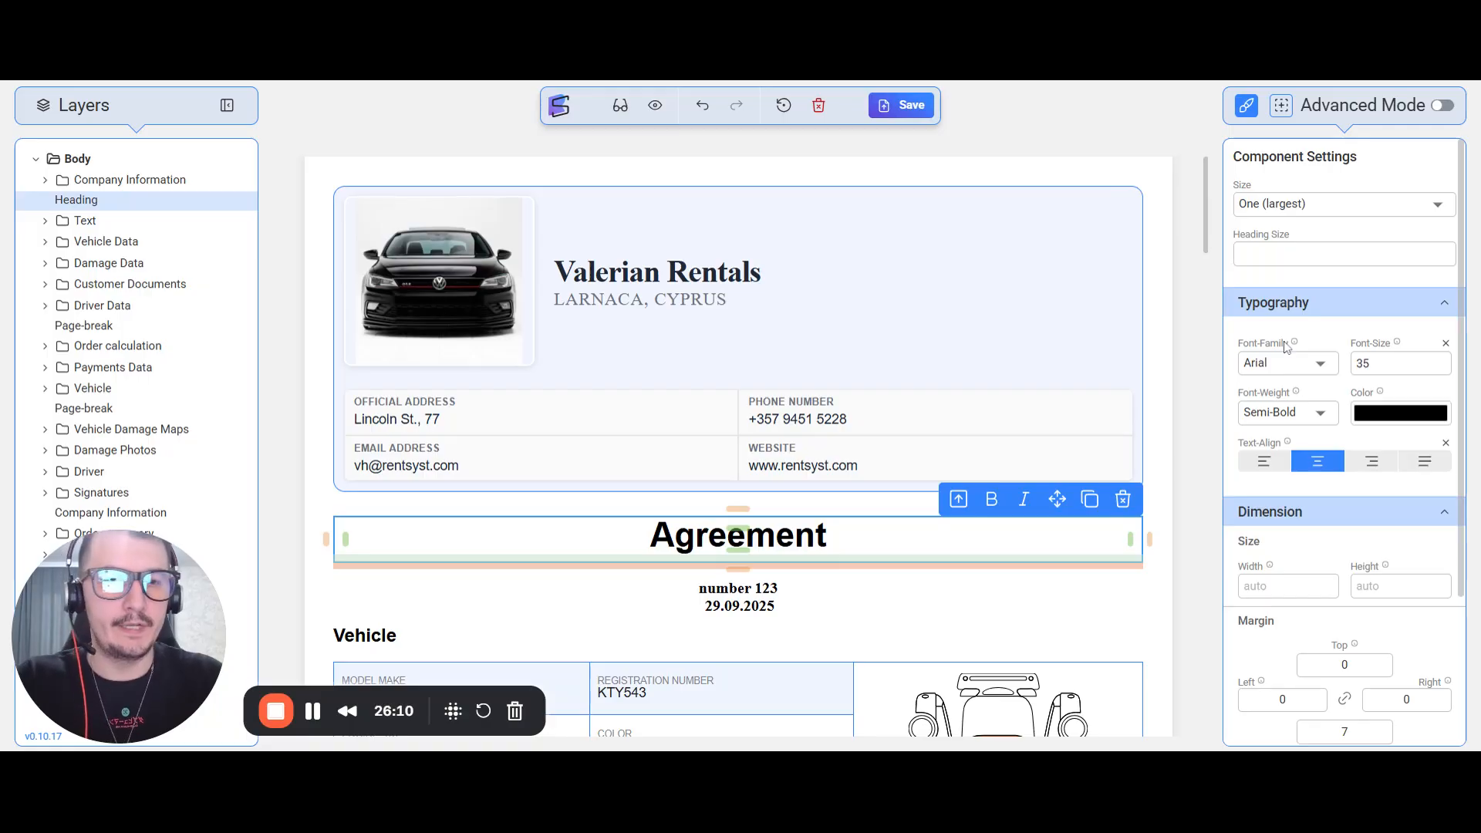
scroll(1295, 319, down, 3)
scroll(1304, 310, up, 3)
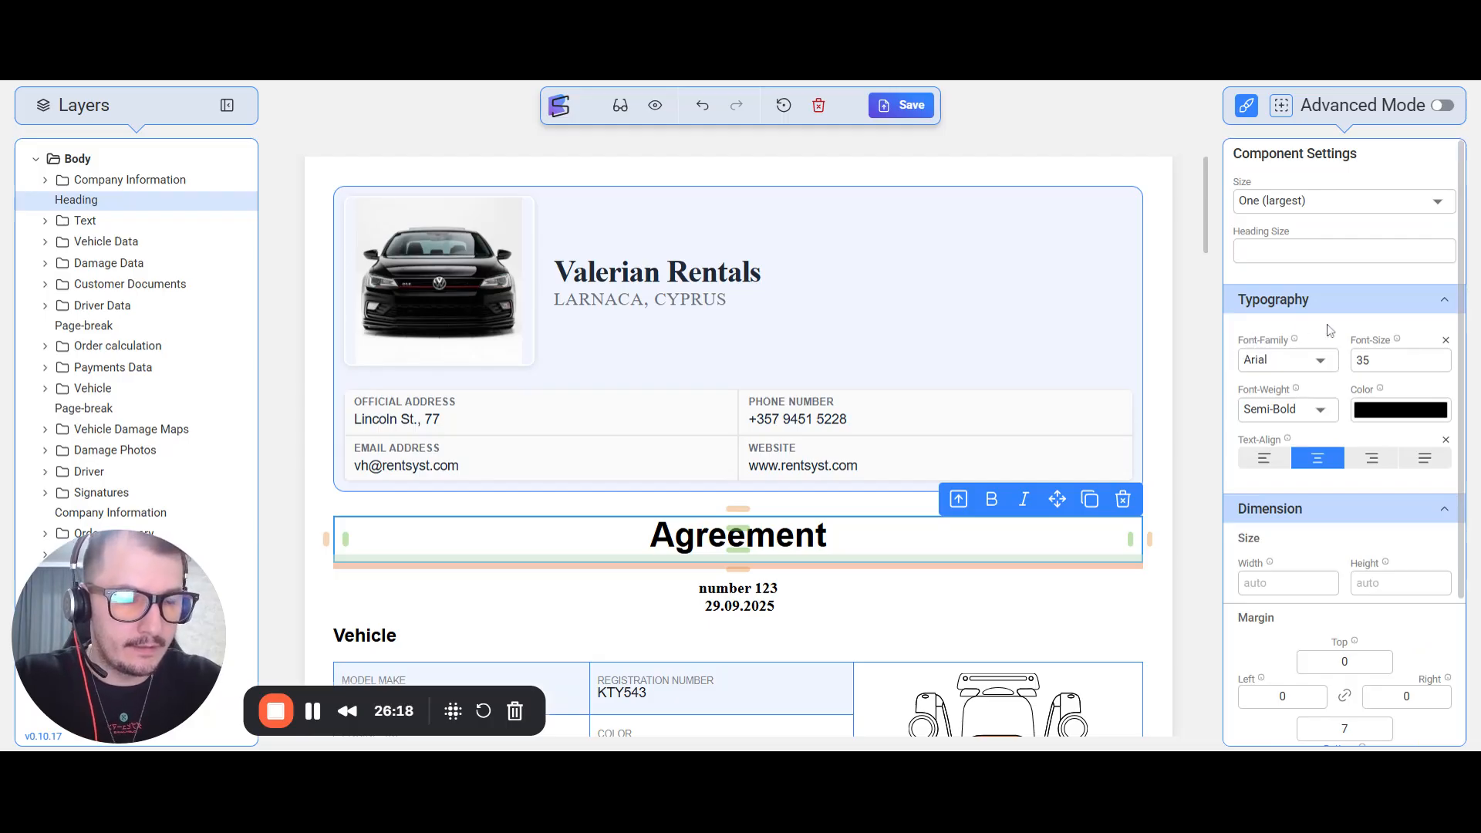
mouse_move(1296, 344)
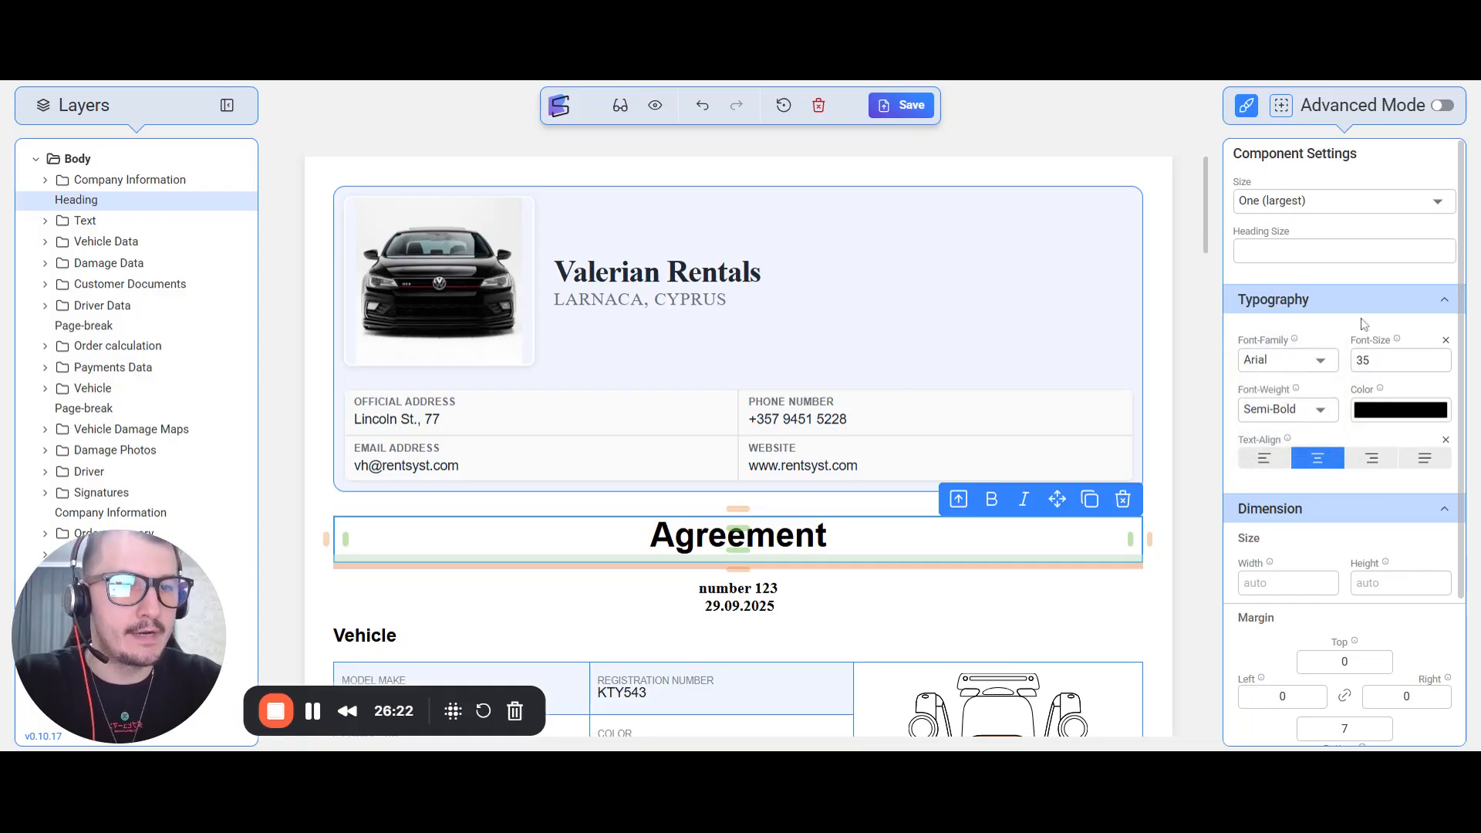
mouse_move(1398, 342)
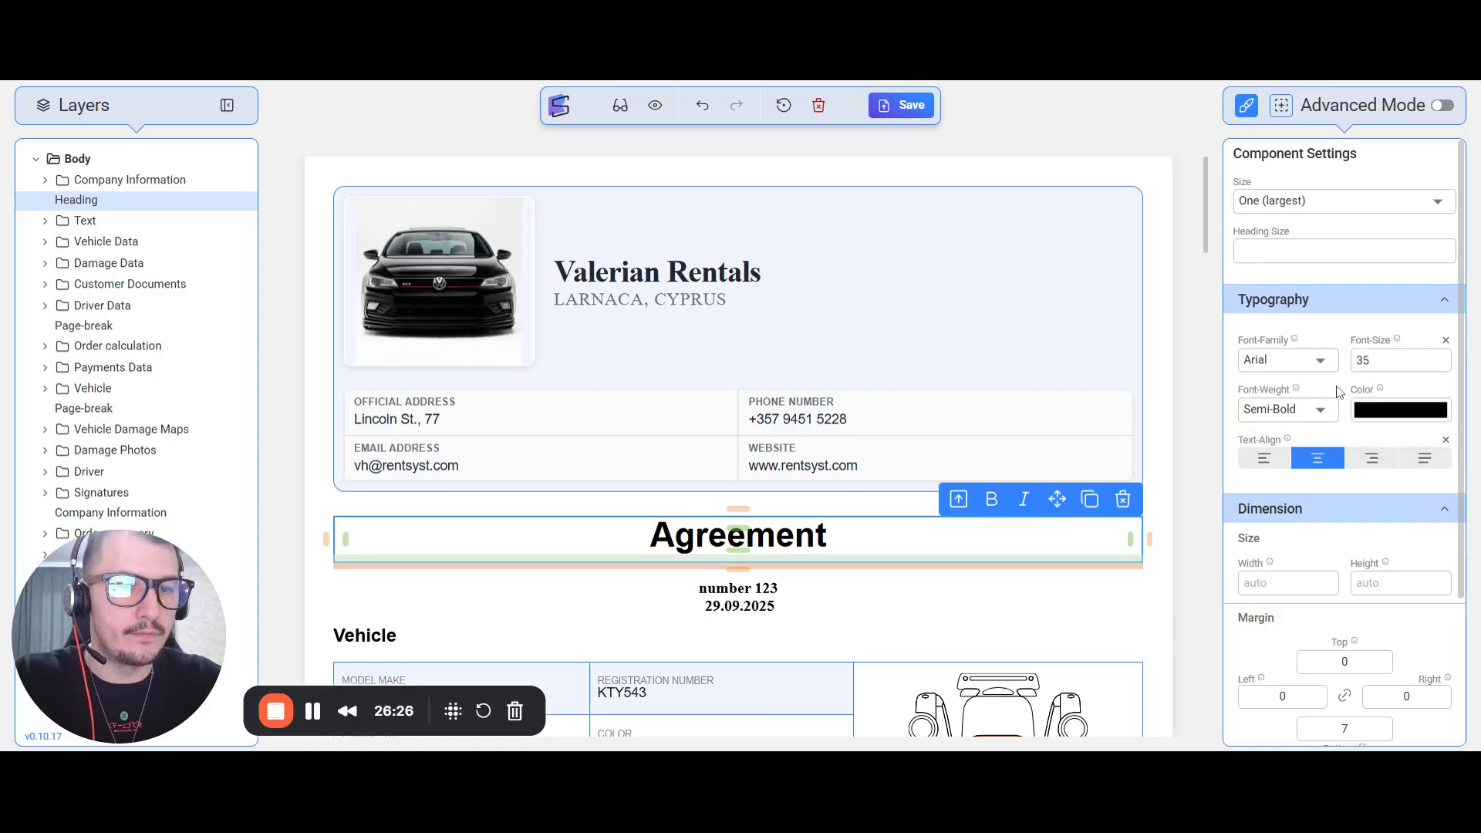
mouse_move(1296, 392)
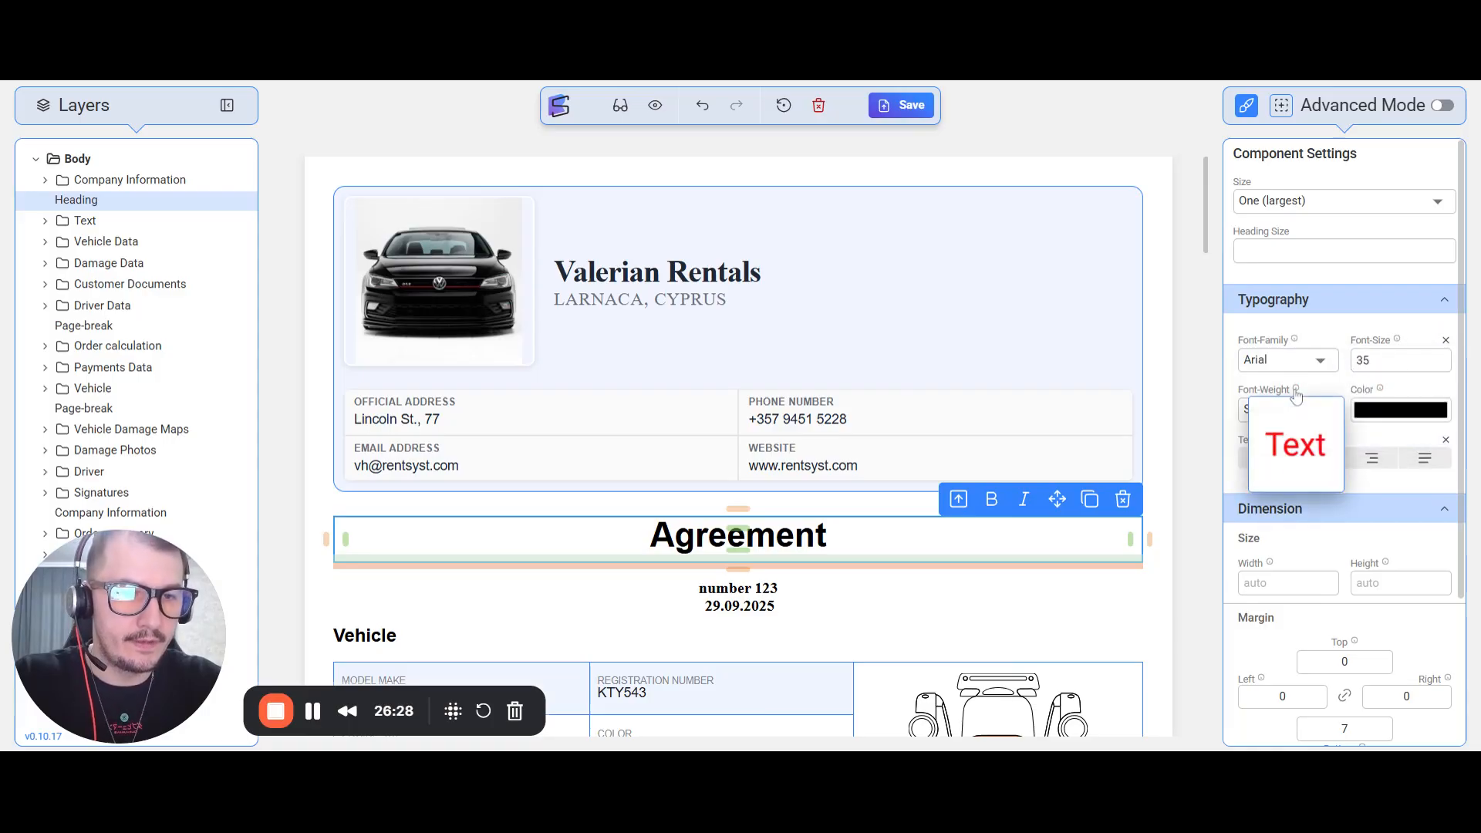
mouse_move(1381, 392)
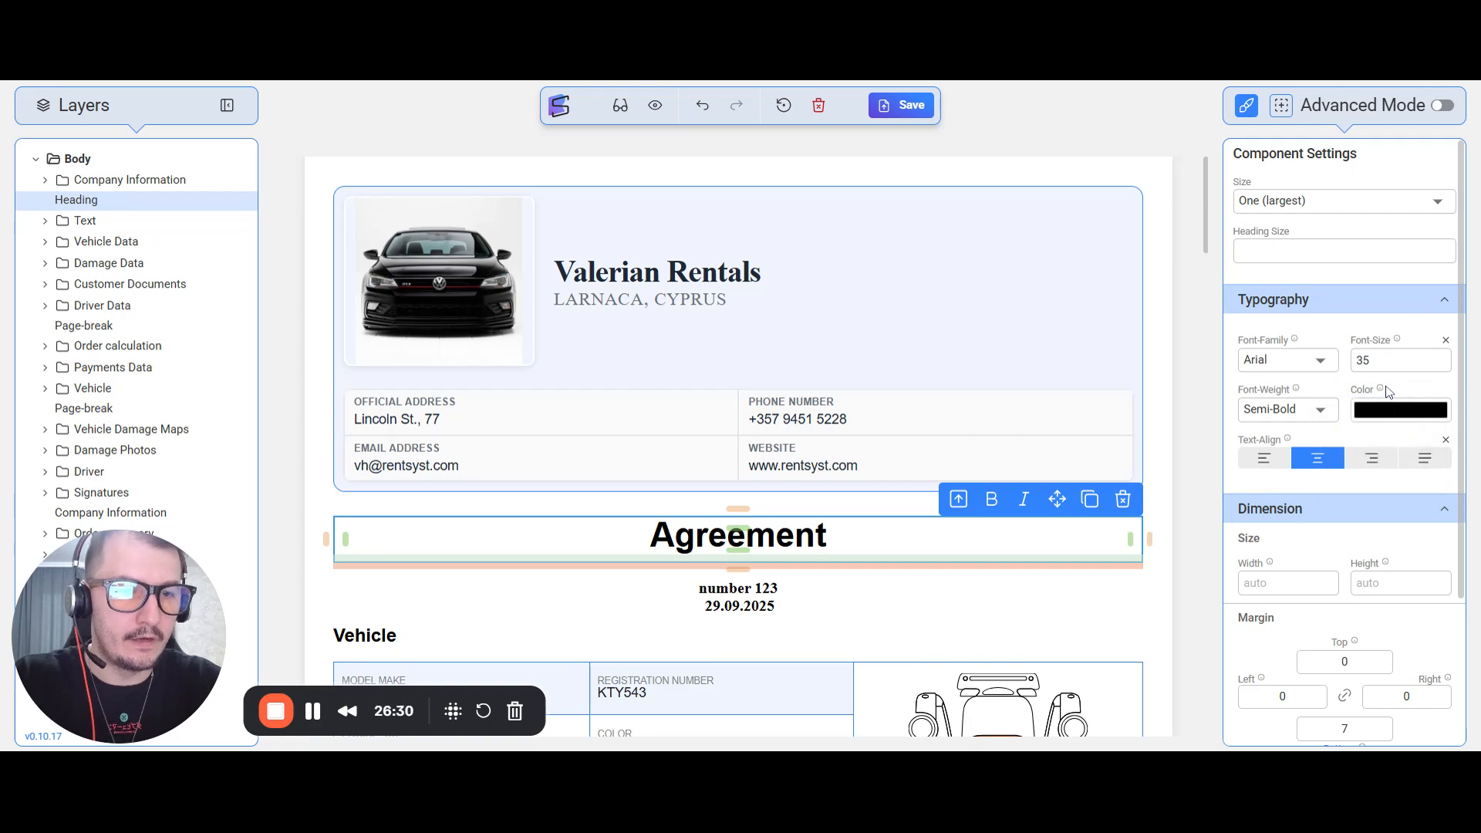
mouse_move(1288, 442)
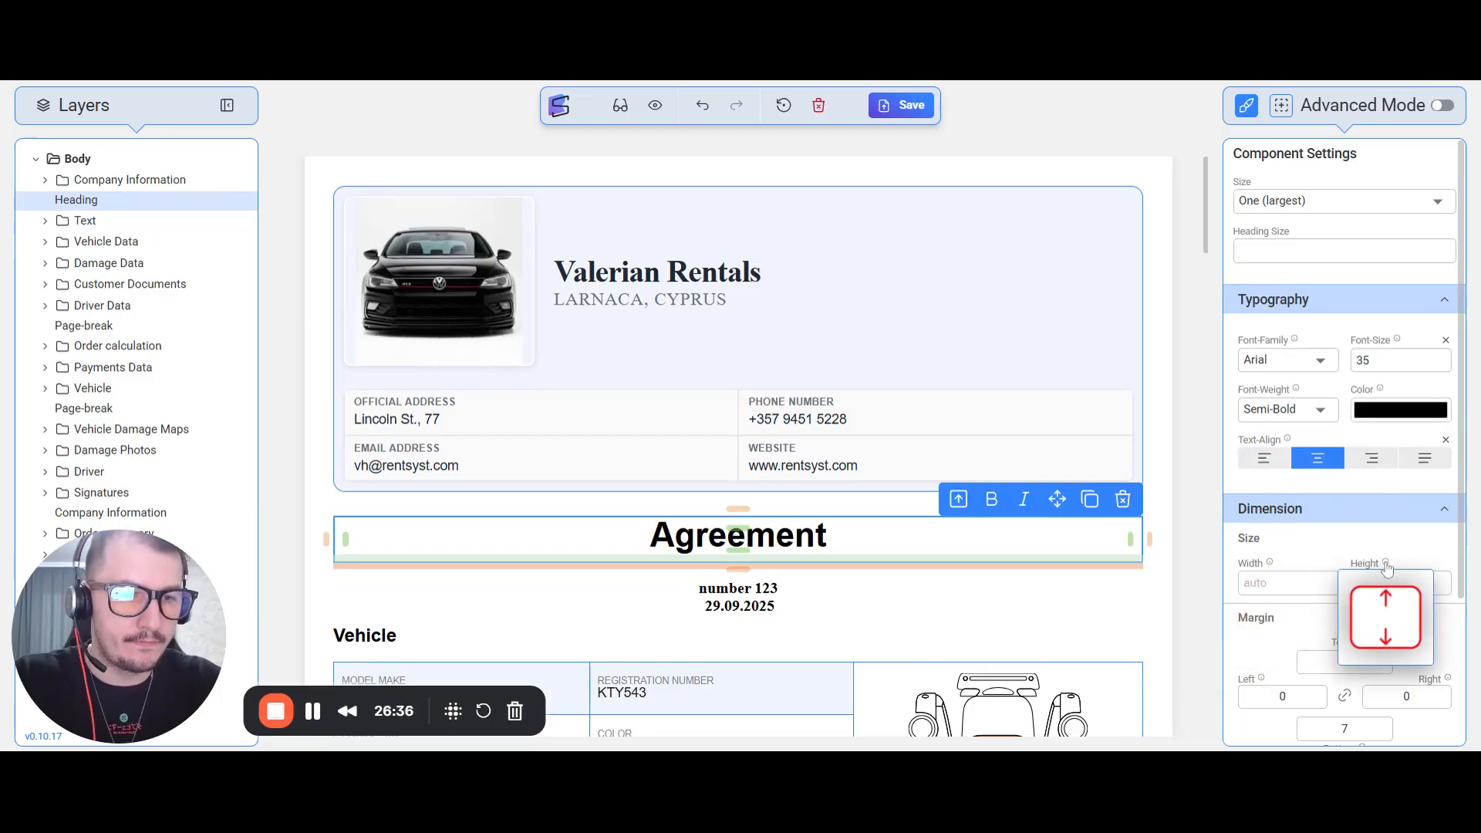
scroll(1312, 503, down, 3)
mouse_move(1356, 451)
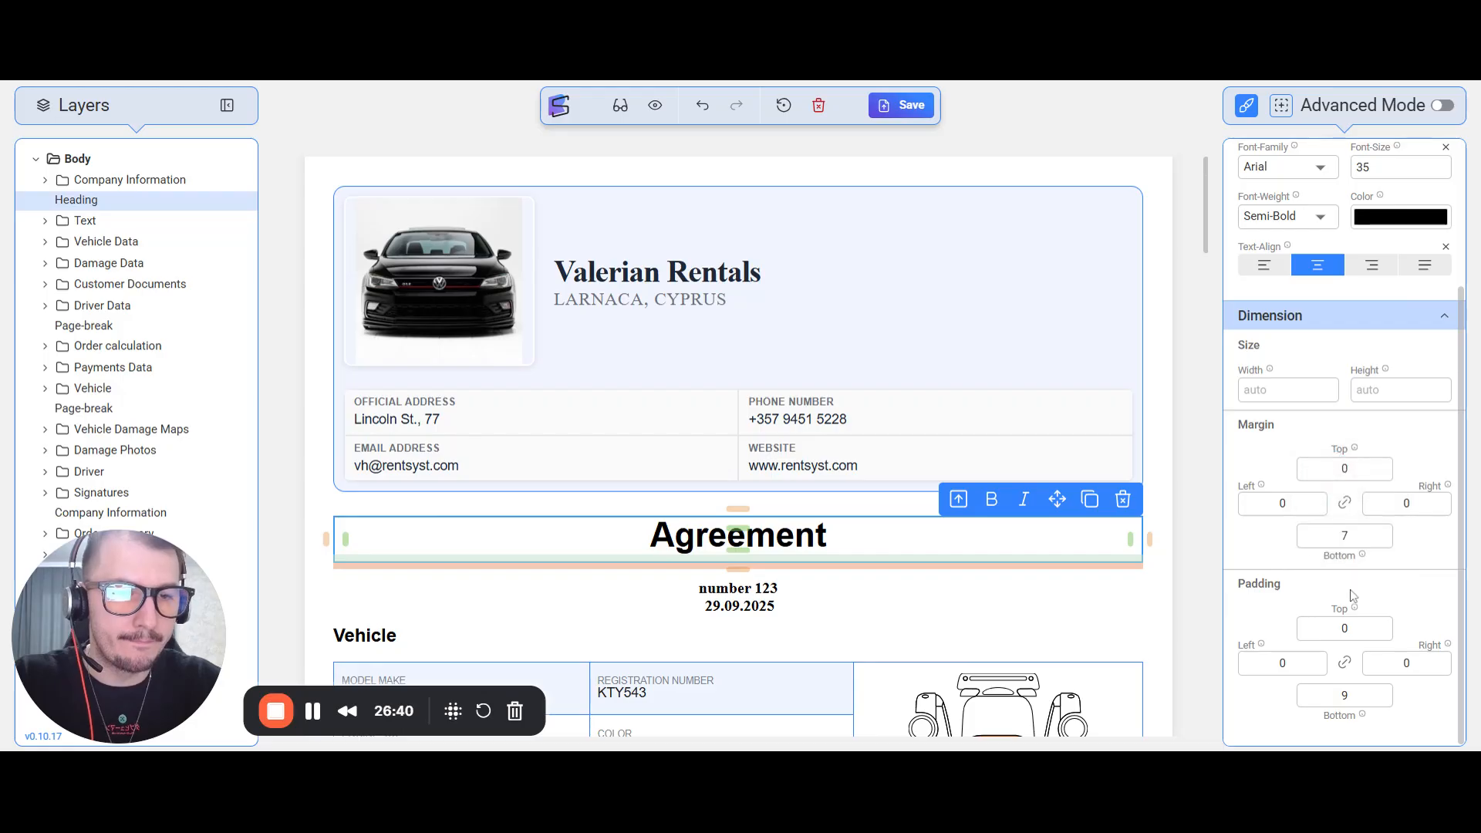
mouse_move(1355, 609)
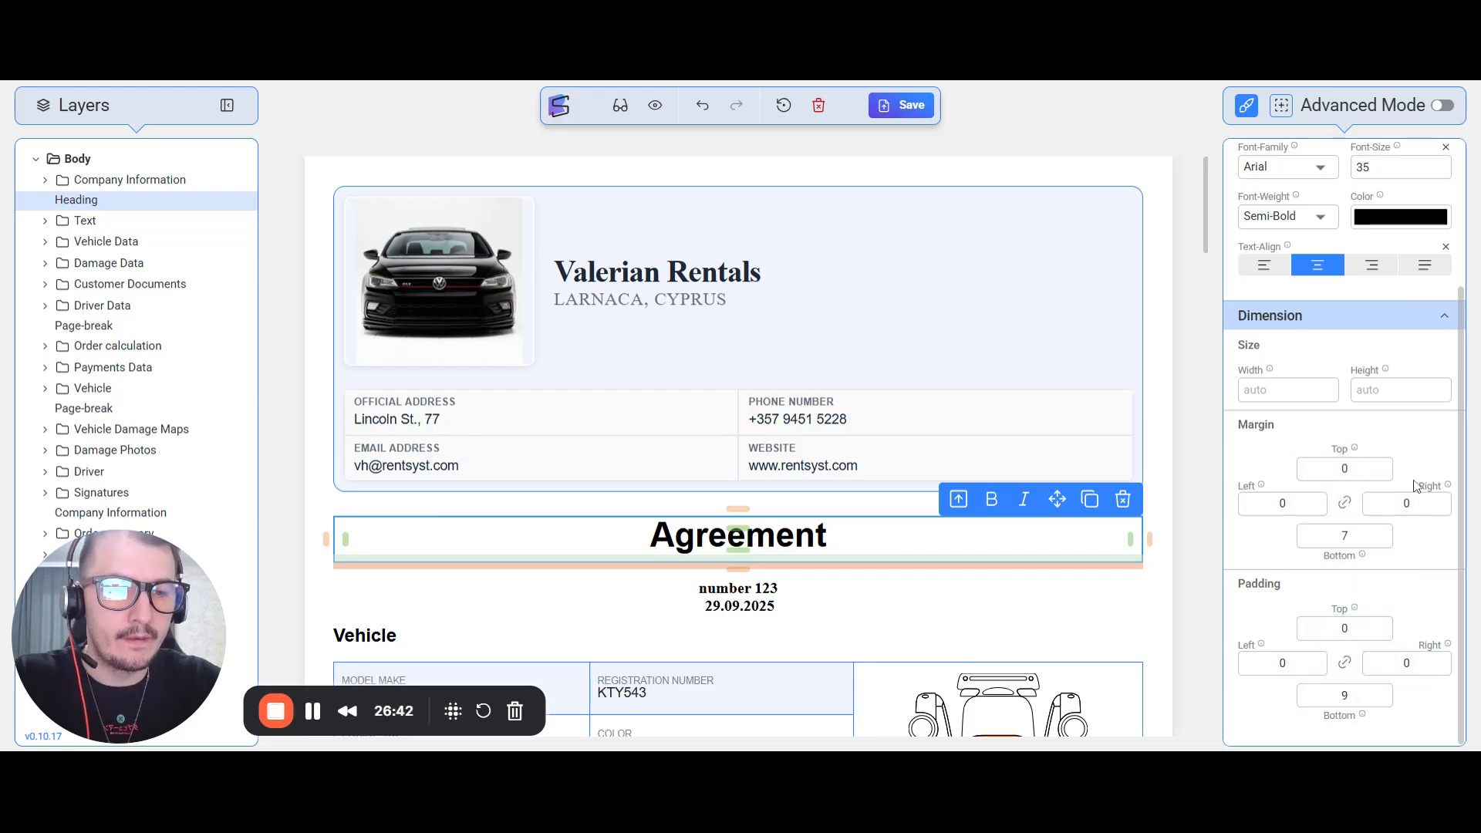
Browse the Agreement heading's font families, try Bold and Ultra-Bold weights, and settle on Medium
scroll(1401, 489, up, 3)
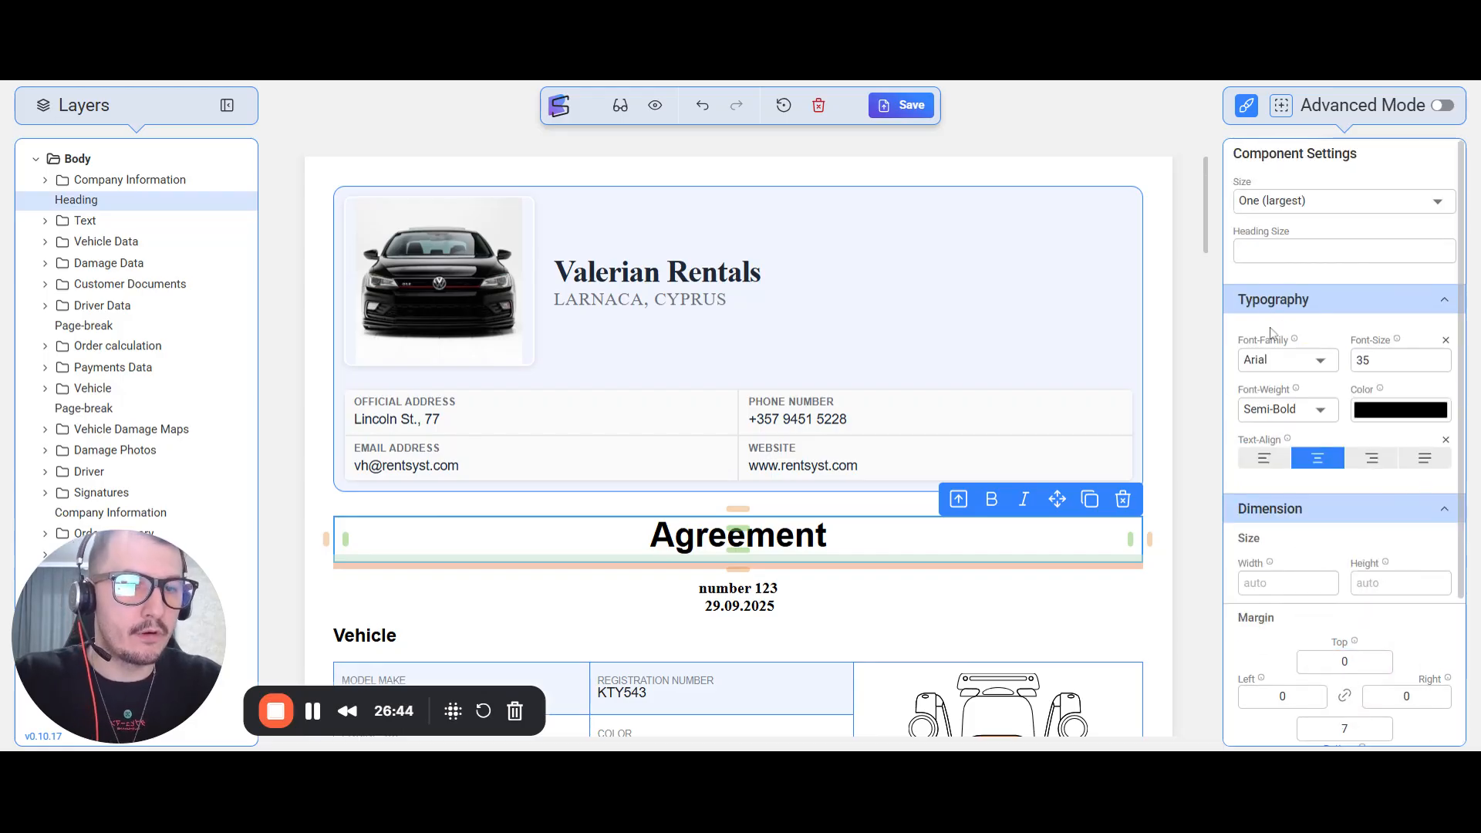
click(1288, 360)
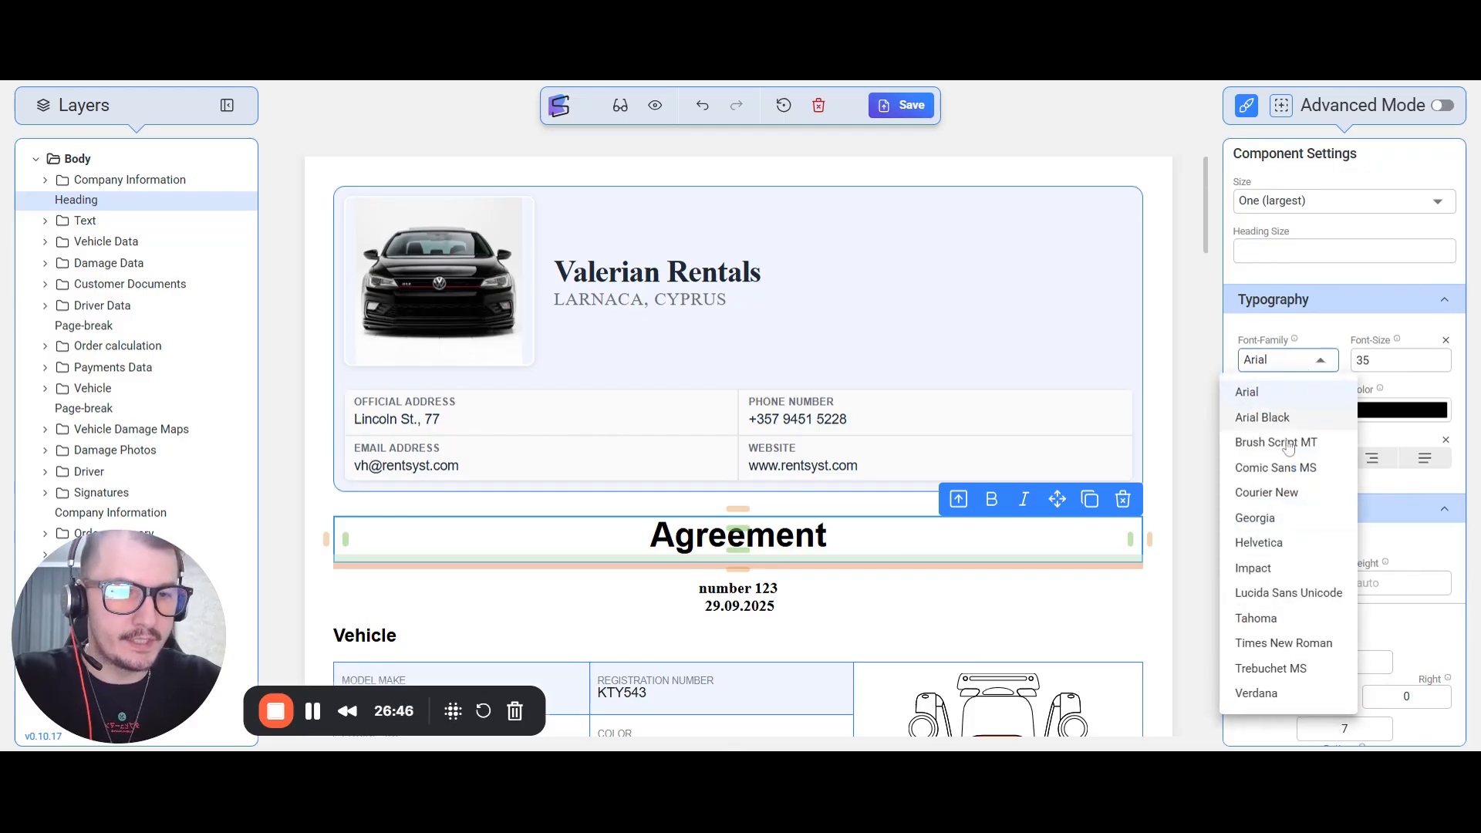
click(1329, 331)
click(1304, 414)
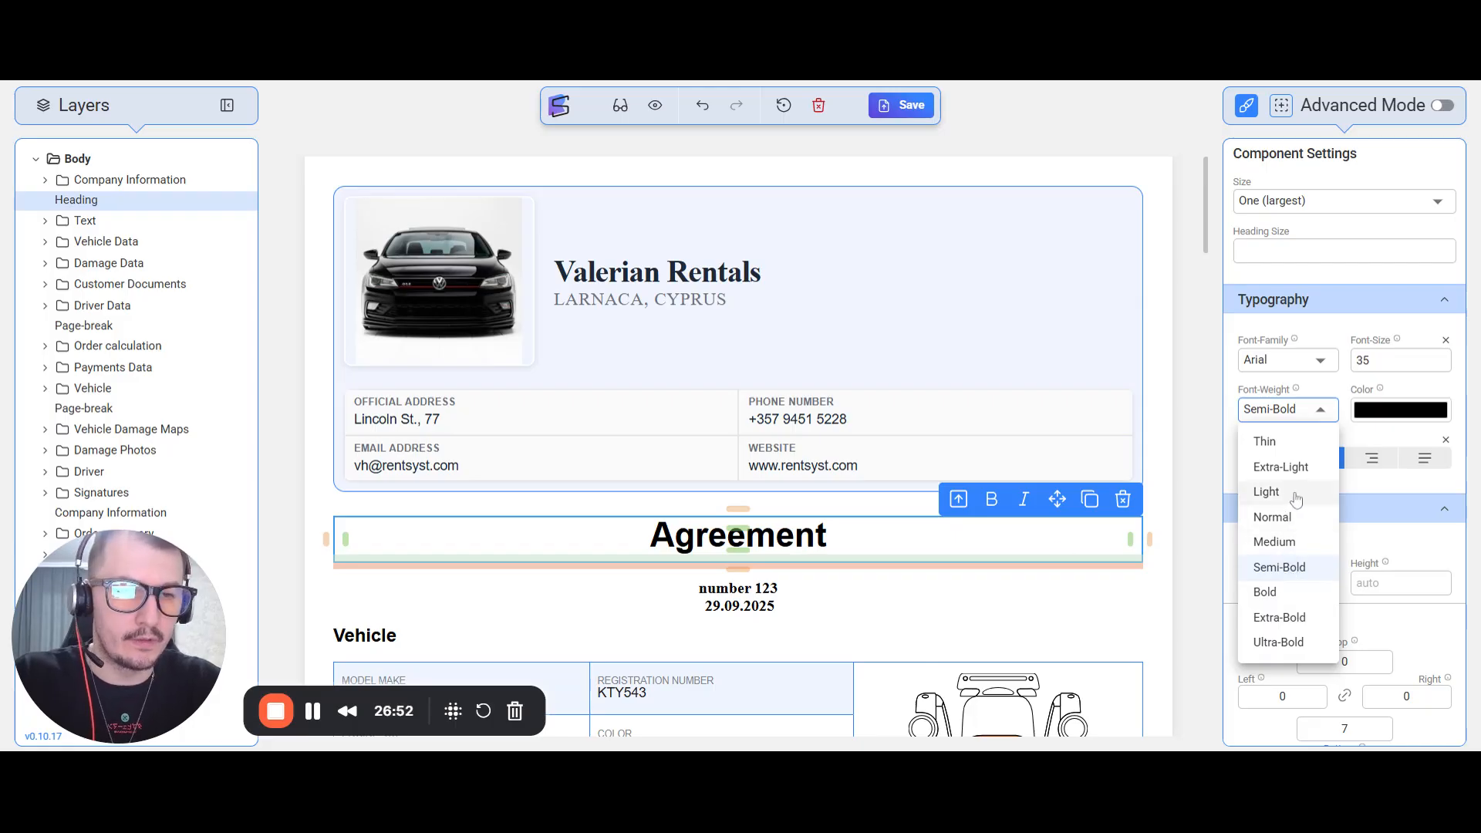
click(1280, 593)
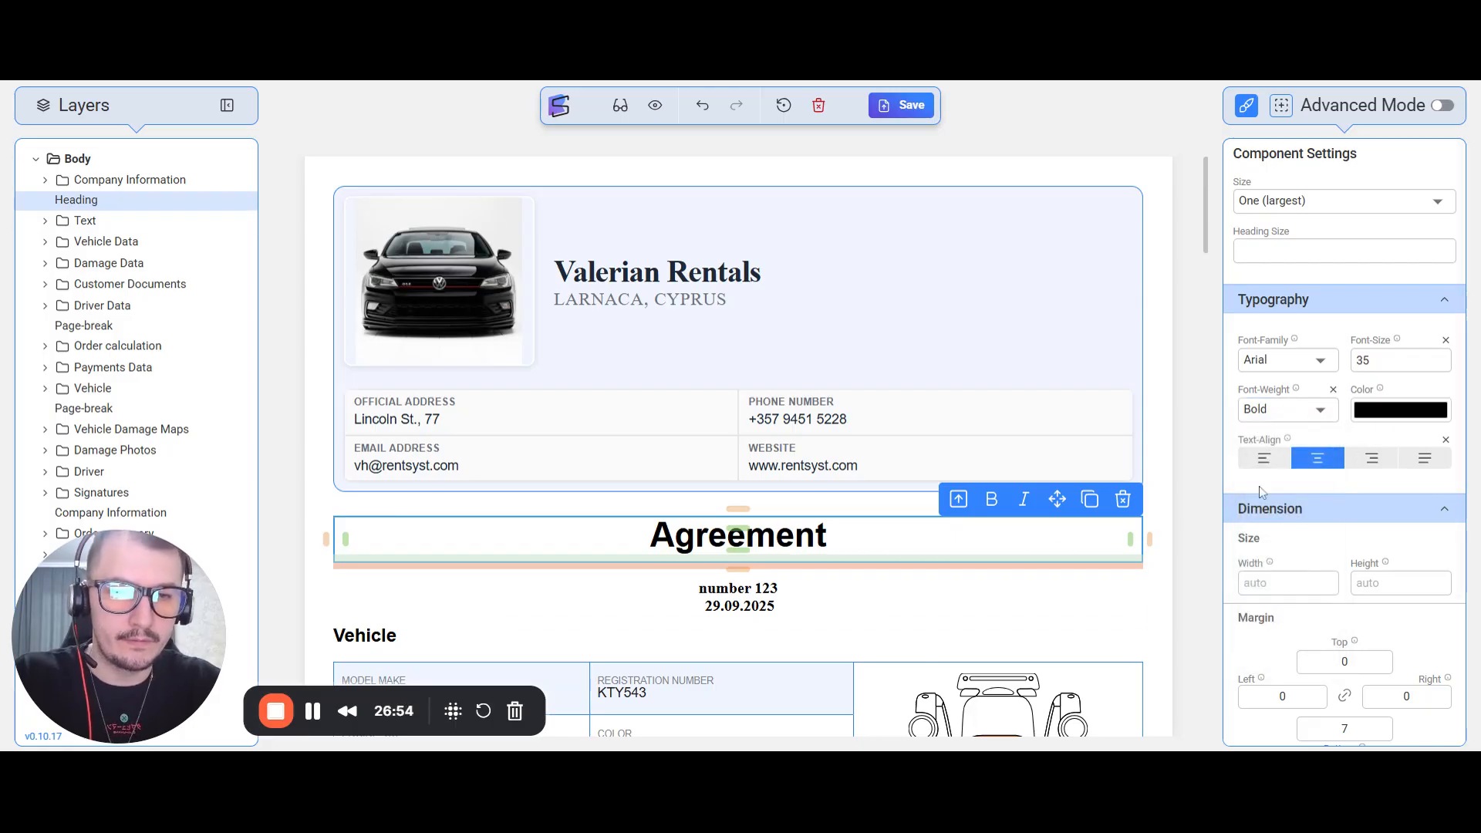
click(1315, 411)
click(1281, 643)
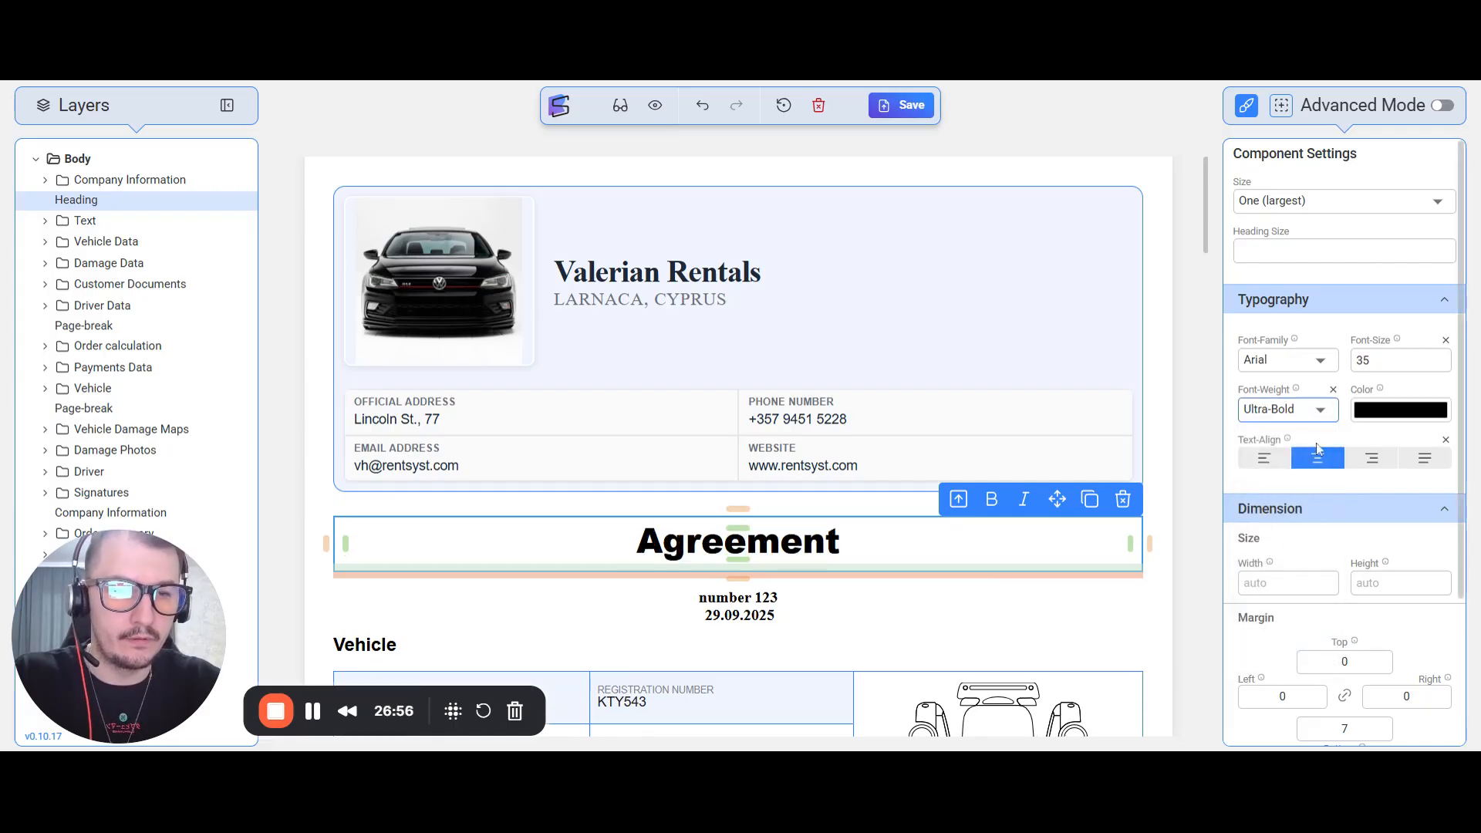
click(1316, 410)
click(1274, 542)
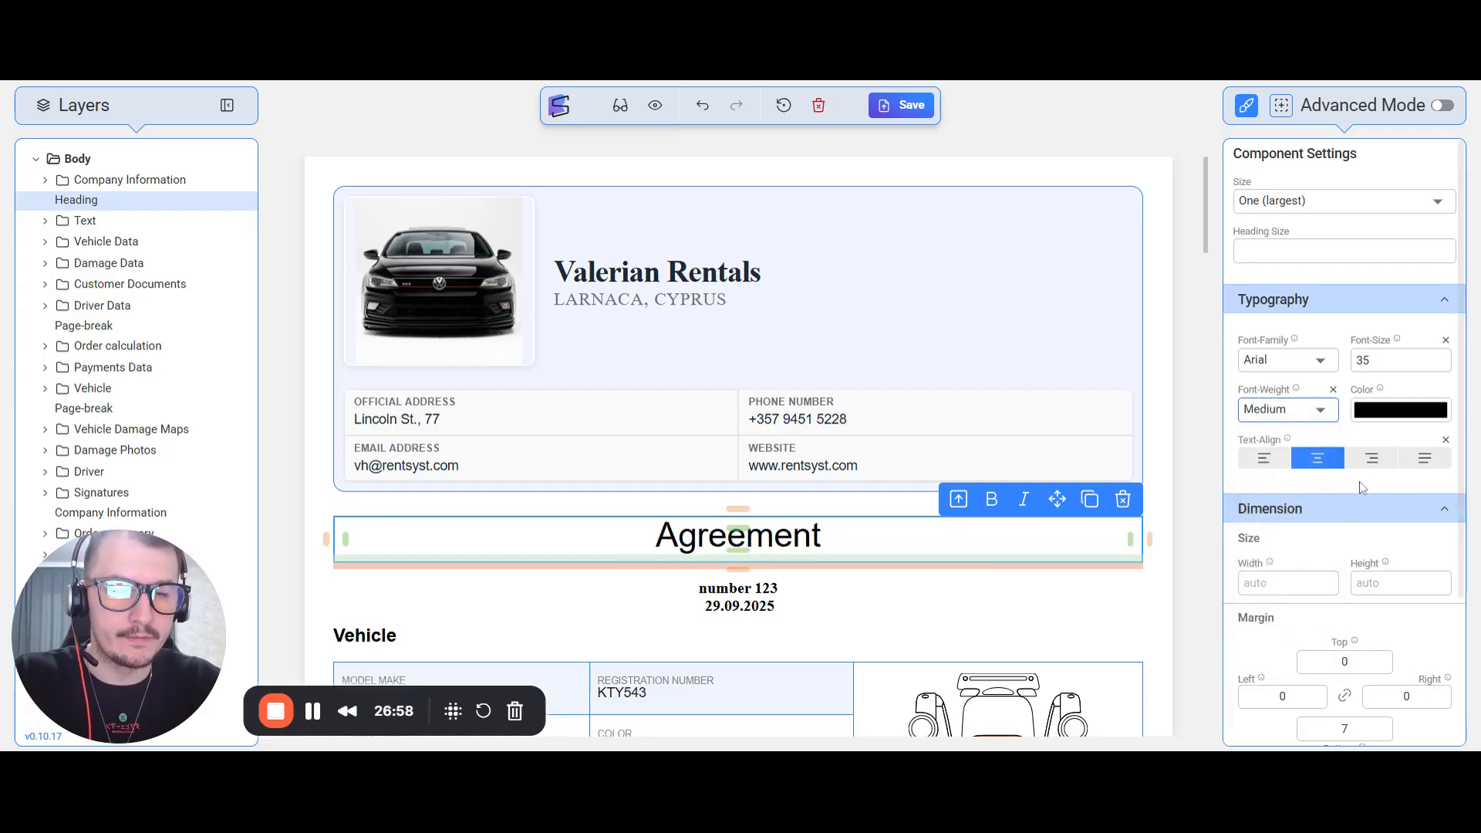
Try different hues for the Agreement heading's text color and settle on green, hex 03c91c
click(1397, 414)
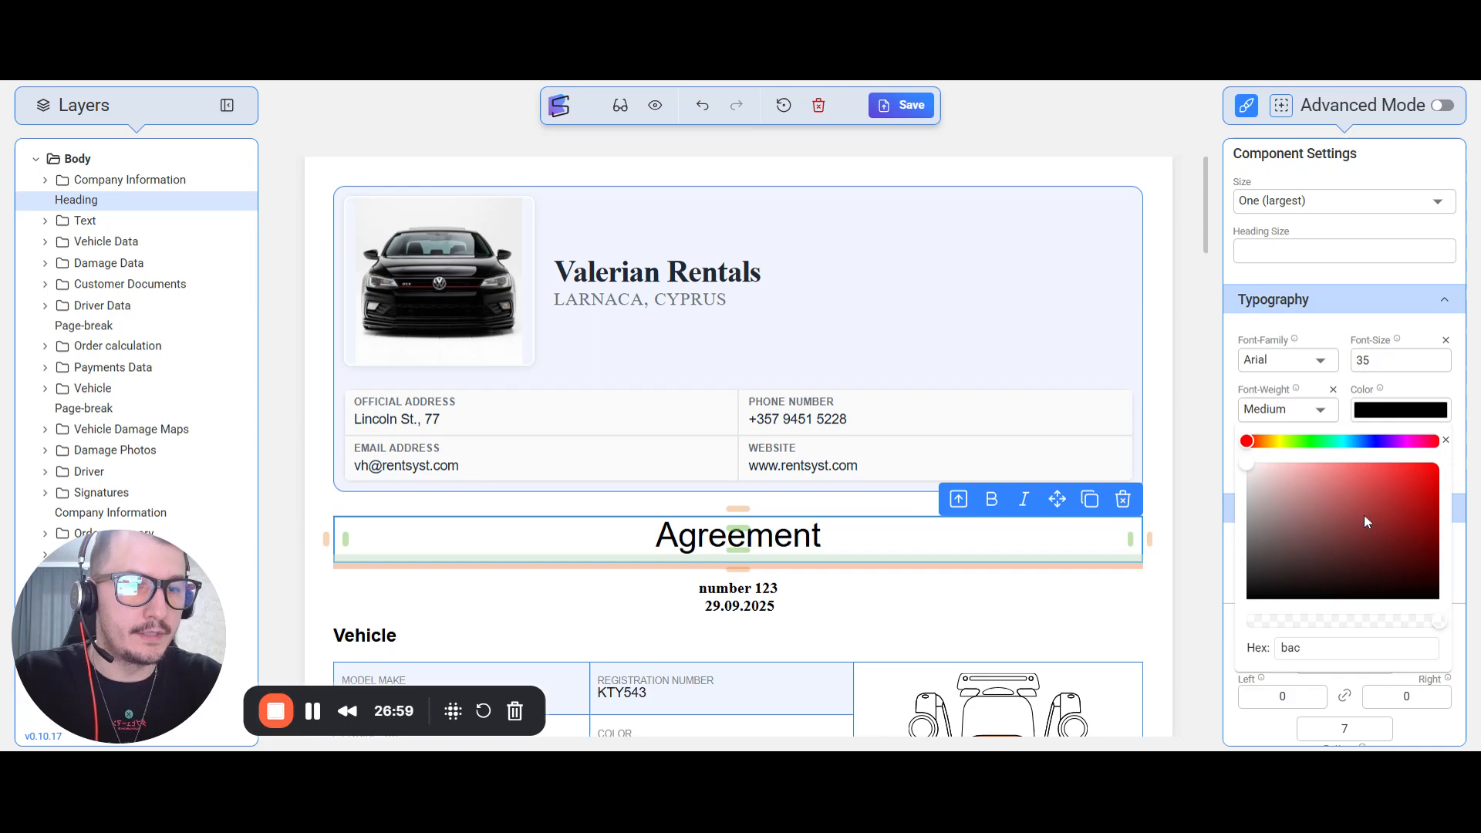
click(1358, 443)
drag(1350, 503, 1297, 571)
click(1316, 441)
drag(1280, 480, 1441, 493)
scroll(1455, 491, down, 3)
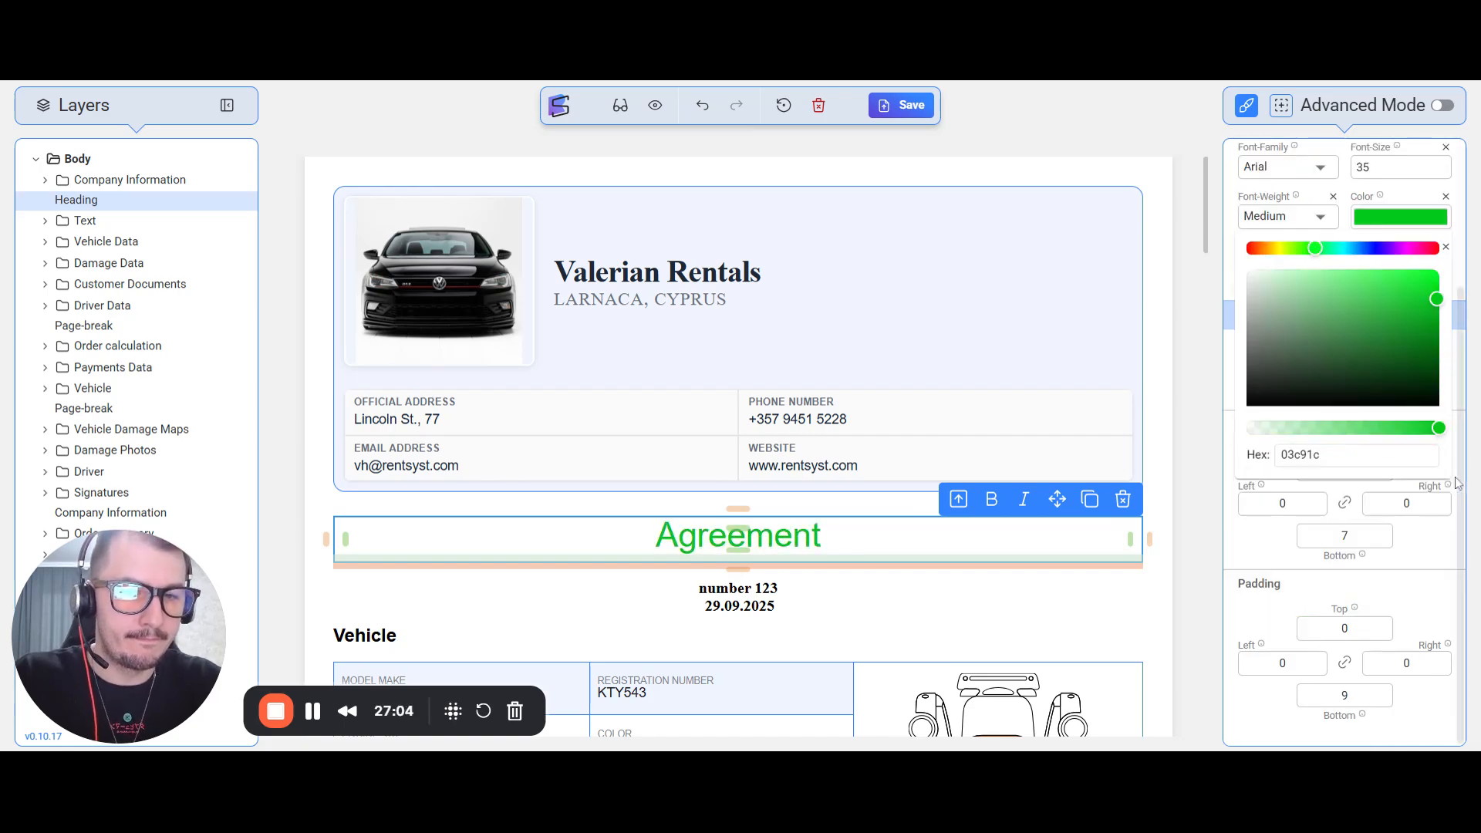
click(1457, 486)
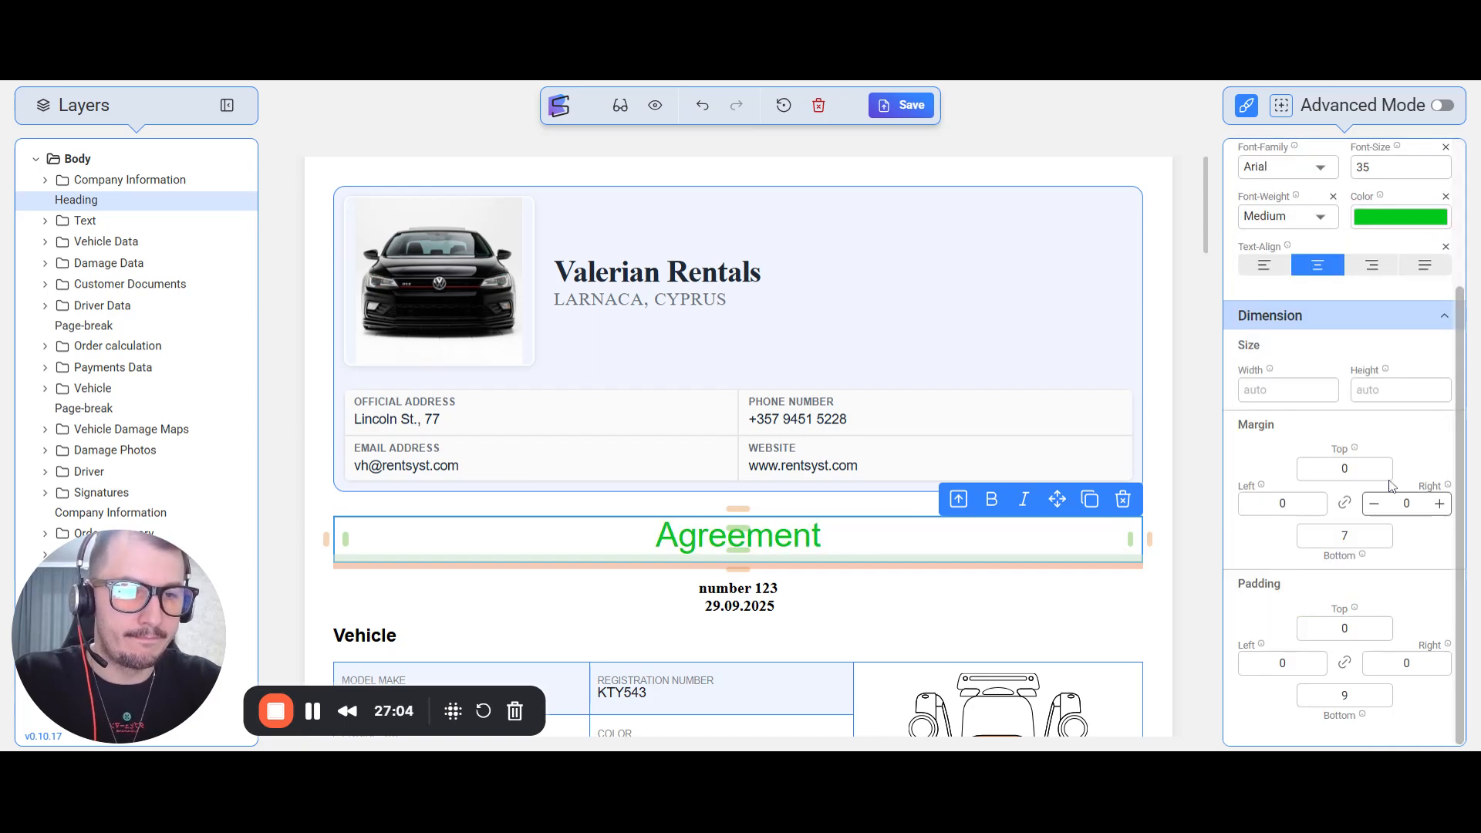
Try left, right and center text alignment on the Agreement heading and leave it aligned left
click(1252, 264)
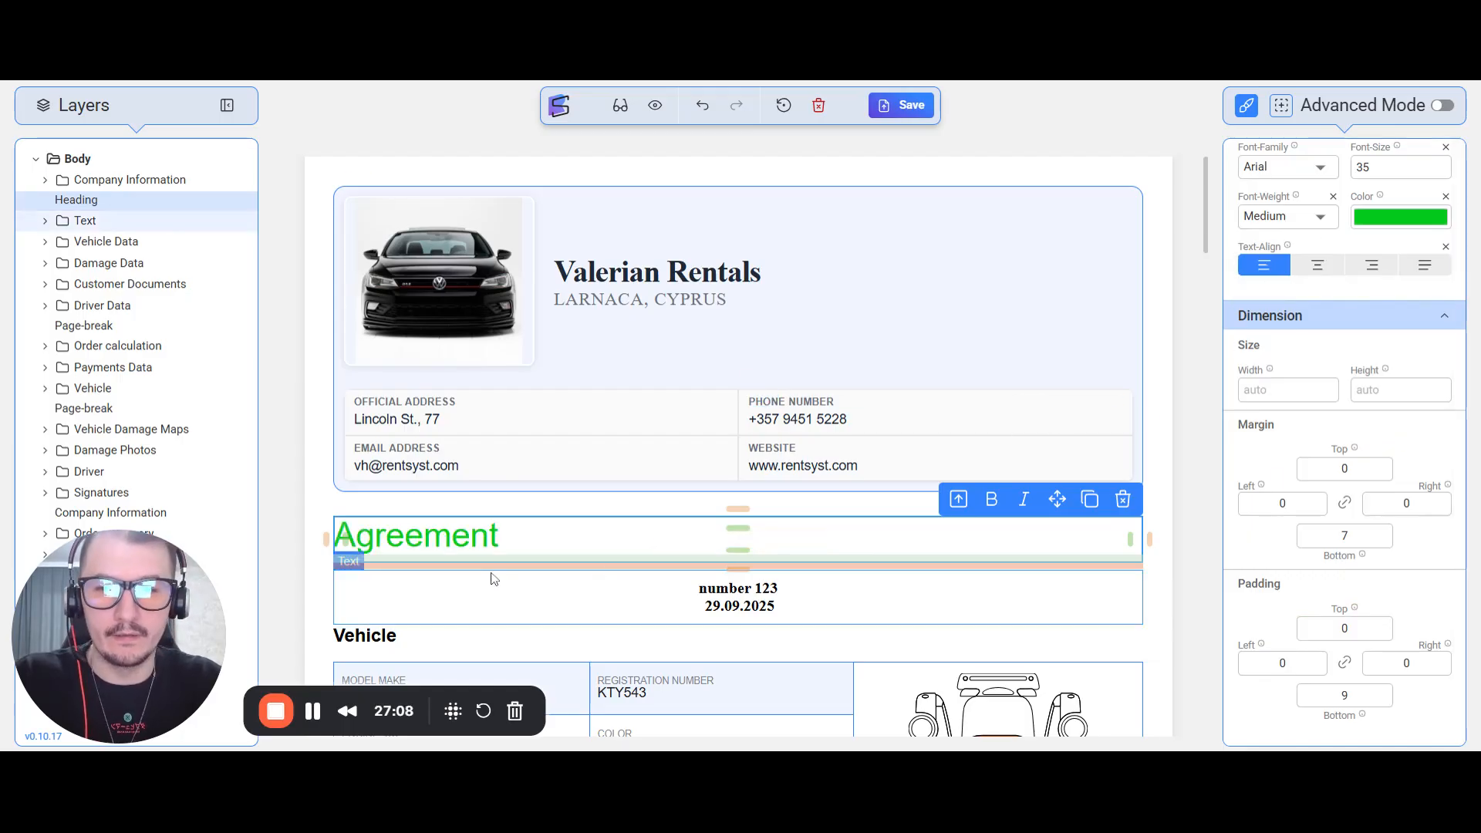
click(1372, 265)
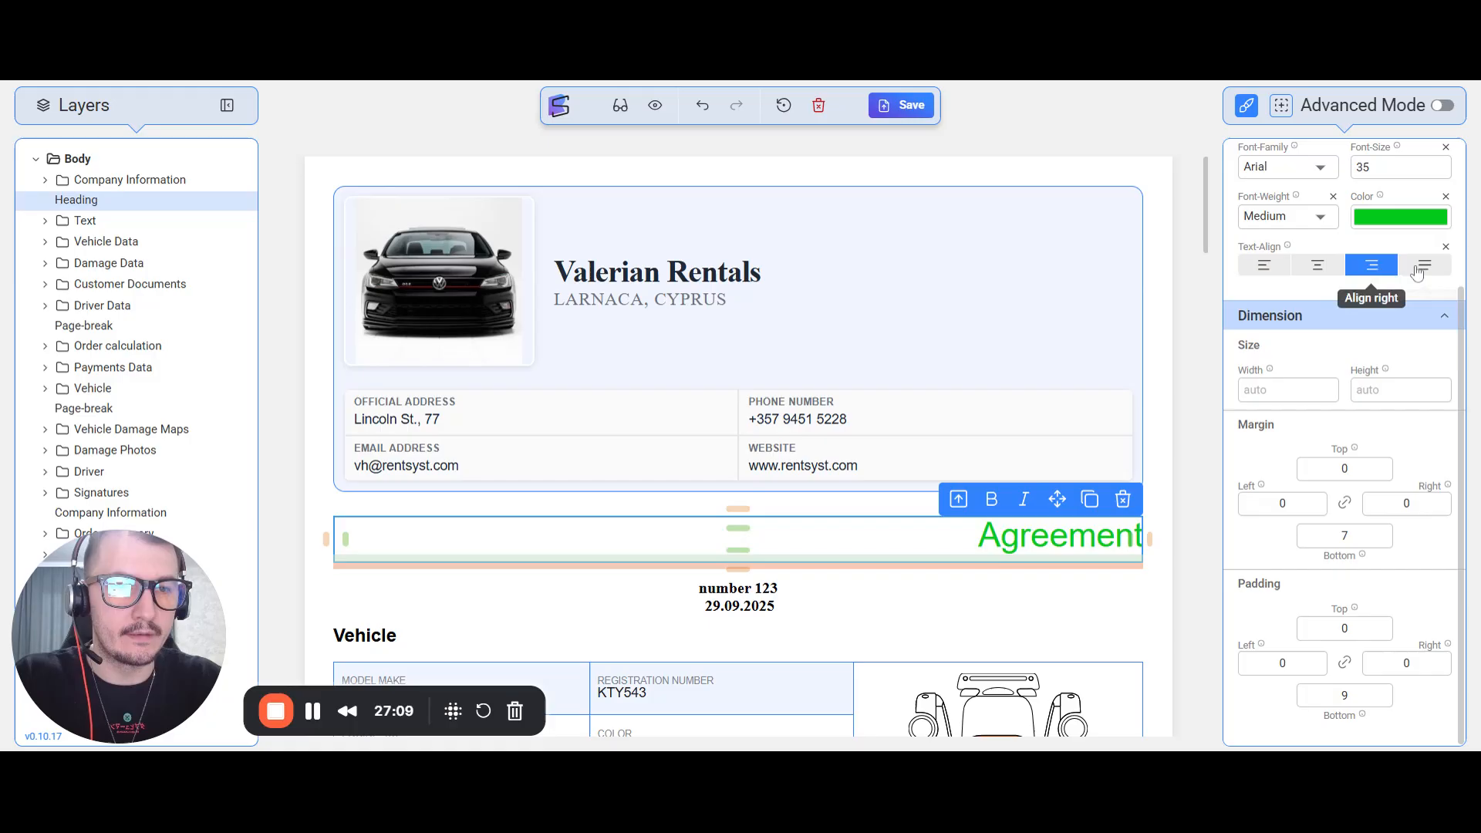
click(1316, 267)
click(1264, 264)
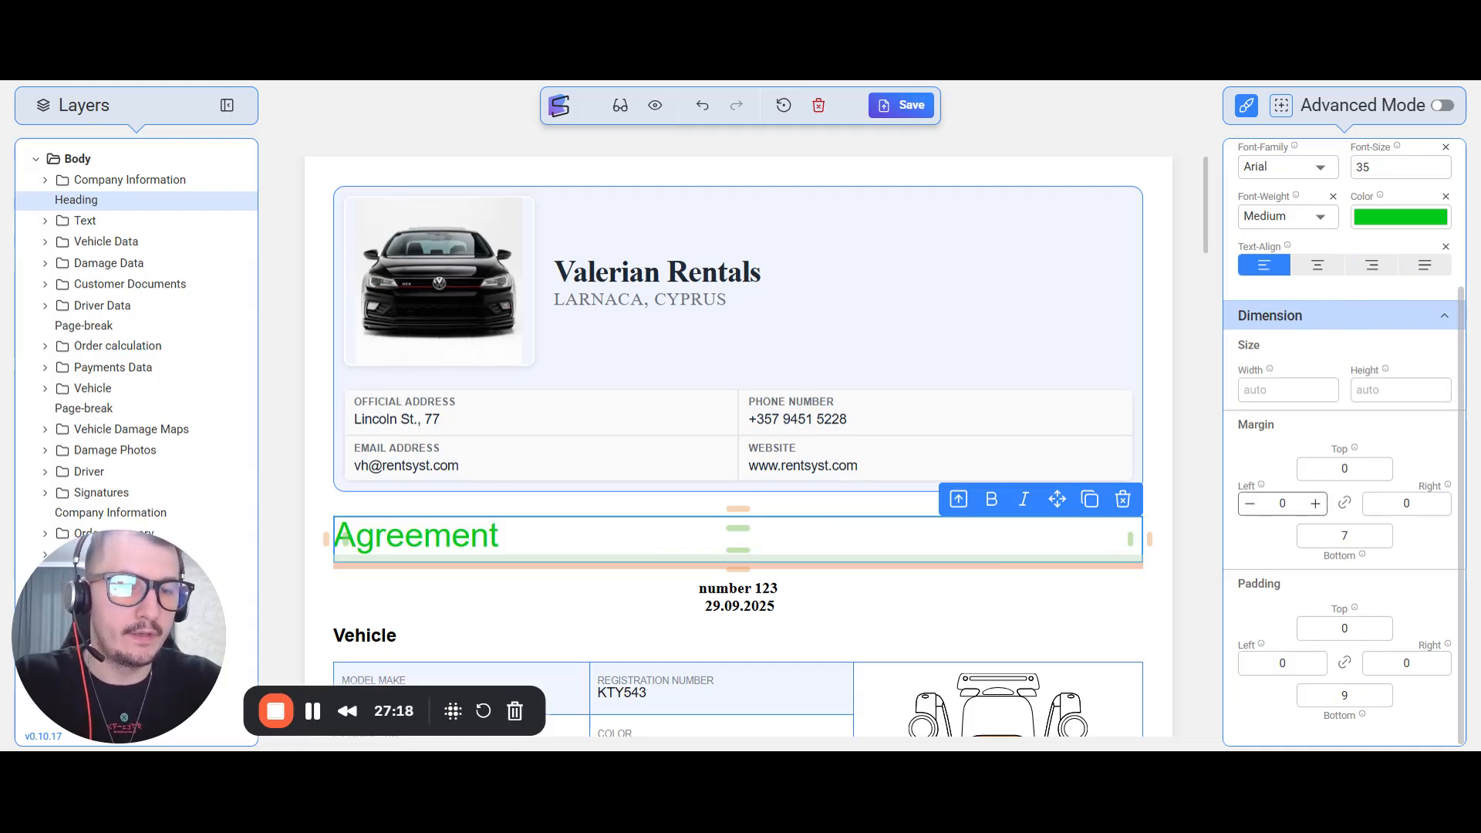
Set the Agreement heading's top margin to 10
drag(1238, 434, 1284, 434)
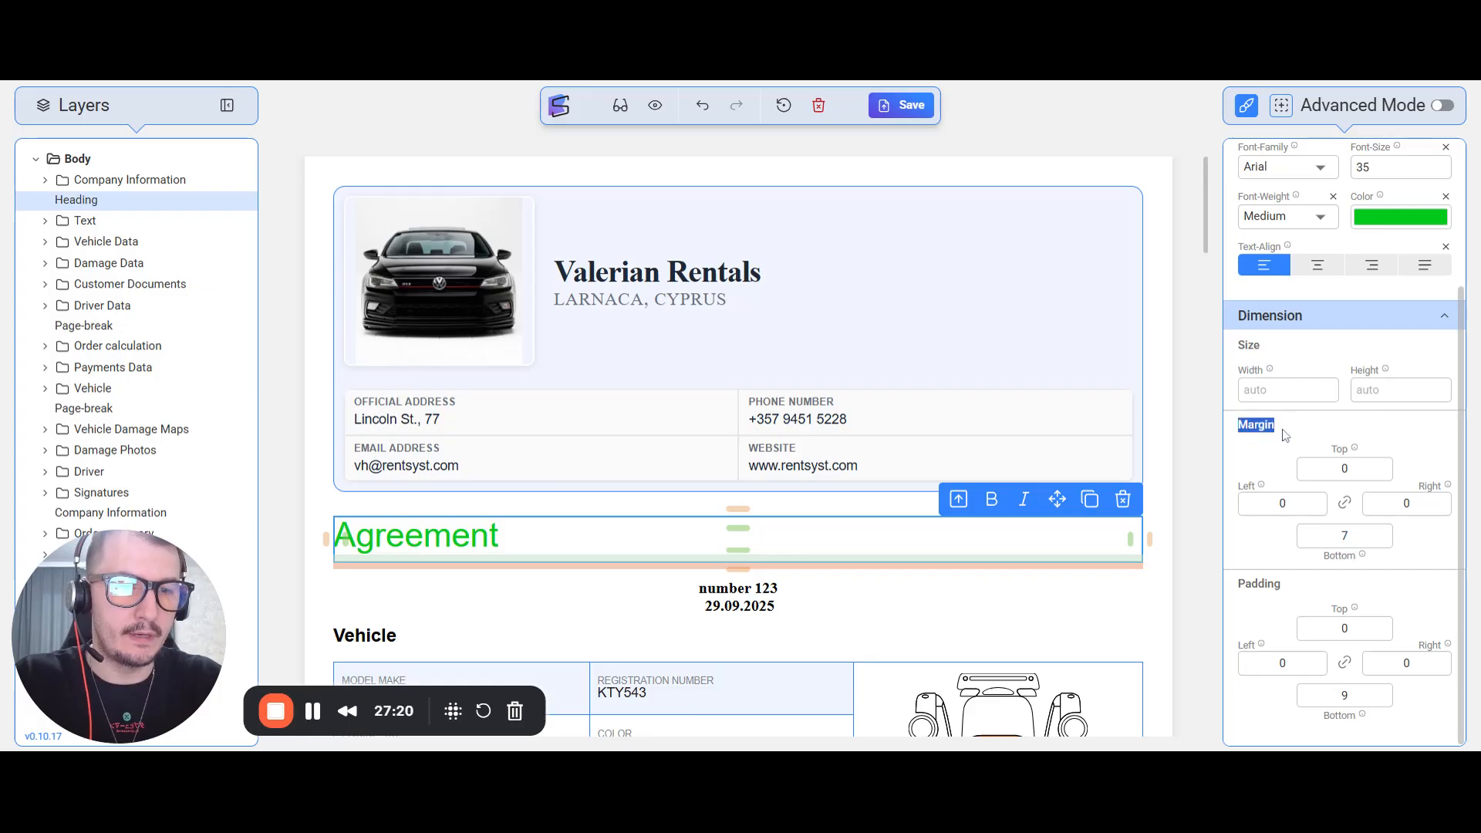
scroll(879, 532, down, 3)
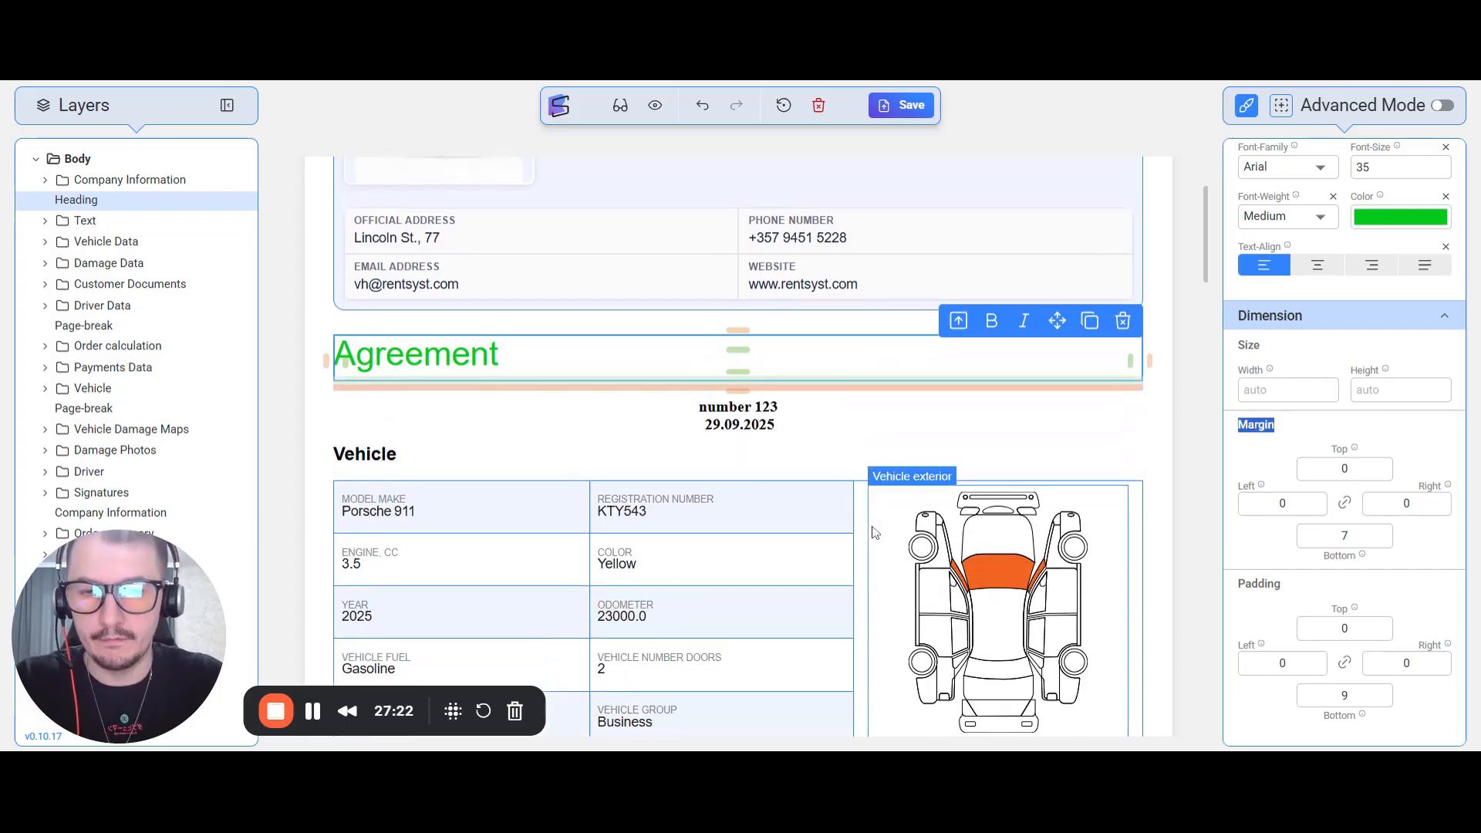
click(605, 352)
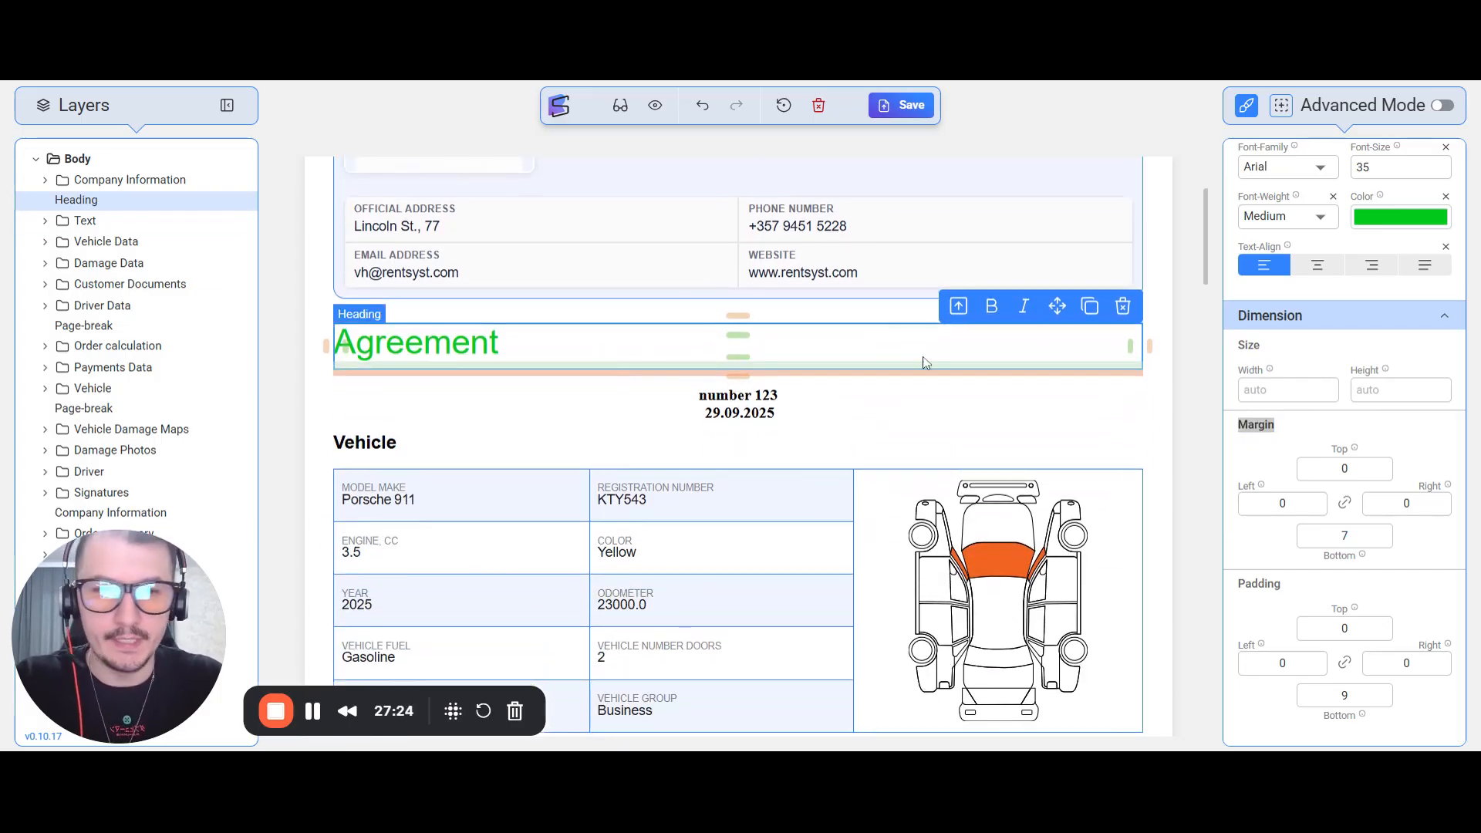
drag(1236, 432, 1302, 432)
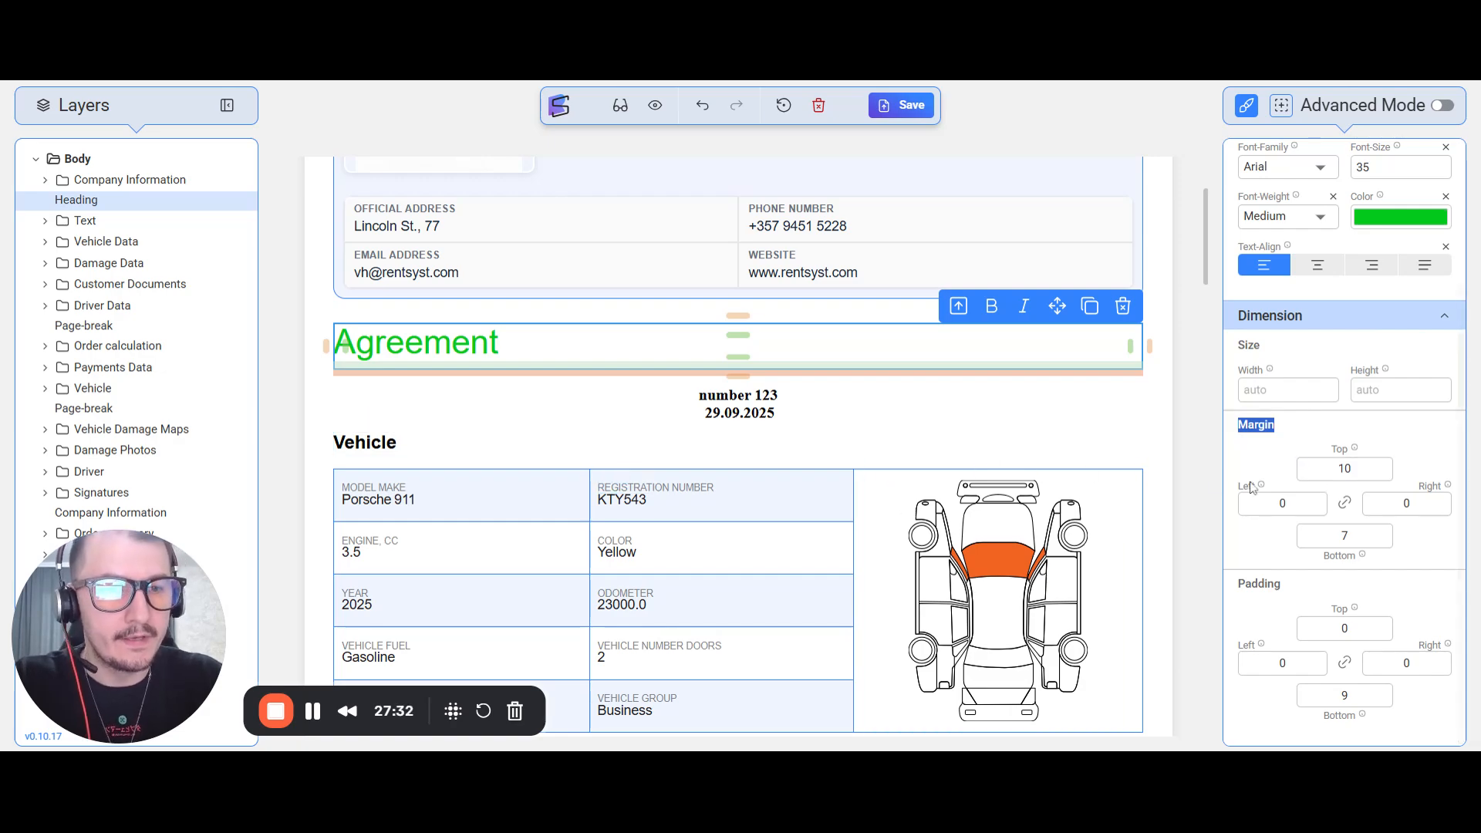
click(1303, 441)
Select the Damage Data table body and set its margins, linked on all sides, to 10
scroll(702, 513, down, 2)
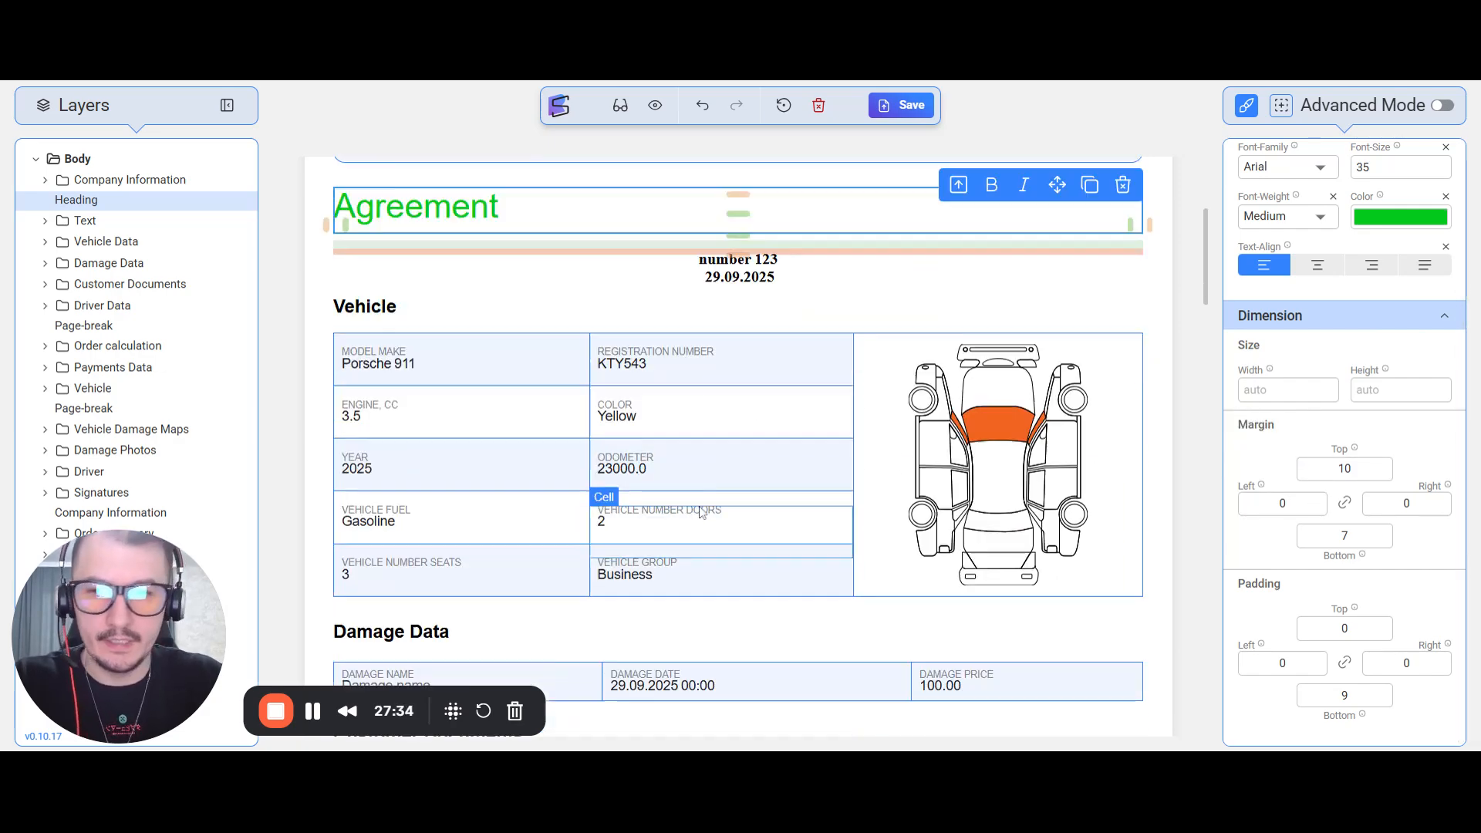
scroll(702, 513, down, 4)
click(538, 434)
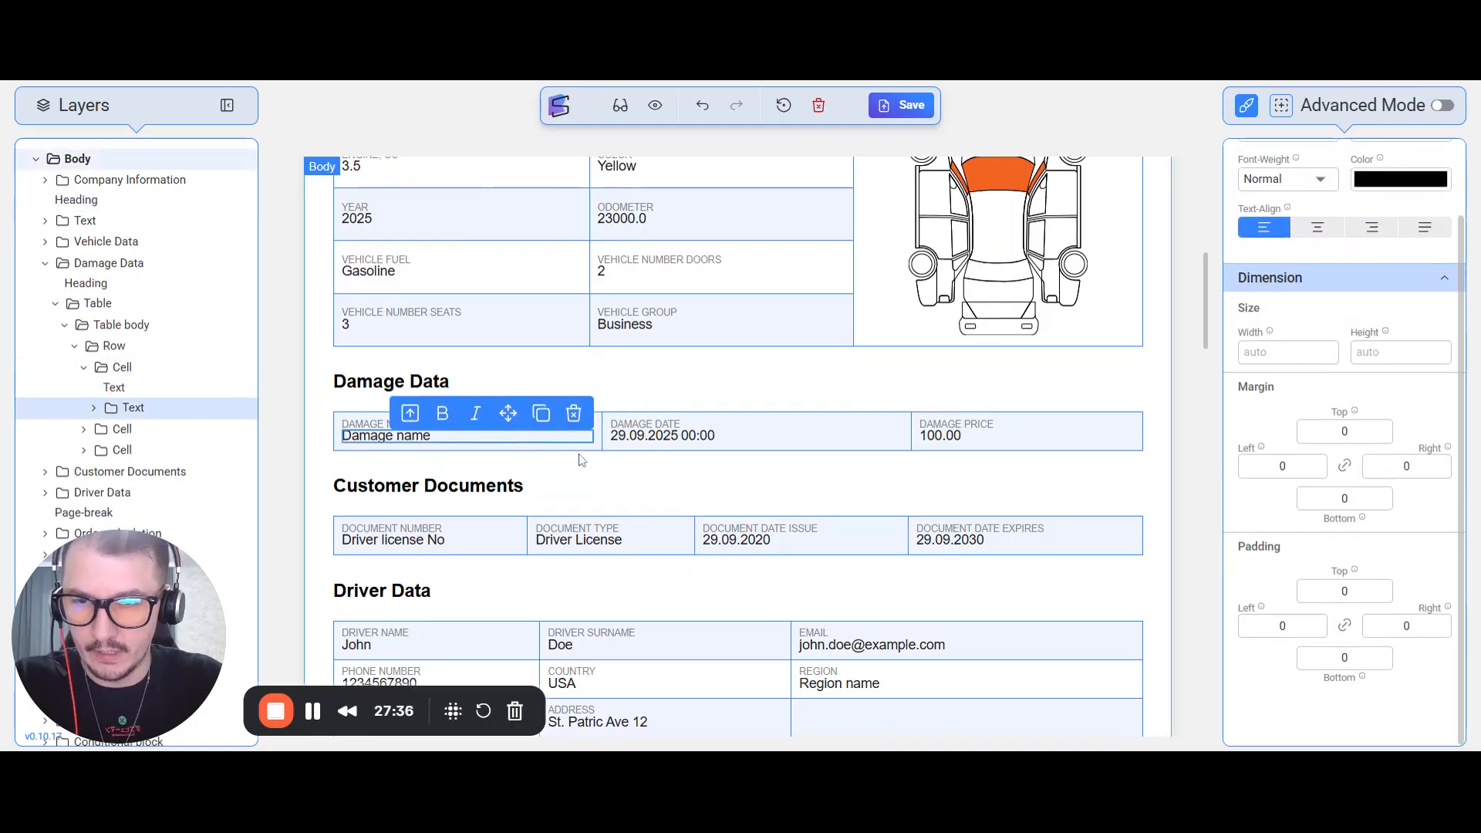
click(664, 440)
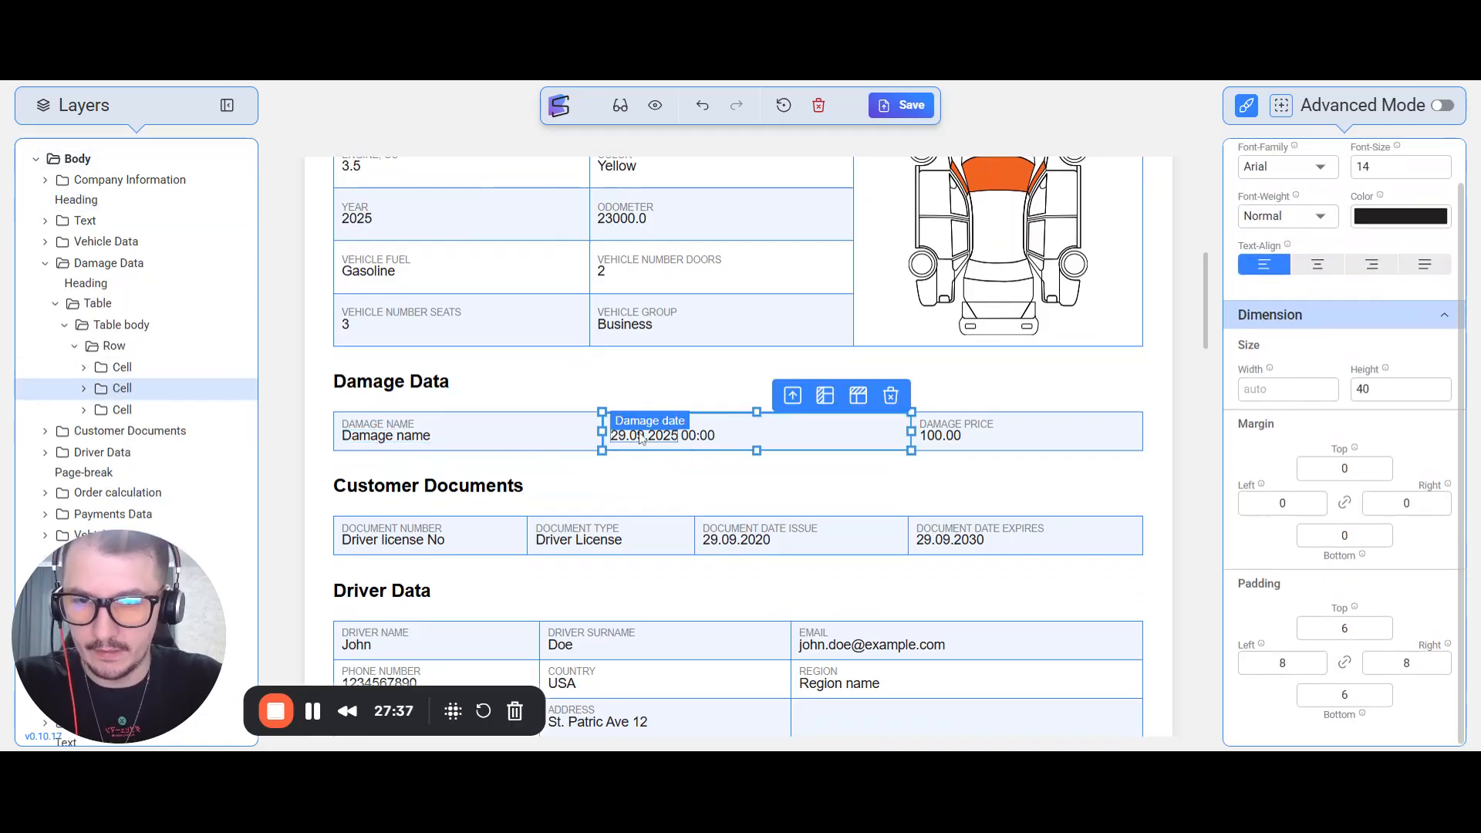
click(125, 328)
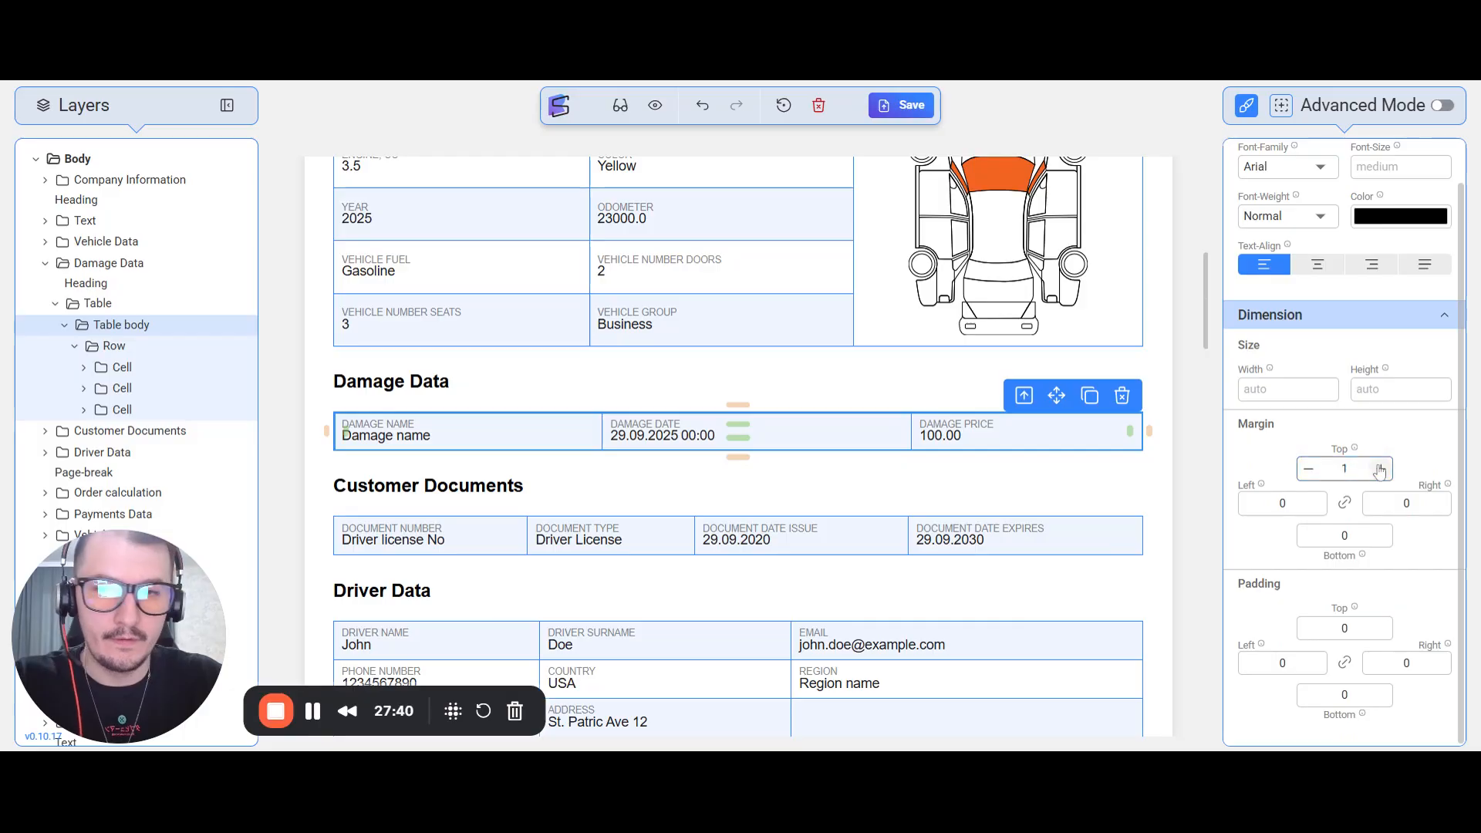
click(1340, 506)
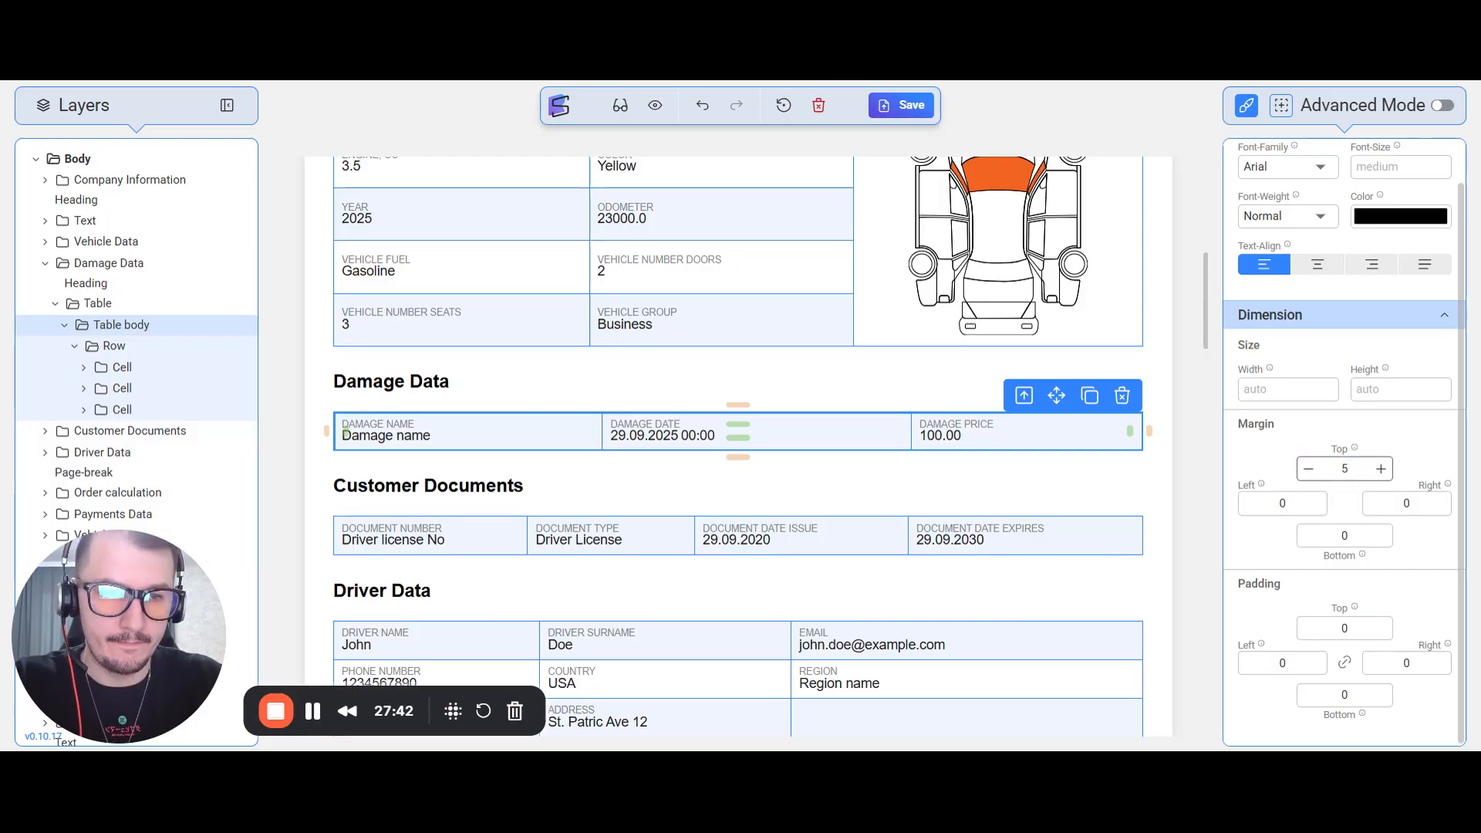
click(1316, 504)
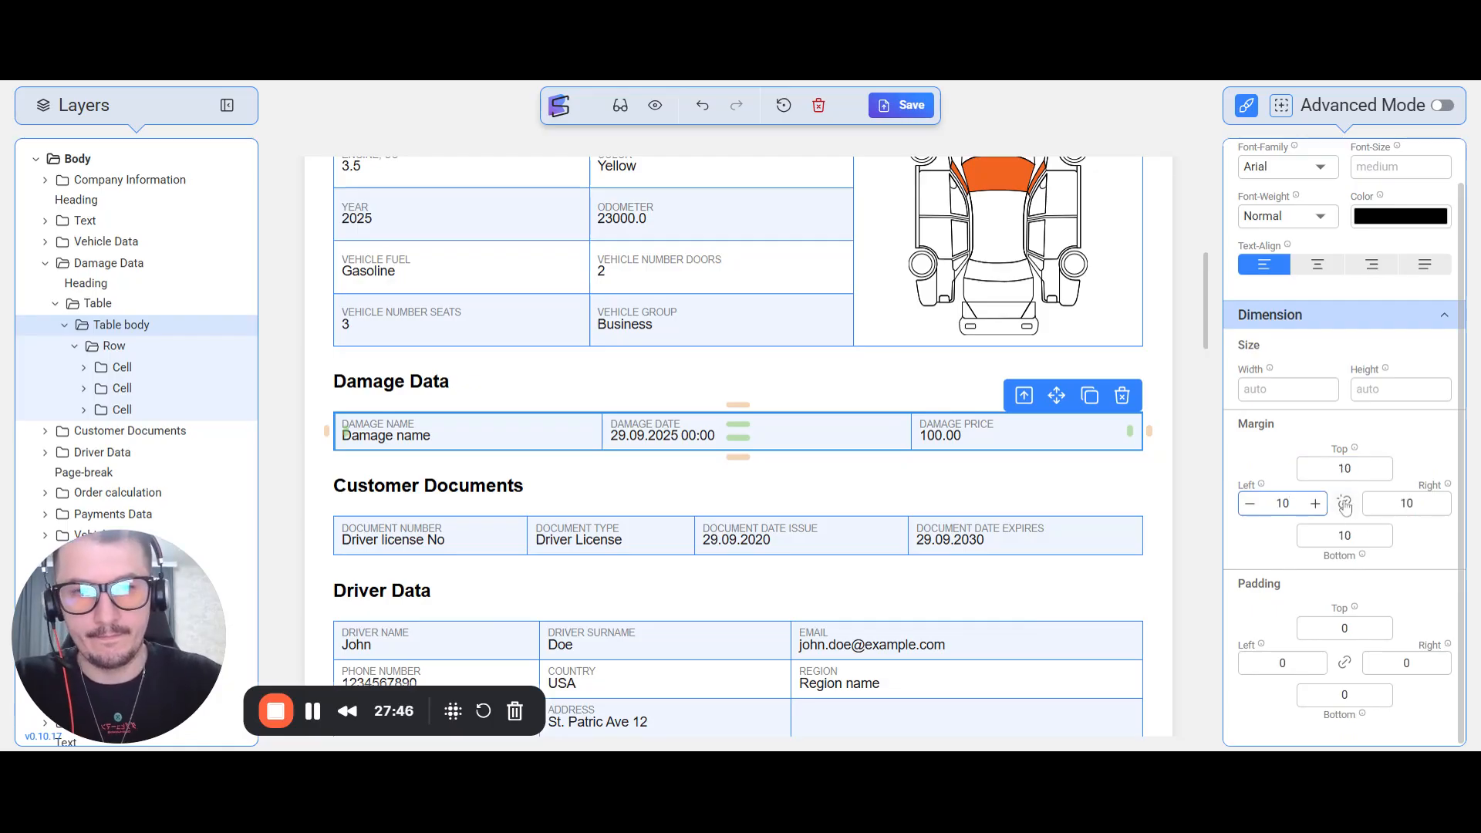
Increase the top padding of the Damage Data table body
click(1381, 631)
click(1380, 631)
click(1381, 631)
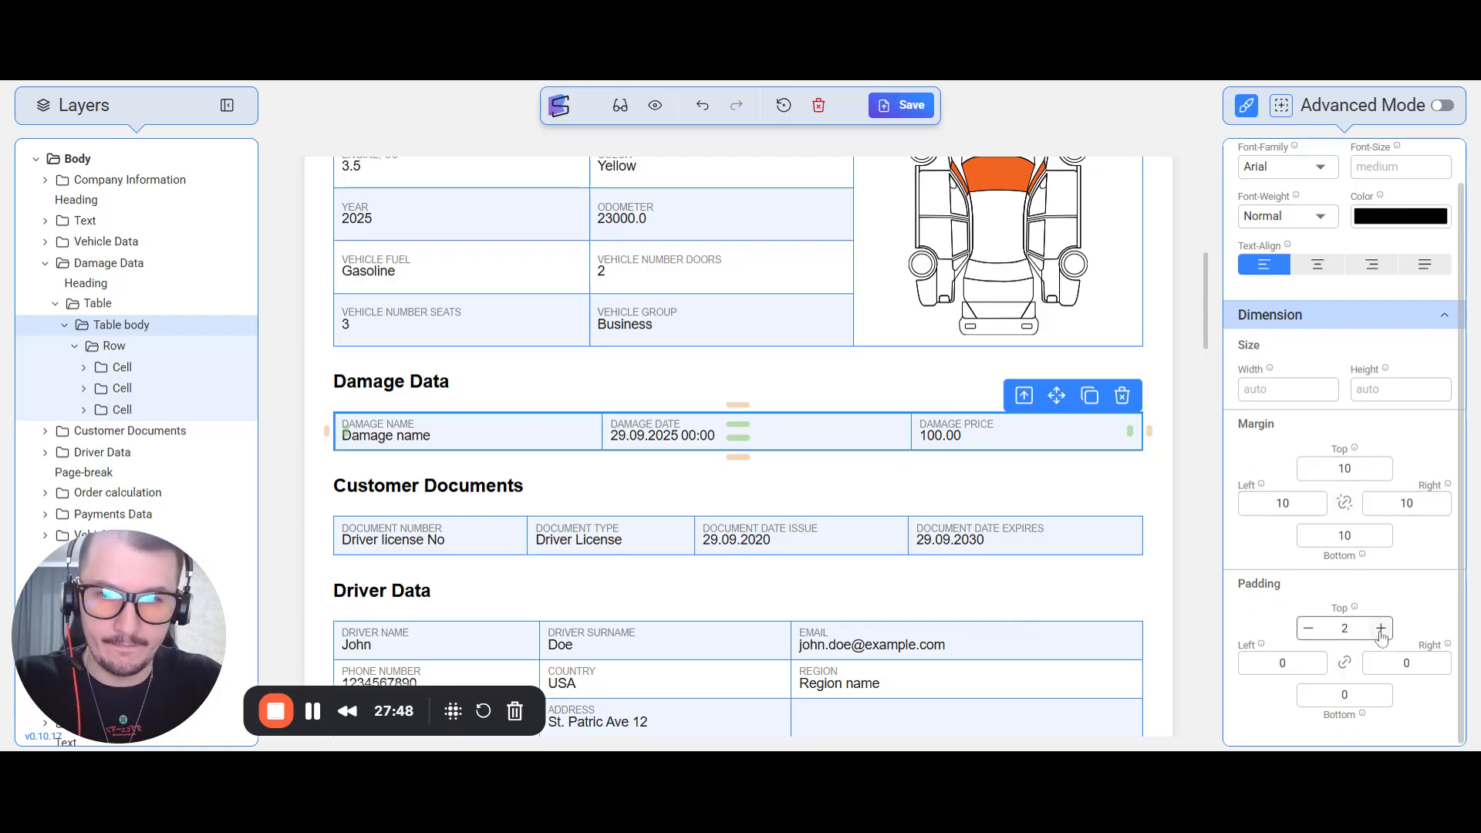
click(1380, 631)
click(1381, 630)
Select the whole Damage Data block and set its linked margins to 12 on all sides
click(781, 411)
click(784, 409)
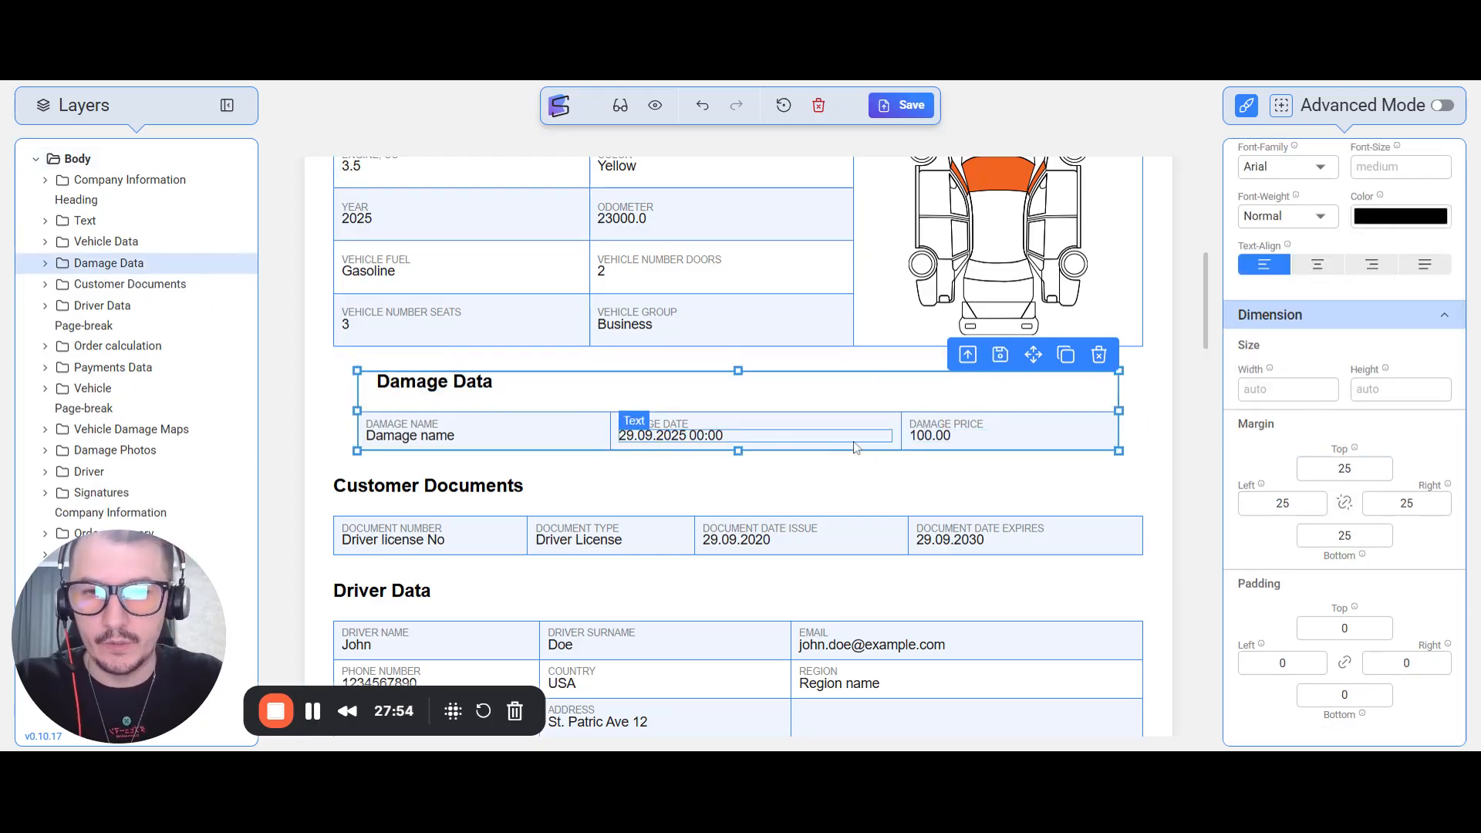
click(1310, 471)
click(1310, 471)
click(1310, 470)
click(1310, 471)
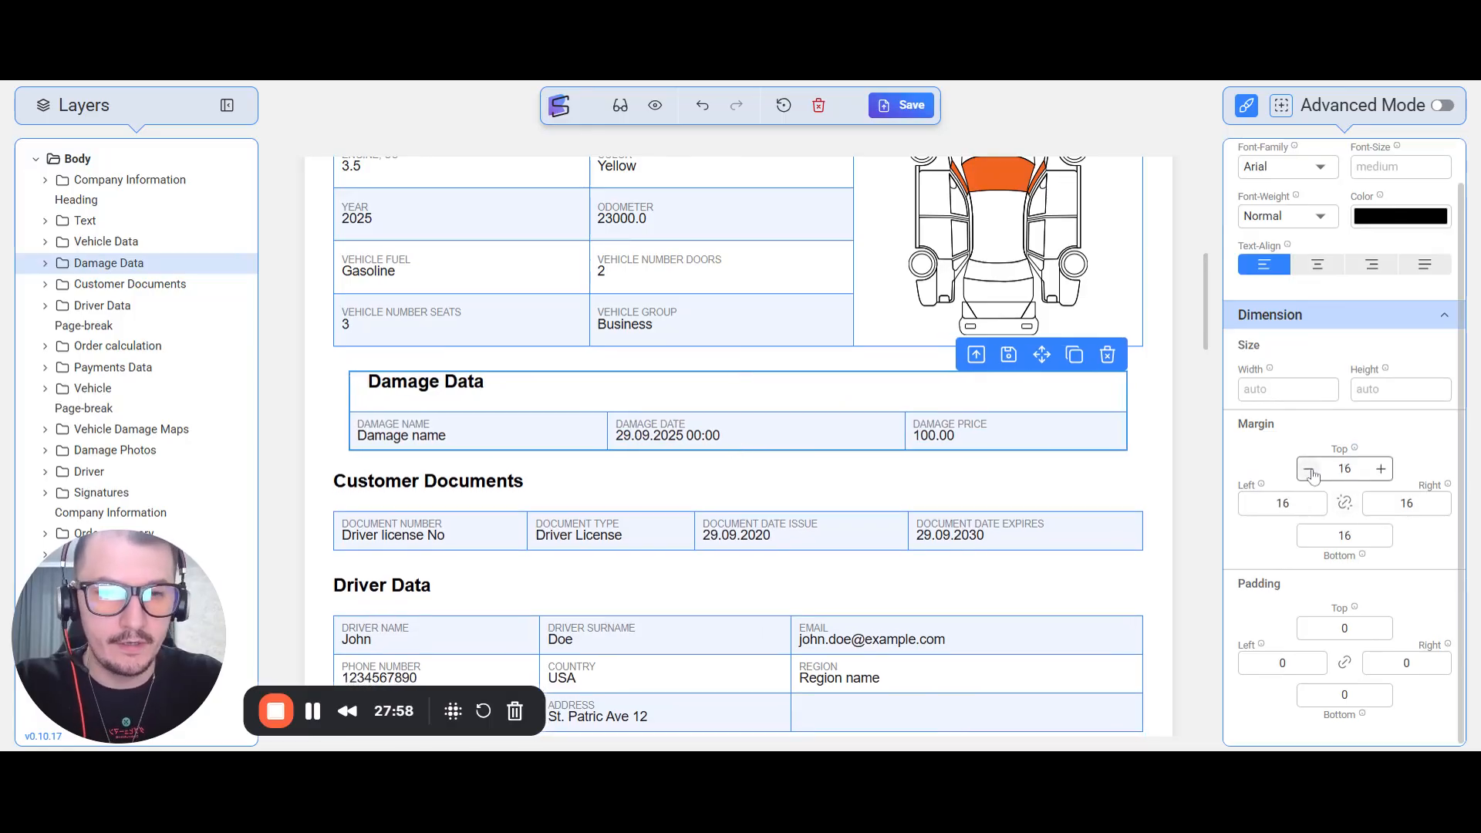
click(1311, 471)
click(1310, 470)
click(1310, 470)
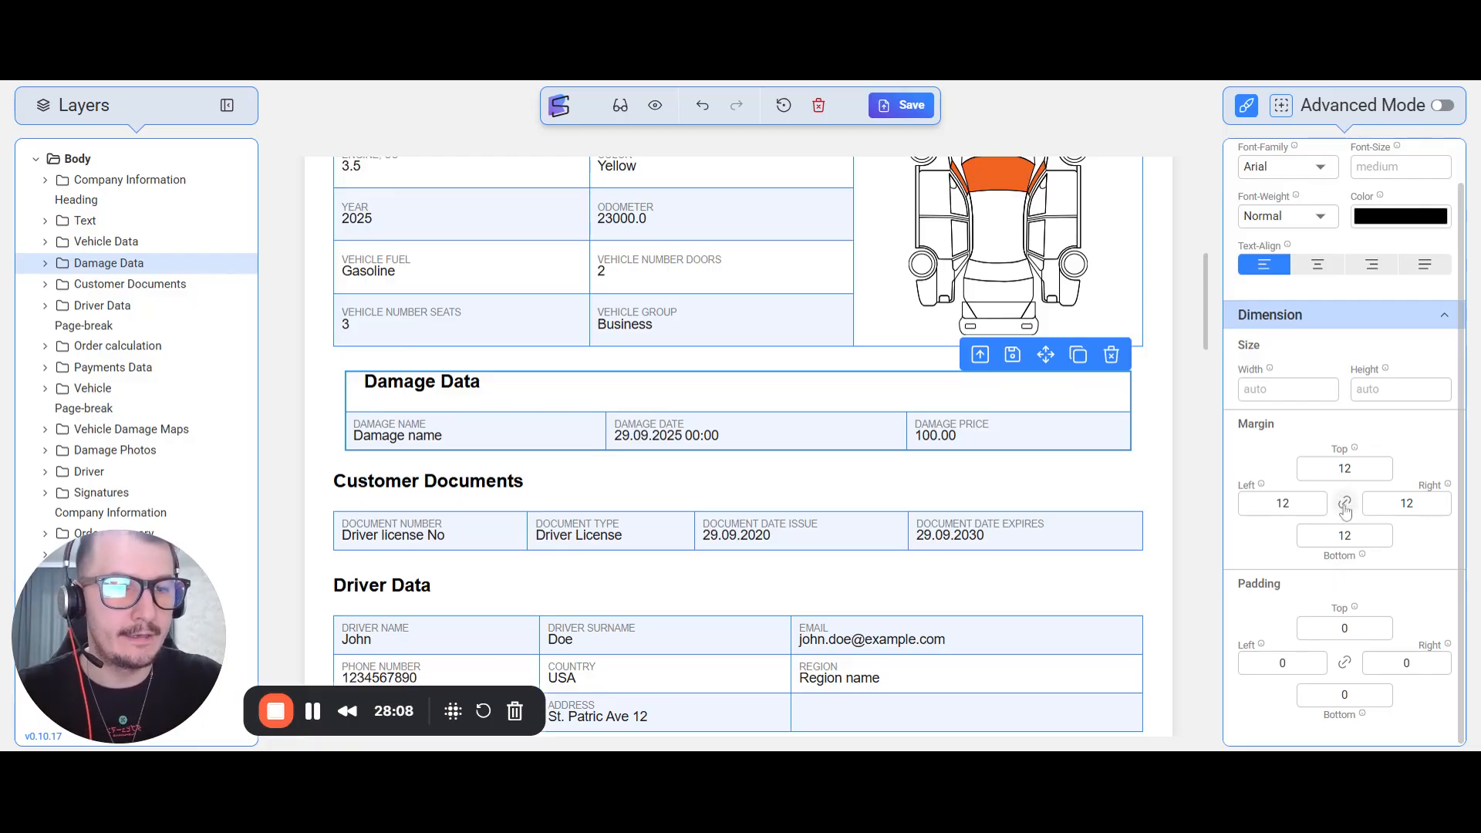
With the margins unlinked, reduce only the Damage Data block's left margin to 0
click(1250, 503)
click(1250, 503)
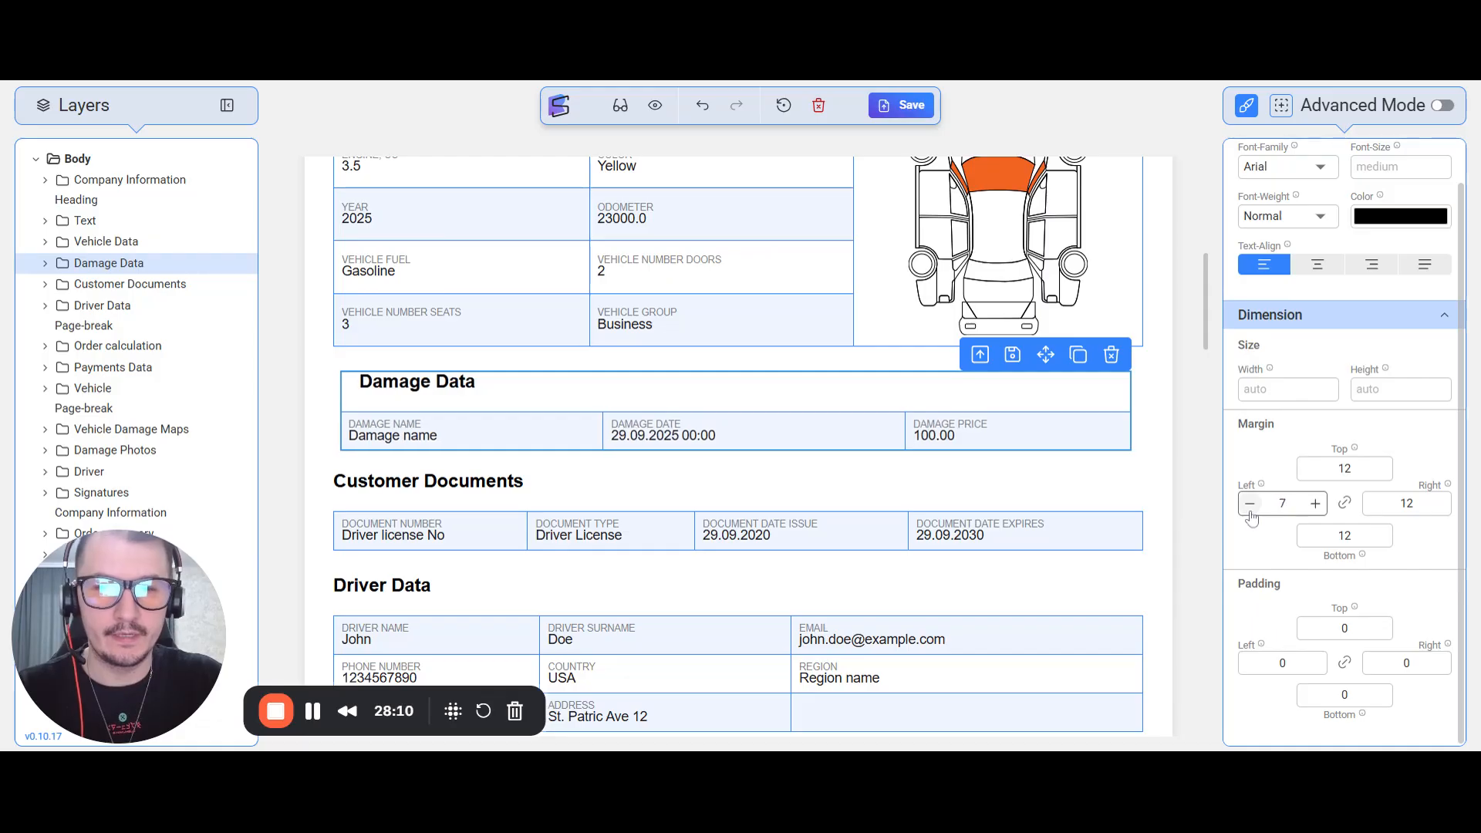
click(1250, 503)
click(1250, 506)
click(1250, 505)
click(1250, 505)
click(1250, 505)
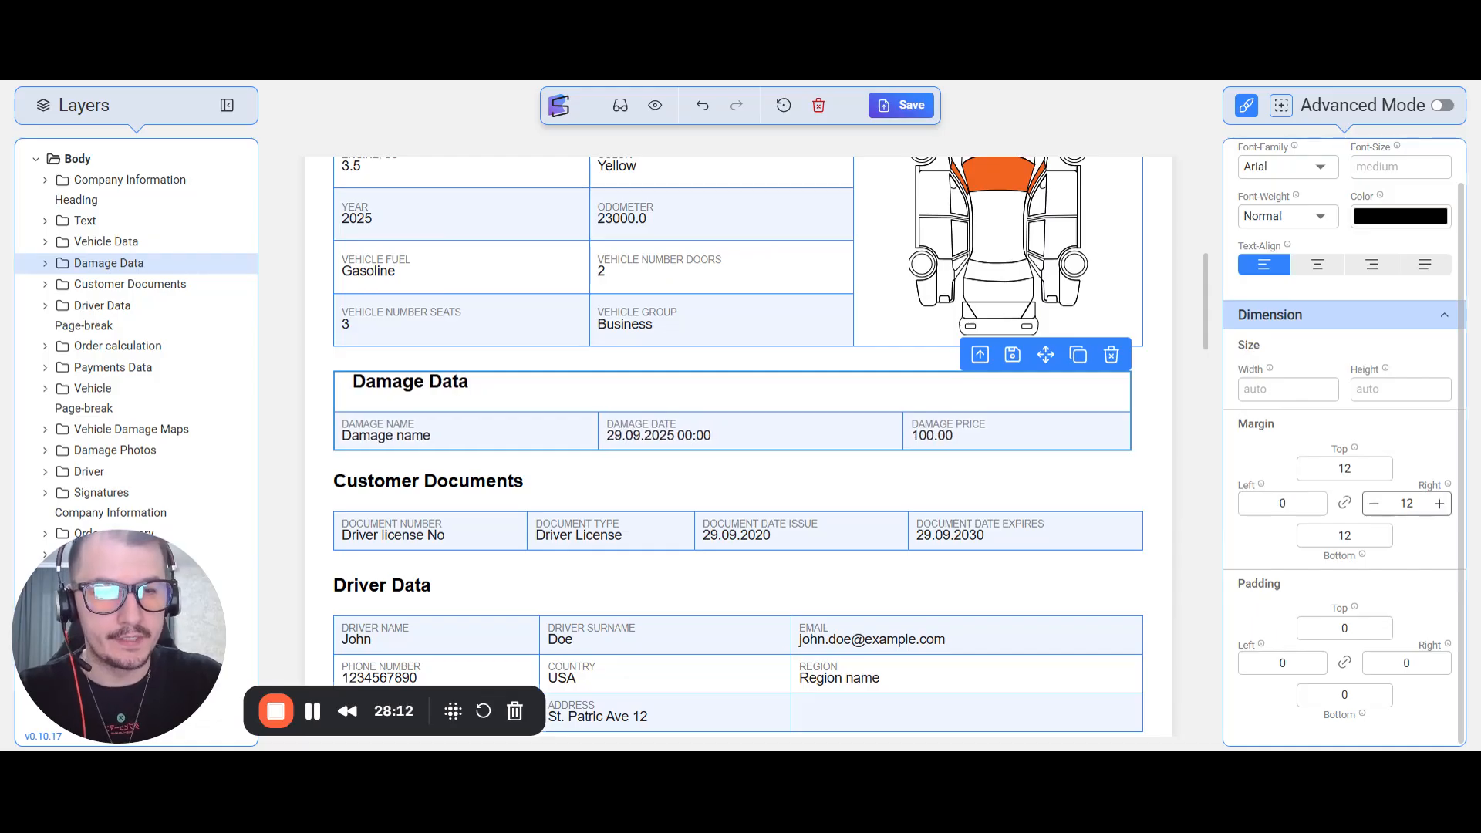
Reduce the Damage Data block's right margin to 5, independently of the other sides
click(1374, 503)
click(1374, 503)
click(1374, 503)
click(1374, 503)
click(1374, 503)
click(1374, 503)
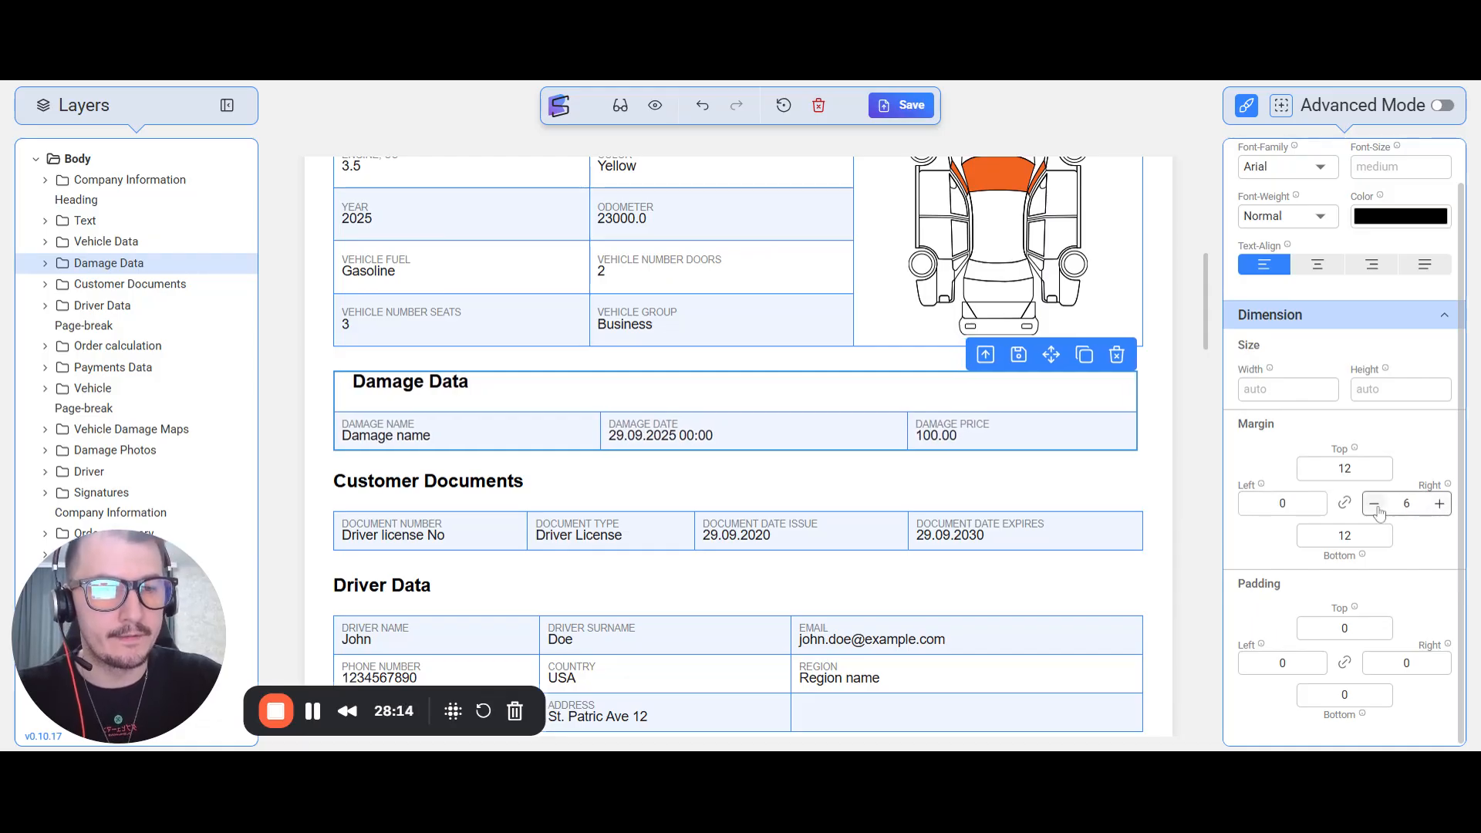
click(1374, 503)
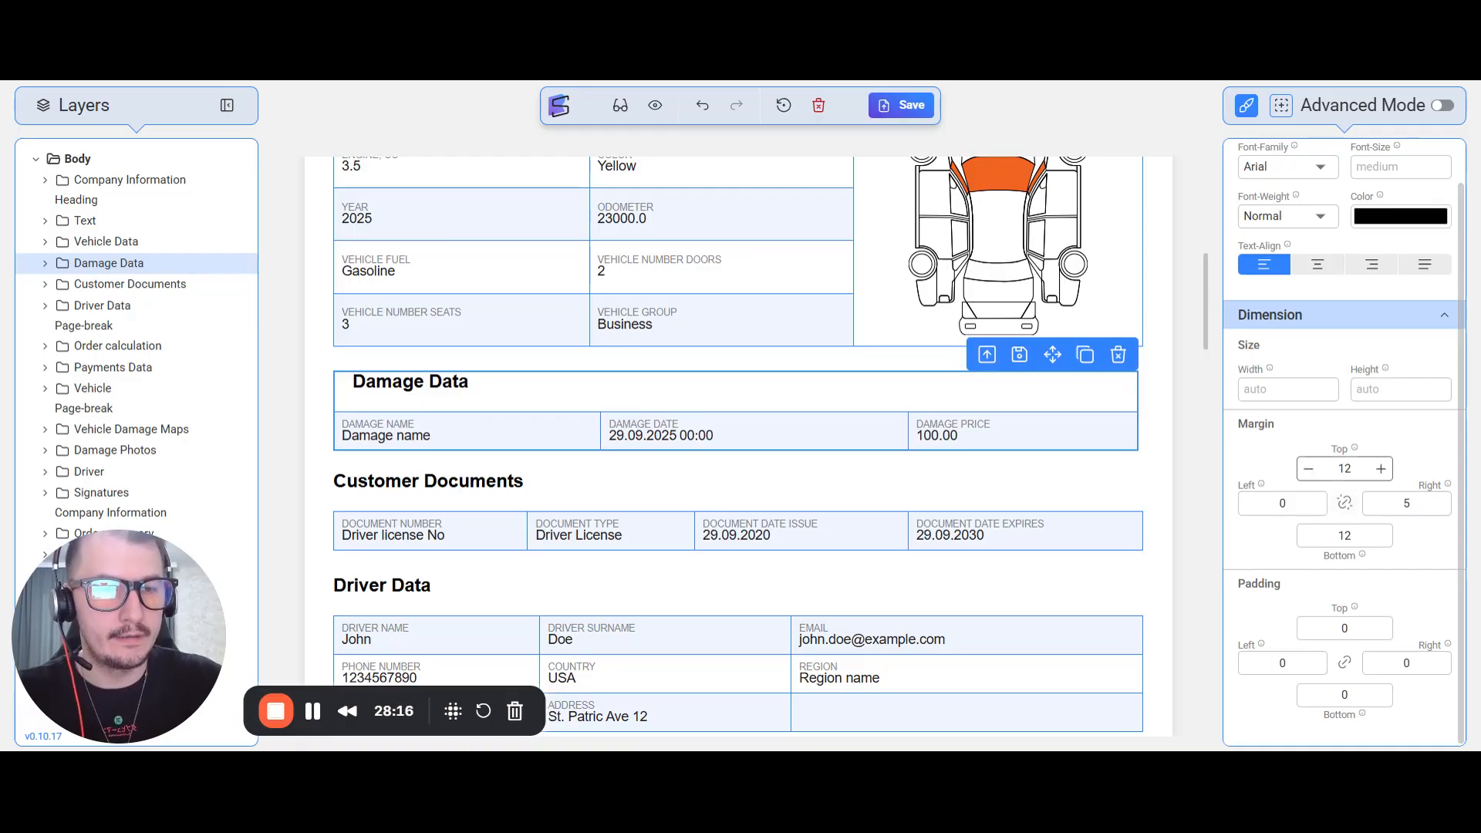
With the margins linked again, raise the Damage Data block's margin to 21 on all sides
click(1382, 469)
click(1382, 469)
click(1382, 469)
click(1382, 469)
click(1382, 469)
click(1382, 469)
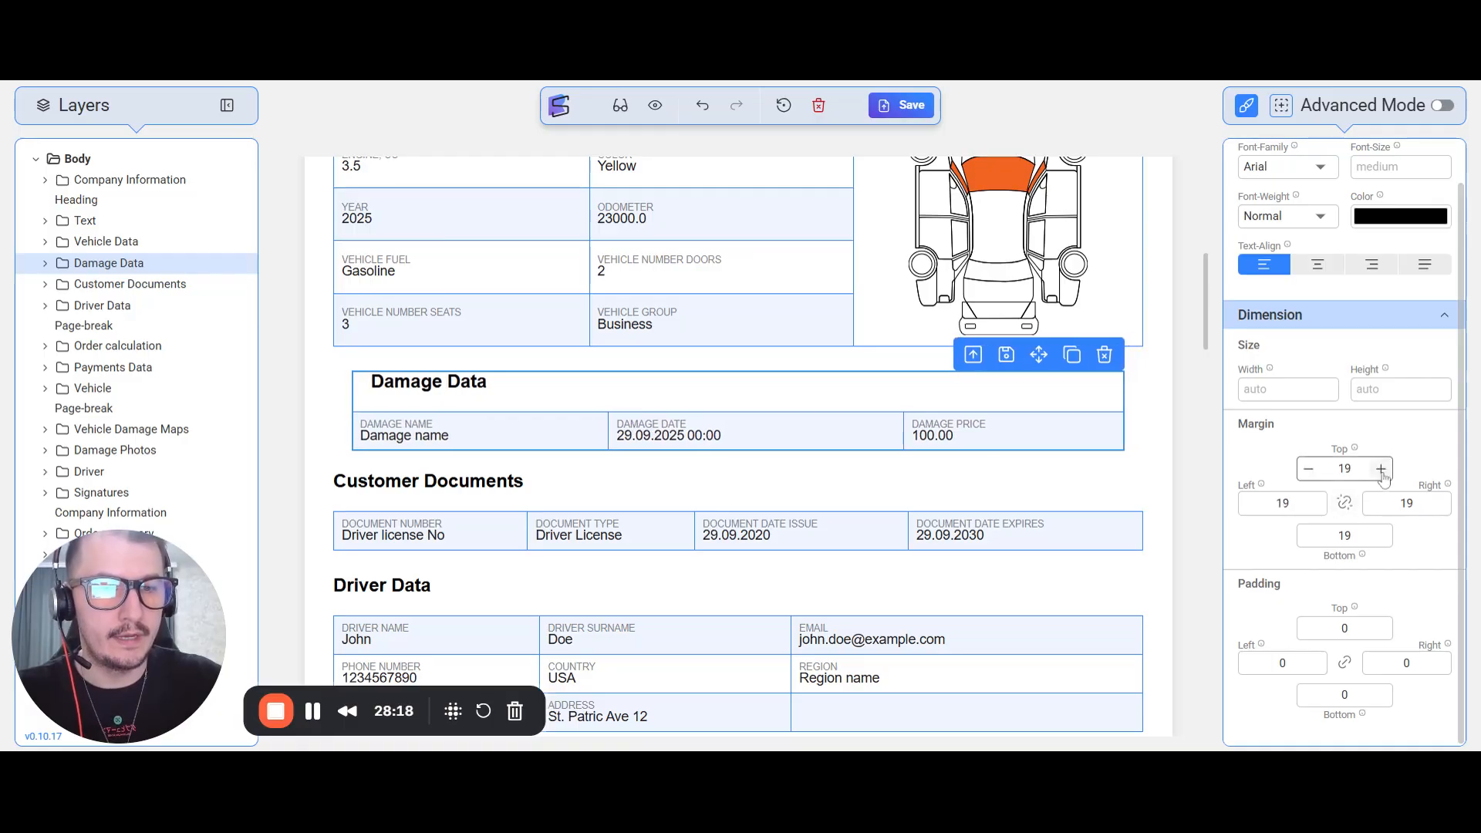
click(1382, 469)
click(1382, 469)
click(1382, 469)
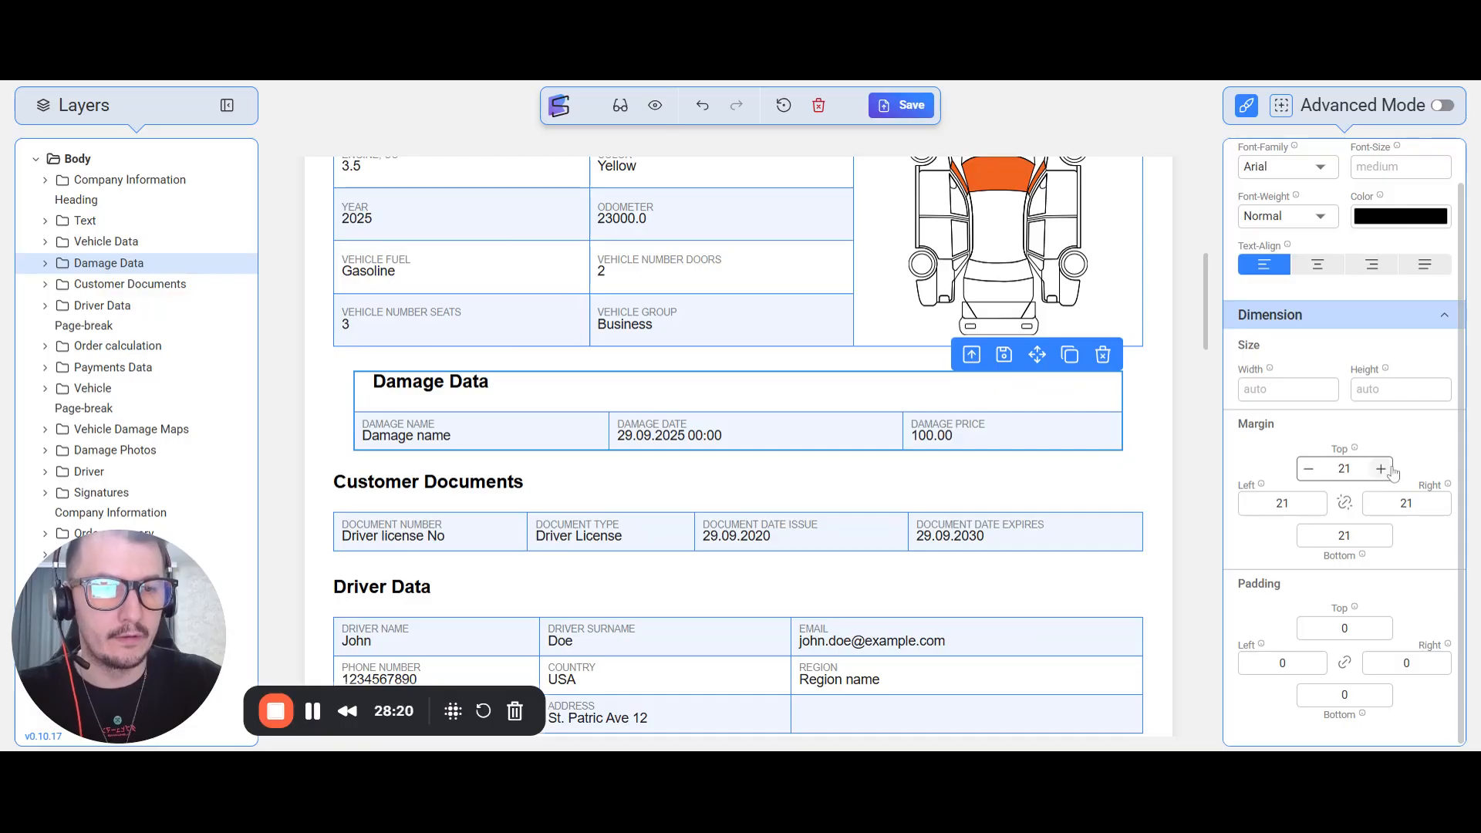
Lower the Damage Data block's linked margins to 3 on all sides
click(1381, 469)
click(1309, 469)
click(1309, 469)
click(1309, 469)
click(1310, 469)
click(1309, 469)
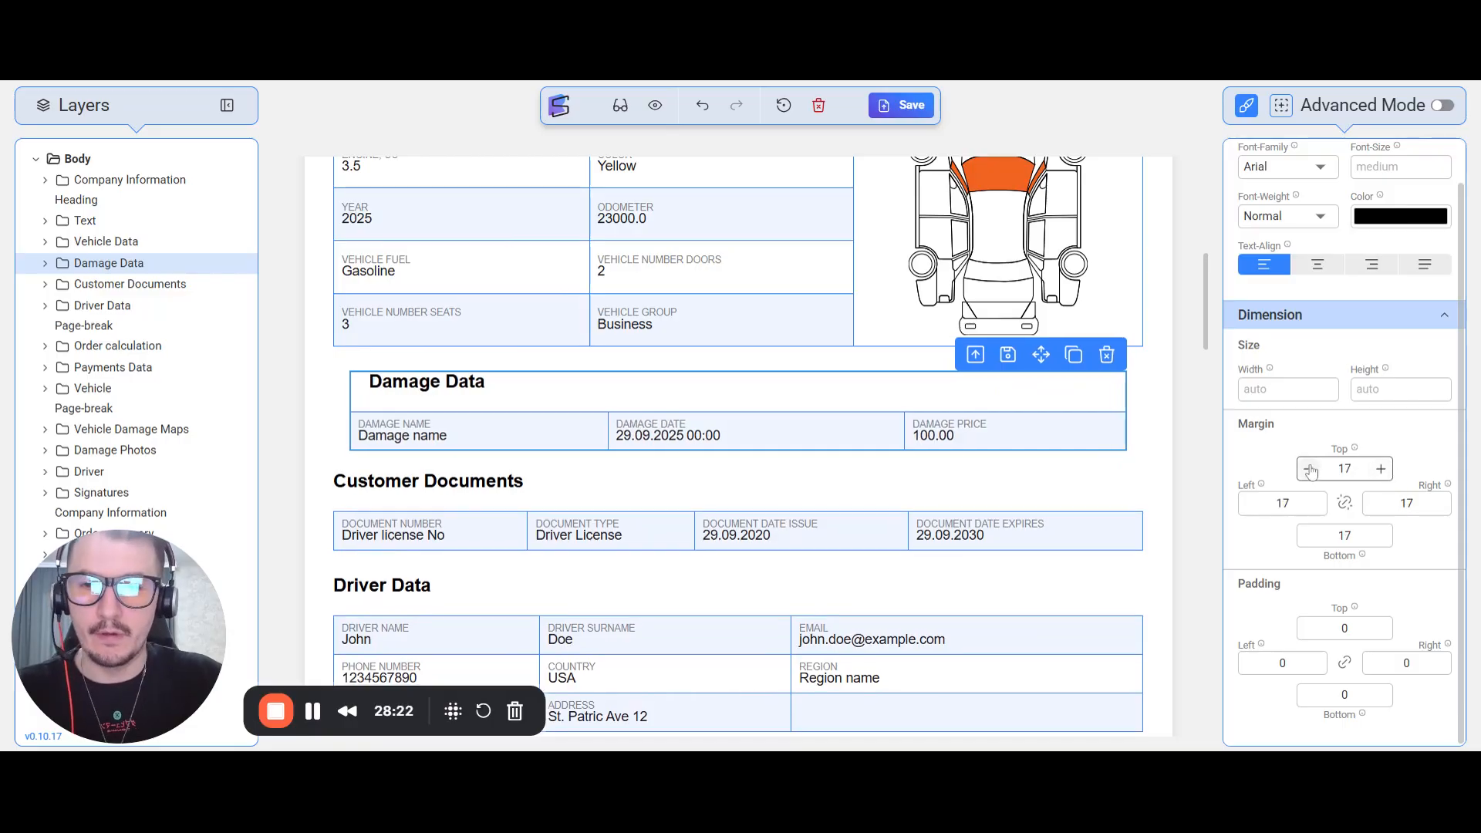
click(1310, 469)
click(1309, 469)
click(1309, 470)
click(1310, 469)
click(1310, 469)
click(1310, 469)
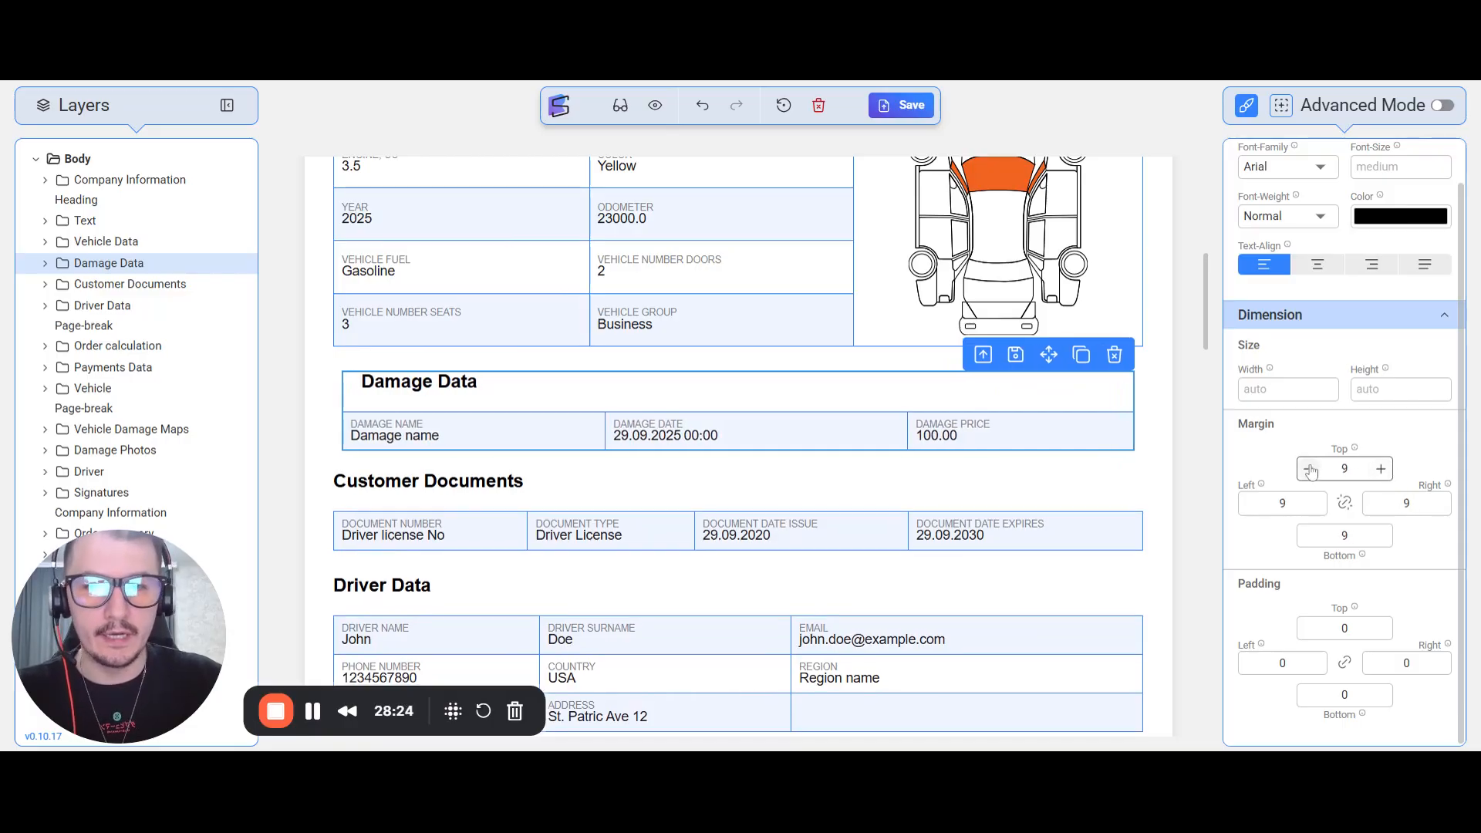
click(1310, 469)
click(1310, 469)
click(1310, 469)
click(1309, 469)
click(1310, 469)
click(1310, 469)
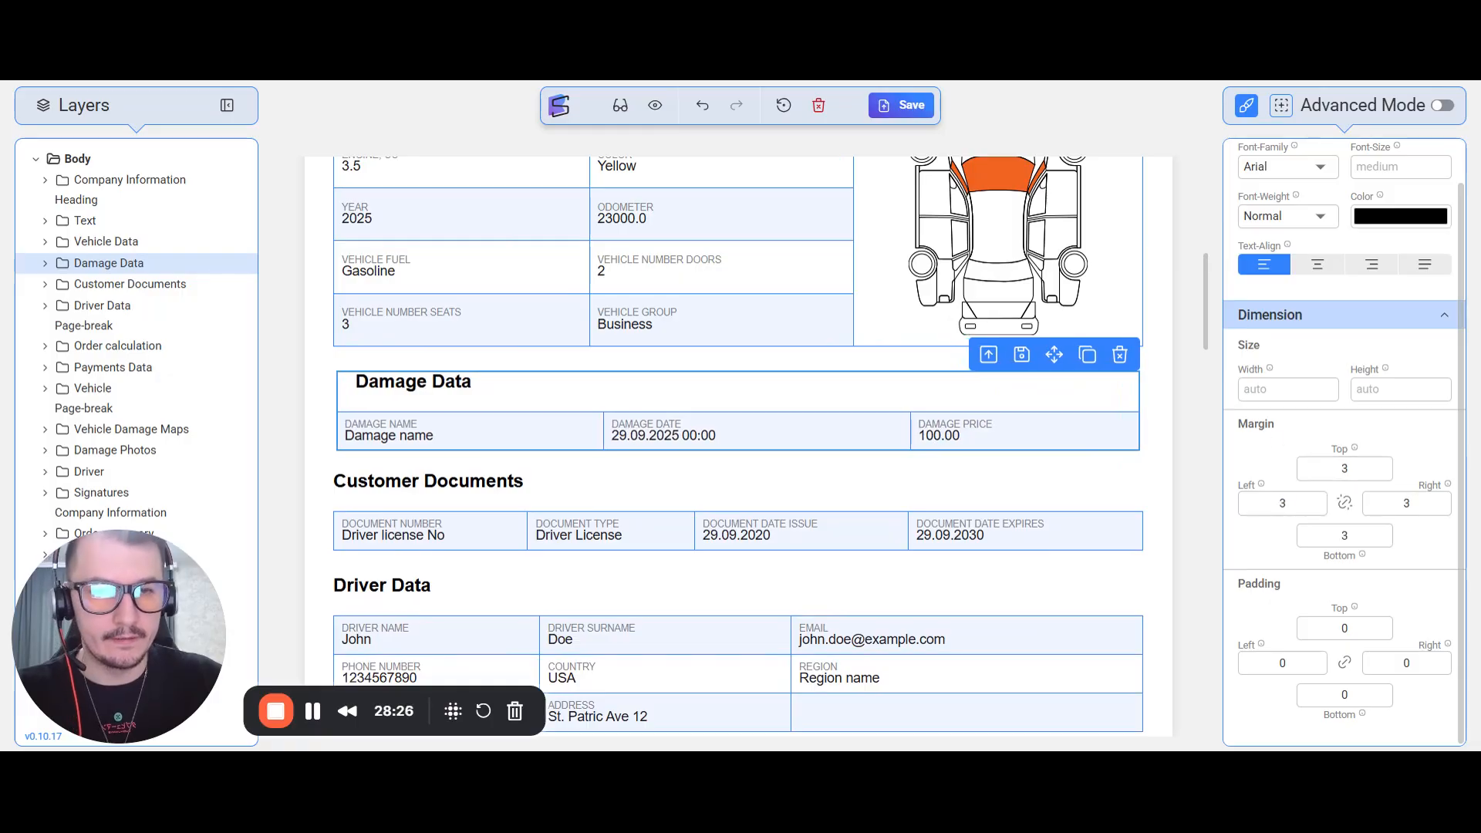
Raise the Damage Data block's linked padding to 15 on all sides
double_click(1275, 426)
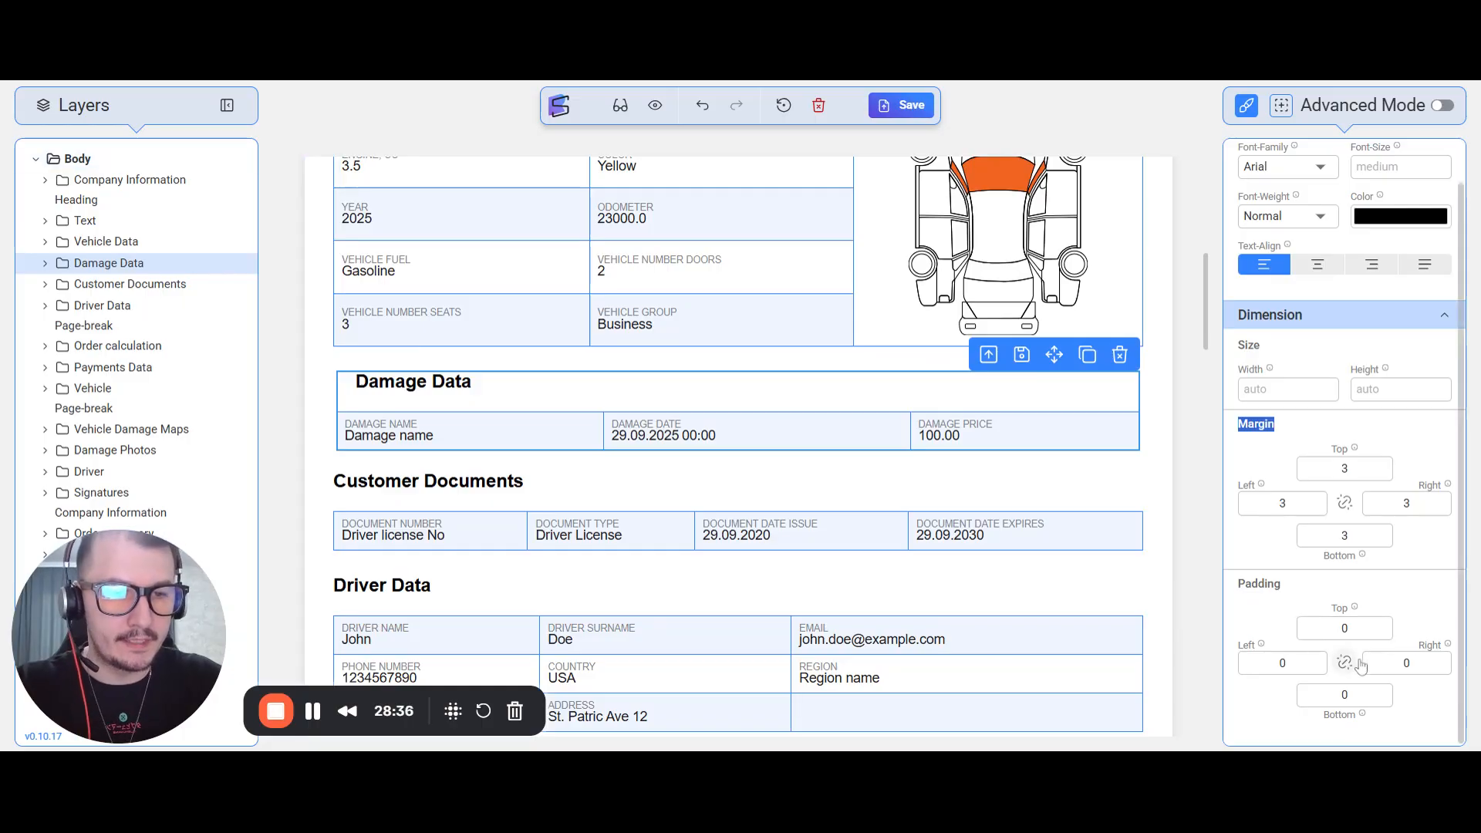
click(1381, 629)
click(1381, 629)
click(1382, 629)
click(1381, 629)
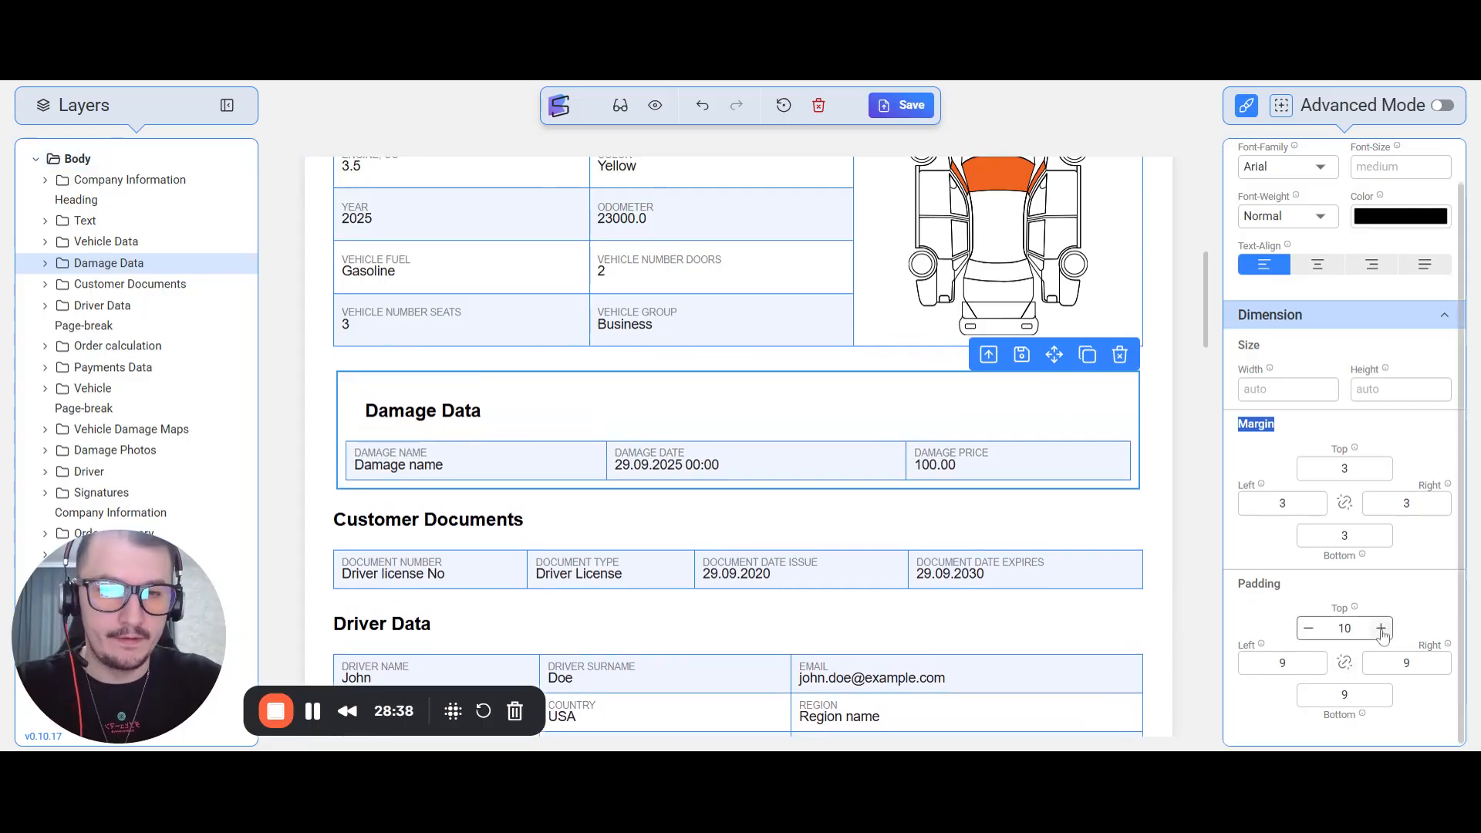
click(1381, 629)
click(1381, 629)
click(1381, 629)
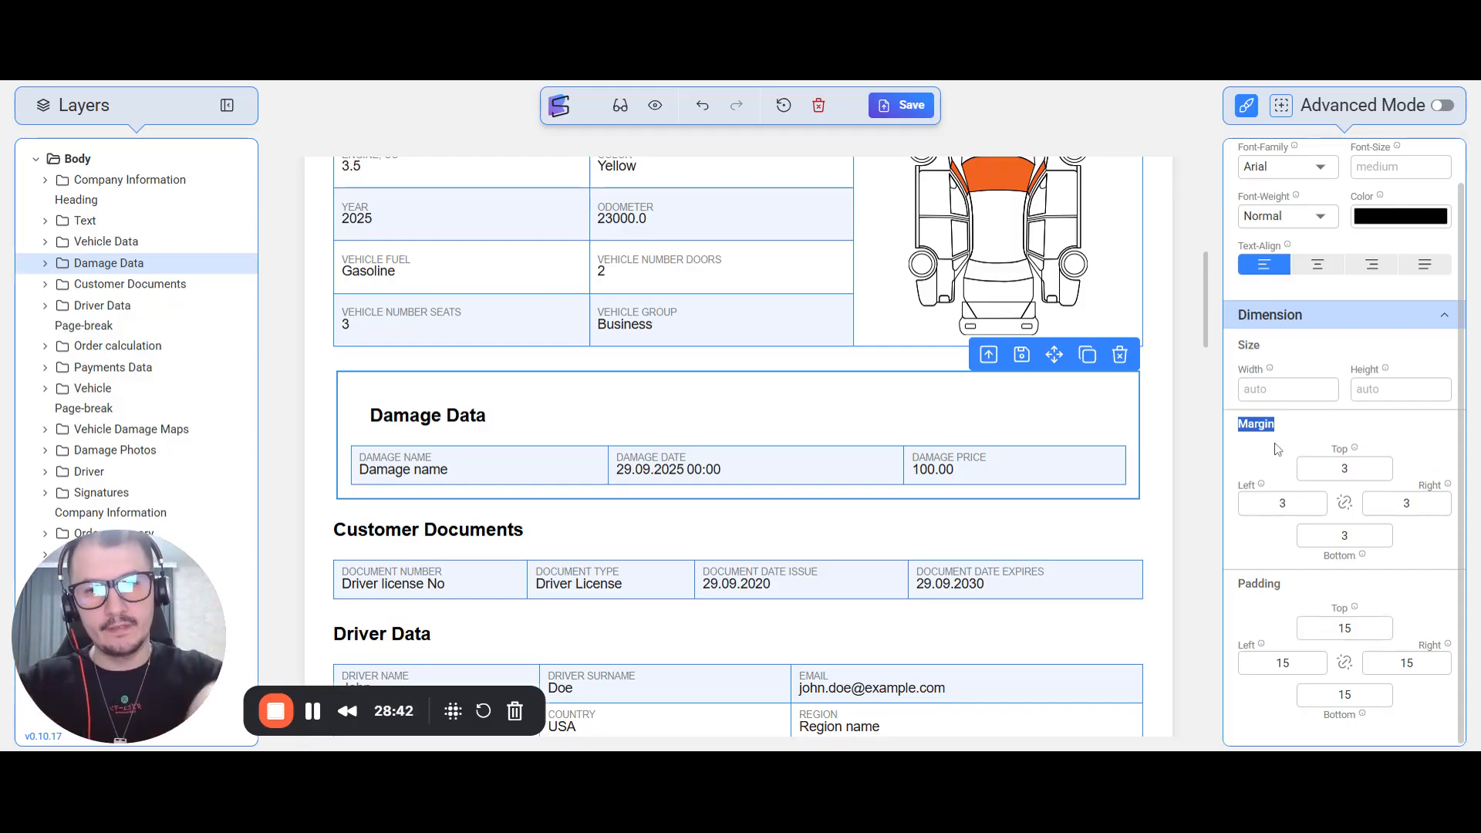
Reset the Damage Data block's linked padding to 0 on all sides
drag(1283, 586, 1252, 585)
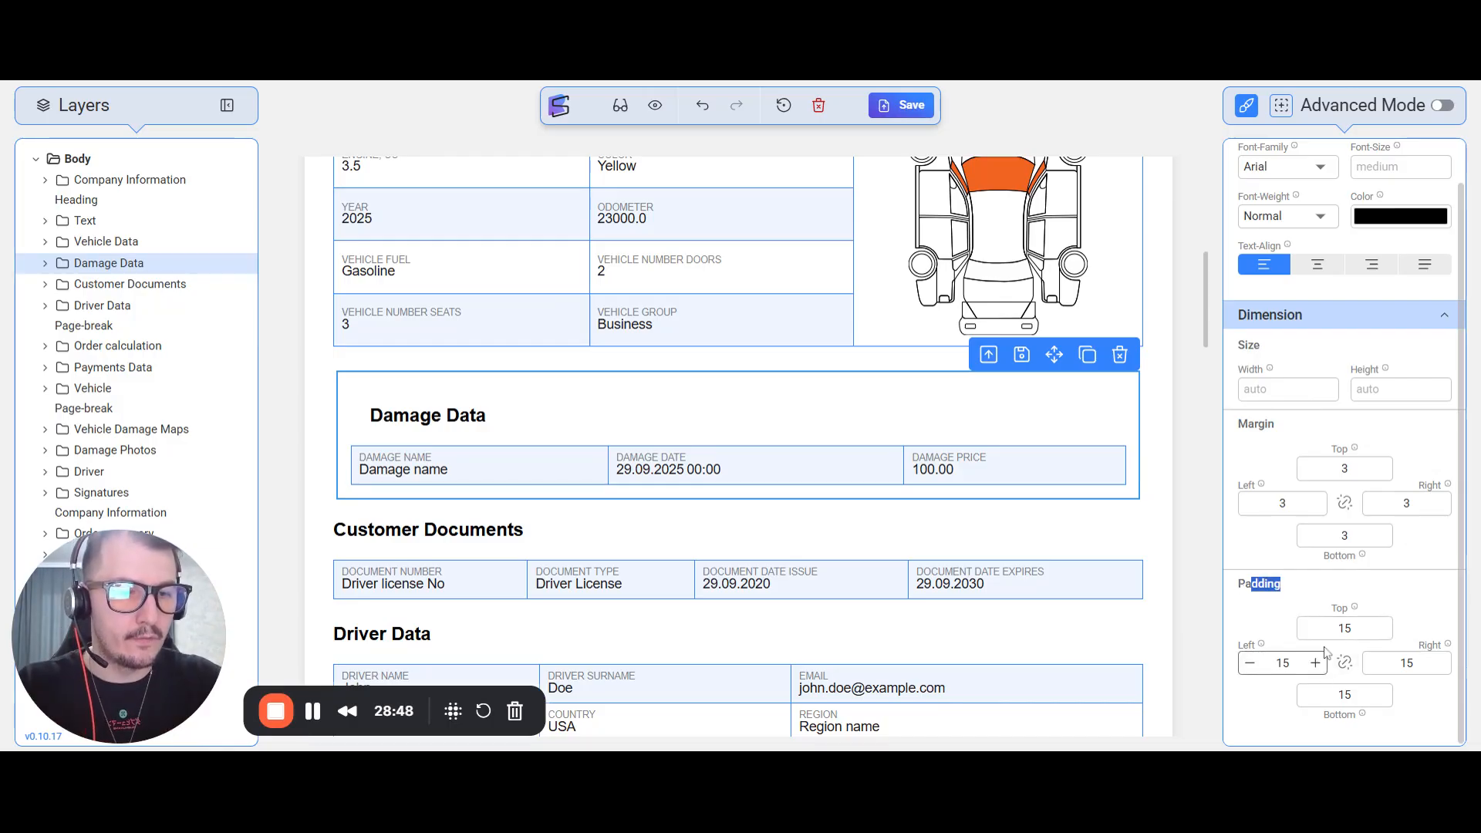
double_click(1345, 628)
text(0)
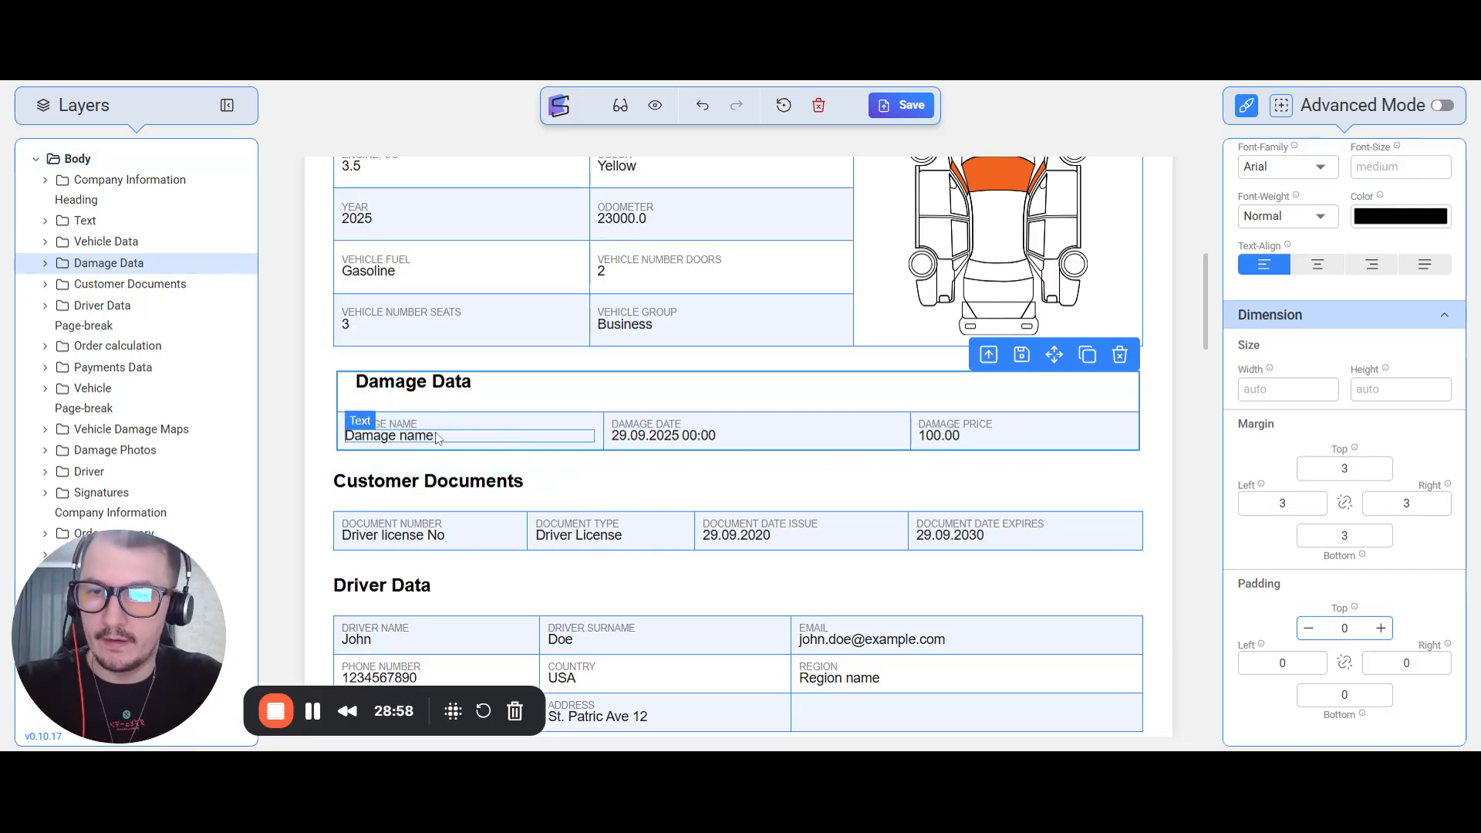
Raise the Damage name text's linked padding to 11 on all sides, and set it back to 0
click(383, 440)
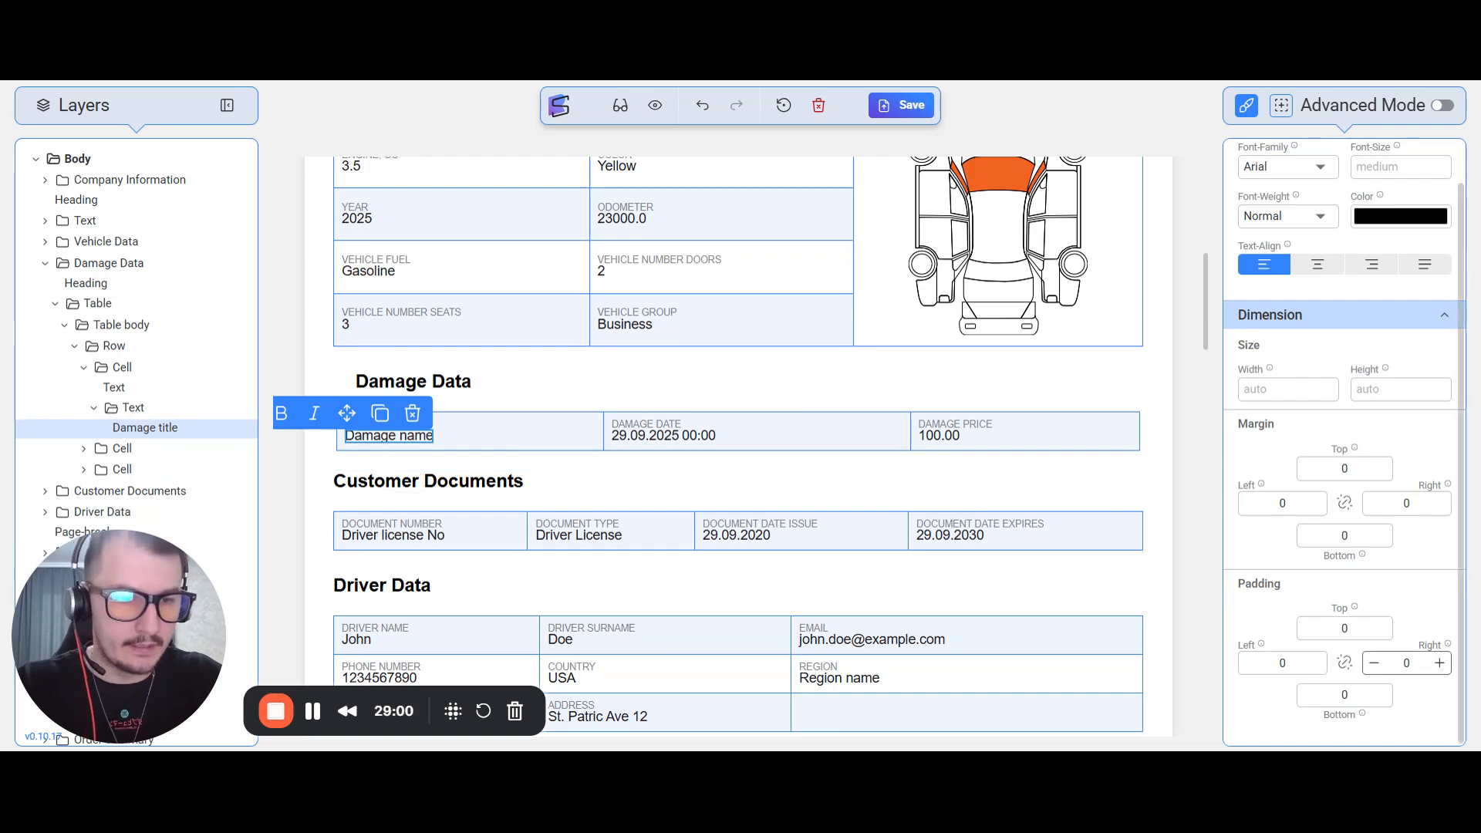
triple_click(1317, 667)
triple_click(1317, 667)
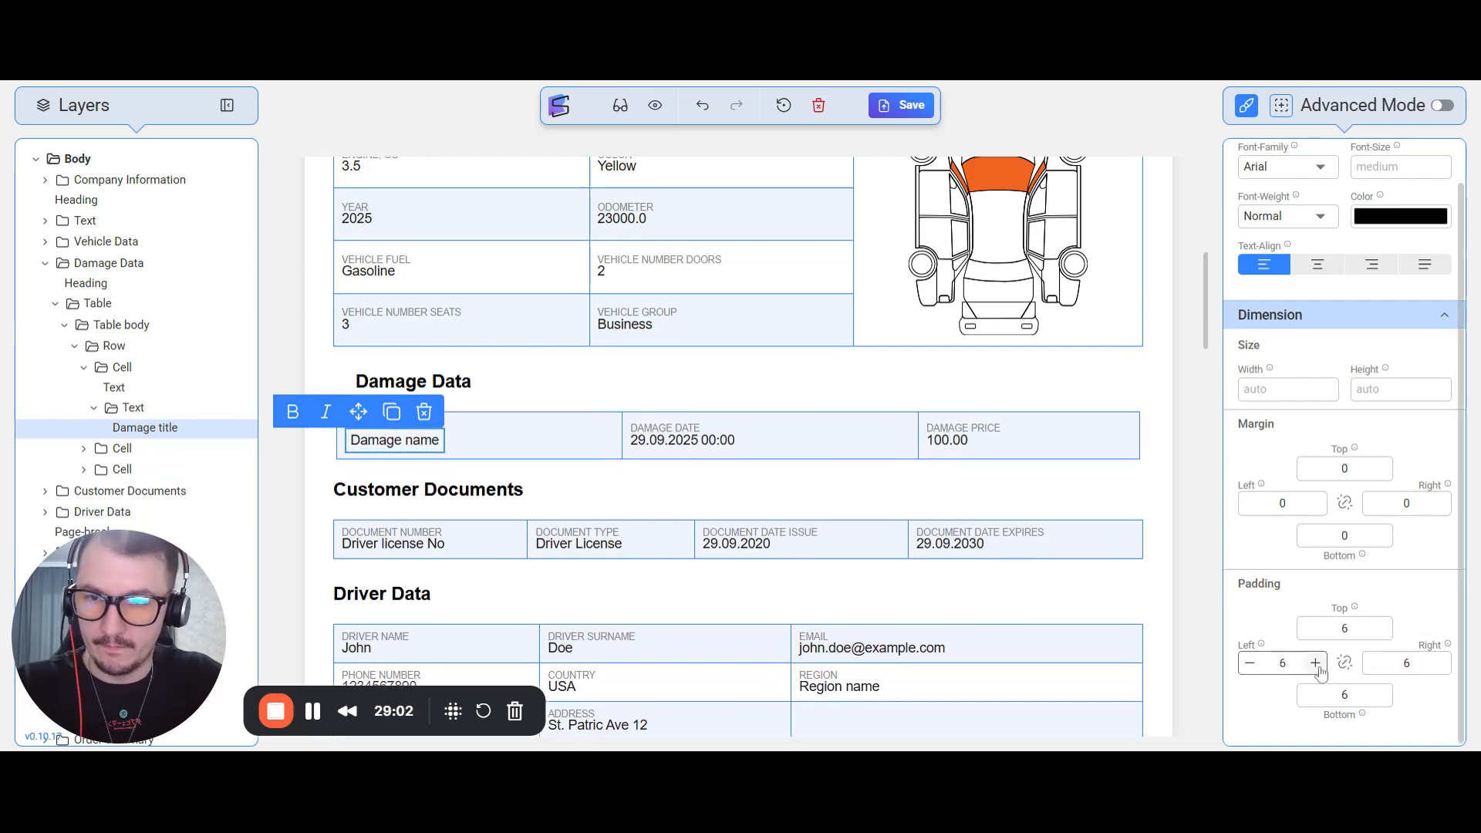
triple_click(1317, 667)
double_click(1317, 667)
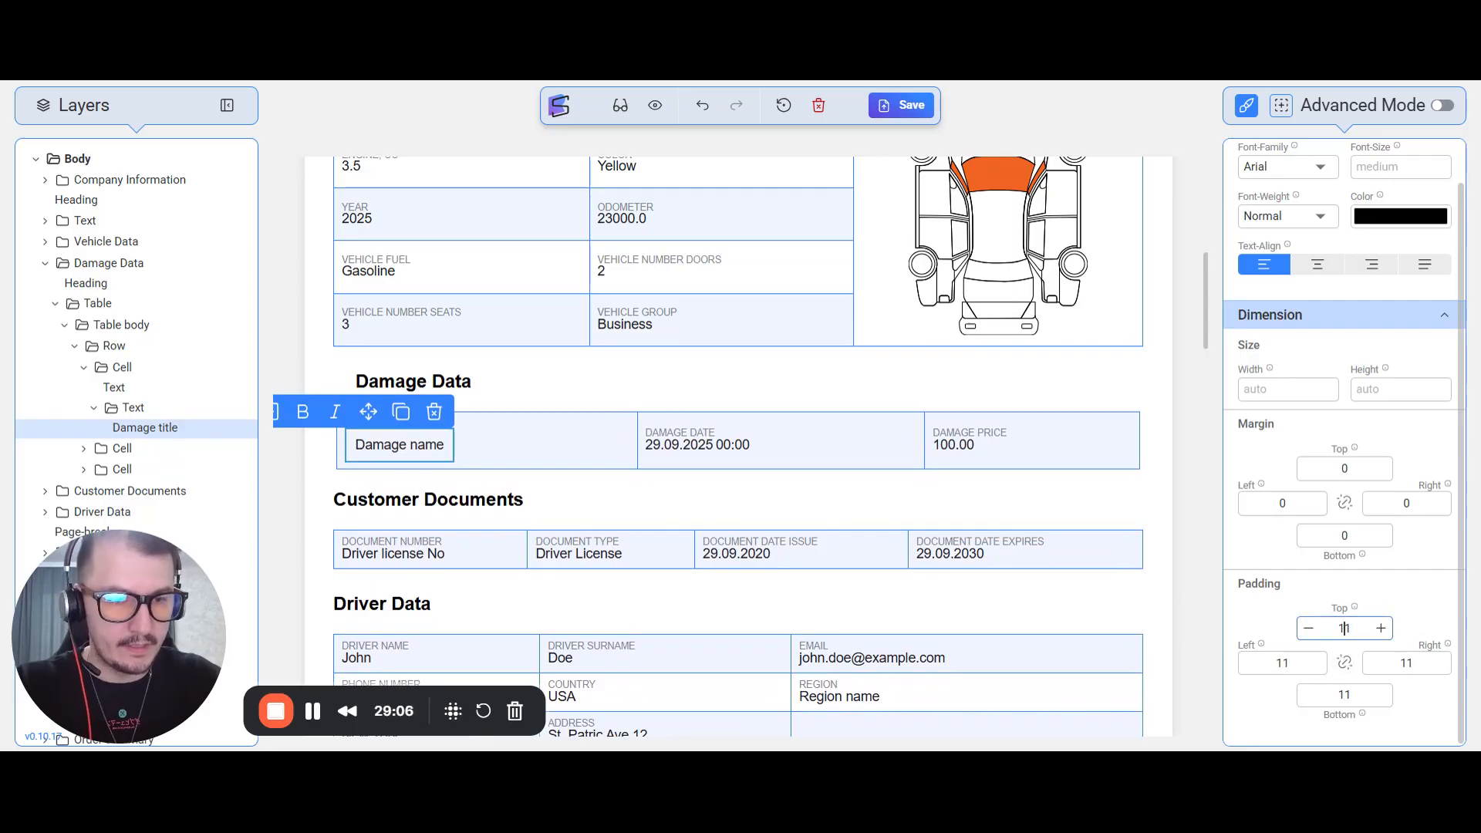
text(0)
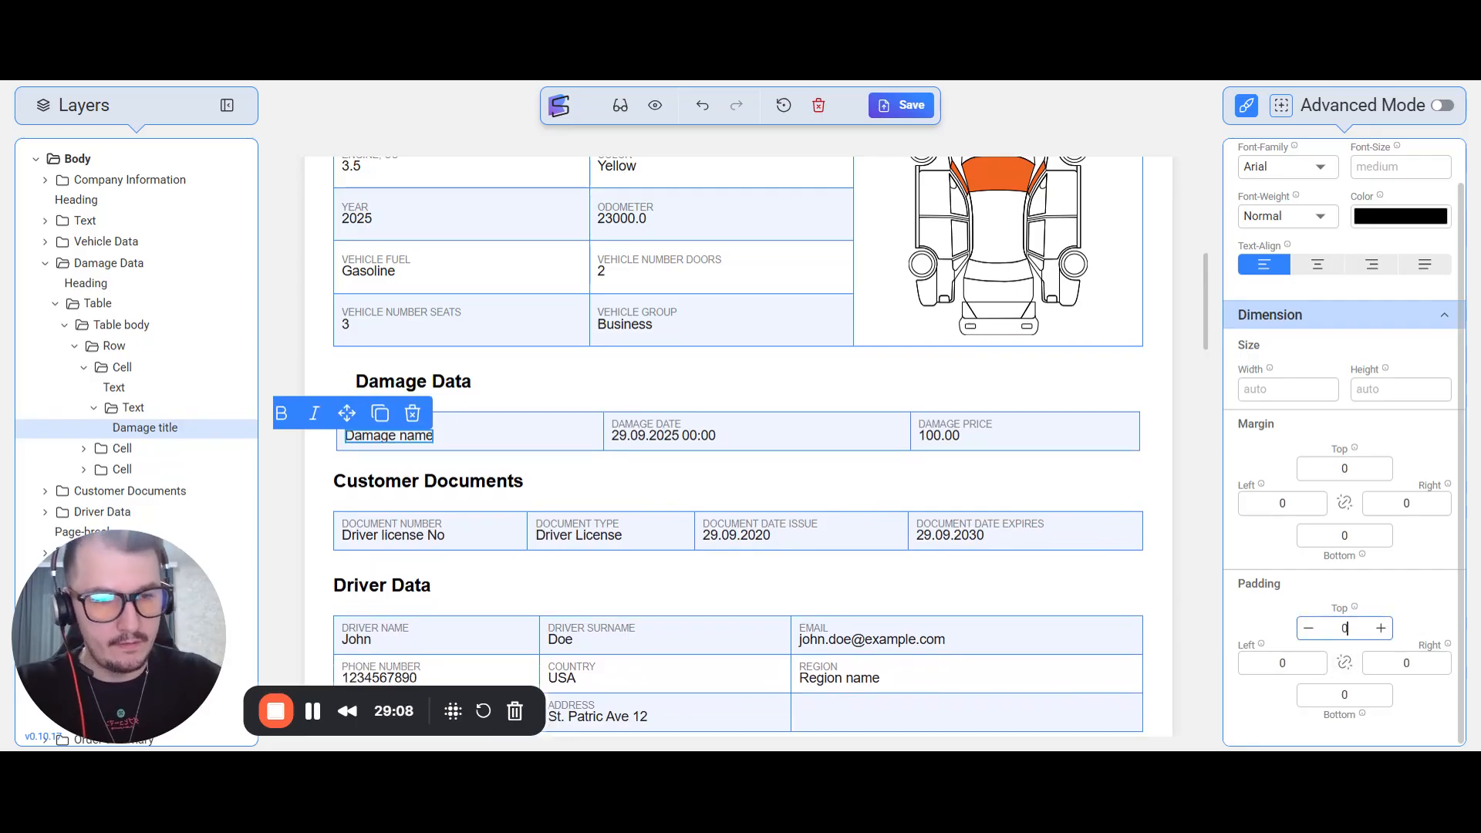
Unlink the Damage name text's padding sides and raise only the left padding to about 14
click(1345, 665)
click(1317, 667)
click(1317, 667)
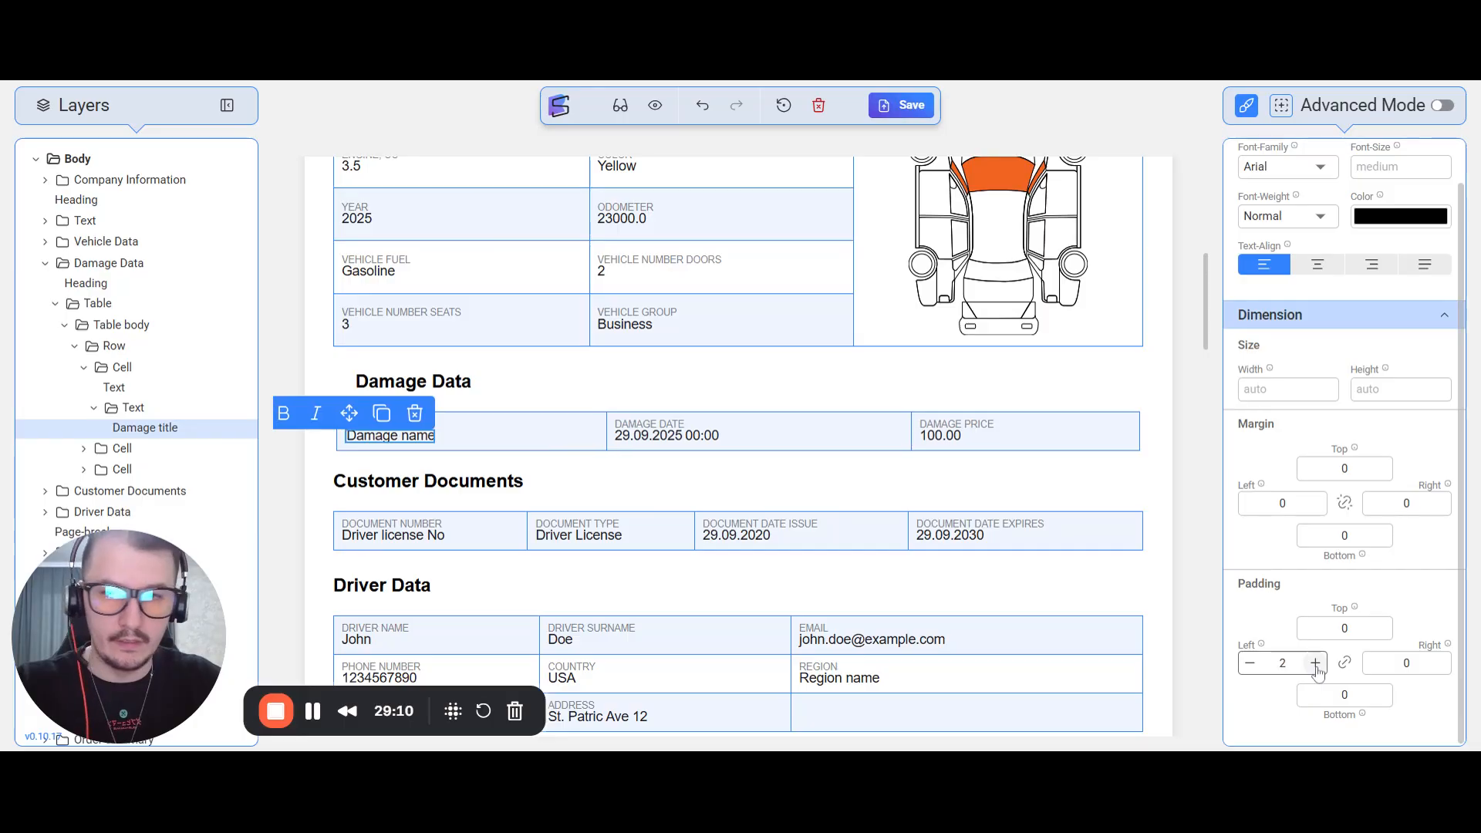
click(1317, 667)
click(1316, 666)
click(1316, 667)
click(1316, 665)
click(1316, 665)
click(1316, 665)
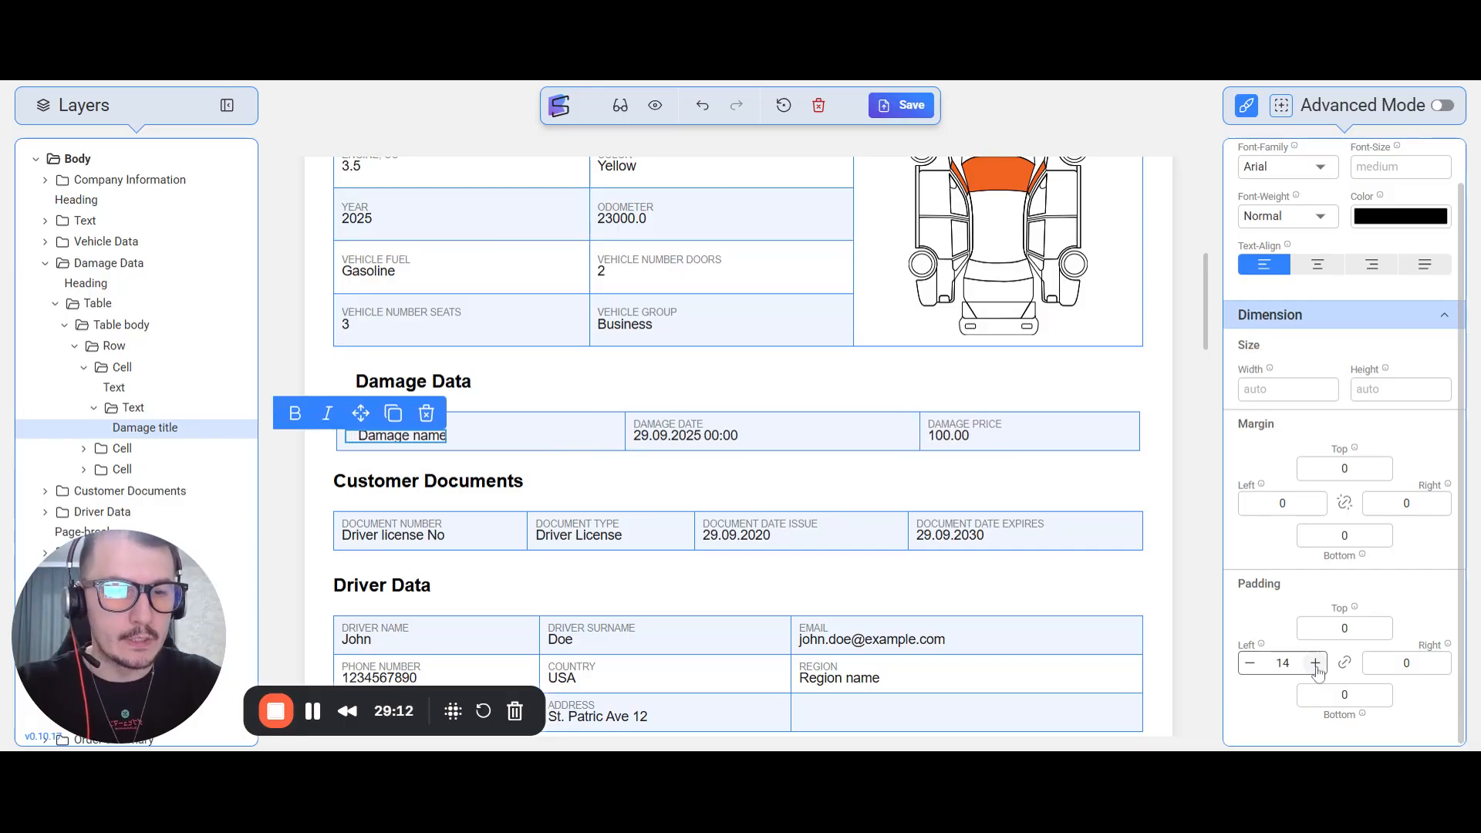
click(1316, 665)
click(1148, 582)
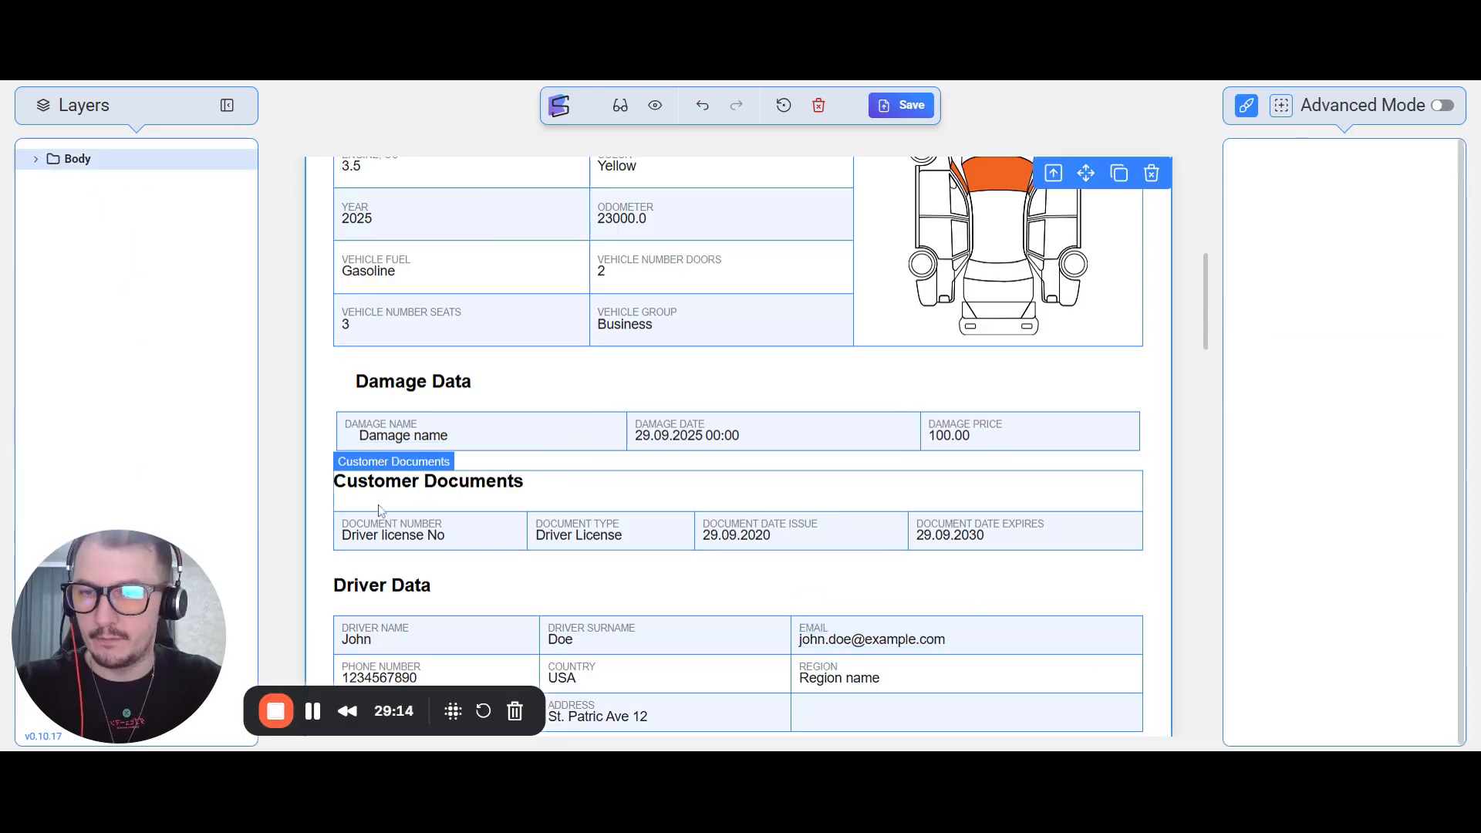
Turn on Advanced Mode with the Damage Price cell selected and collapse its Dimension settings, leaving Decorations expanded
click(583, 479)
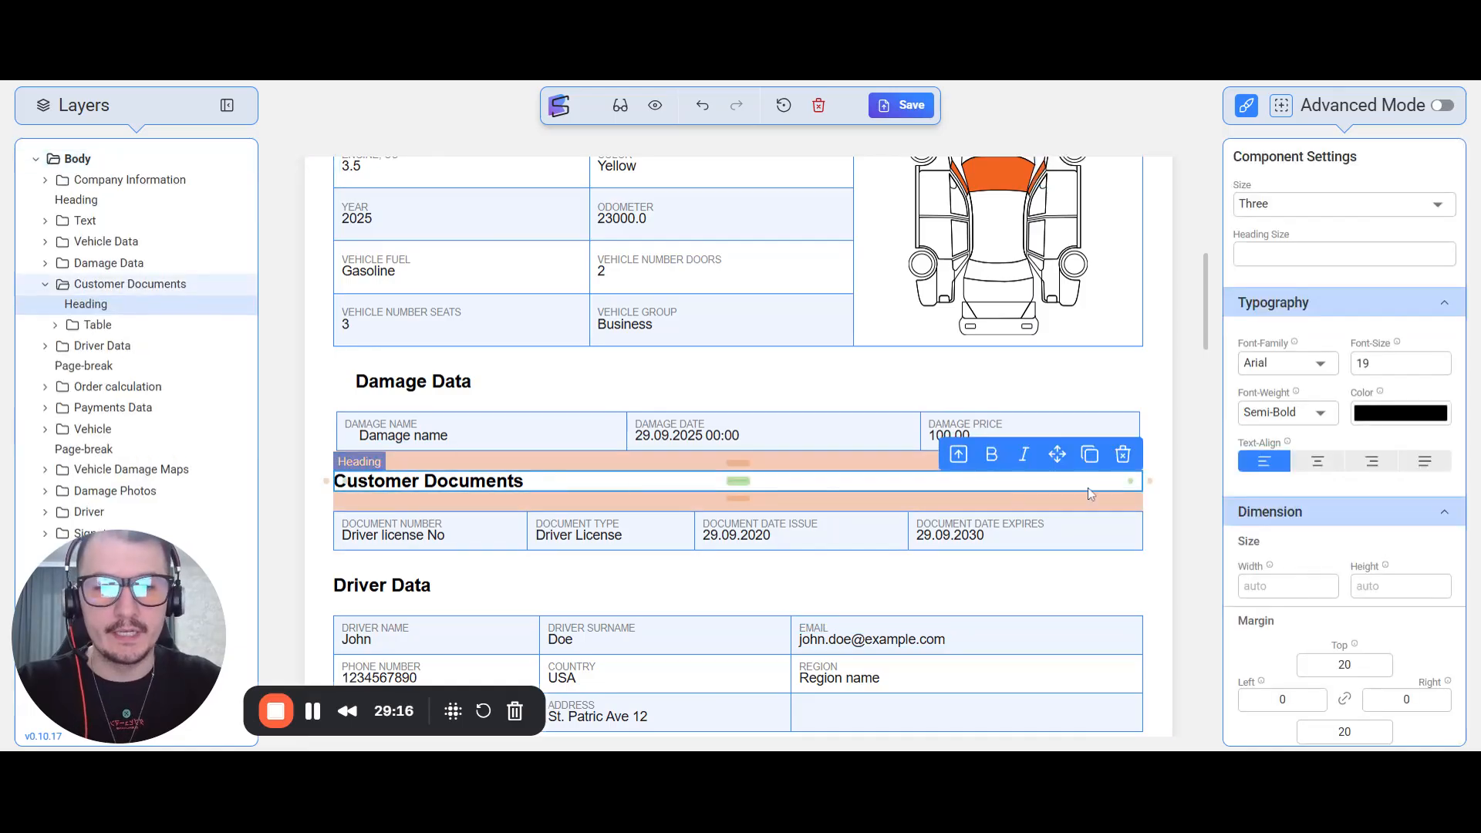
click(1137, 433)
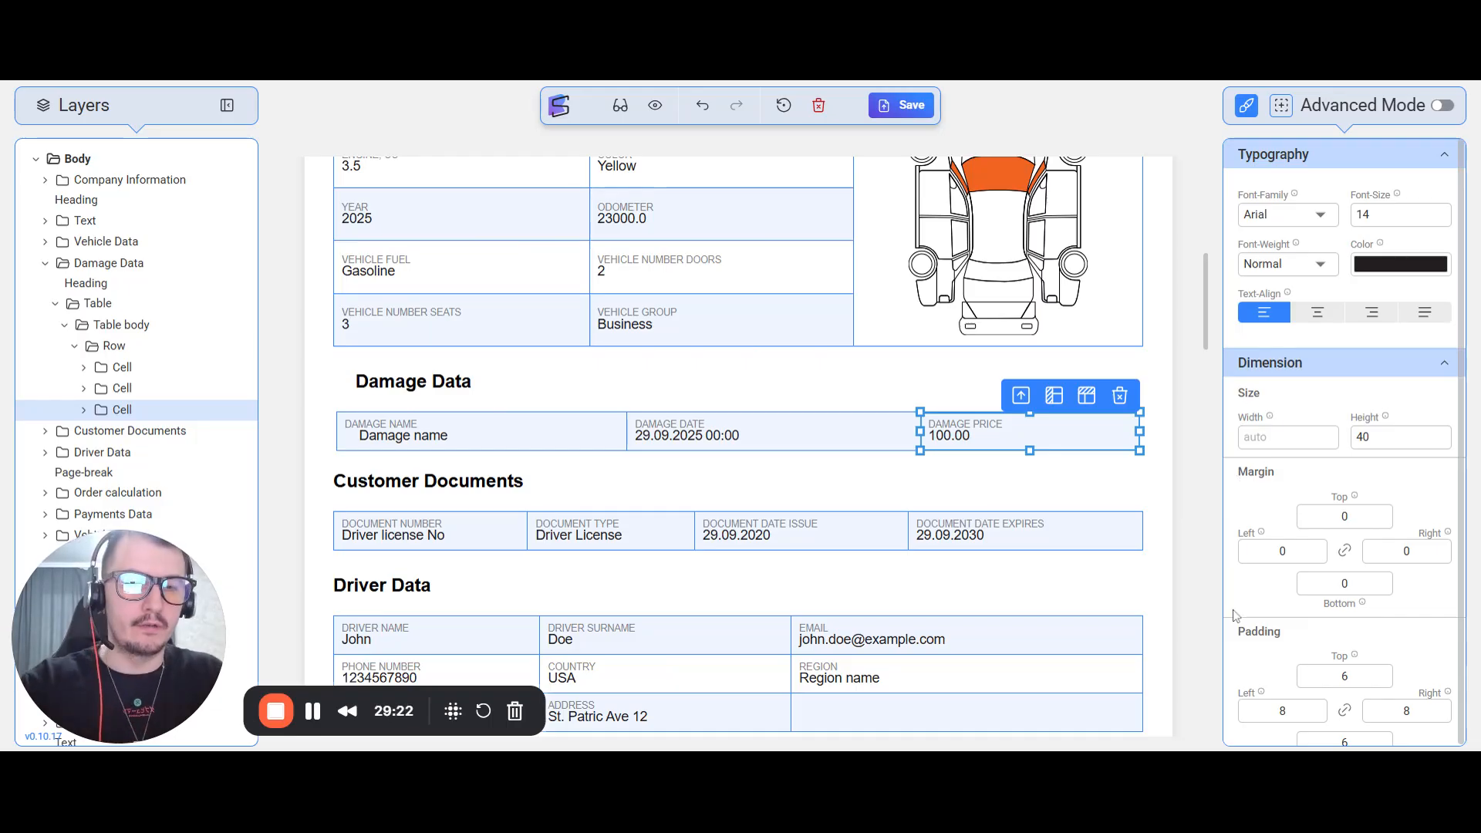
drag(1235, 629, 1303, 641)
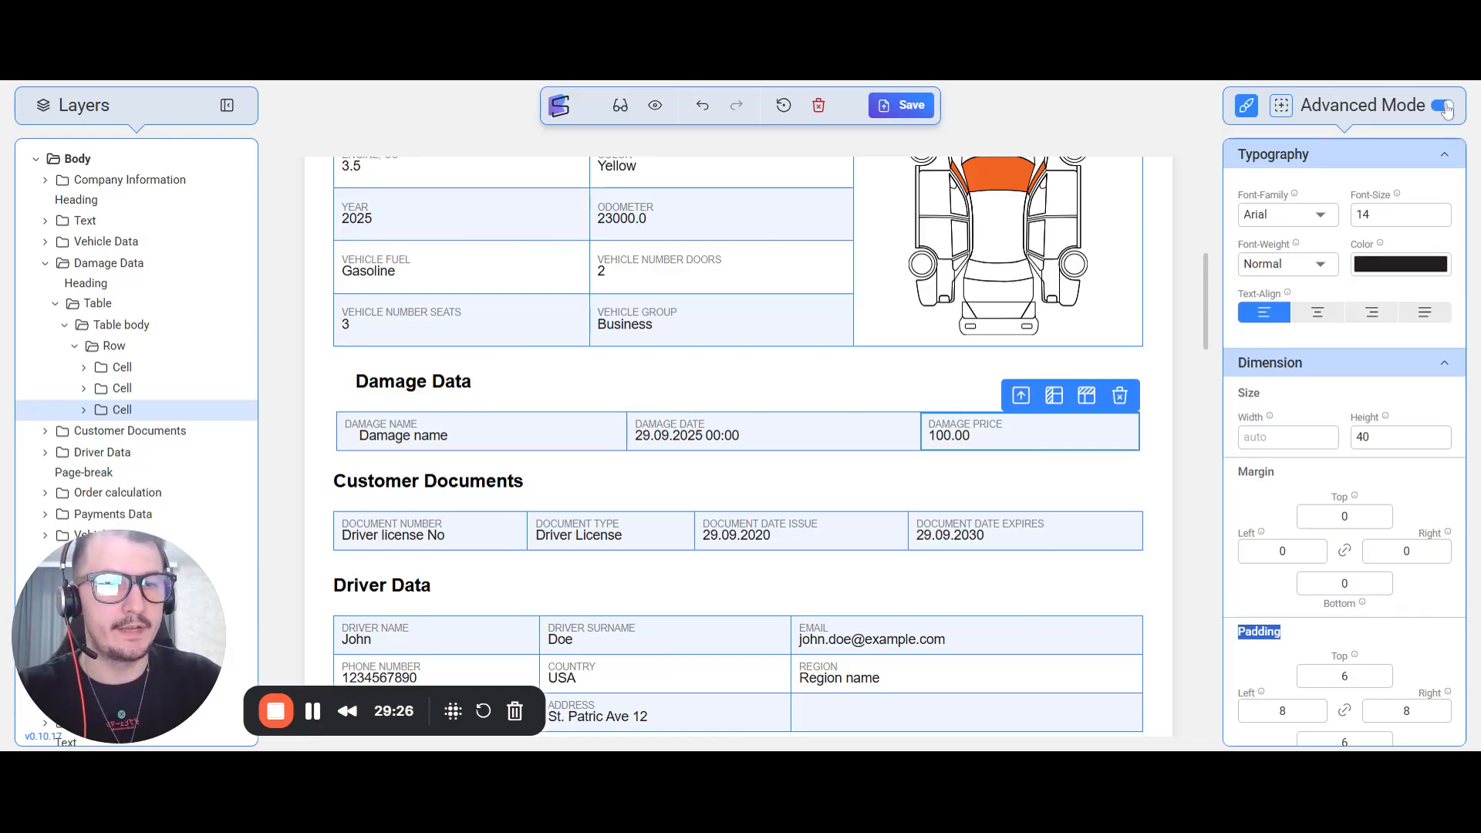
click(1420, 363)
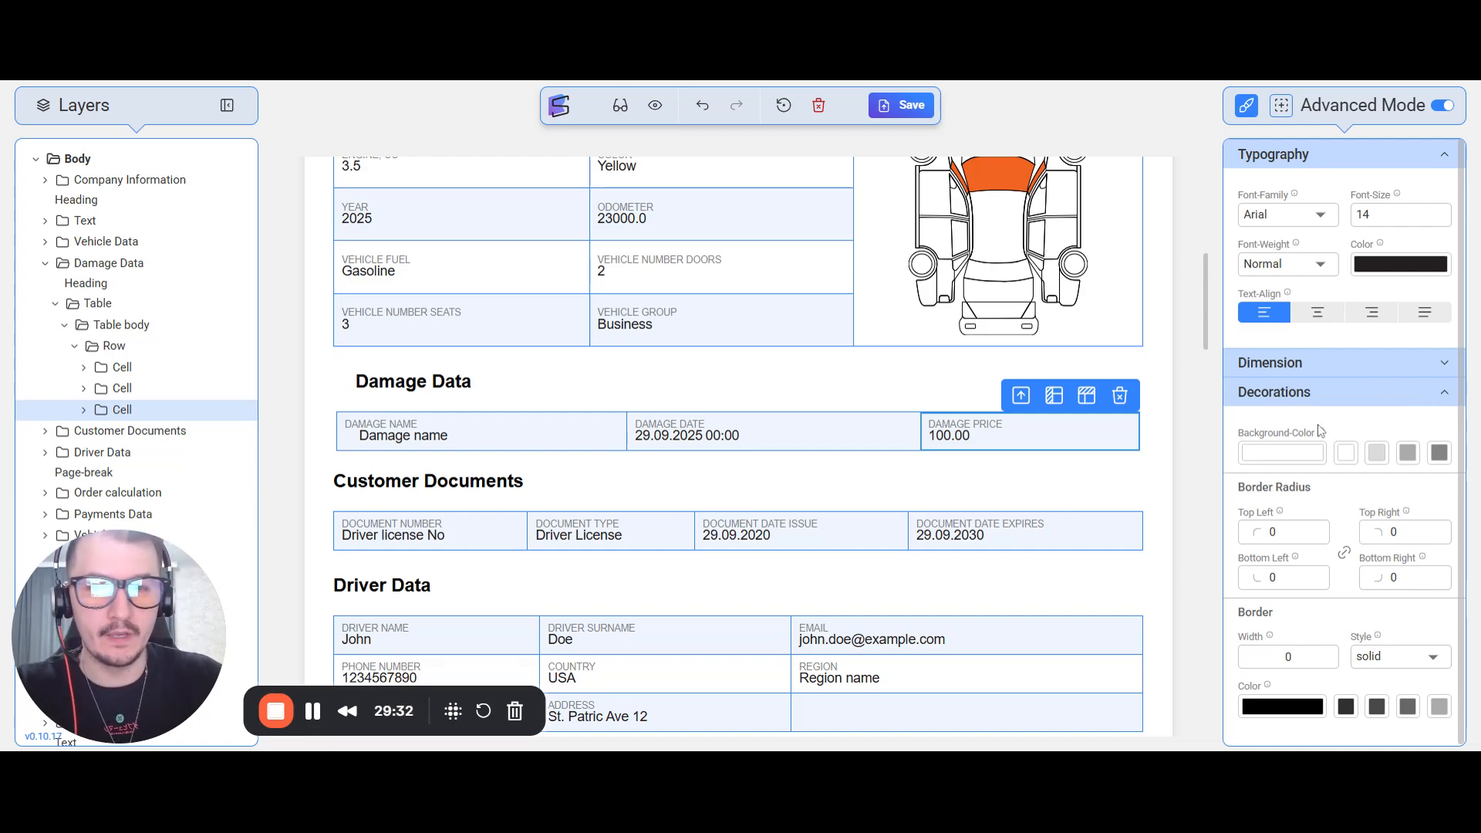
Center-align the green Agreement heading
scroll(672, 483, up, 6)
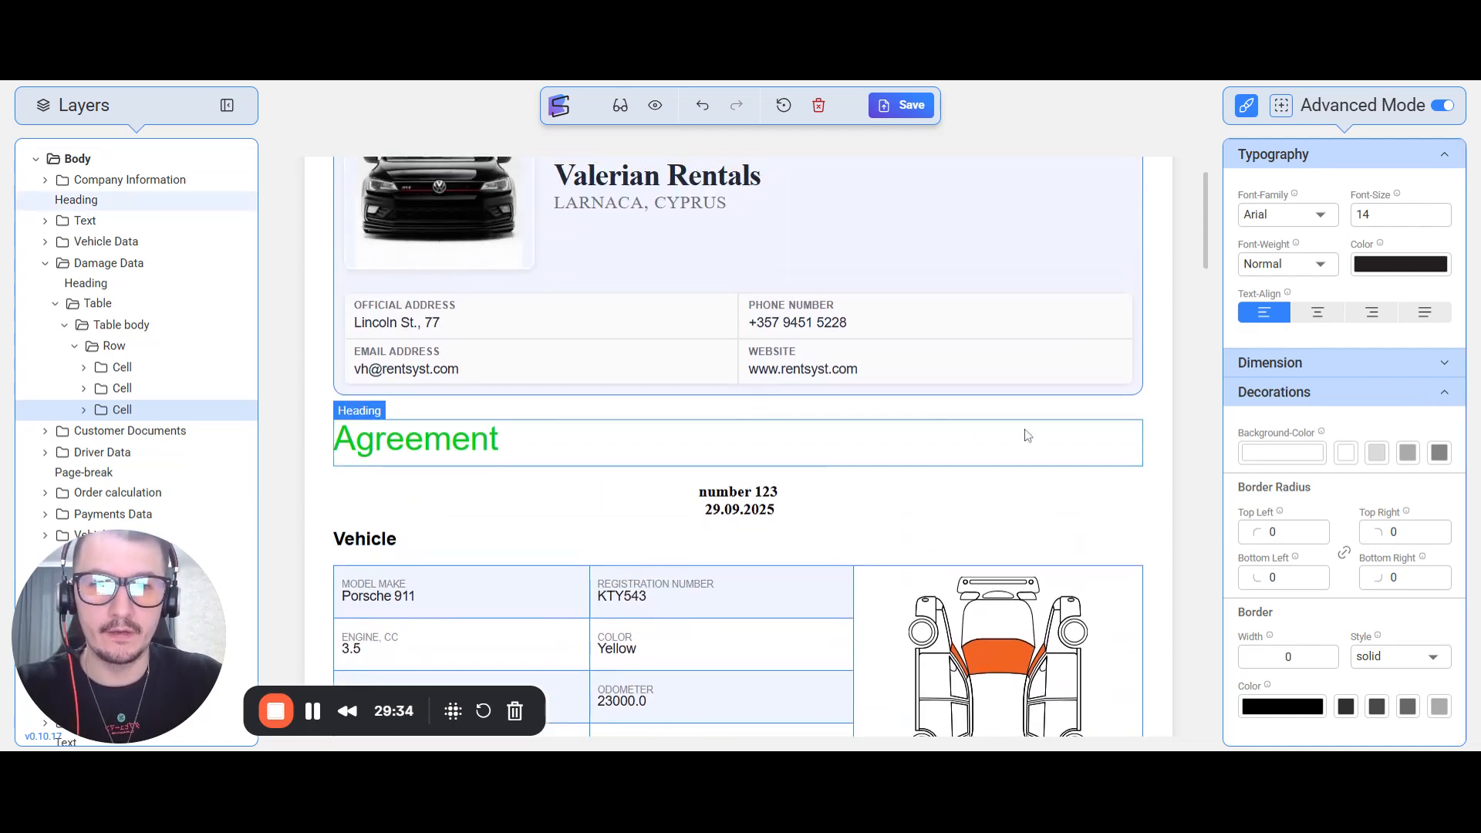
scroll(838, 452, up, 1)
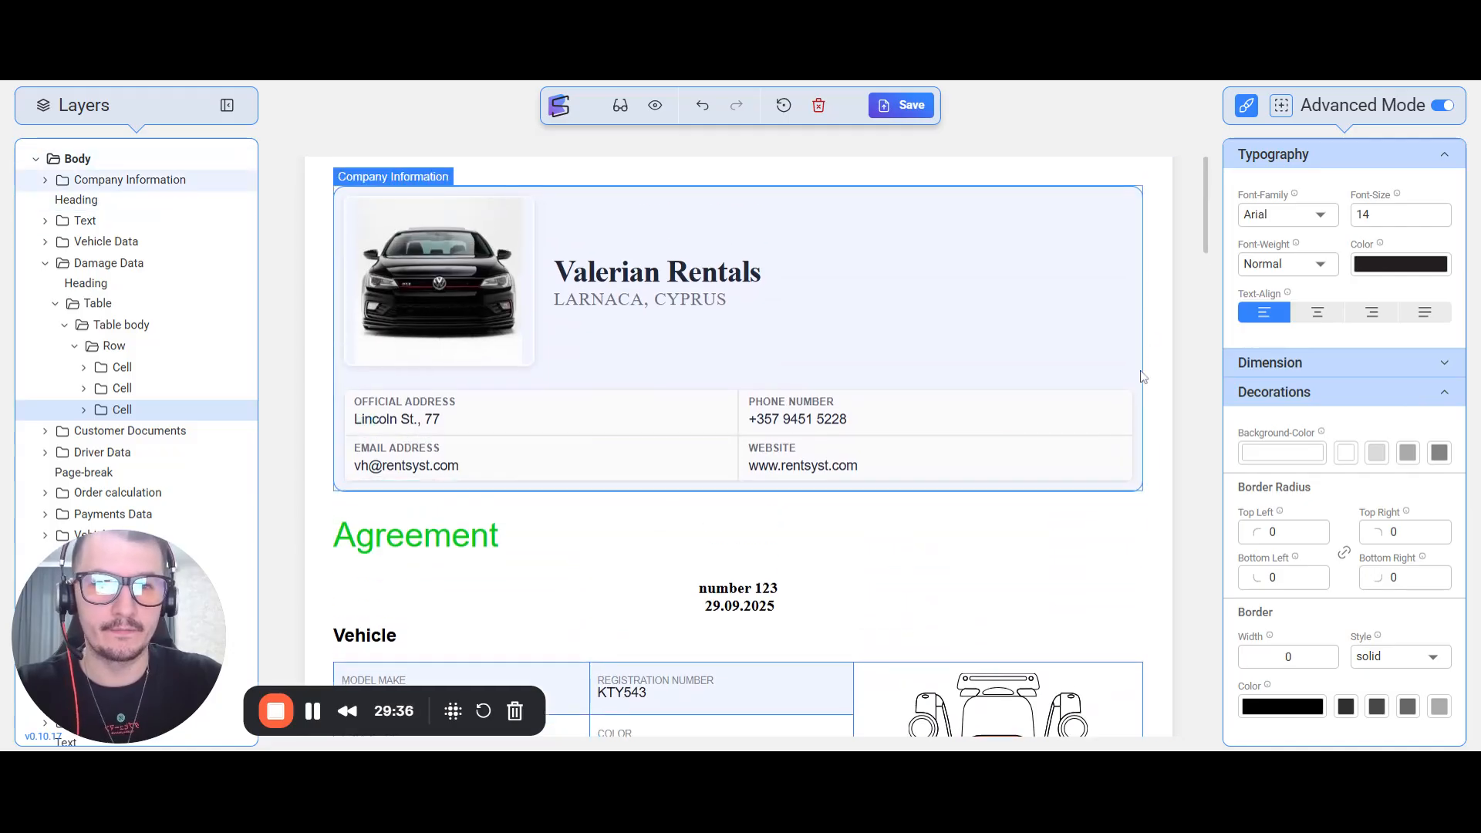
click(843, 532)
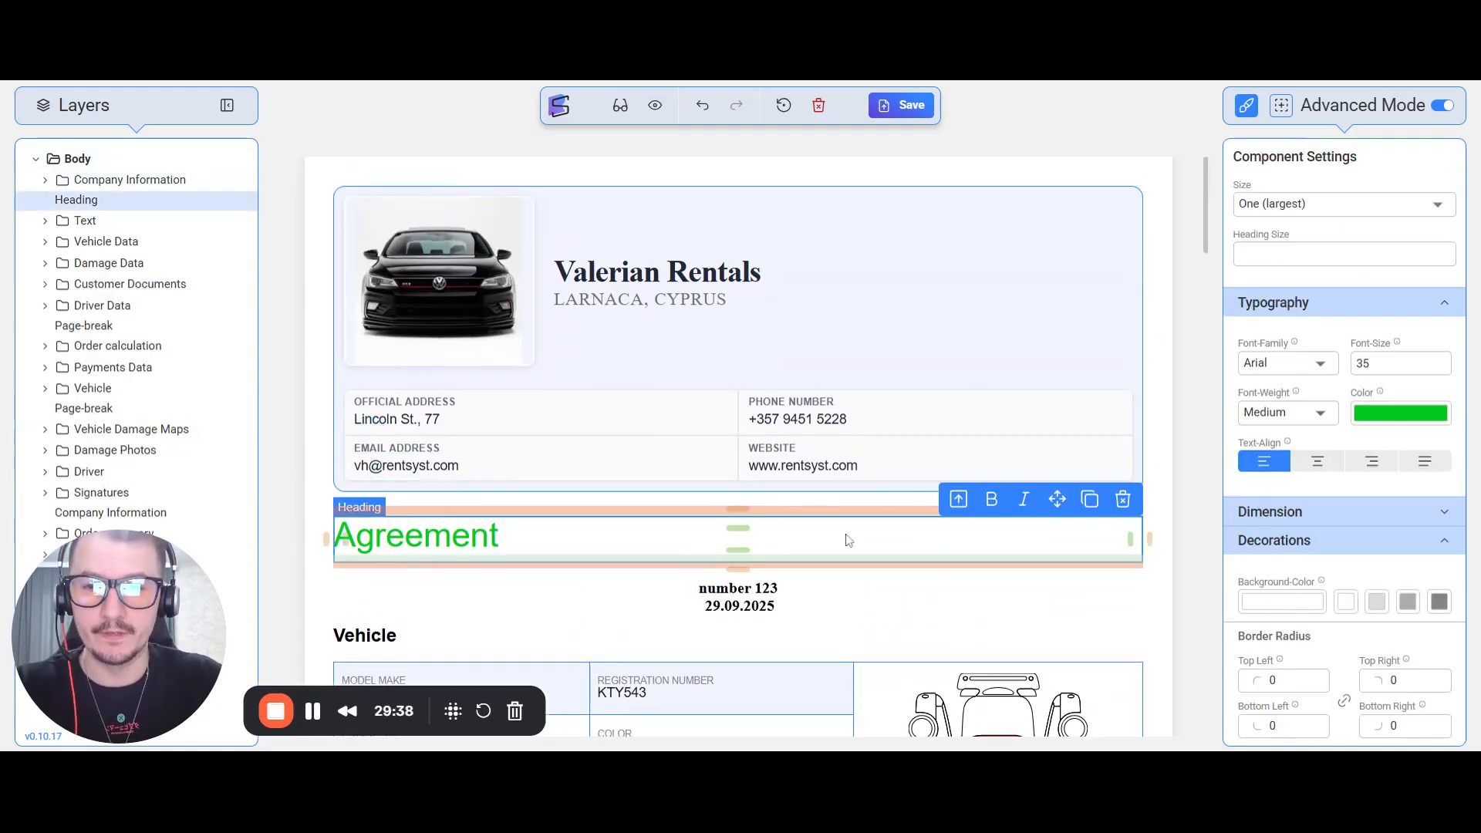
click(1282, 104)
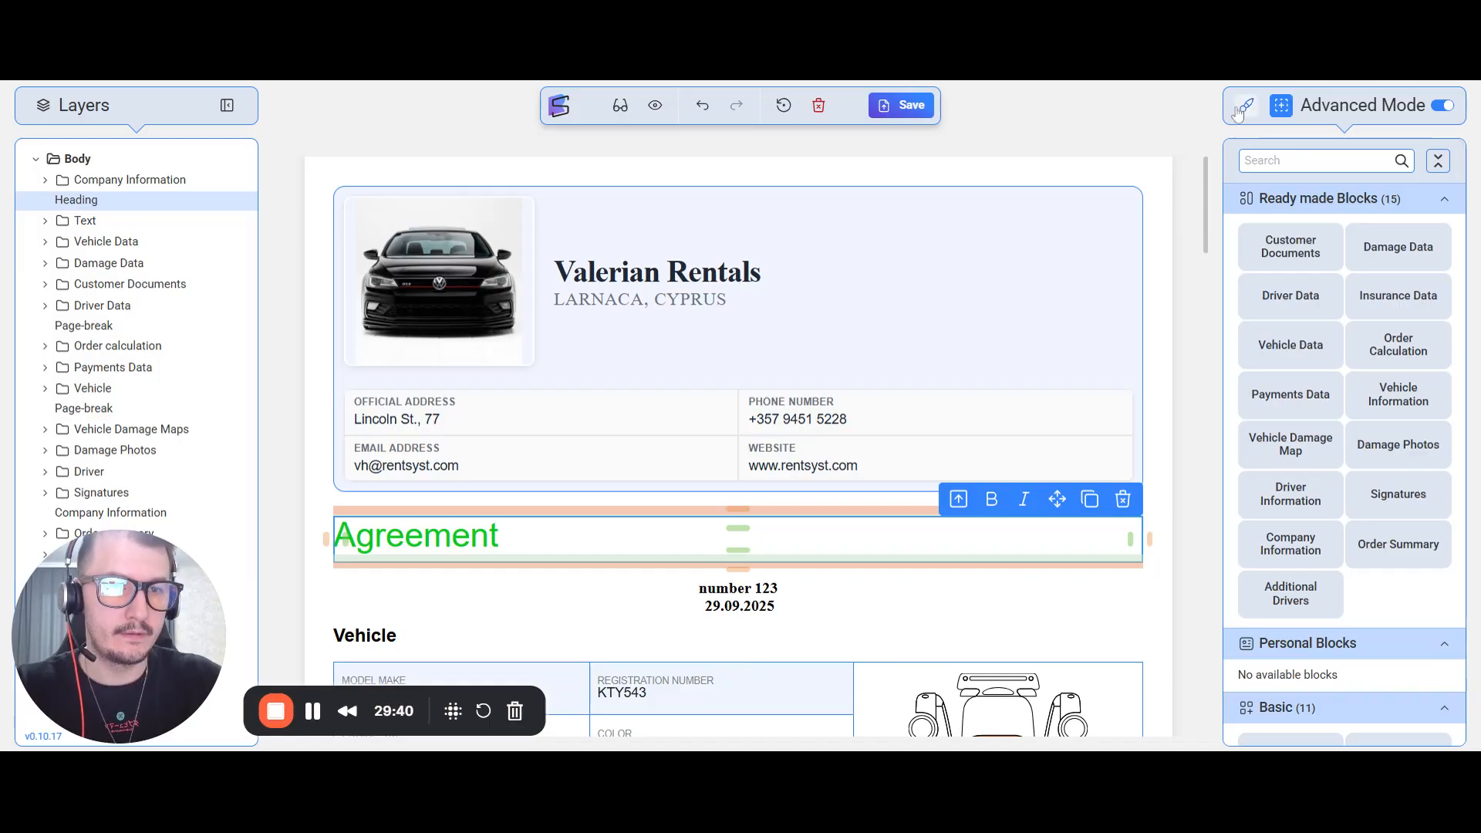
click(1247, 105)
click(1318, 462)
Select all three cells of the Damage Data table and give them a light yellow background, f6f4b2
scroll(758, 503, down, 3)
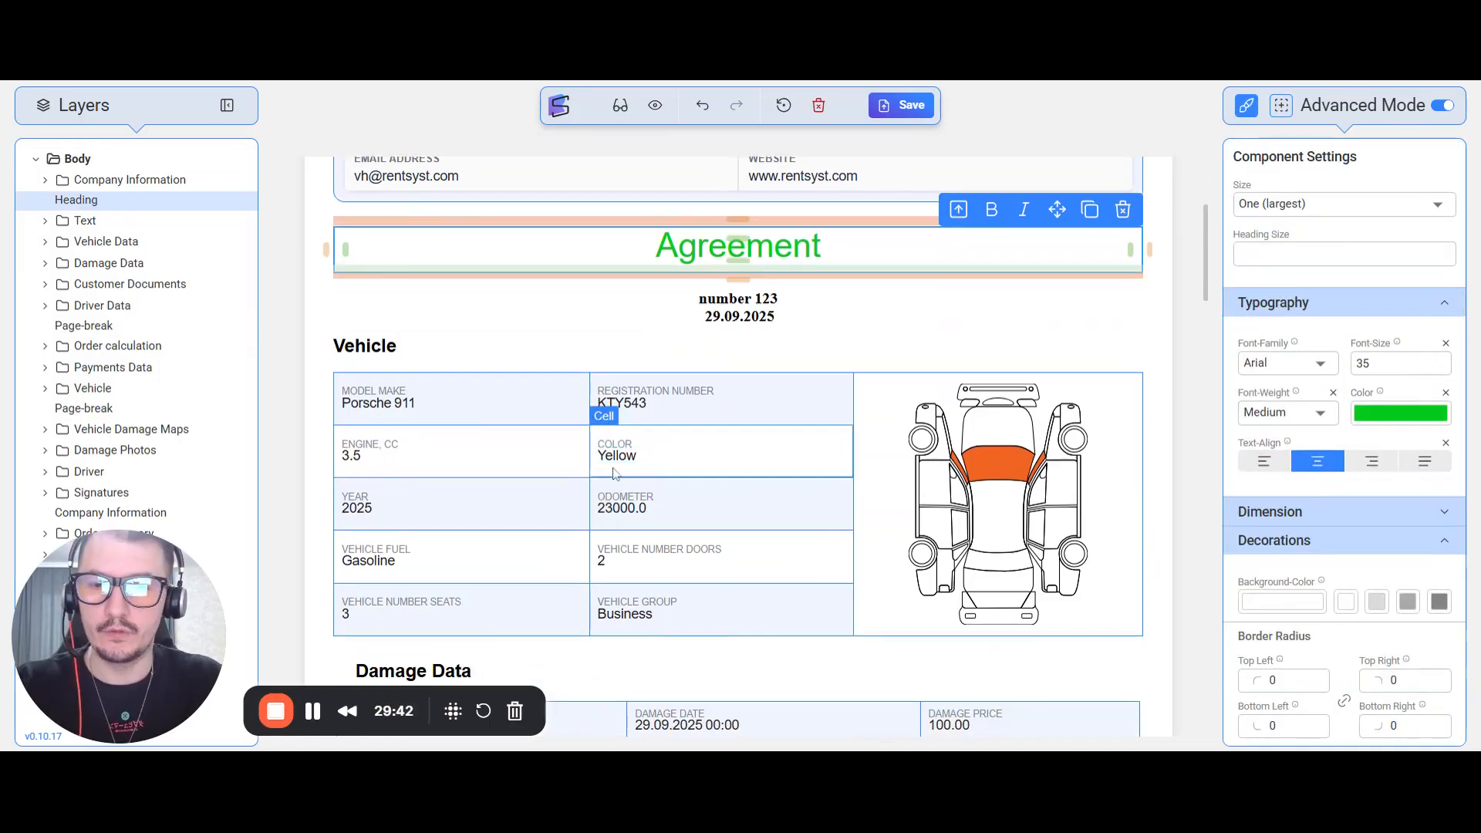
scroll(639, 415, down, 3)
click(589, 448)
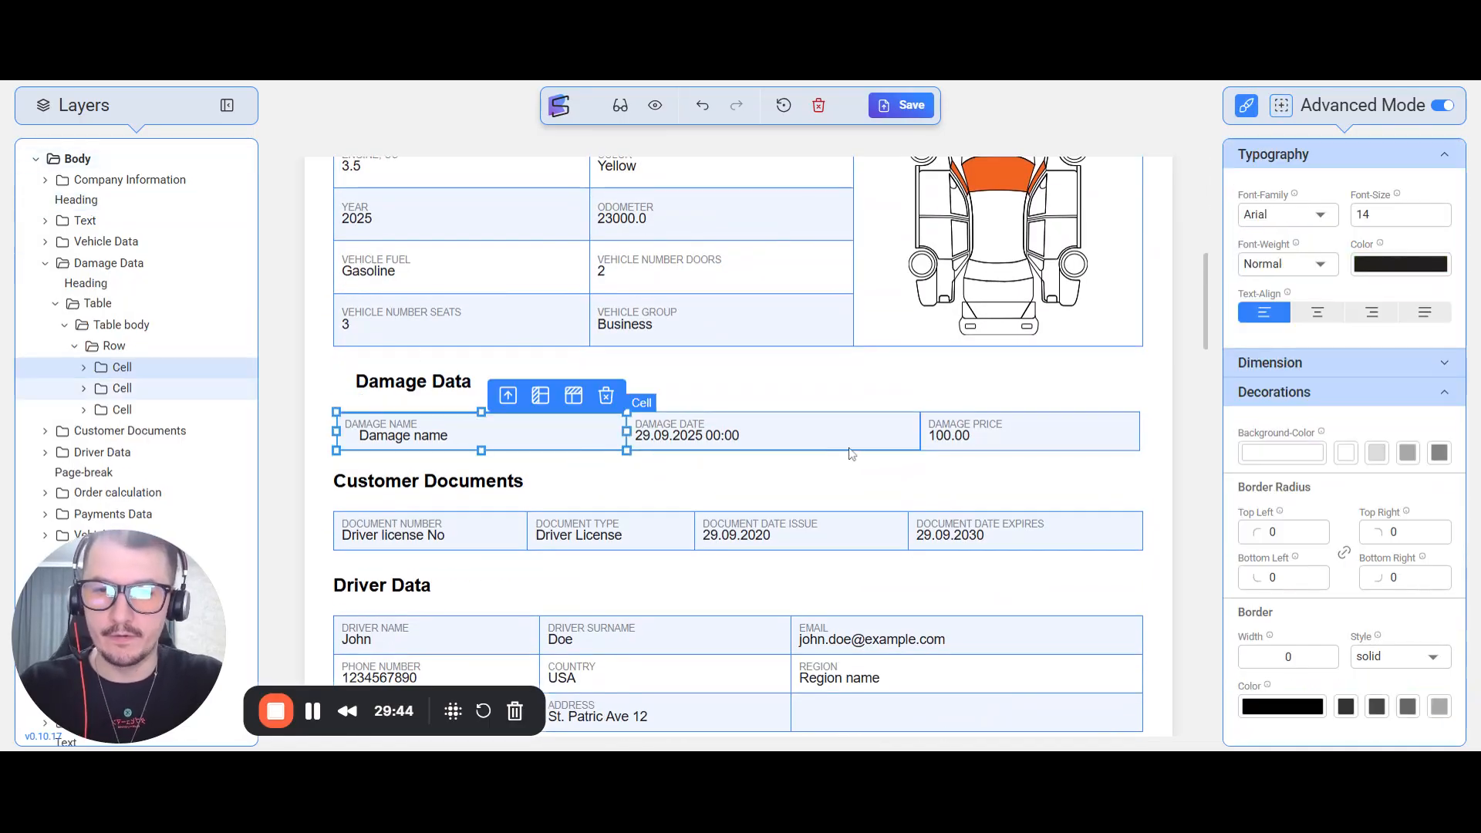
ctrl+click(850, 449)
ctrl+click(1027, 454)
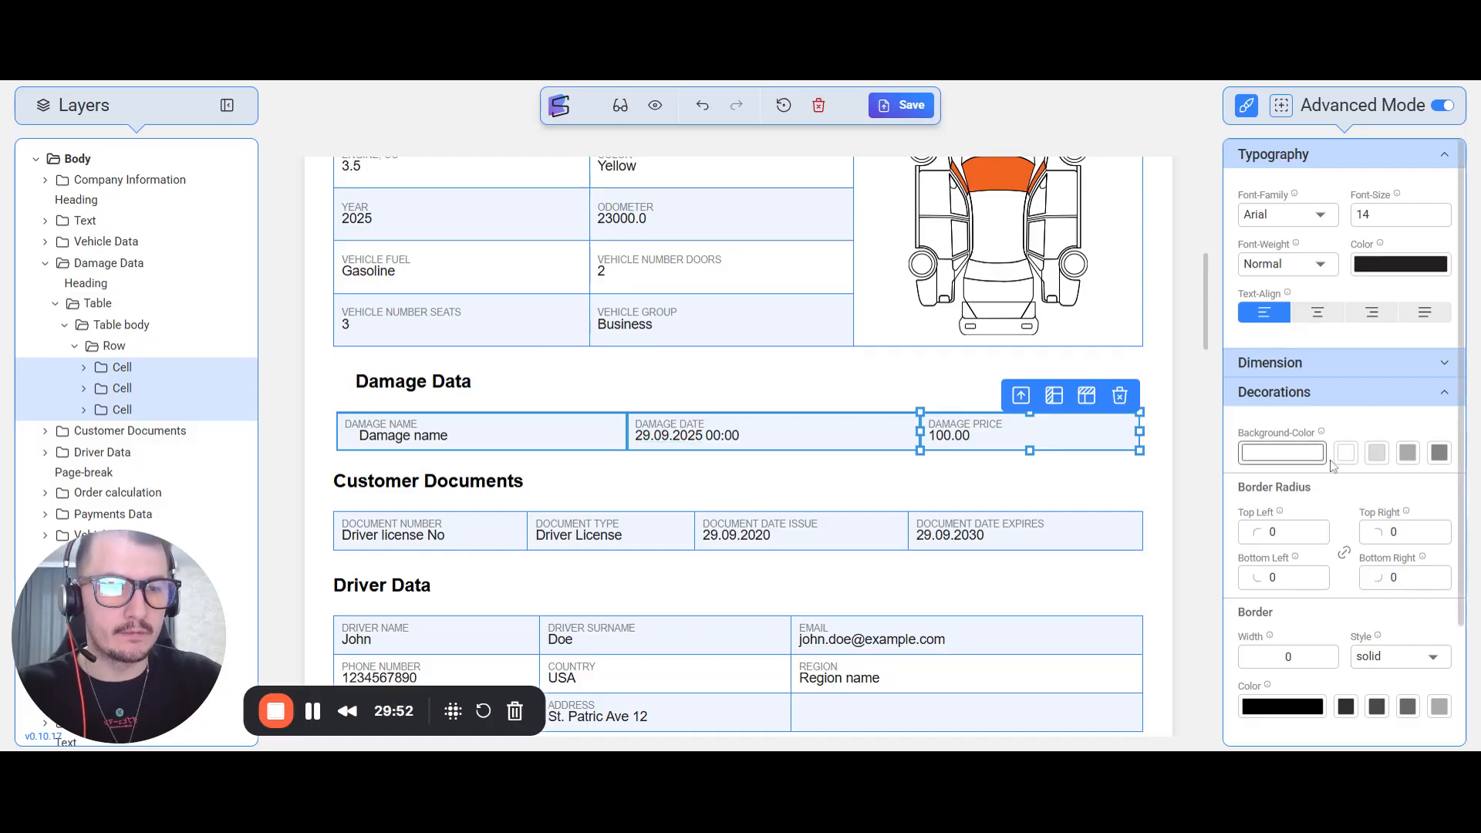
click(1303, 466)
click(1297, 486)
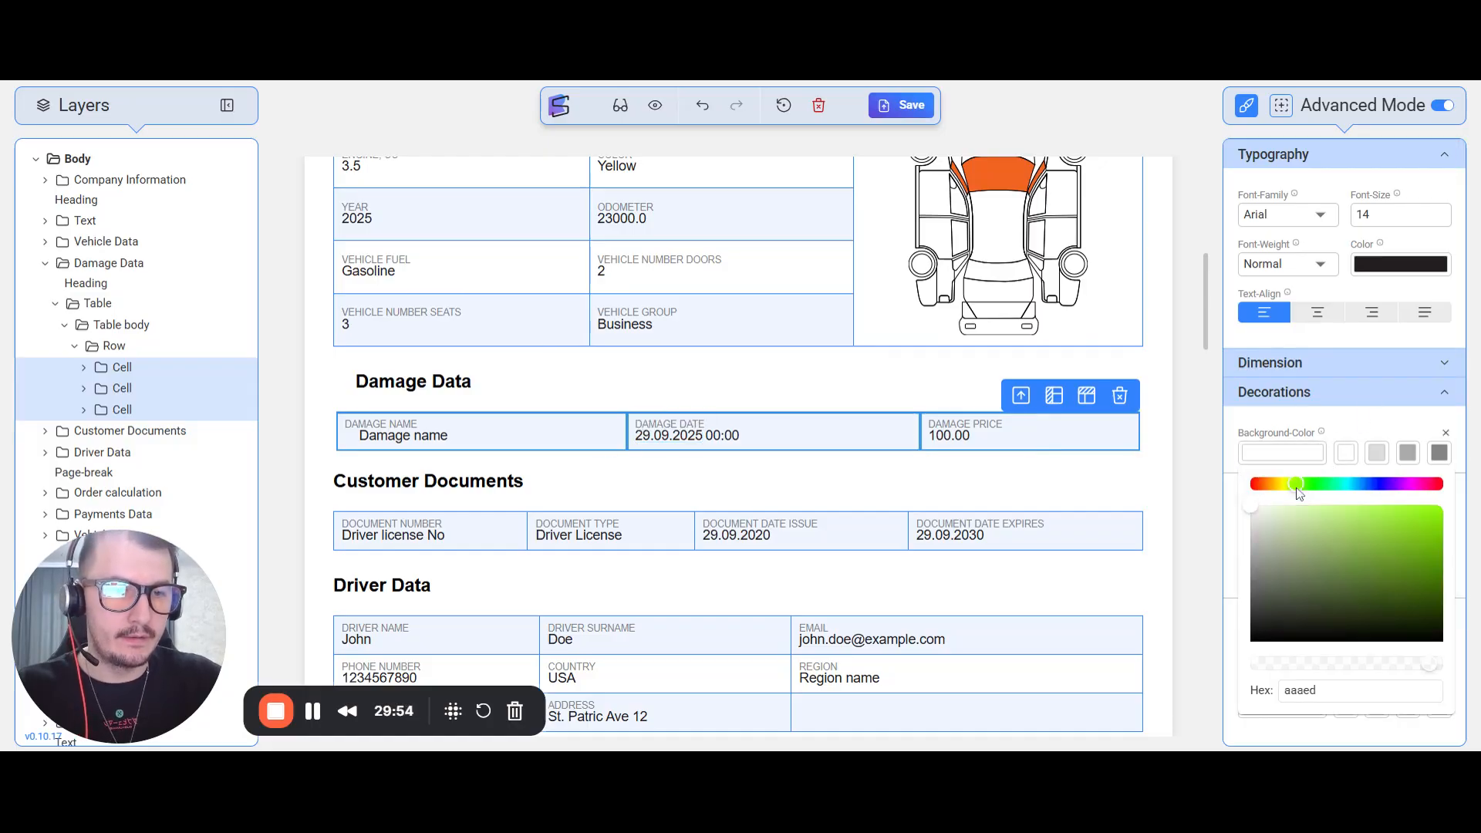
mouse_move(1302, 492)
mouse_down()
mouse_move(1282, 487)
mouse_move(1306, 511)
mouse_up()
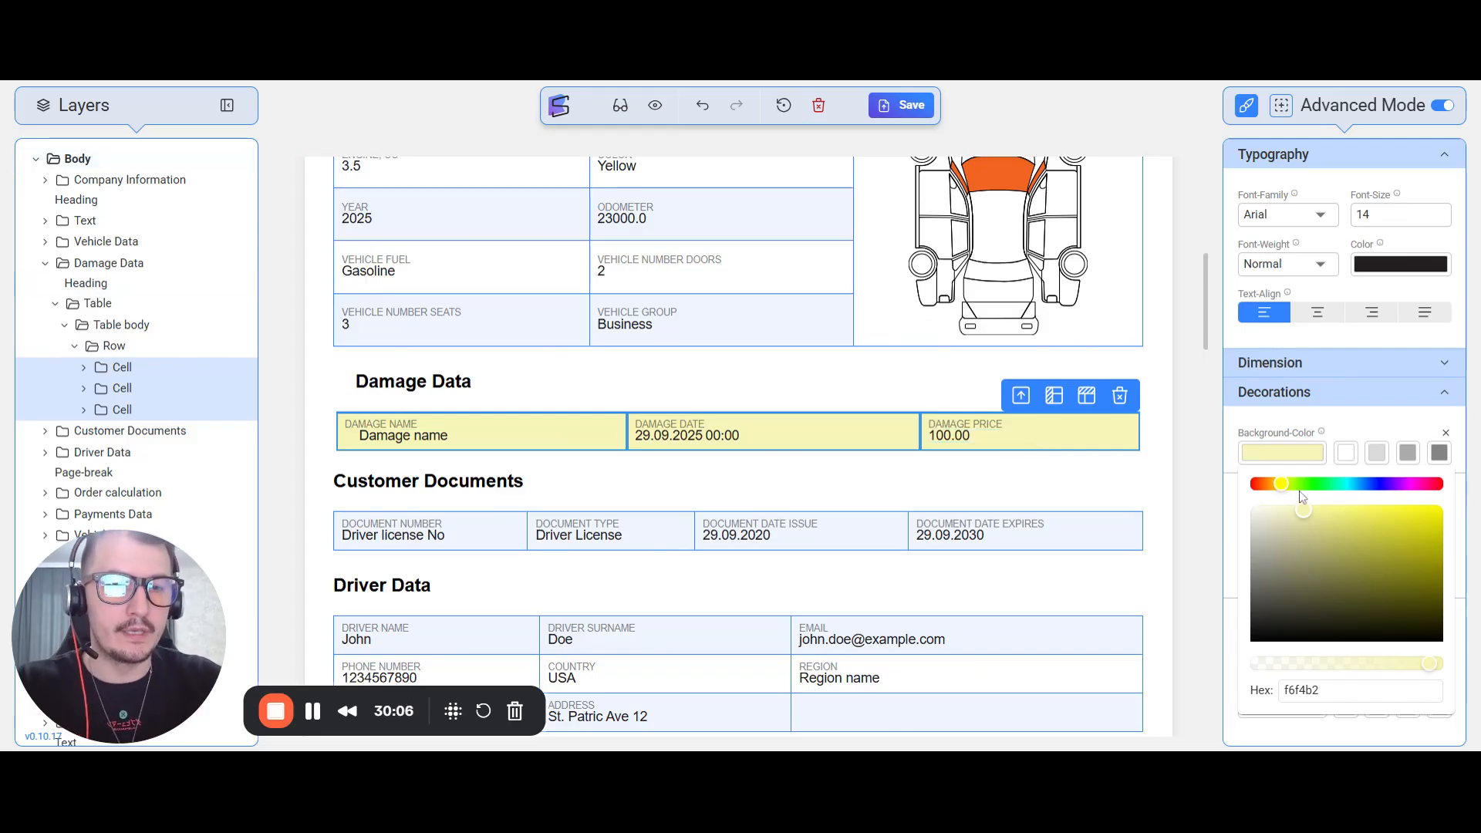
Try the preset background colors on the selected Damage Data cells, including dark gray 858585, and finish with white
click(1347, 454)
click(1378, 455)
click(1440, 454)
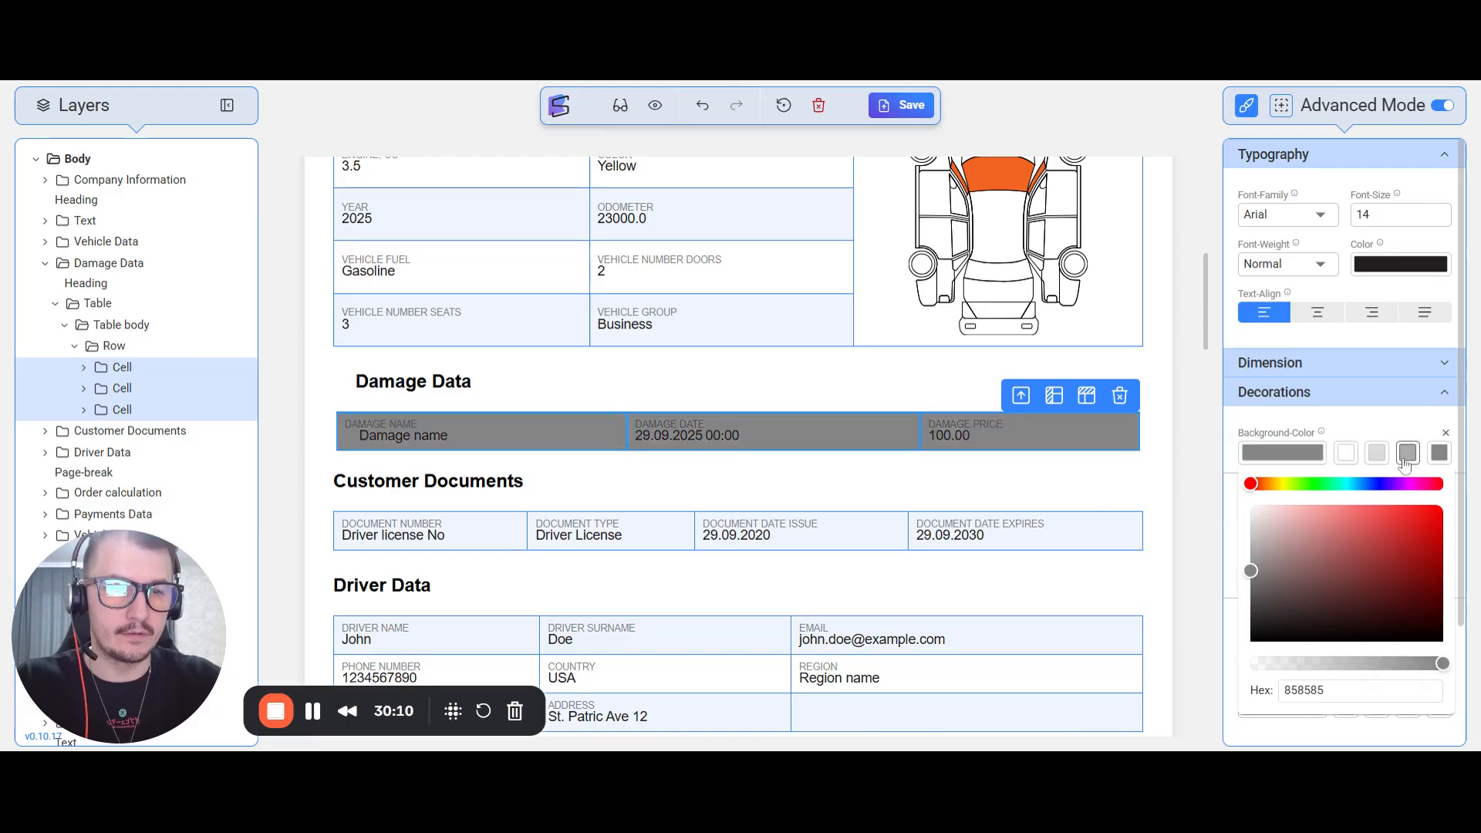
click(1378, 454)
click(1346, 453)
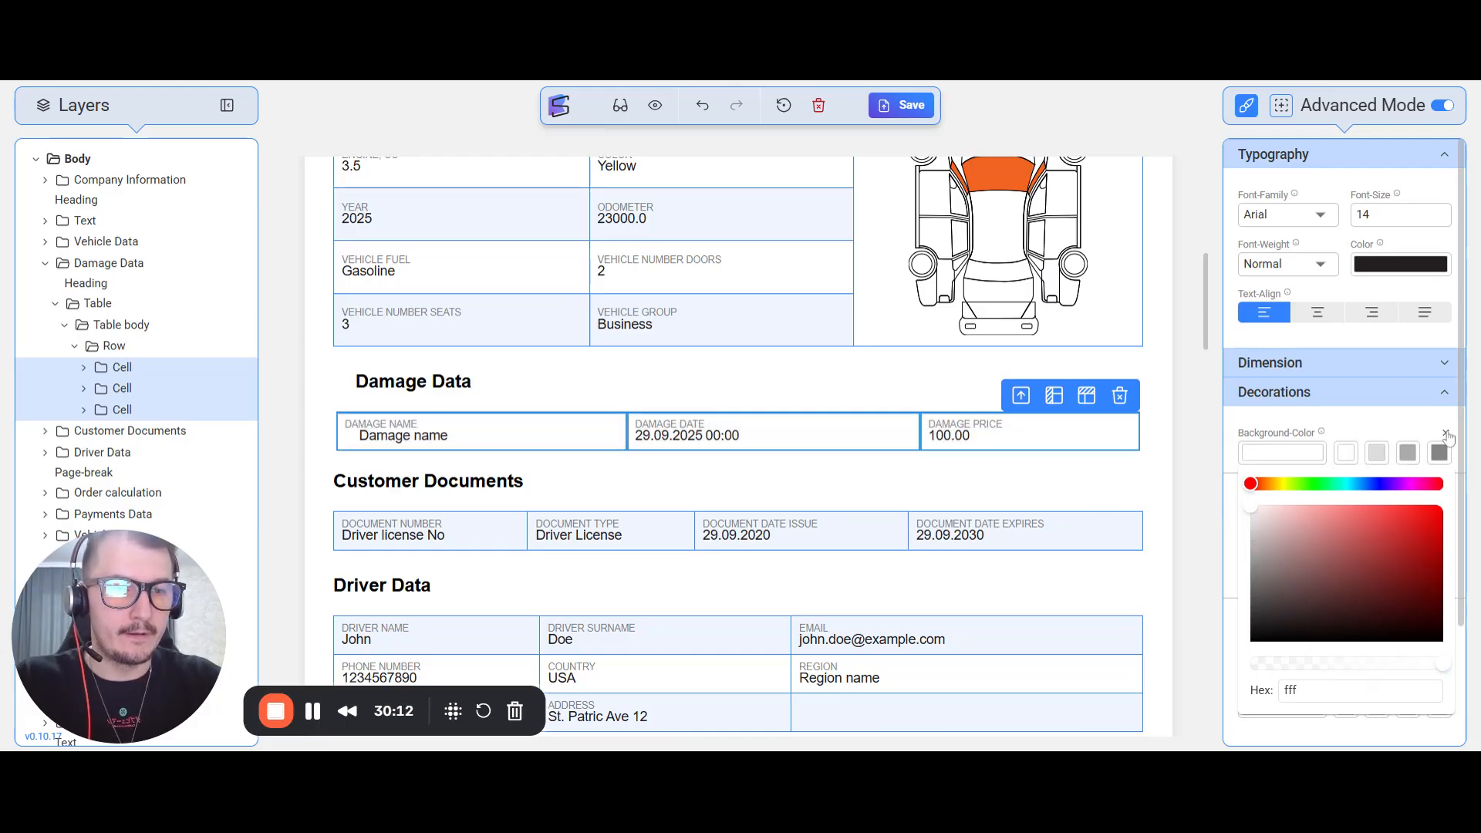
click(1393, 426)
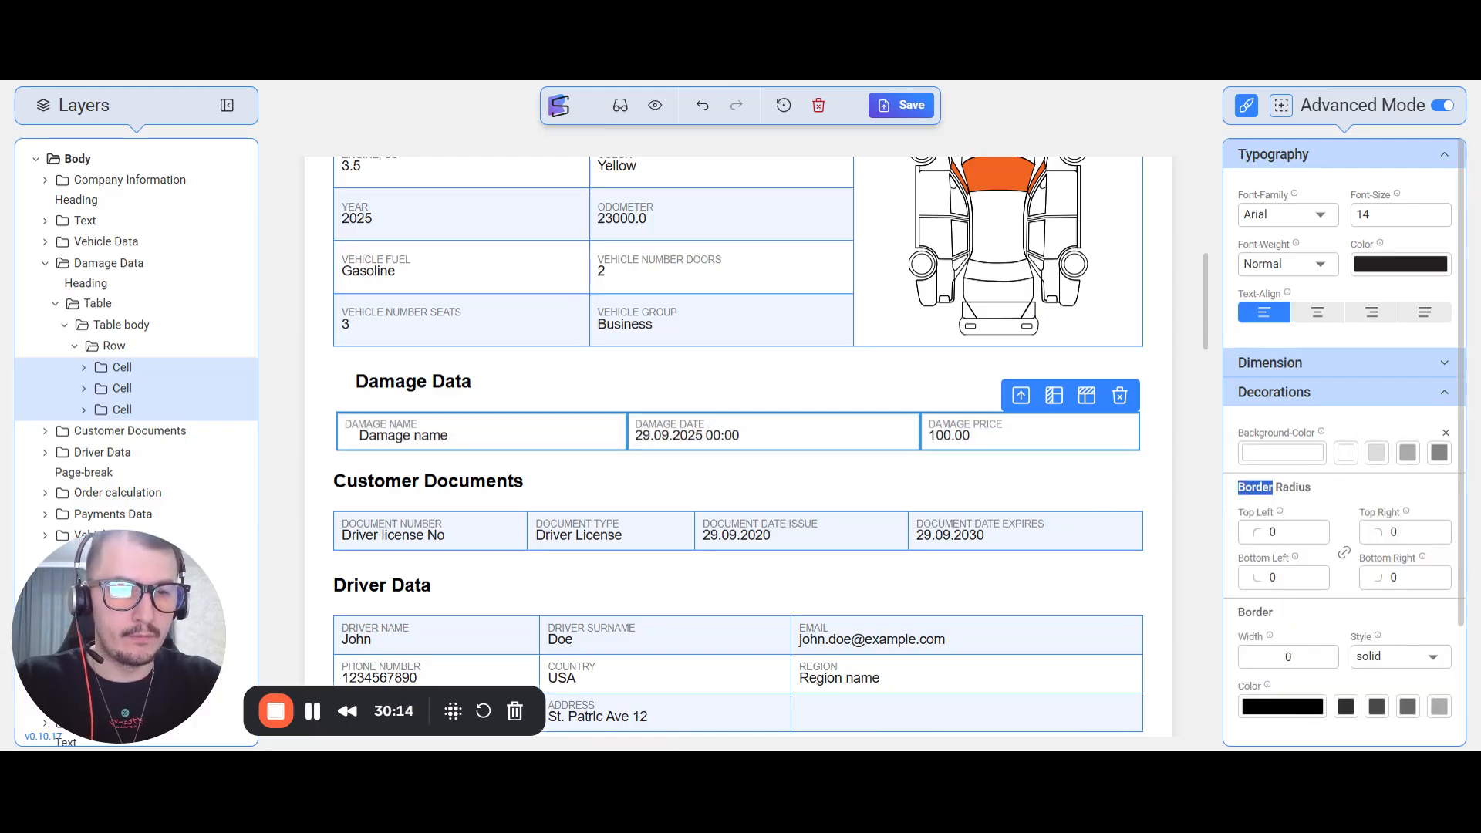
Examine the border radius and border settings of the Company Information block
scroll(1198, 538, up, 8)
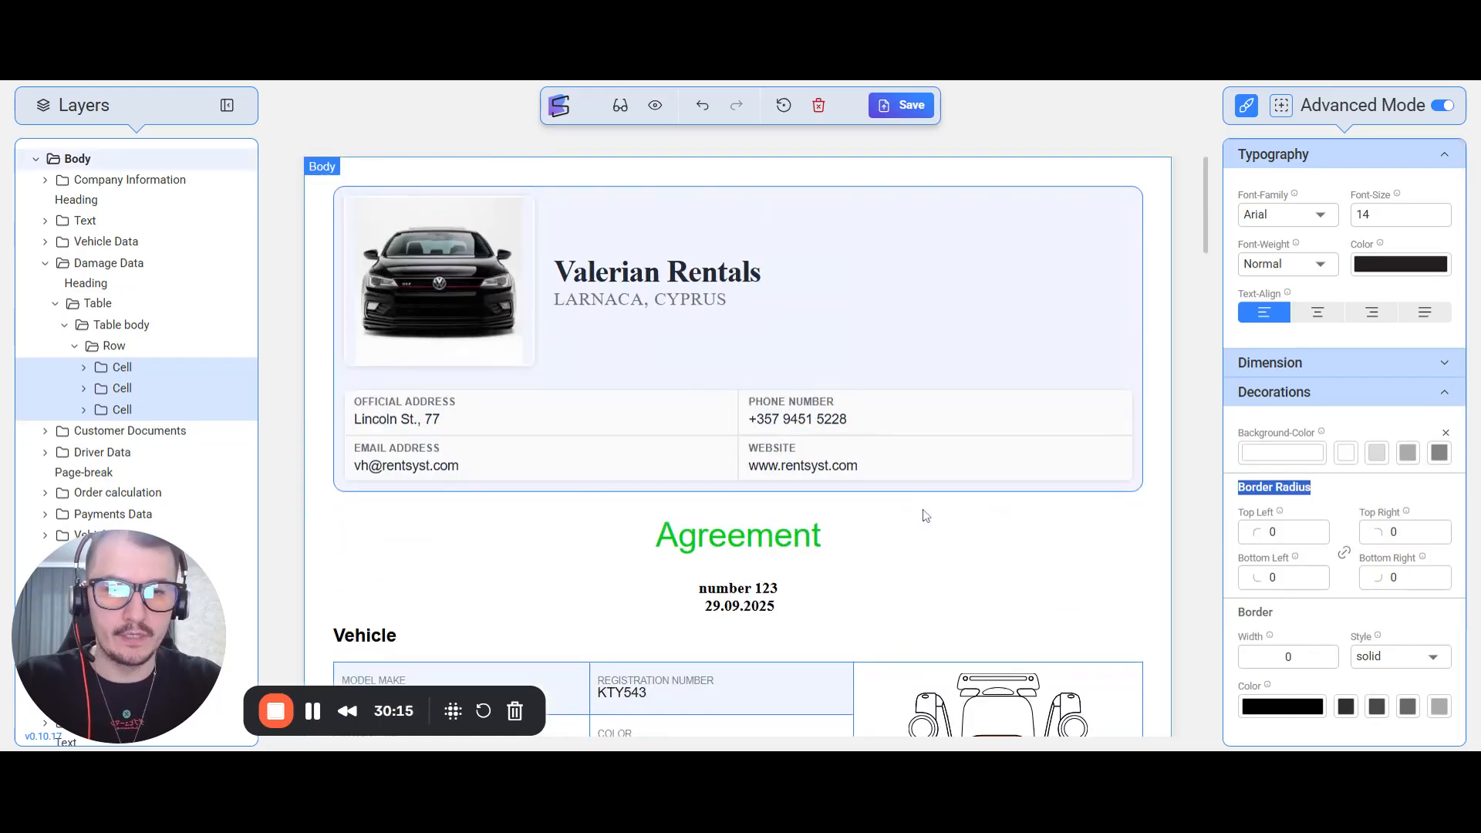
click(1078, 200)
scroll(1304, 352, down, 2)
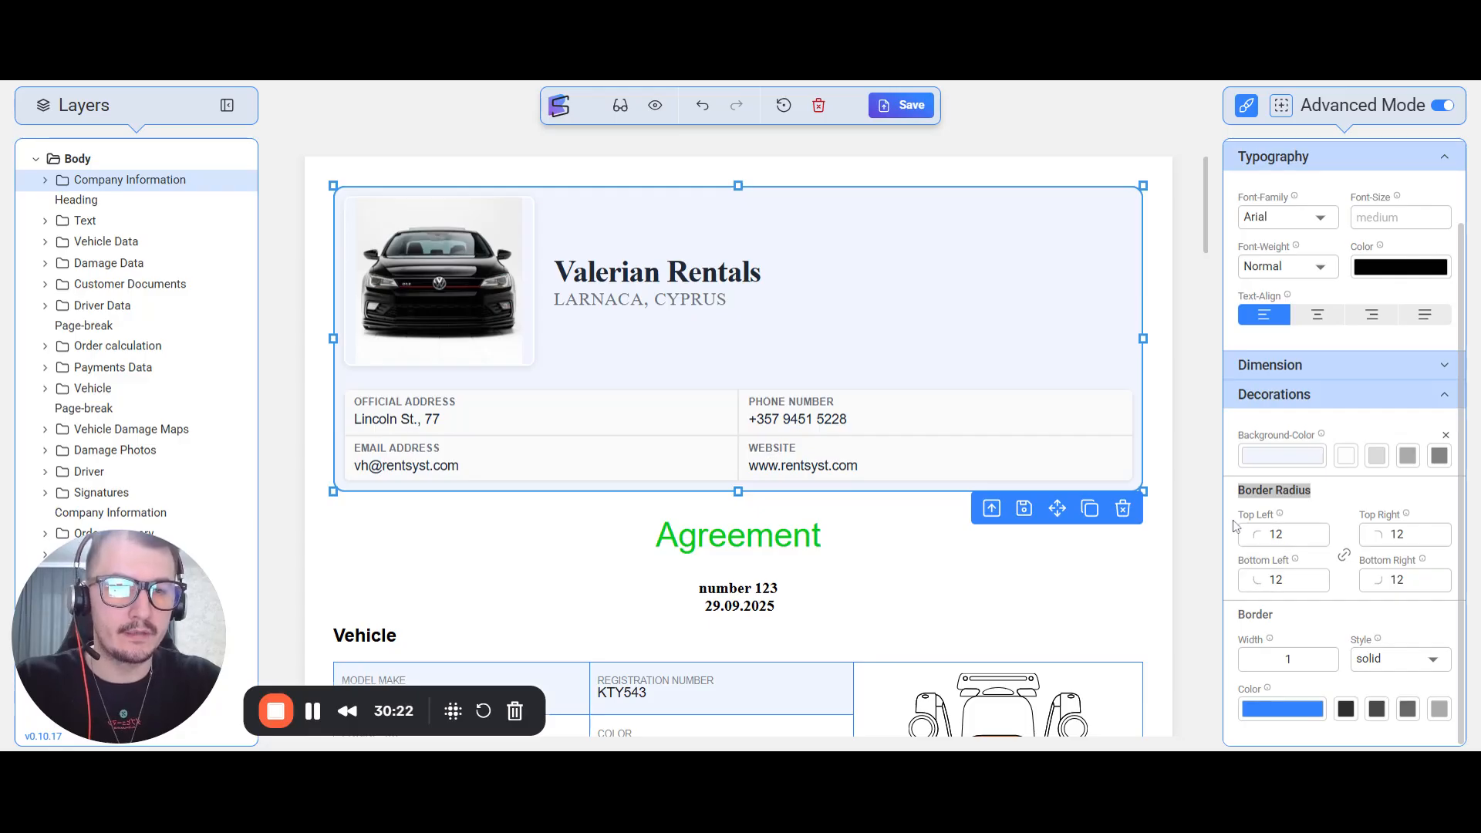
Link the Vehicle Data table's corner radii and set the border radius to 20 on all four corners
scroll(970, 391, down, 5)
click(548, 421)
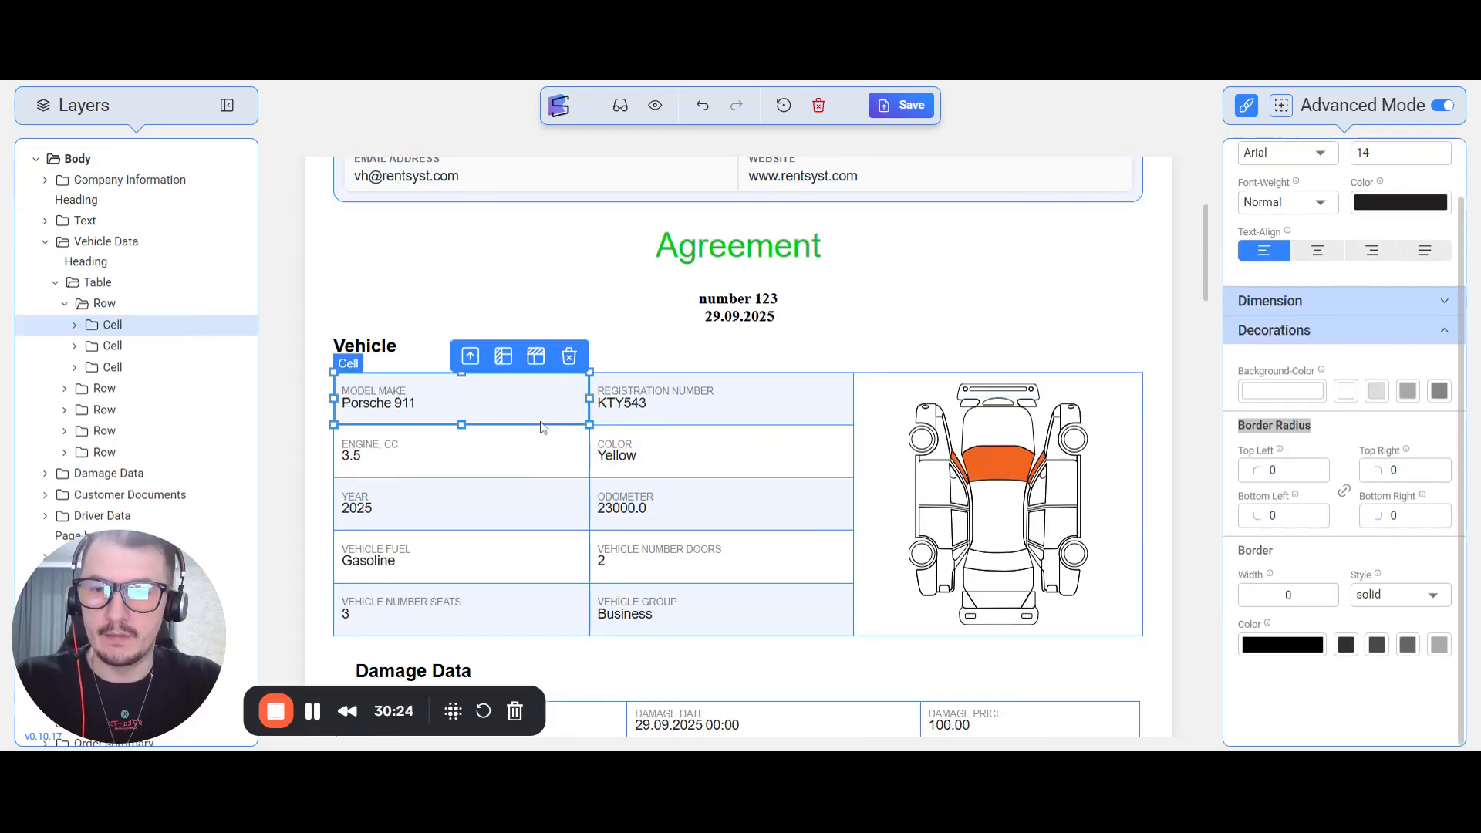
click(98, 283)
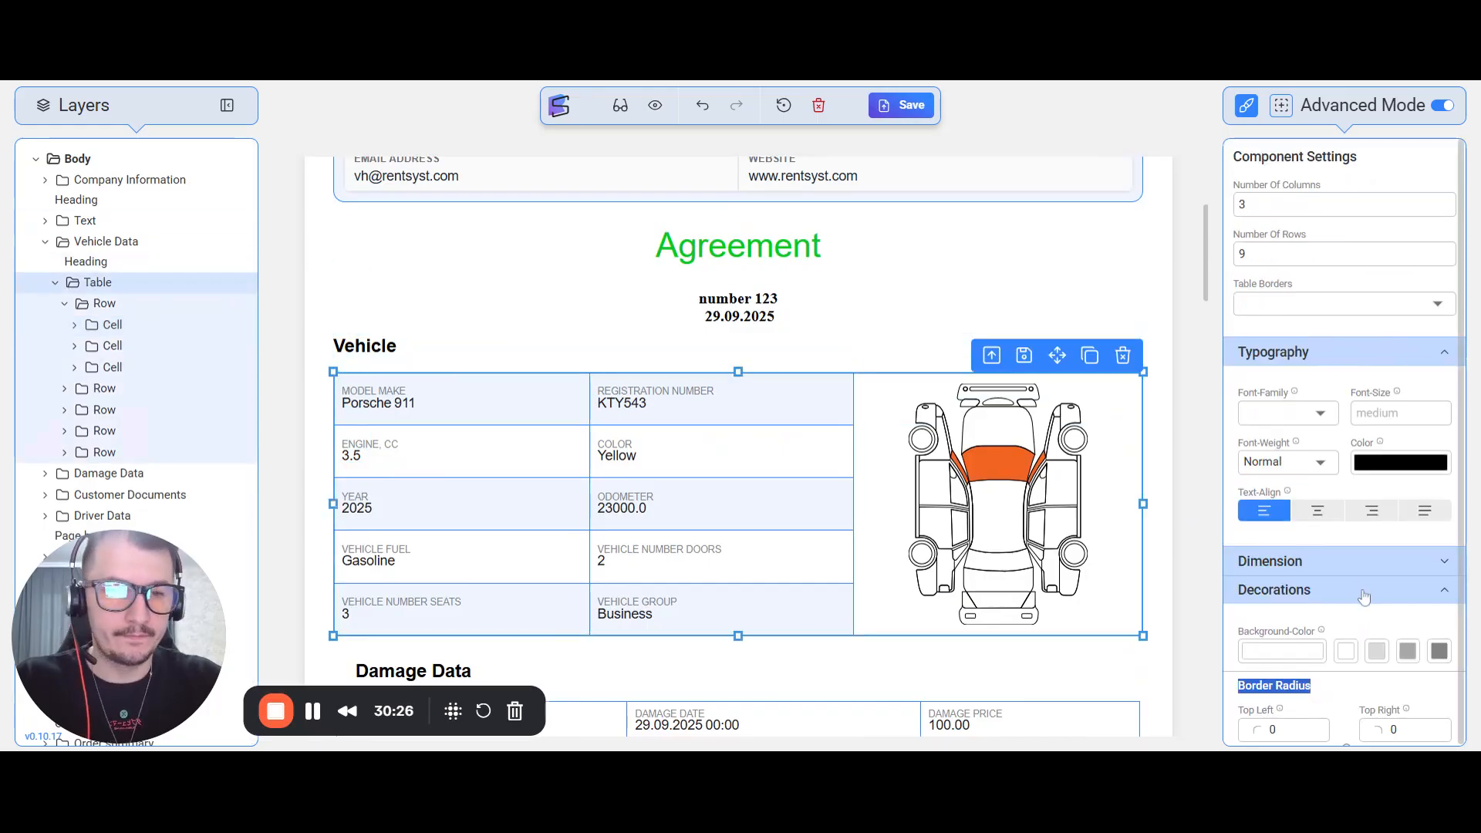
scroll(1364, 598, down, 3)
click(1344, 555)
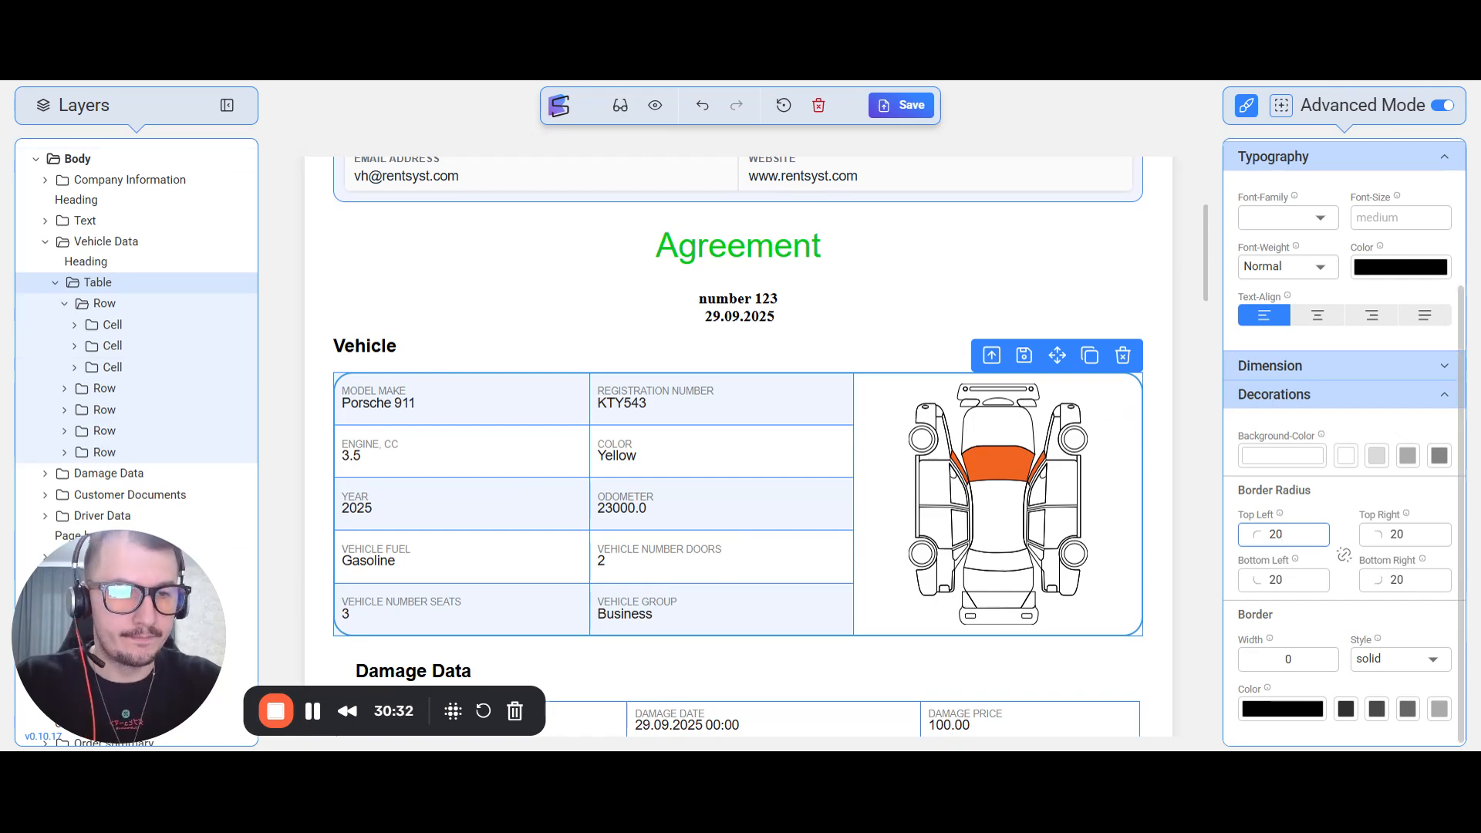
click(1162, 501)
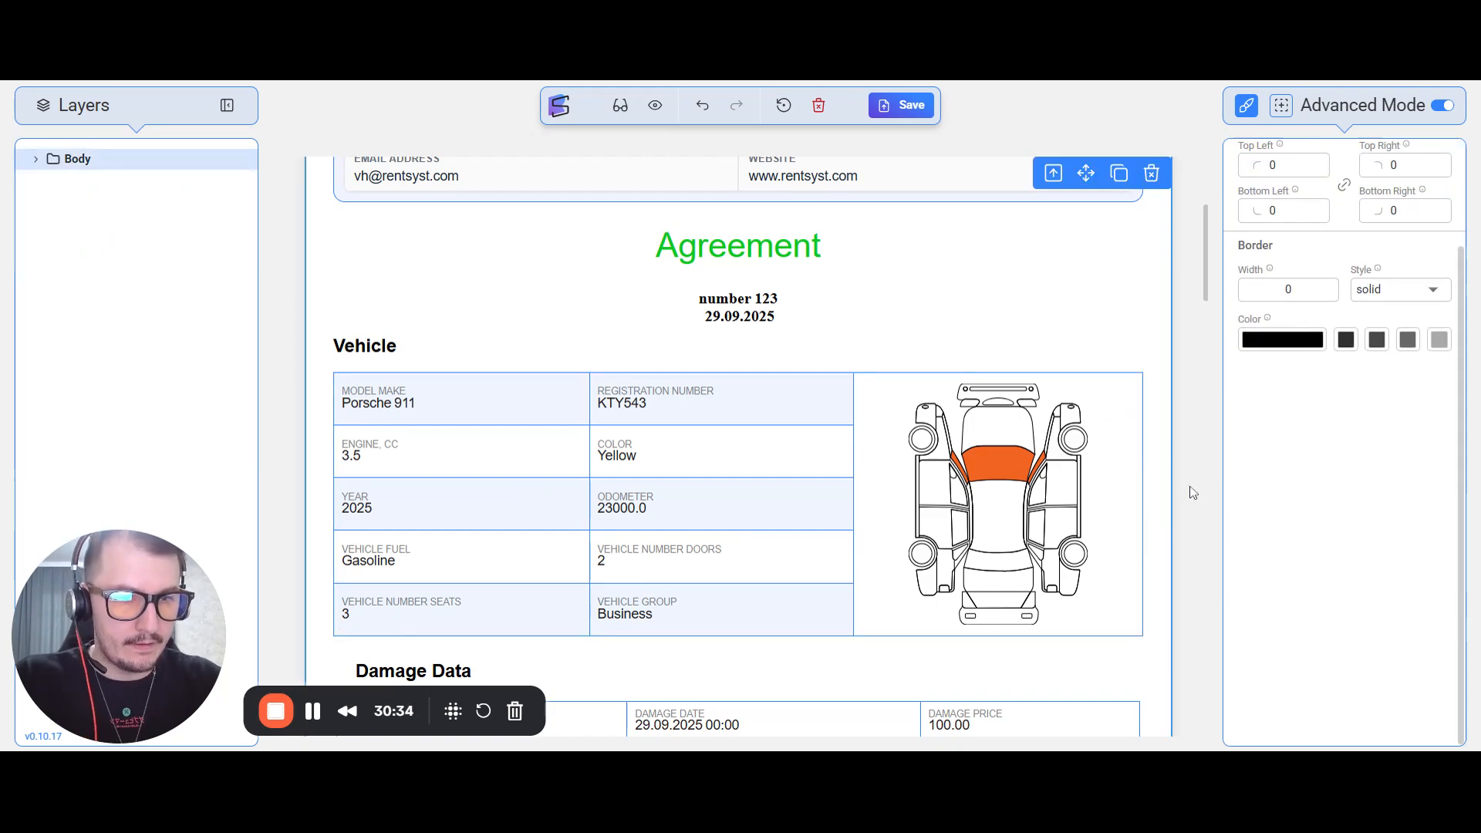
Reselect the Vehicle Data table and review its padding, border radius and border settings
click(1140, 488)
scroll(1312, 414, down, 8)
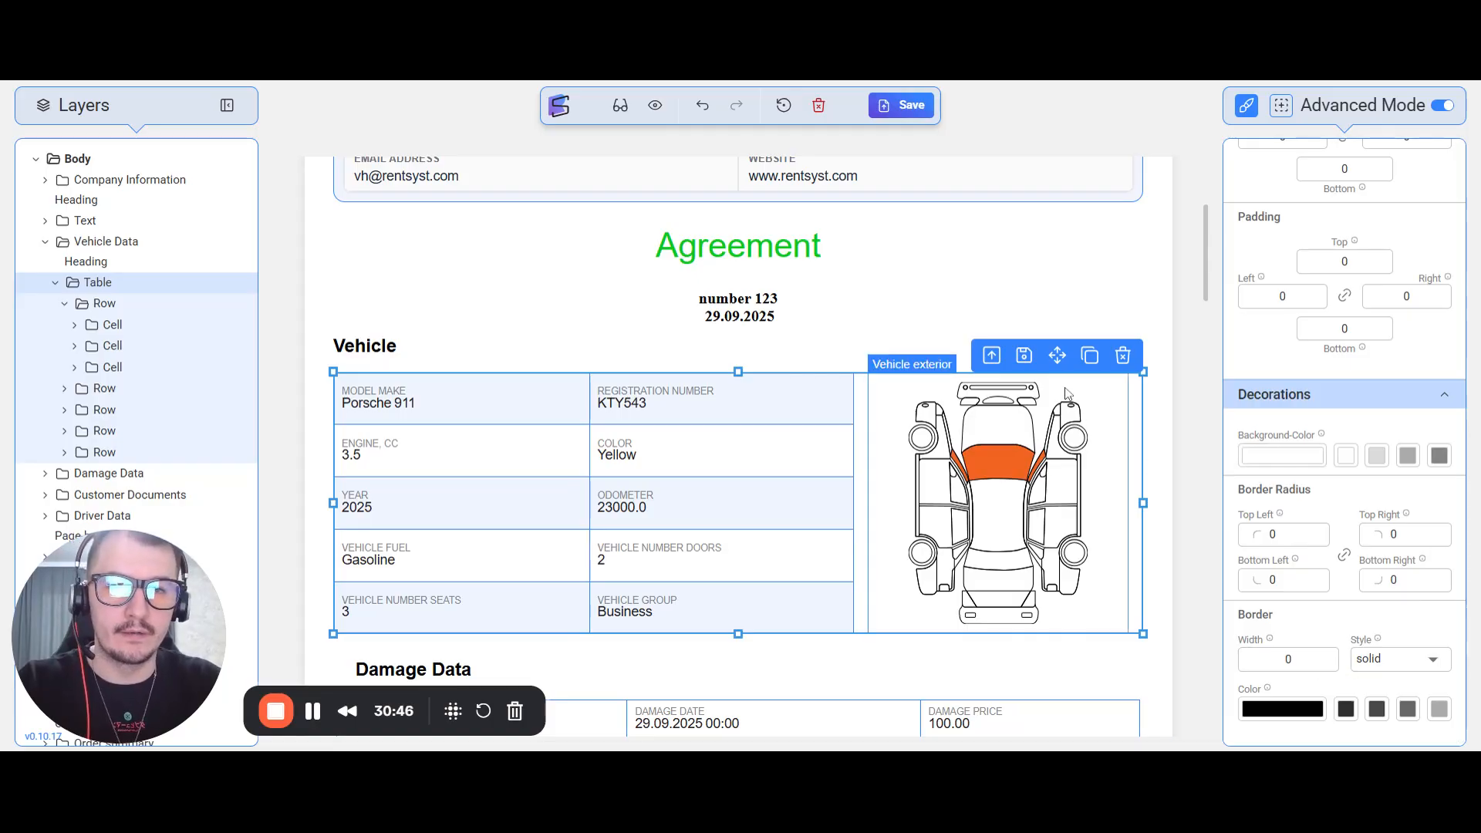
Add a thin solid black border around the whole Vehicle Data block
click(1157, 347)
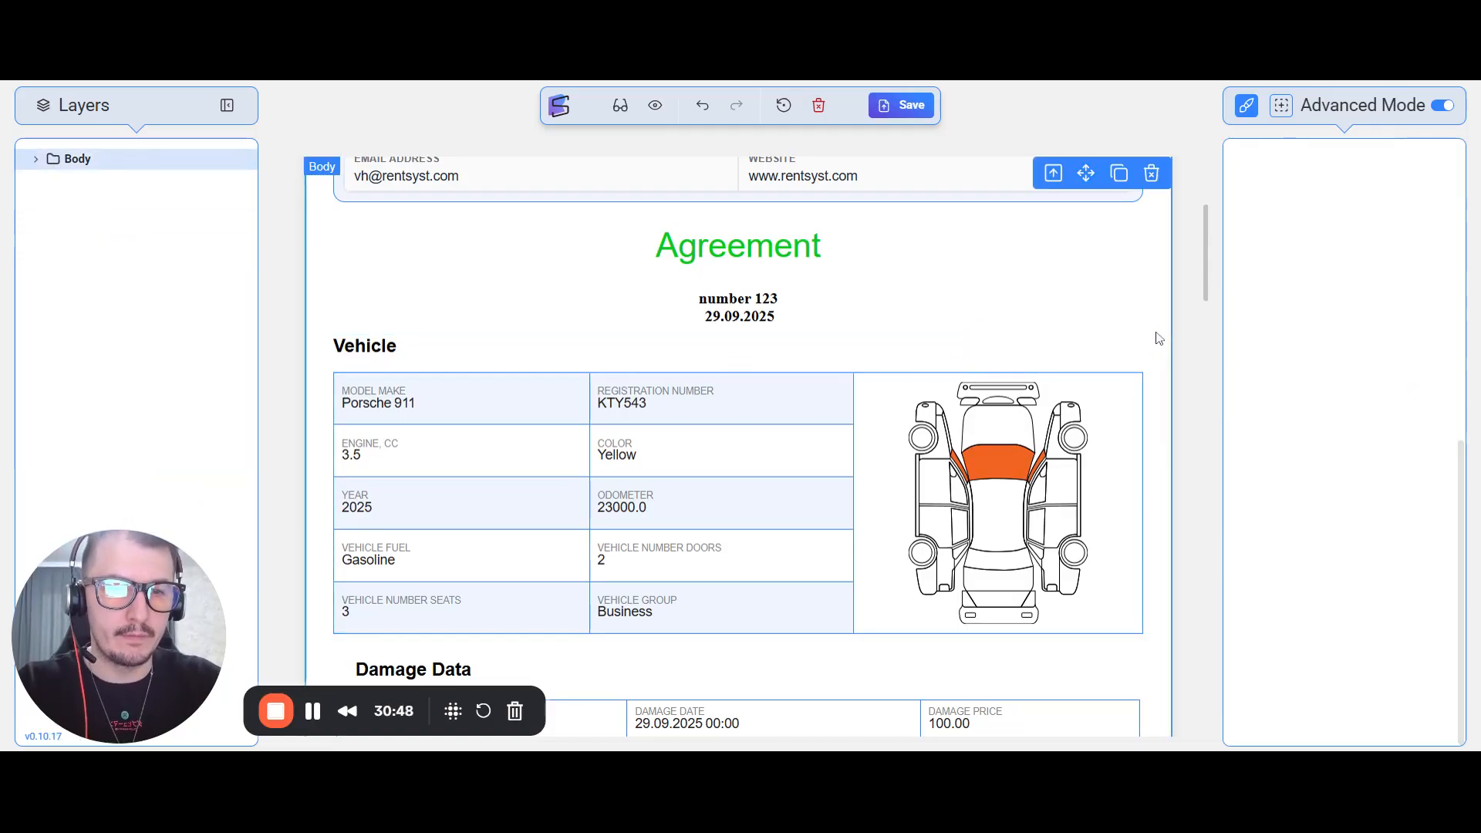
click(805, 368)
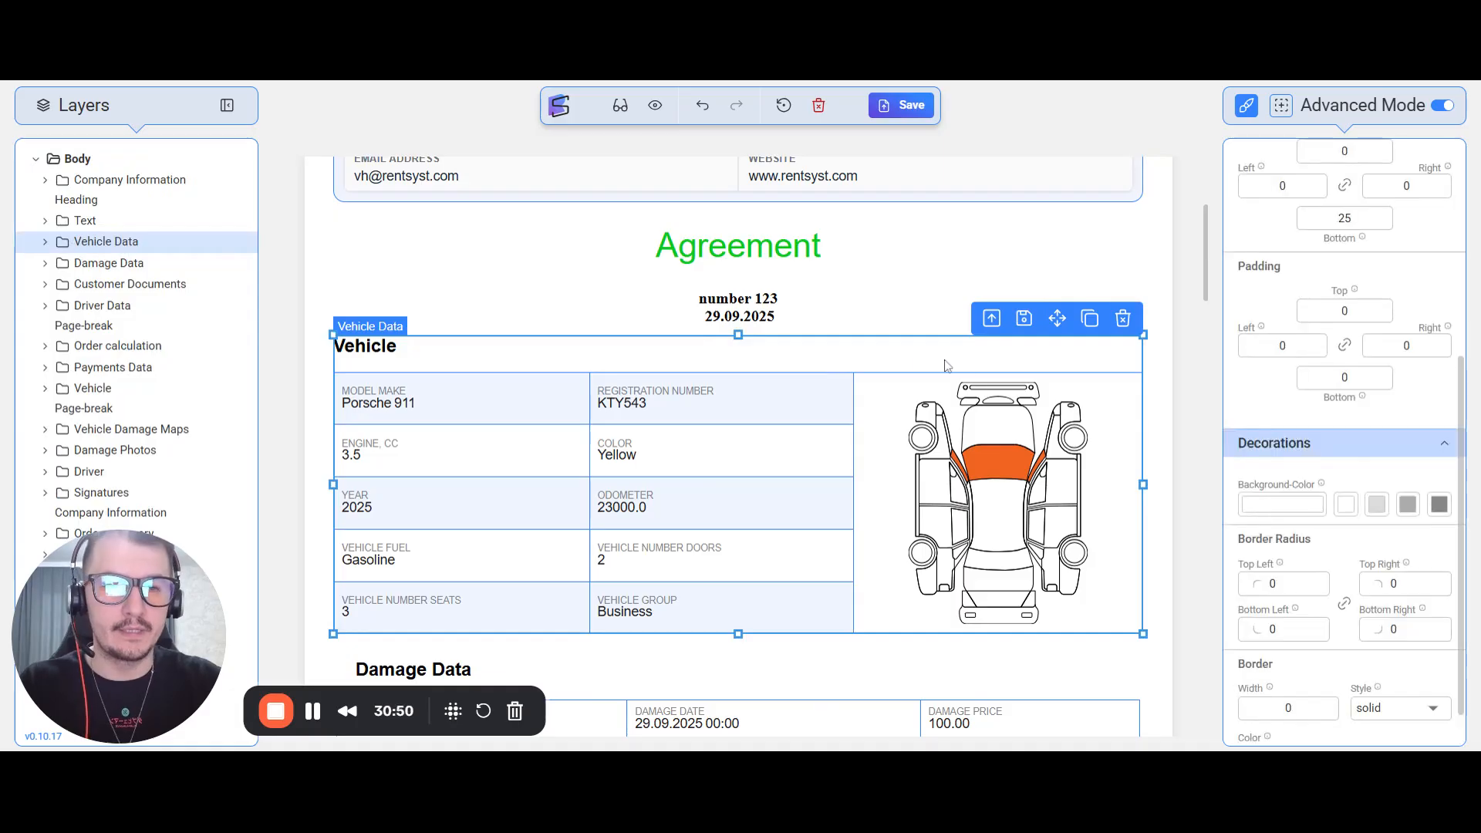
scroll(1343, 474, down, 1)
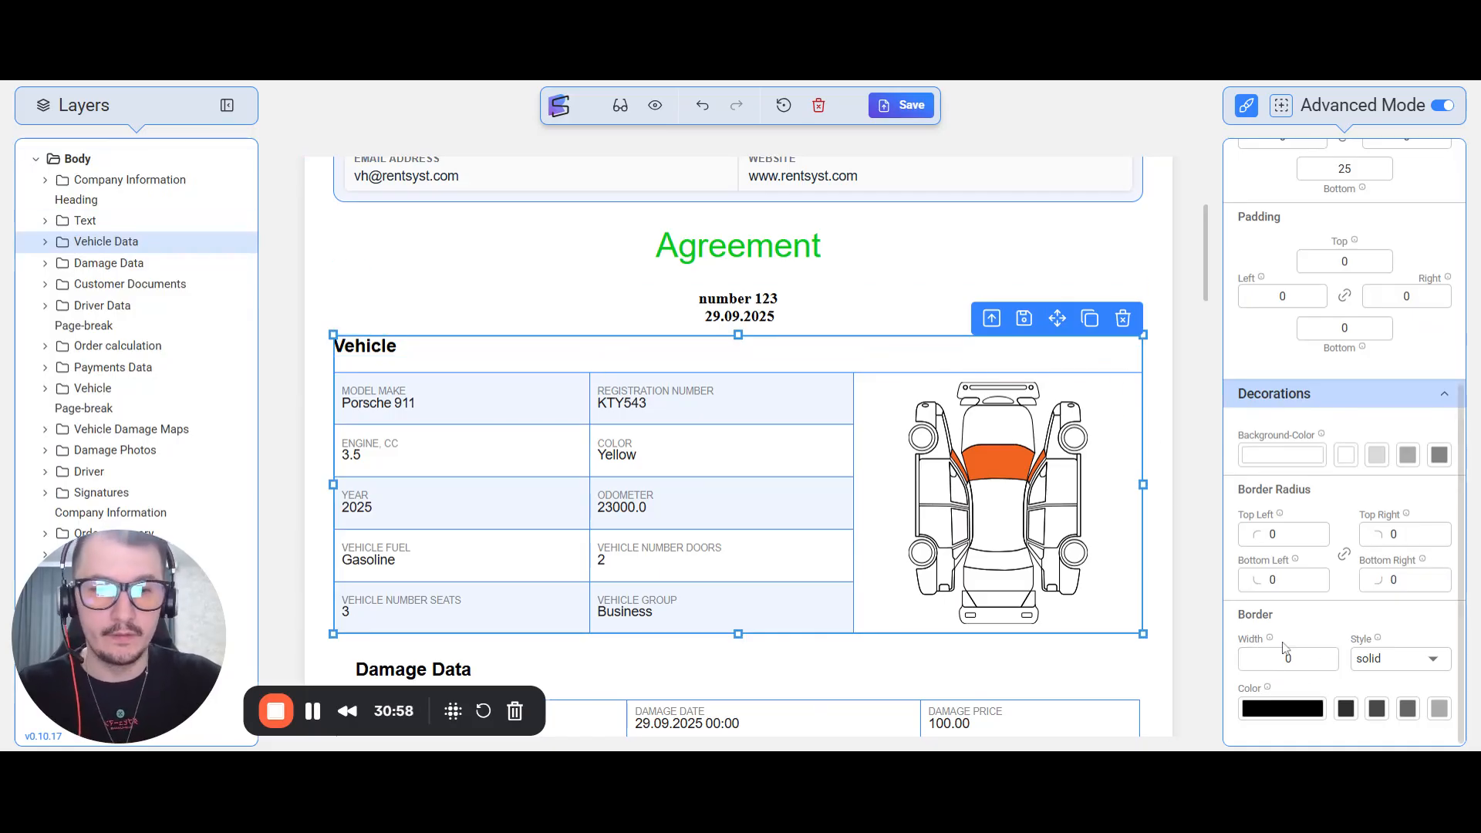
click(1328, 660)
click(1164, 407)
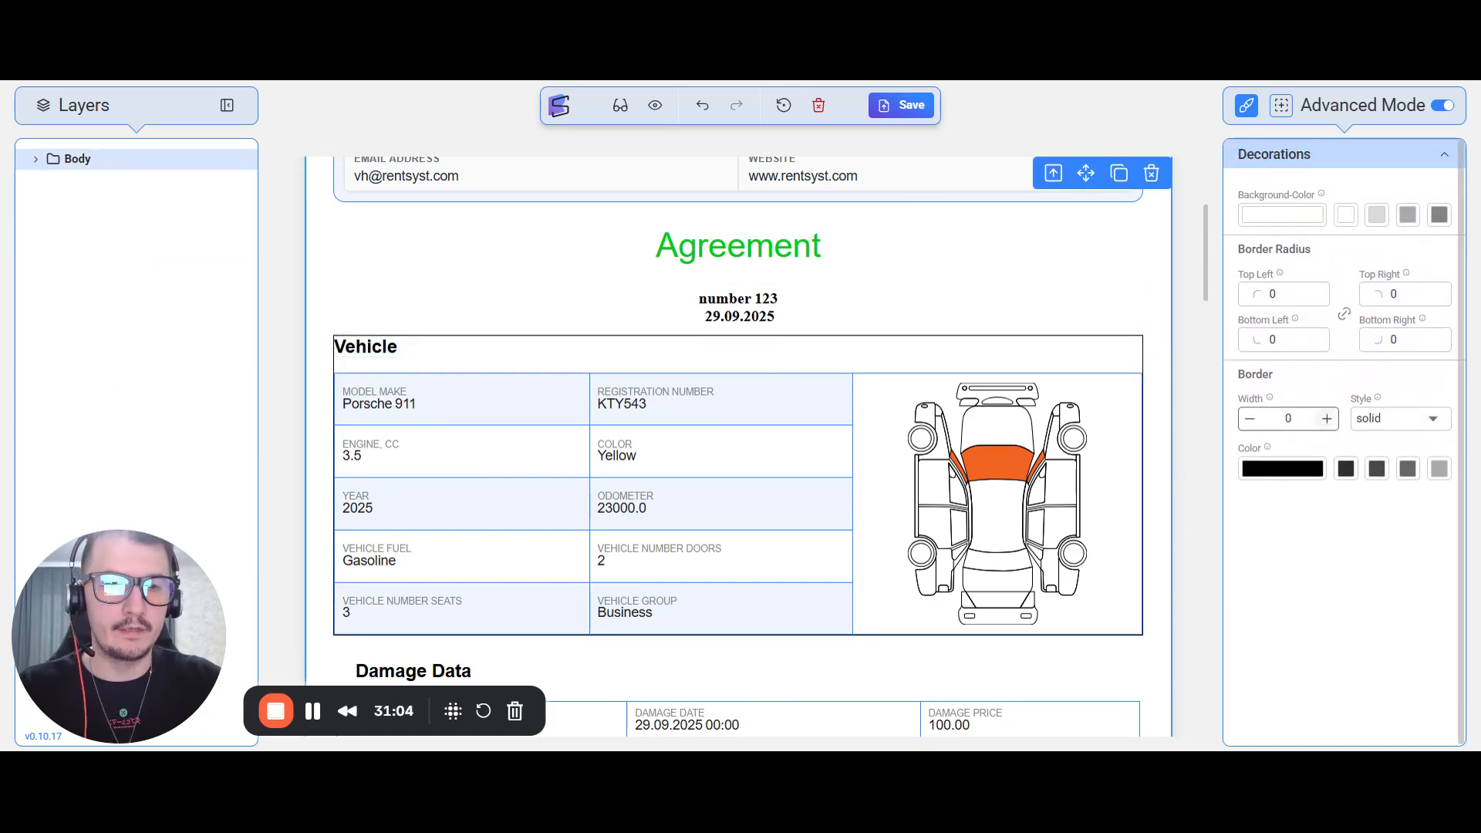
Select all three Damage Data cells and give them a solid border of width 1 in the lightest gray preset
scroll(1134, 474, down, 4)
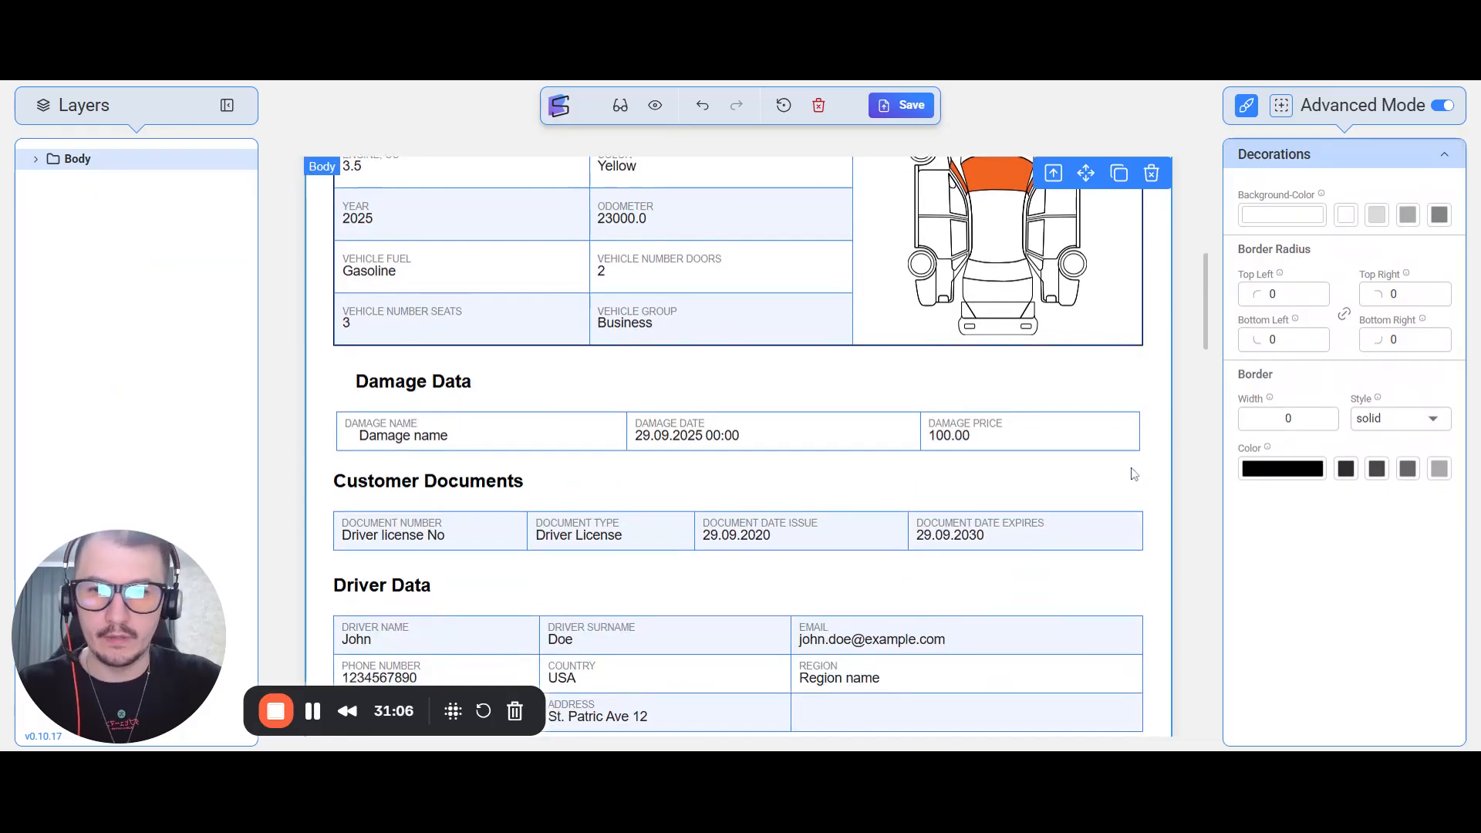
click(602, 441)
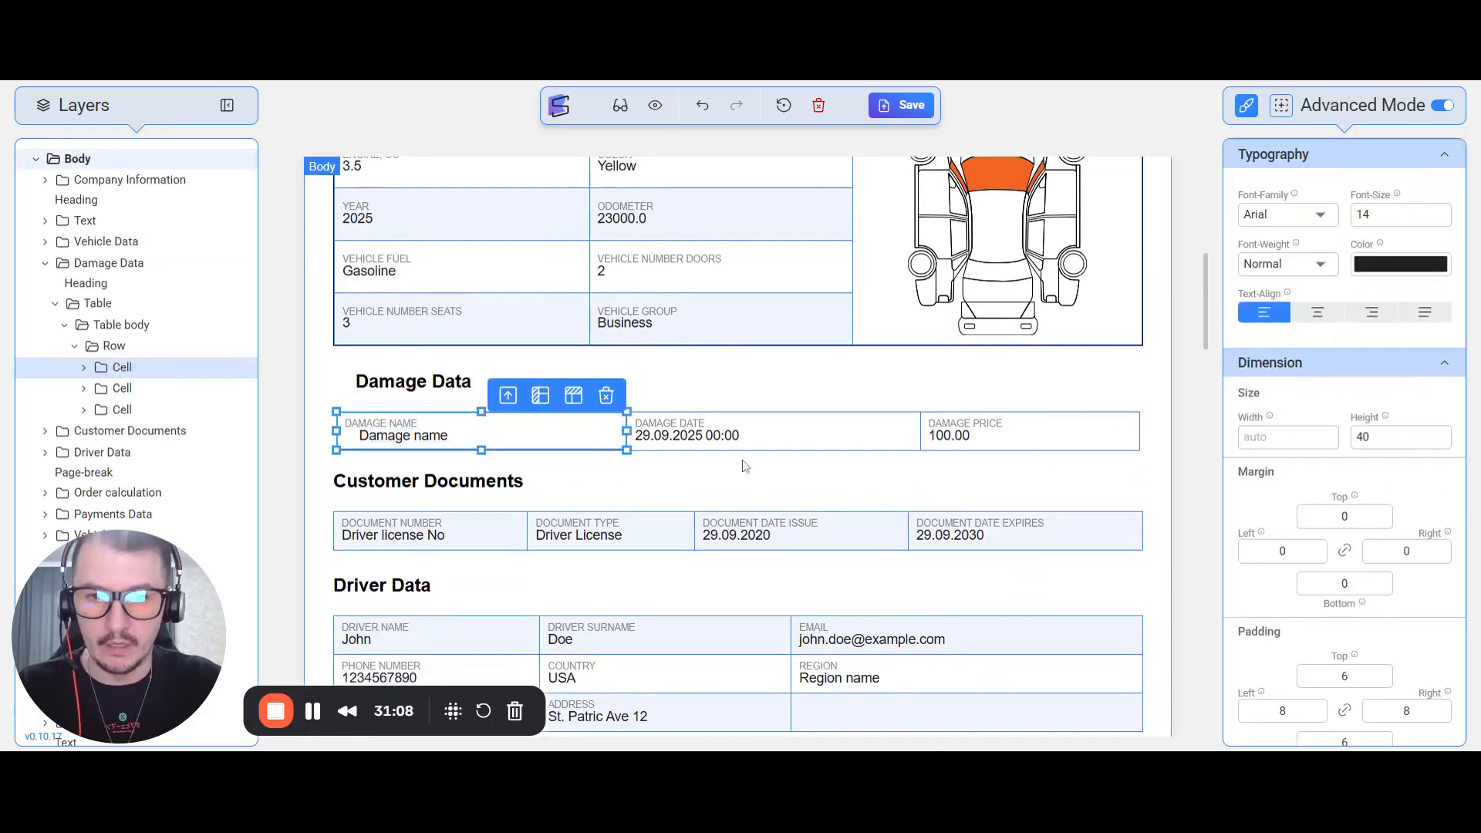
click(810, 449)
click(1026, 441)
scroll(1297, 474, down, 5)
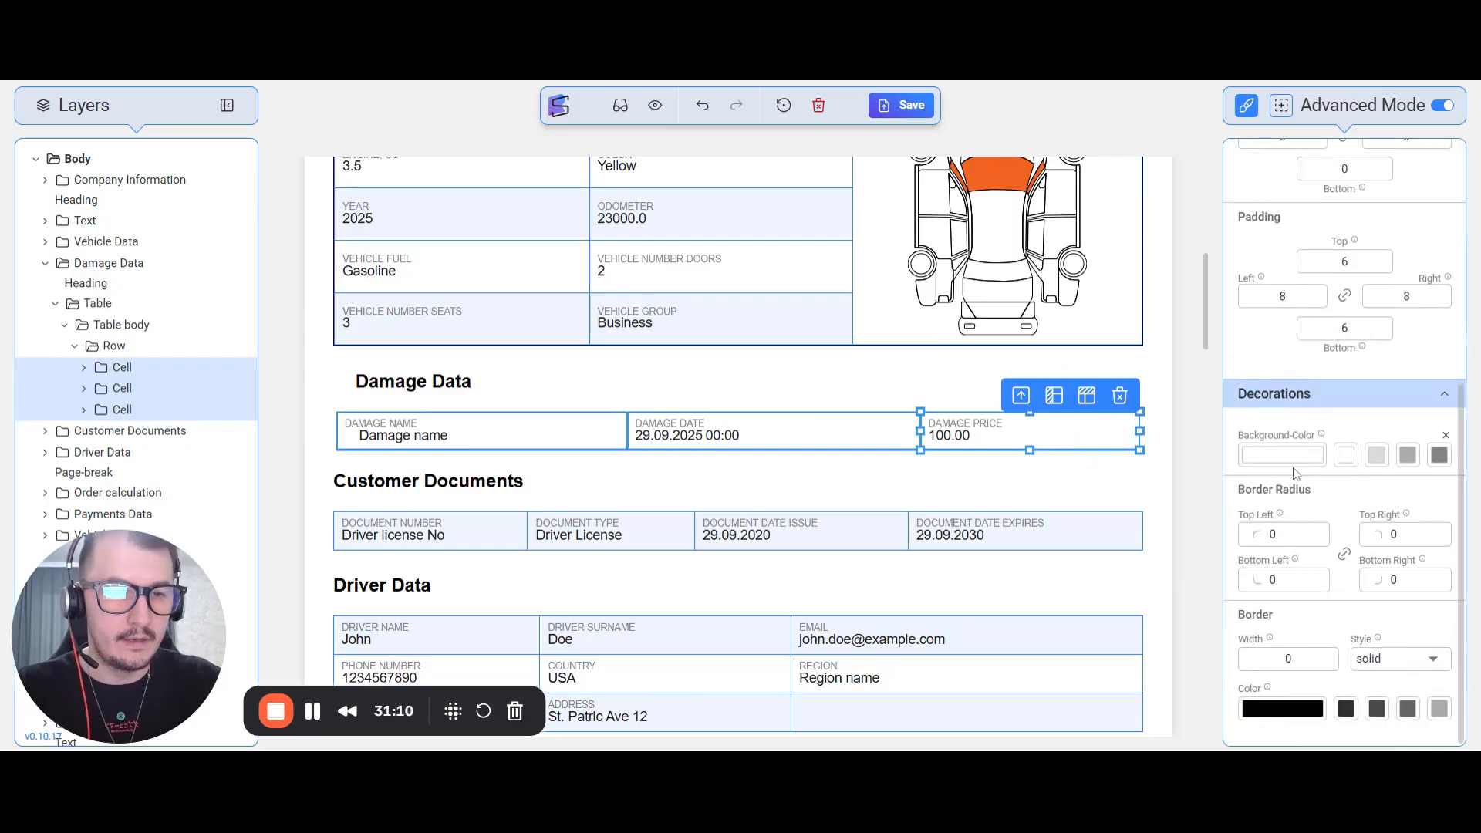
click(1328, 659)
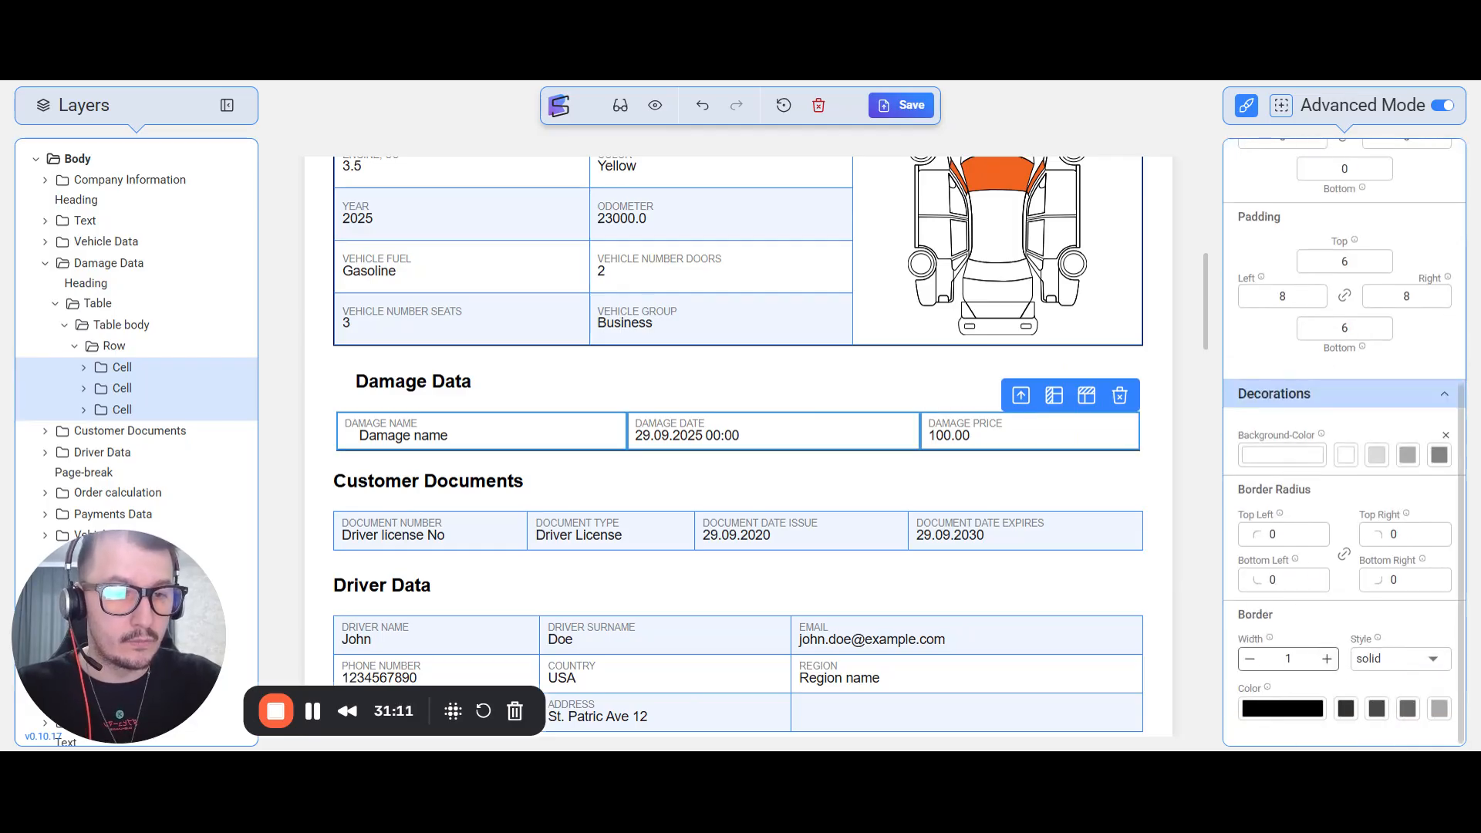
click(1439, 710)
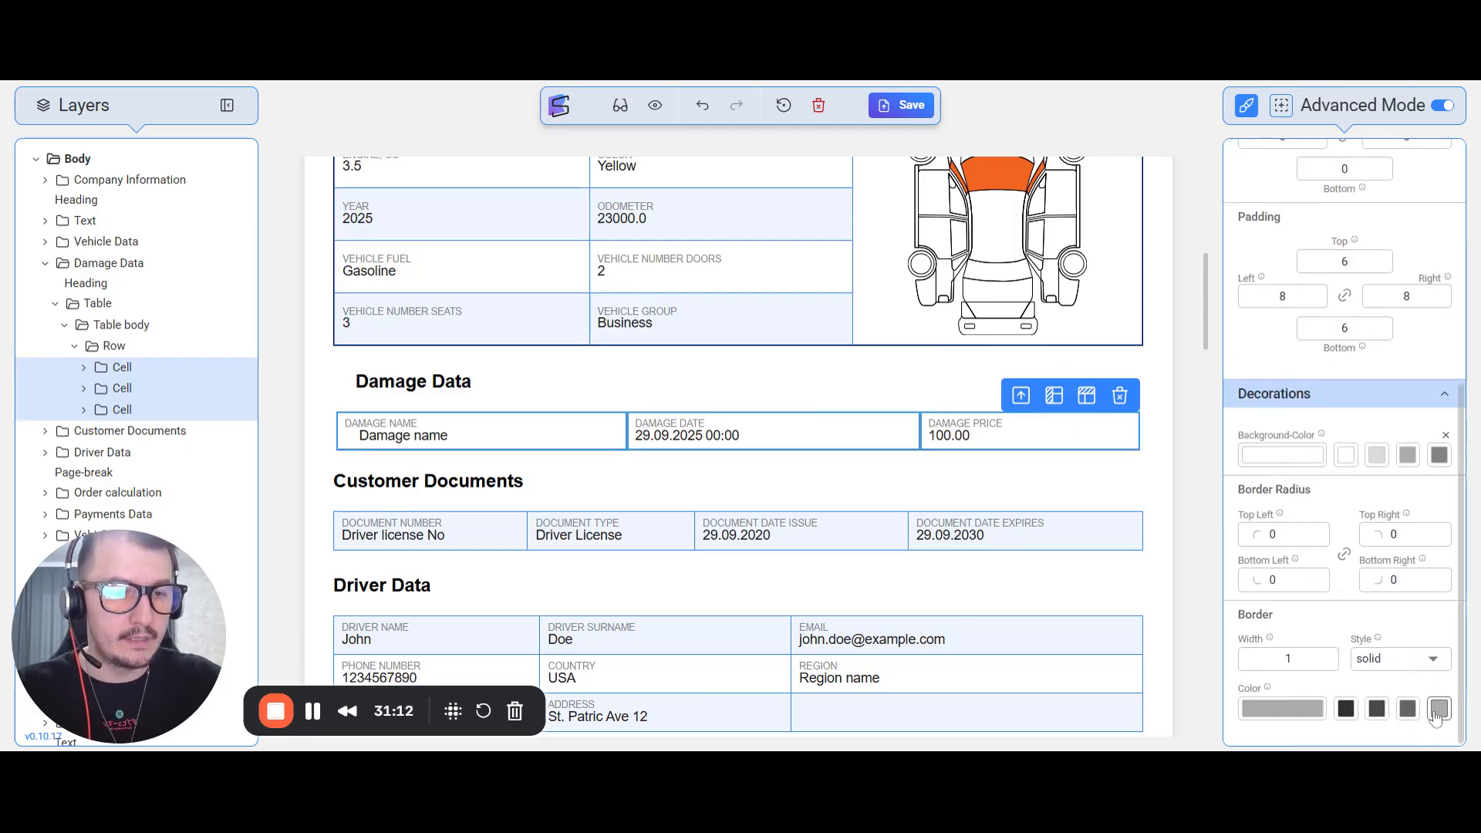
click(1158, 502)
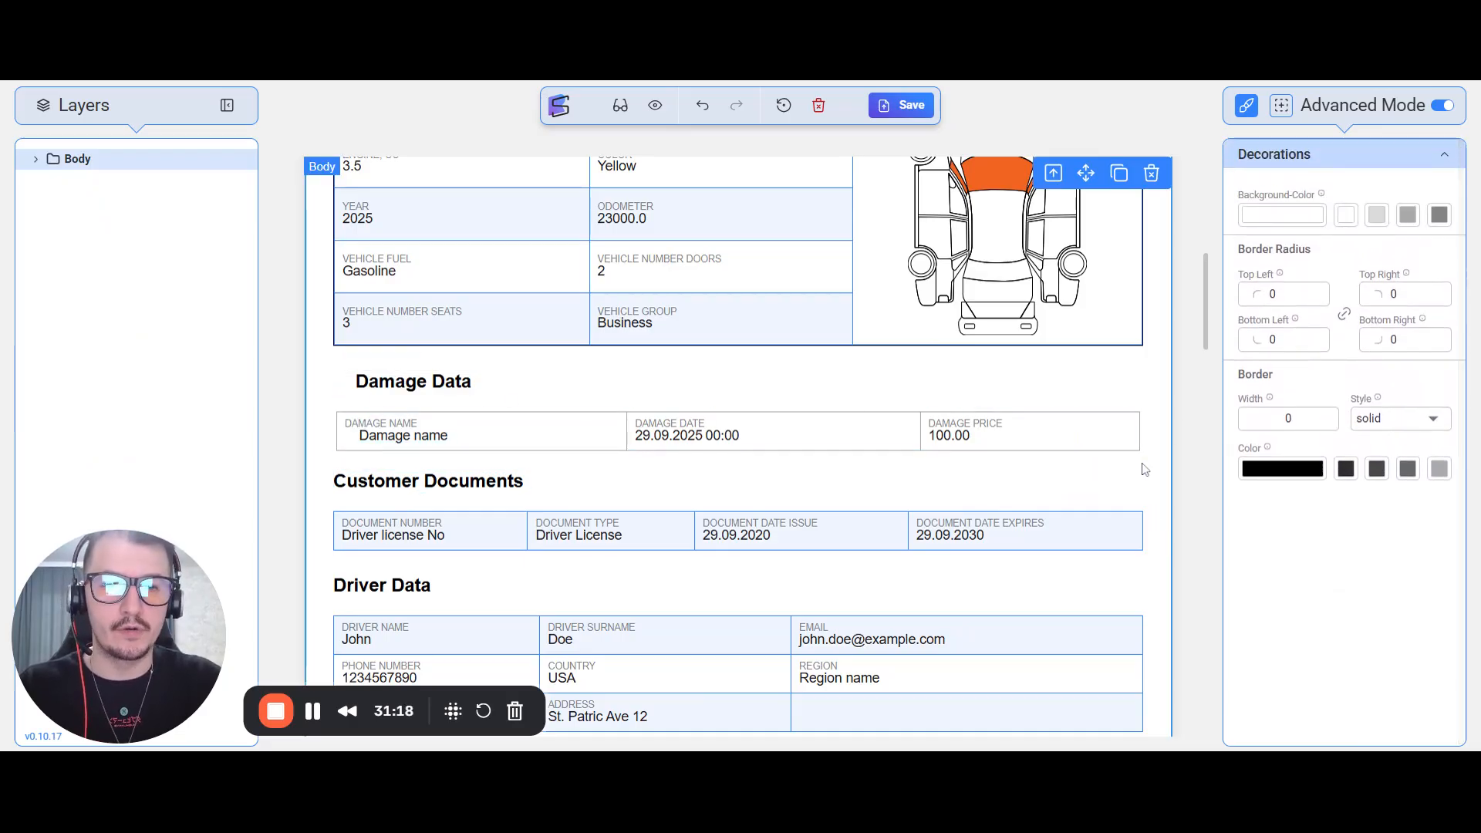
Pick a custom border color for the document Body, trying red d91d1d and finishing with a pale pink
scroll(1140, 494, up, 8)
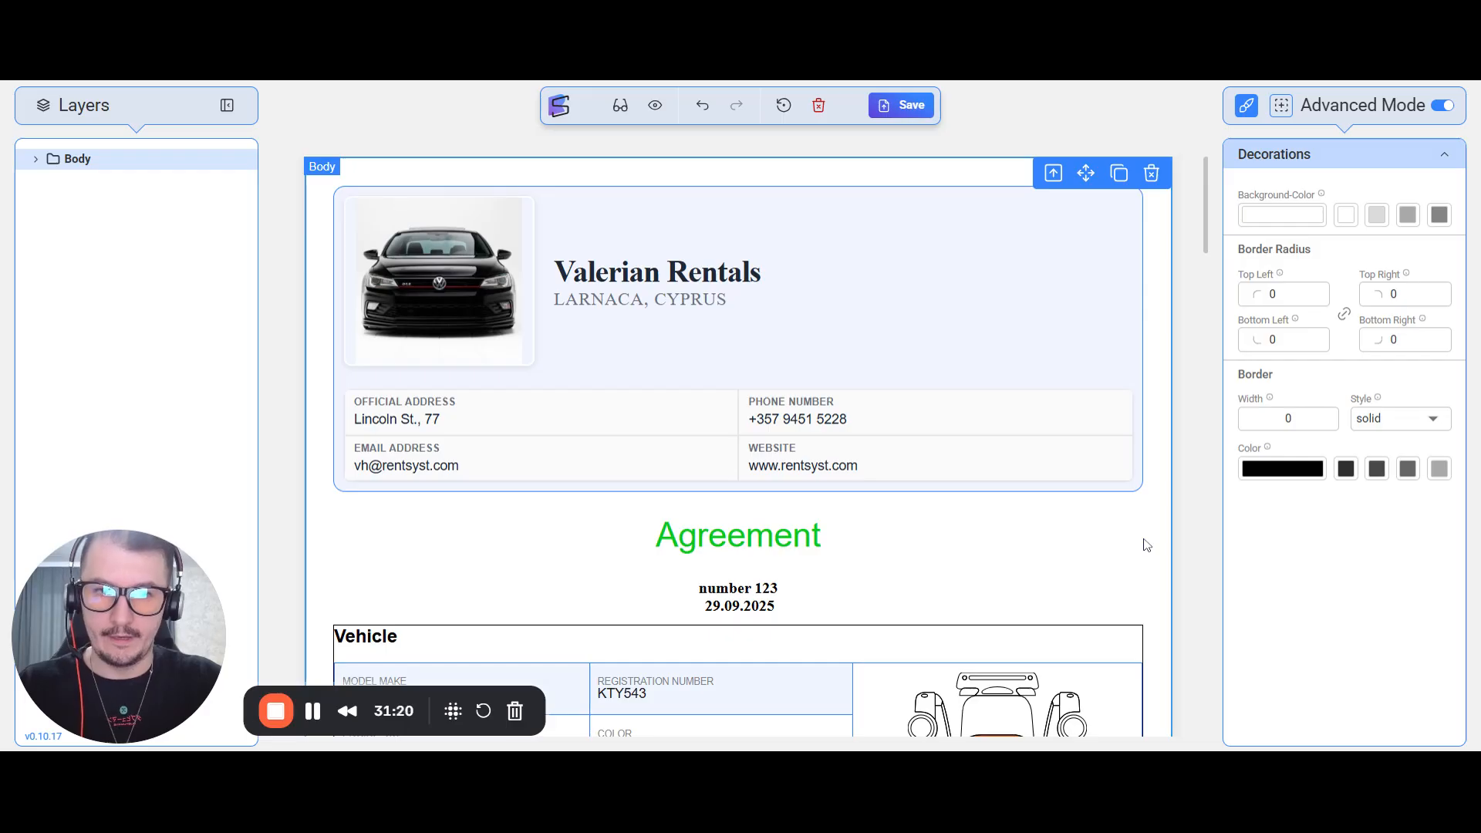
click(1316, 471)
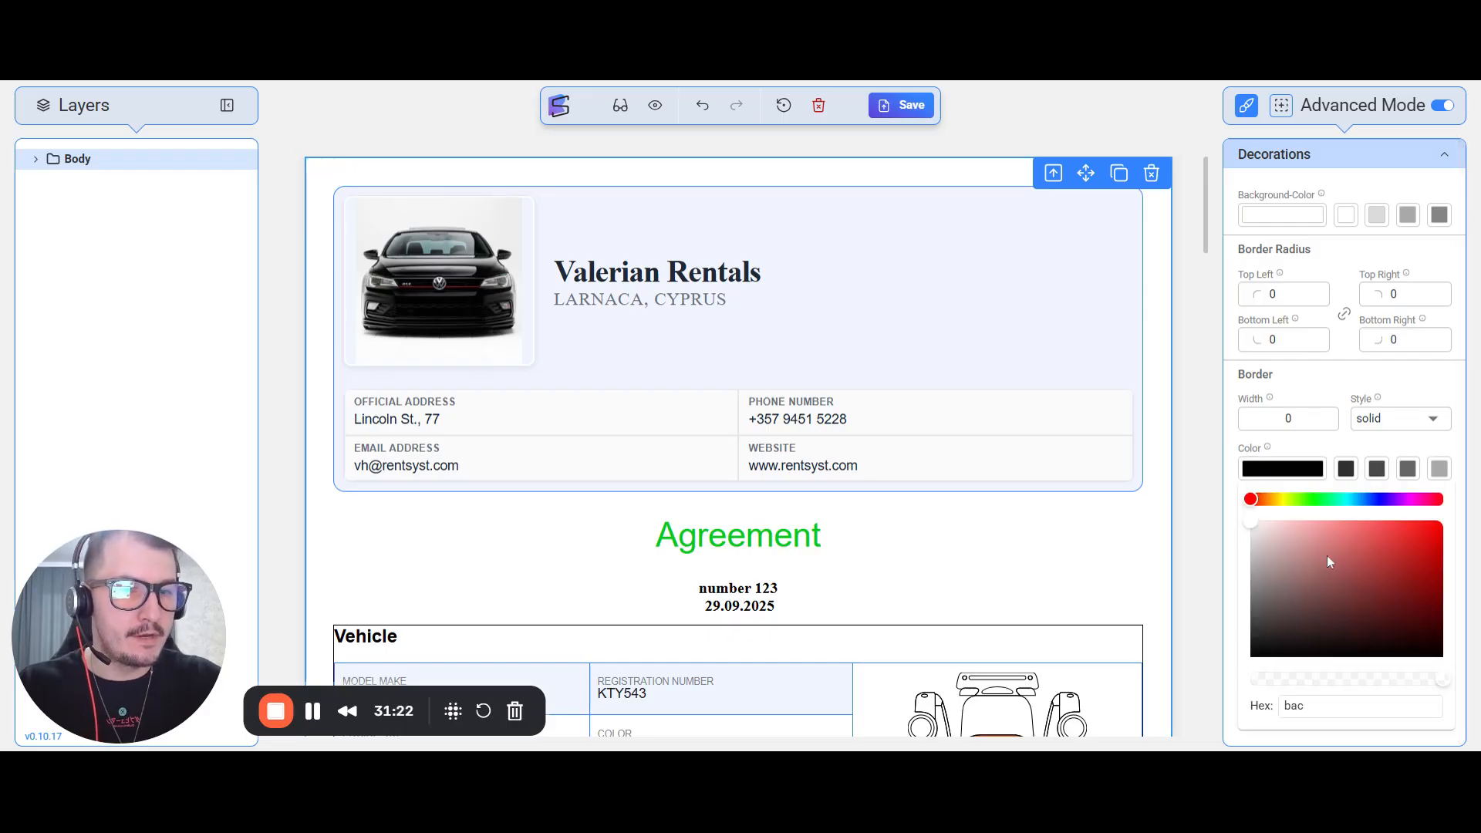
drag(1327, 556, 1402, 554)
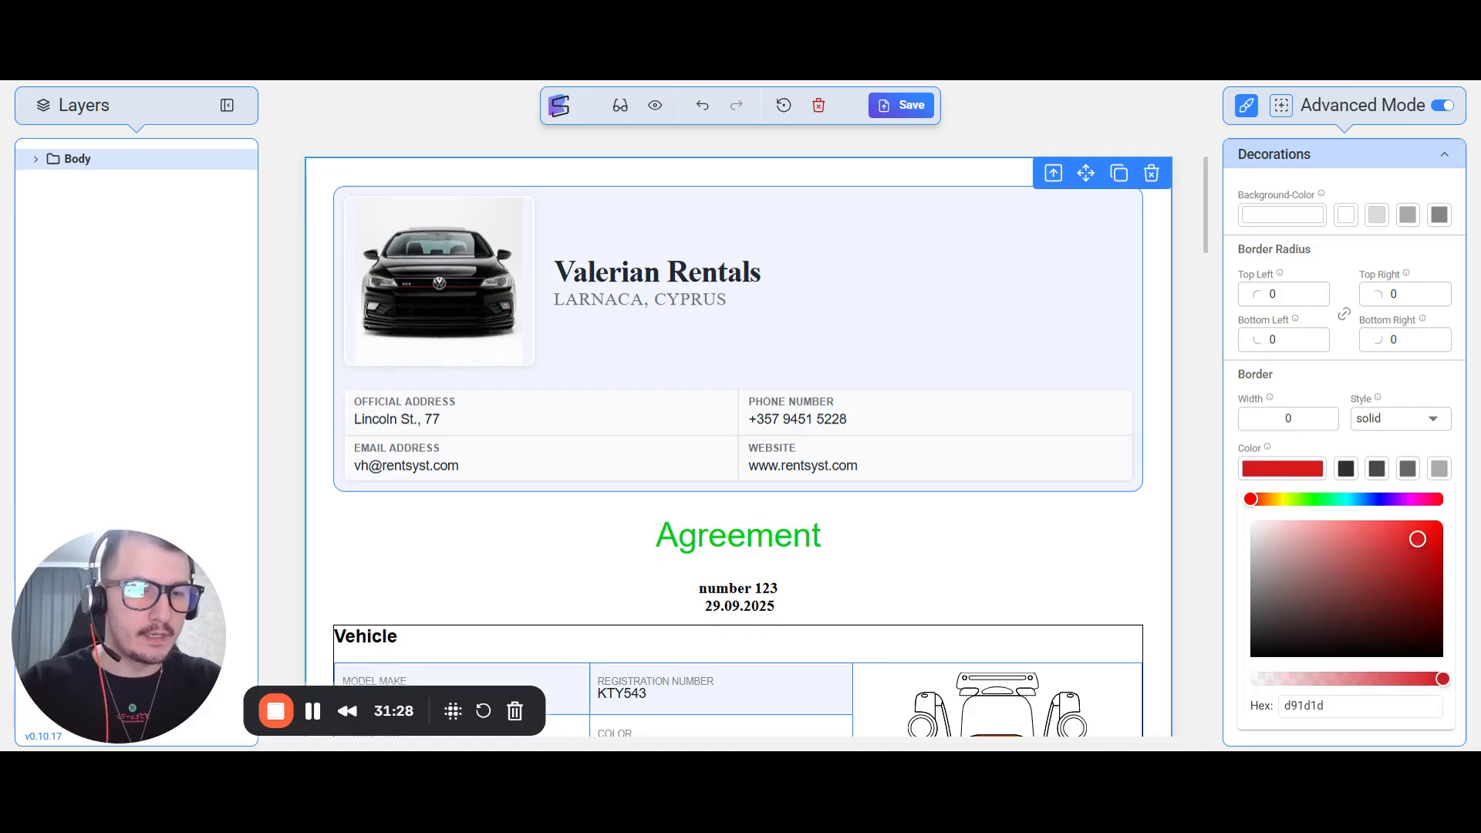
drag(1418, 538, 1278, 528)
click(1237, 539)
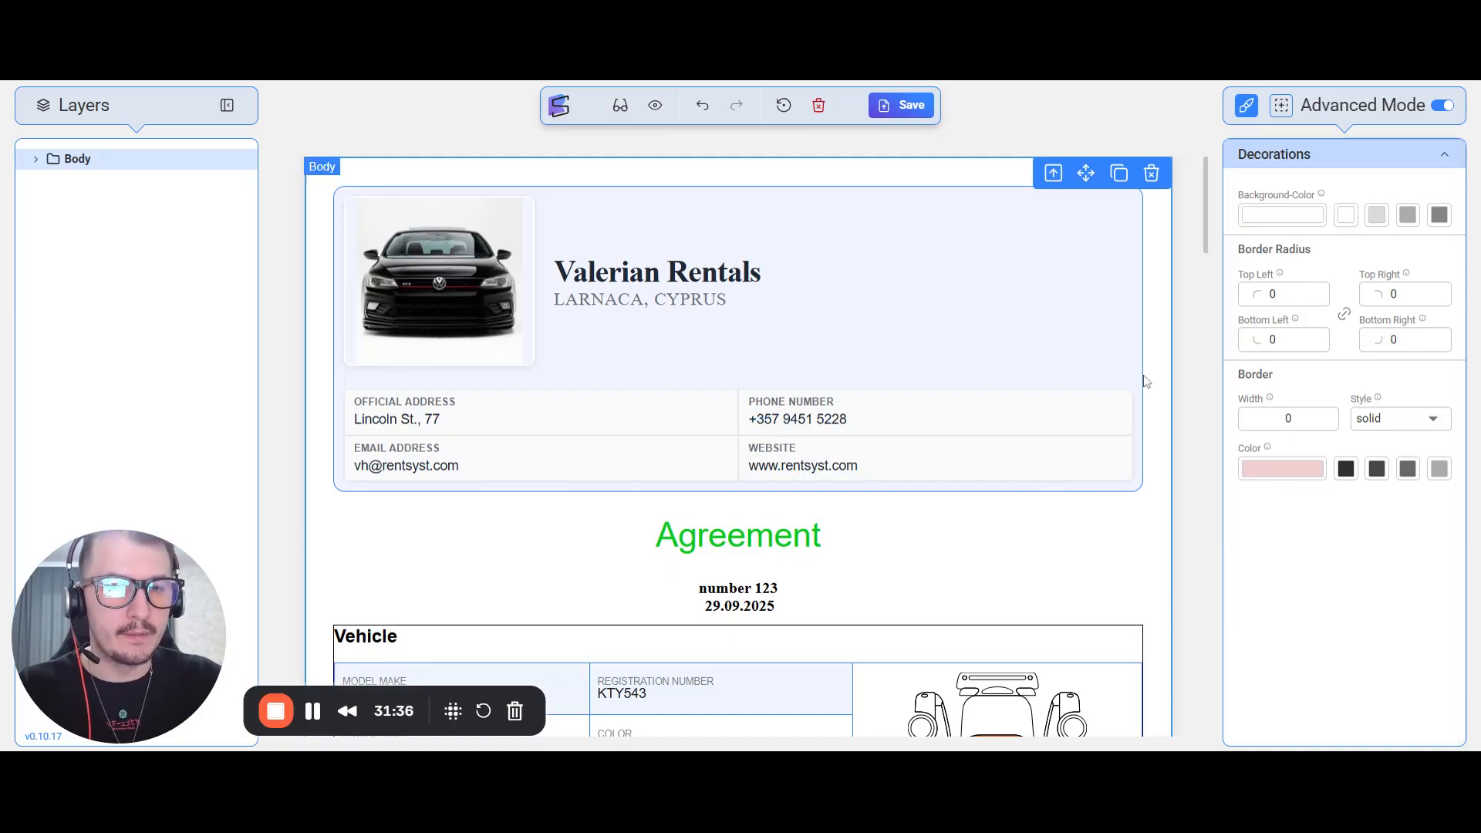
Change the Company Information block's background to light green d7ffcf, using the custom color picker
click(1112, 344)
scroll(1309, 446, down, 5)
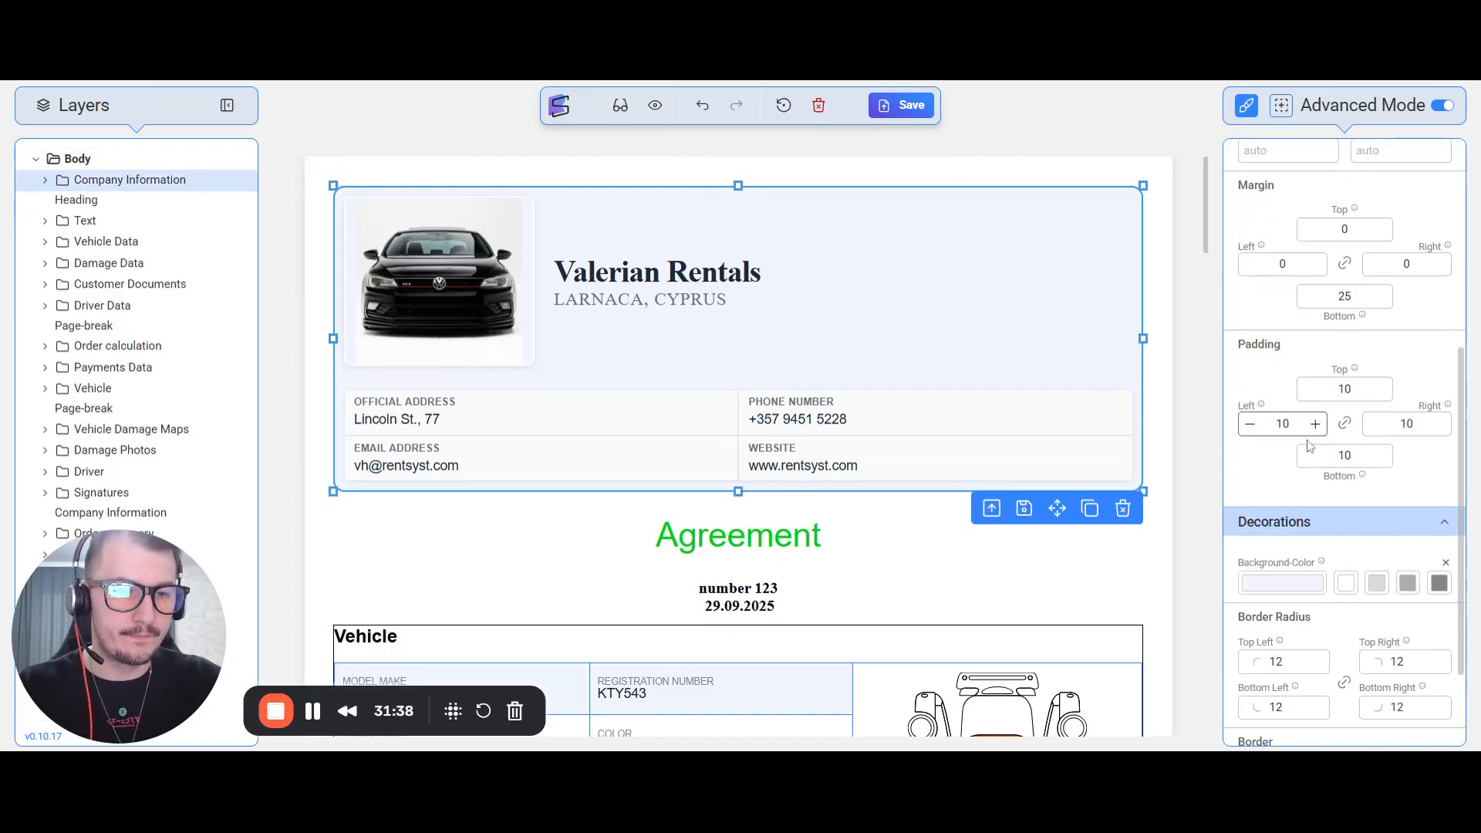
click(1282, 583)
click(1329, 386)
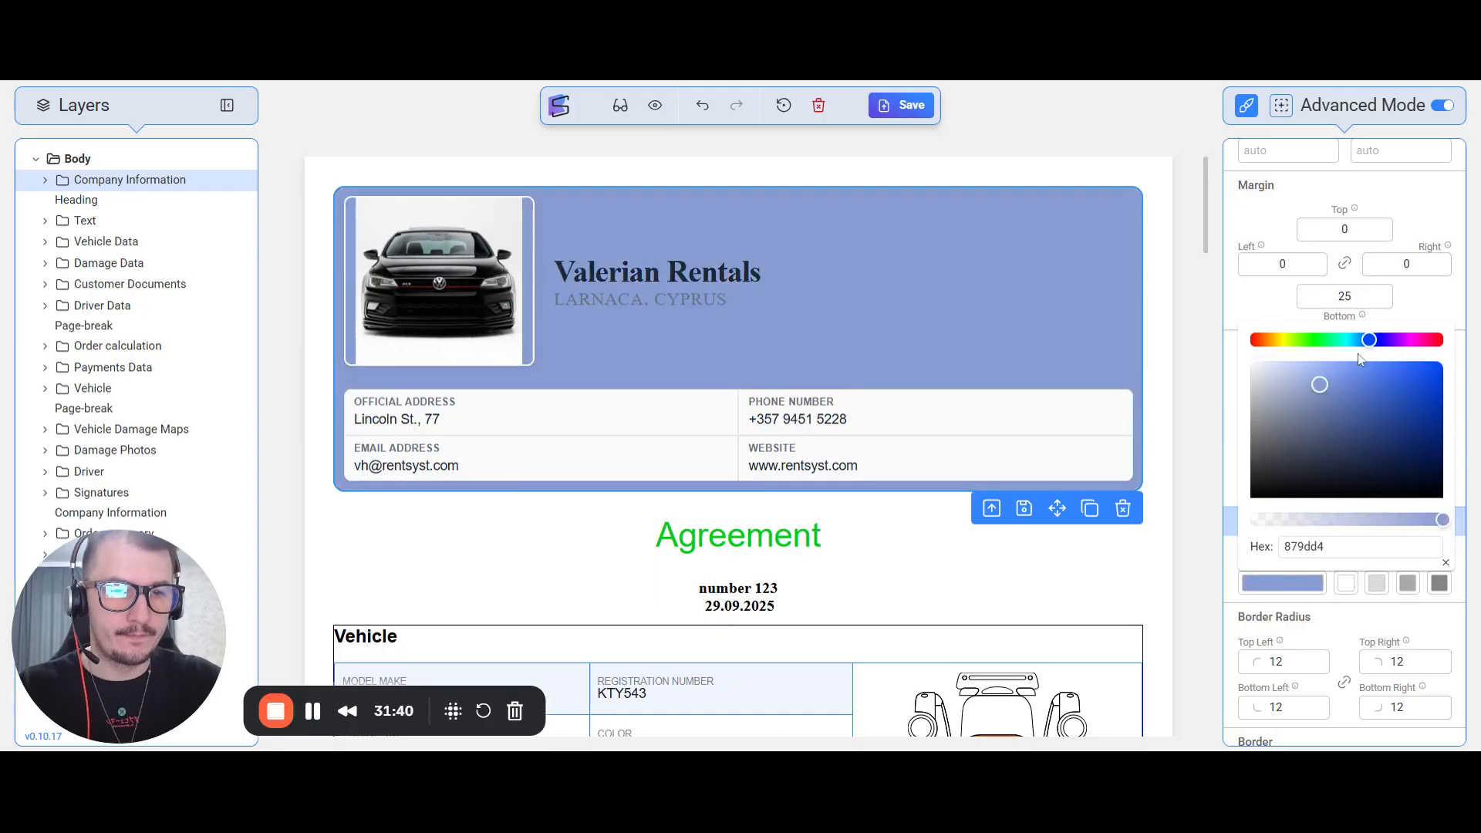
drag(1358, 340, 1299, 339)
drag(1326, 388, 1290, 356)
click(1304, 340)
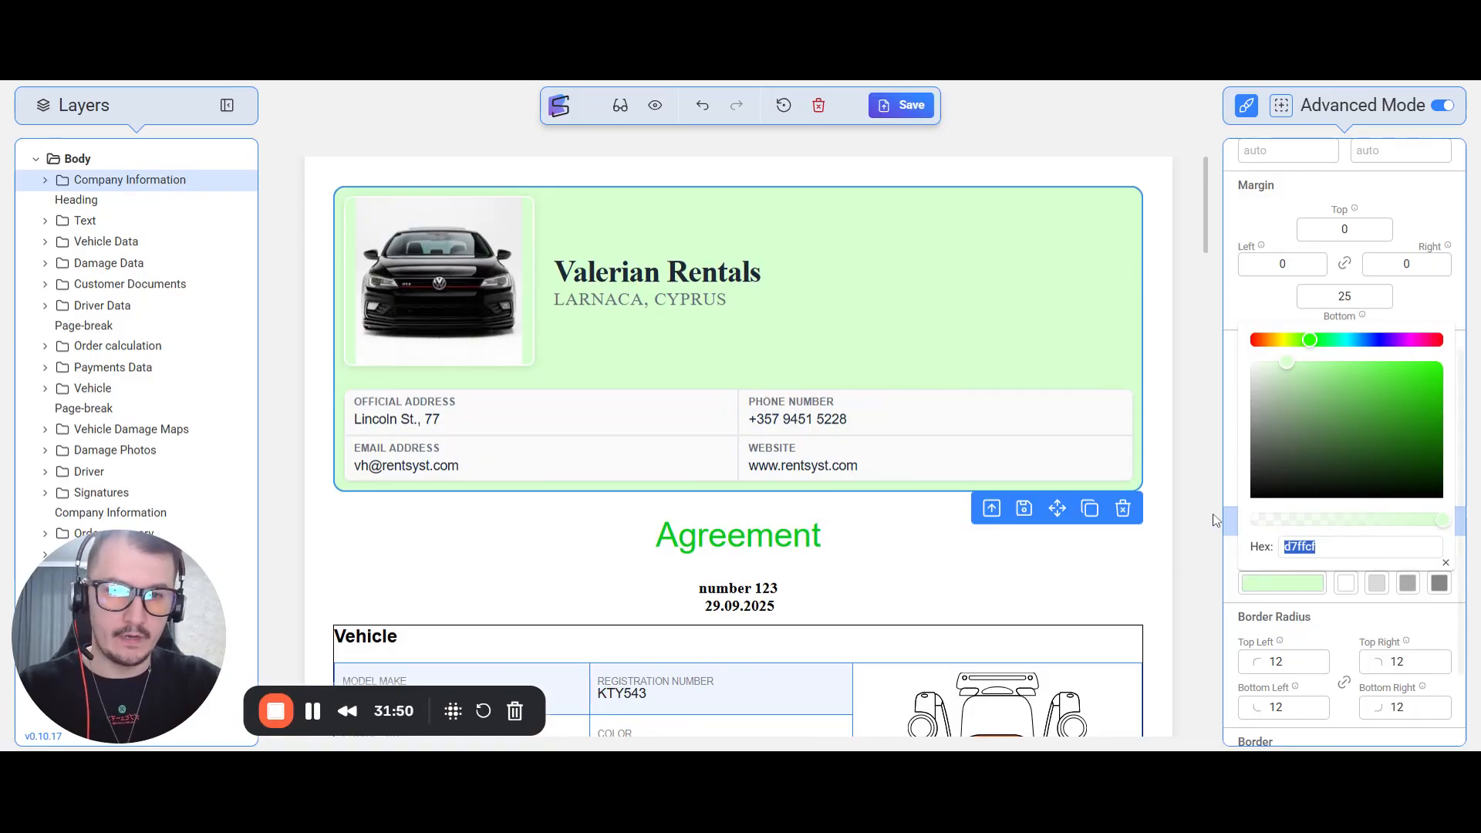
click(1158, 484)
Select the three Damage Data cells and set their background color to hex d7ffcf, matching the Company Information block
scroll(1127, 506, down, 10)
scroll(602, 492, down, 10)
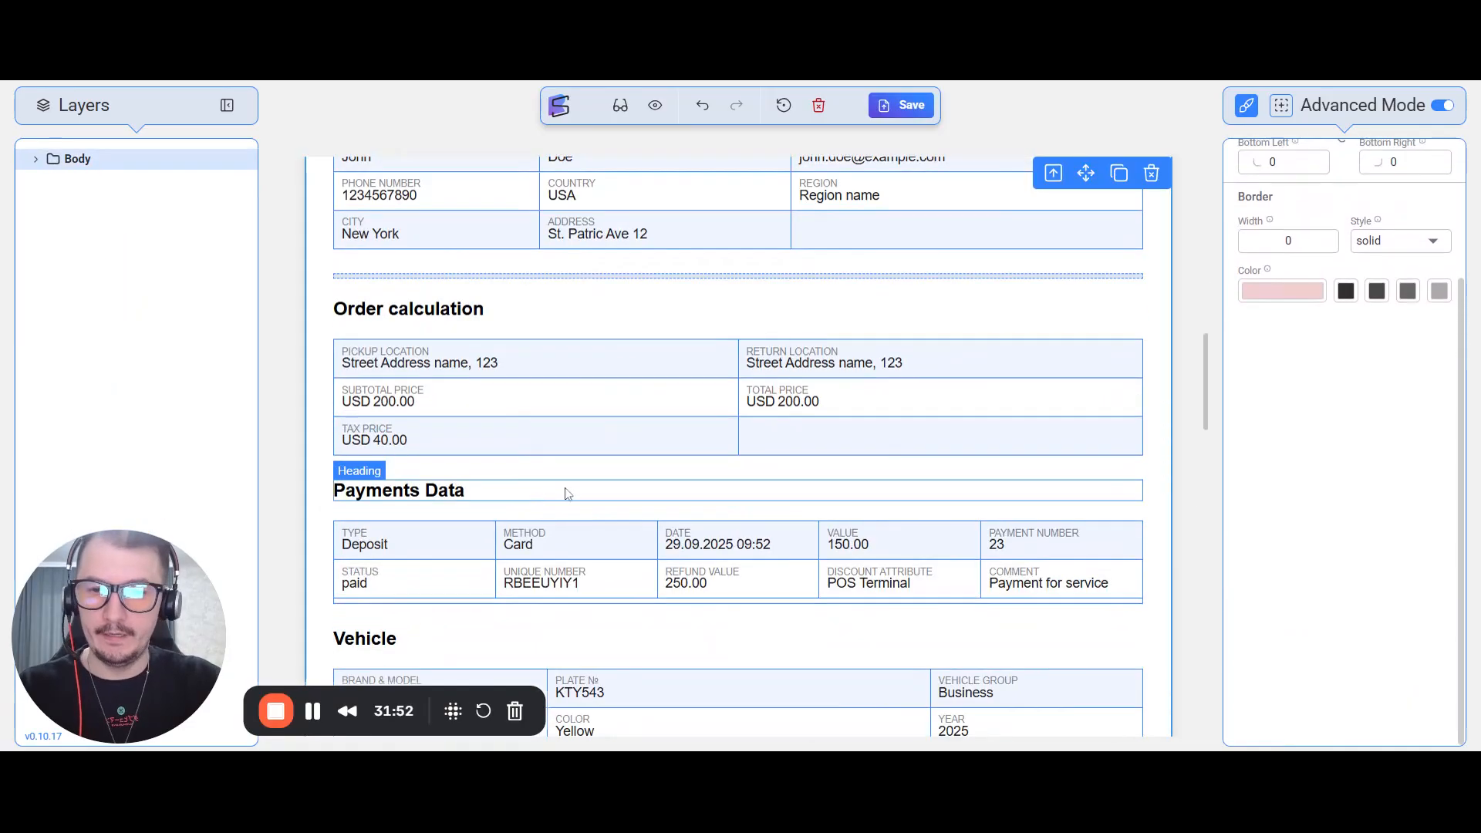
scroll(636, 480, up, 12)
scroll(636, 480, up, 5)
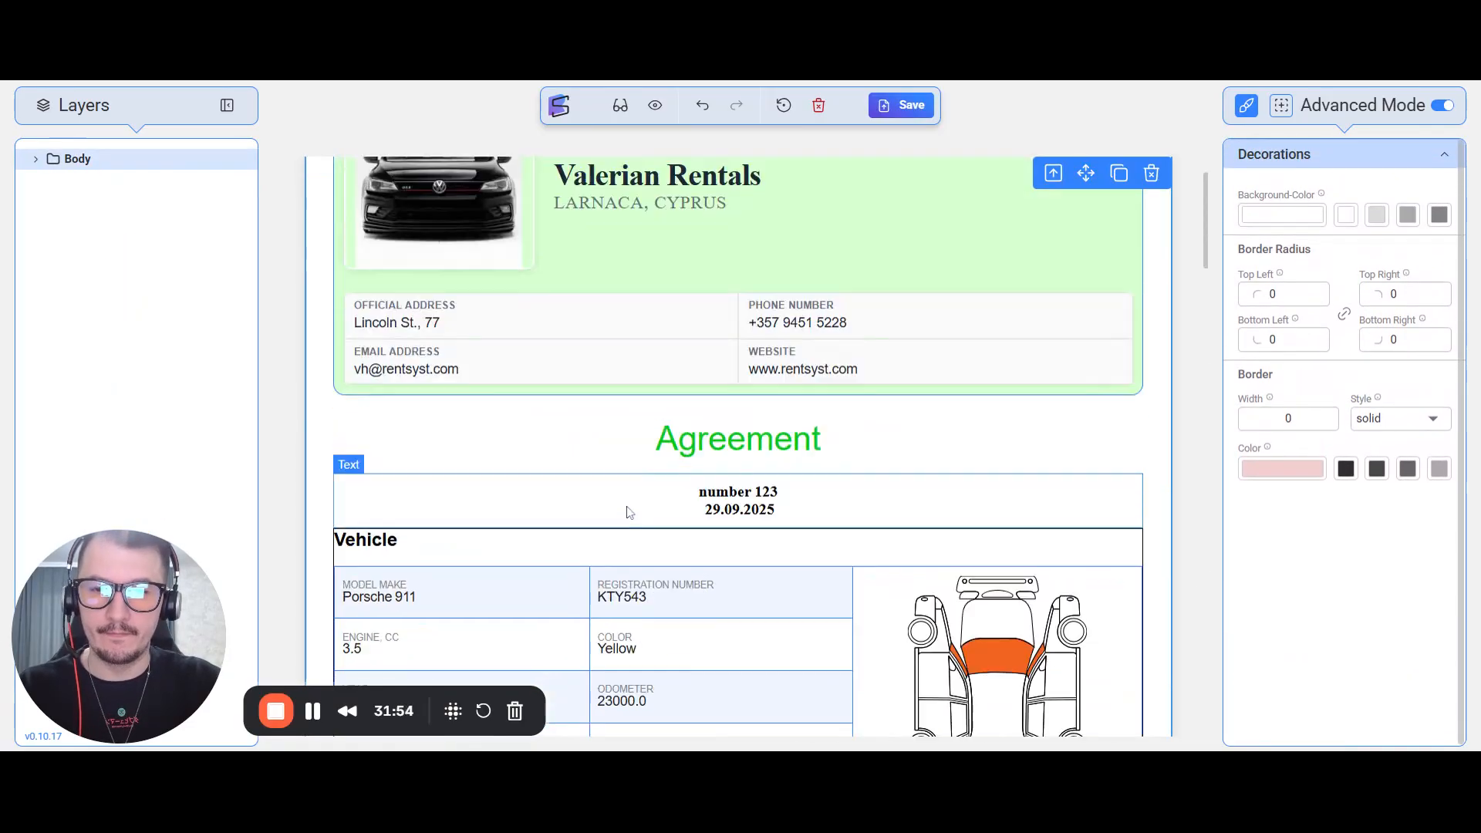
scroll(563, 460, down, 4)
click(598, 541)
ctrl+click(694, 541)
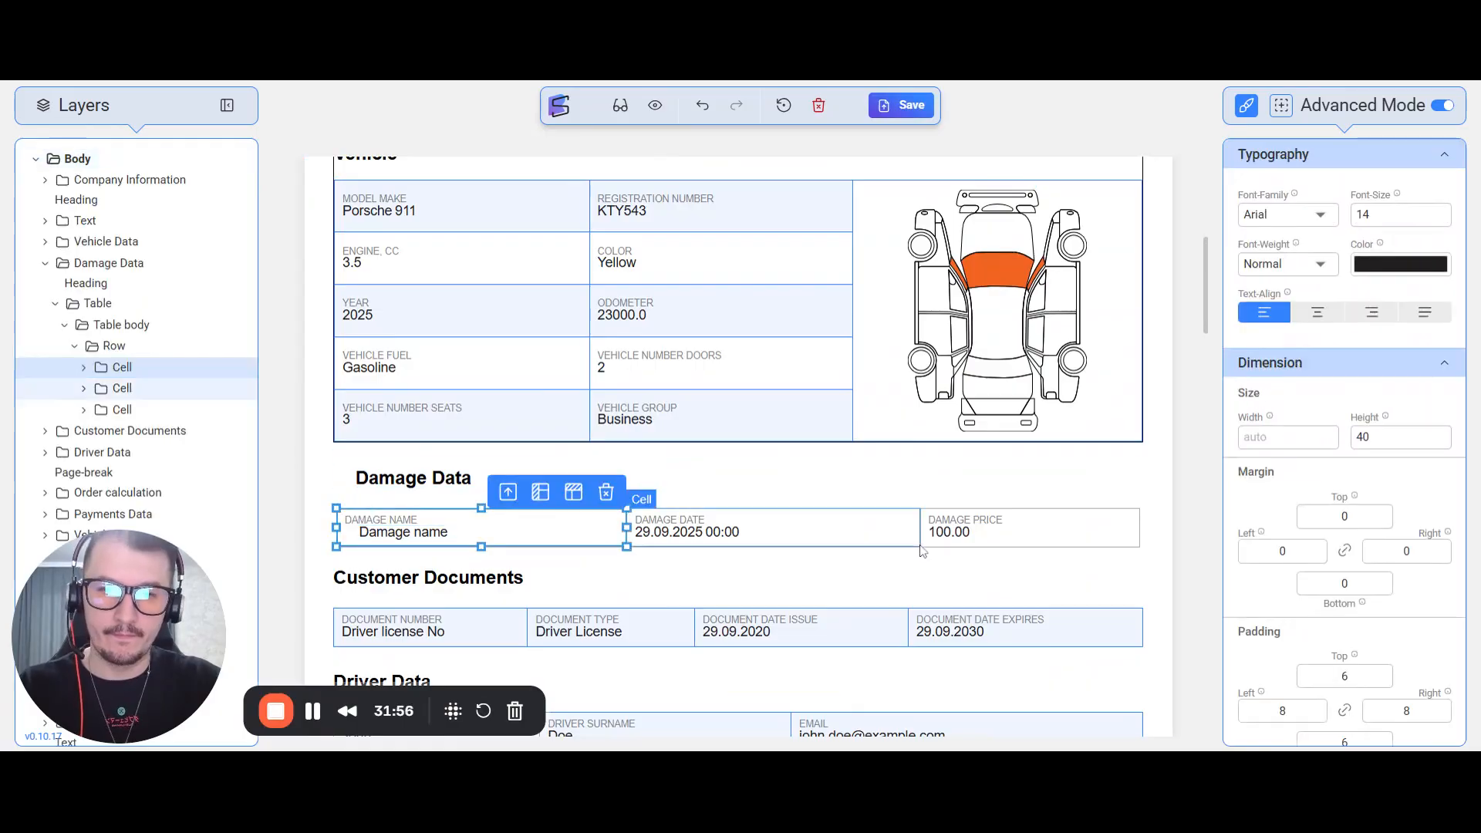
ctrl+click(971, 541)
scroll(1355, 507, down, 3)
scroll(1354, 507, down, 3)
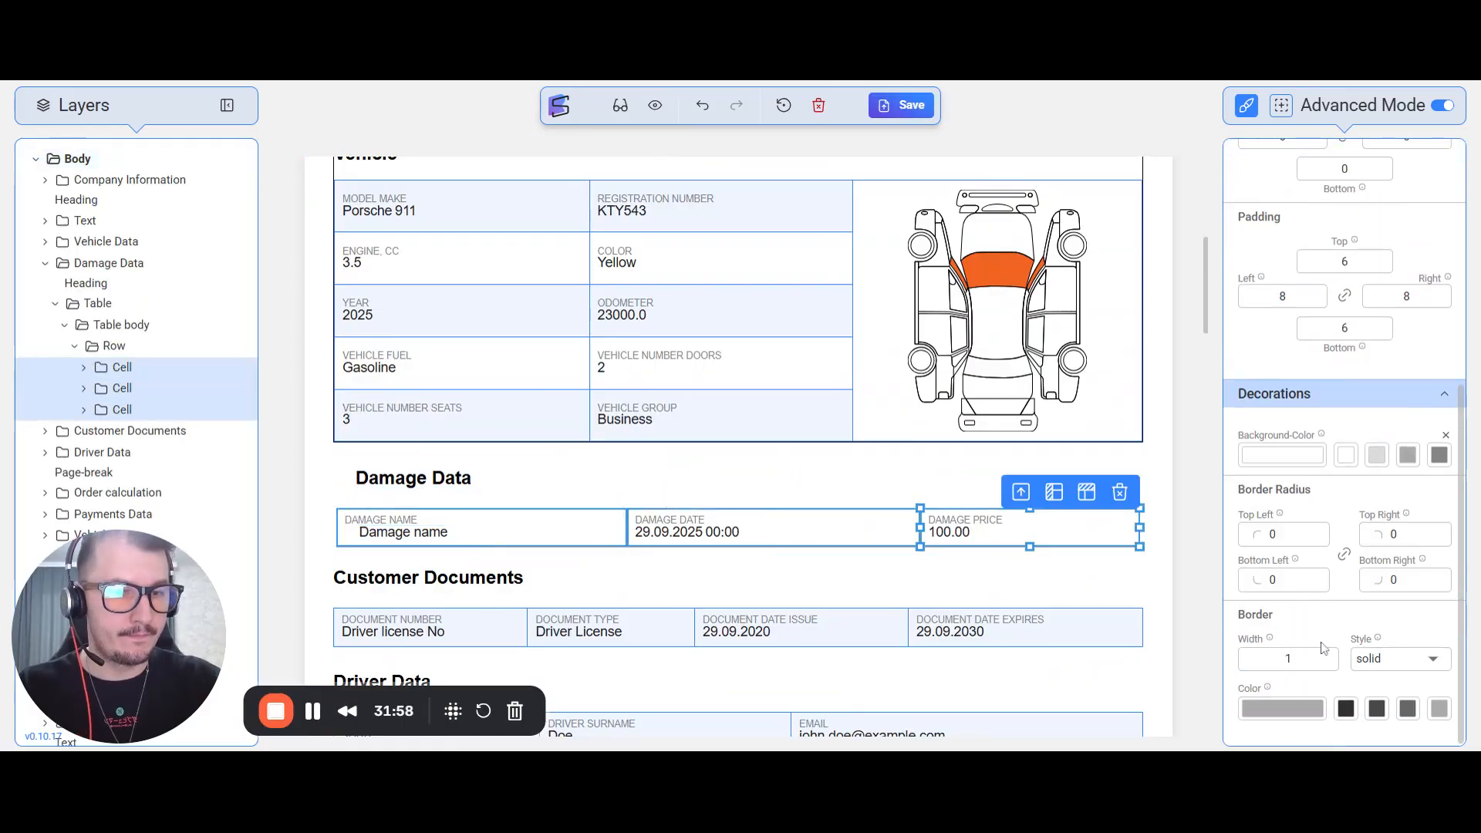
click(1314, 461)
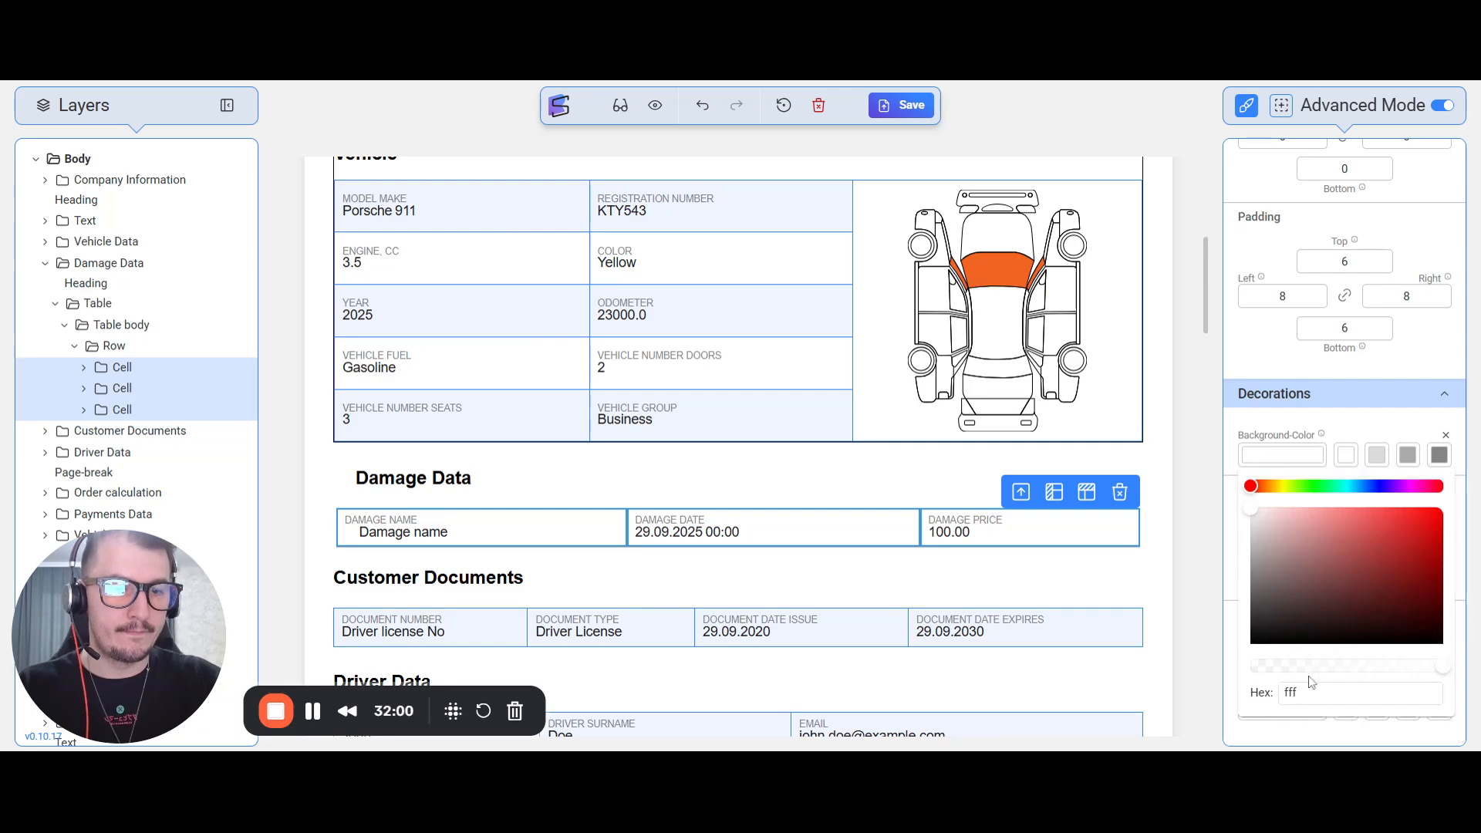
key(ctrl+a)
text(d7ffcf)
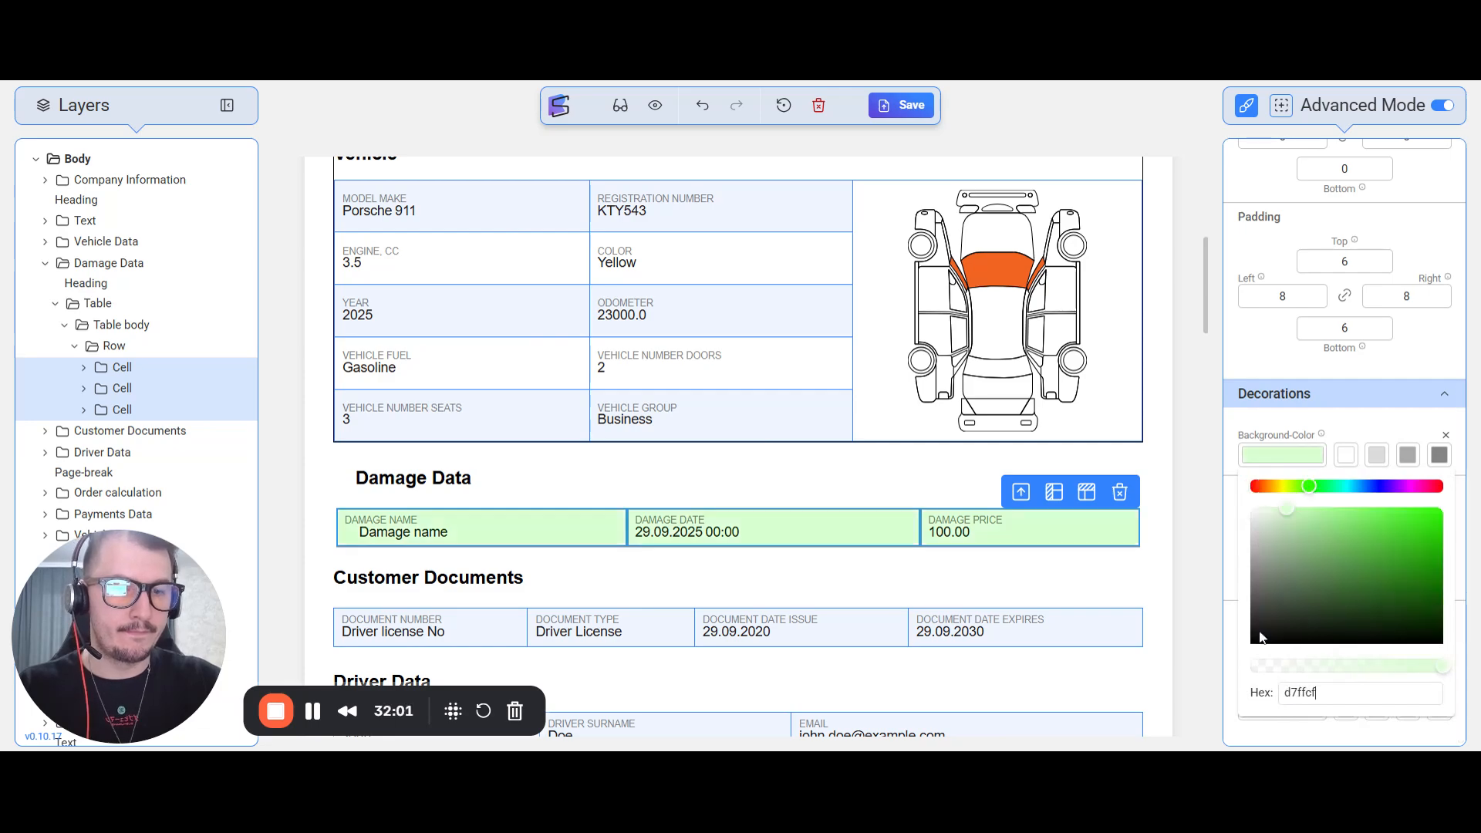
click(1163, 559)
Select the Vehicle Data block and review its typography, margin and padding settings
scroll(1162, 559, up, 5)
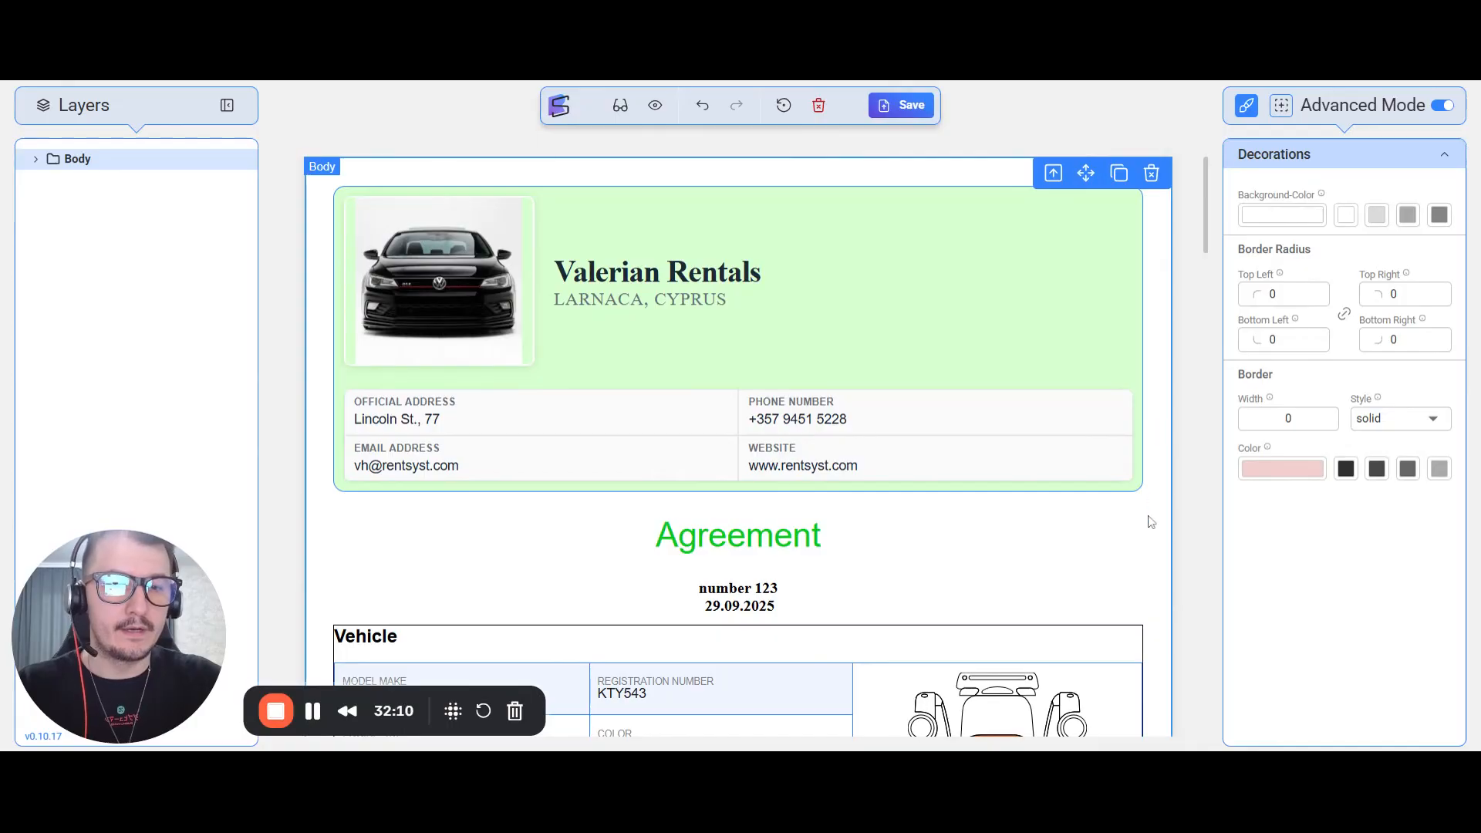
scroll(1005, 556, down, 3)
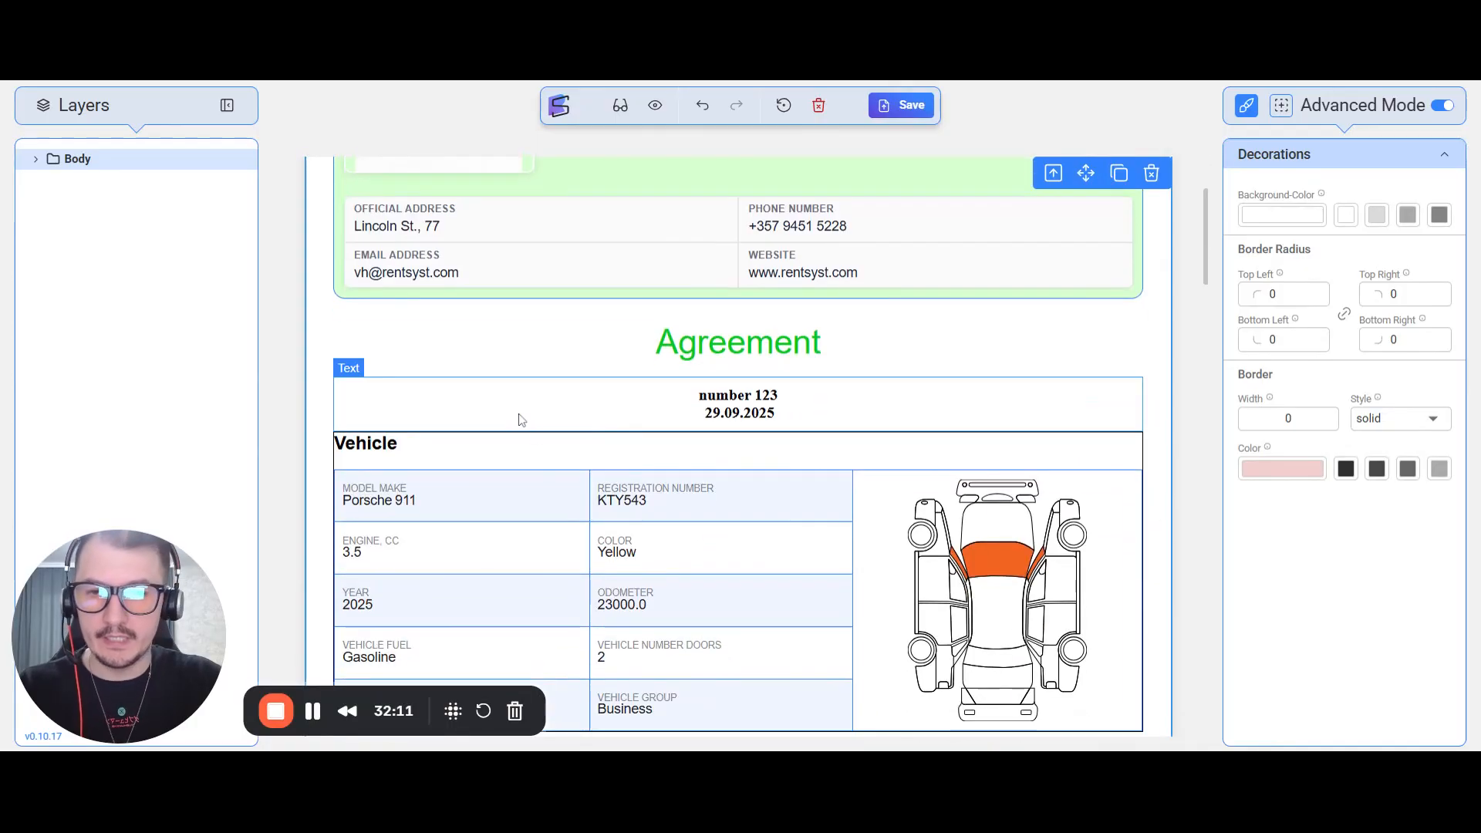
click(506, 467)
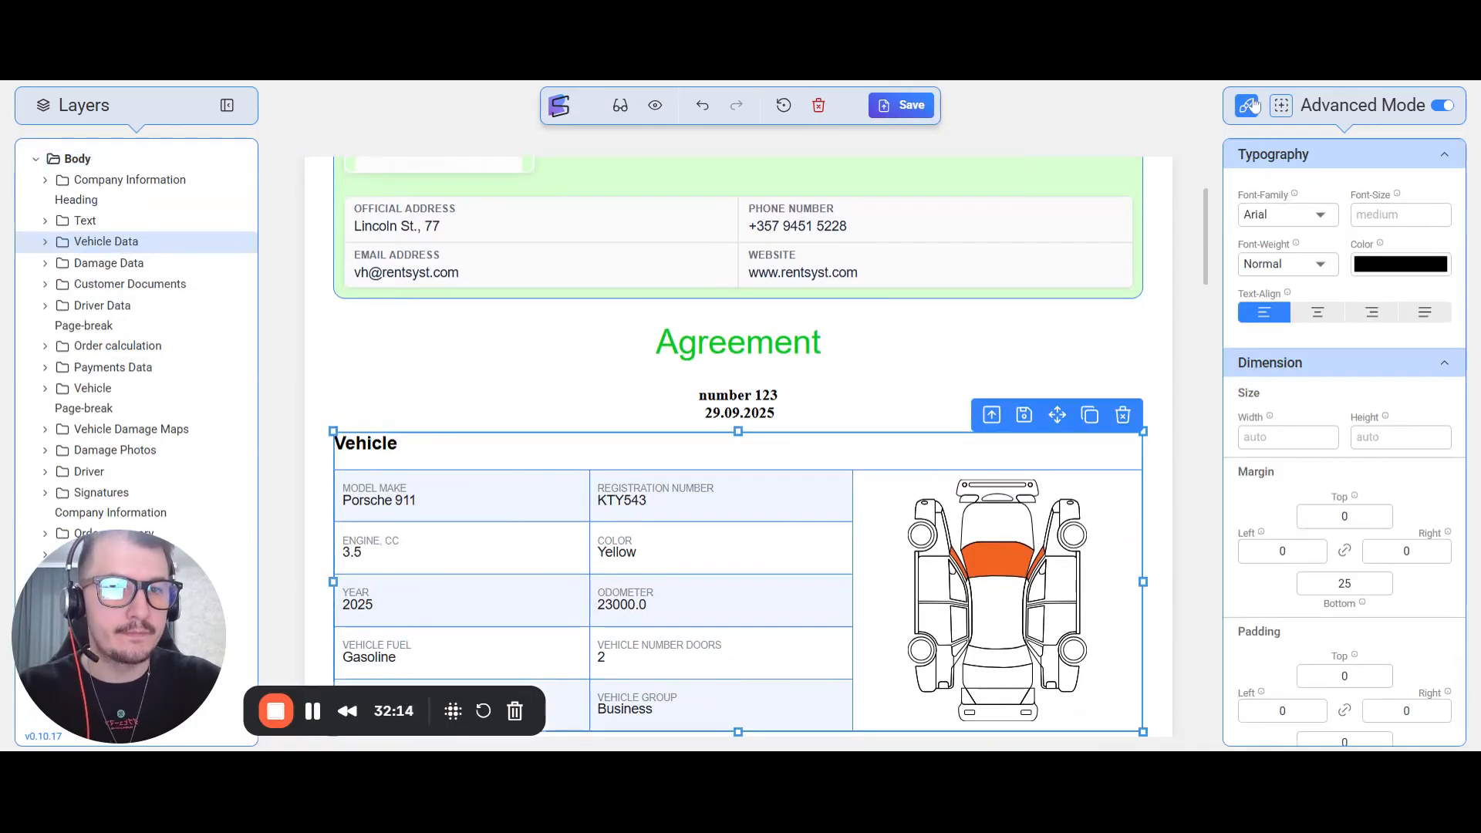
scroll(1013, 294, down, 3)
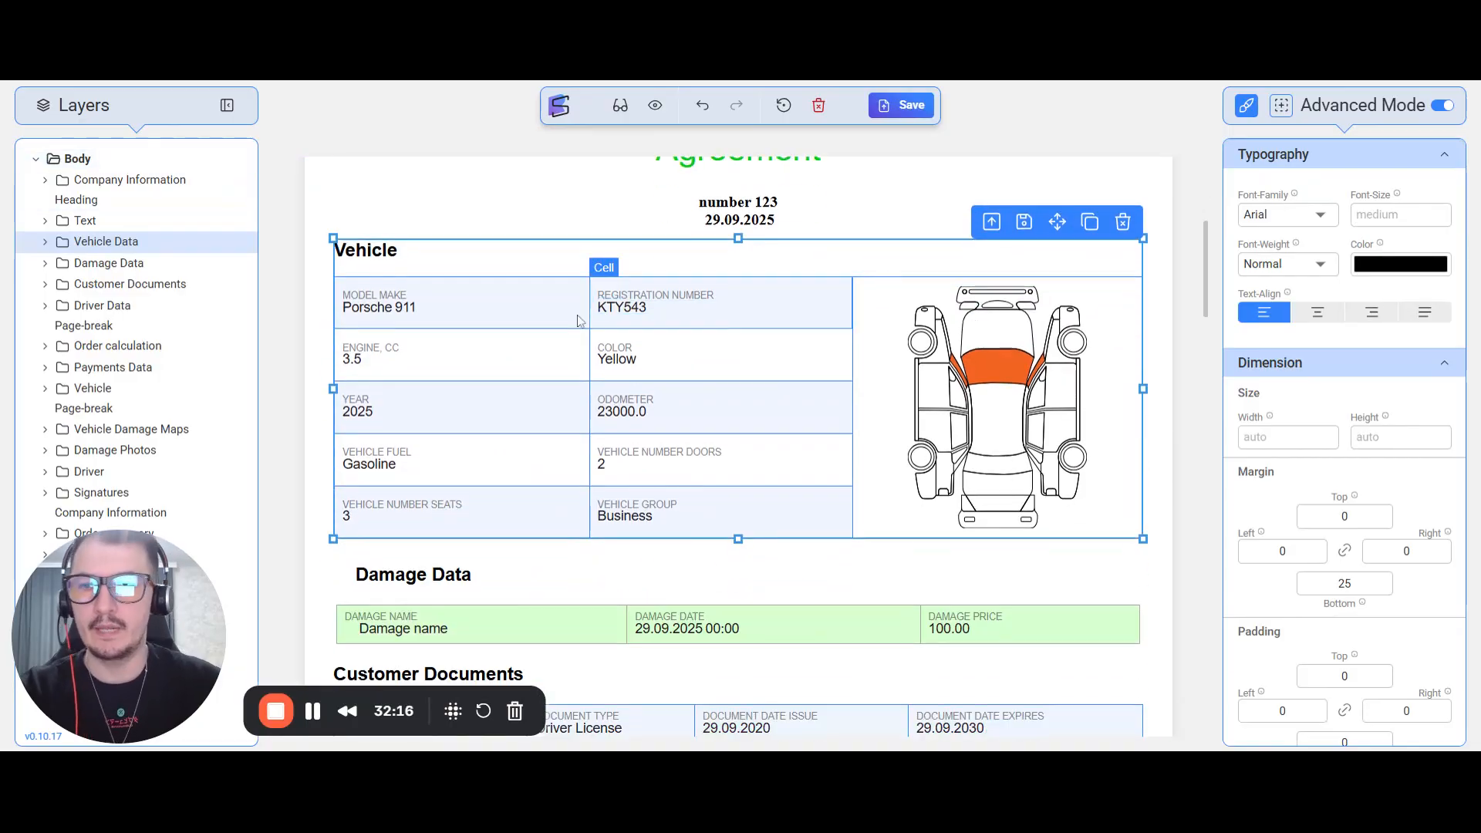
drag(199, 629, 440, 648)
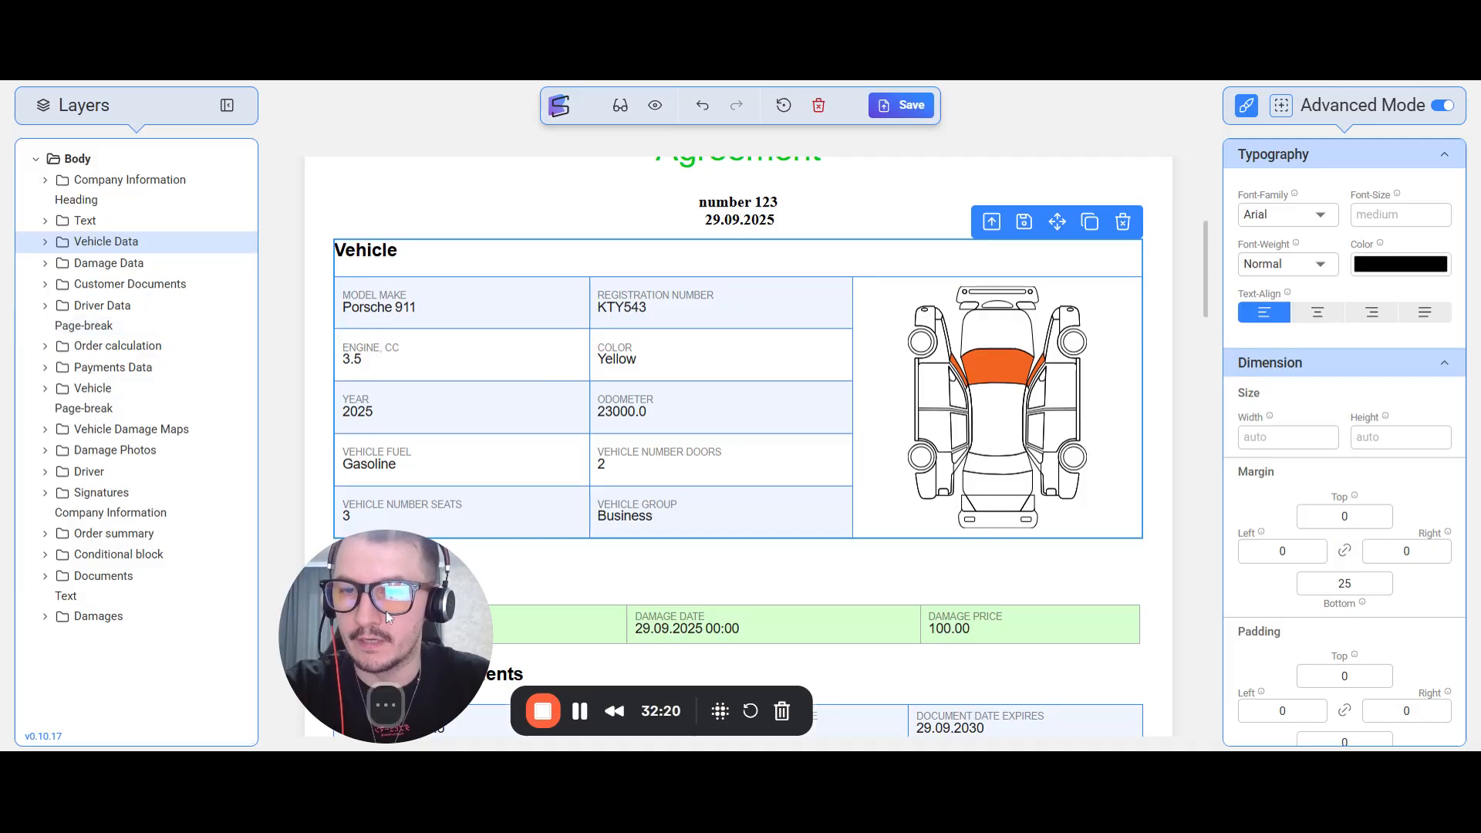
drag(386, 611, 122, 634)
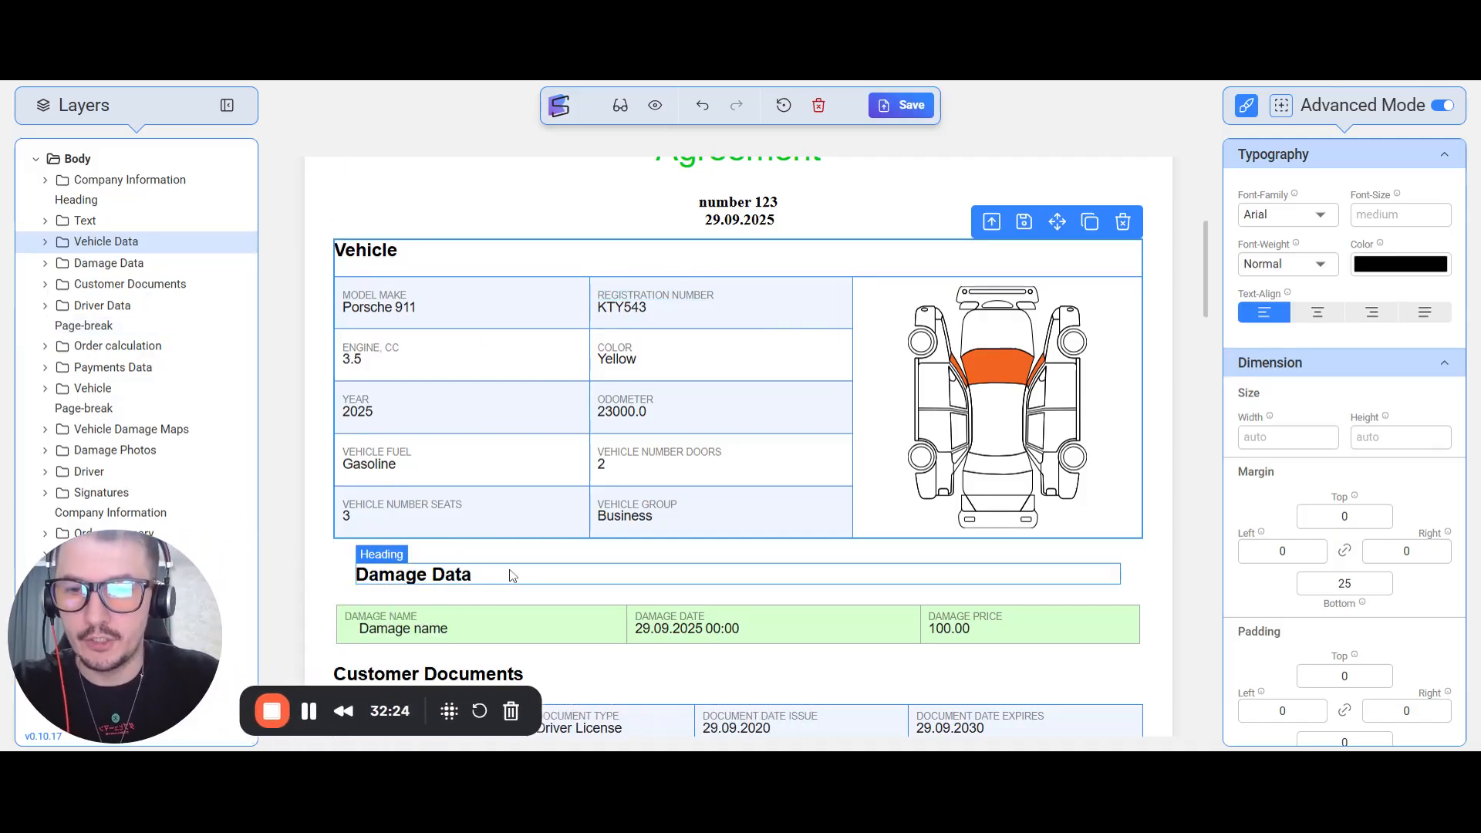
click(580, 585)
scroll(695, 571, up, 5)
Select the Agreement heading and move the selection up to its parent Body, repeating this to demonstrate parent selection
click(826, 544)
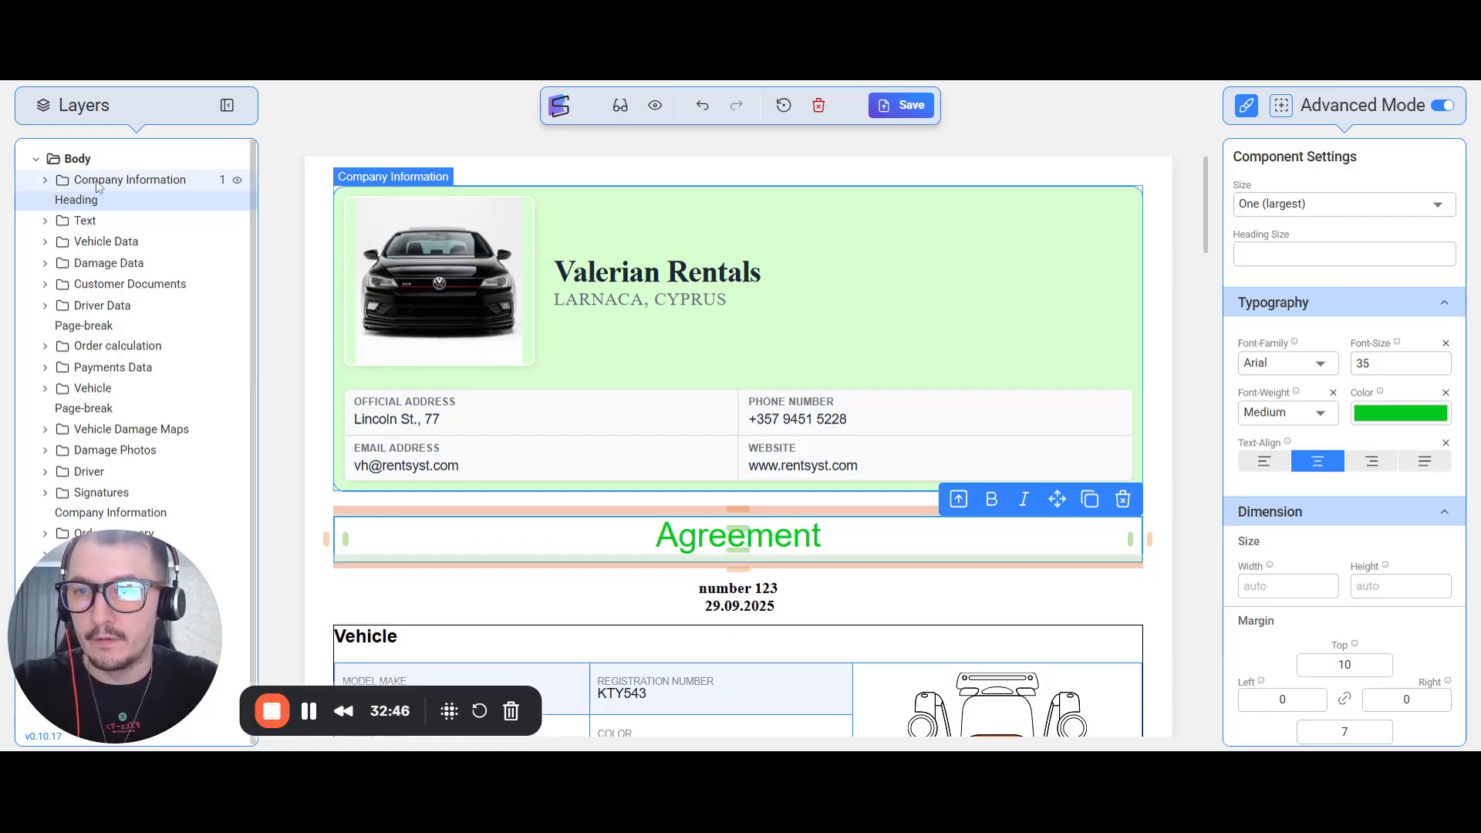
click(958, 499)
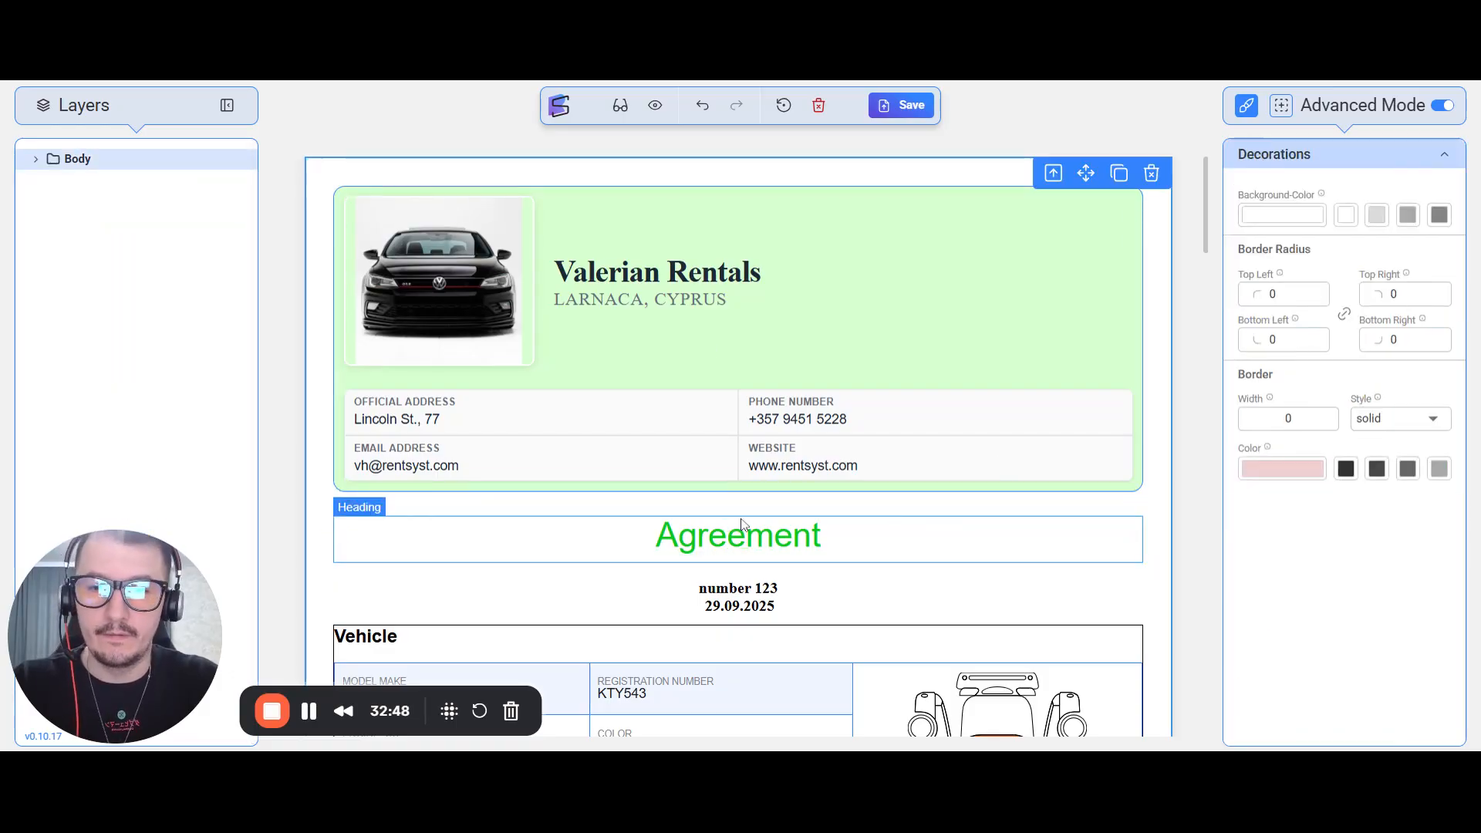
click(742, 525)
click(958, 499)
click(621, 549)
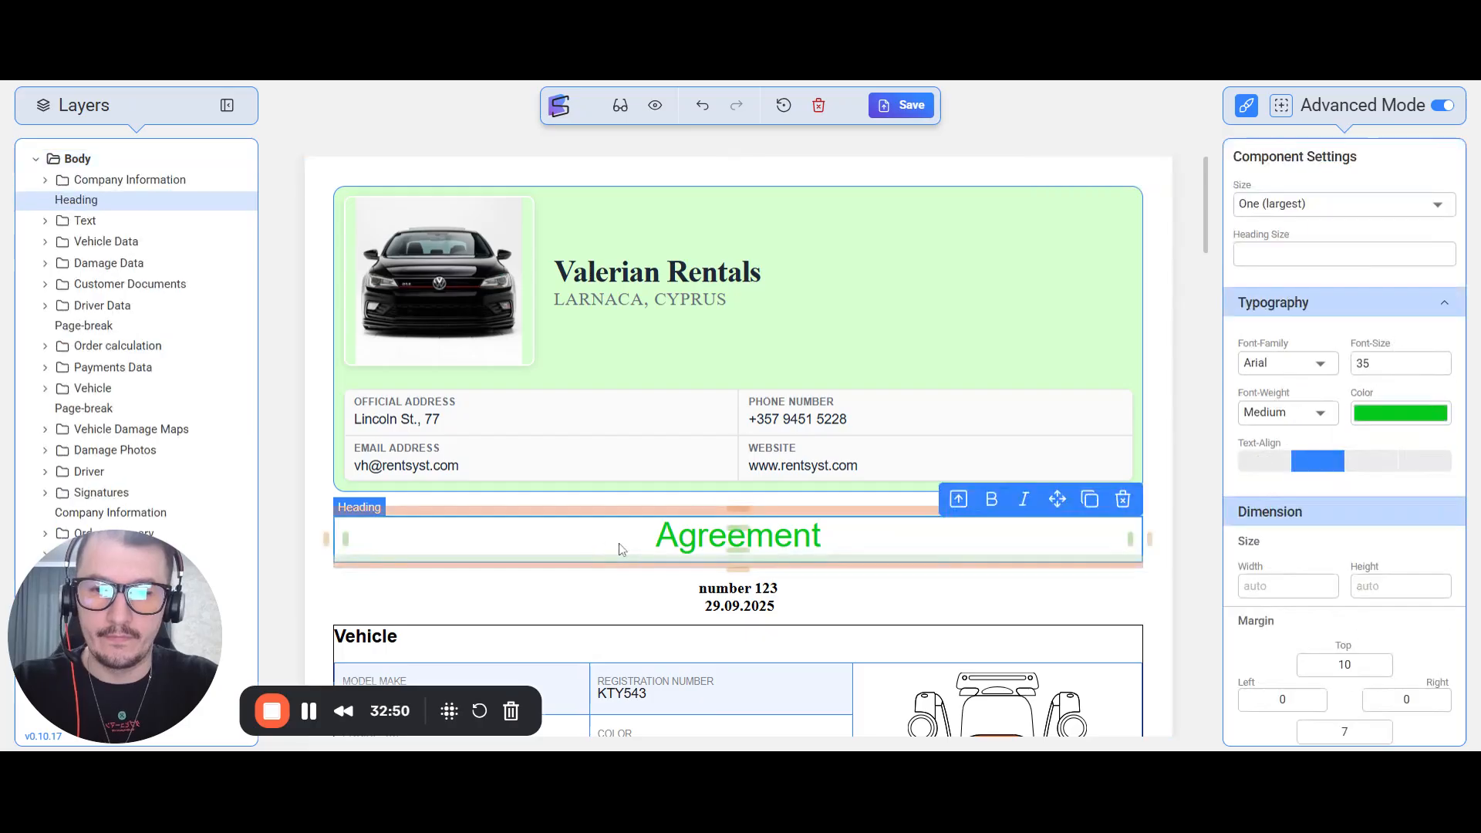
click(958, 500)
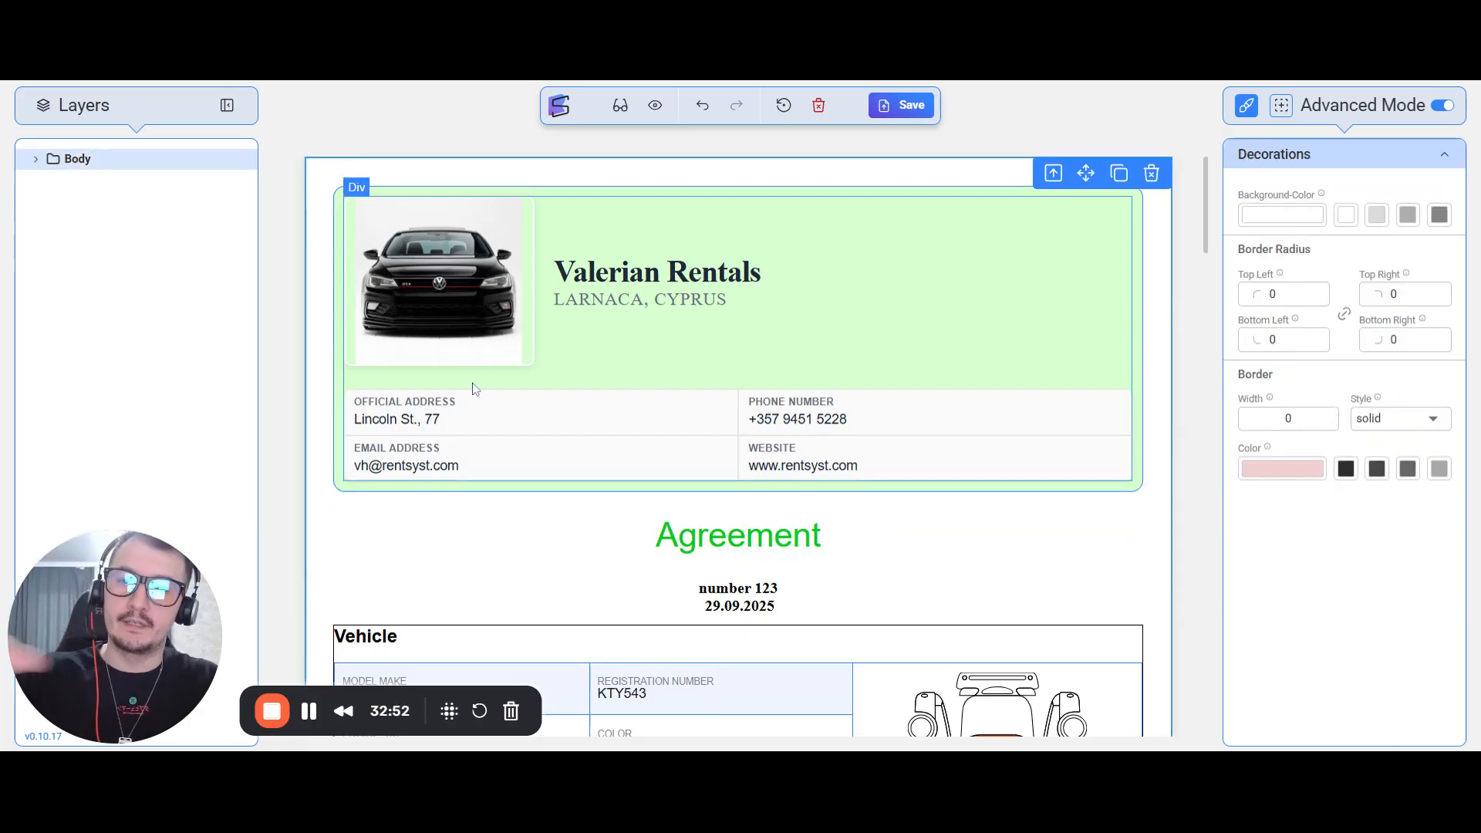
Select the Model Make cell and move the selection up through its table to the Vehicle Data block
scroll(834, 618, down, 2)
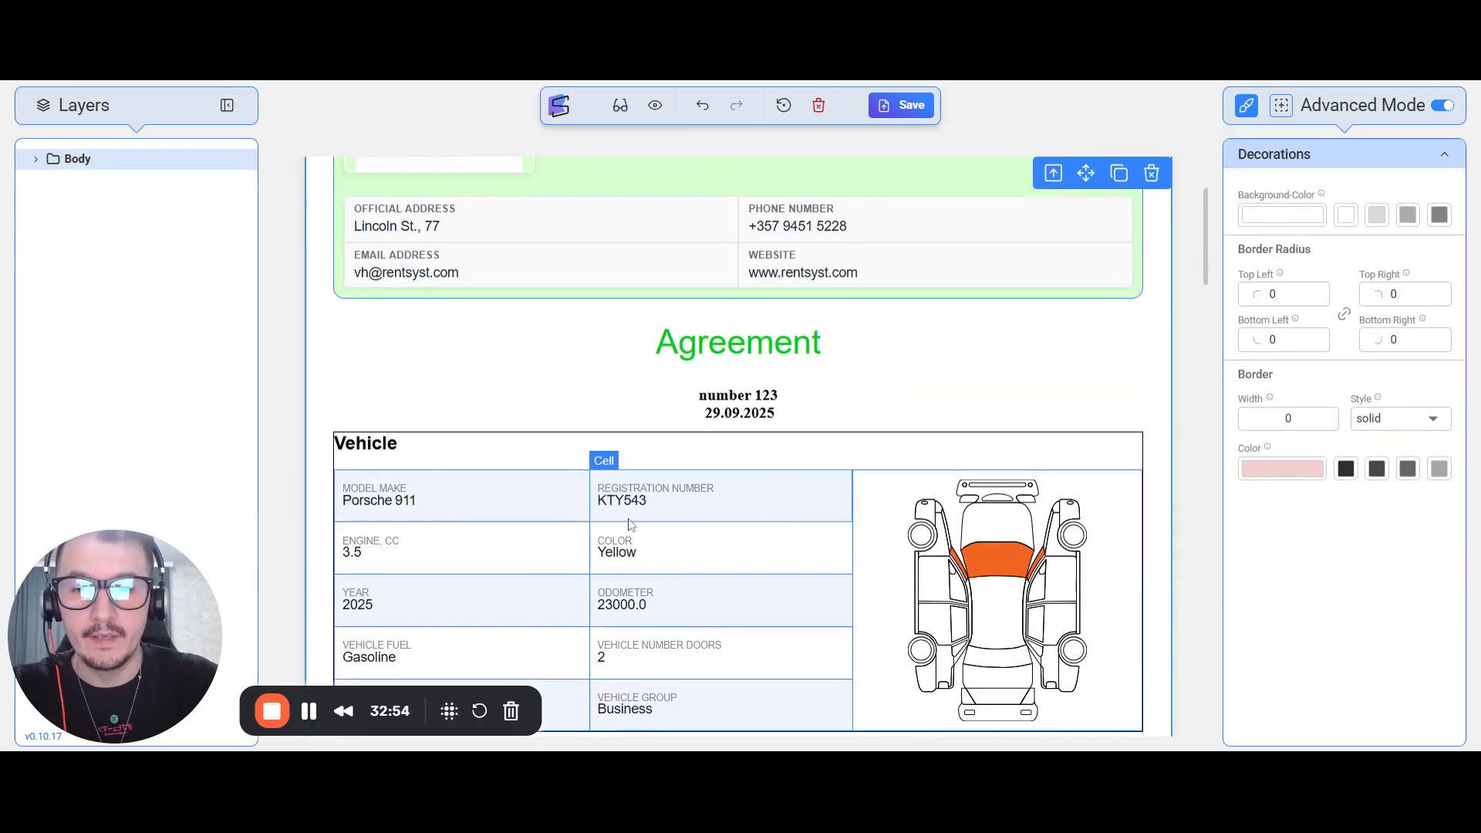
click(529, 518)
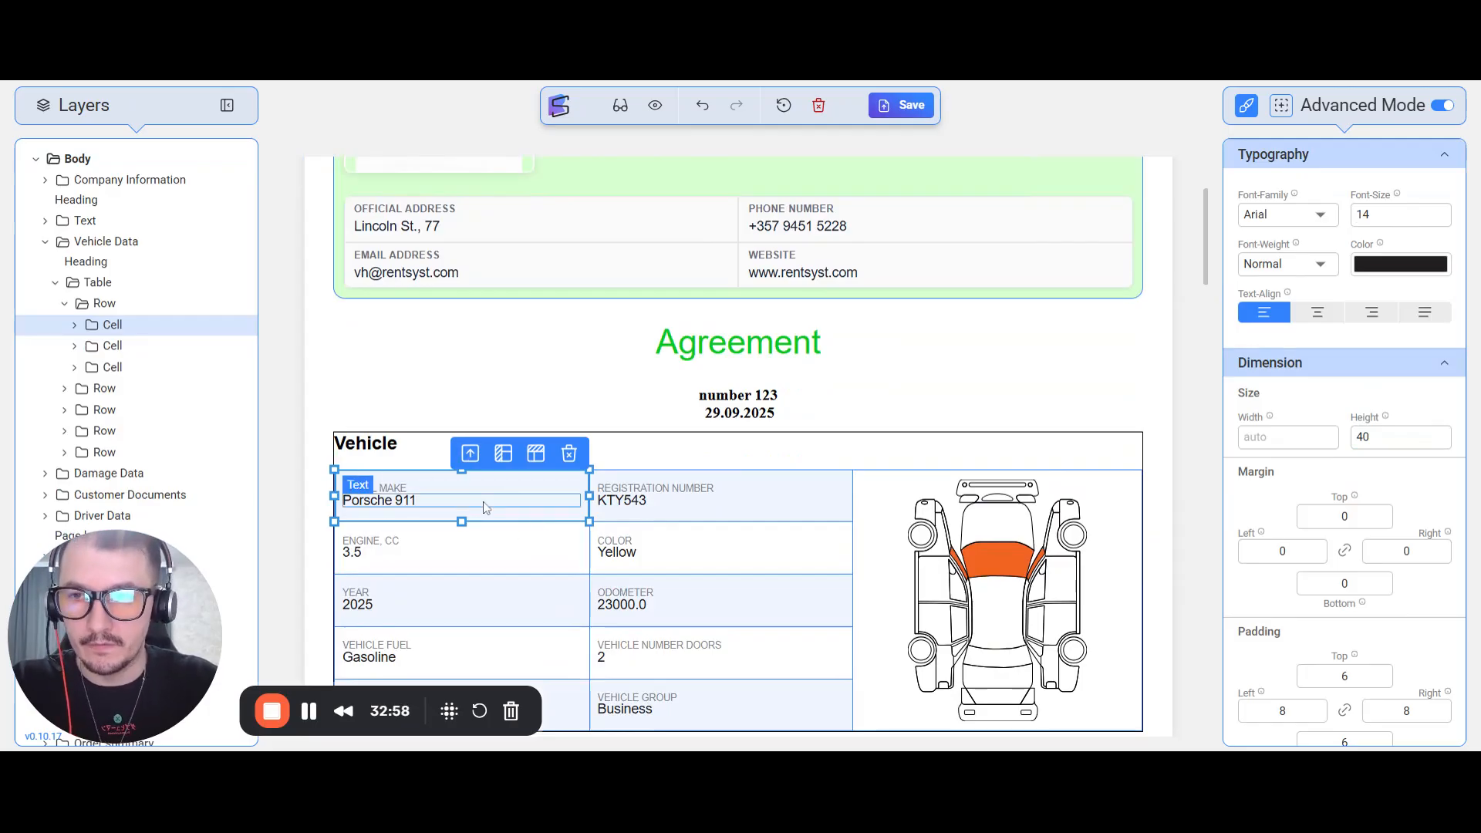
click(470, 453)
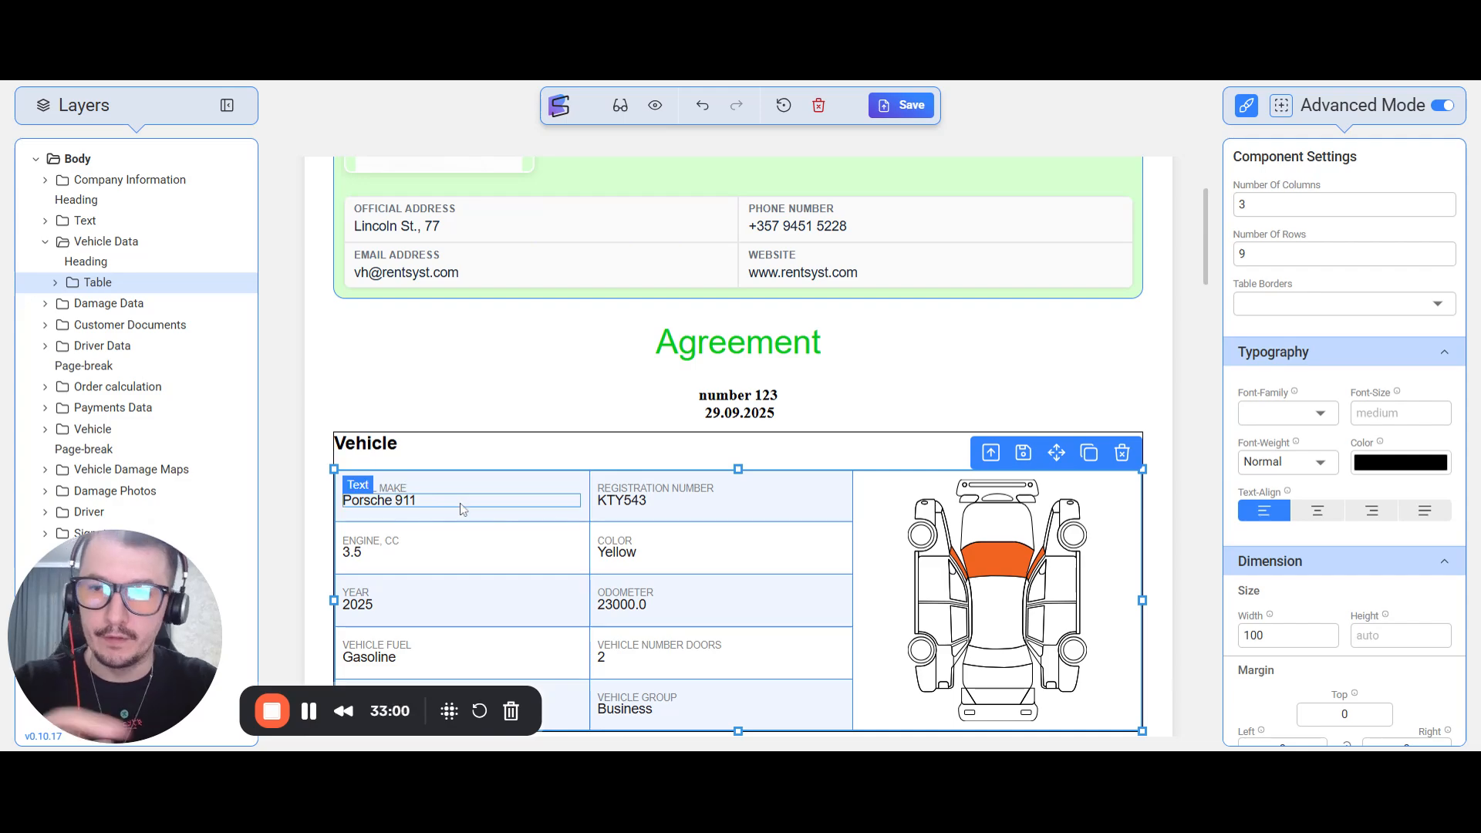
click(991, 453)
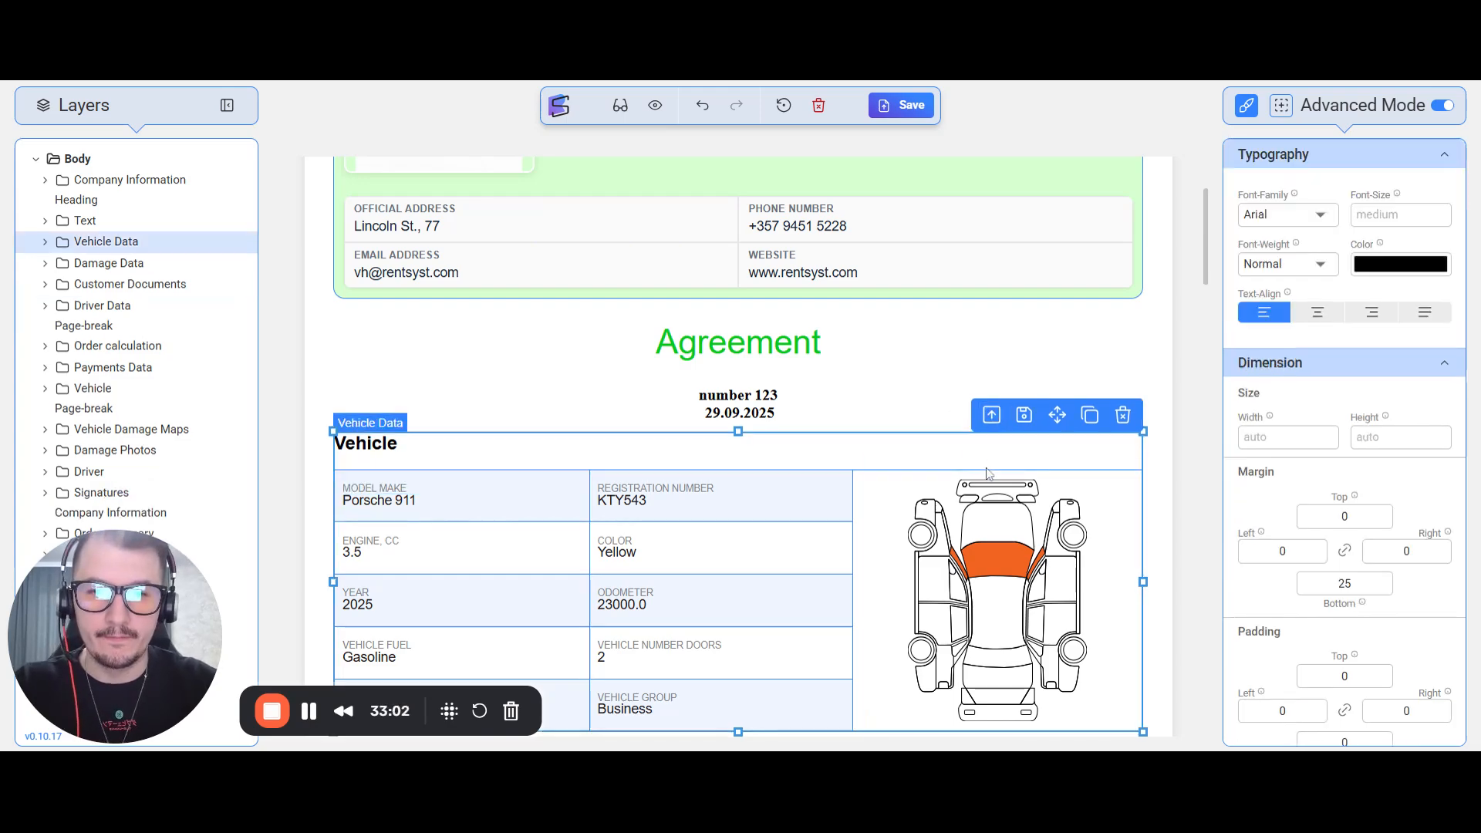
Expand the Vehicle Data block's layers and save it as a new block titled 123
click(44, 241)
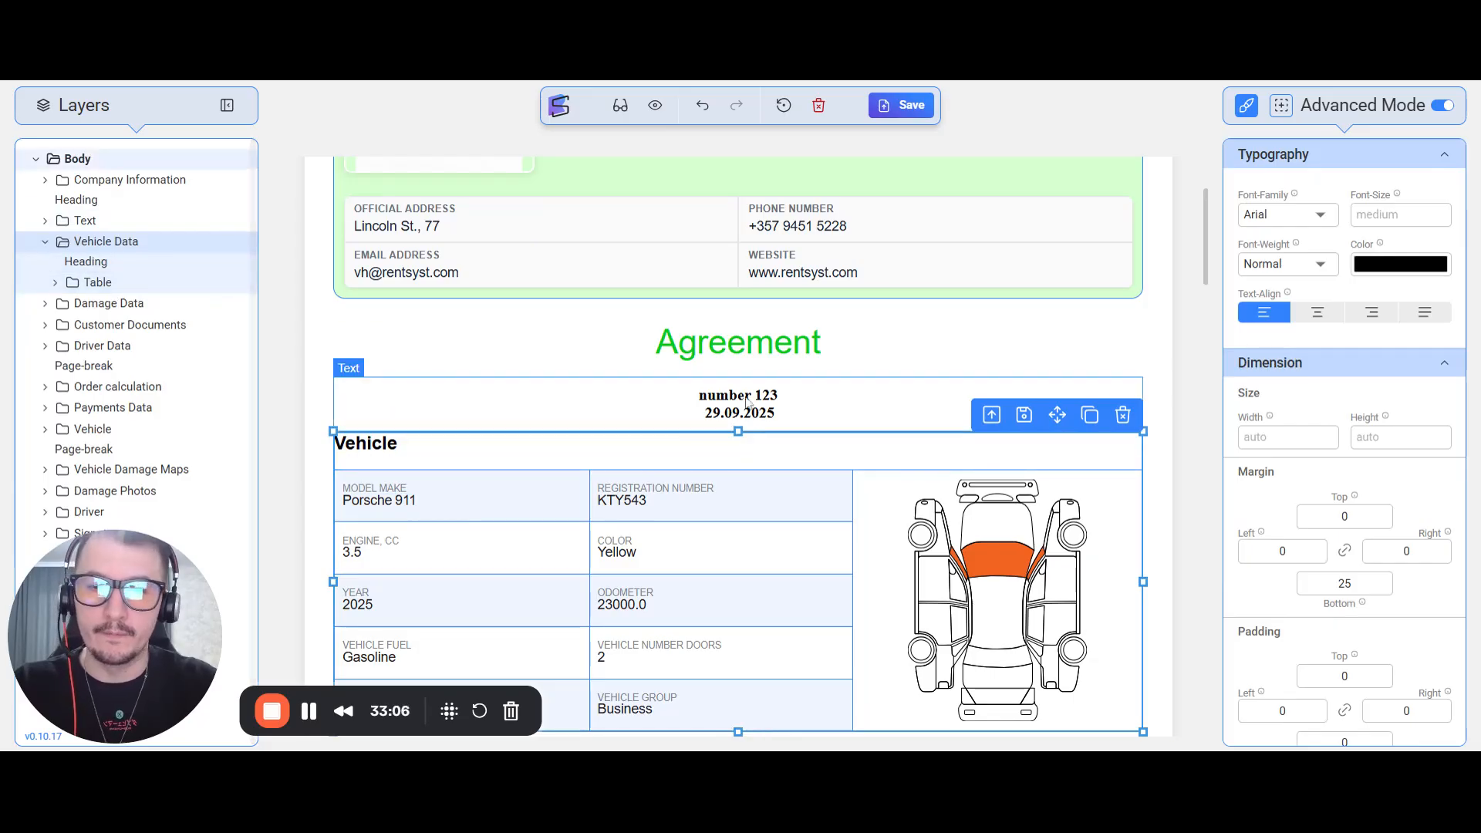
click(1025, 417)
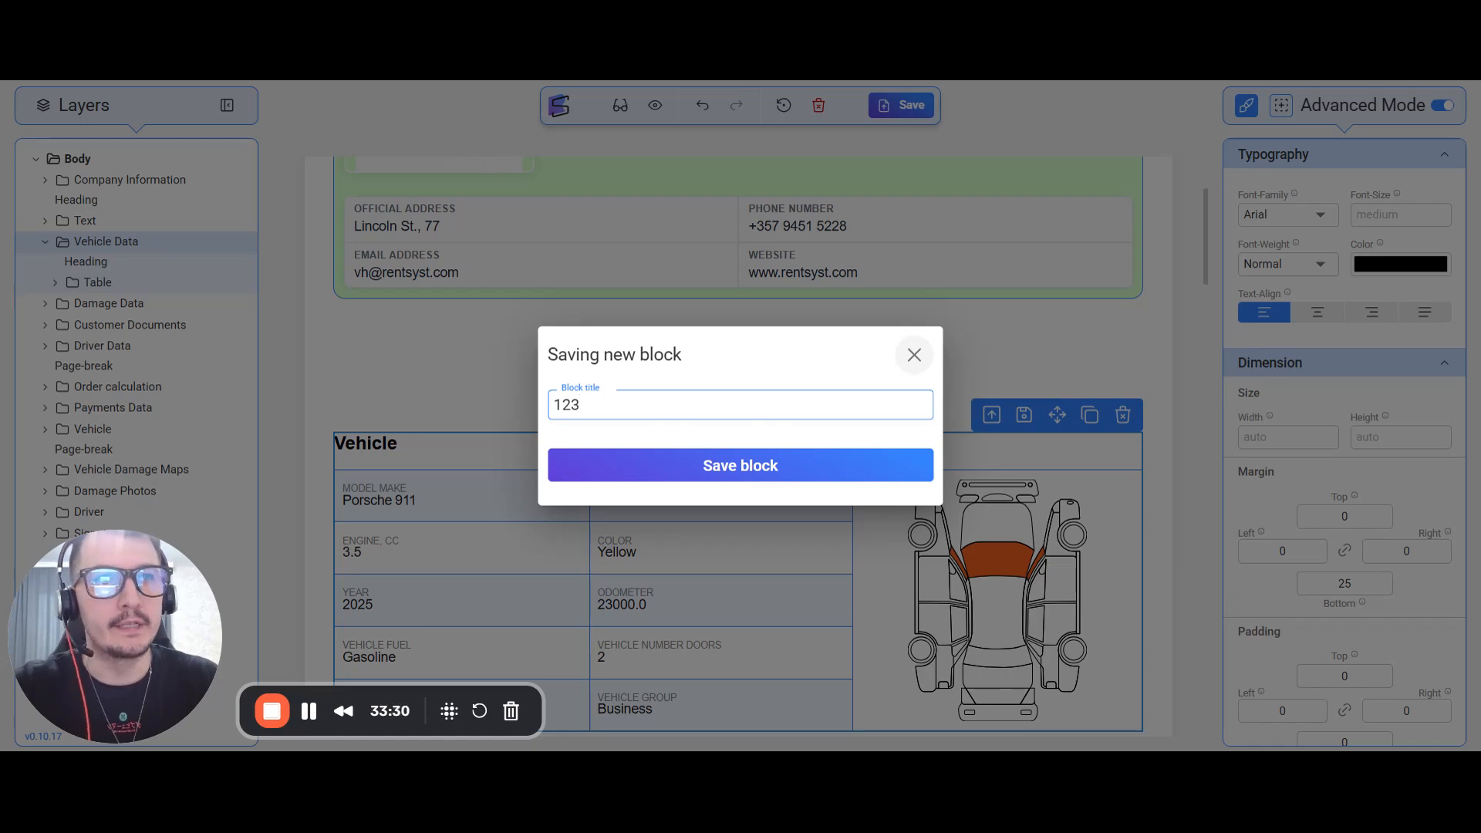
key(Return)
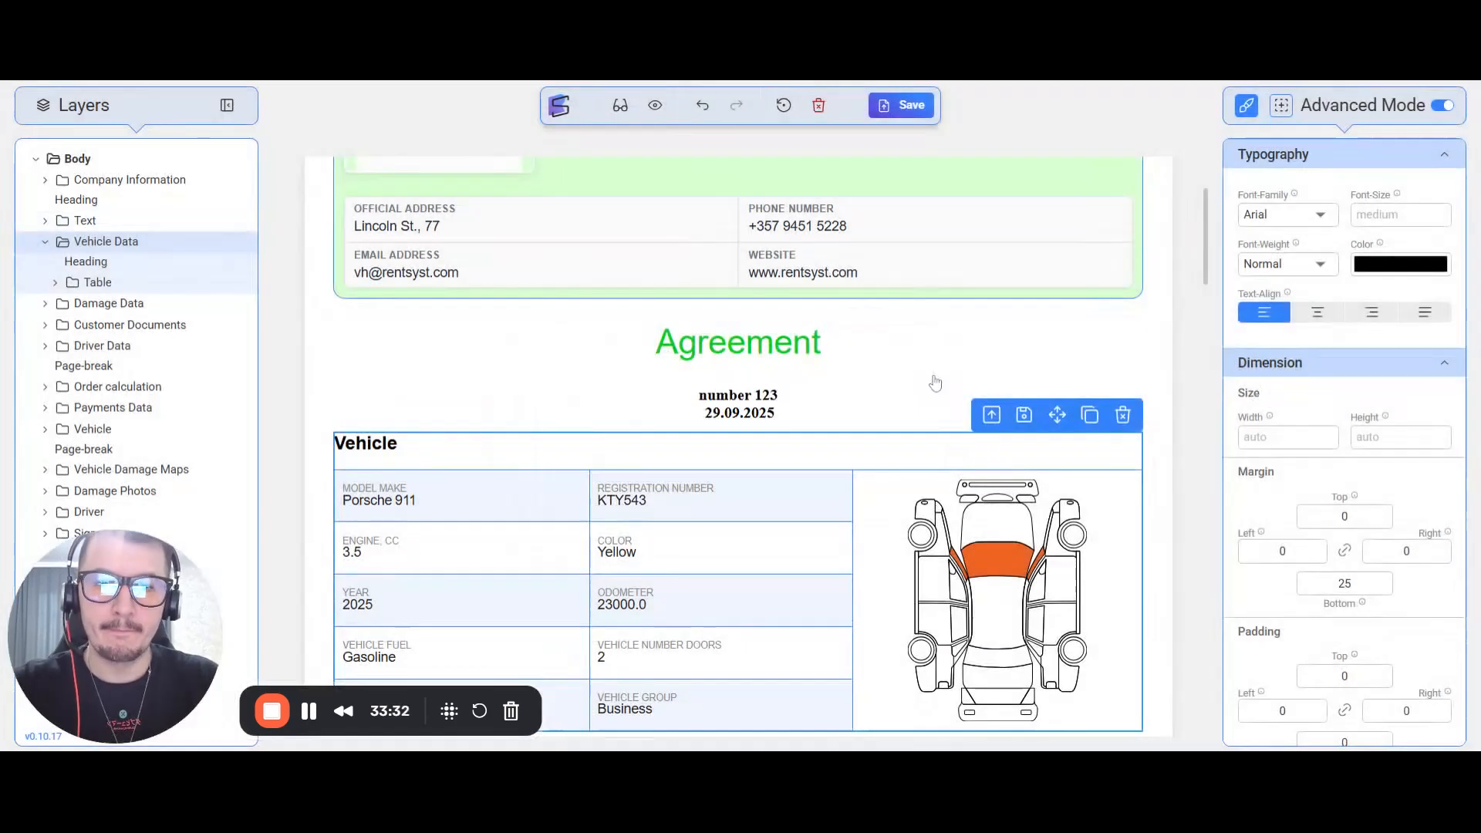
Resize the company logo in the Company Information block to 186 by 194
scroll(1067, 311, up, 3)
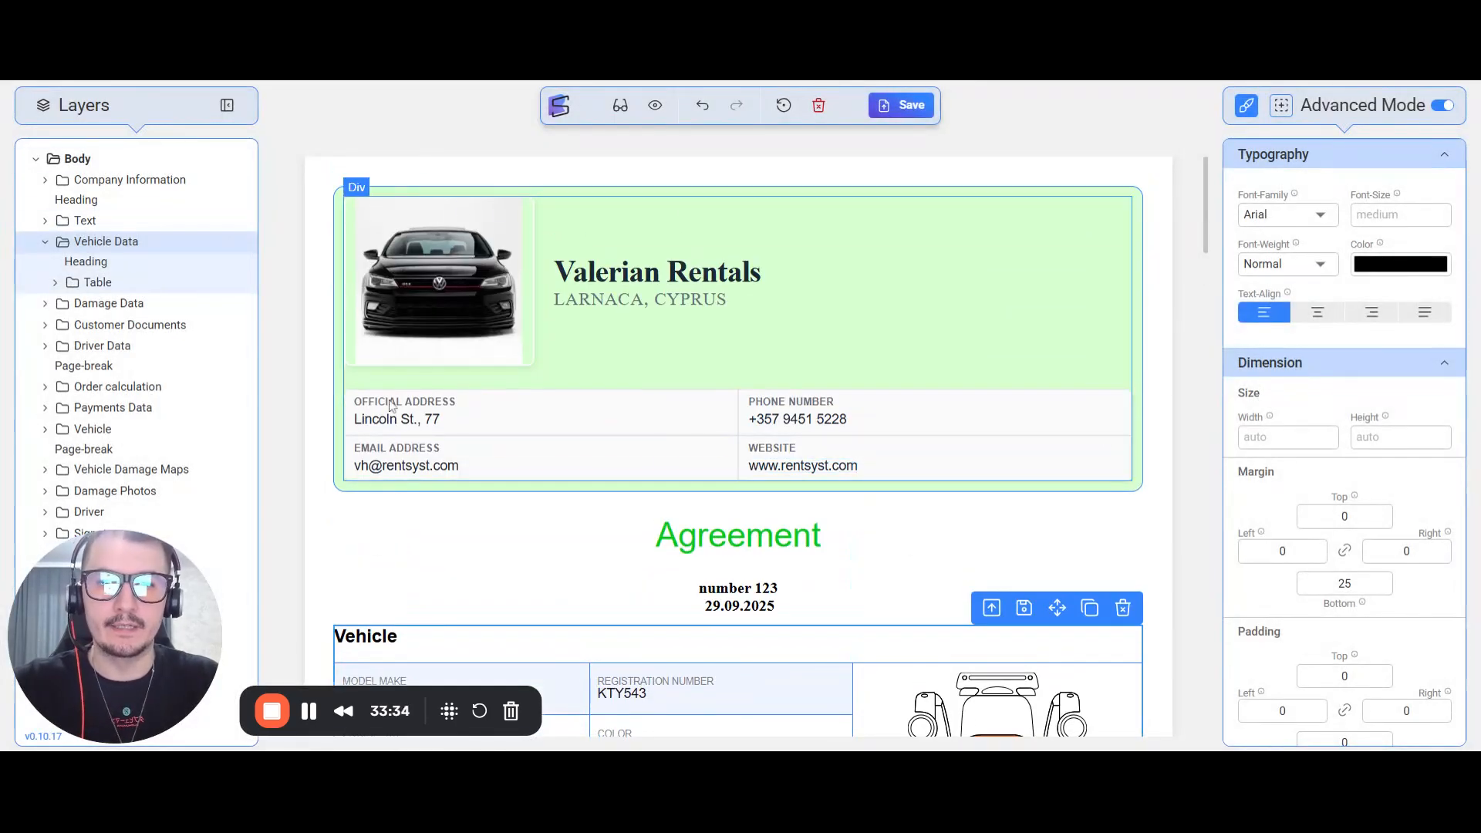
click(532, 367)
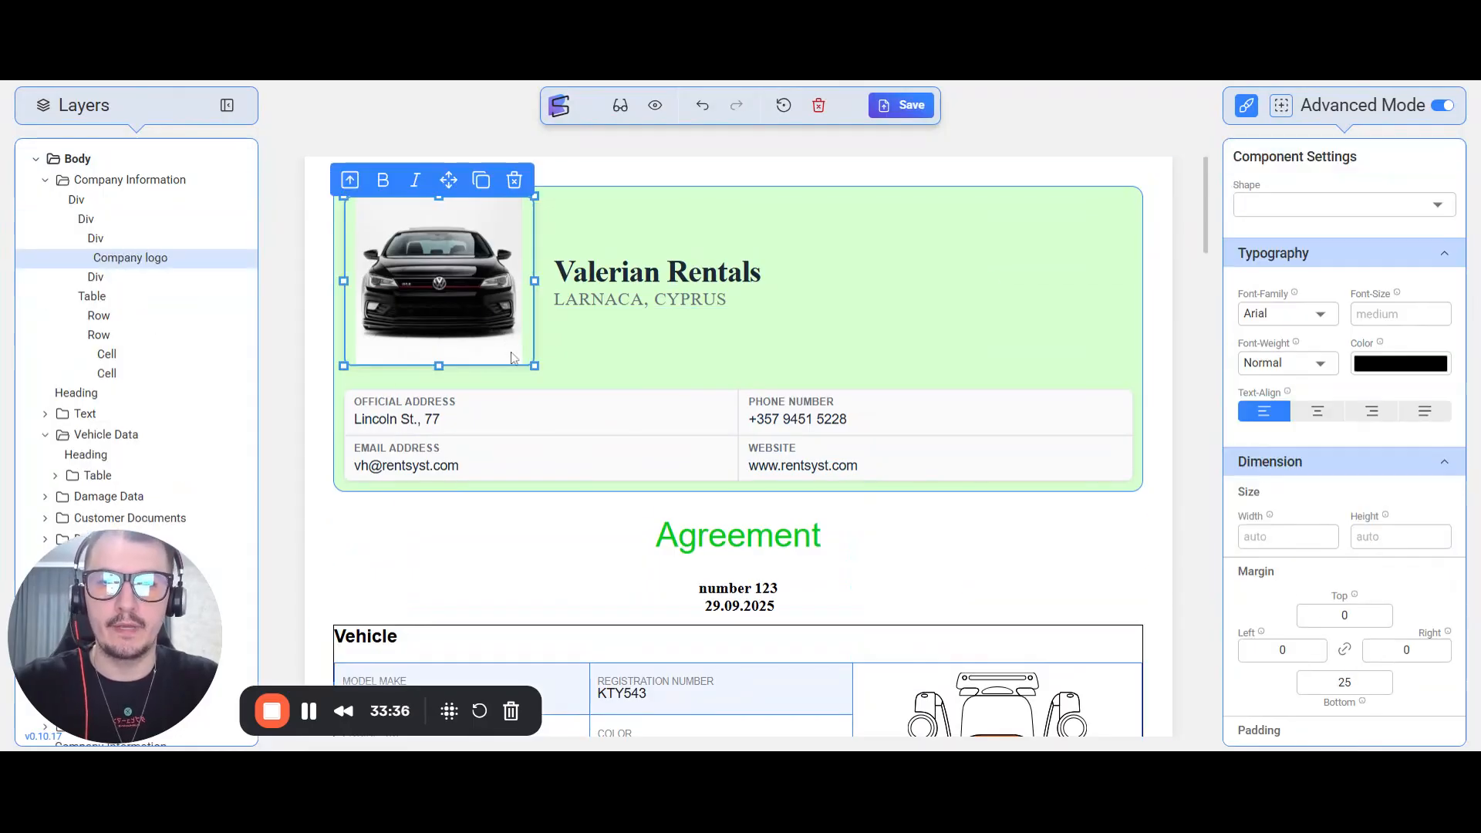
drag(533, 371, 524, 386)
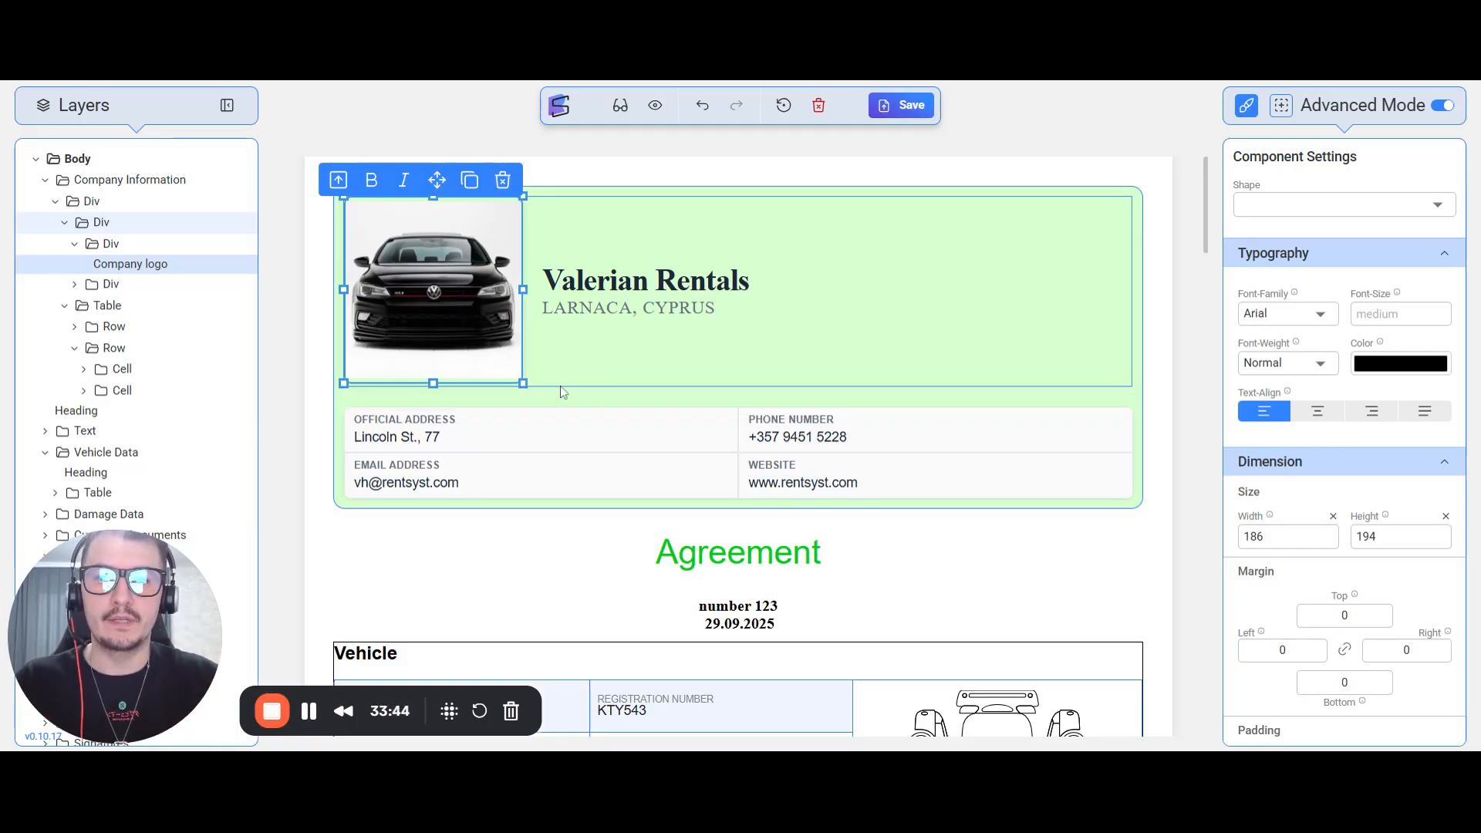
click(885, 366)
click(1014, 181)
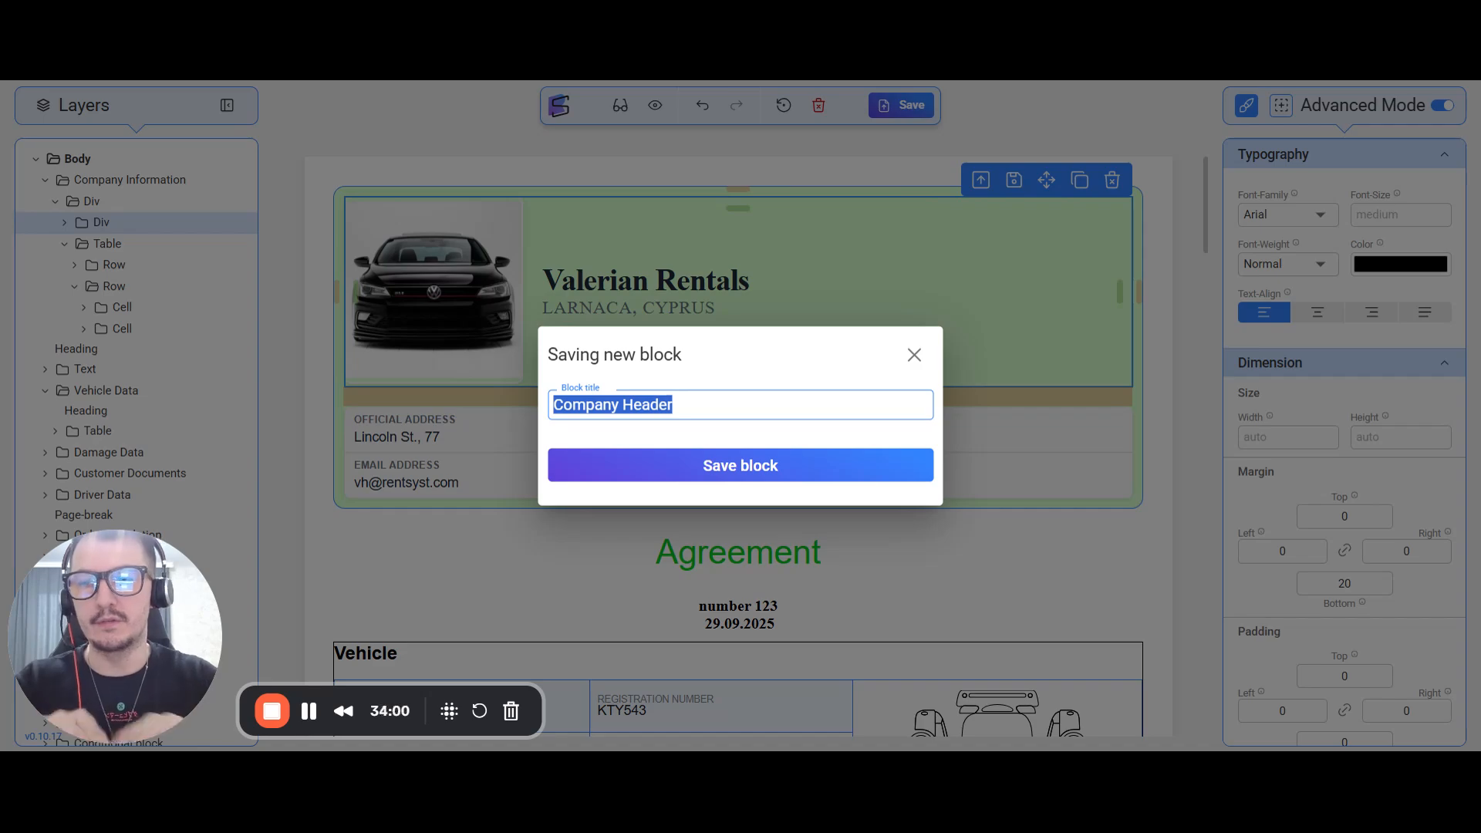
click(915, 354)
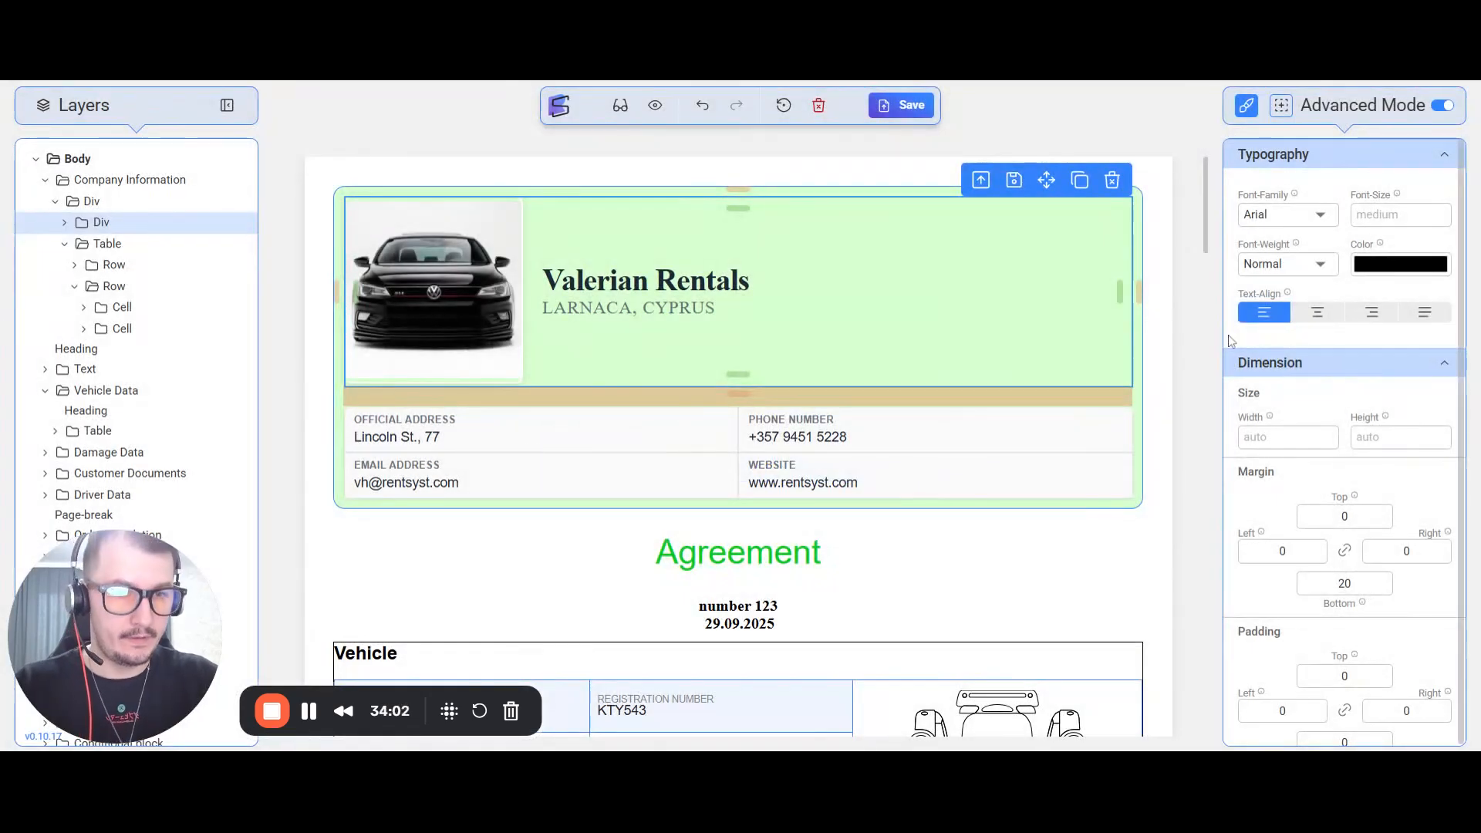
Select the Model Make and Registration Number cells in turn to examine the actions available for a cell
scroll(651, 549, down, 3)
click(581, 534)
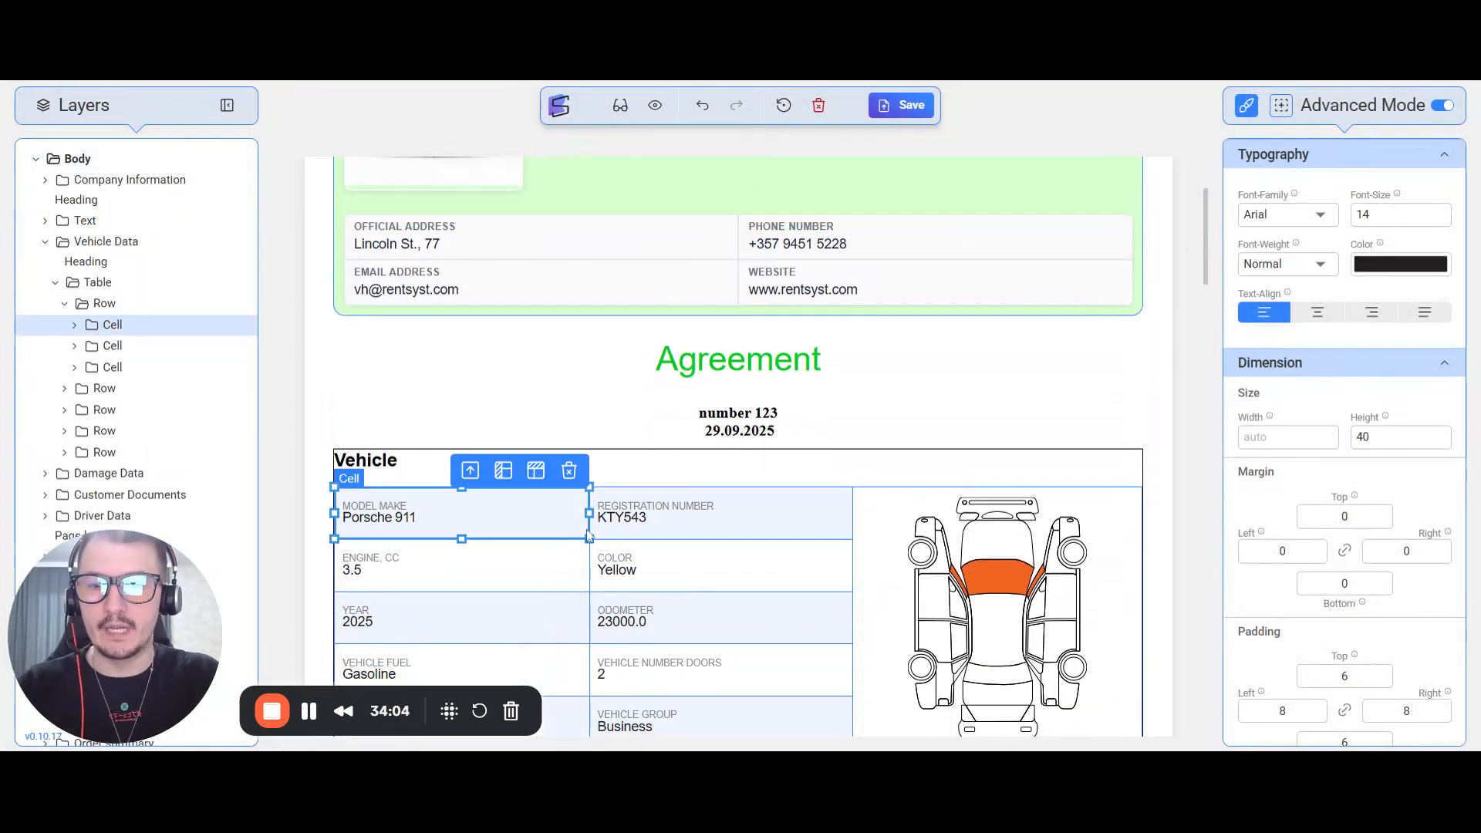
click(769, 532)
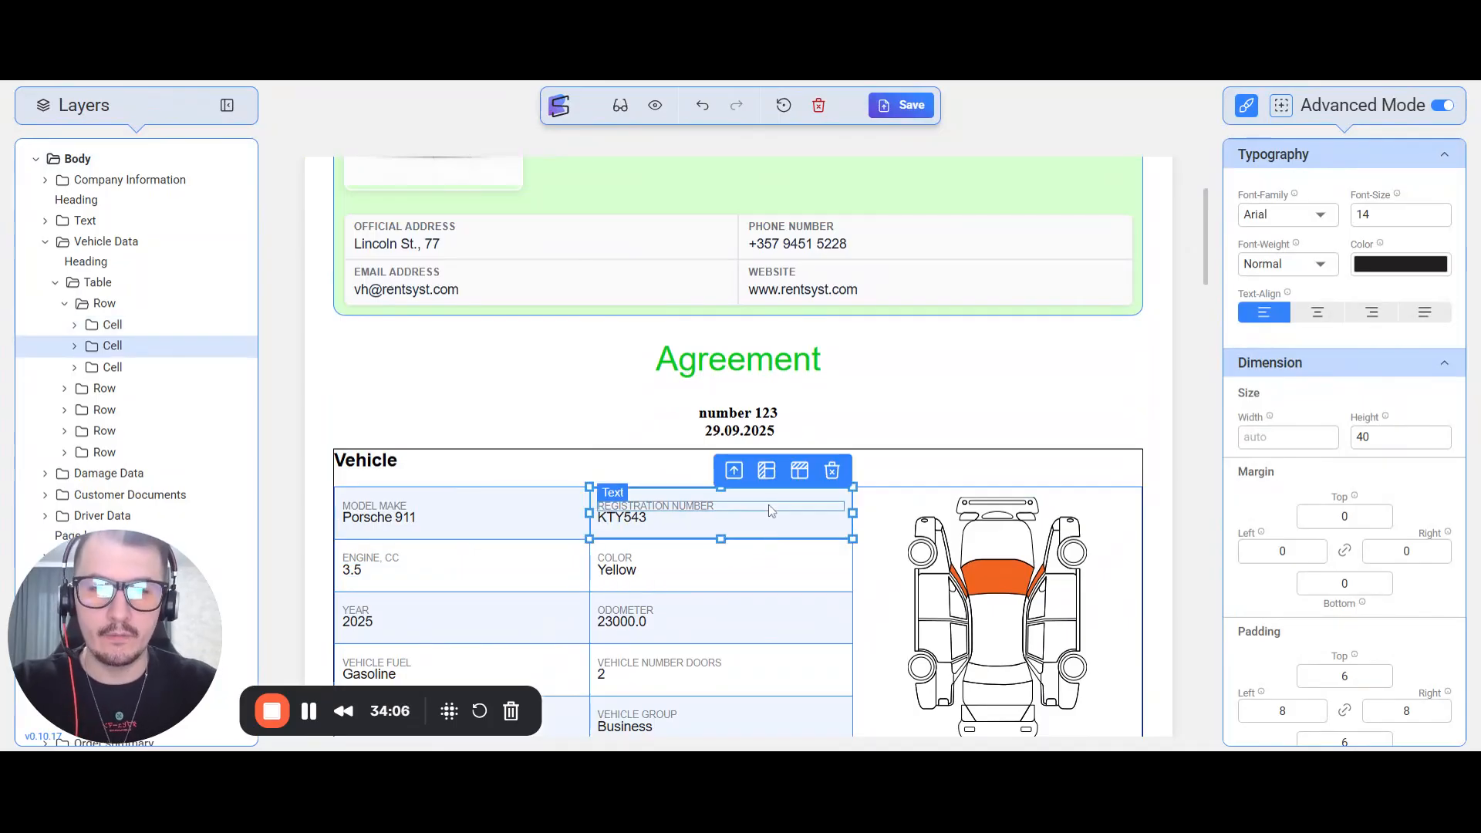
click(498, 505)
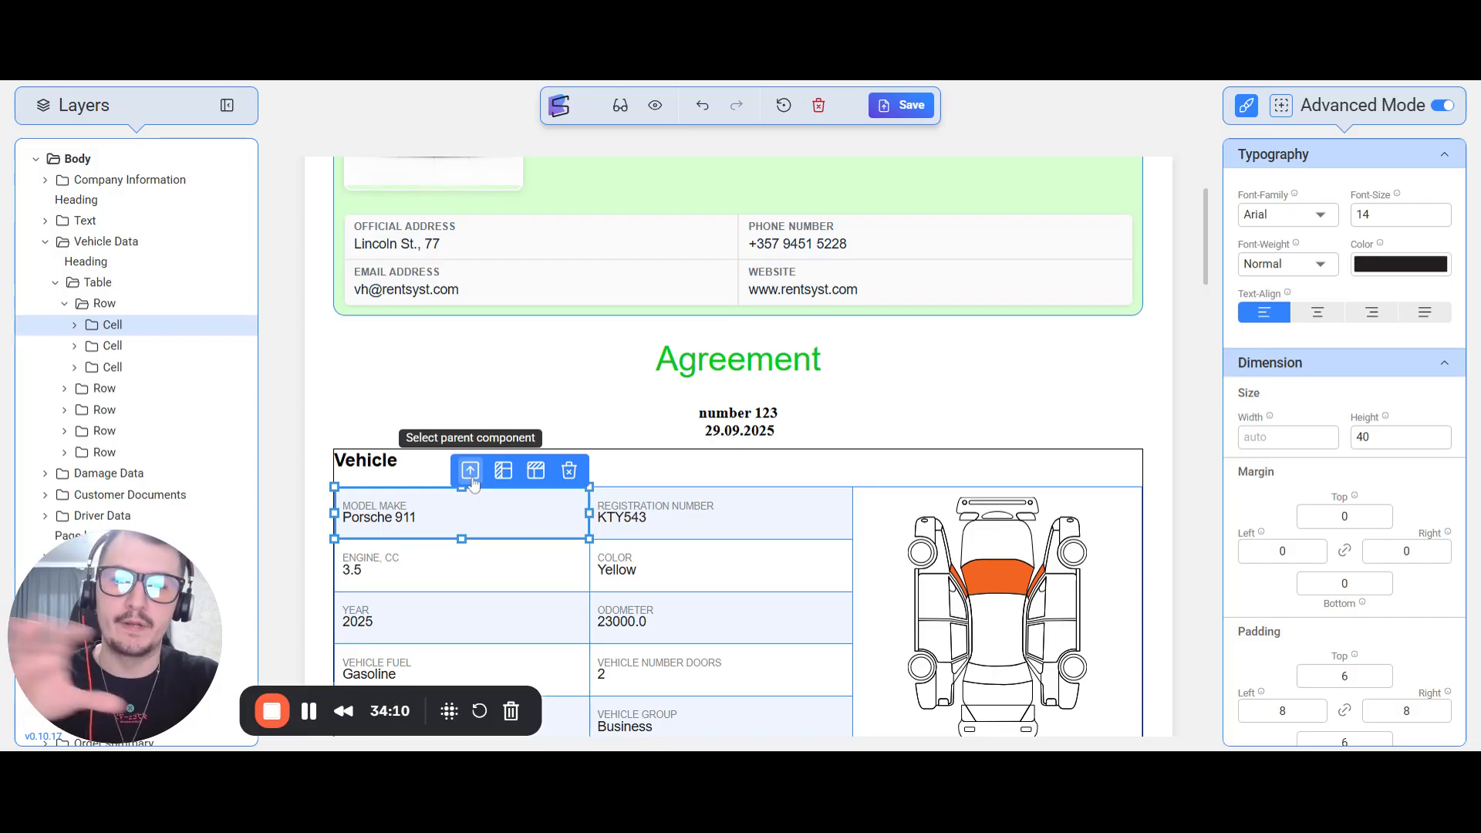
Delete the City and Address row and the empty rows beneath the Phone Number row of the Driver Data table
scroll(635, 489, down, 7)
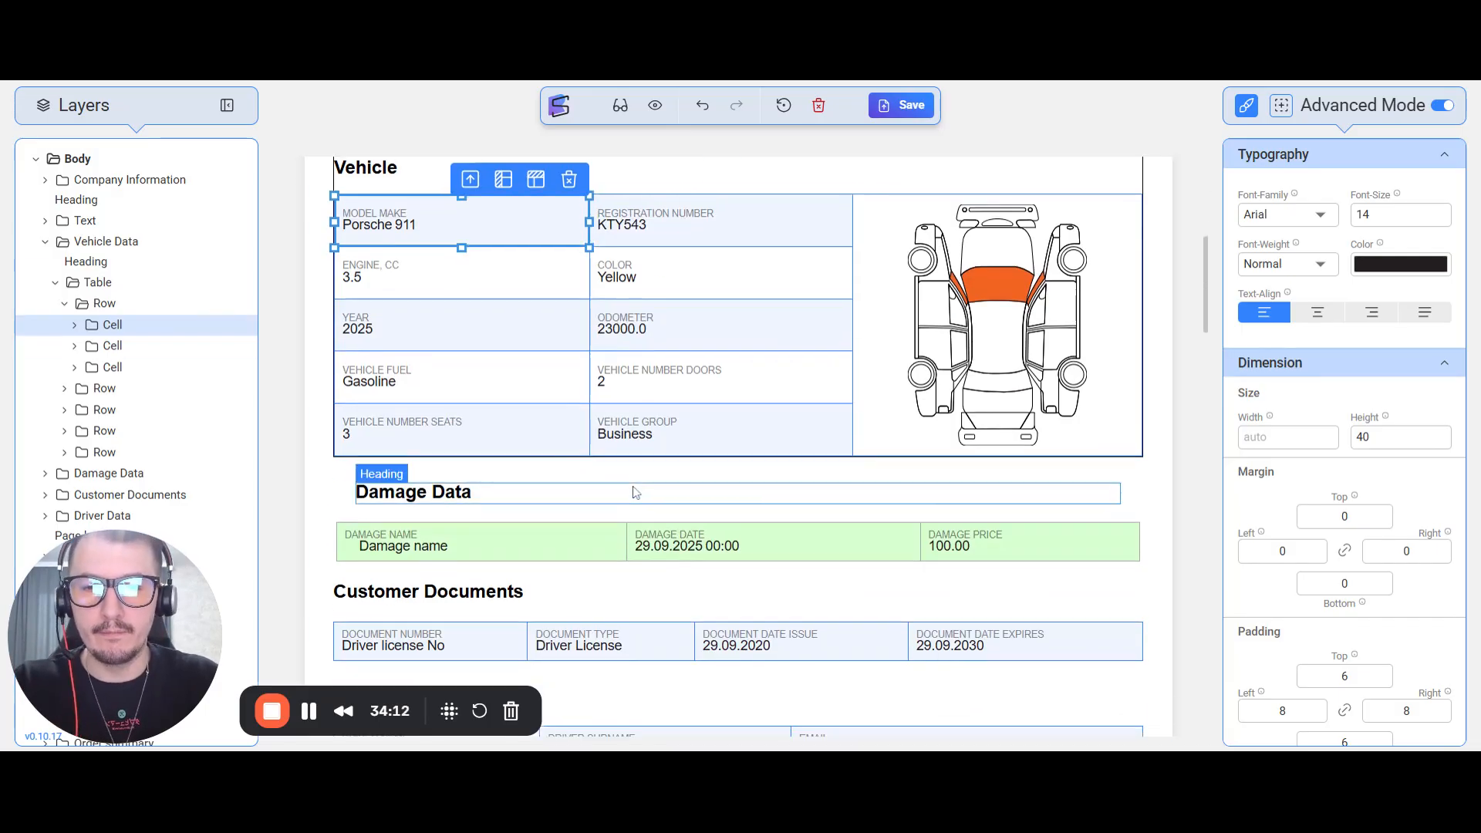
scroll(509, 548, down, 2)
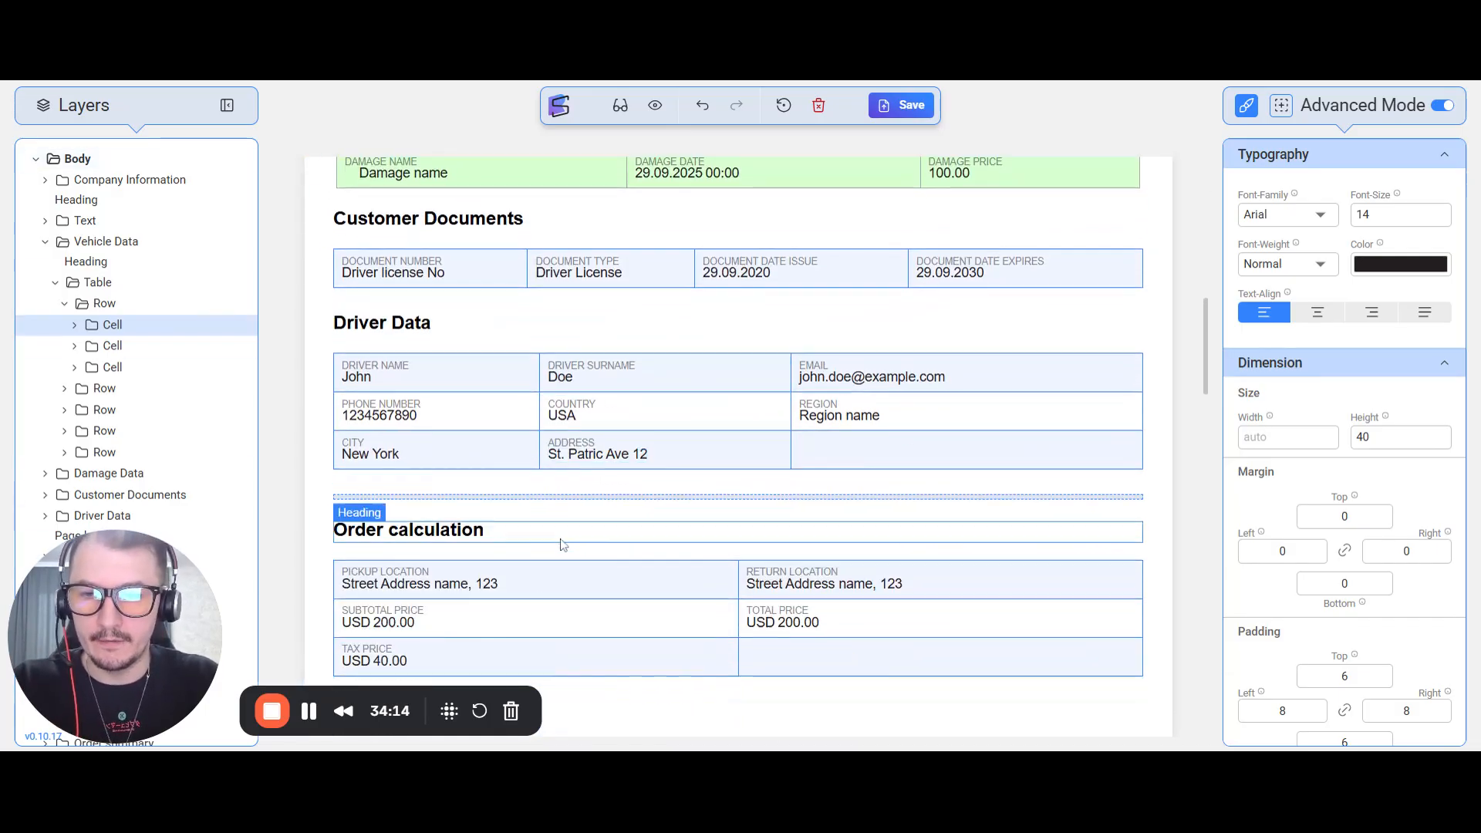
click(531, 457)
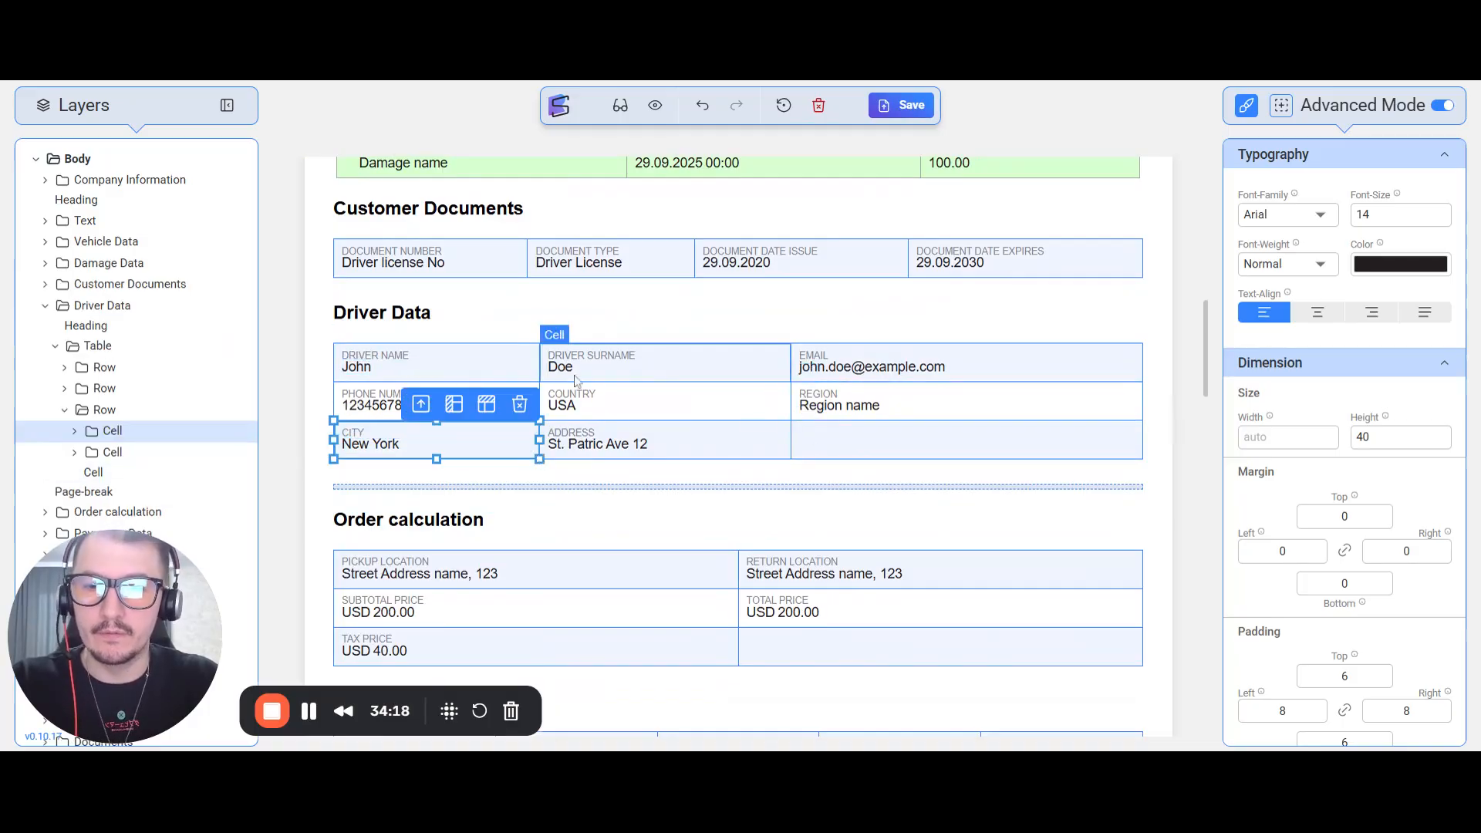
click(519, 407)
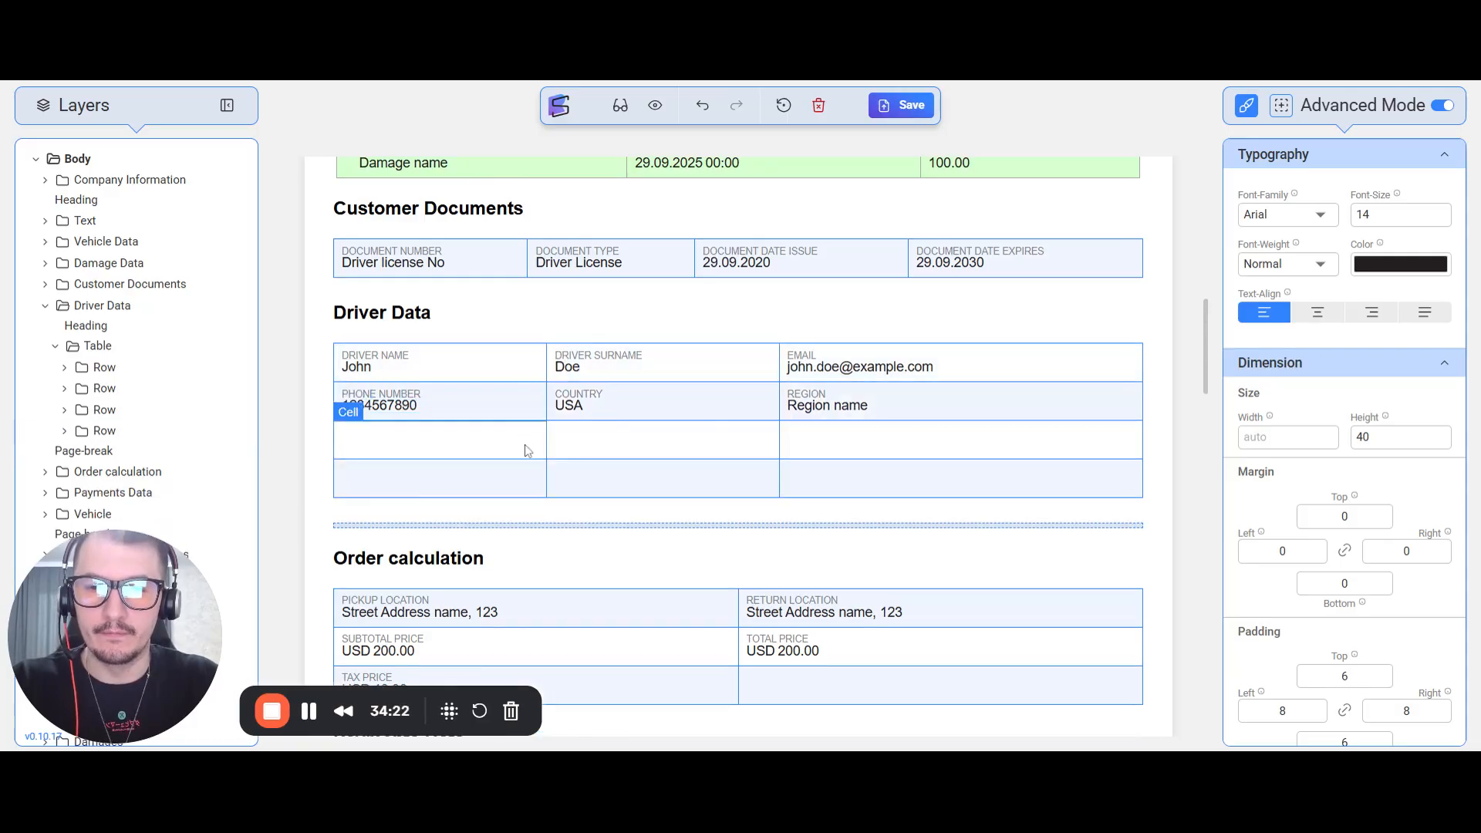
click(528, 452)
click(526, 402)
click(531, 450)
click(526, 401)
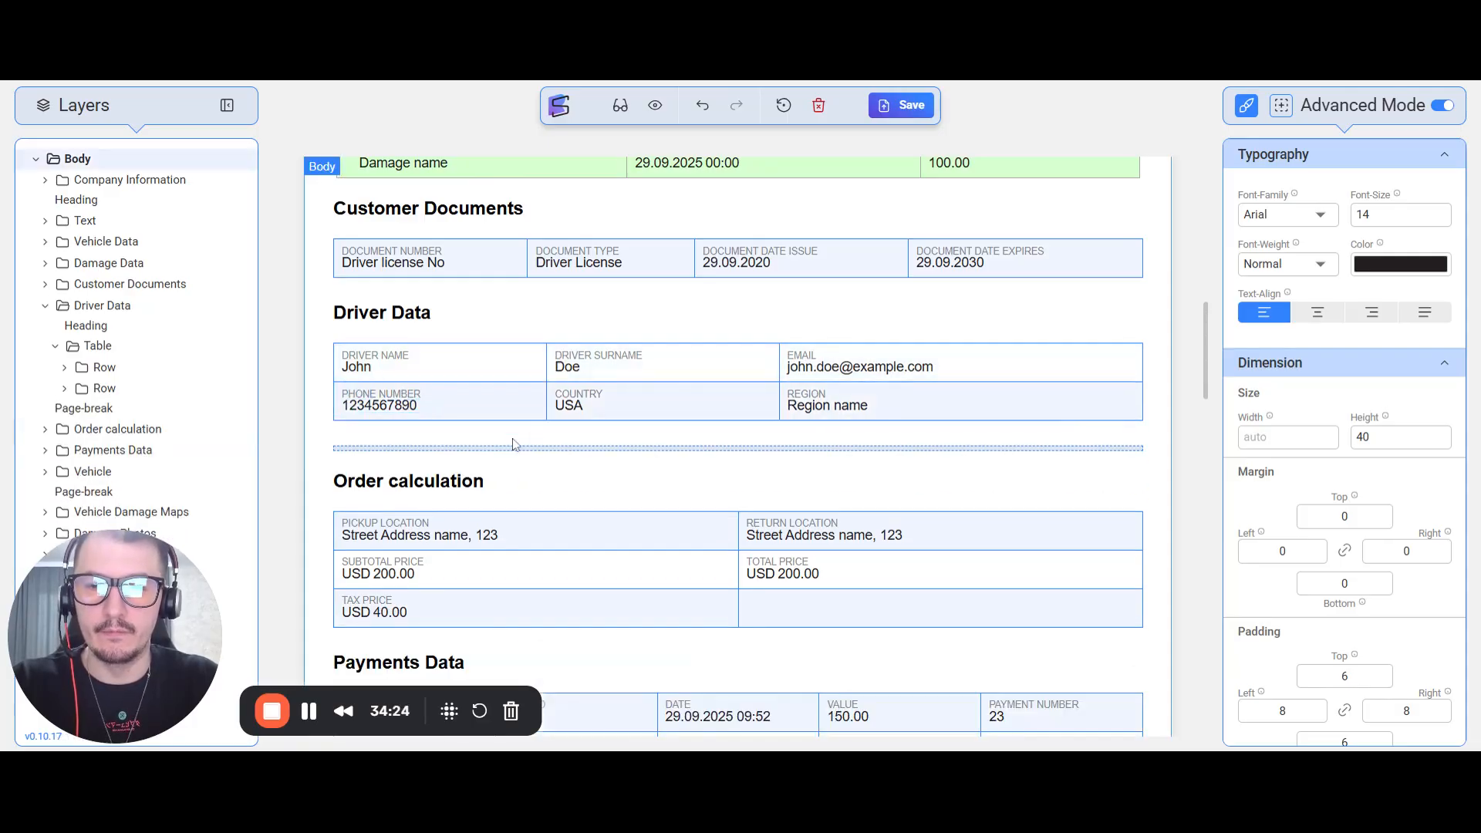
Select the Phone Number cell in the Driver Data table and examine its column operations
click(529, 416)
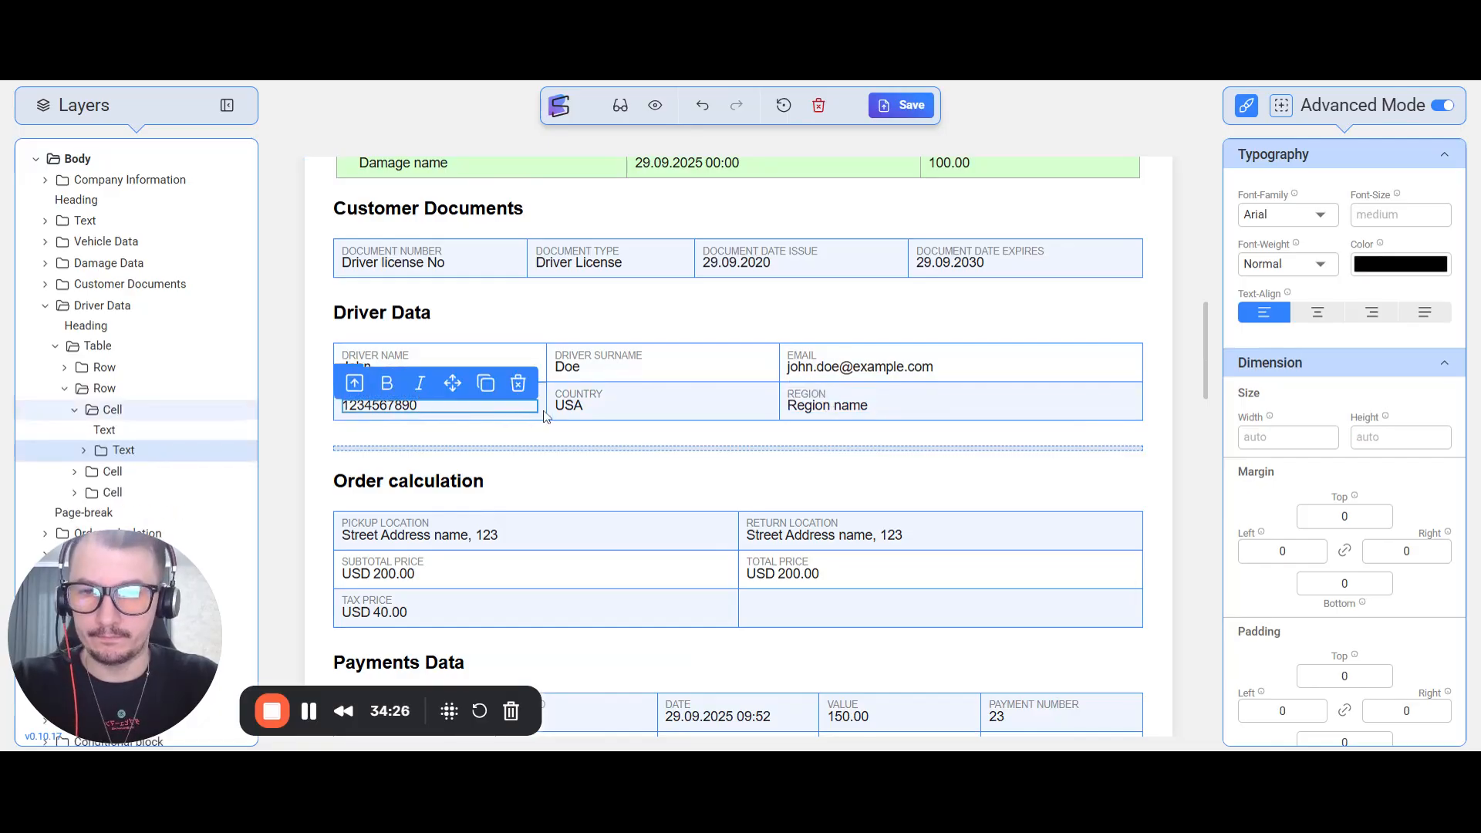
click(546, 417)
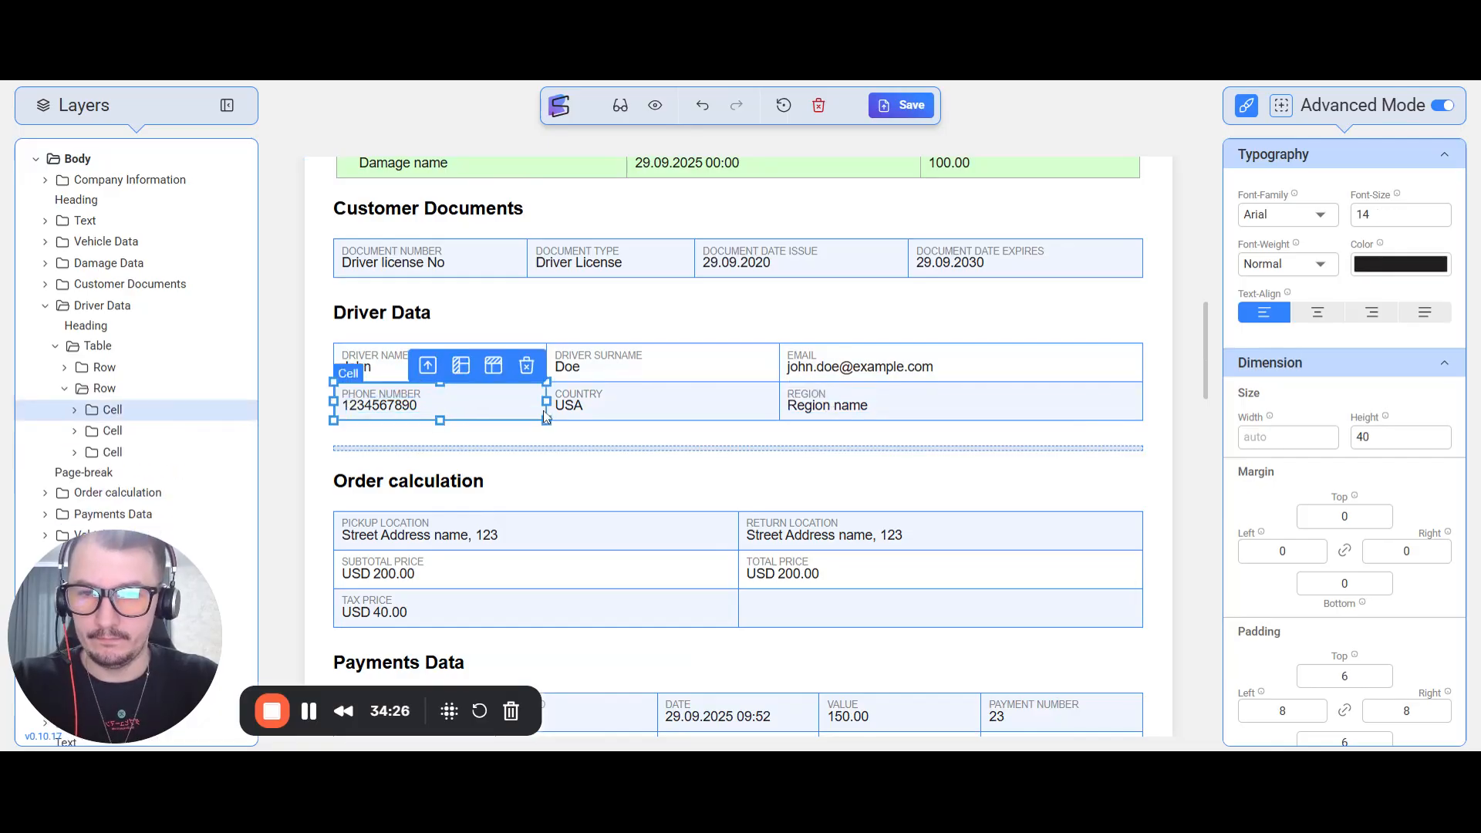
click(461, 367)
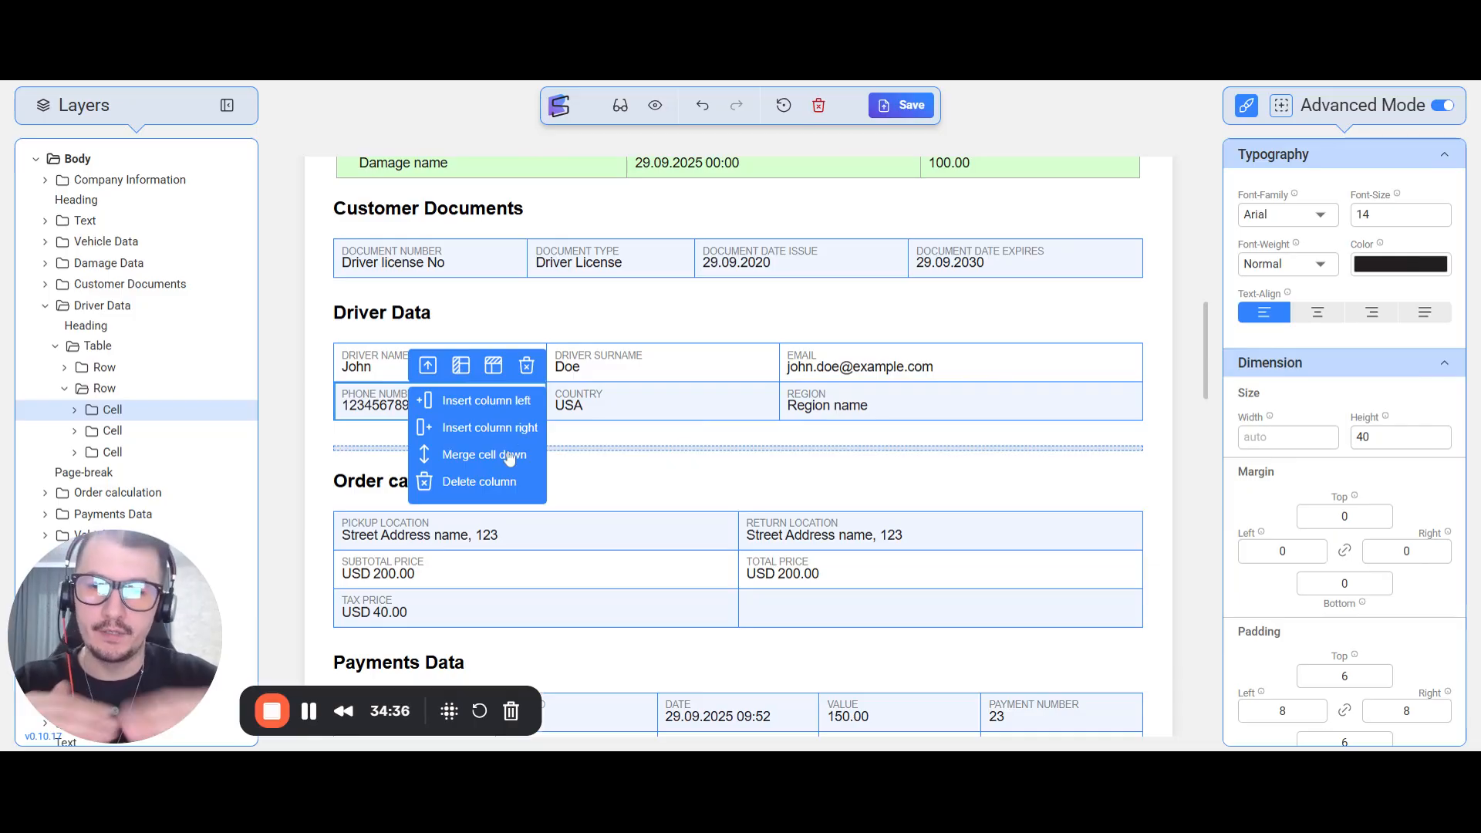
Delete the Country and Driver Surname labels and values from the middle column of the Driver Data table
click(612, 409)
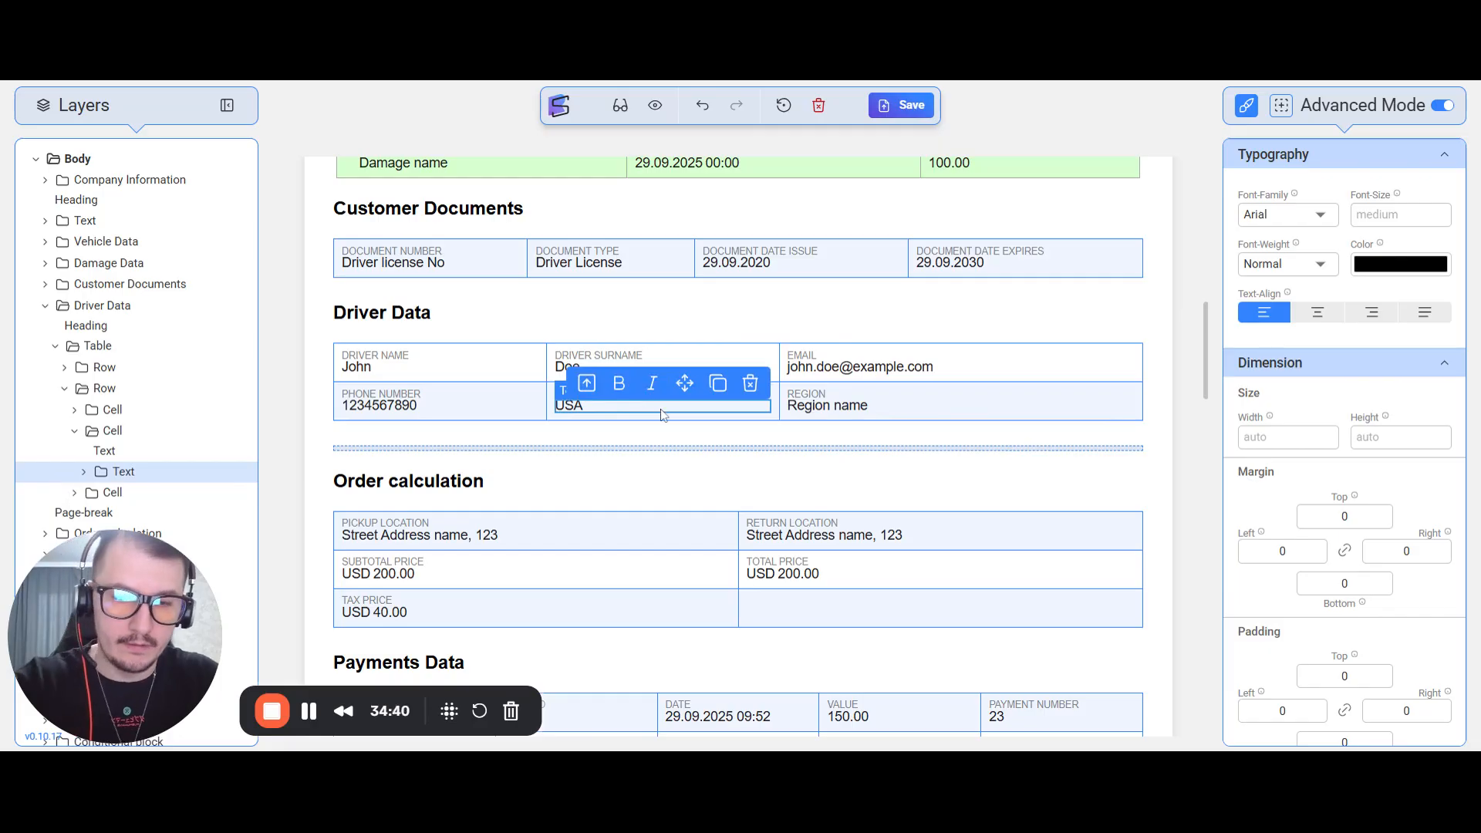
key(Delete)
click(637, 395)
key(Delete)
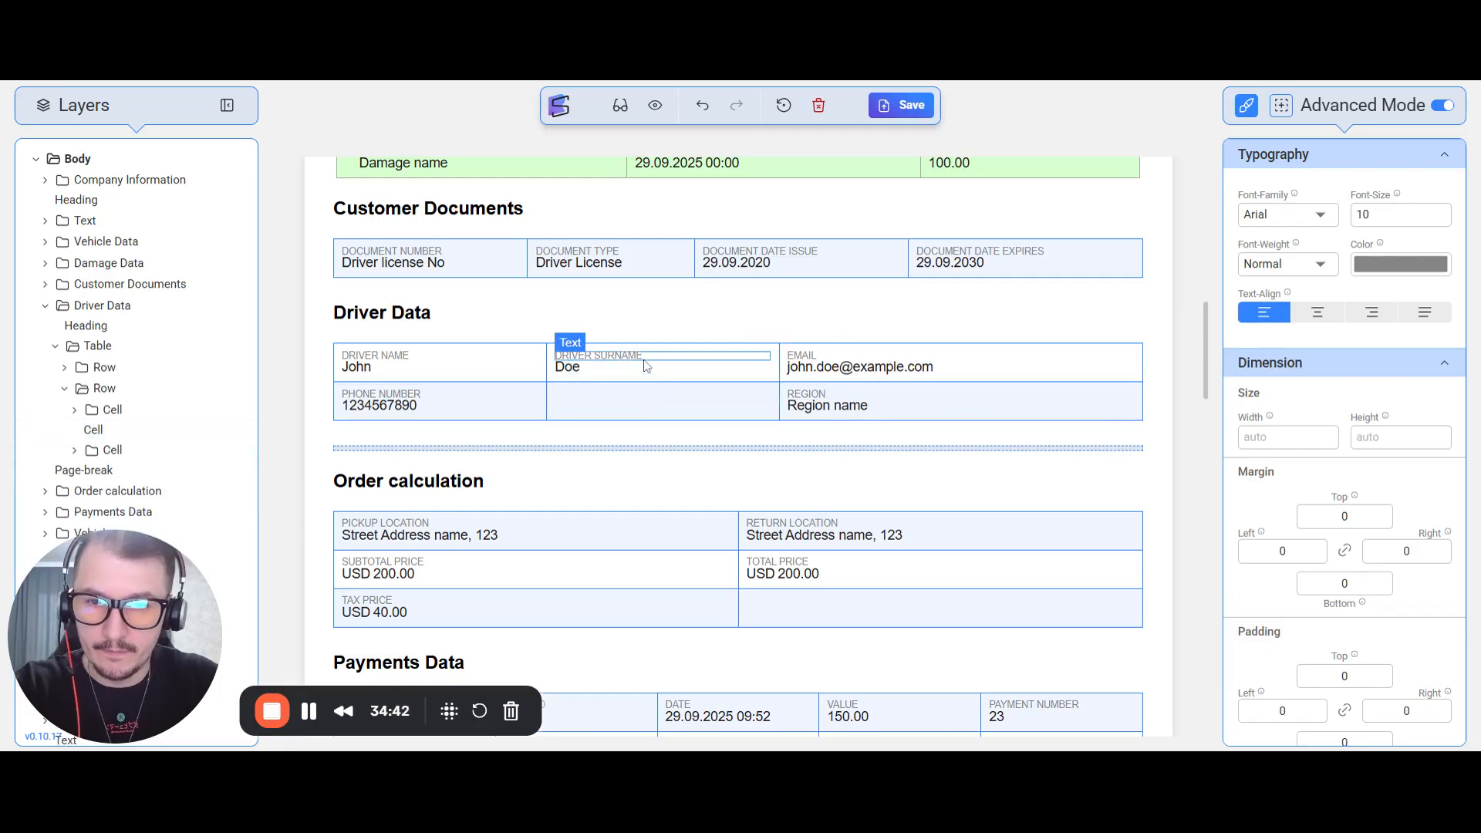
key(Delete)
click(635, 368)
key(Delete)
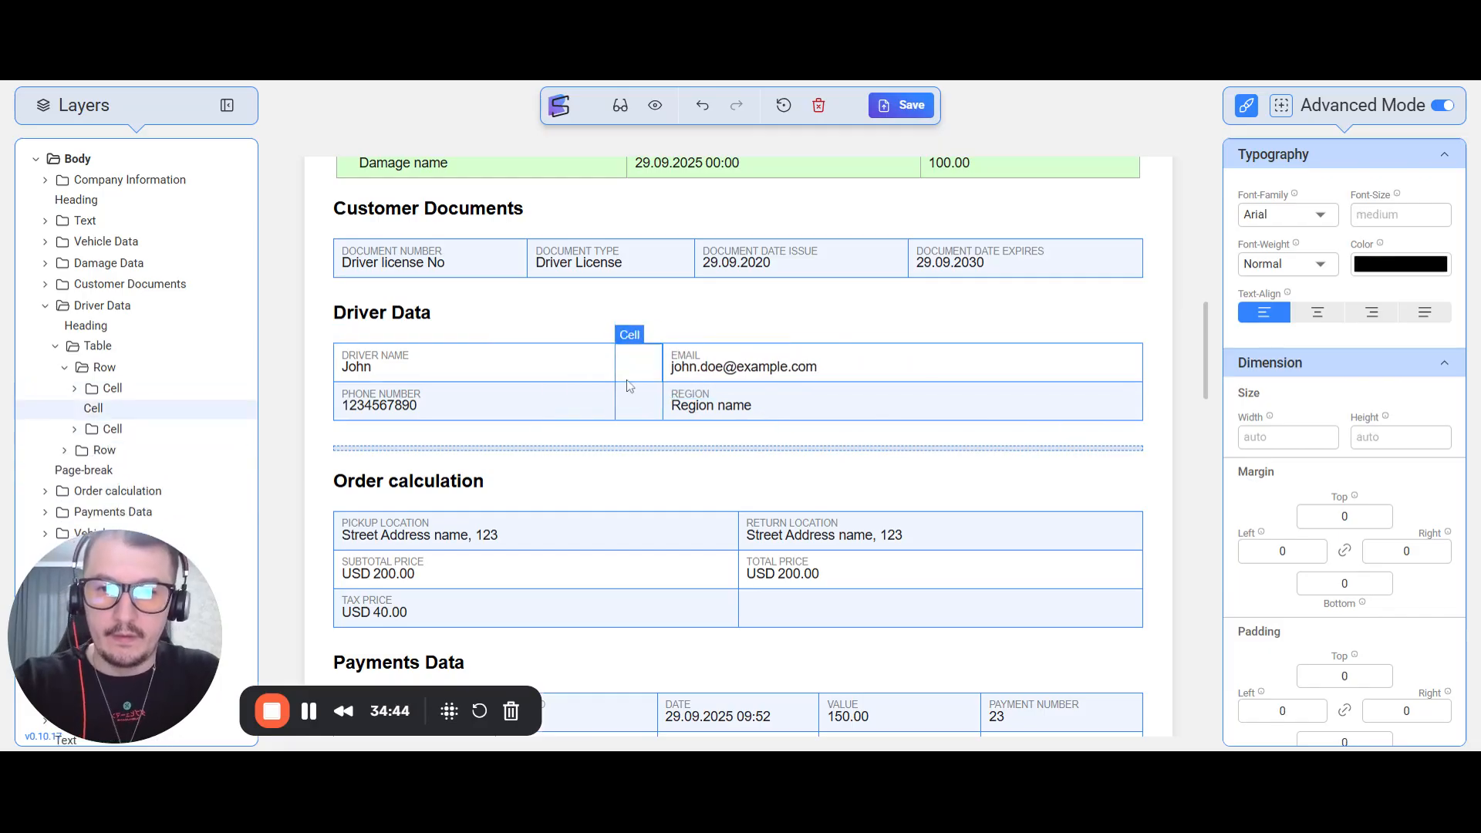
Try to merge the lower empty cell in the middle column of the Driver Data table down
click(656, 378)
click(658, 414)
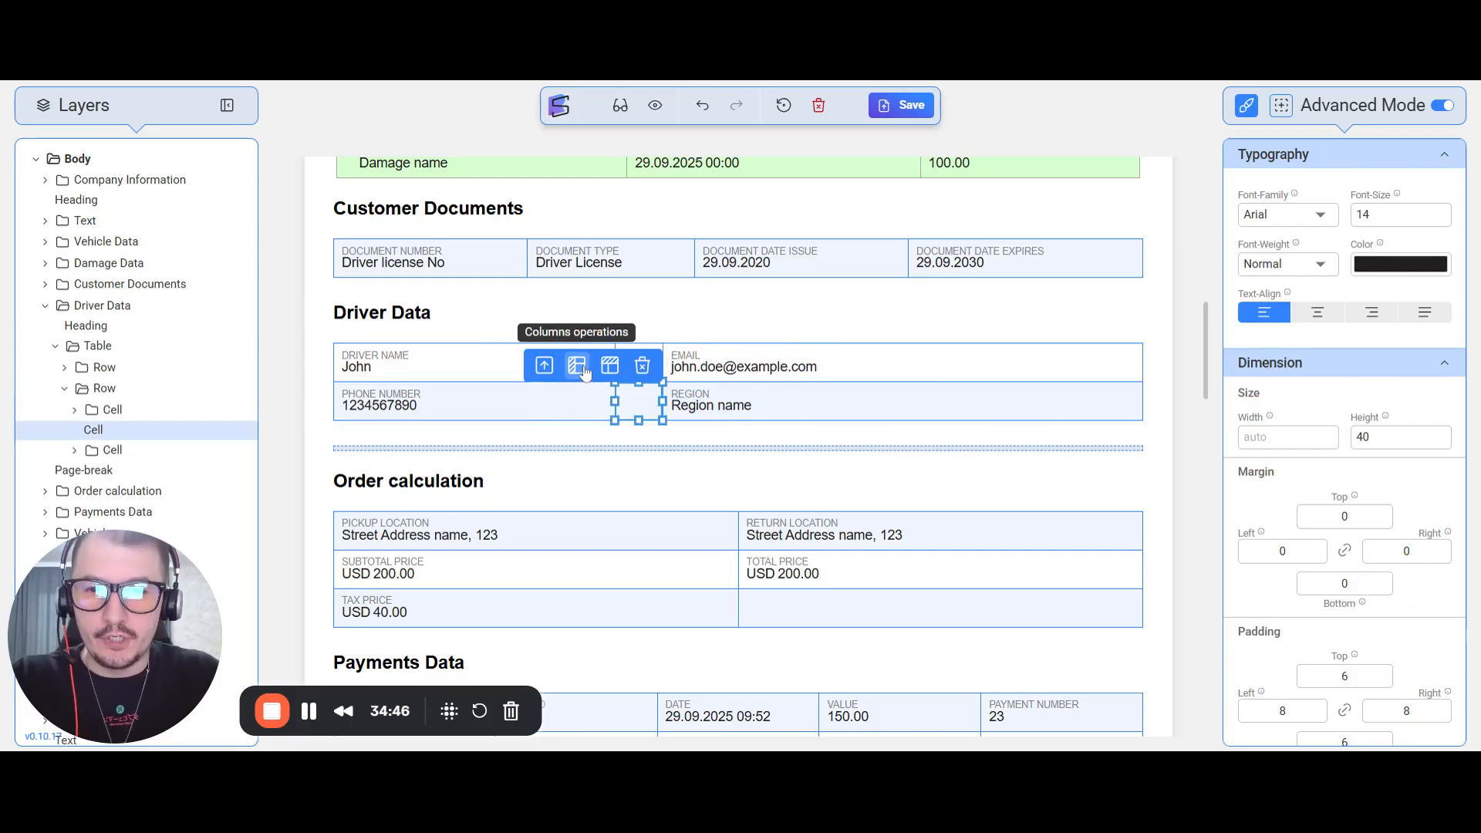
click(584, 369)
click(598, 455)
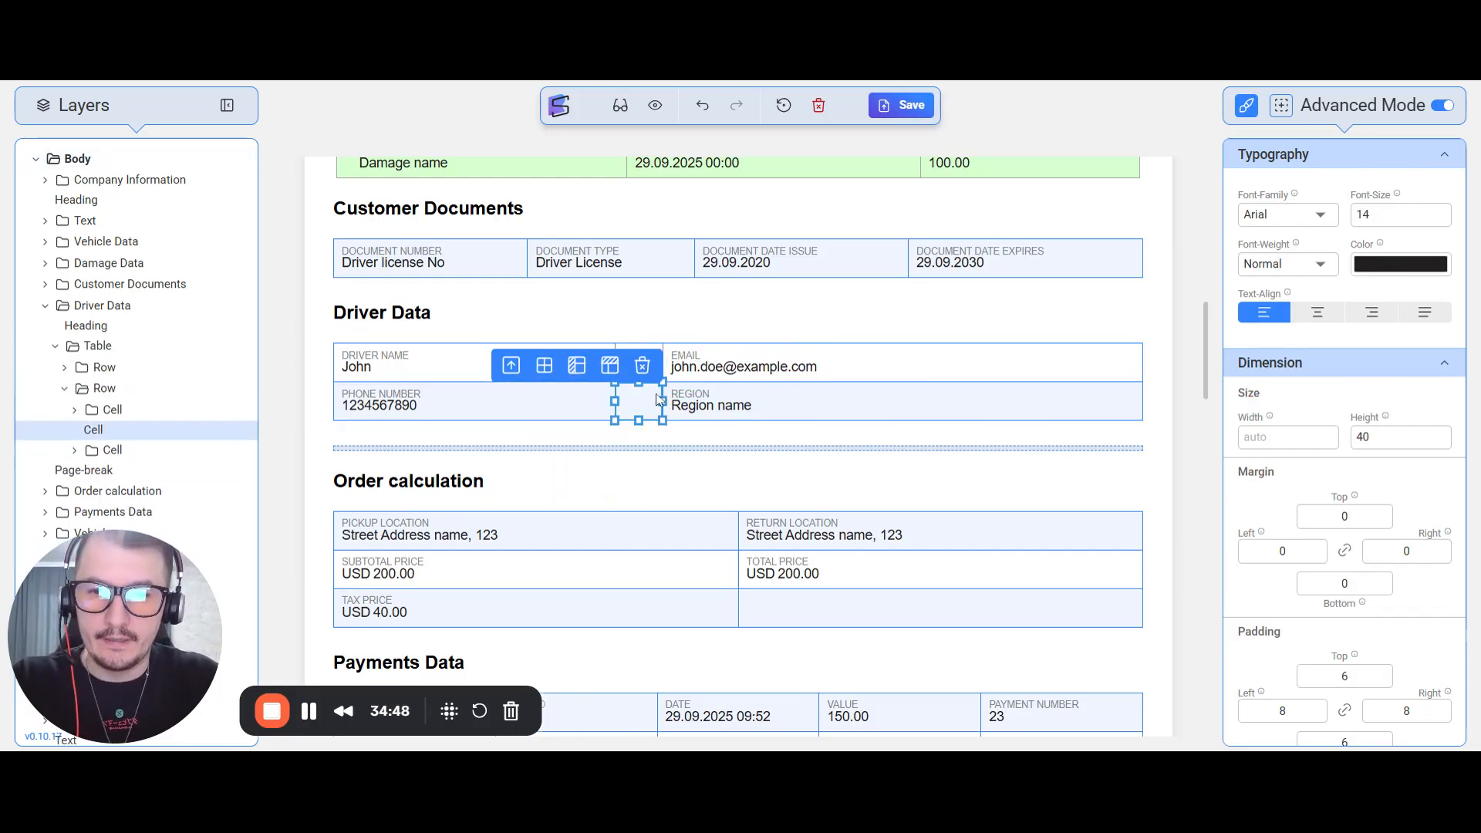
Merge the upper empty cell in the Driver Data table's middle column down with the cell below it
click(764, 368)
click(651, 386)
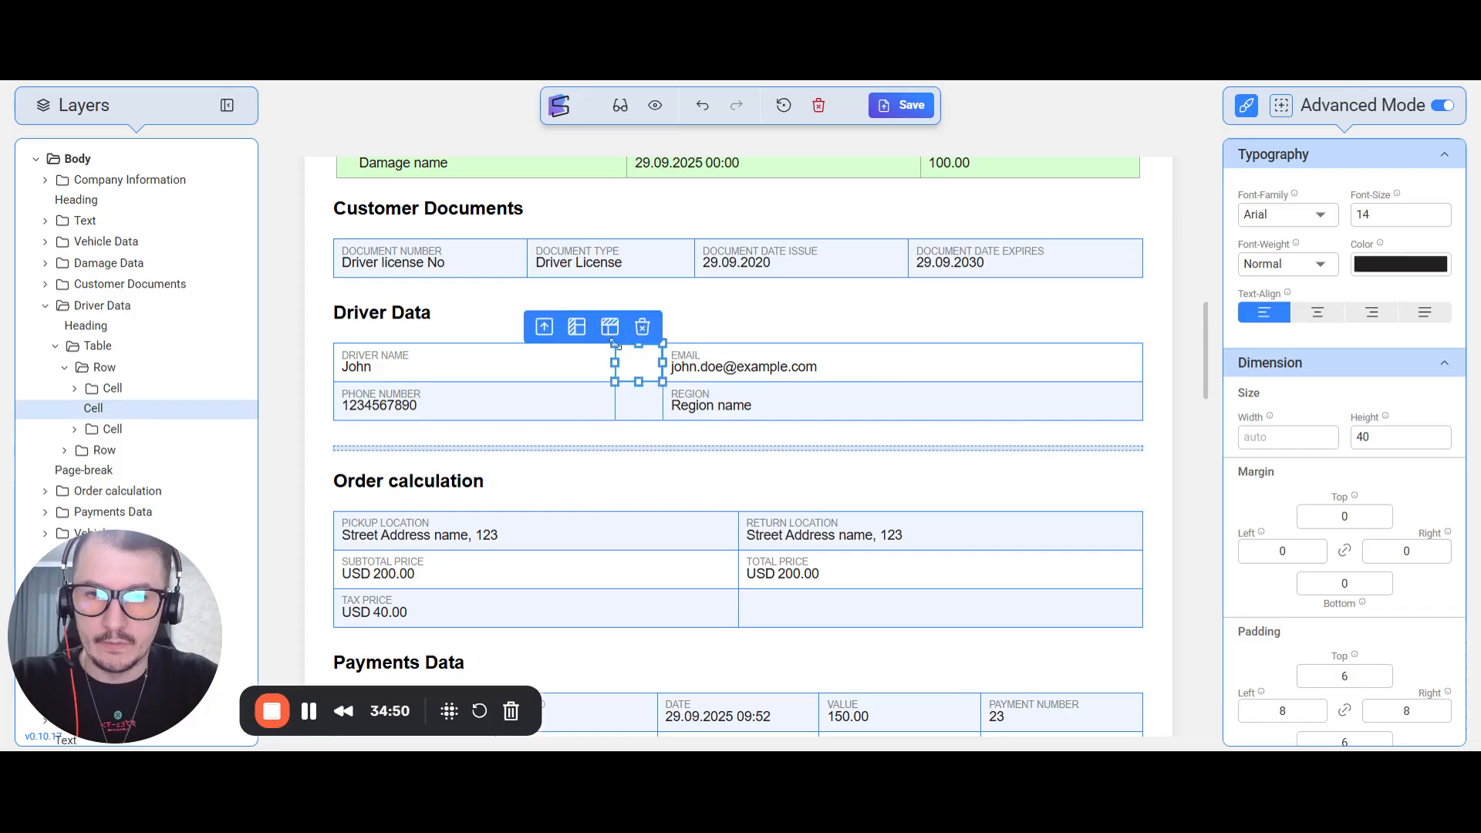
click(579, 329)
click(583, 421)
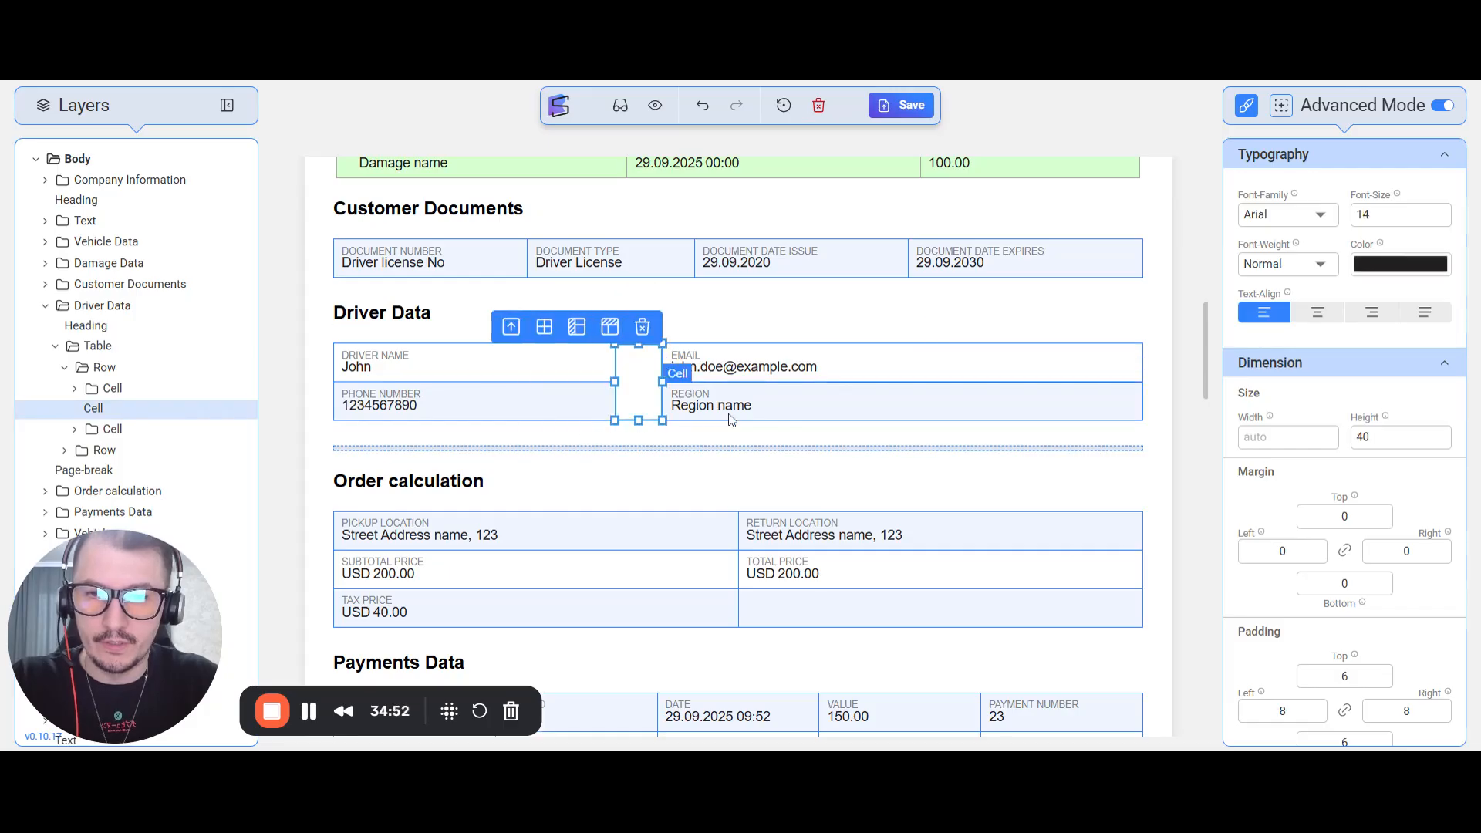
click(1154, 439)
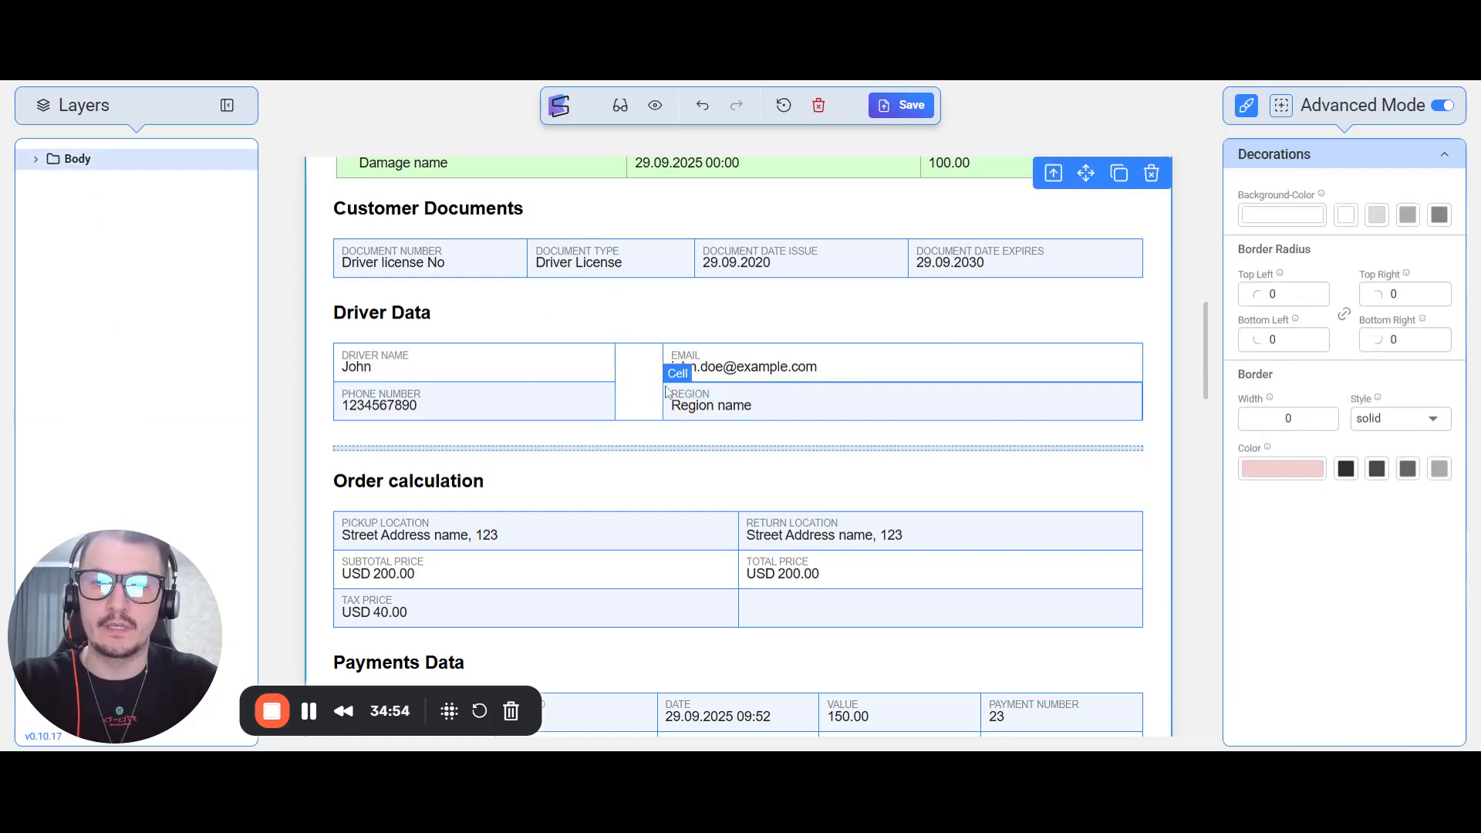
Widen the merged empty cell of the Driver Data table to 274
click(604, 378)
click(645, 394)
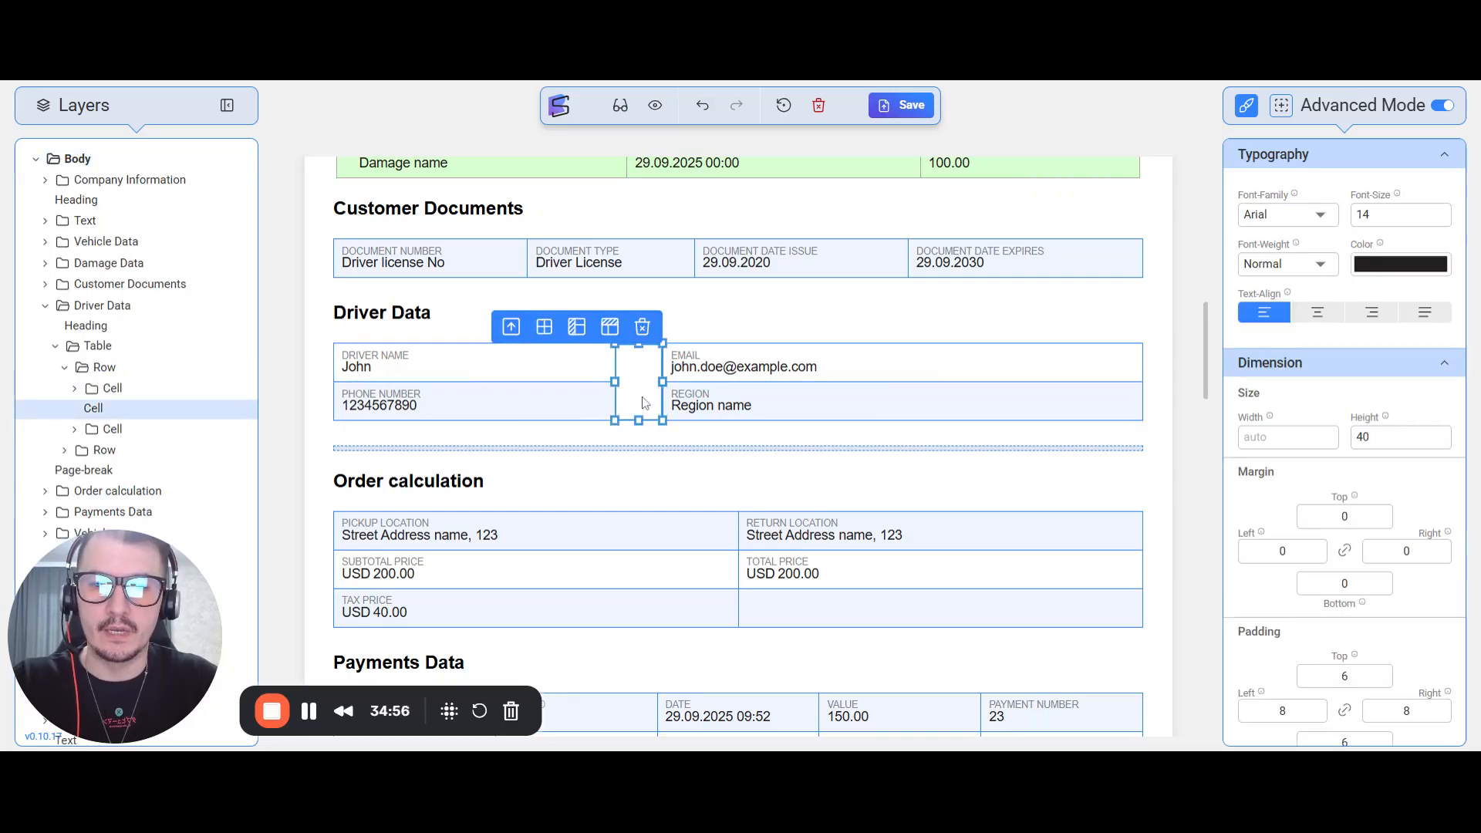
drag(665, 382, 803, 383)
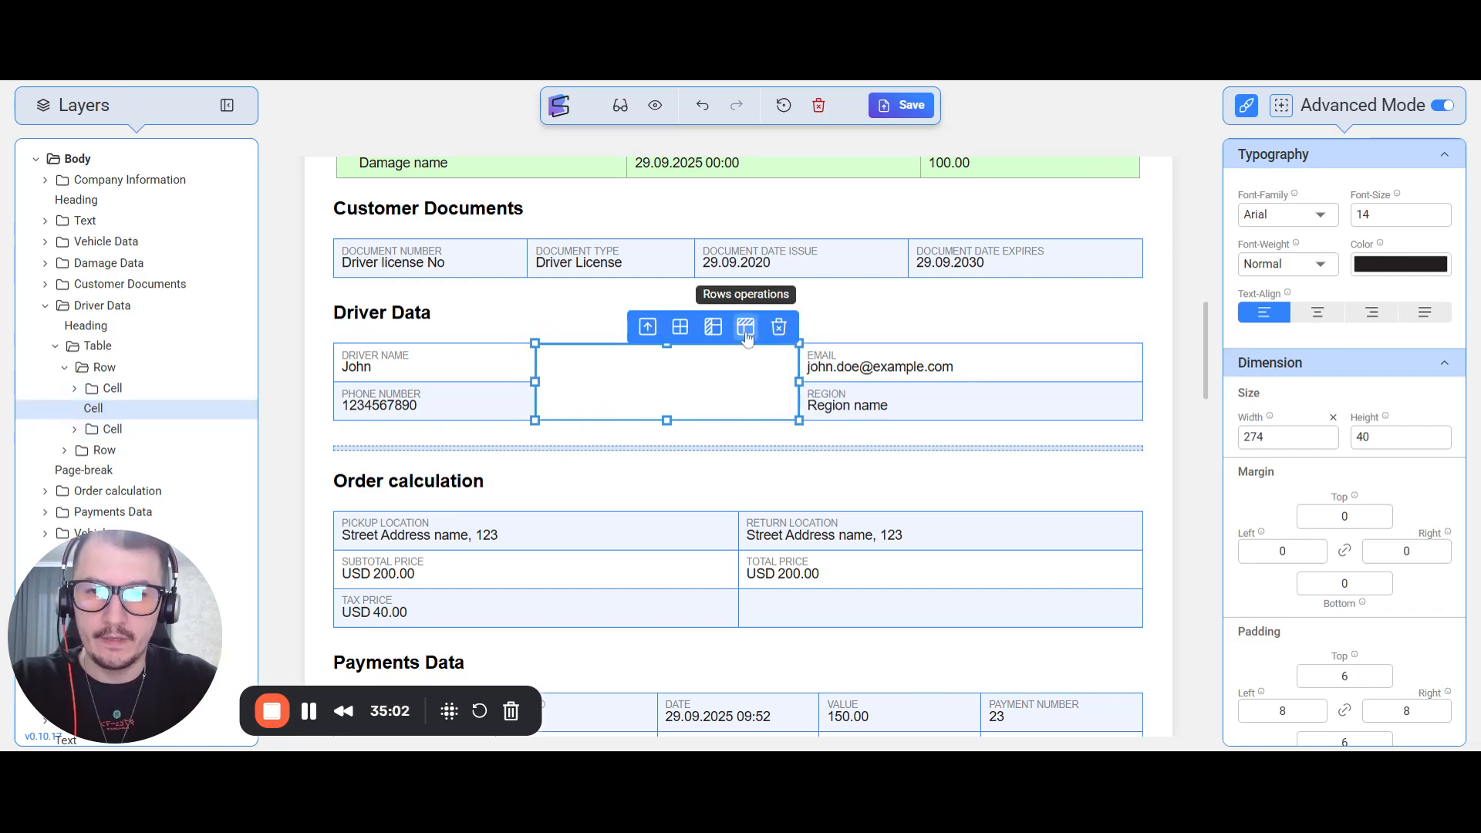
Examine the row operations of the Driver Name cell and select the merged empty cell again
click(529, 366)
click(483, 334)
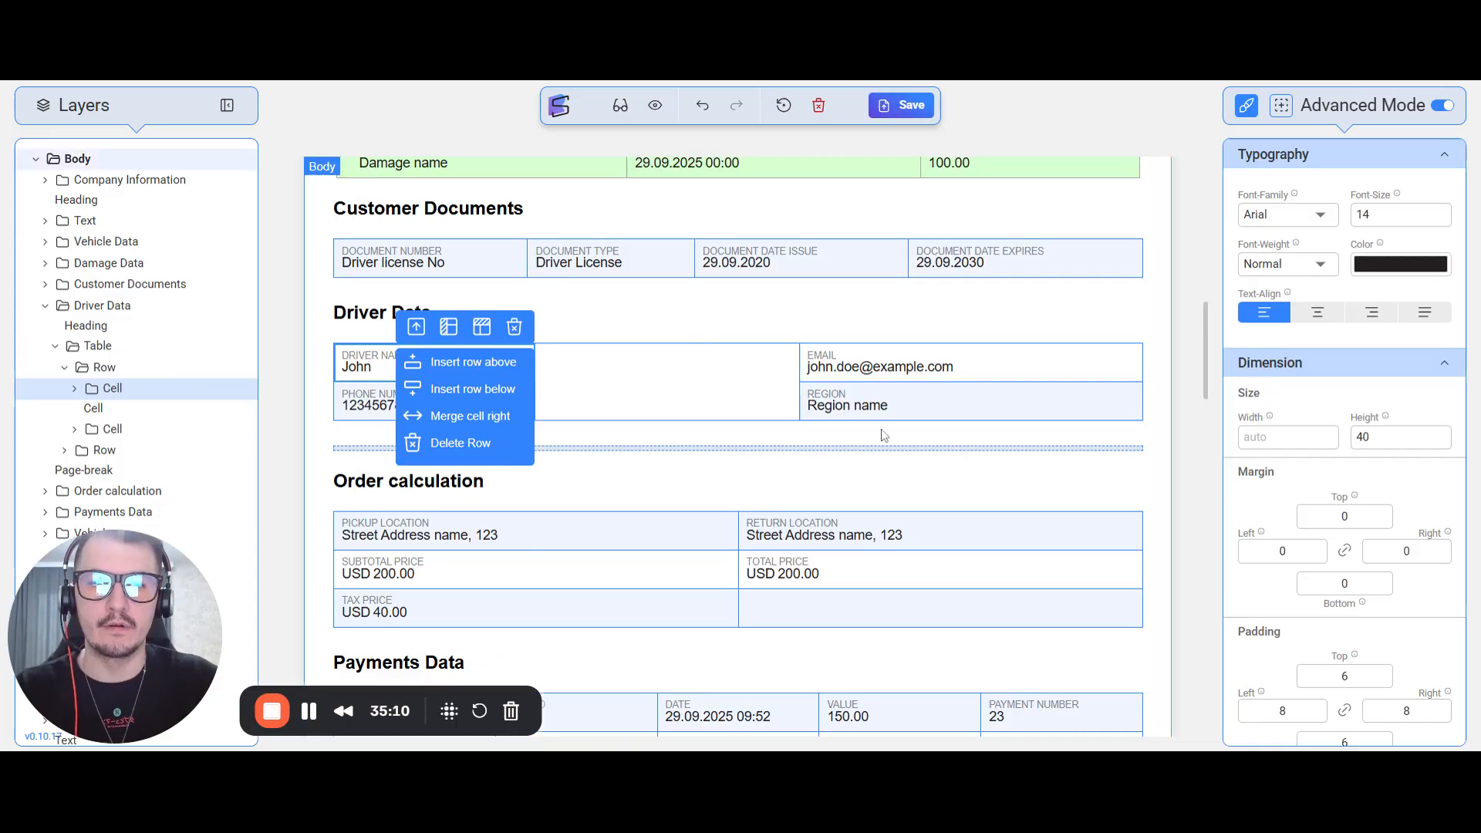
click(999, 436)
click(615, 404)
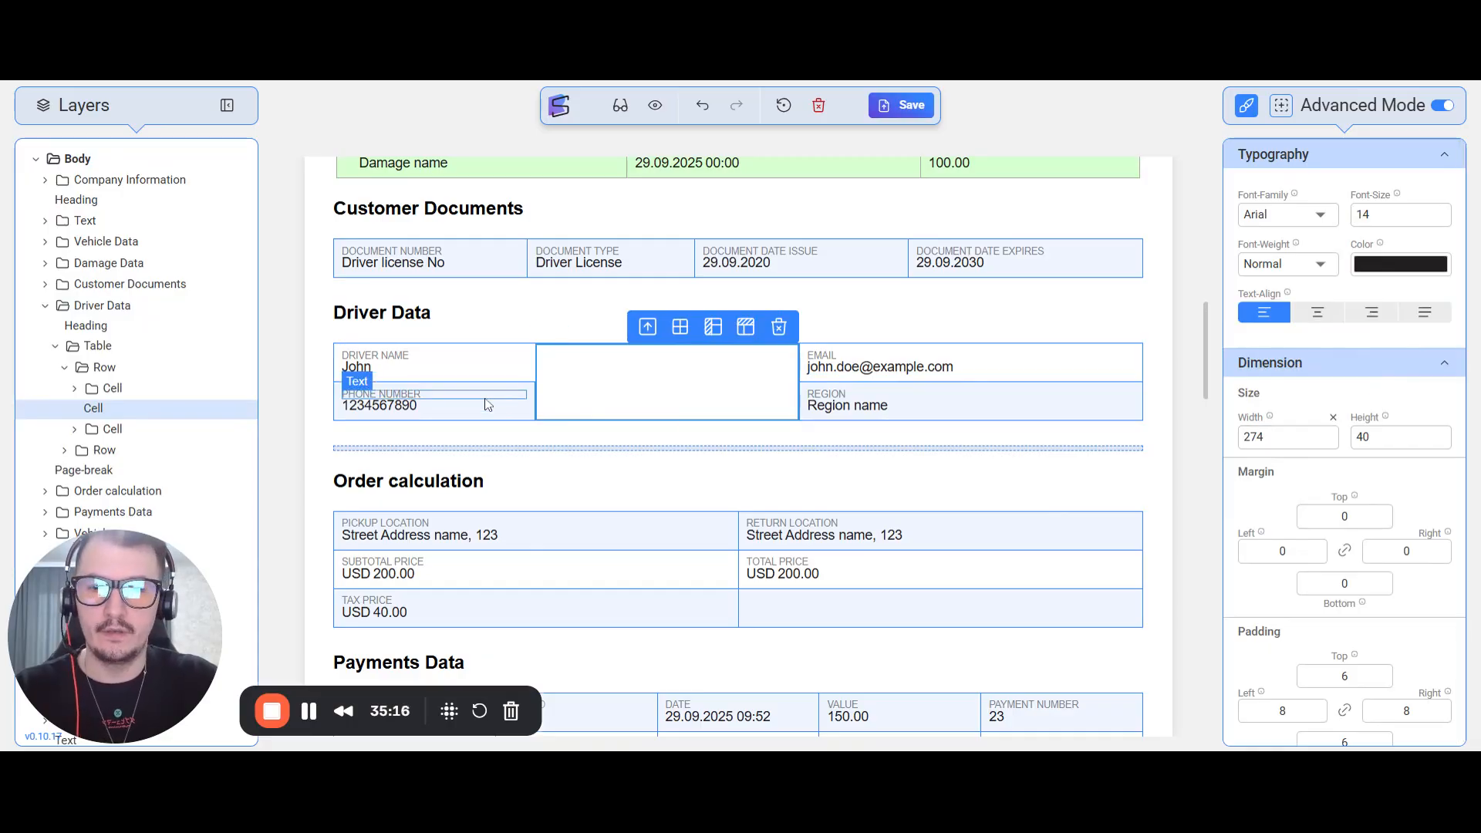
Narrow the Email cell of the Driver Data table to a width of 330
click(525, 382)
click(522, 417)
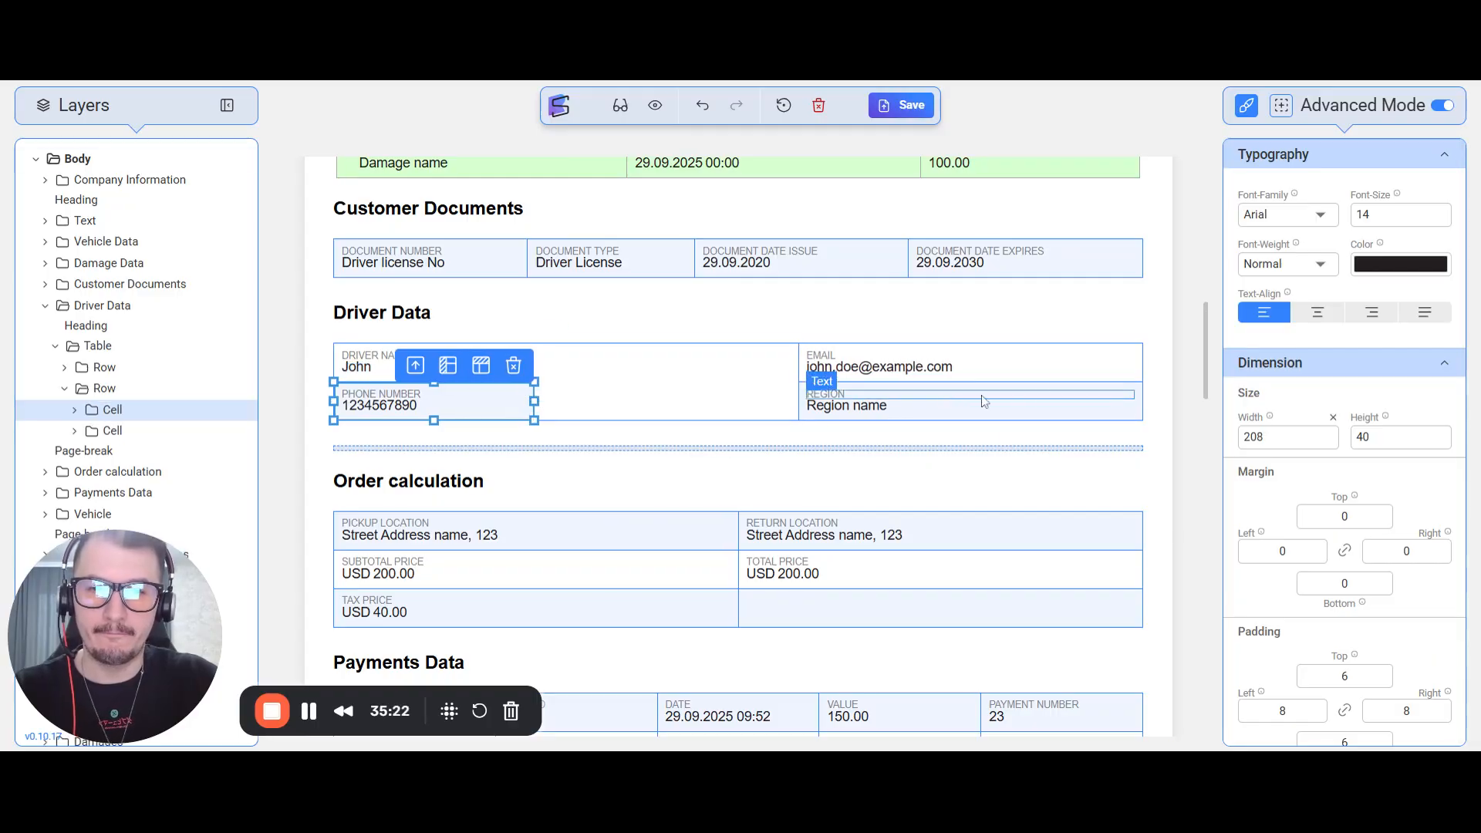
click(965, 368)
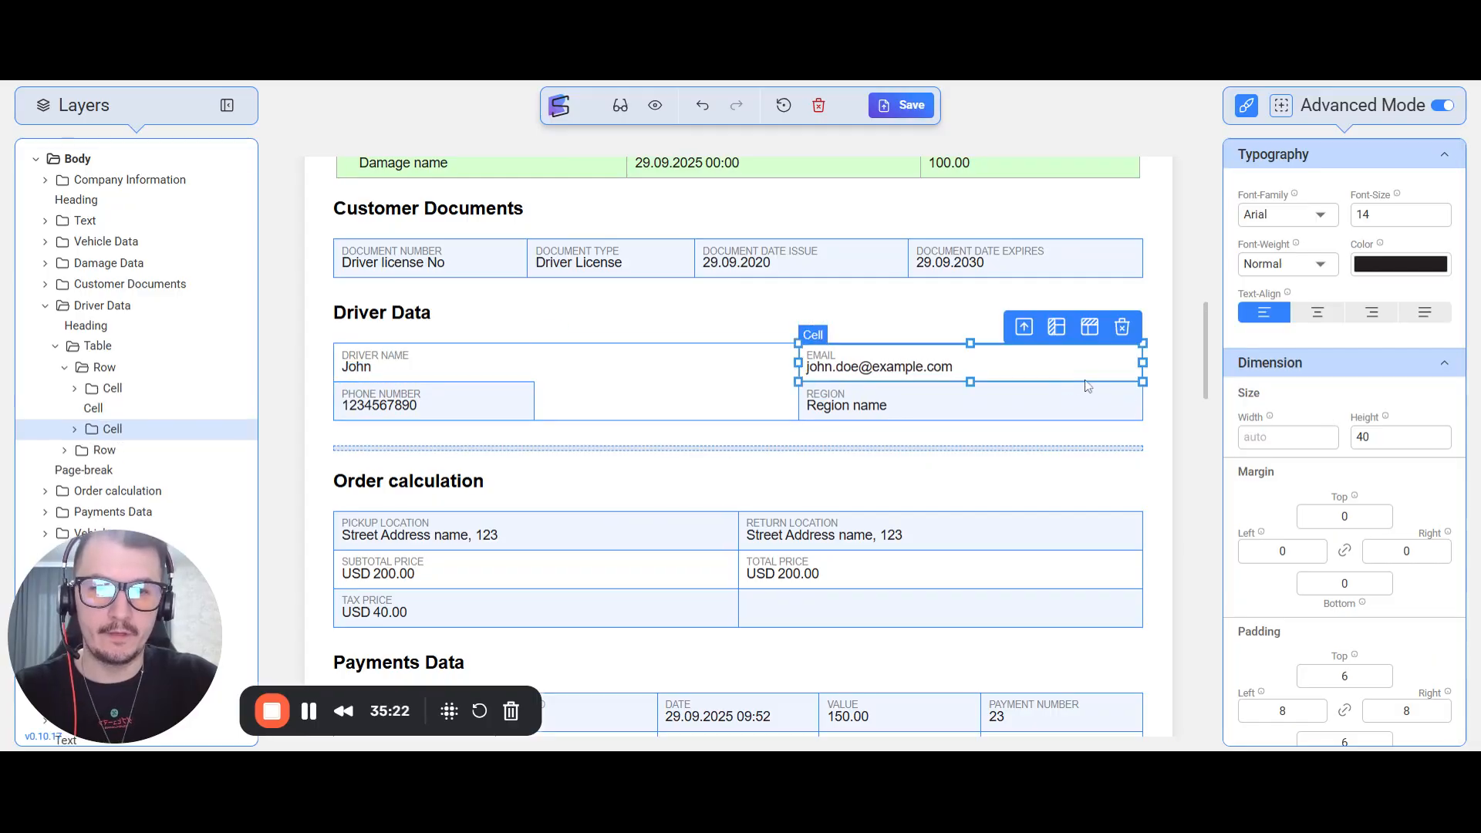
click(991, 377)
mouse_move(797, 362)
mouse_down()
mouse_move(836, 363)
mouse_move(813, 364)
mouse_up()
Widen the Driver Name cell of the Driver Data table and set its width to 250
click(534, 378)
drag(541, 362, 571, 362)
drag(1277, 438, 1134, 398)
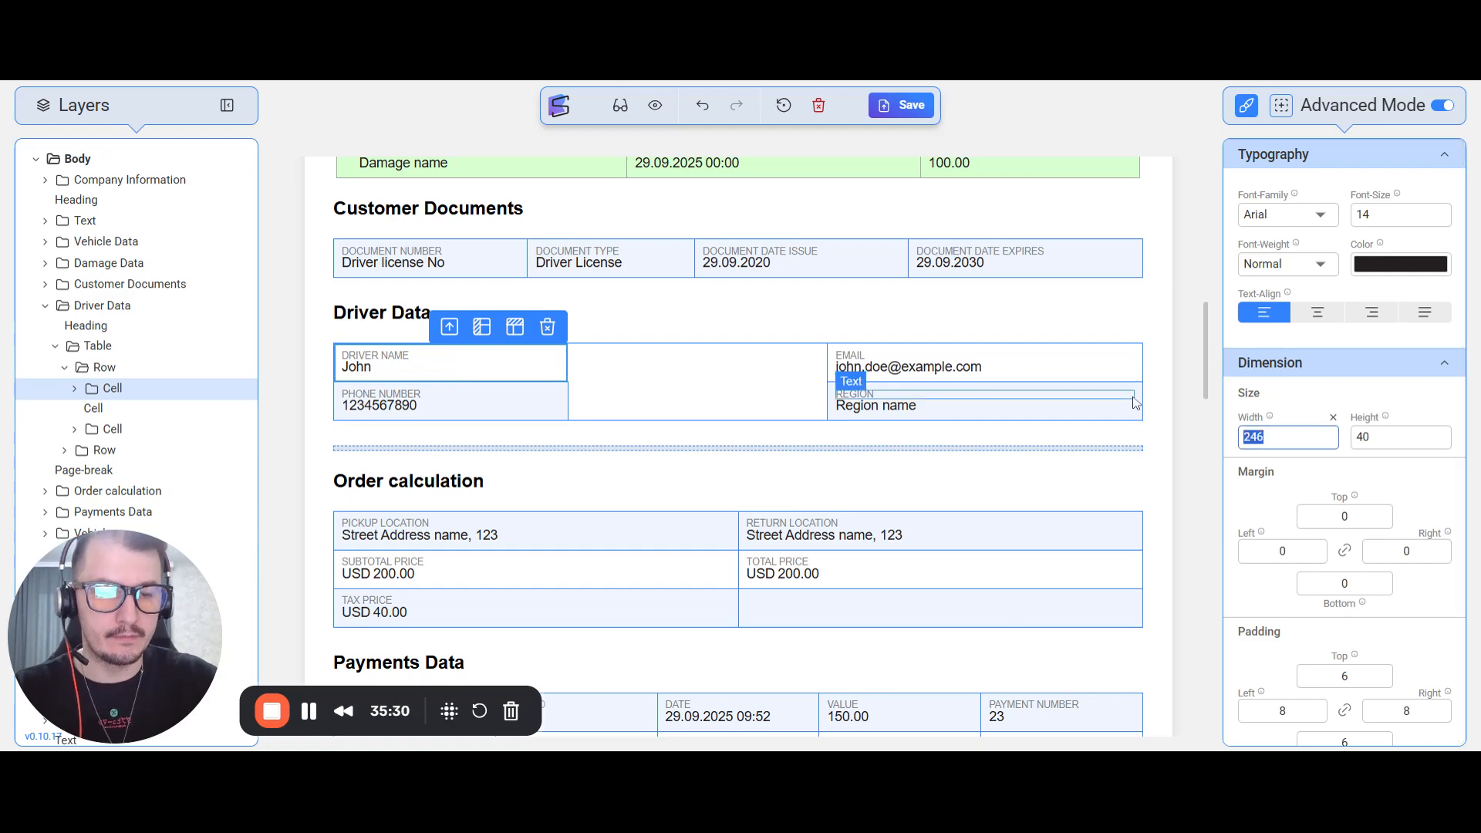
text(250)
Set the width of the merged empty cell in the Driver Data table to 250
click(784, 404)
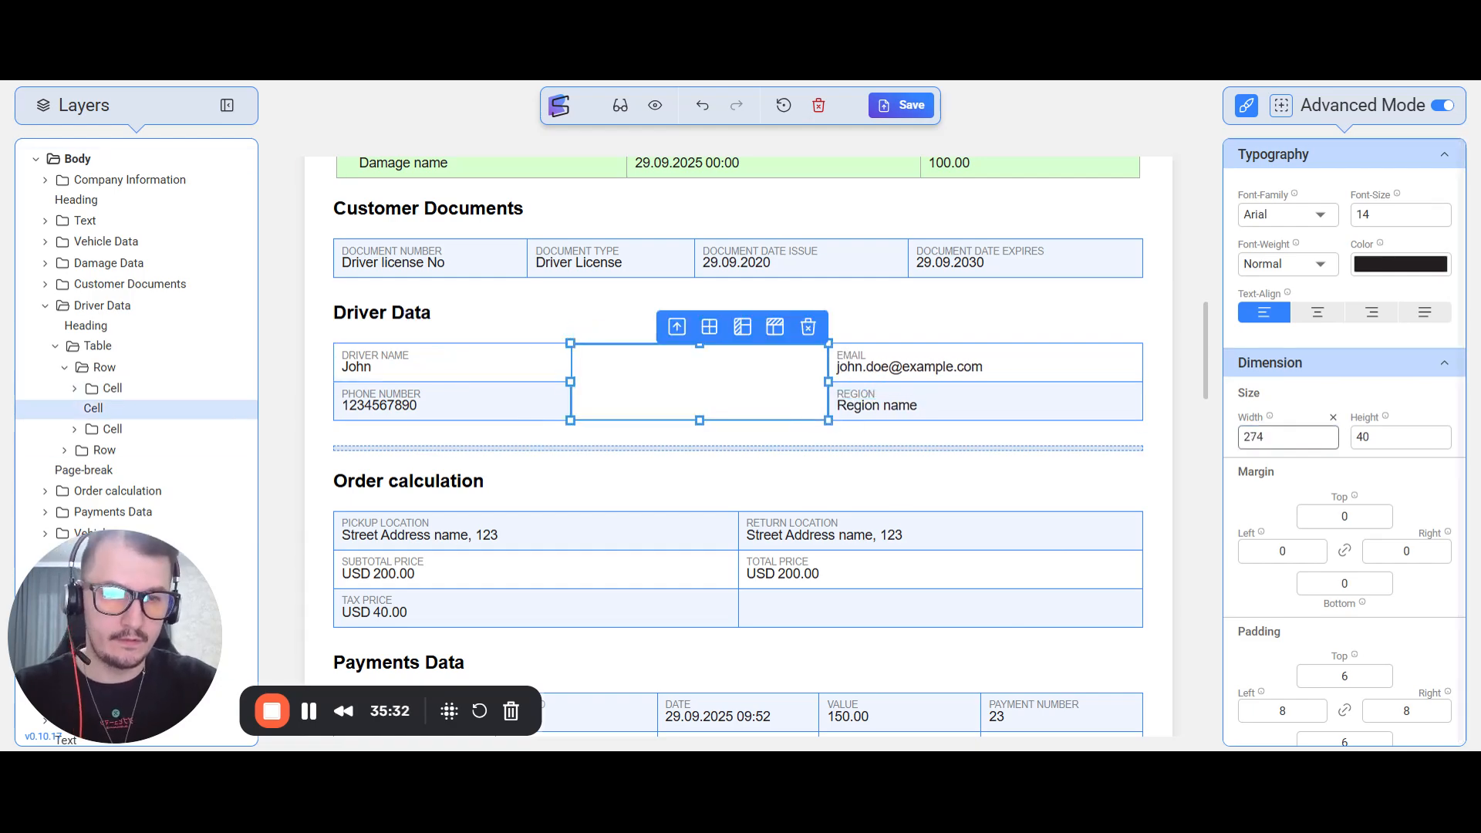
double_click(1253, 438)
text(250)
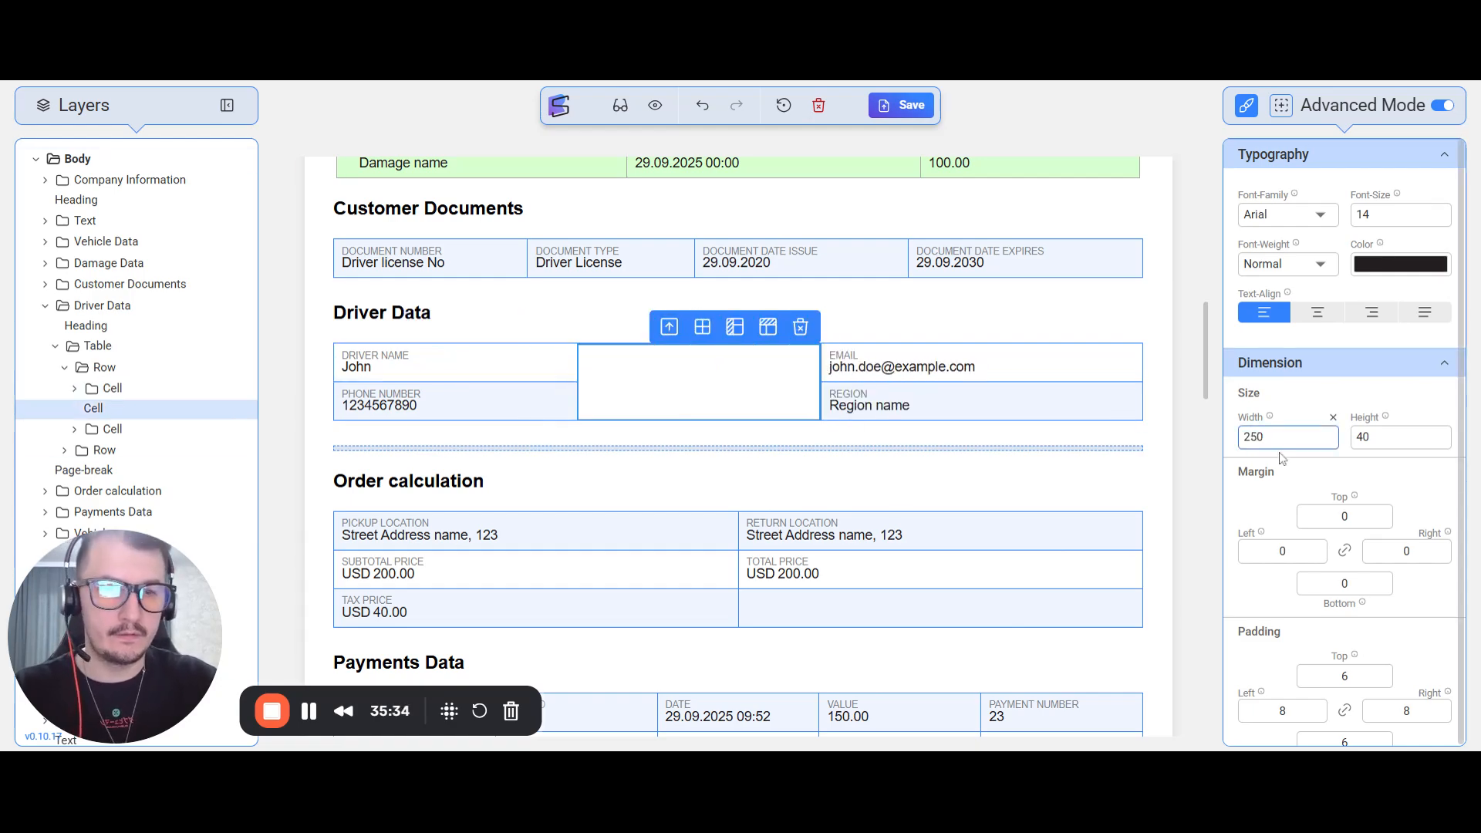
Set the width of the Region cell in the Driver Data table to 250 and select the Email cell above it
click(1068, 412)
click(1093, 418)
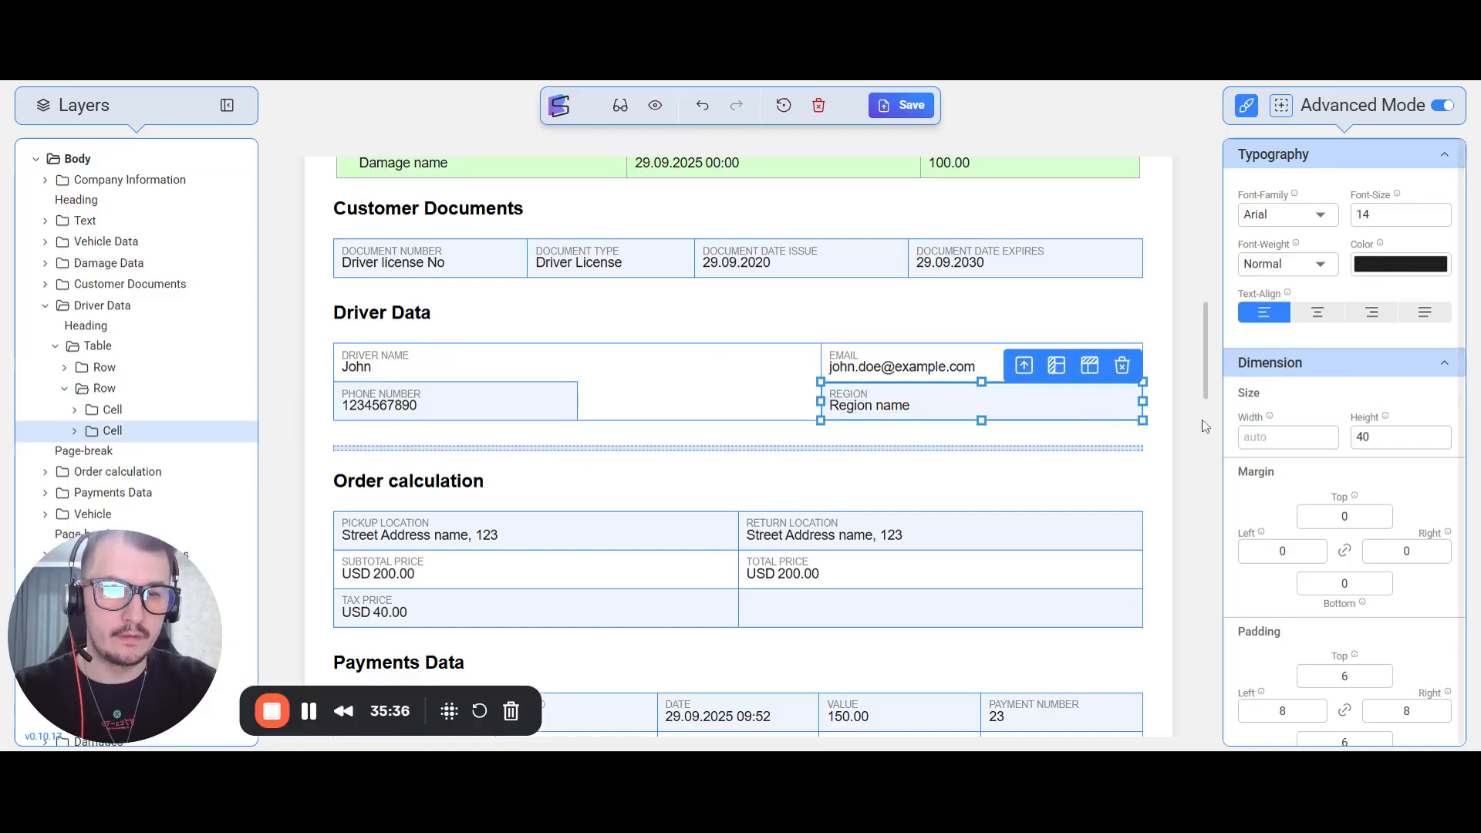
drag(1143, 402, 1128, 410)
drag(1275, 437, 1173, 438)
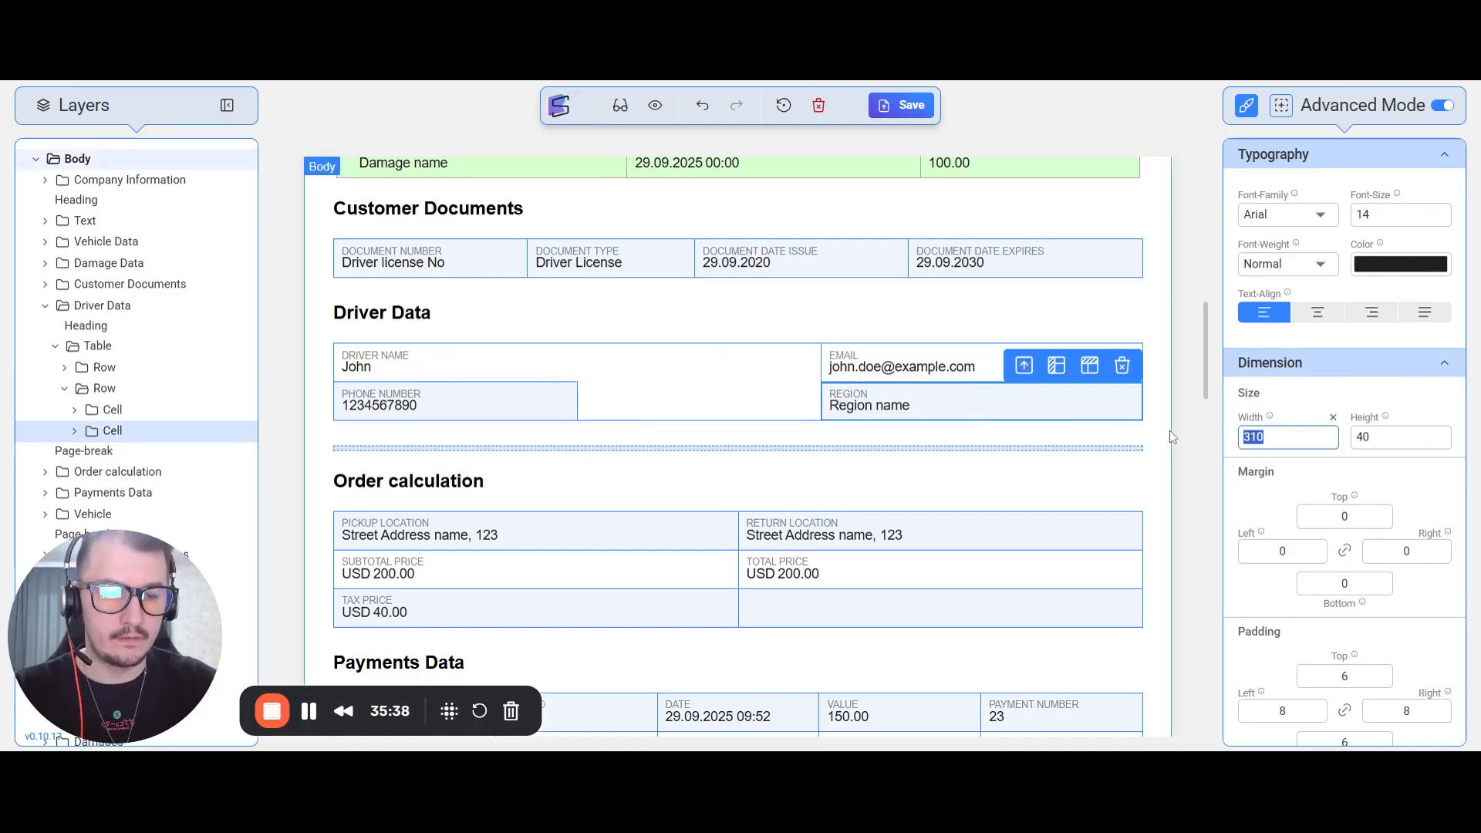
click(1129, 414)
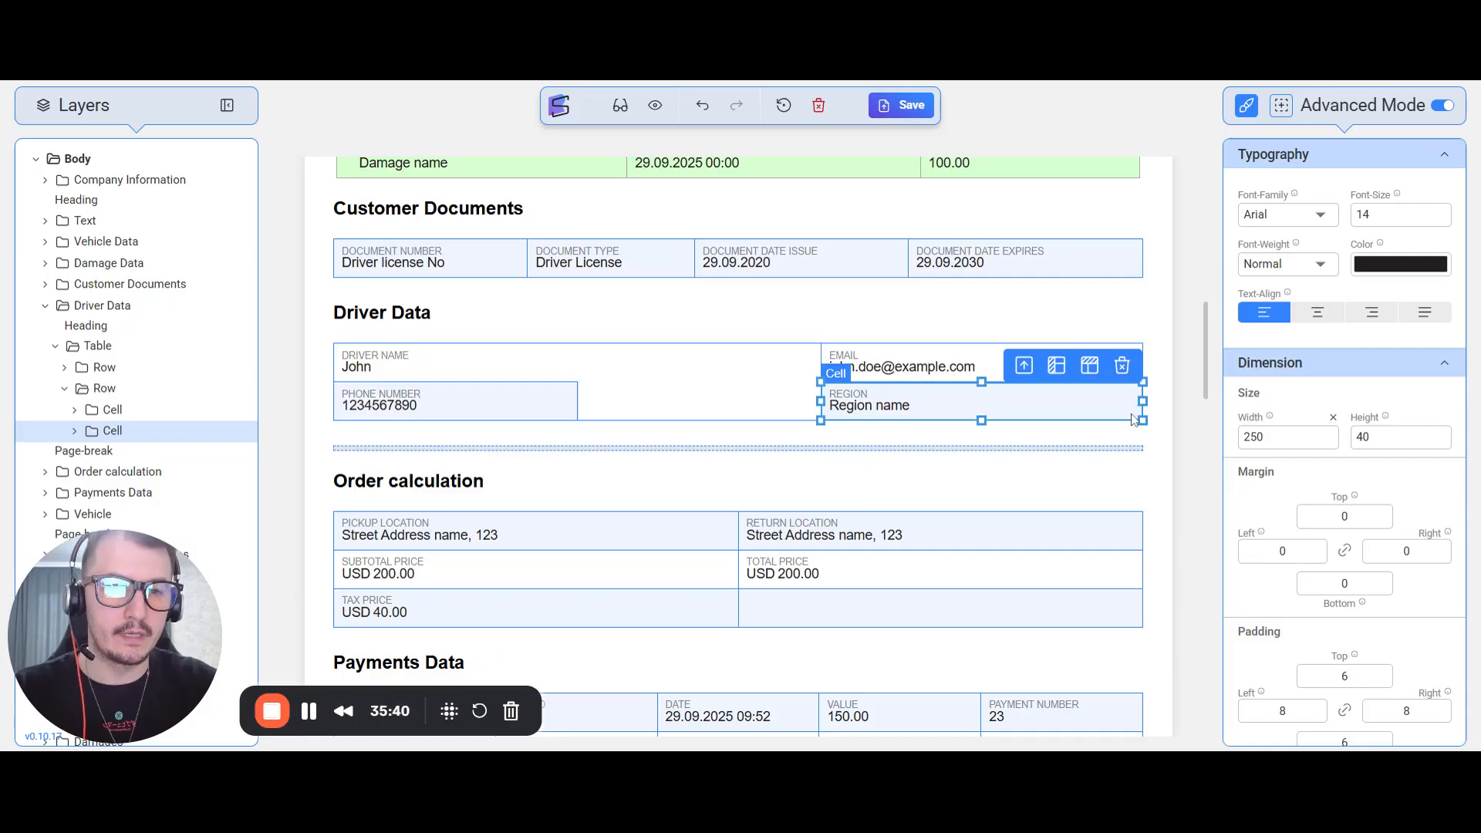
click(869, 382)
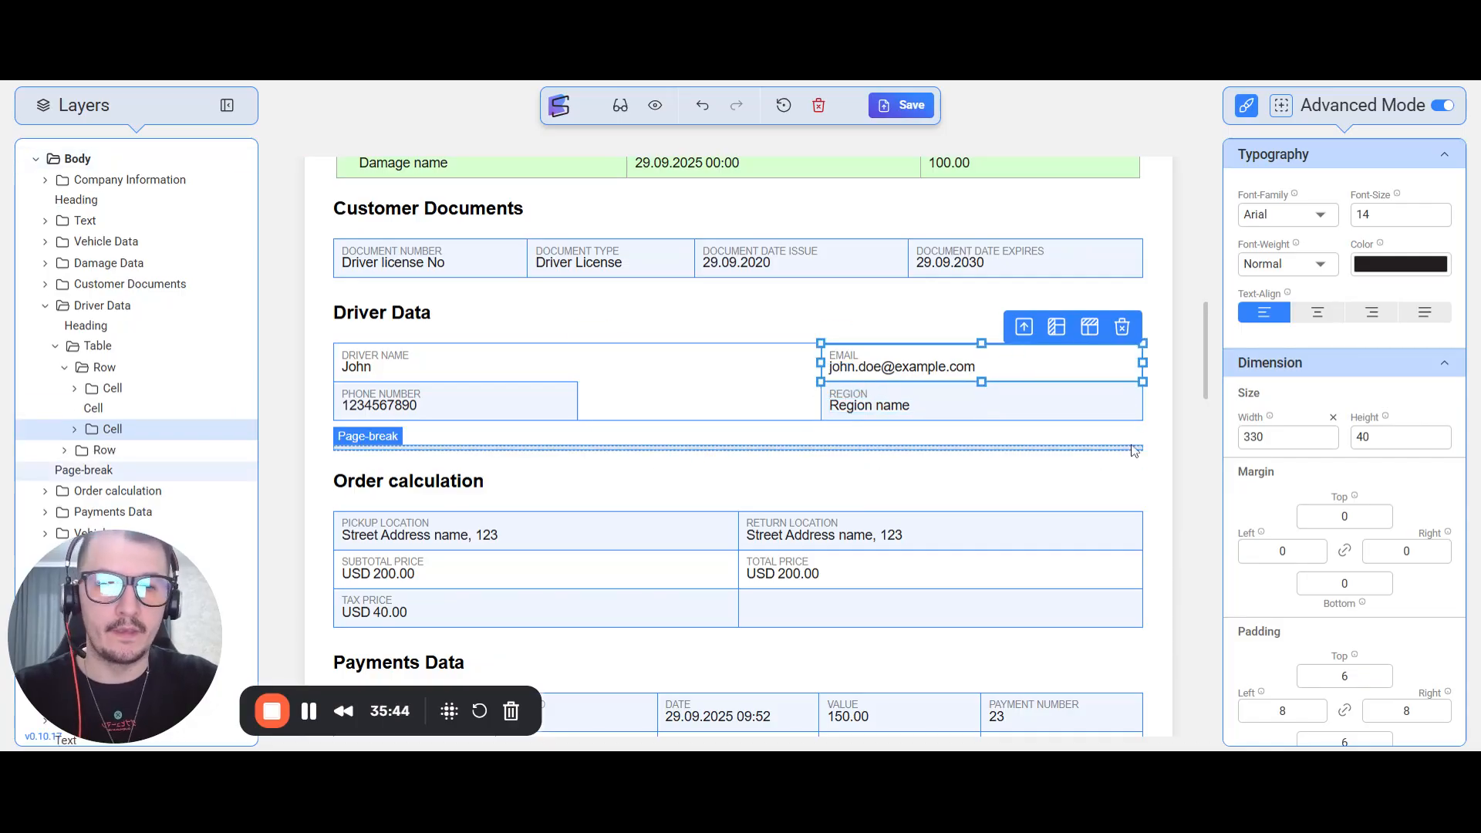
Expand the Body layer tree and look through the available ready-made and basic blocks
click(1025, 436)
scroll(822, 416, up, 5)
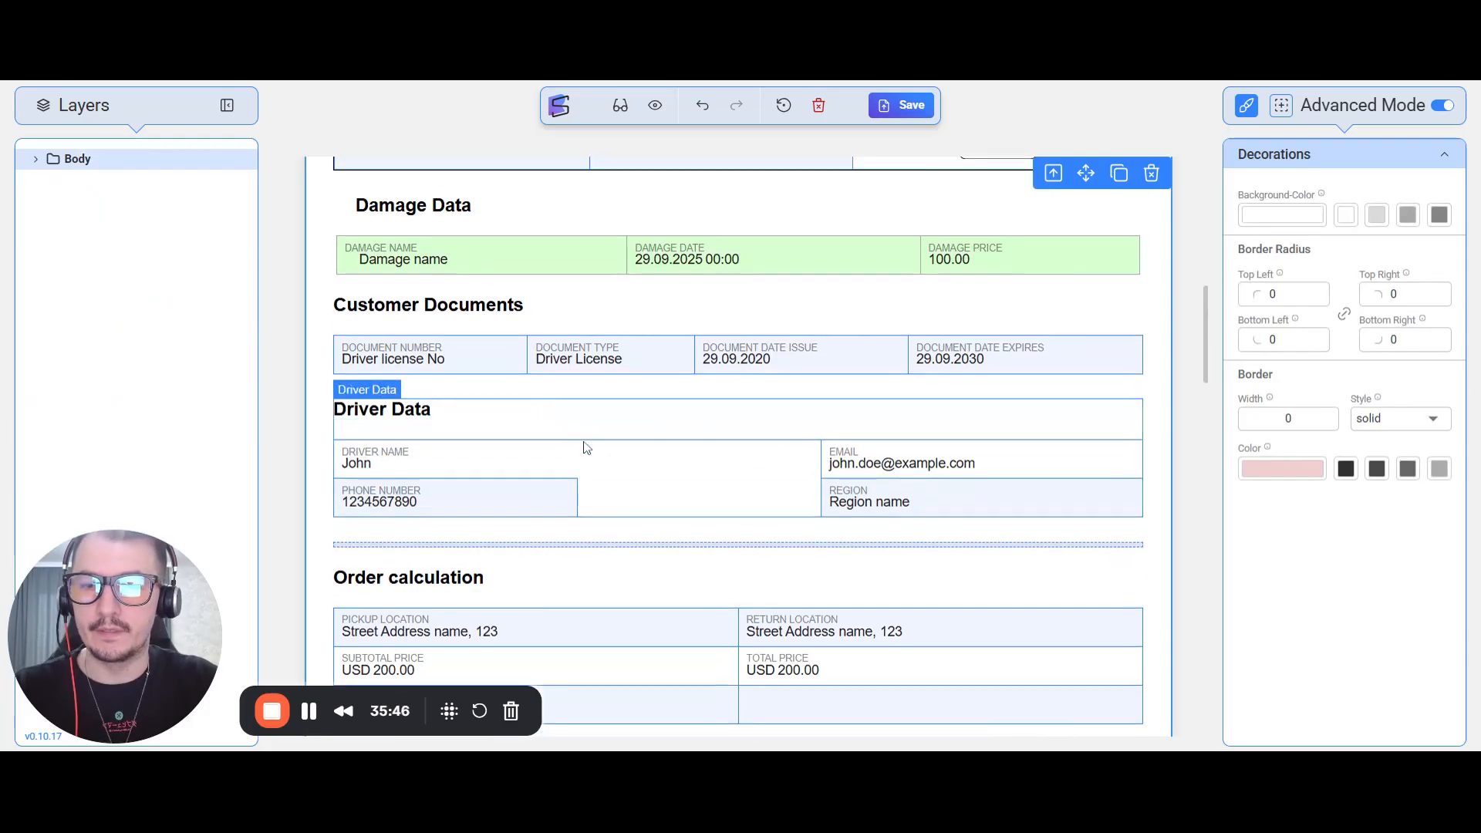
scroll(879, 442, up, 8)
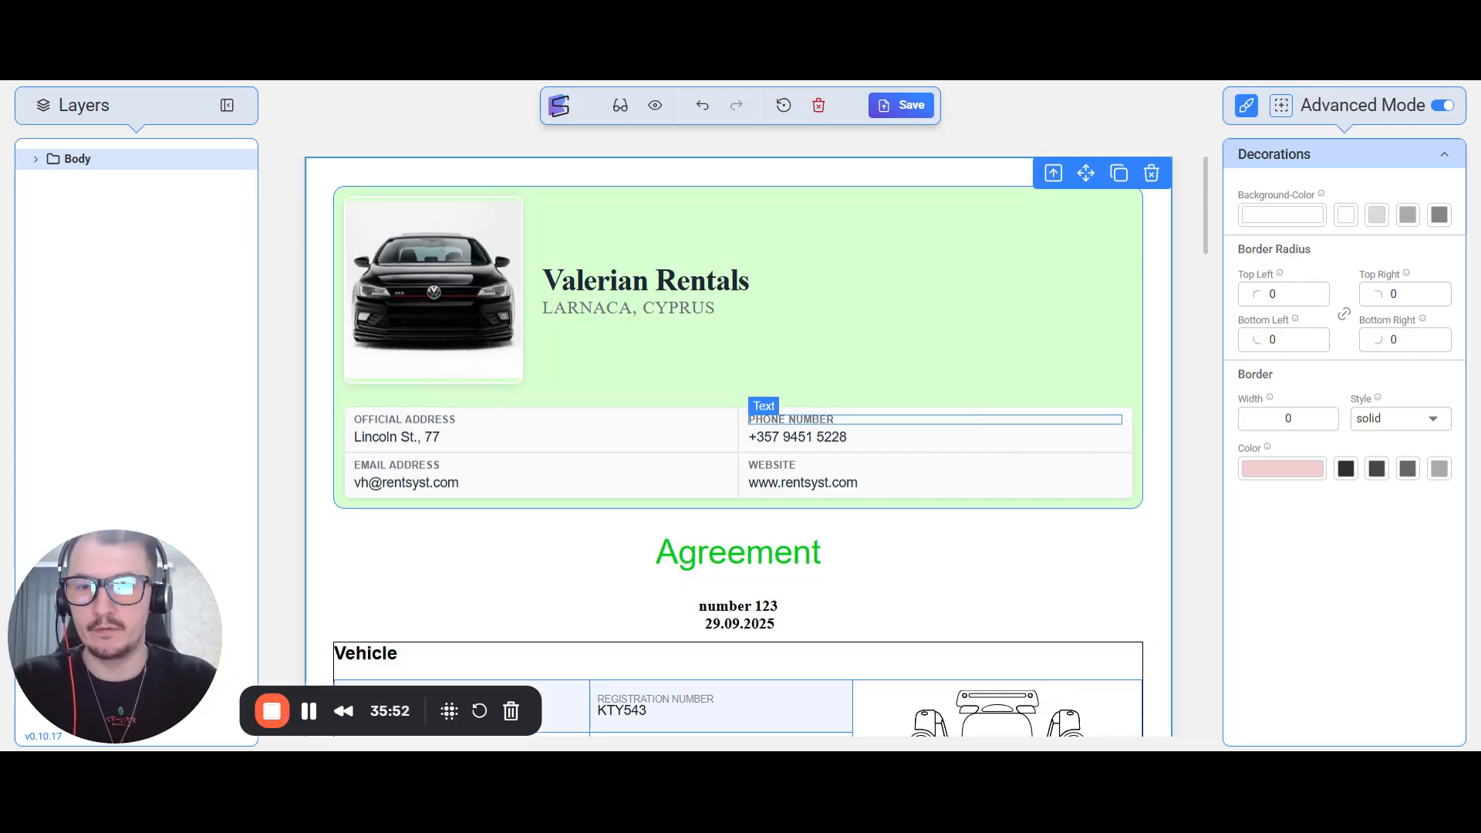
click(36, 159)
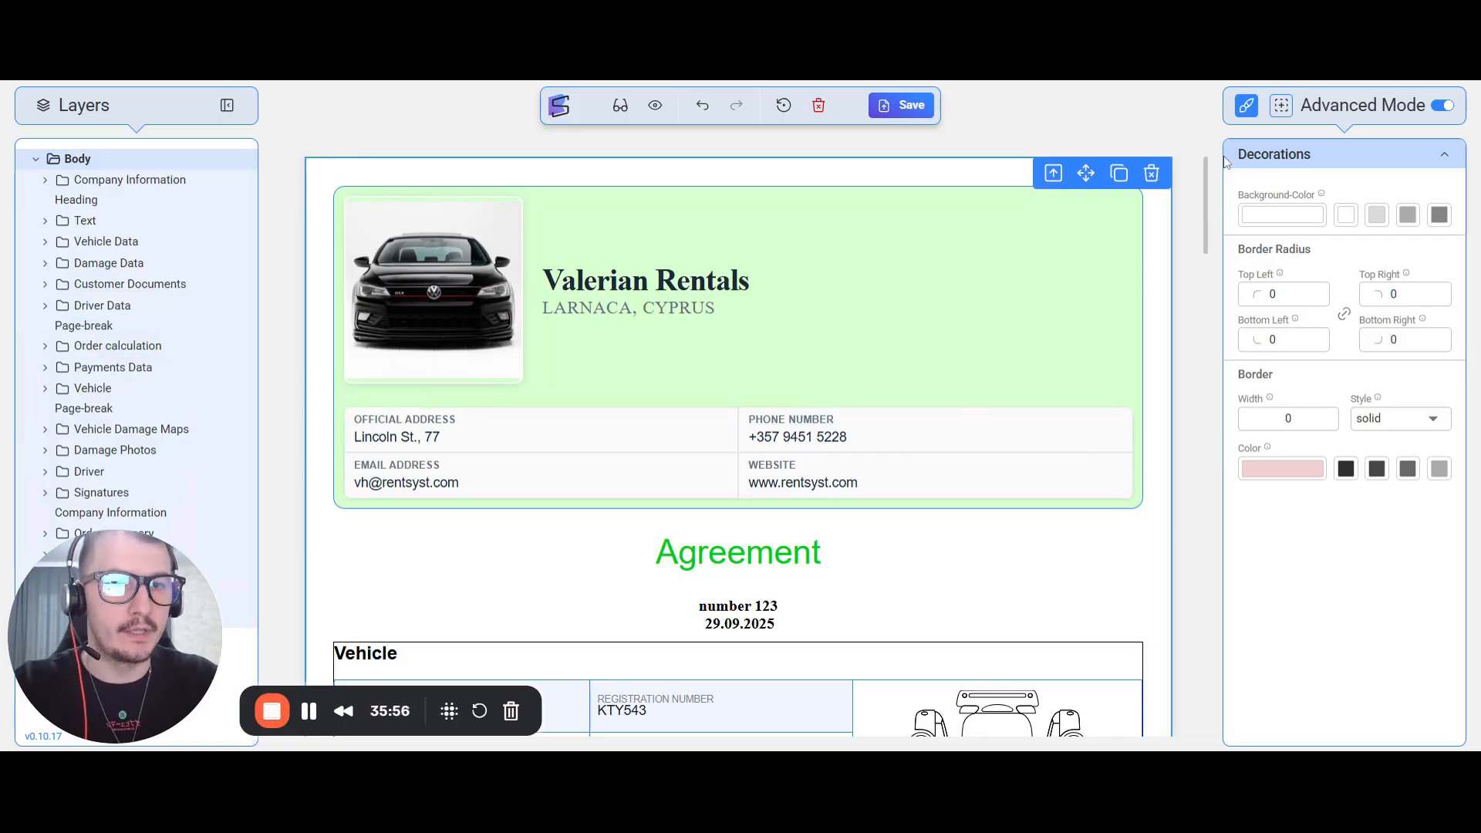
click(1282, 107)
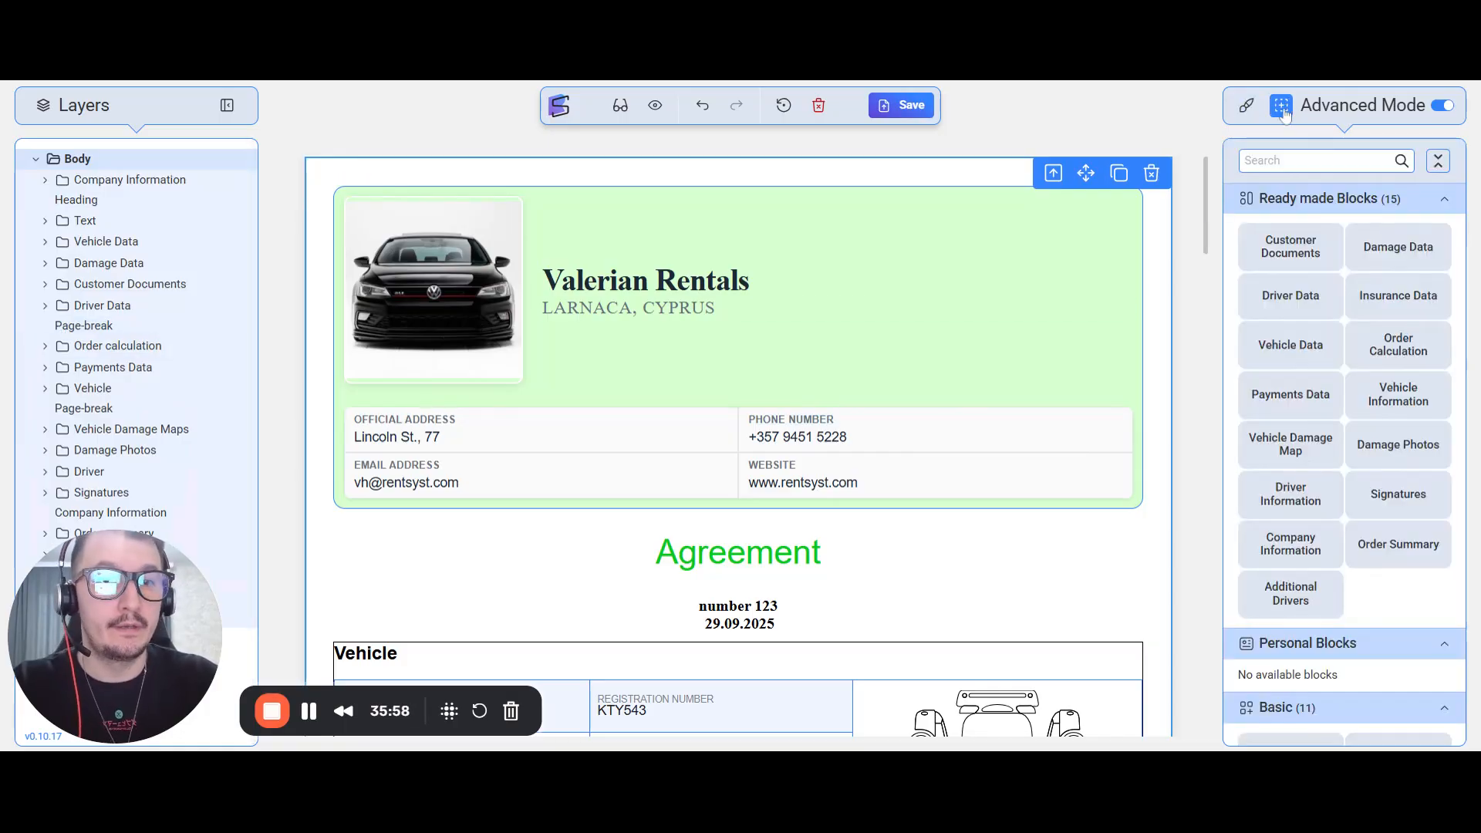
scroll(1356, 303, down, 6)
scroll(1357, 304, down, 4)
scroll(1358, 371, up, 15)
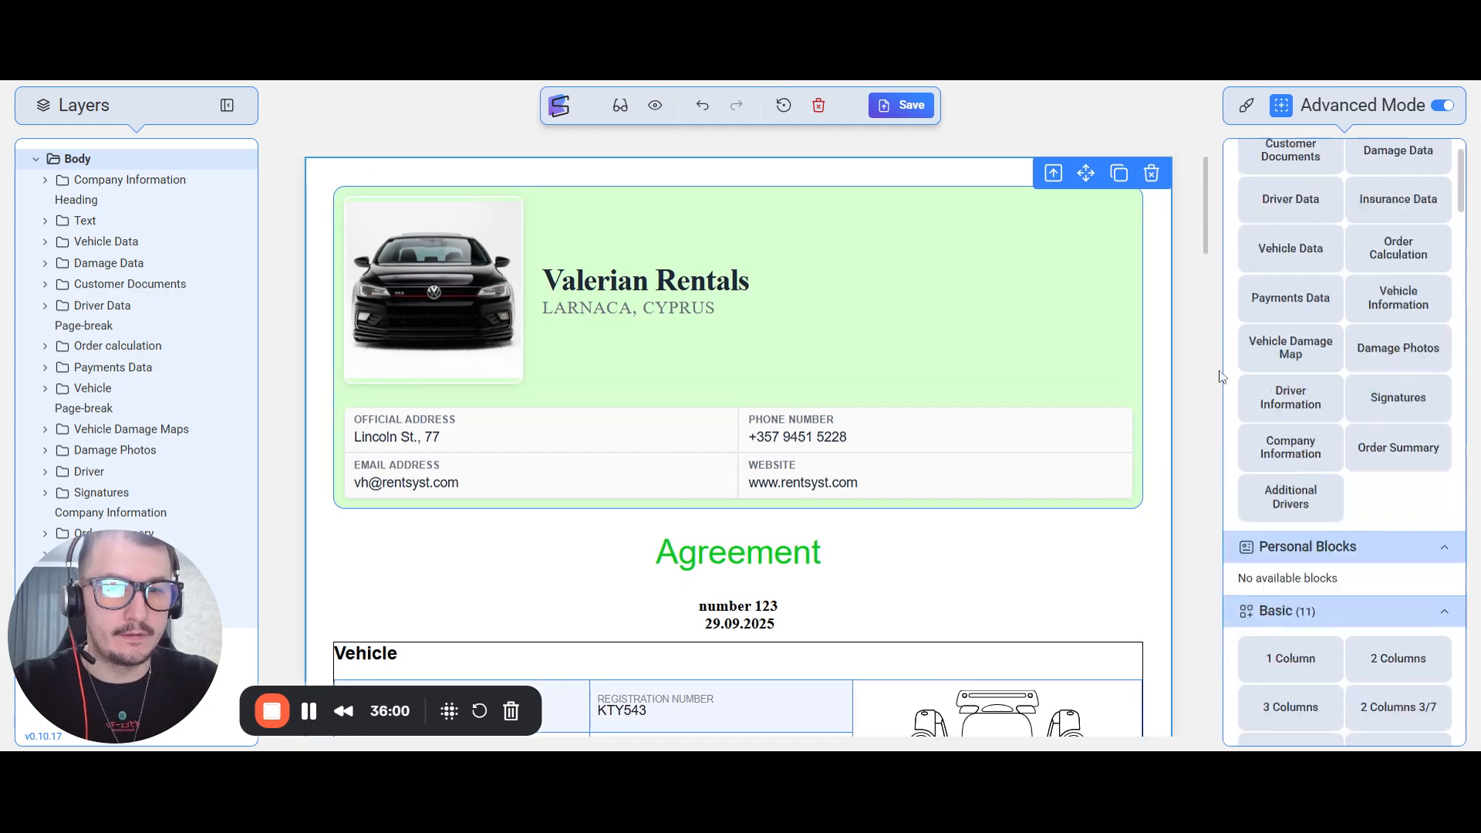
drag(145, 535, 134, 584)
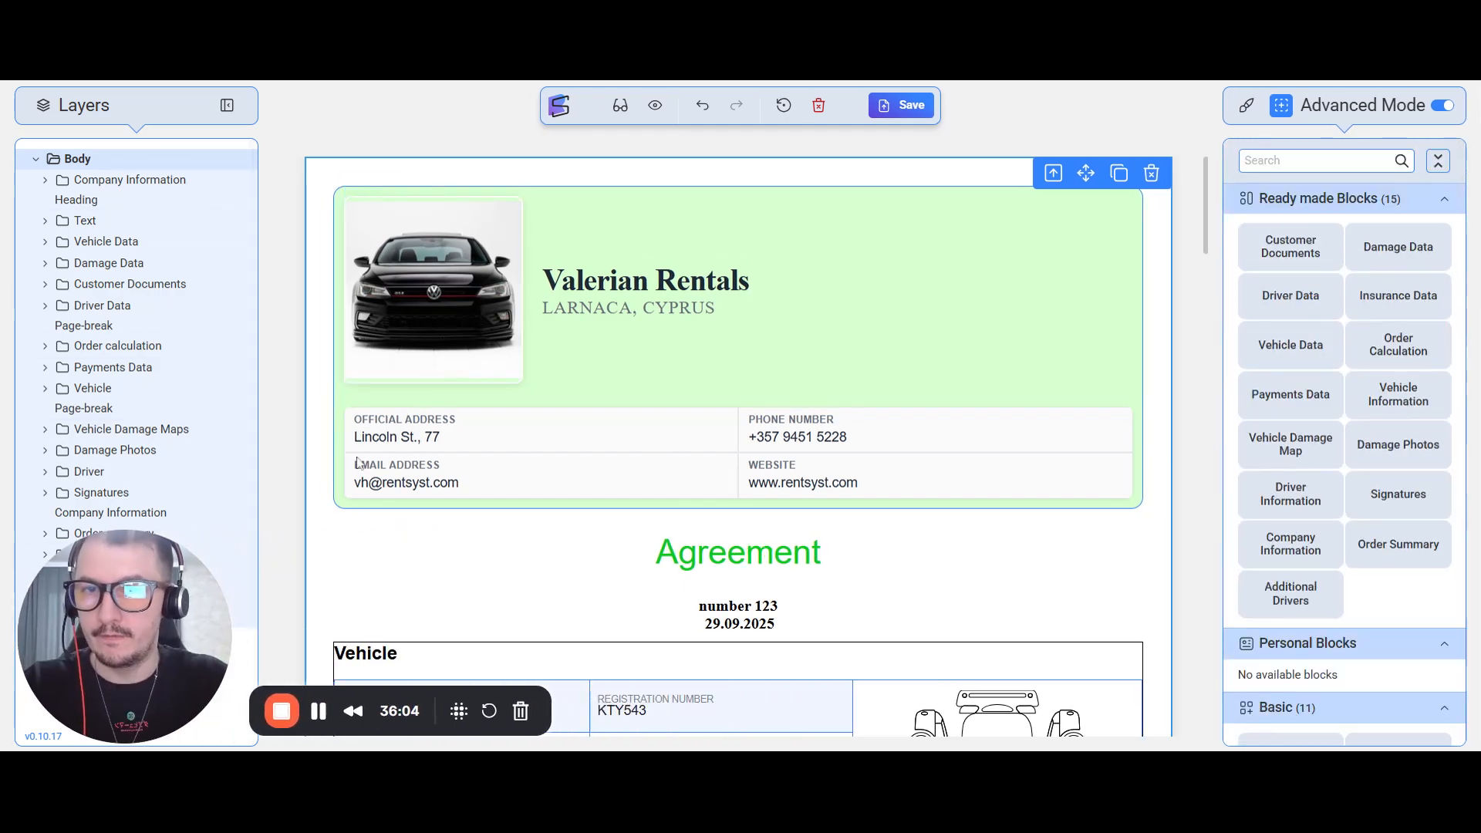
Select the whole Signatures block and move it to the end of the document, below the damage photo
scroll(737, 382, down, 10)
scroll(737, 381, down, 20)
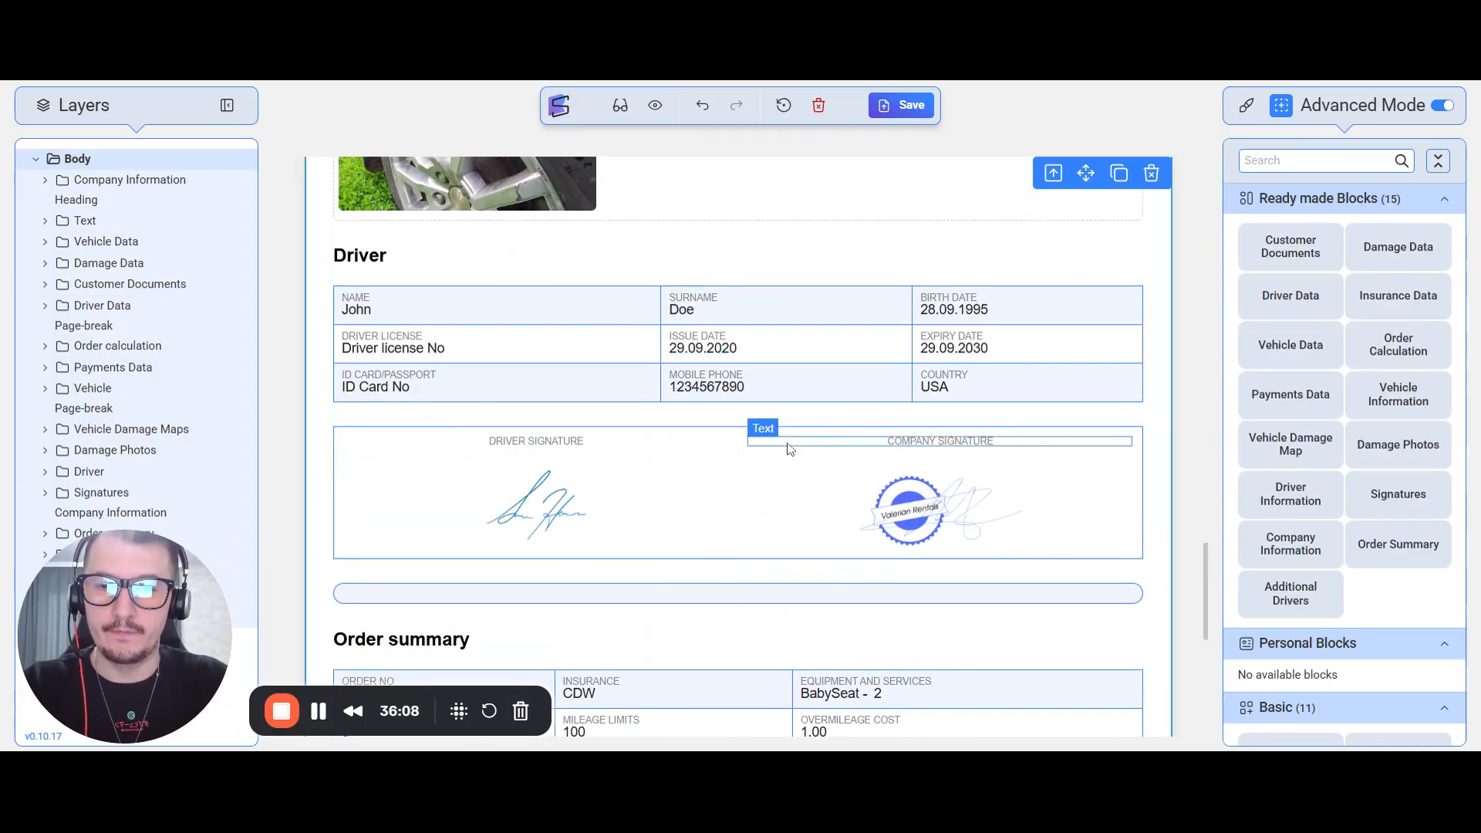
click(745, 452)
click(727, 455)
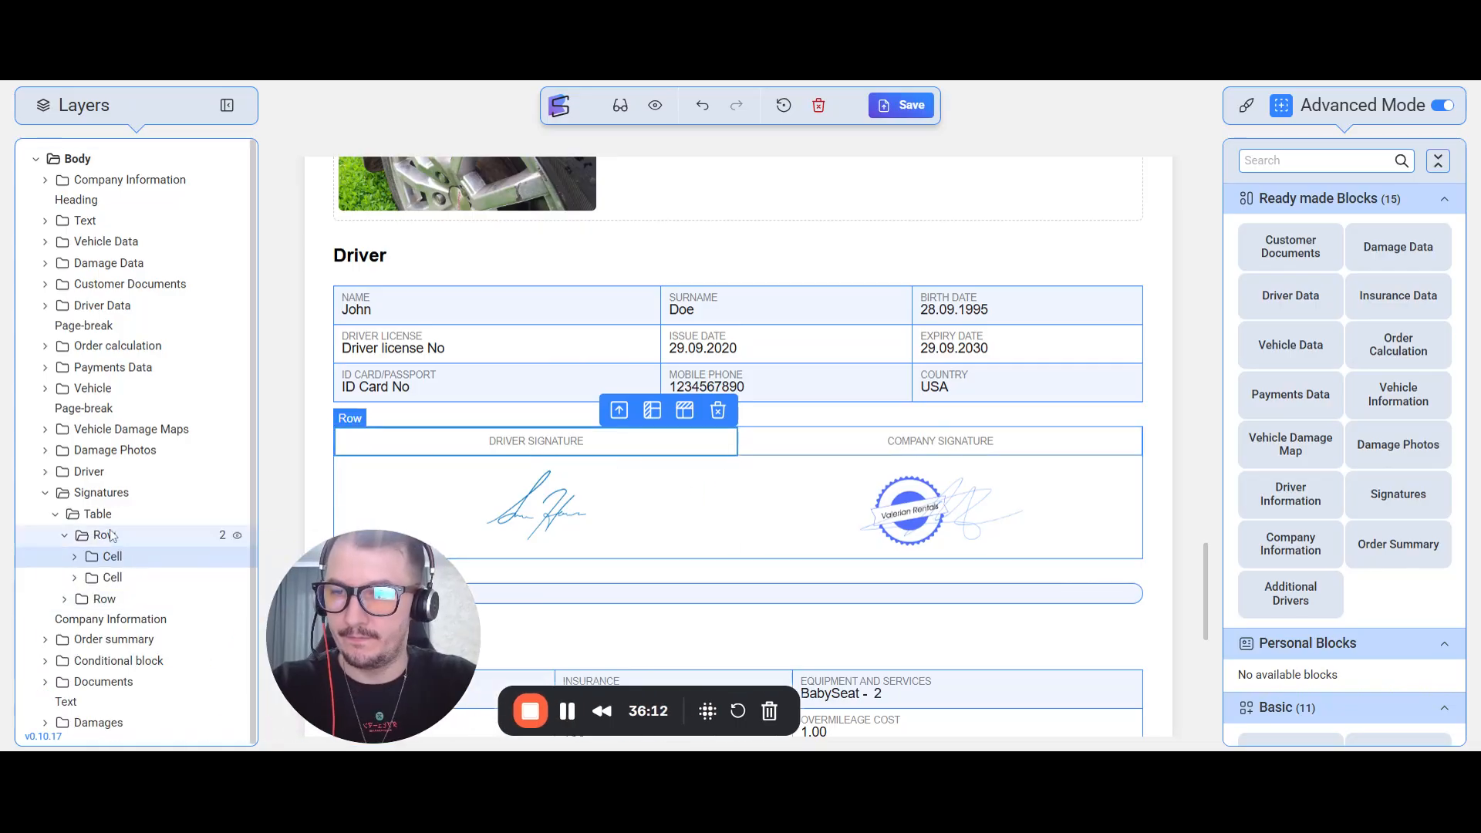
click(101, 492)
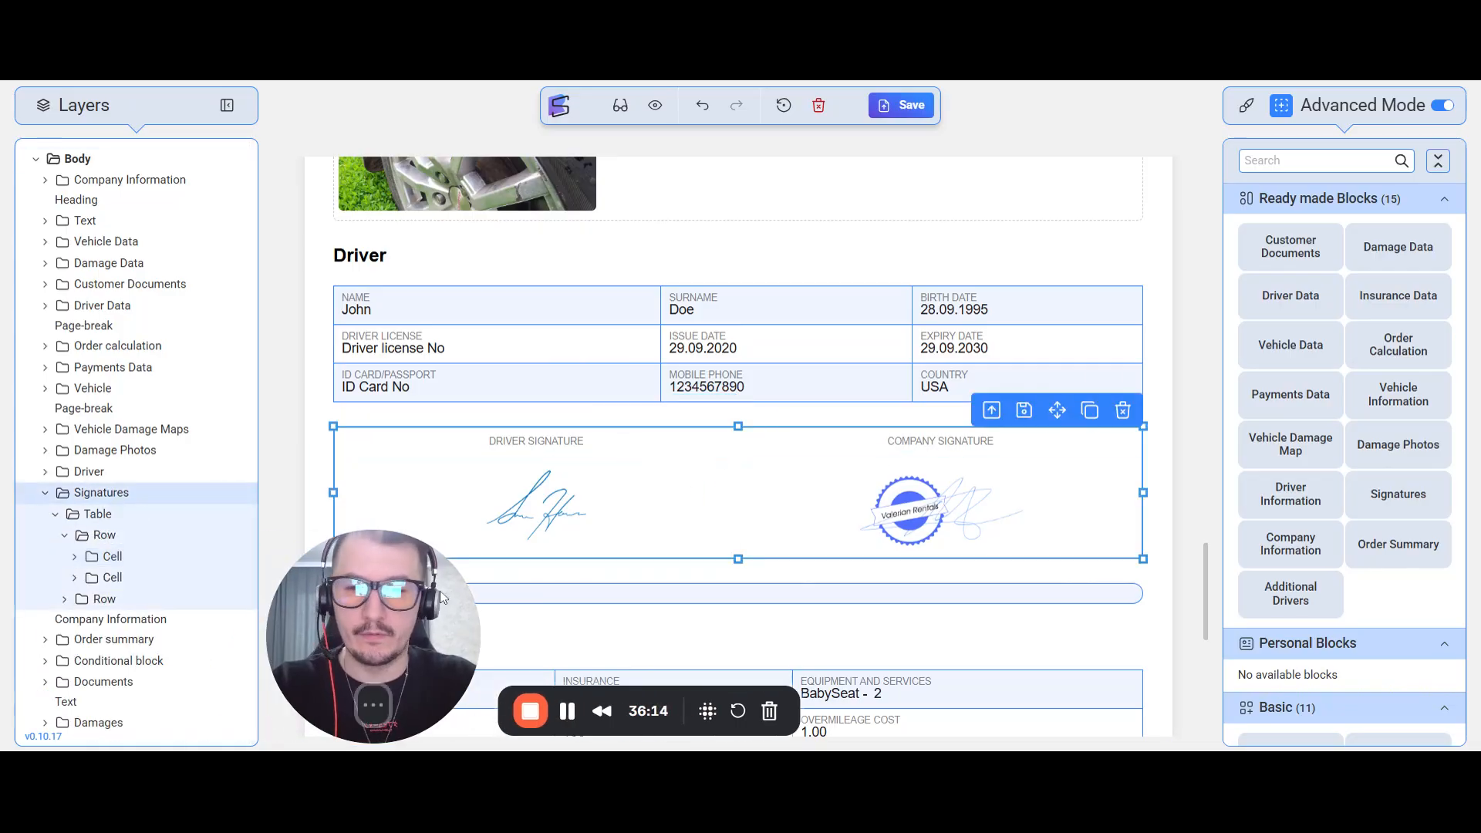
click(1057, 438)
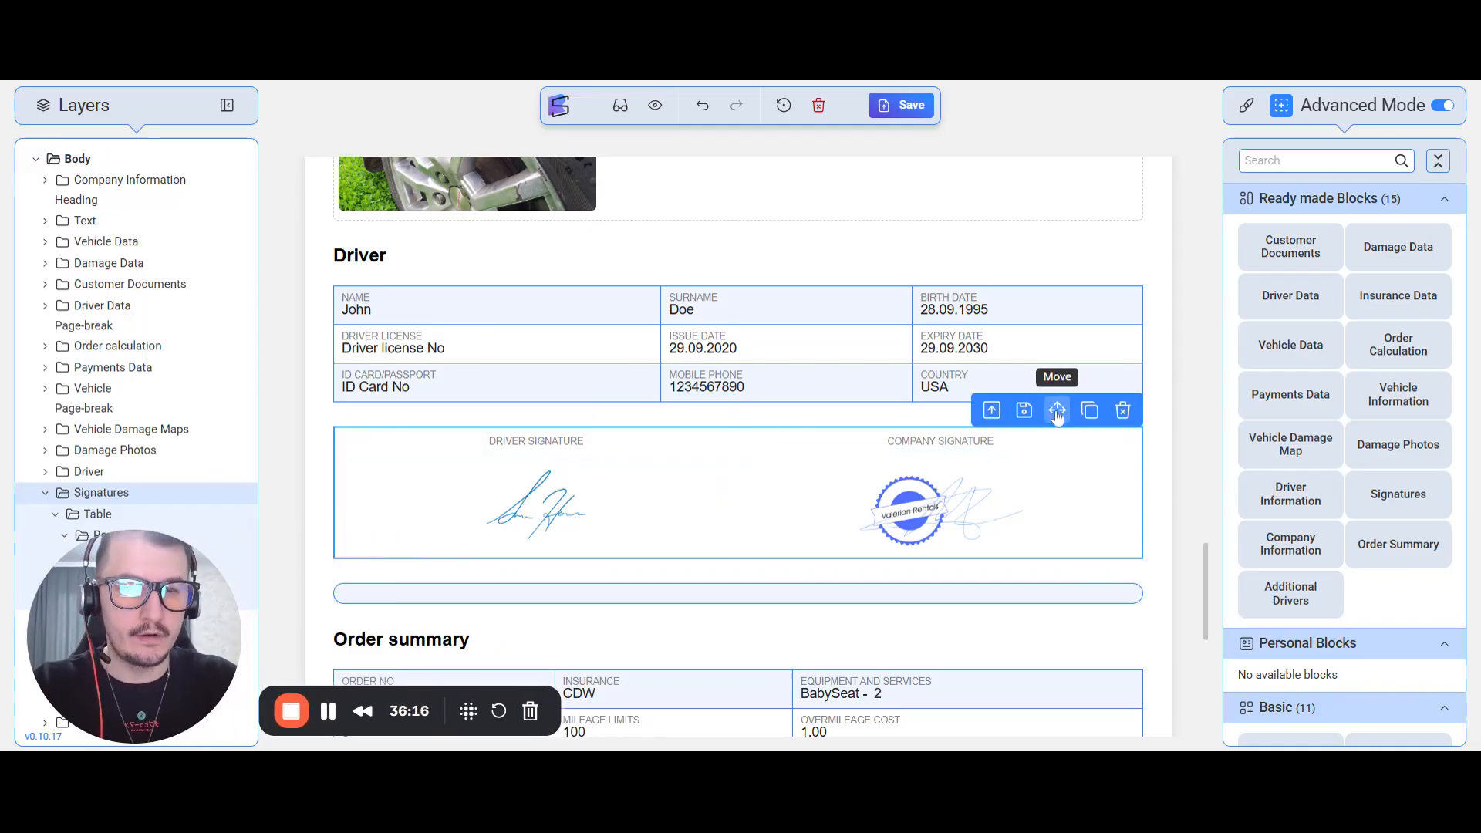
drag(1057, 413, 1058, 714)
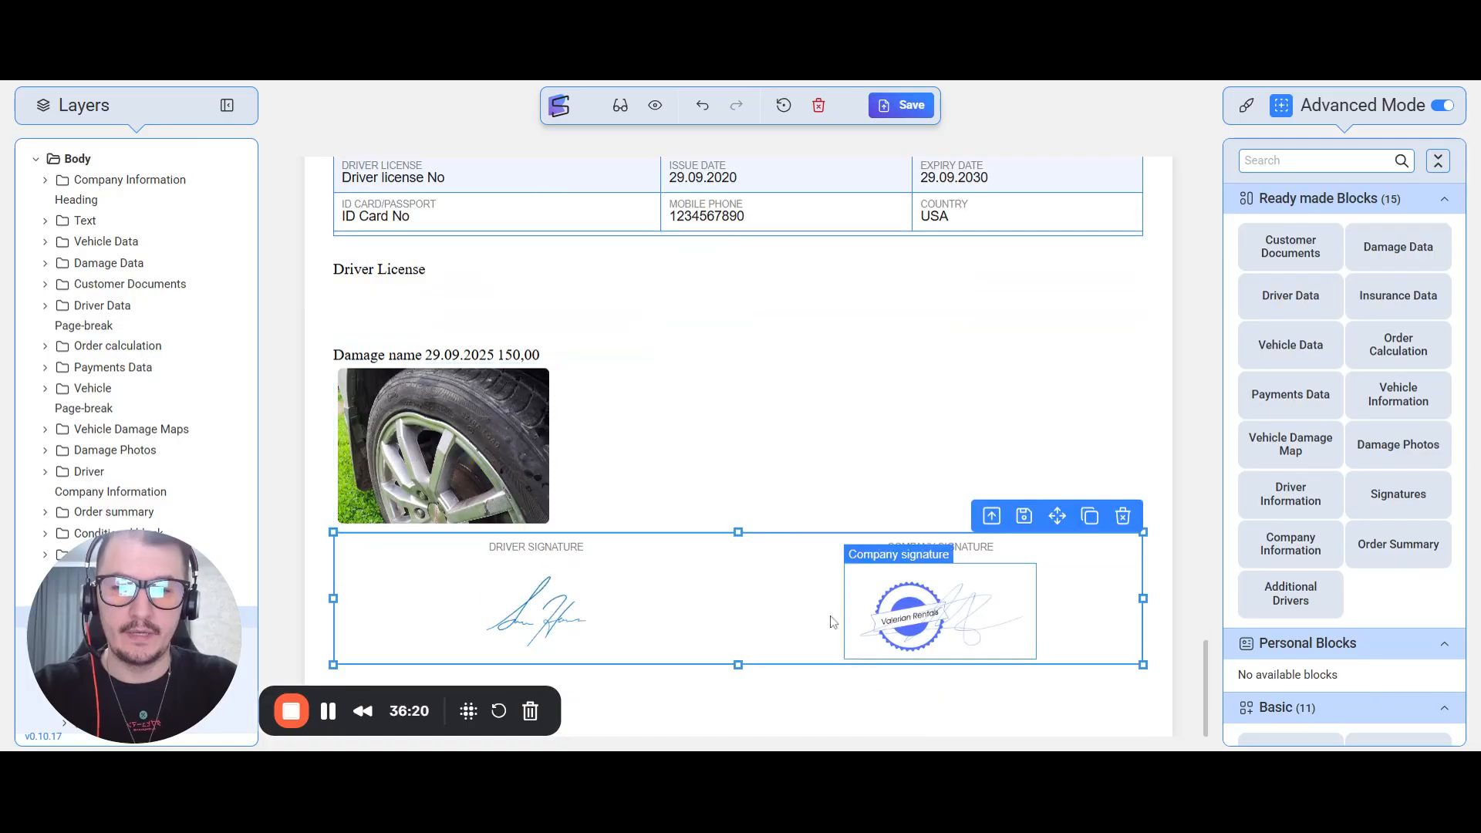
Move the Signatures block up between the Driver License text and the Damage name line
drag(1057, 515, 398, 324)
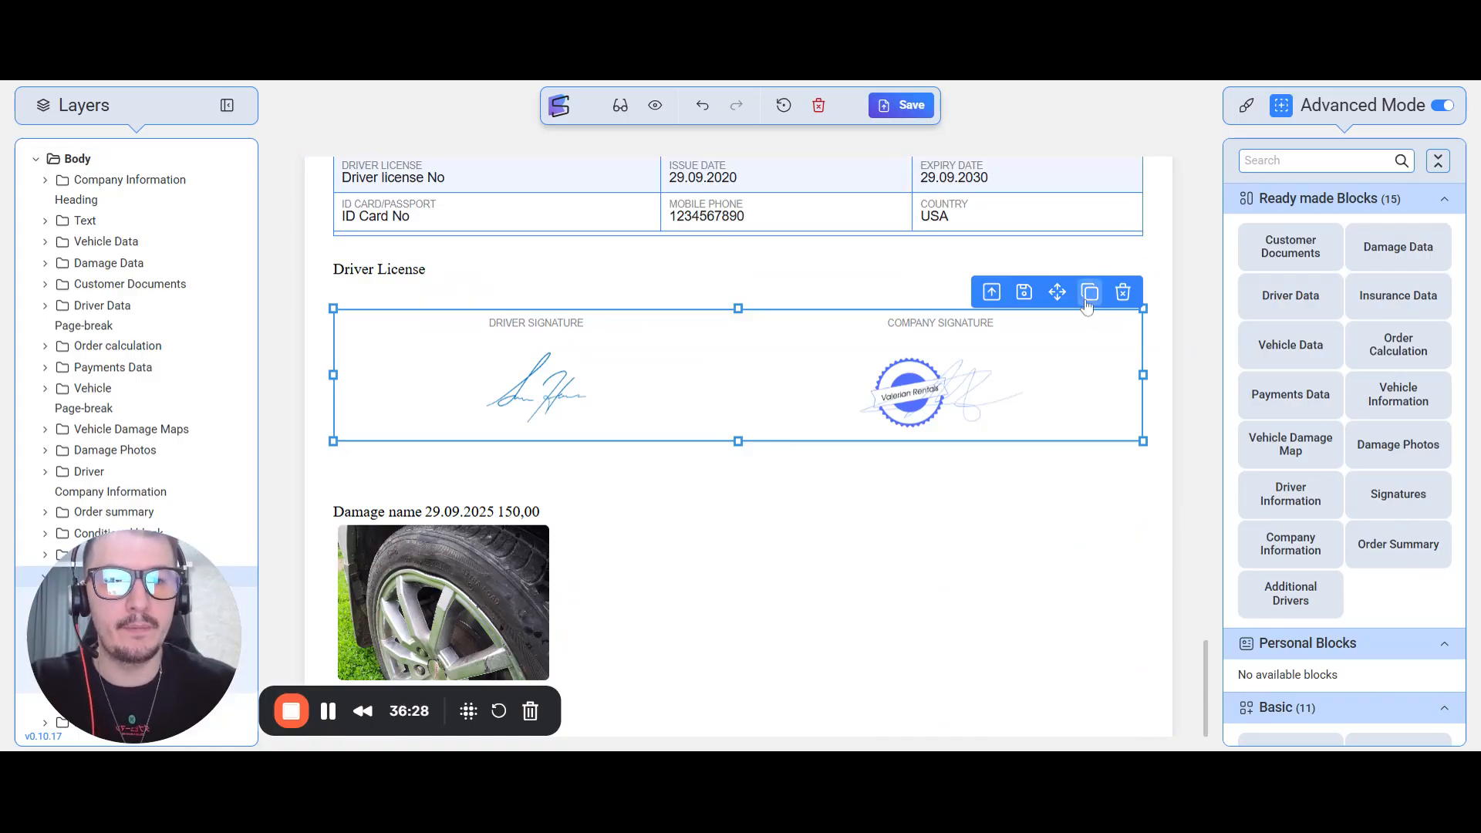
click(797, 456)
scroll(985, 576, down, 5)
Duplicate the Company Information block and move one copy to the end of the document, below the damage photo
scroll(985, 576, up, 10)
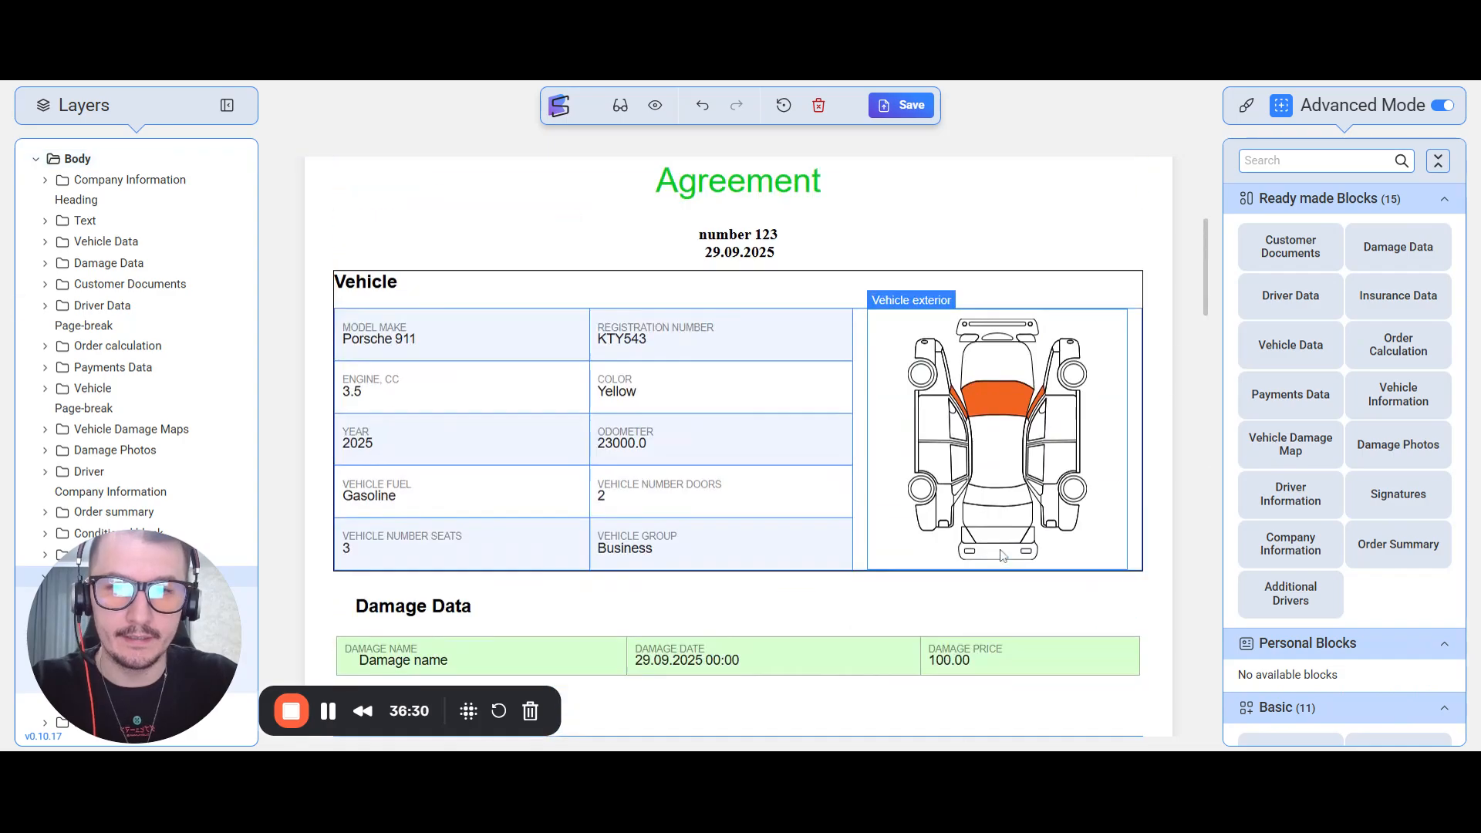
click(1137, 375)
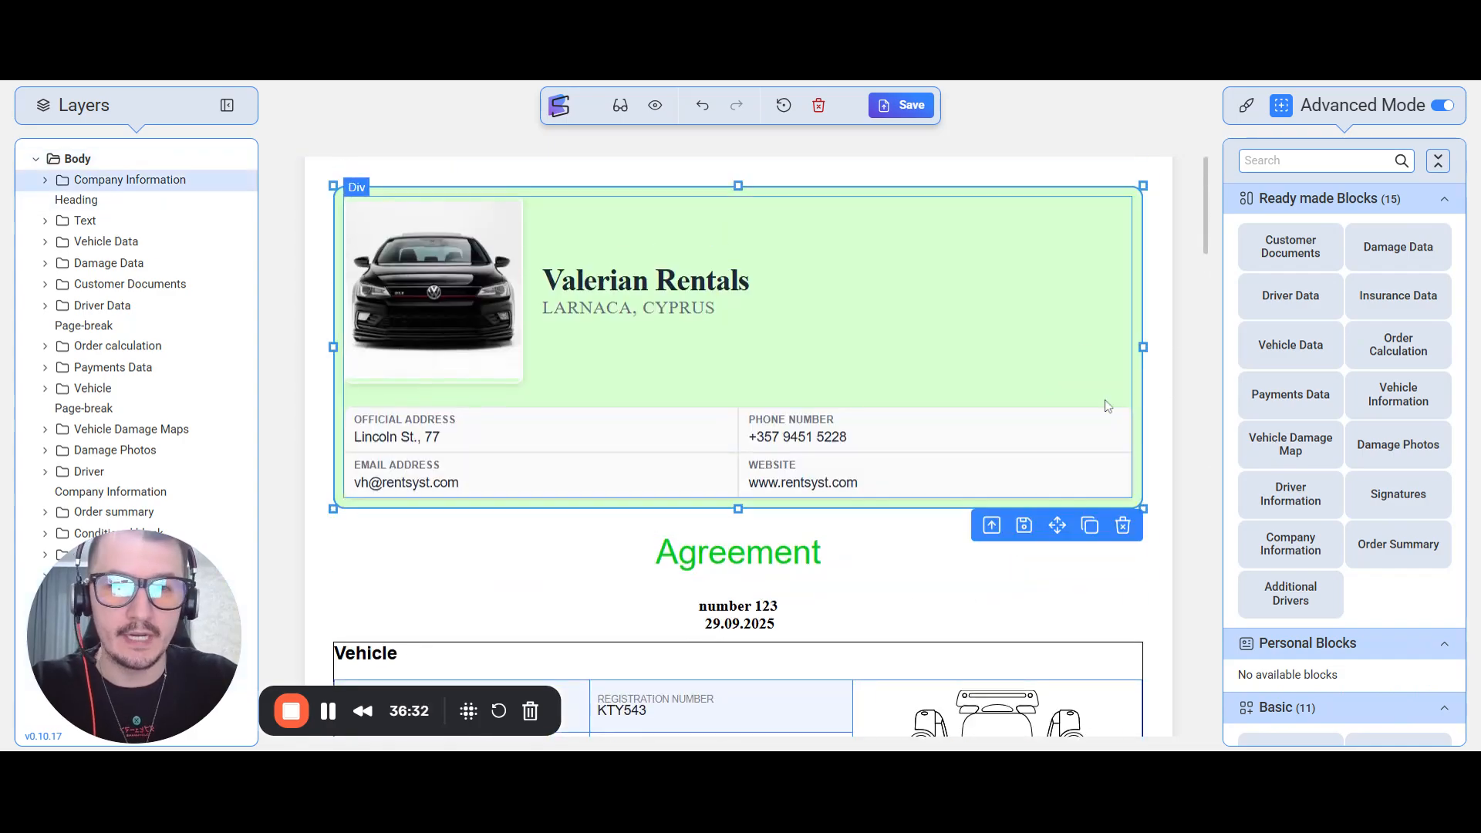
click(1090, 525)
scroll(1041, 334, down, 4)
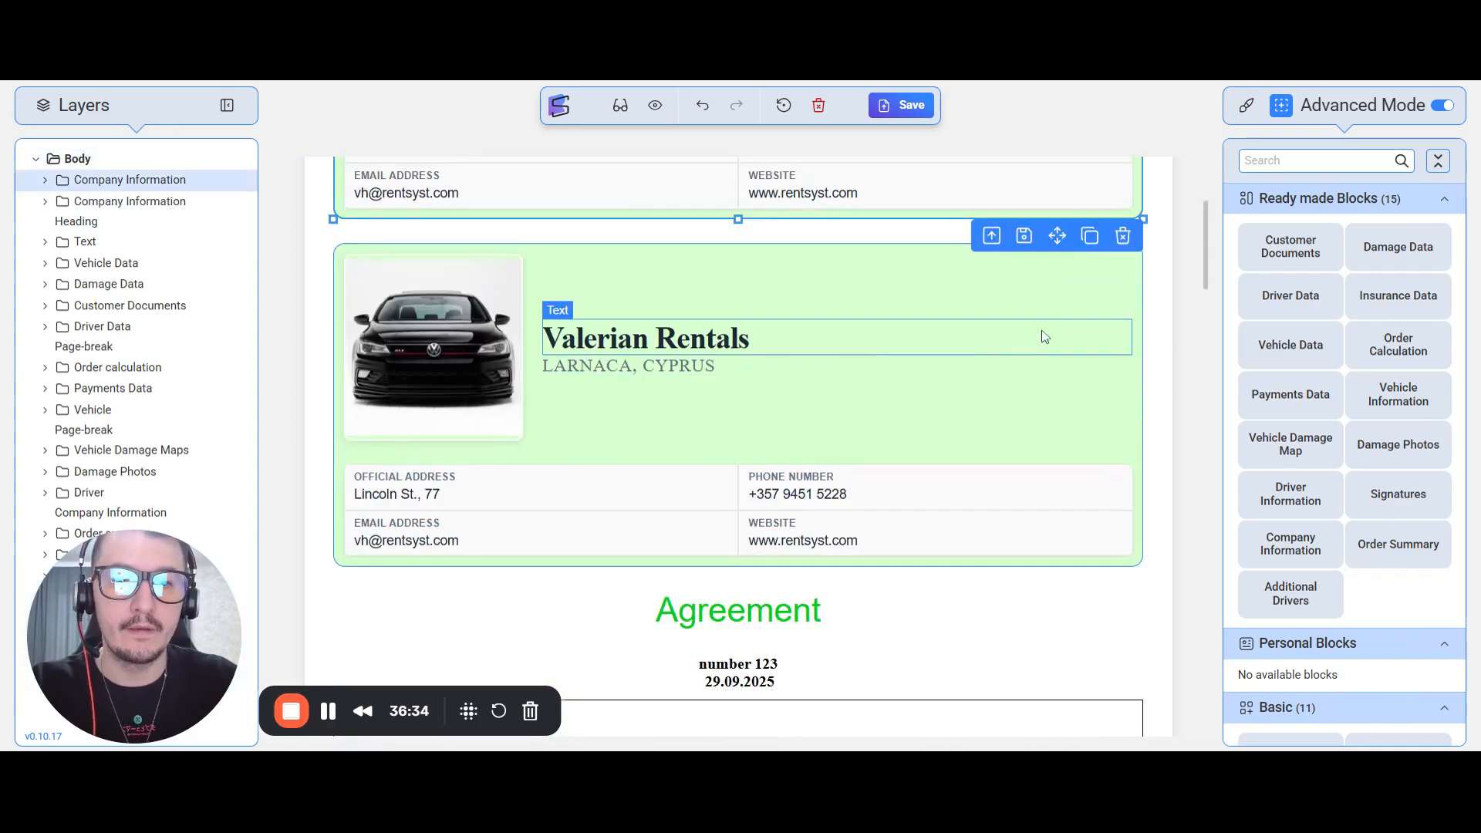
mouse_move(1058, 235)
mouse_down()
mouse_move(1023, 678)
mouse_move(985, 725)
mouse_up()
scroll(951, 533, down, 1)
Delete the damage photo above the Company Information copy at the end of the document
click(949, 502)
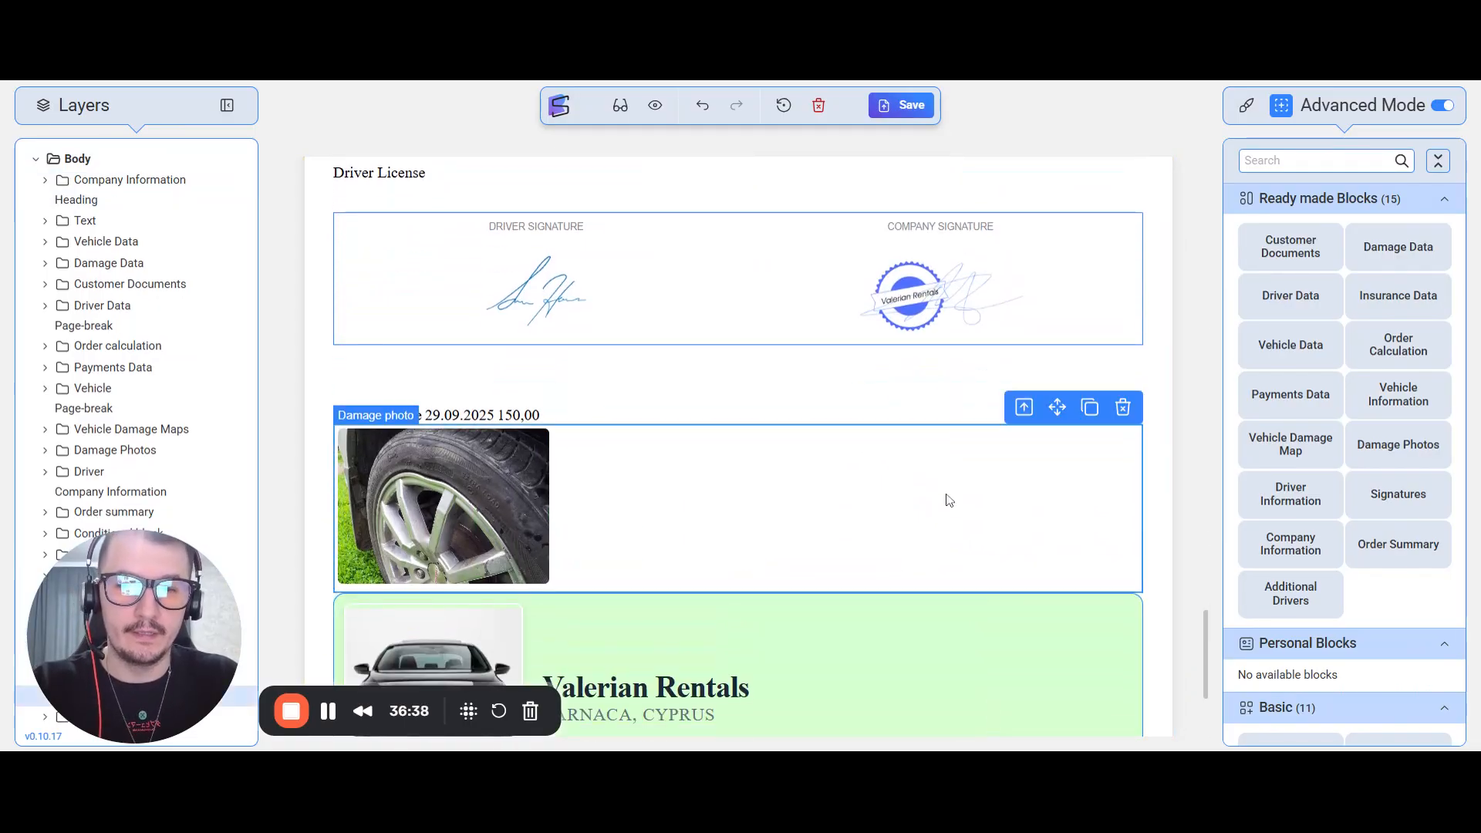
click(1123, 405)
scroll(979, 563, down, 2)
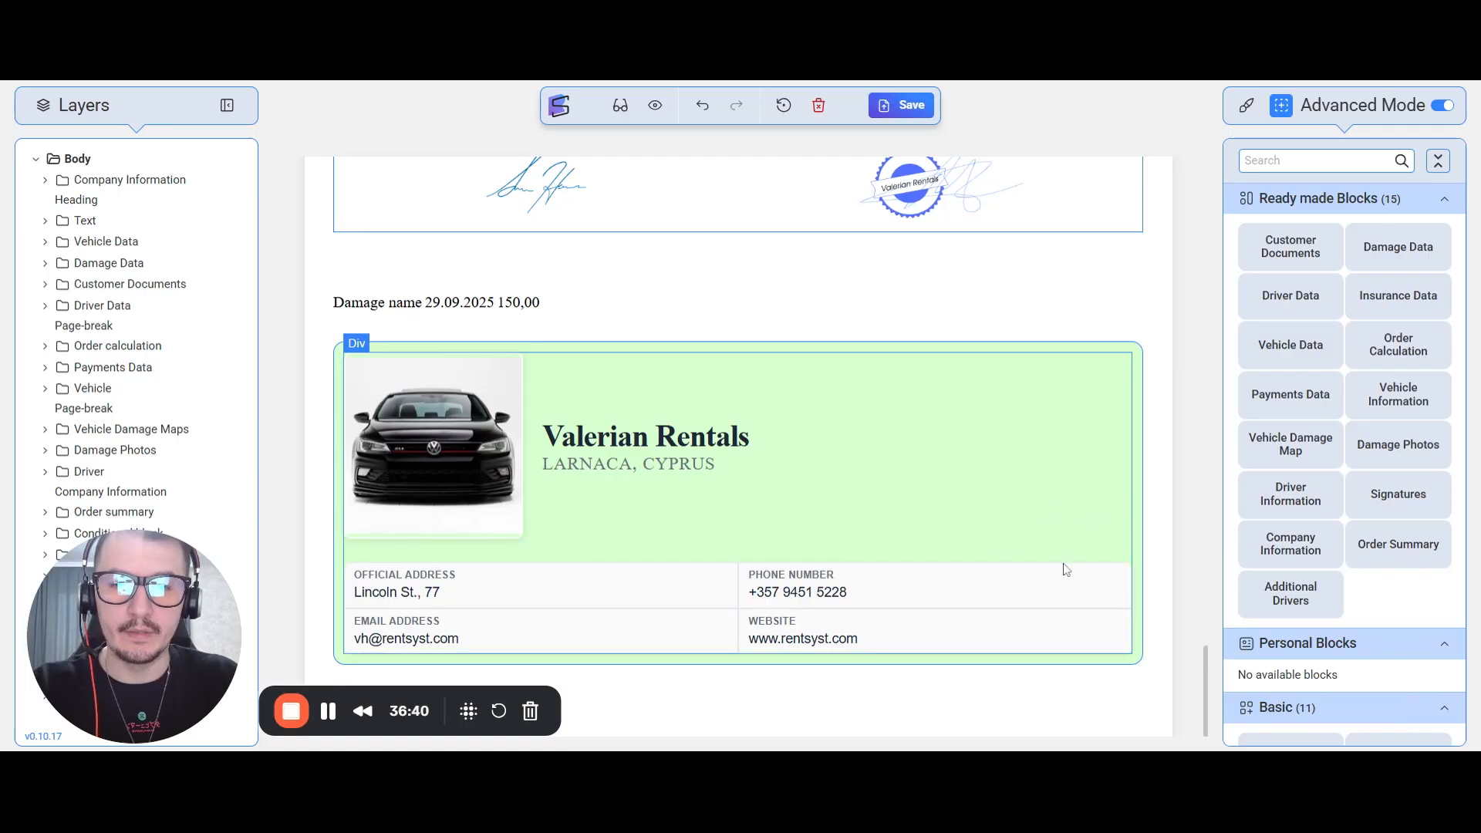
Select the official address value in the top Company Information block and examine its bold, italic and typography options
scroll(1096, 606, up, 5)
scroll(1092, 606, up, 20)
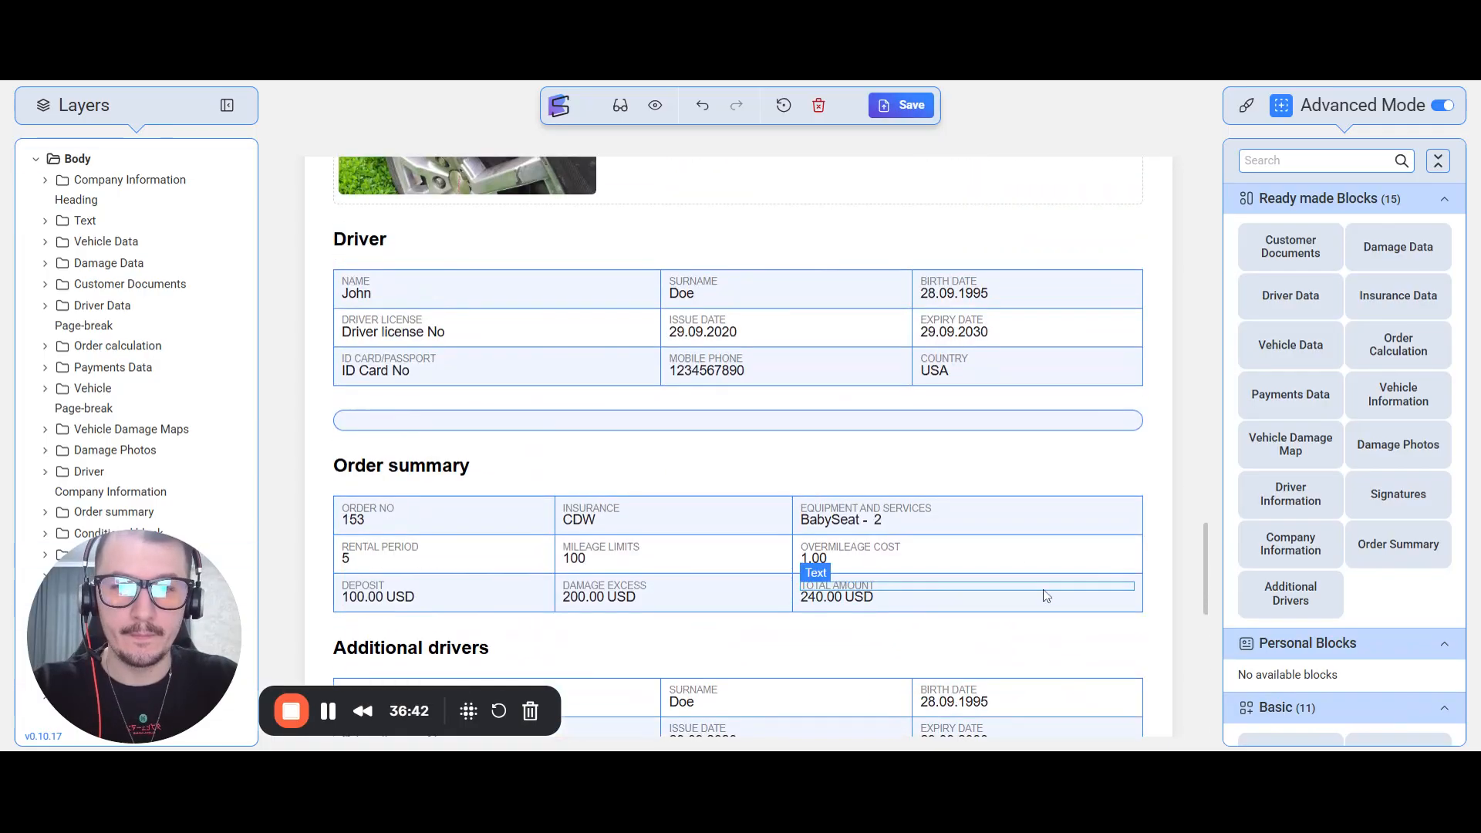
scroll(1065, 568, up, 7)
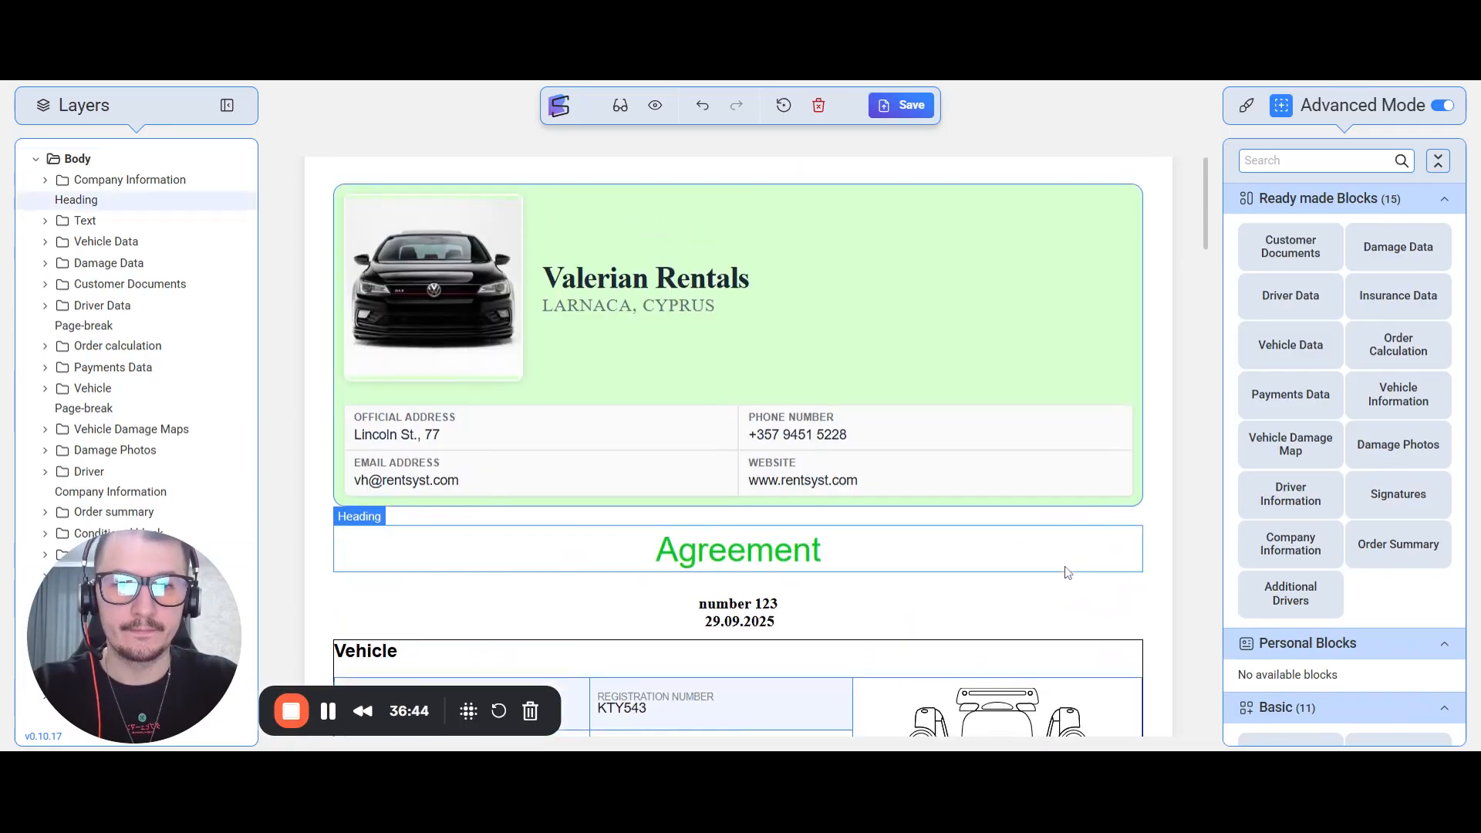
click(671, 446)
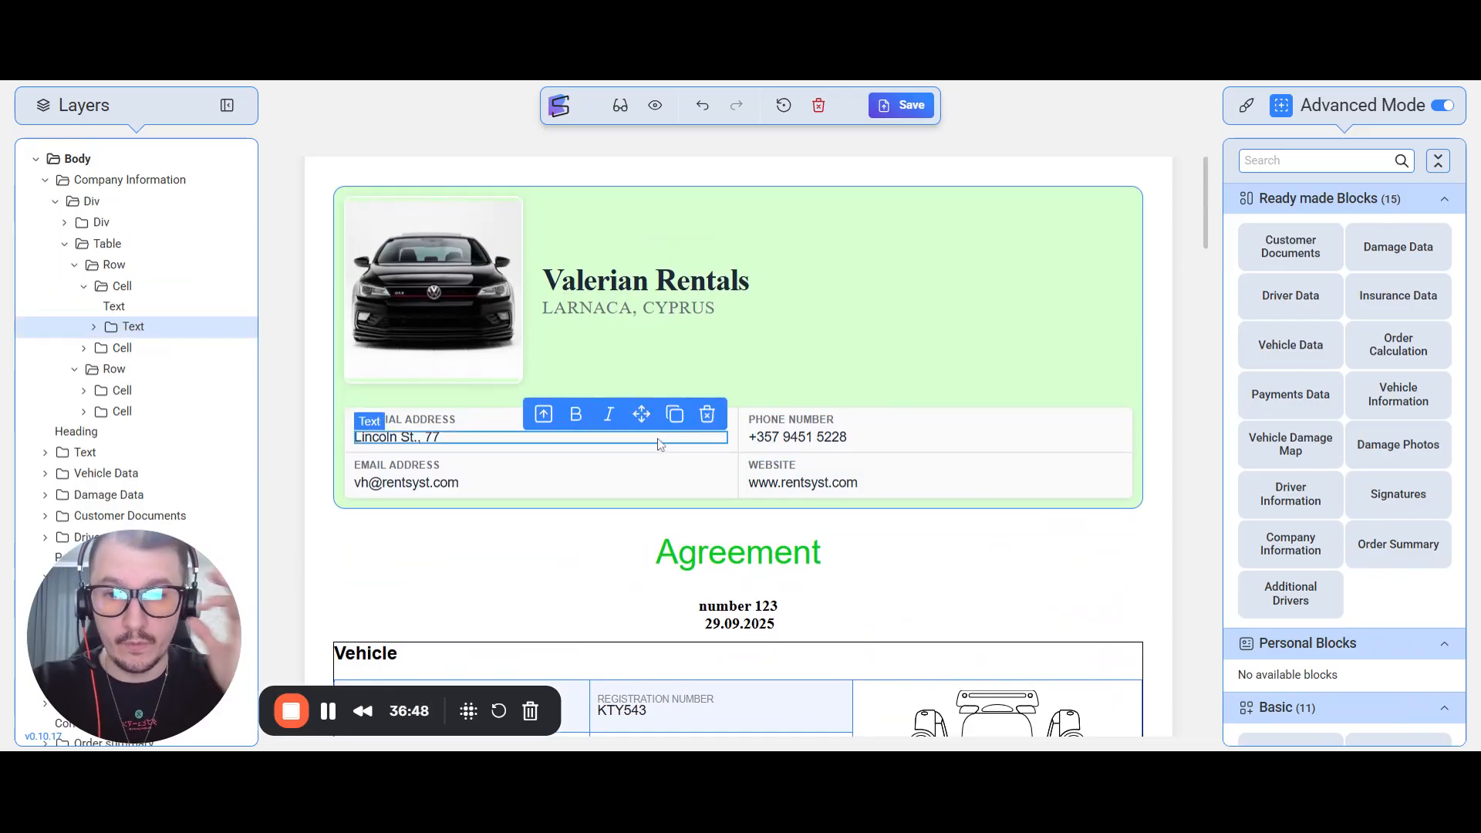
click(585, 416)
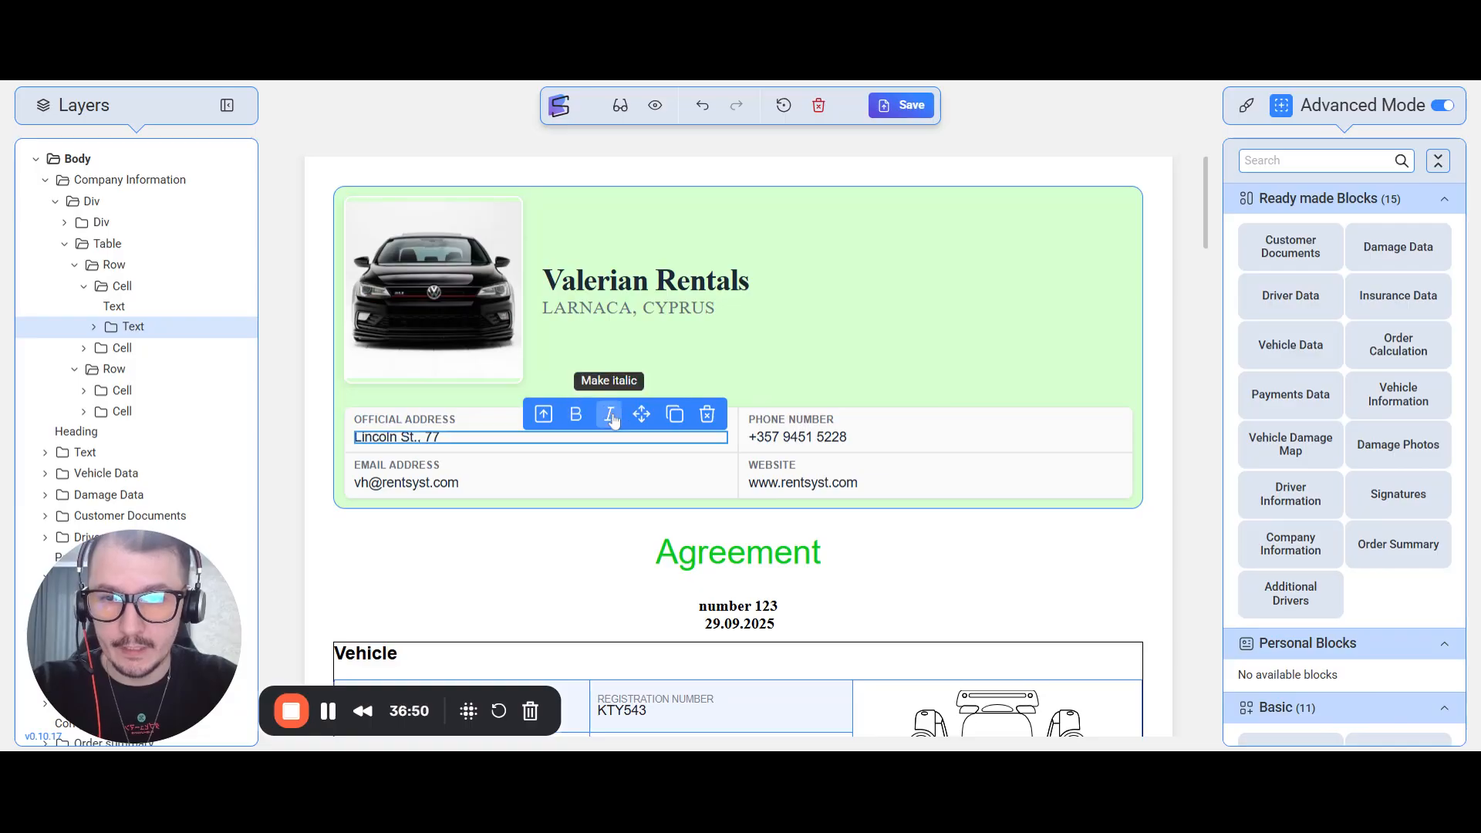
click(582, 416)
click(581, 418)
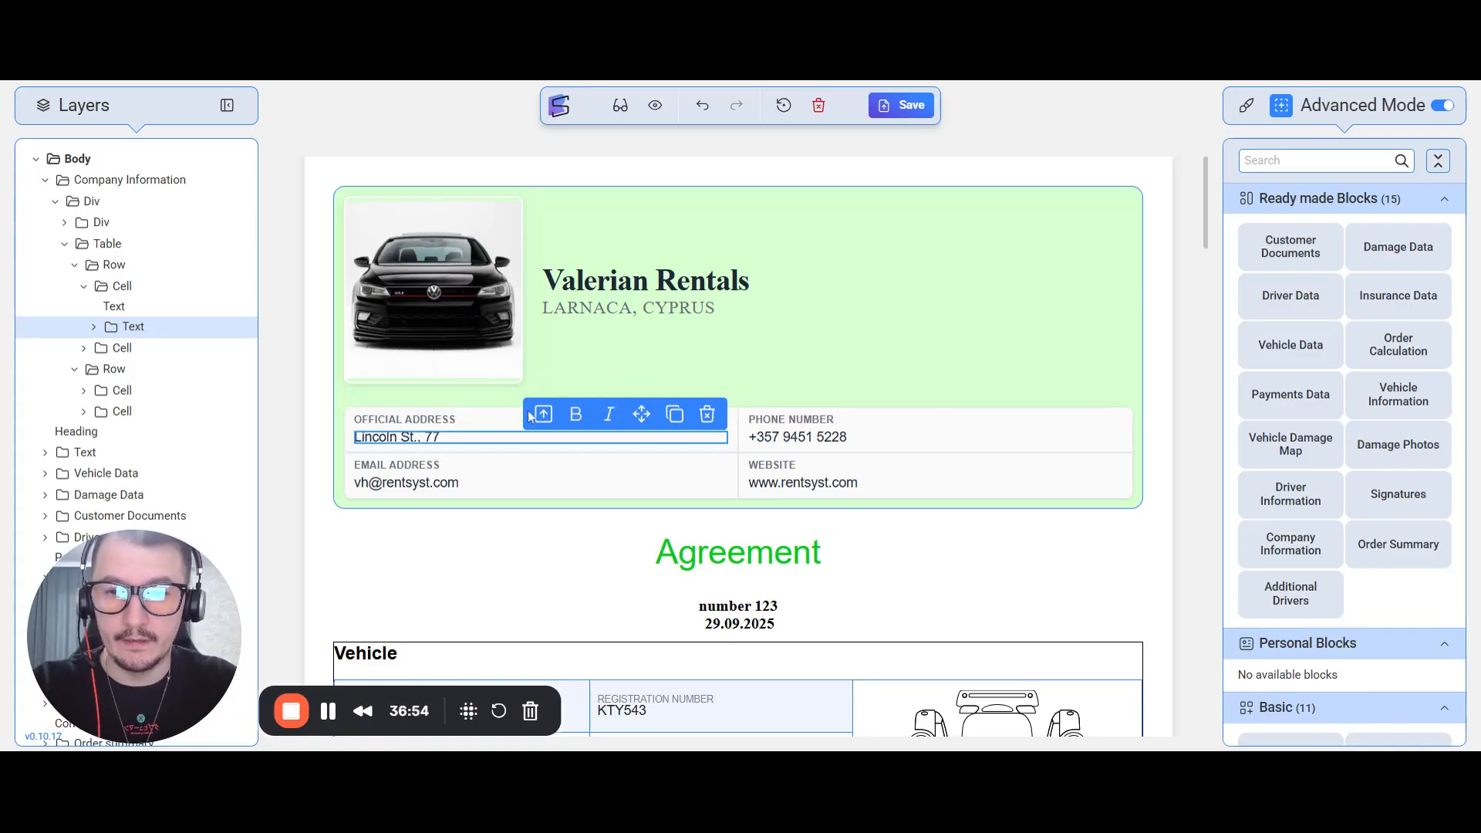
click(1247, 105)
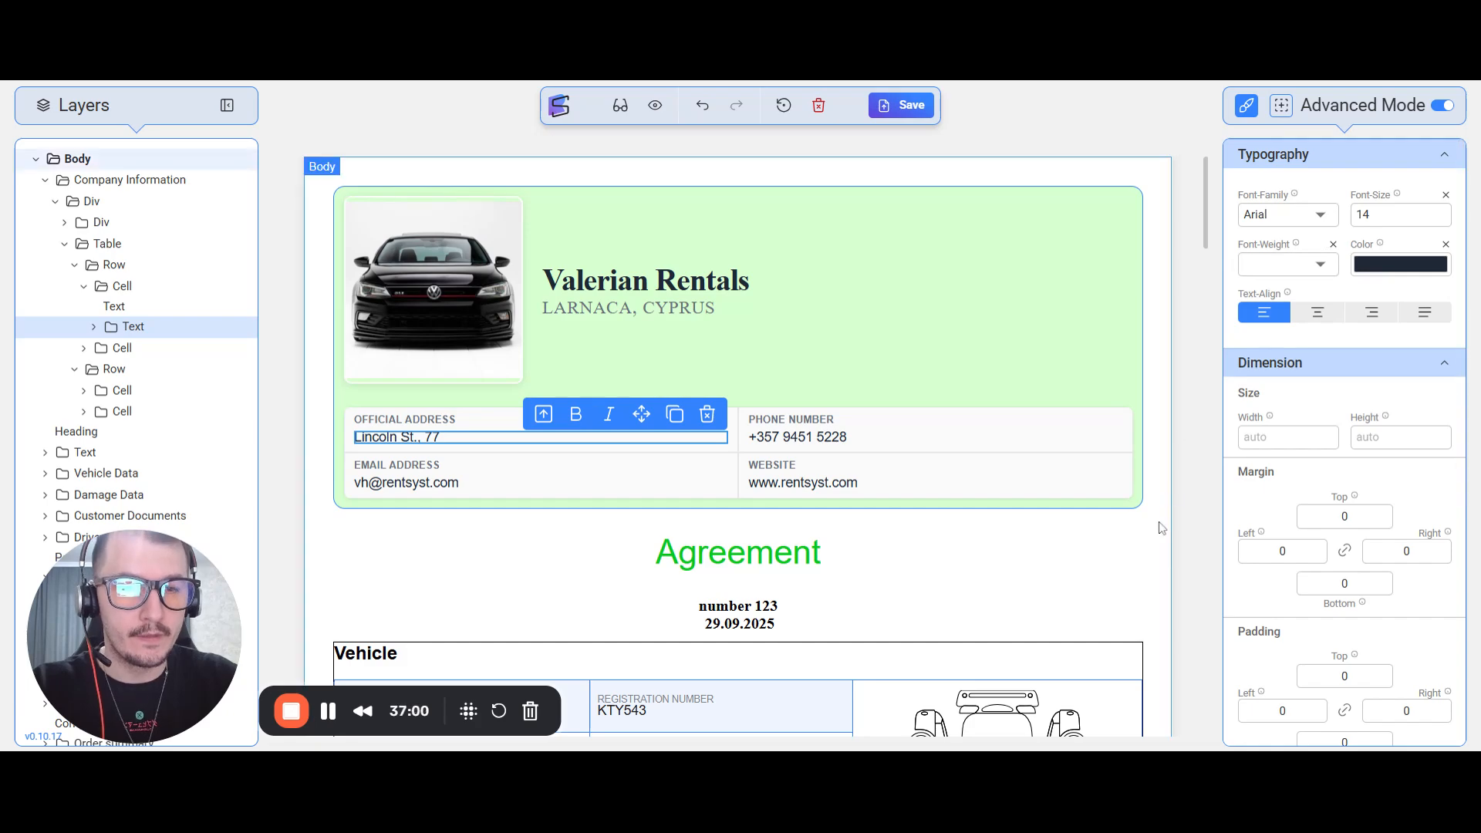
scroll(1116, 588, down, 4)
scroll(1117, 588, up, 4)
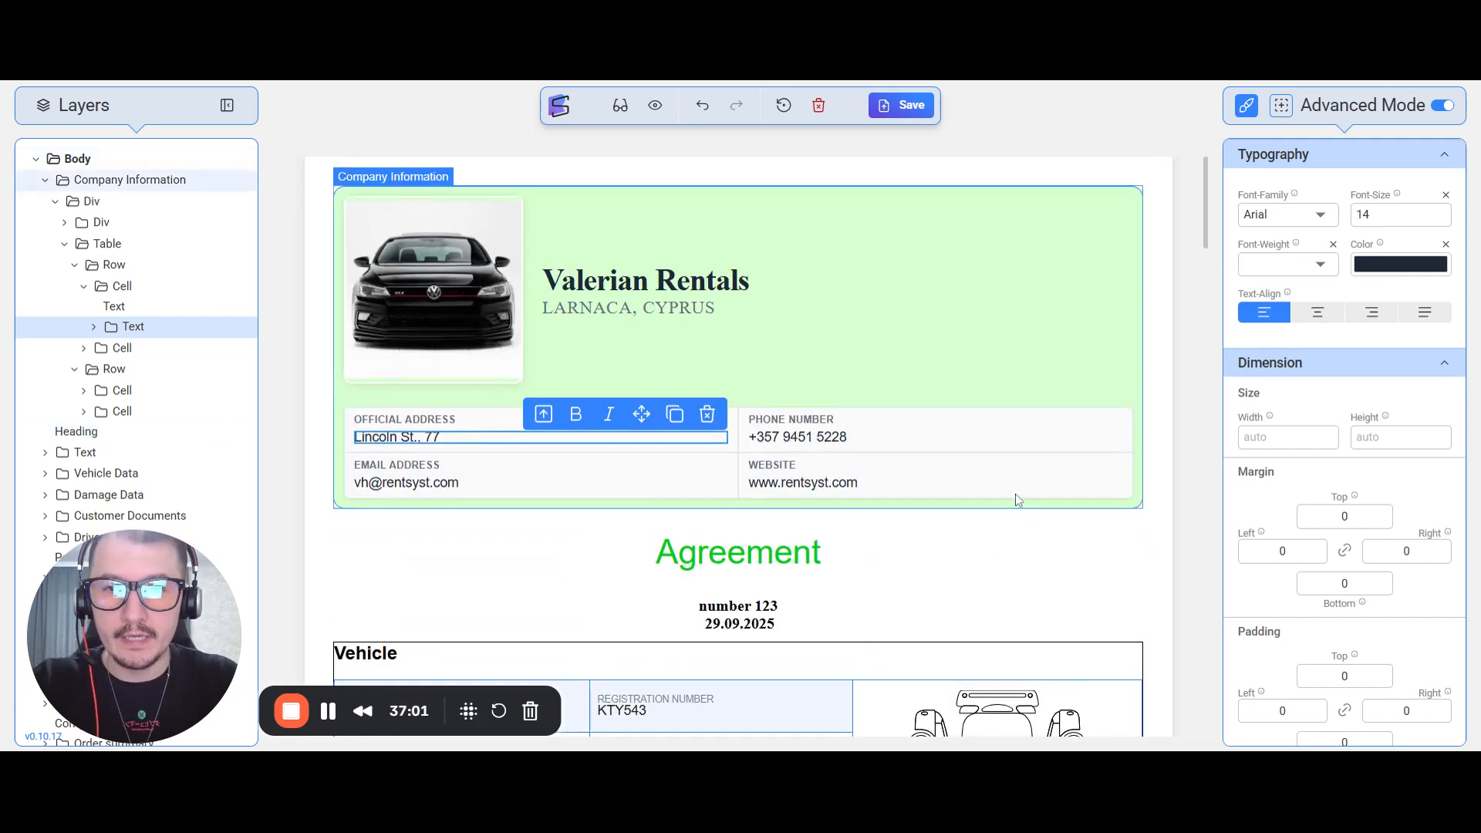
Reset the document to its stored Rental Agreement template and save it
click(784, 105)
click(922, 463)
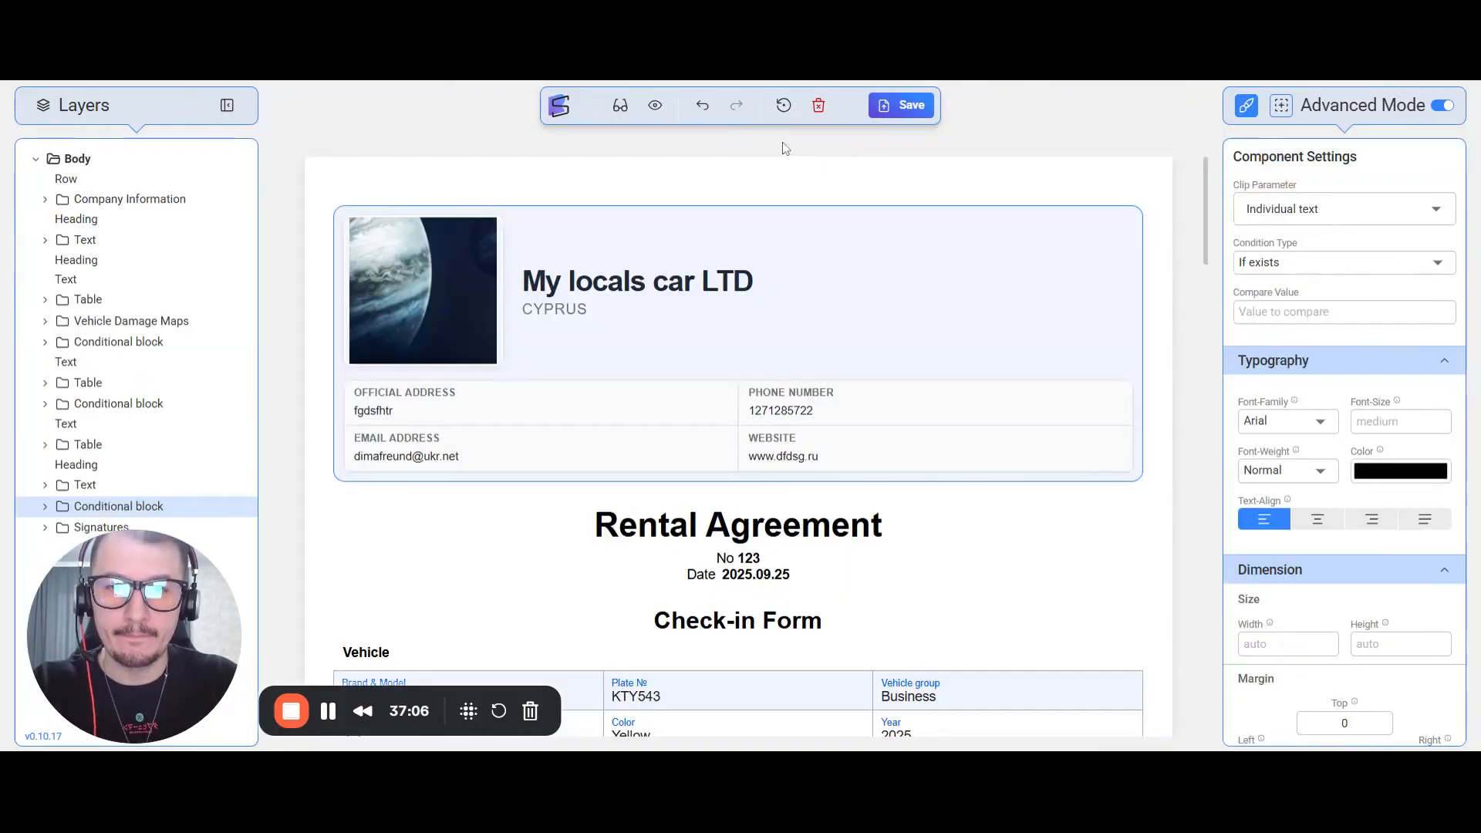
click(907, 112)
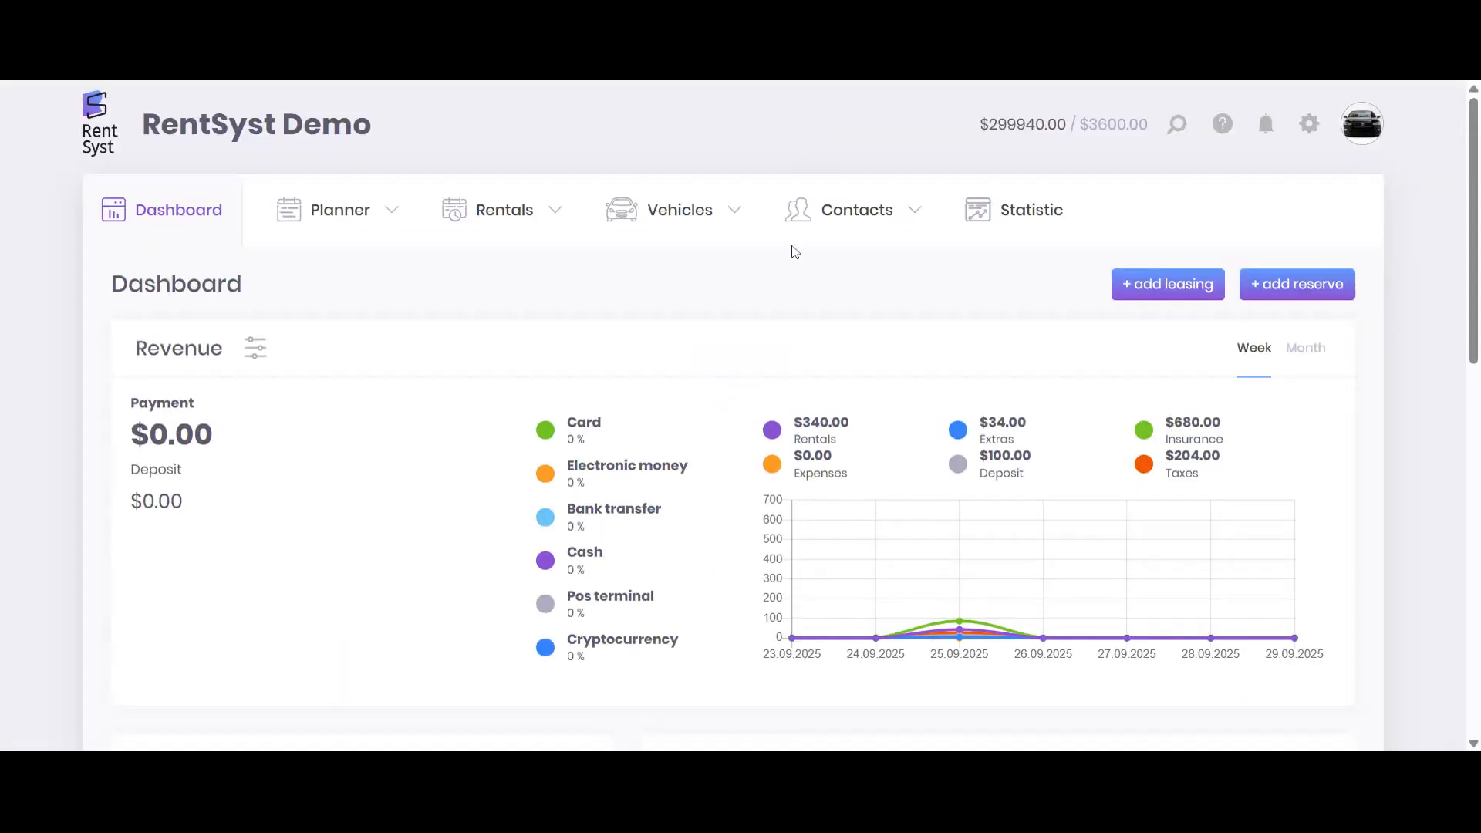
Start a new reservation for 11.12.2025 00:00 to 18.12.2025 23:00
mouse_move(557, 236)
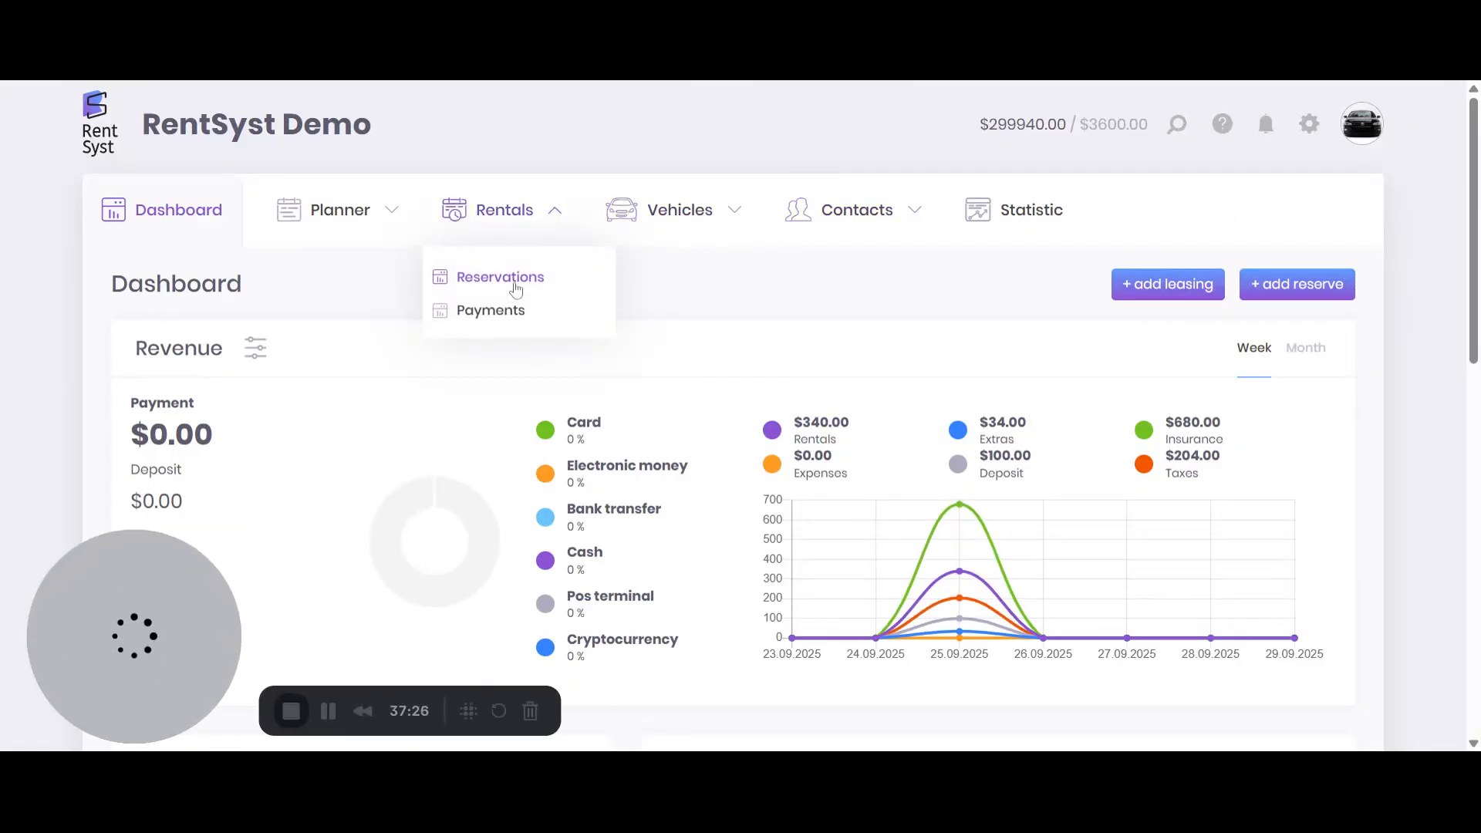
click(515, 289)
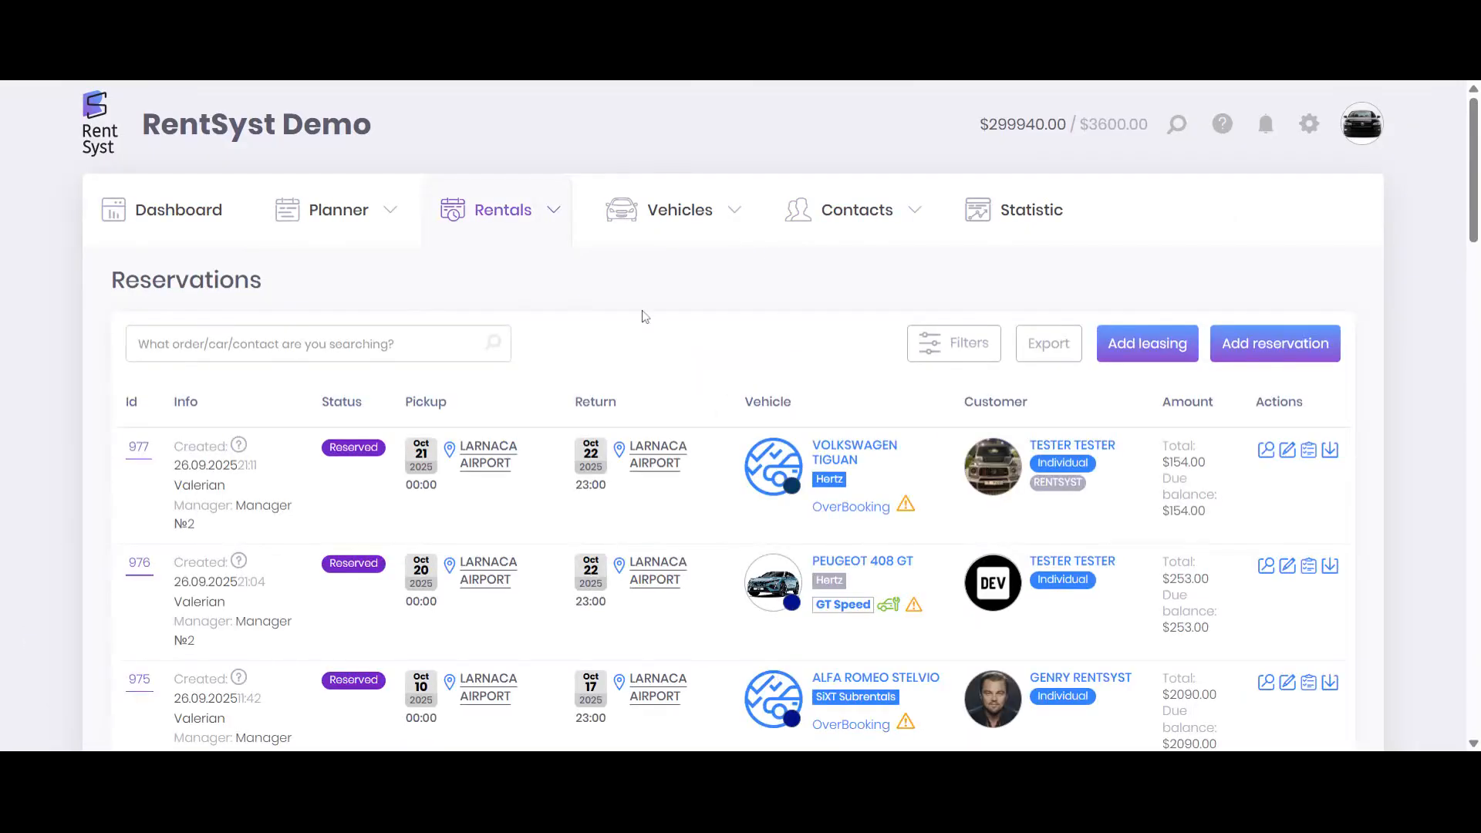
click(1314, 356)
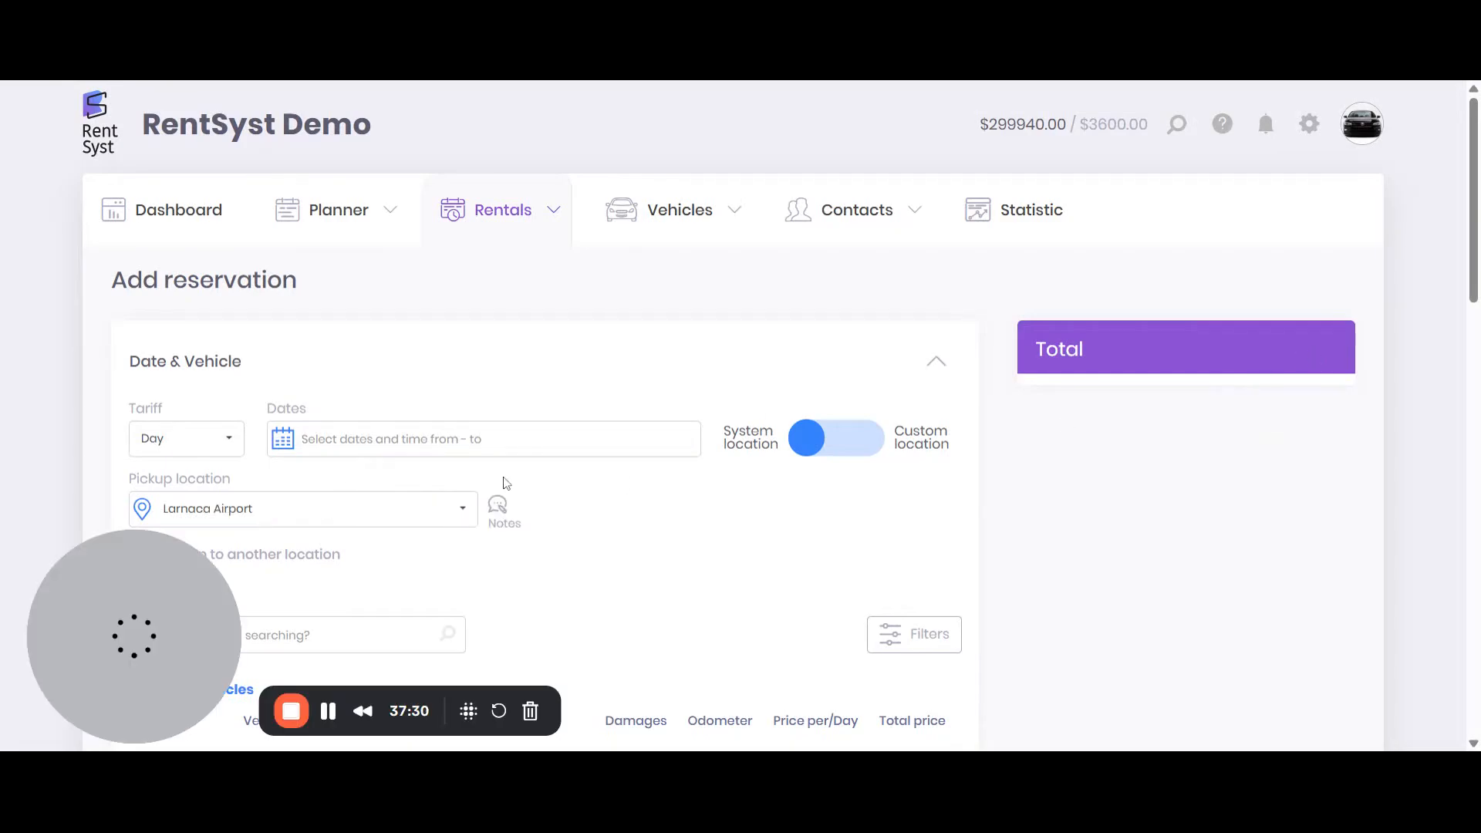
click(494, 439)
click(711, 486)
click(711, 486)
click(617, 581)
click(616, 605)
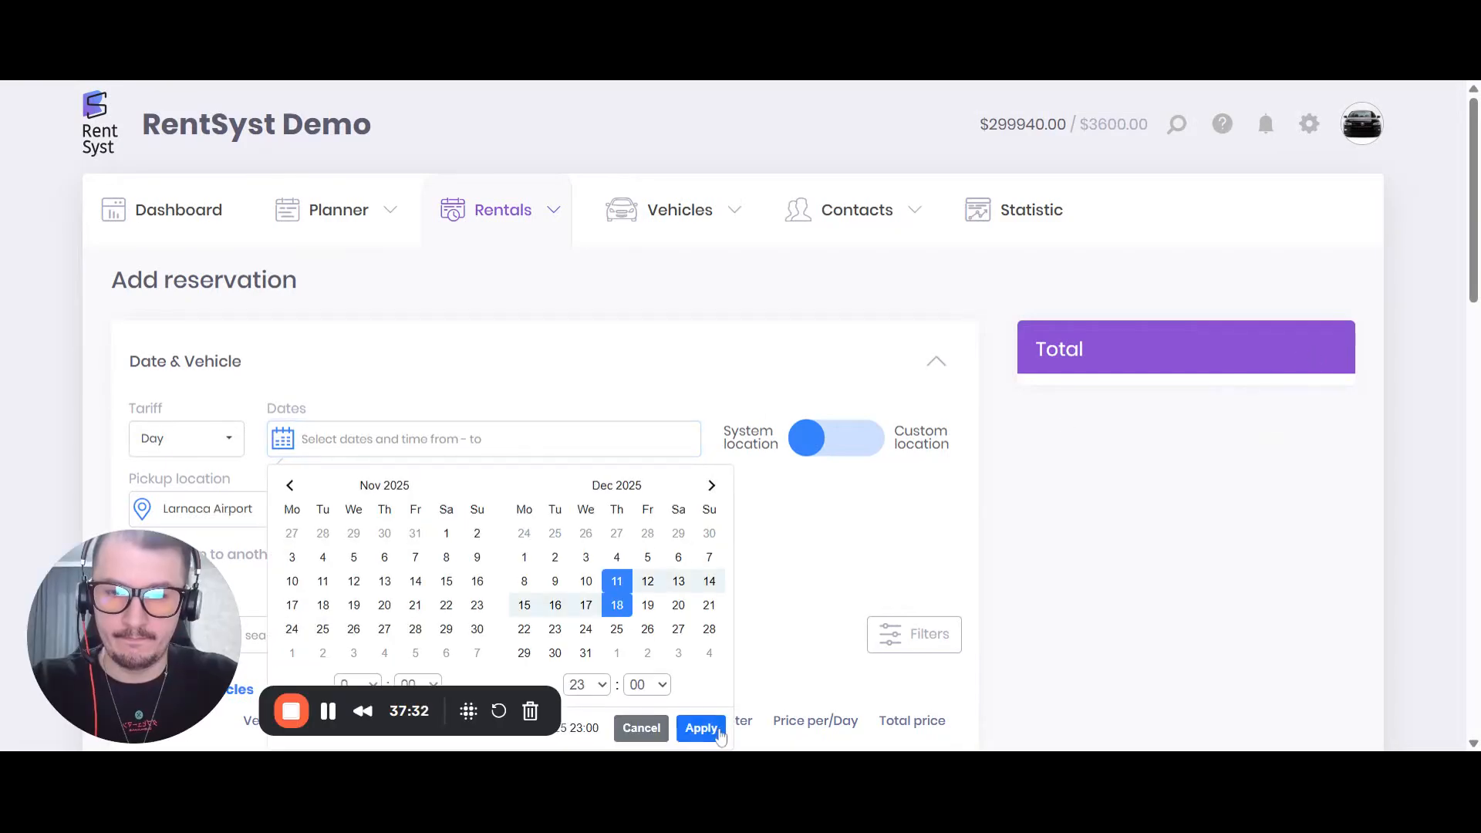
click(701, 728)
Choose the Alfa Romeo Stelvio as the reservation's vehicle and find and assign an existing customer
scroll(434, 489, down, 6)
click(152, 324)
scroll(340, 374, down, 5)
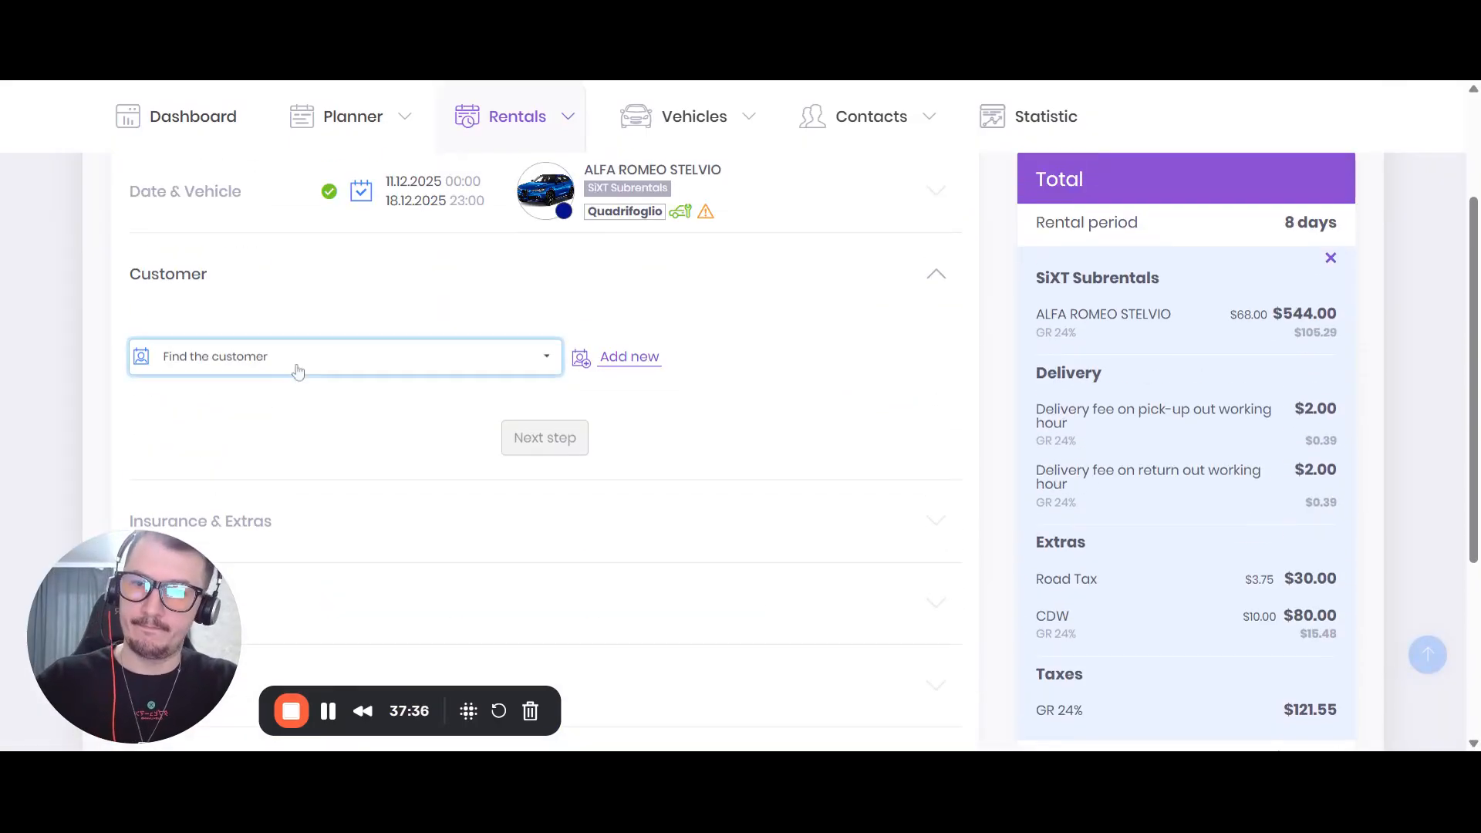
click(293, 370)
text(gen)
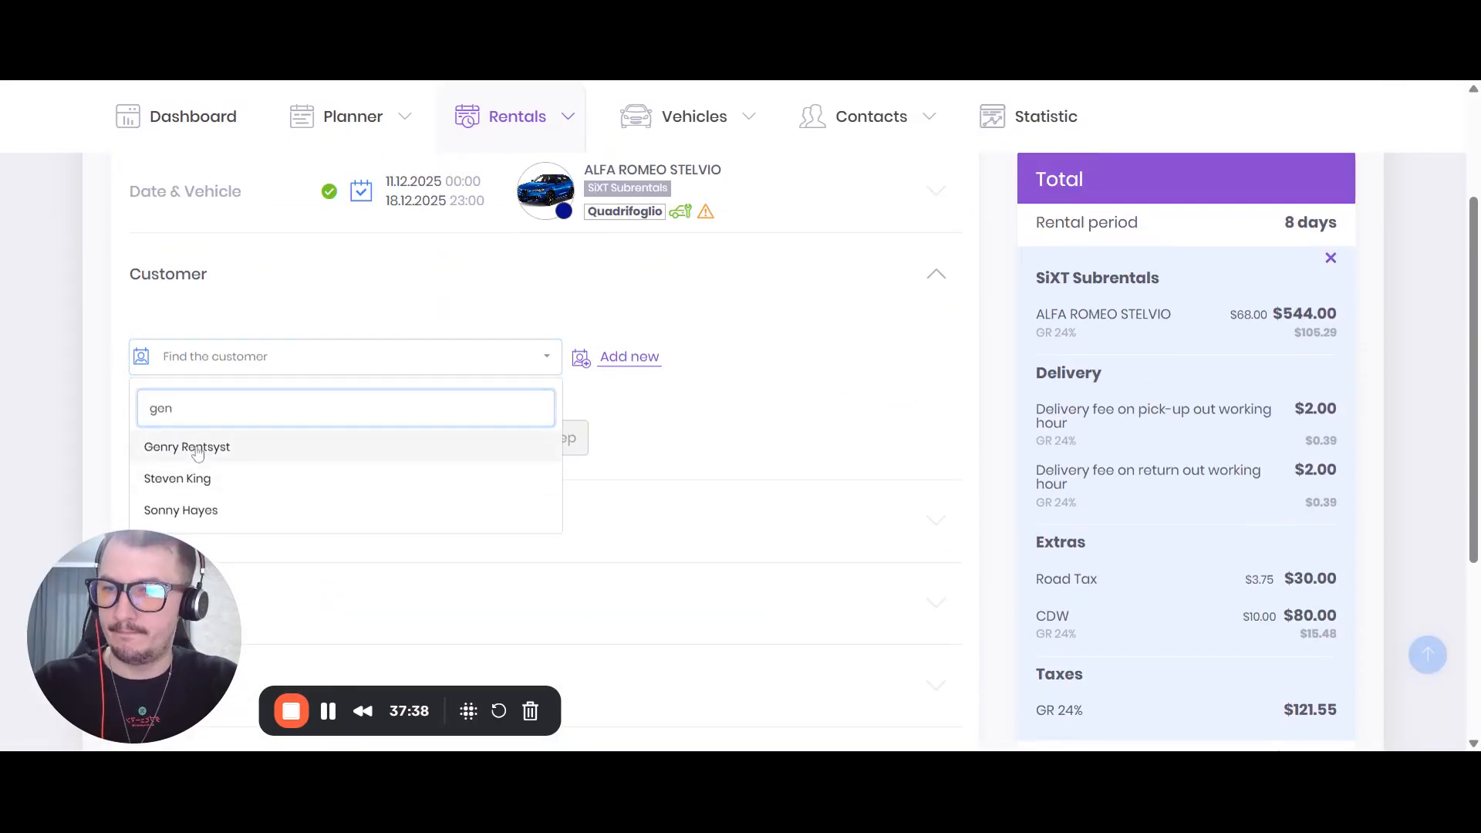
click(202, 445)
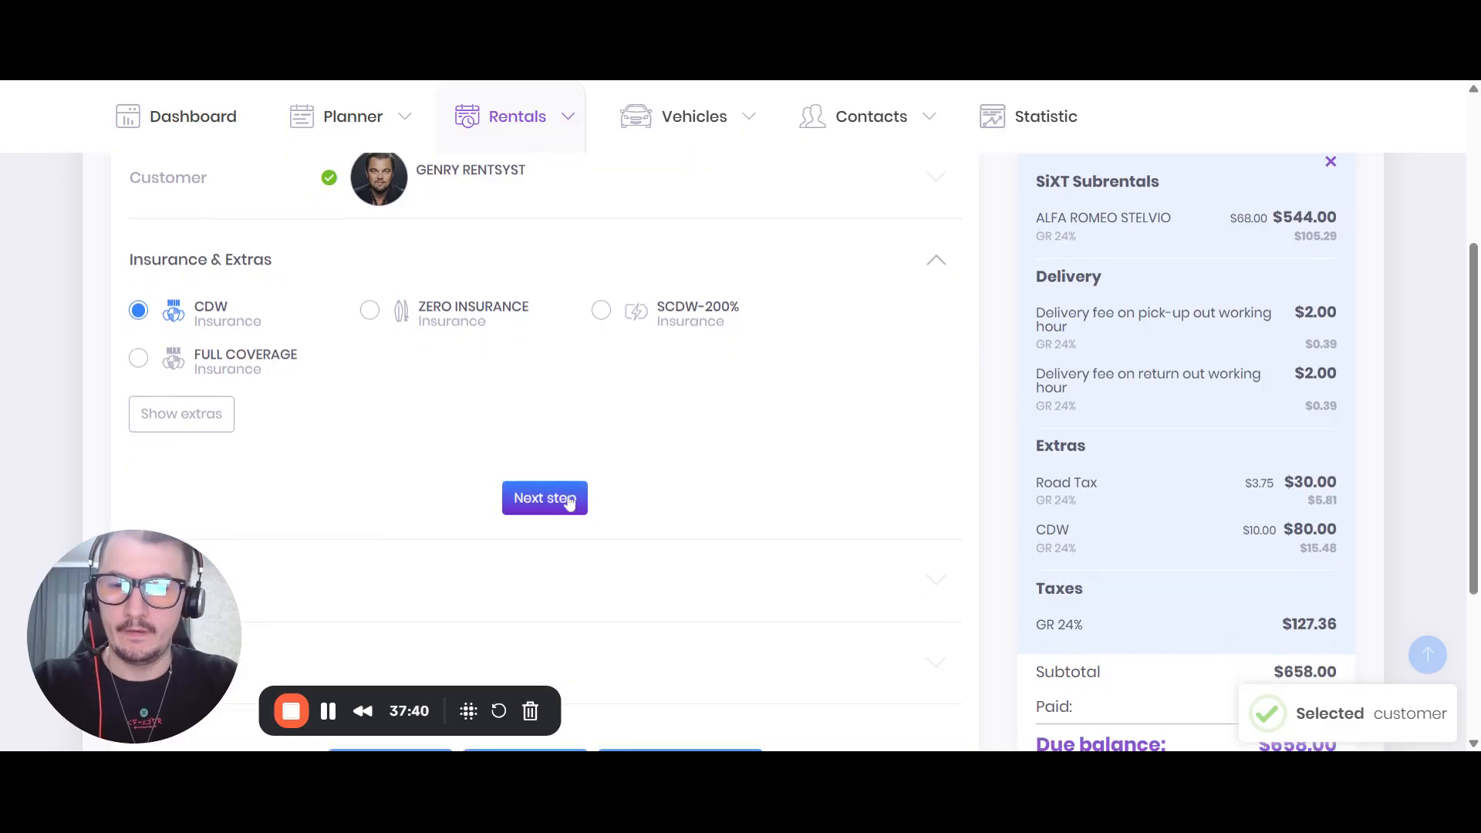
Keep the CDW insurance, continue past the payments without adding one, and save the reservation
click(568, 497)
click(545, 509)
scroll(701, 486, down, 5)
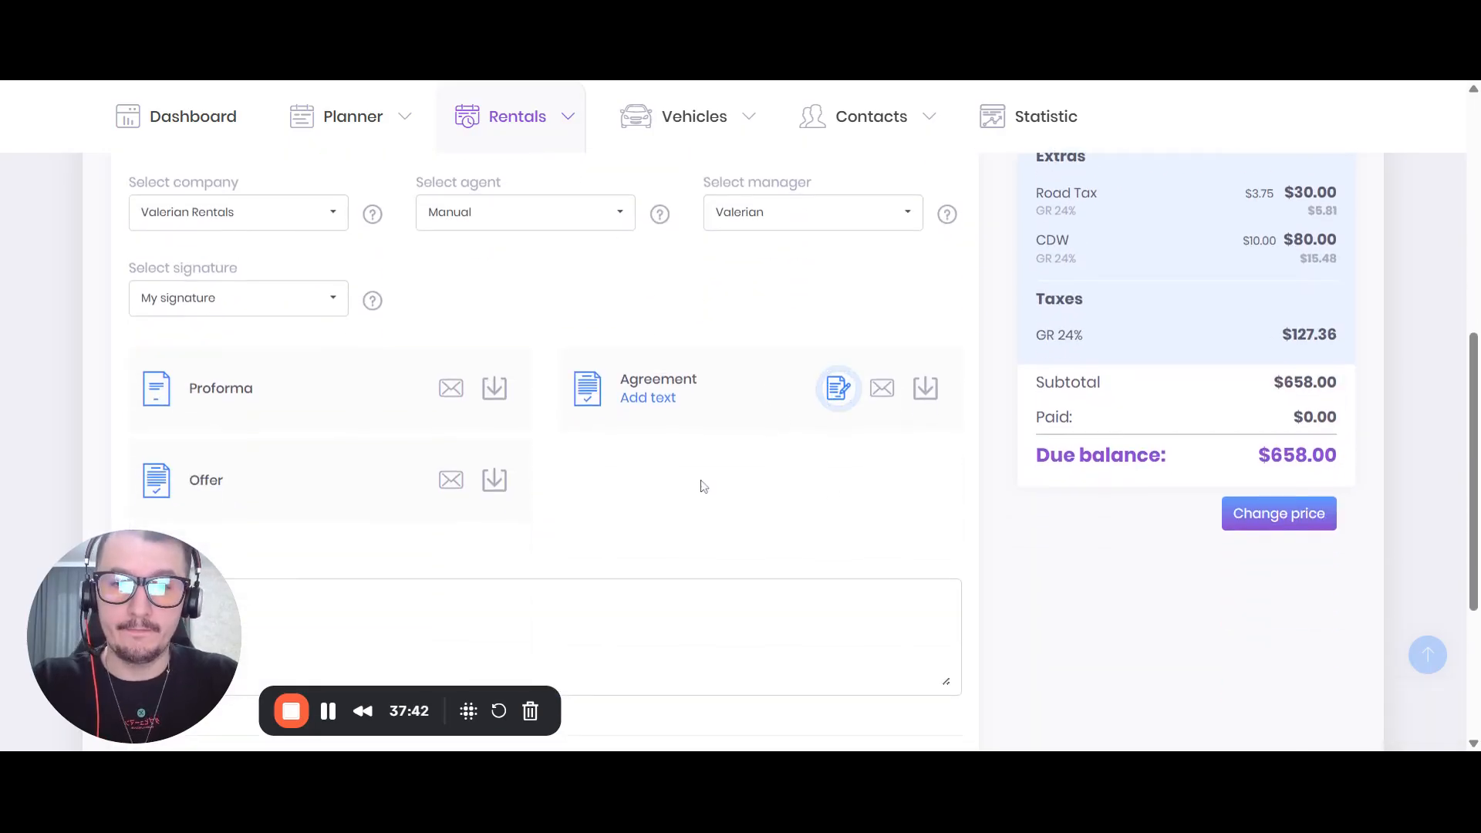
click(635, 518)
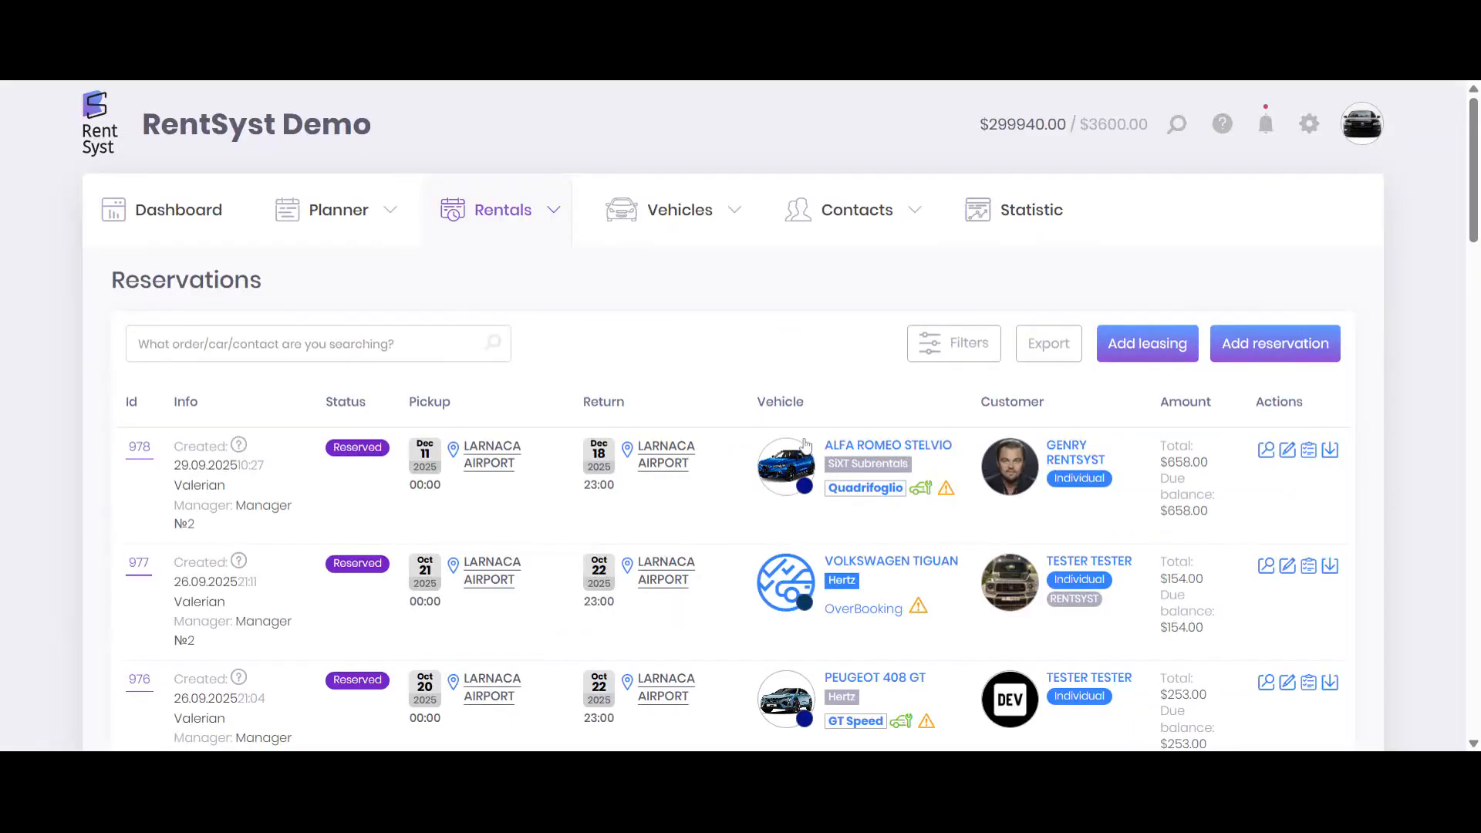
Reopen the newly saved Alfa Romeo Stelvio reservation and generate its agreement in the Documents section
click(753, 440)
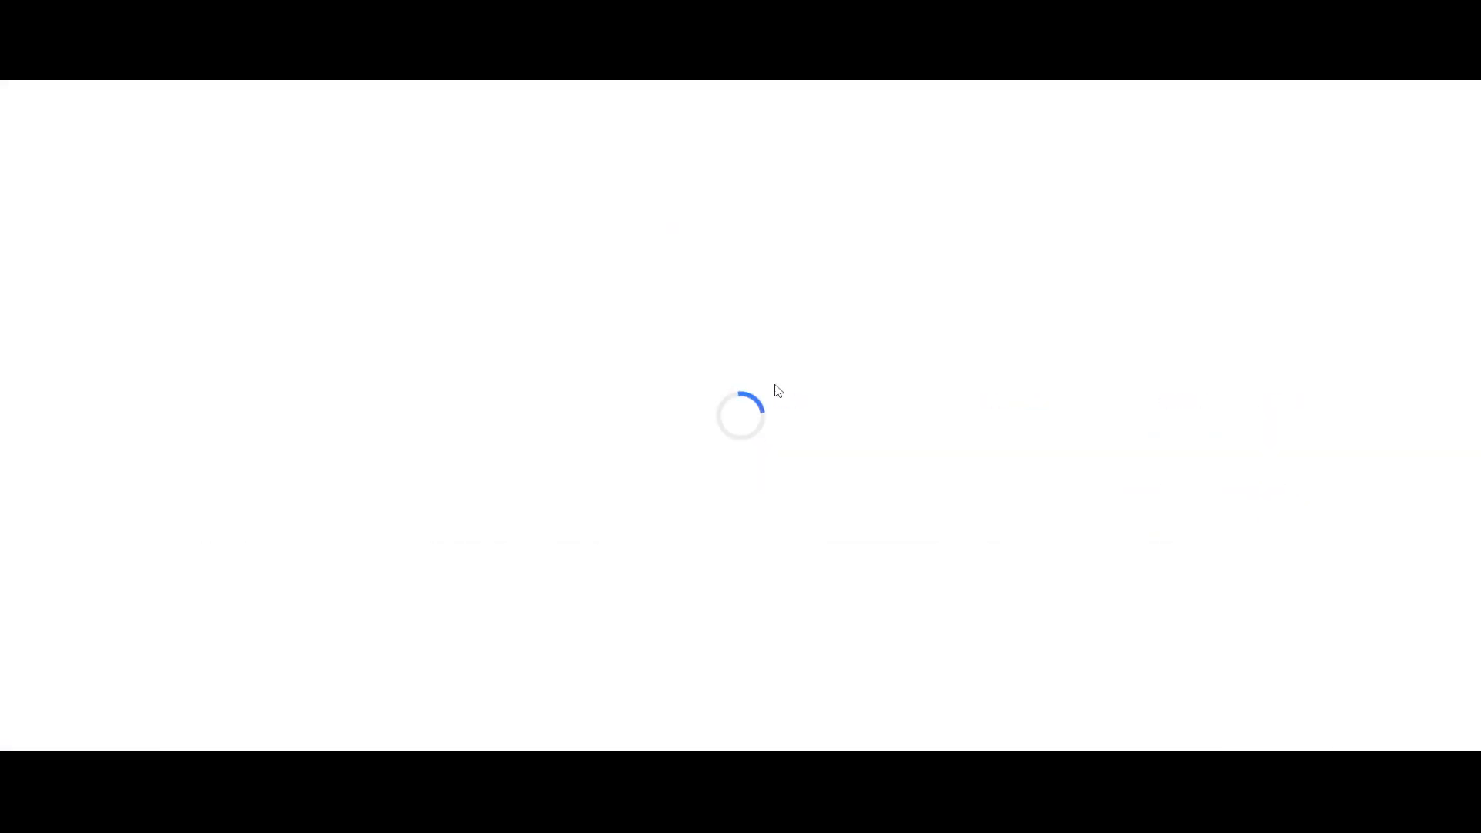
scroll(878, 449, down, 3)
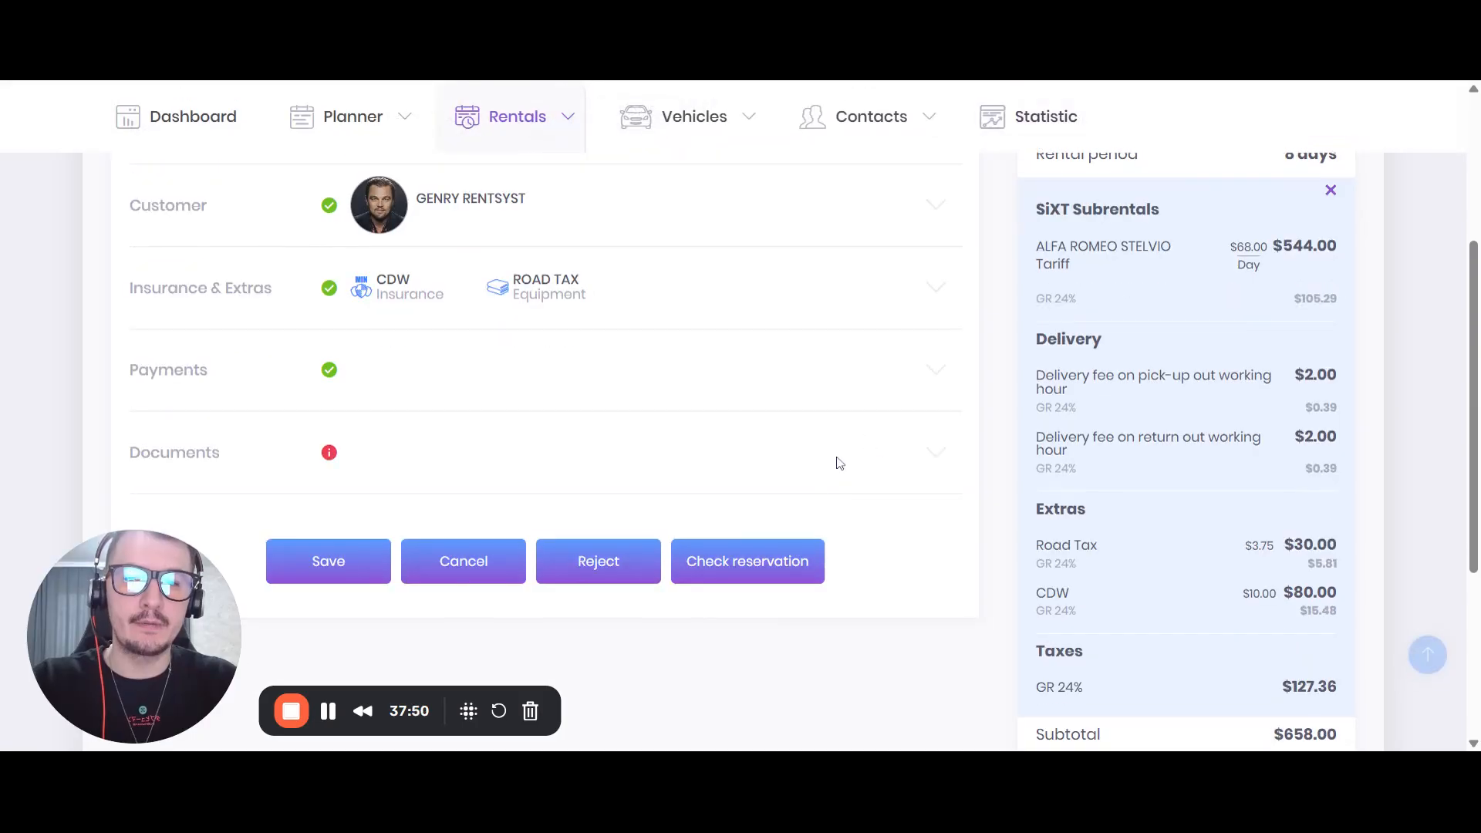
click(836, 455)
scroll(837, 456, down, 4)
scroll(837, 456, down, 2)
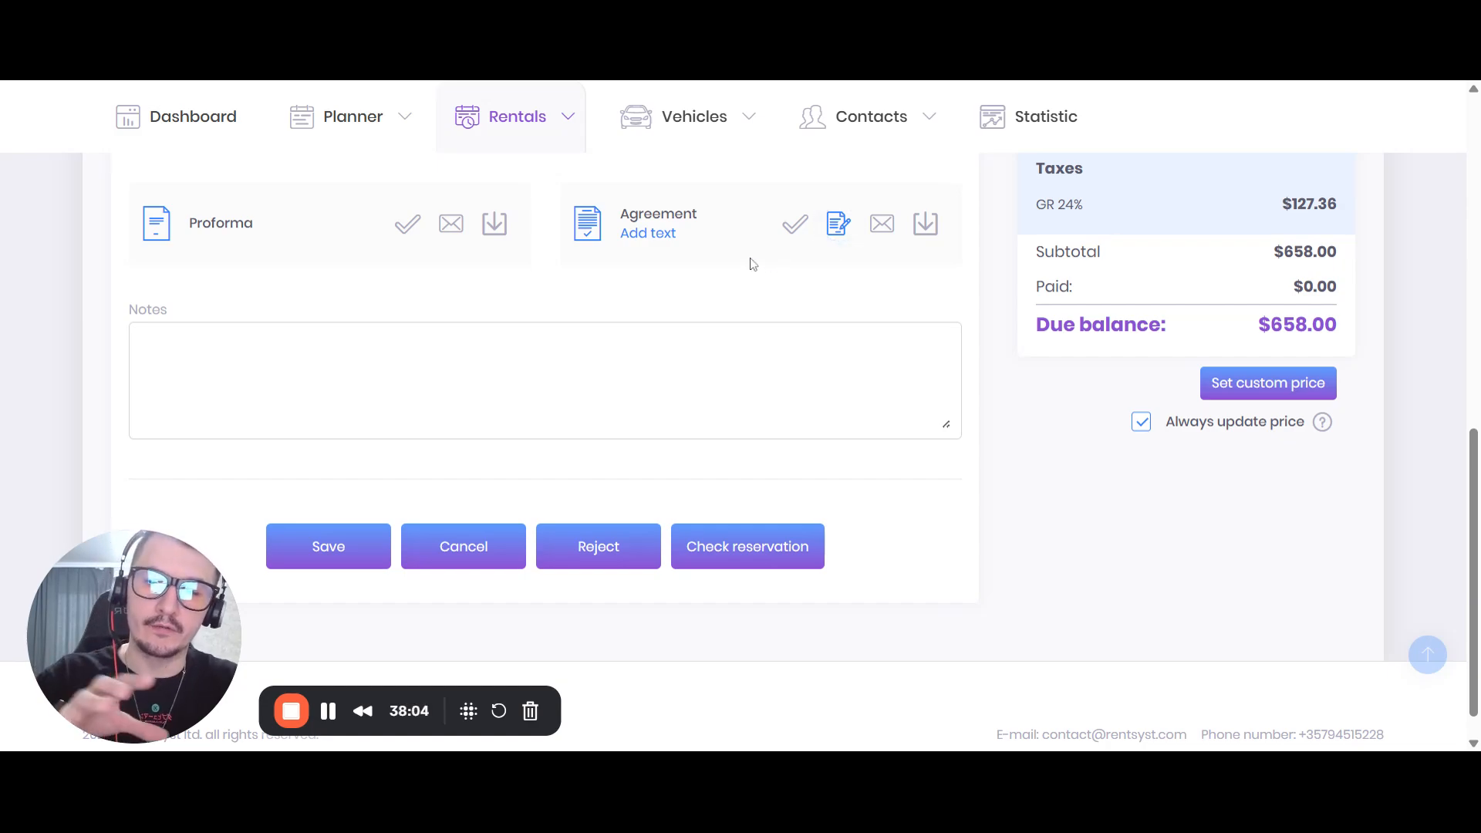
click(791, 231)
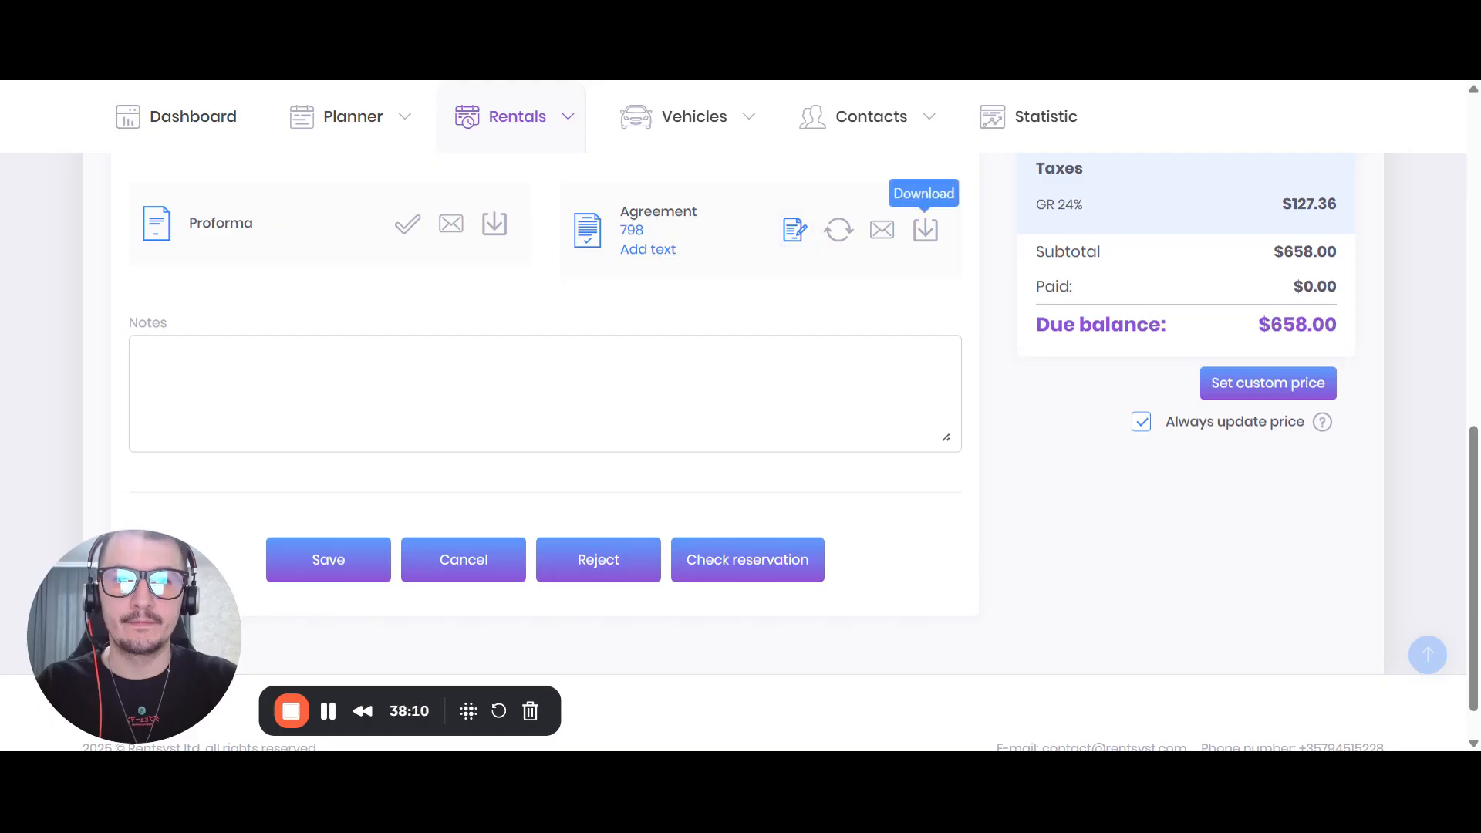
Open the generated rental agreement and examine it from the company header through the terms to the signature boxes
click(925, 230)
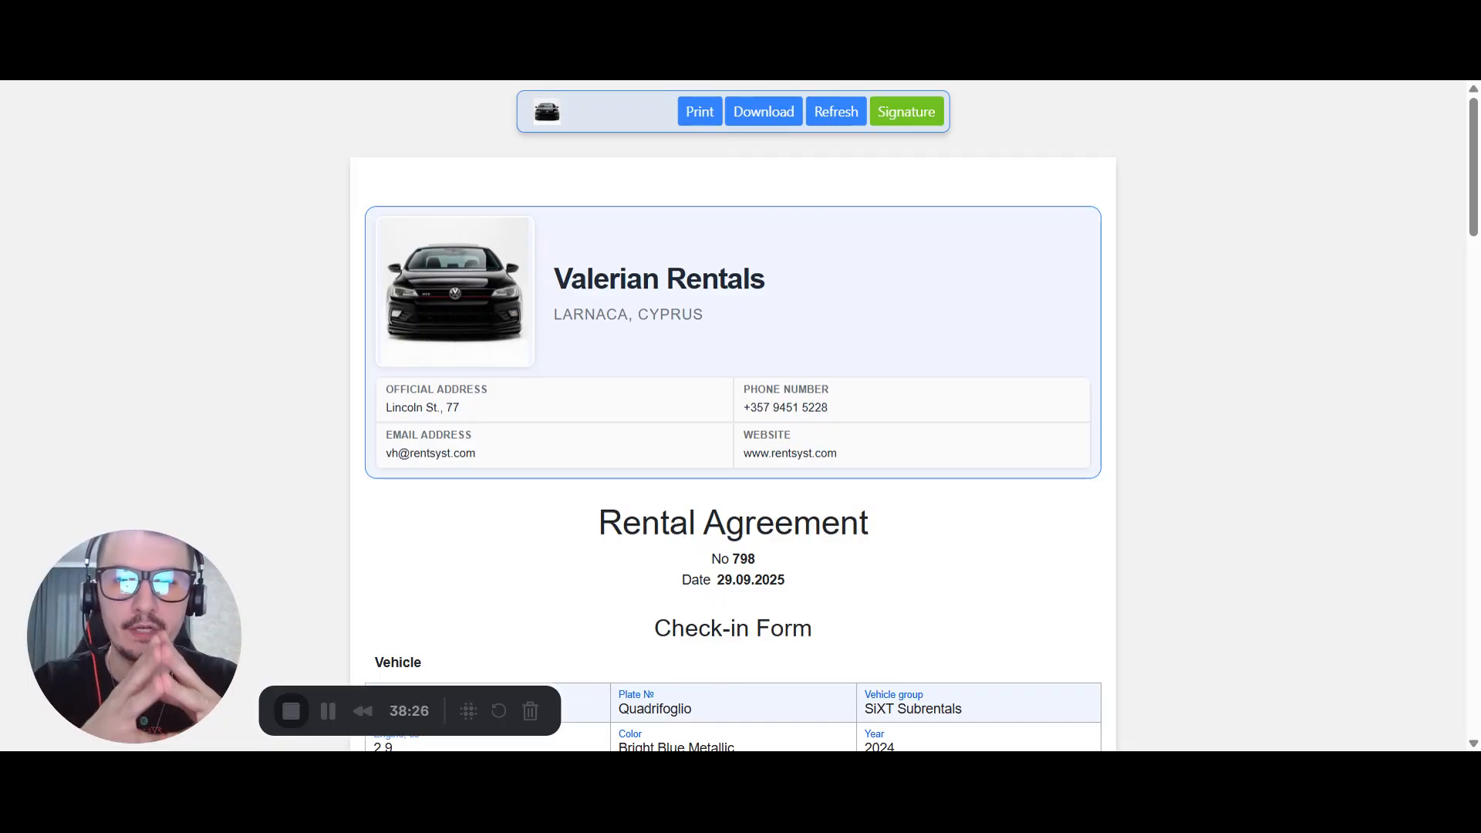
scroll(929, 321, down, 10)
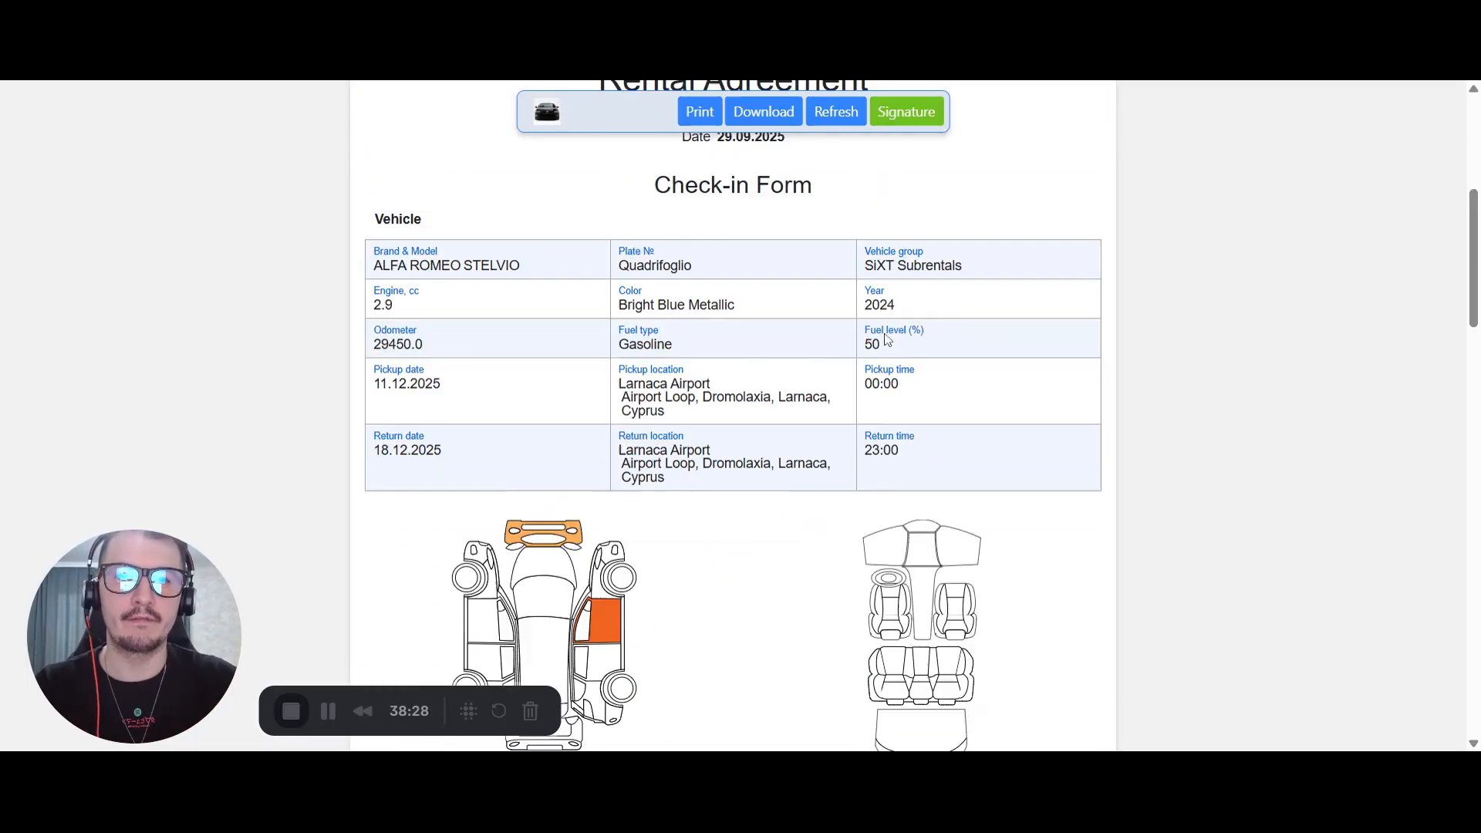
scroll(886, 329, up, 8)
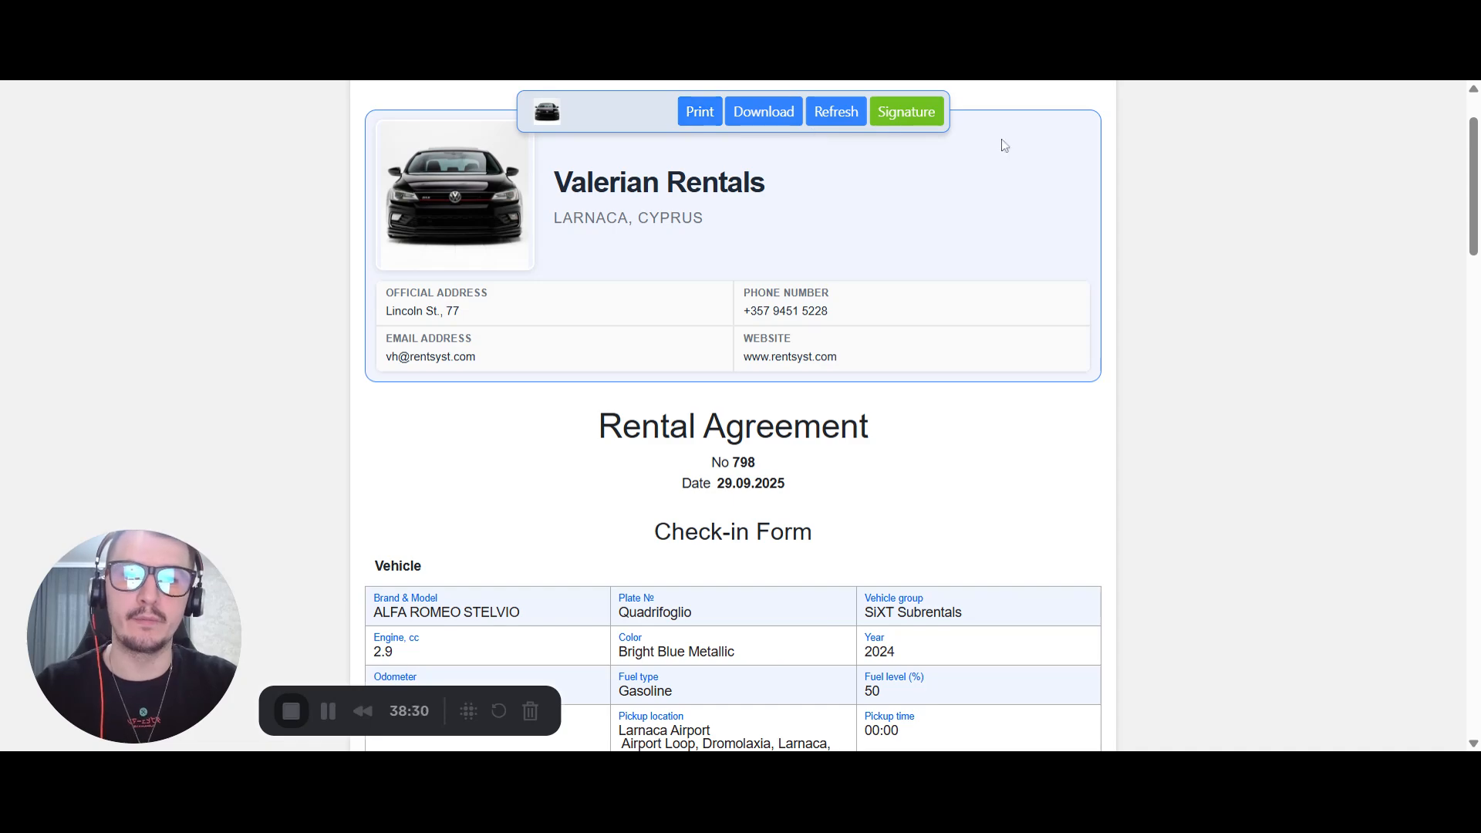
scroll(1004, 146, up, 2)
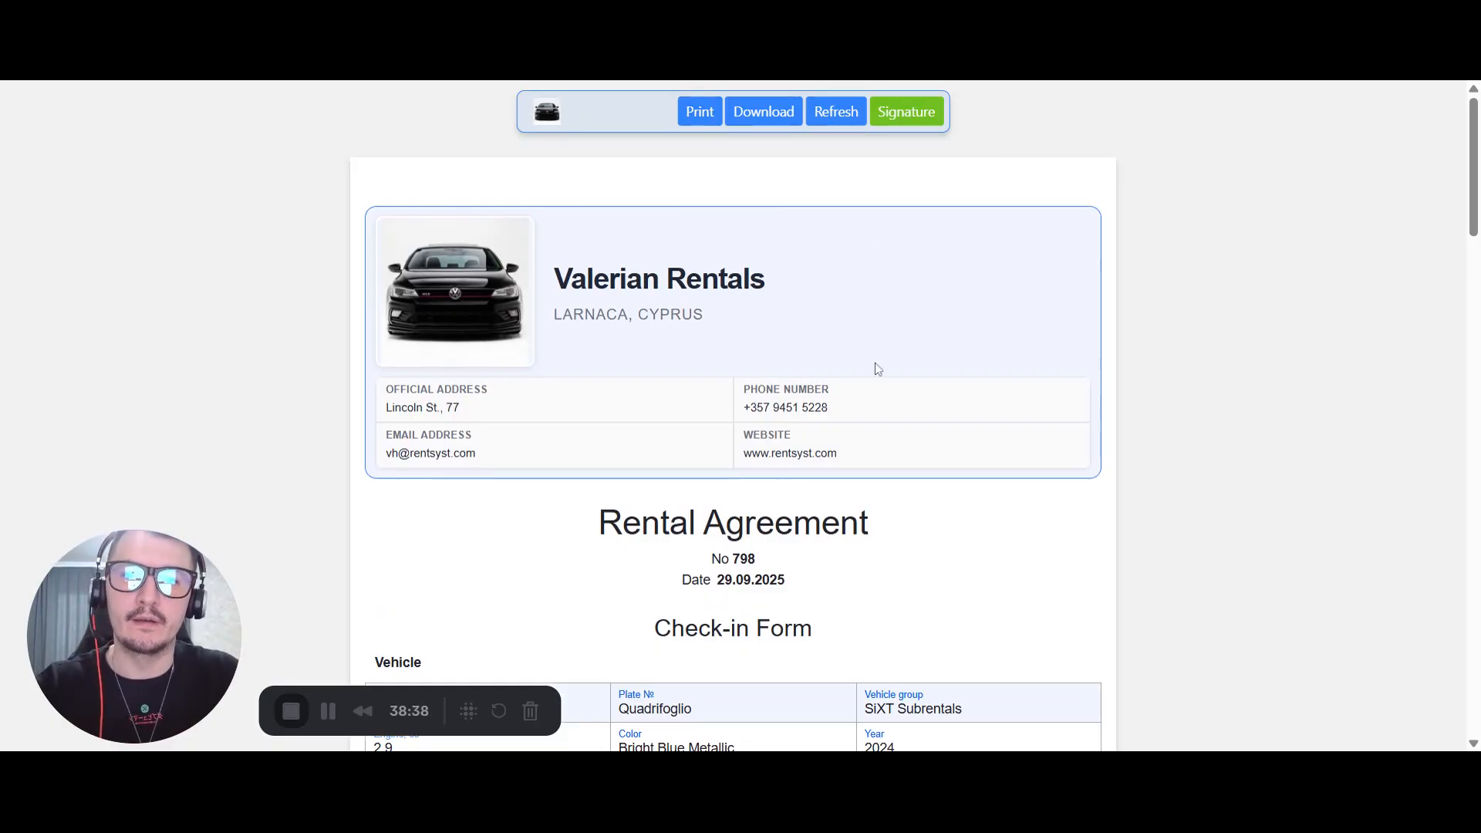
scroll(760, 310, down, 13)
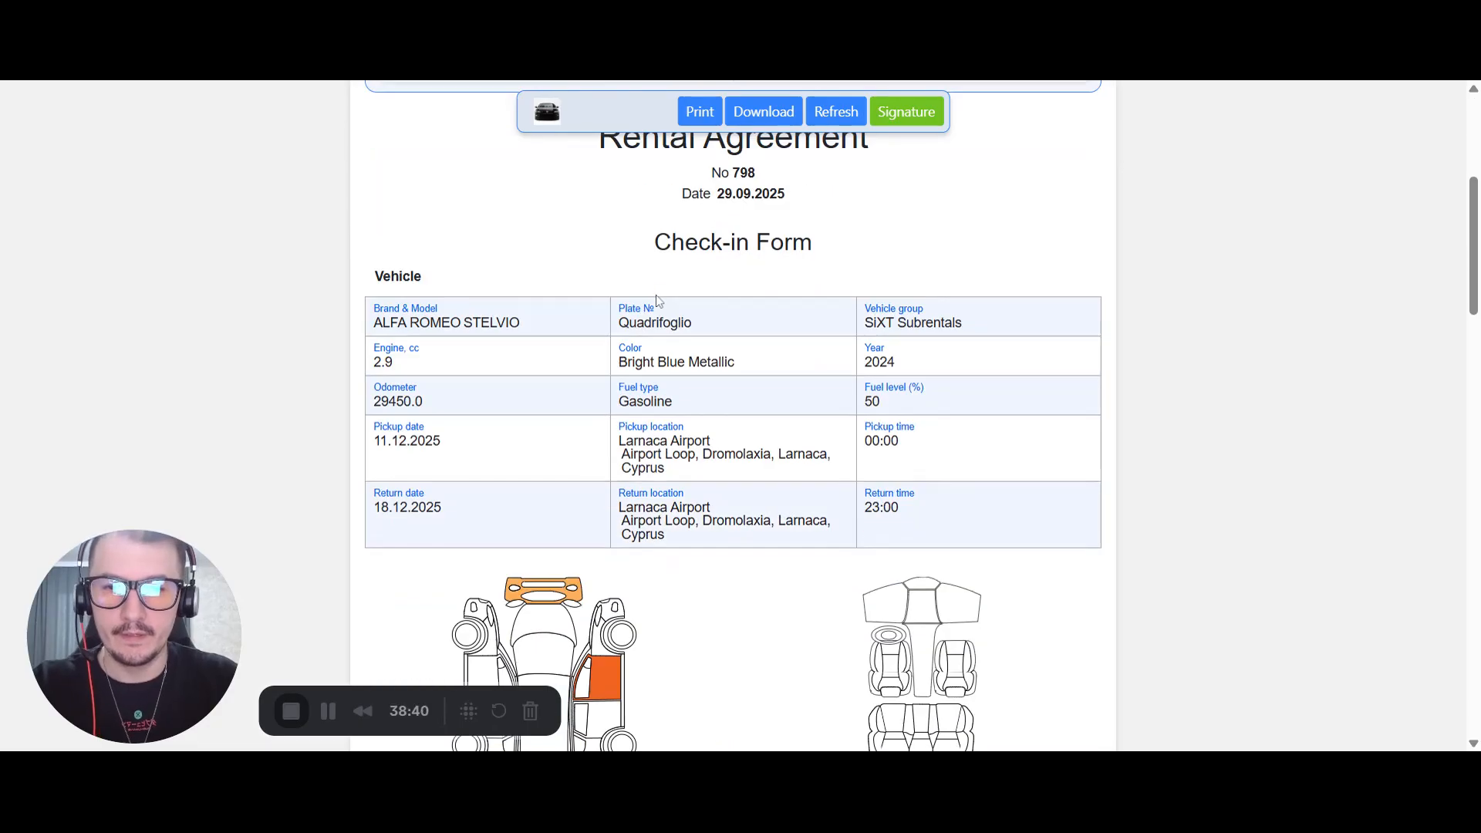
scroll(667, 303, down, 15)
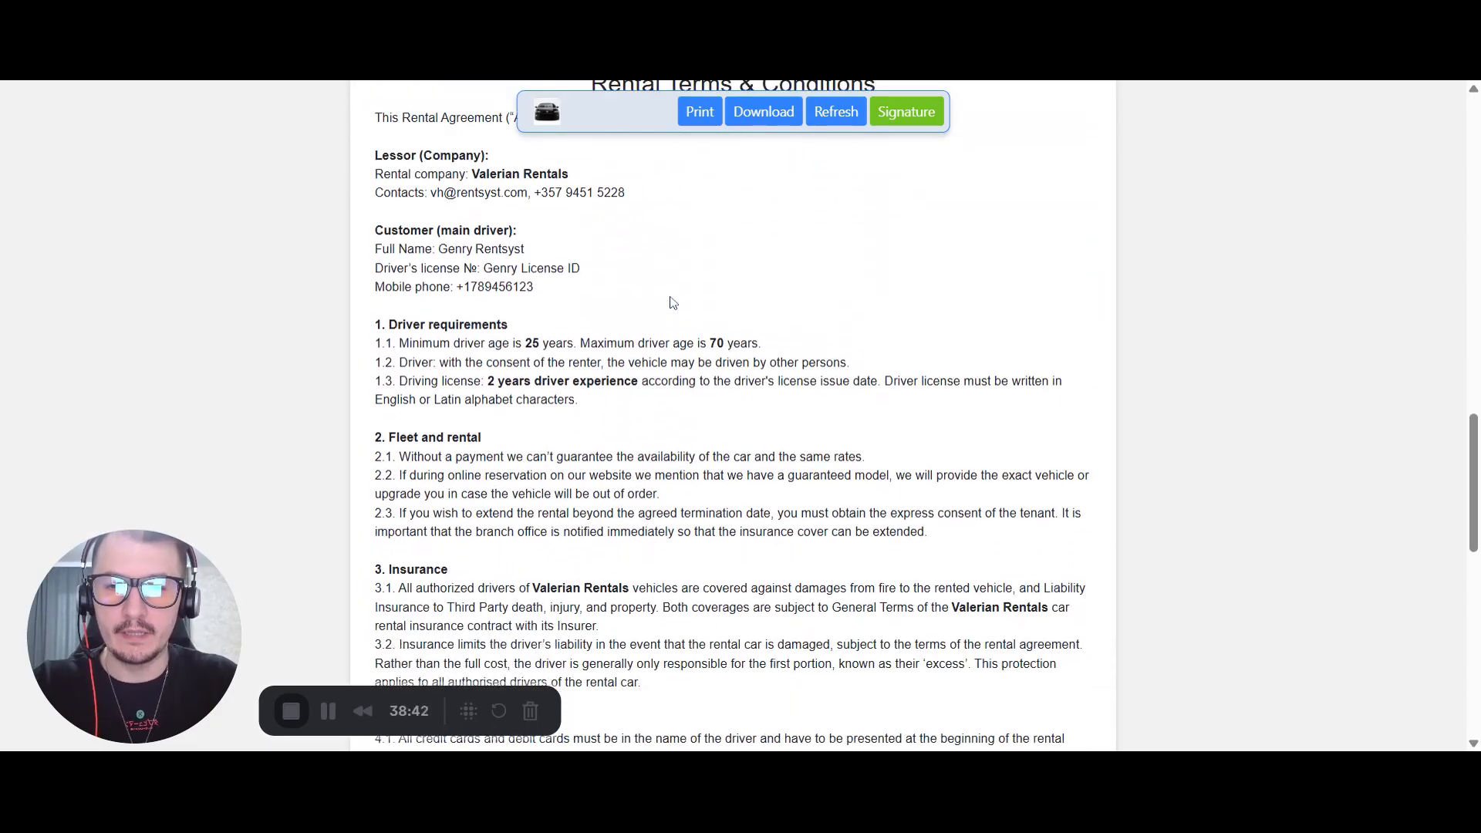
scroll(680, 287, down, 3)
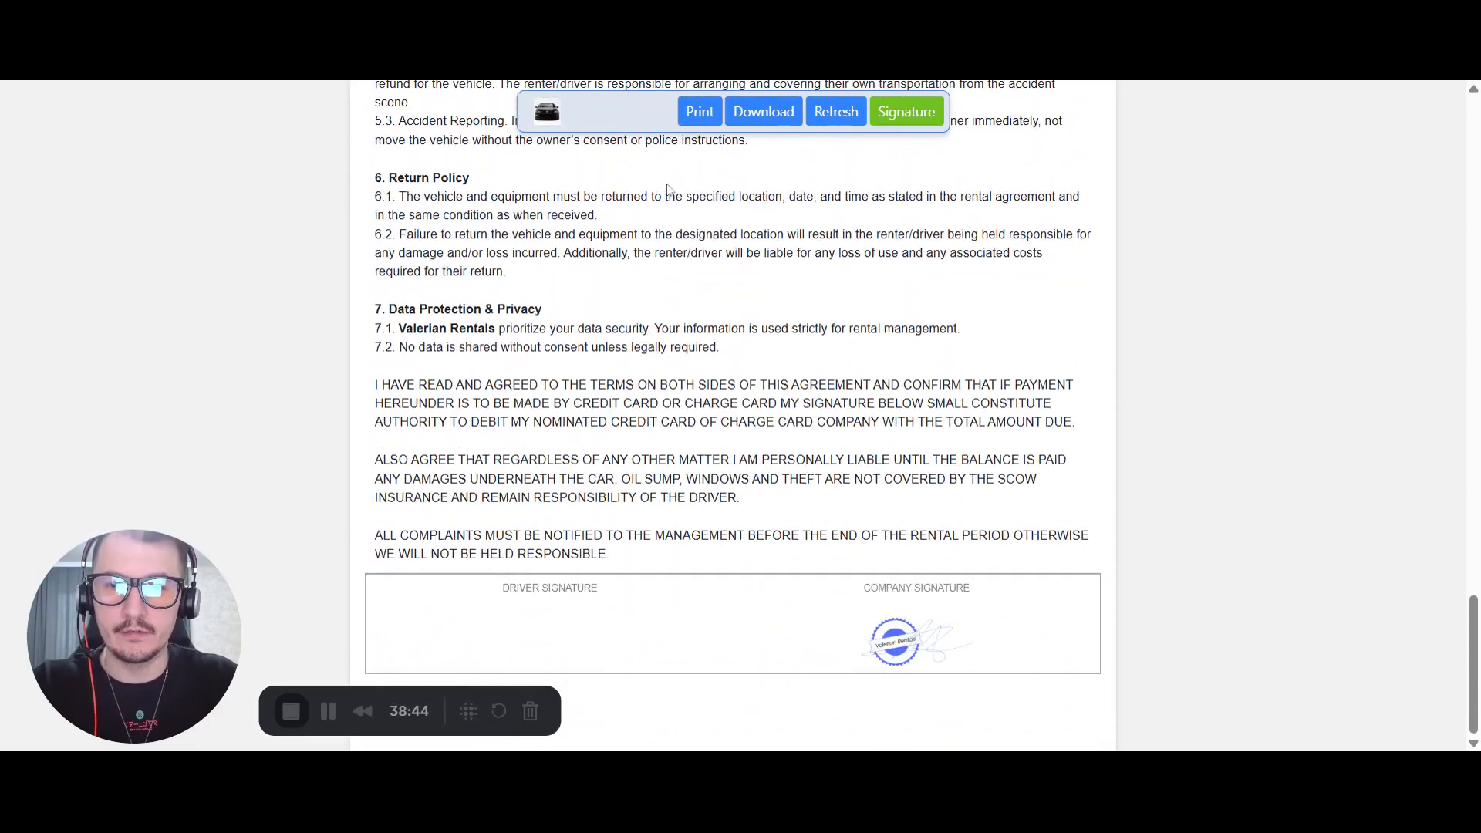
Draw the driver's signature freehand and apply it to the rental agreement
click(908, 115)
mouse_move(752, 252)
mouse_down()
mouse_move(560, 466)
mouse_move(923, 344)
mouse_move(584, 571)
mouse_up()
click(1080, 679)
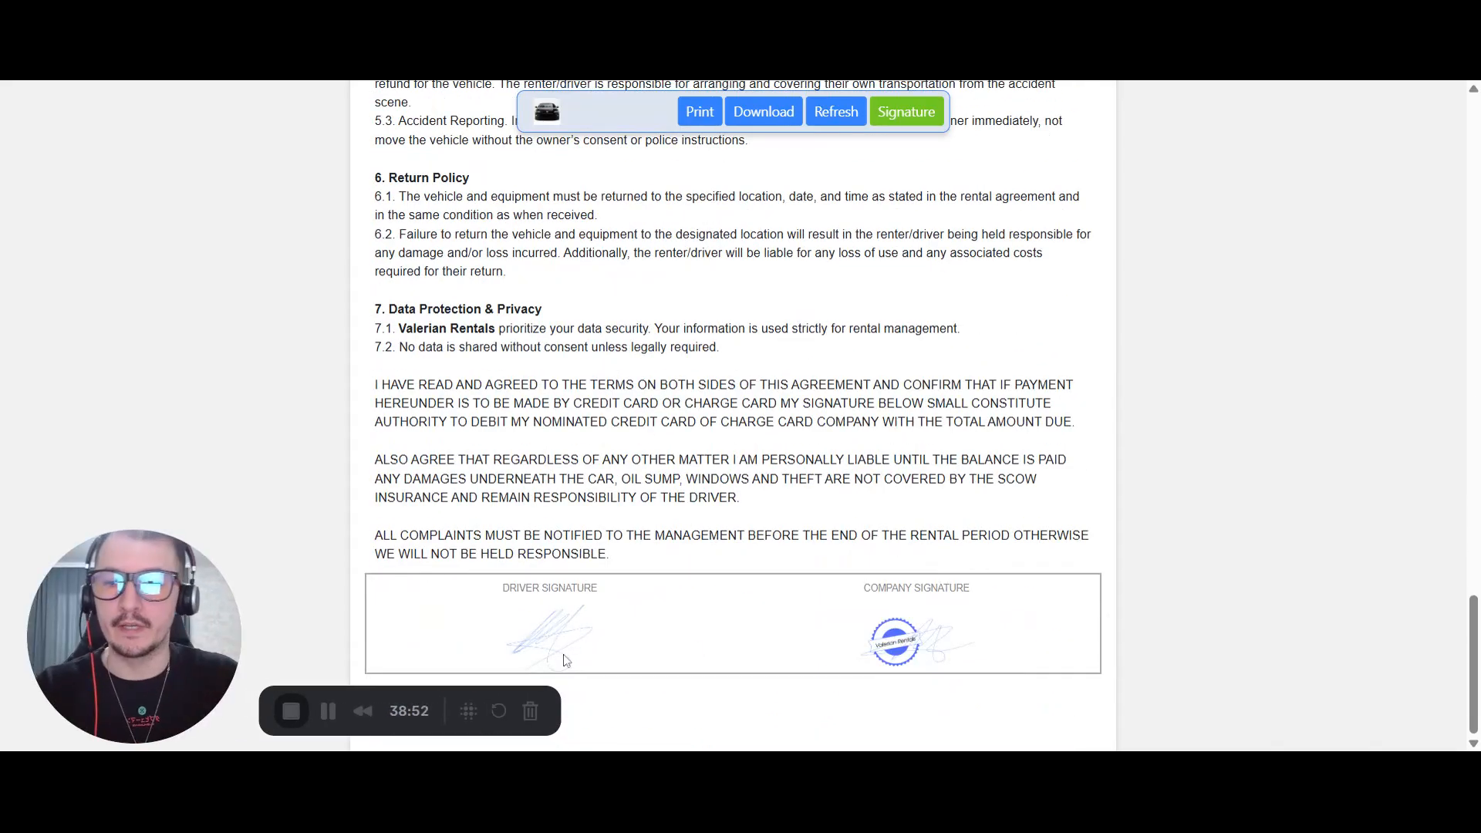
scroll(781, 355, up, 20)
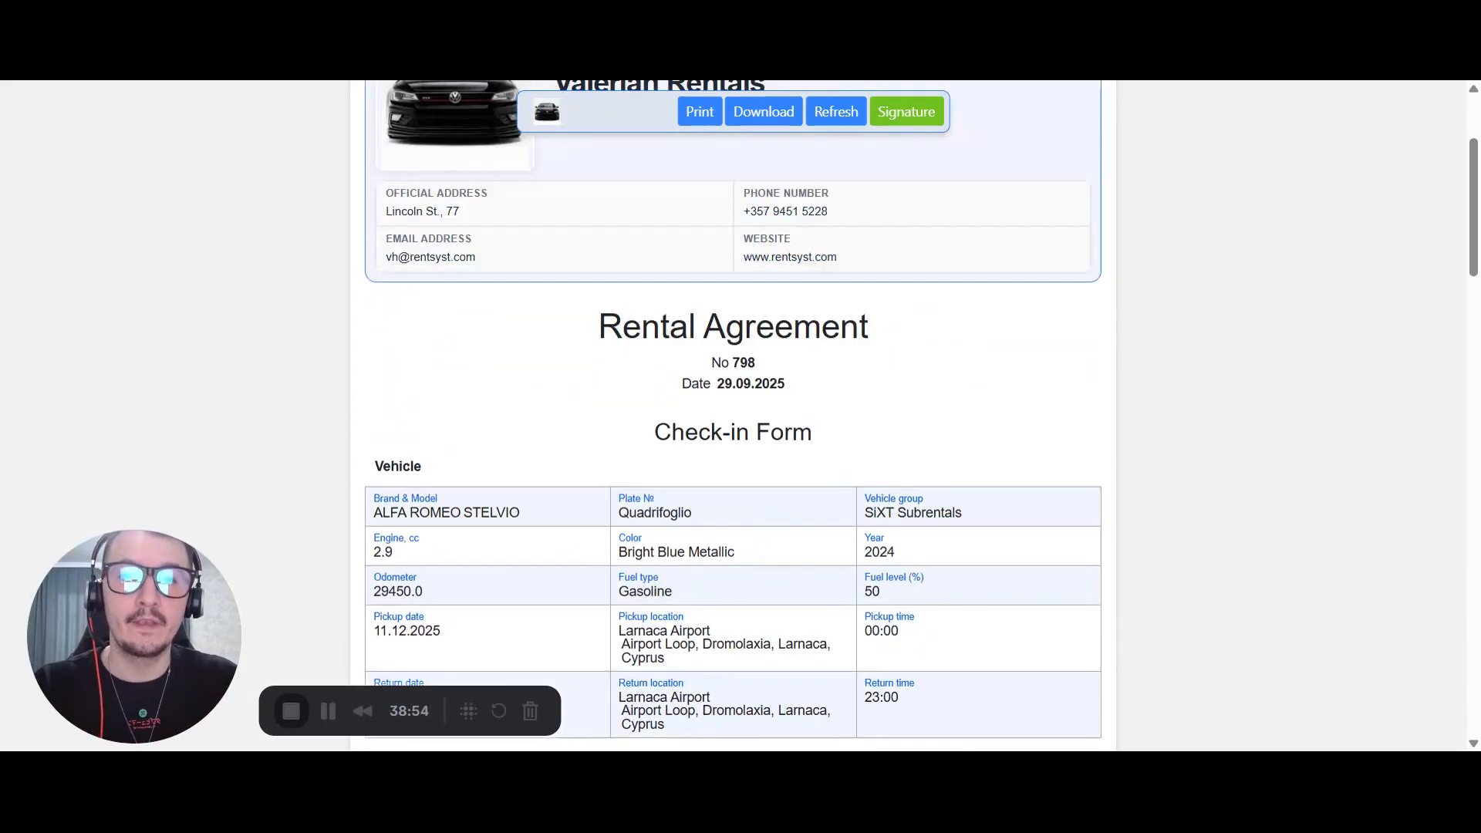